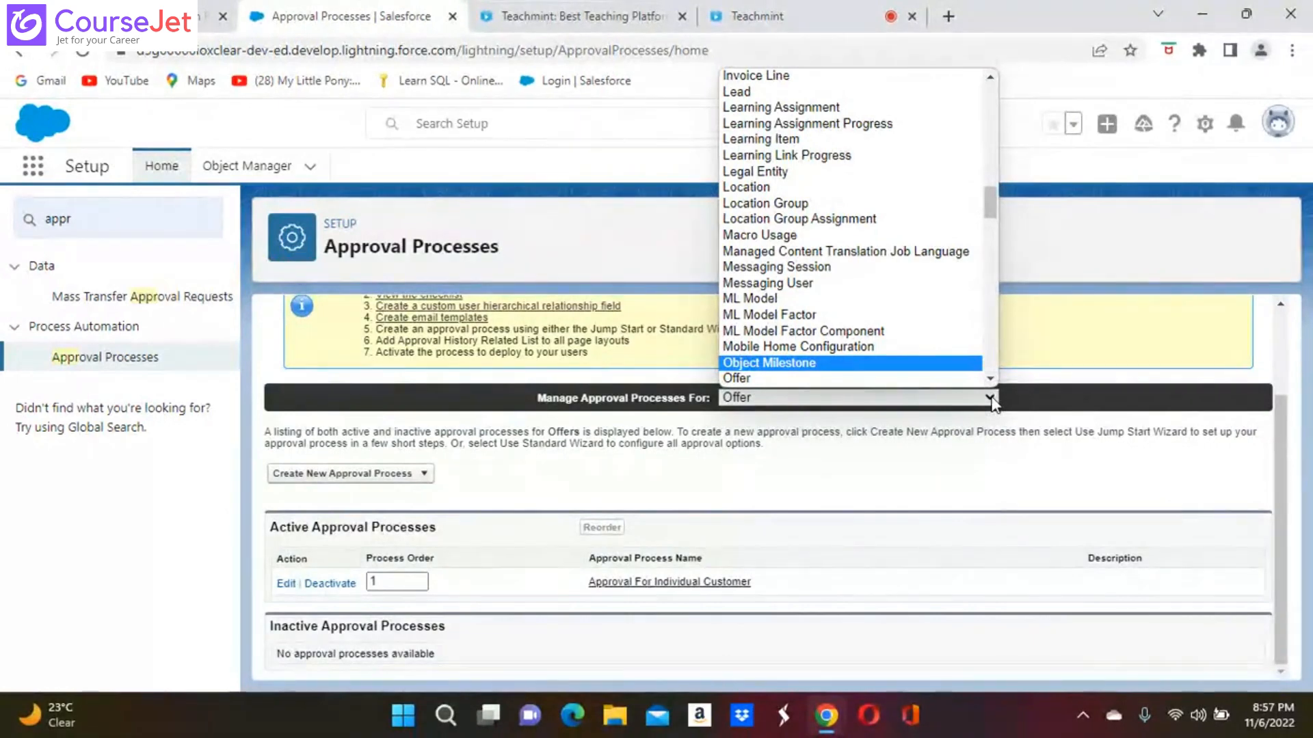
Show approval processes for the Delivery Agent object and start a new one with the Jump Start Wizard
type("de")
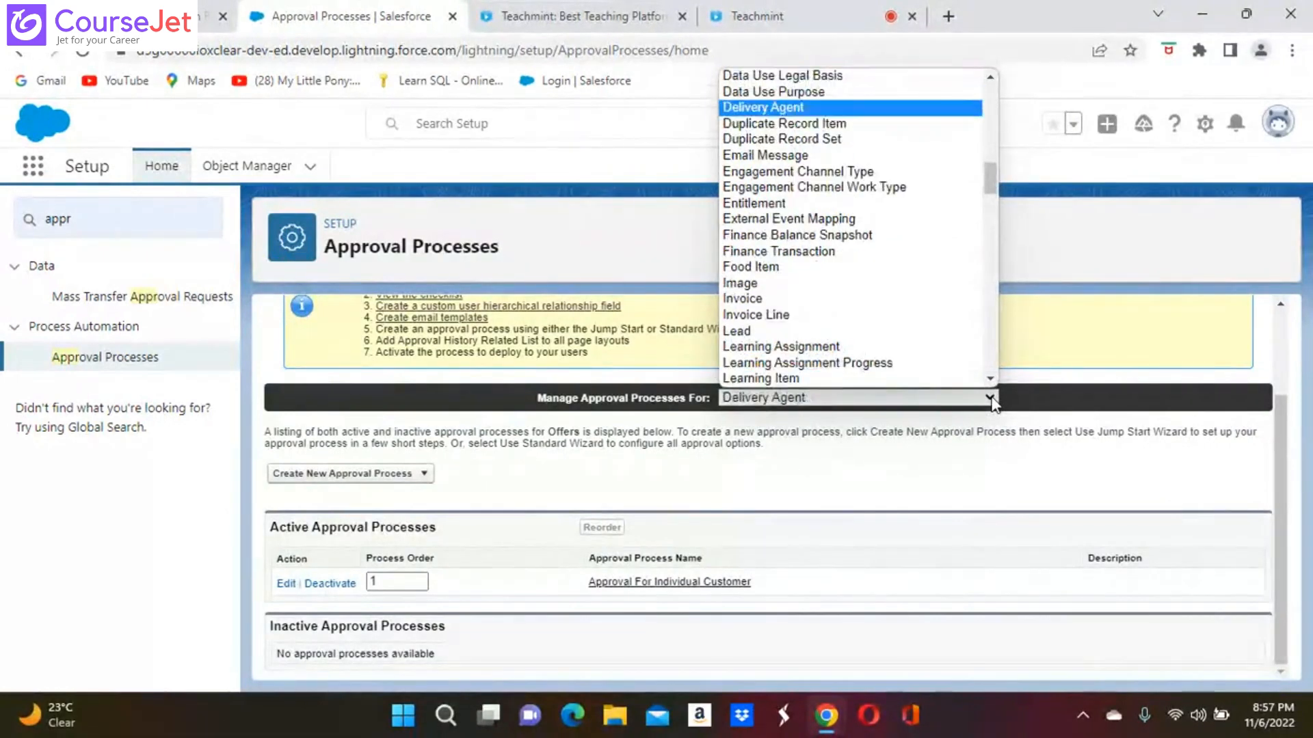
key("Return")
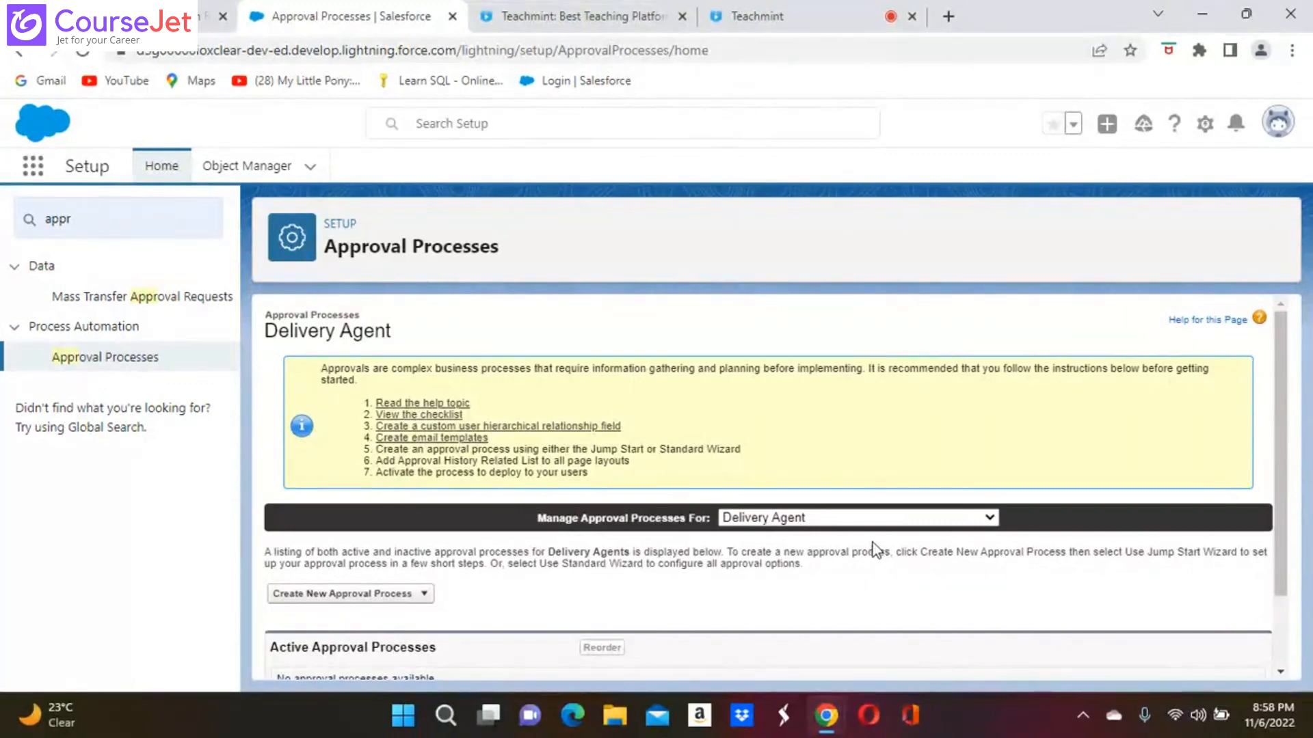
left_click(425, 595)
left_click(387, 613)
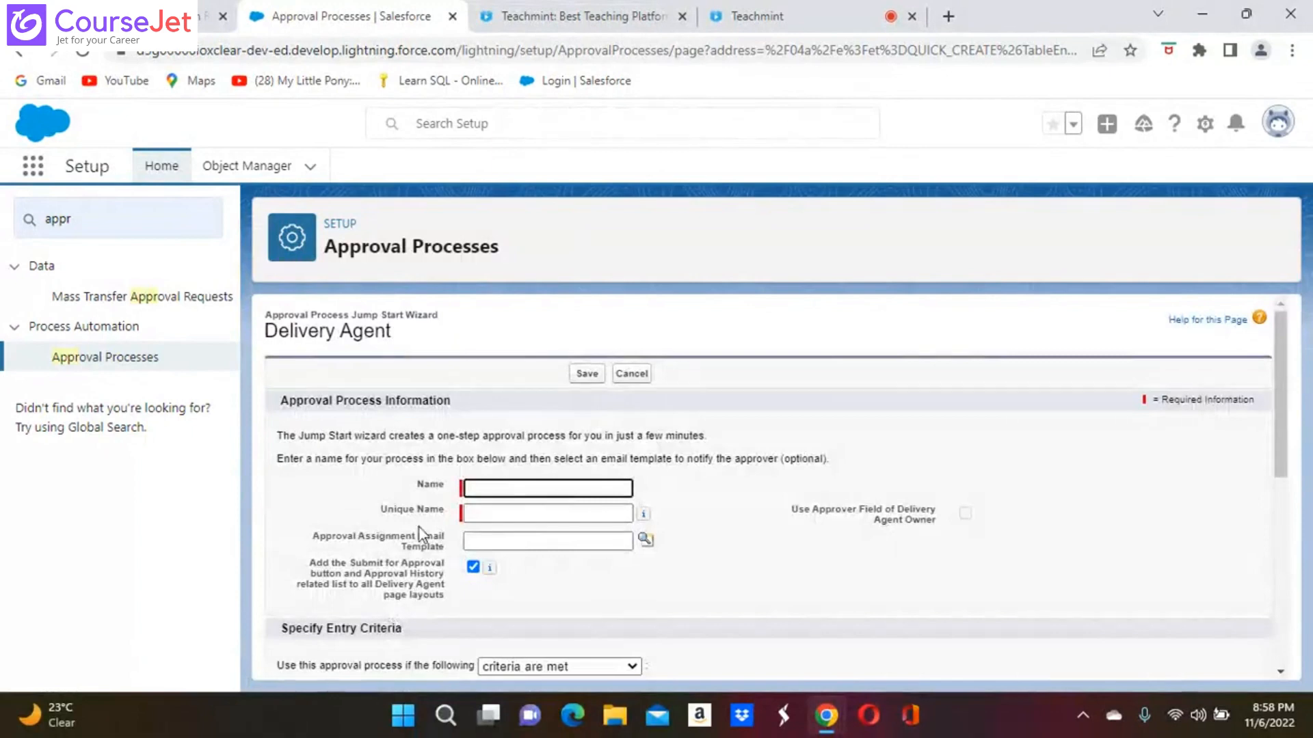
Name the approval process Approval Action, with Approval_Action as its unique name
left_click(502, 489)
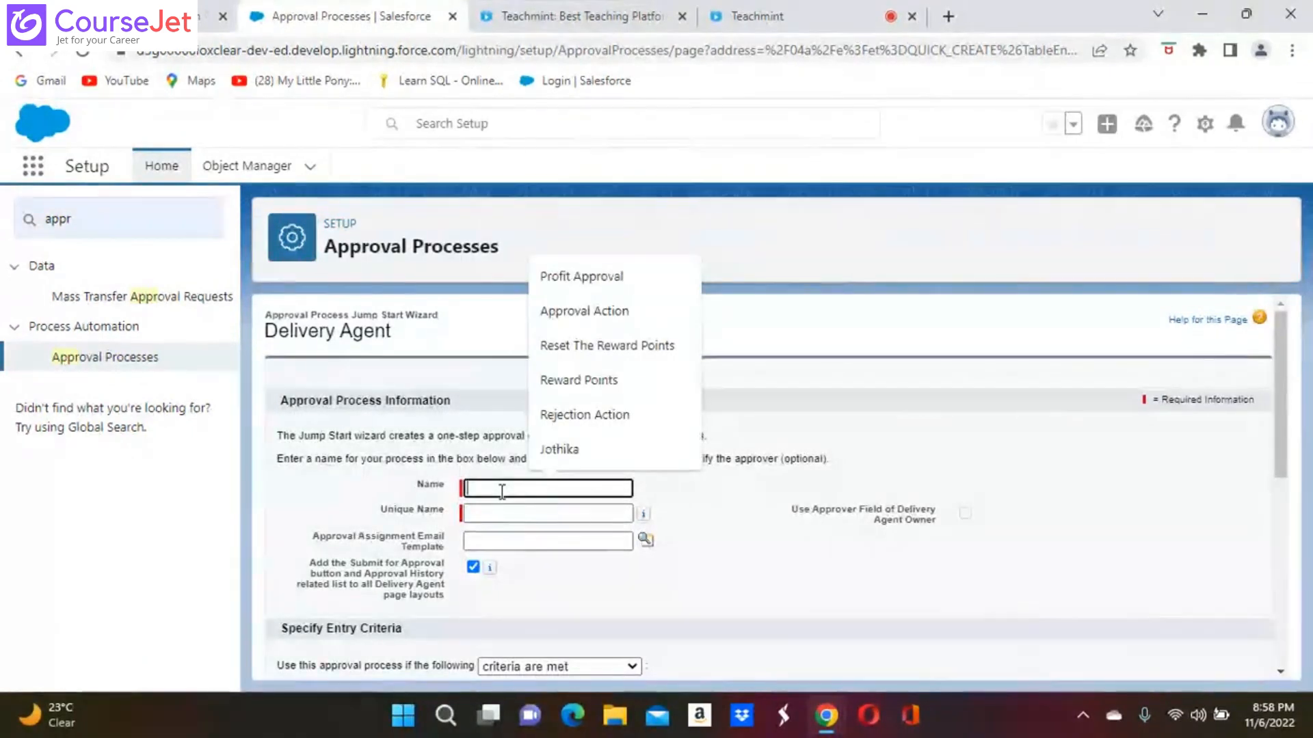
left_click(608, 313)
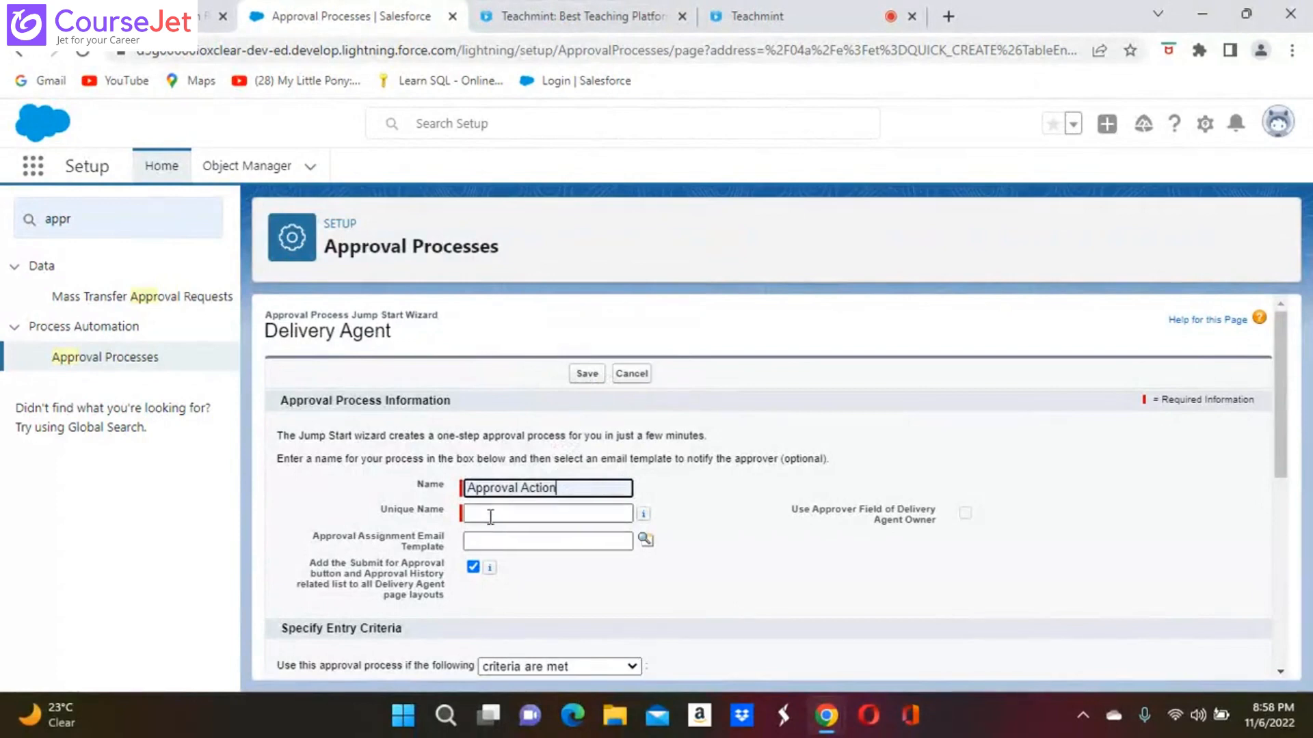
left_click(546, 512)
left_click(775, 612)
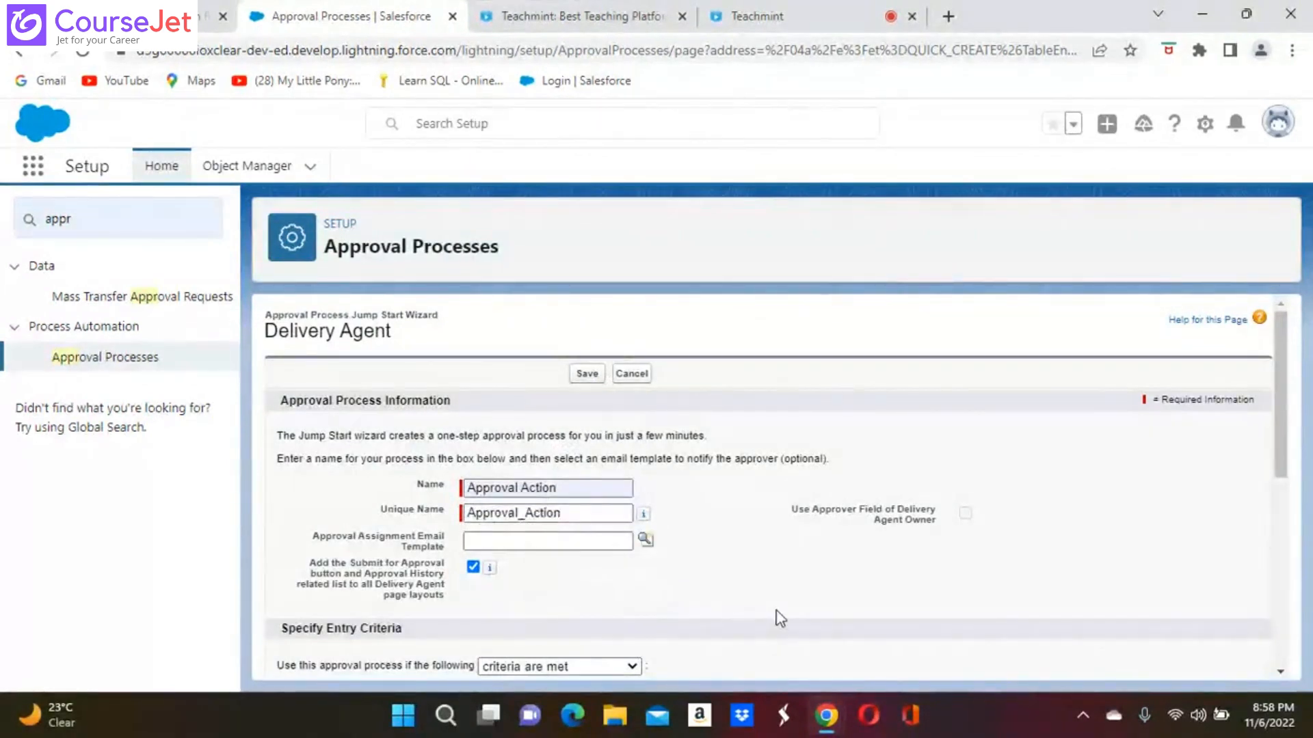
Set the first entry criterion to Delivery Agent: Commision greater than 50, keeping the "criteria are met" option
scroll(781, 619, "down", 3)
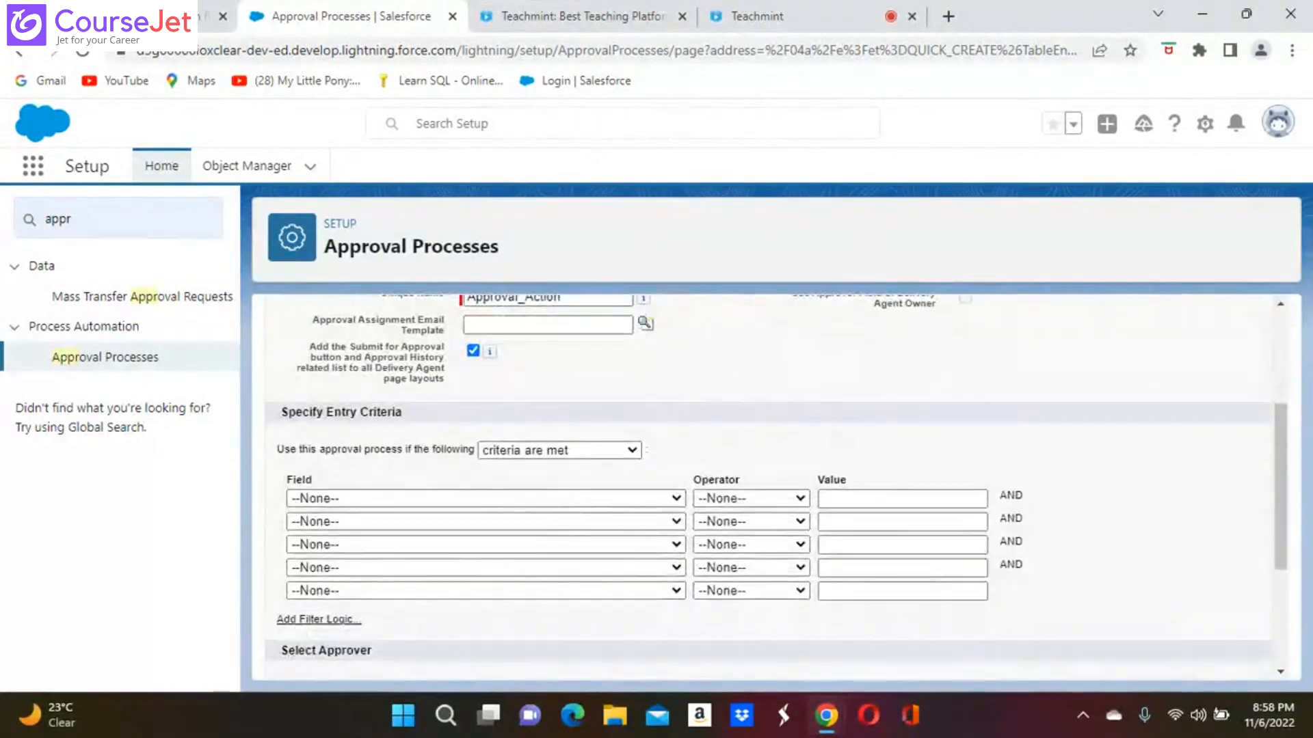
left_click(631, 451)
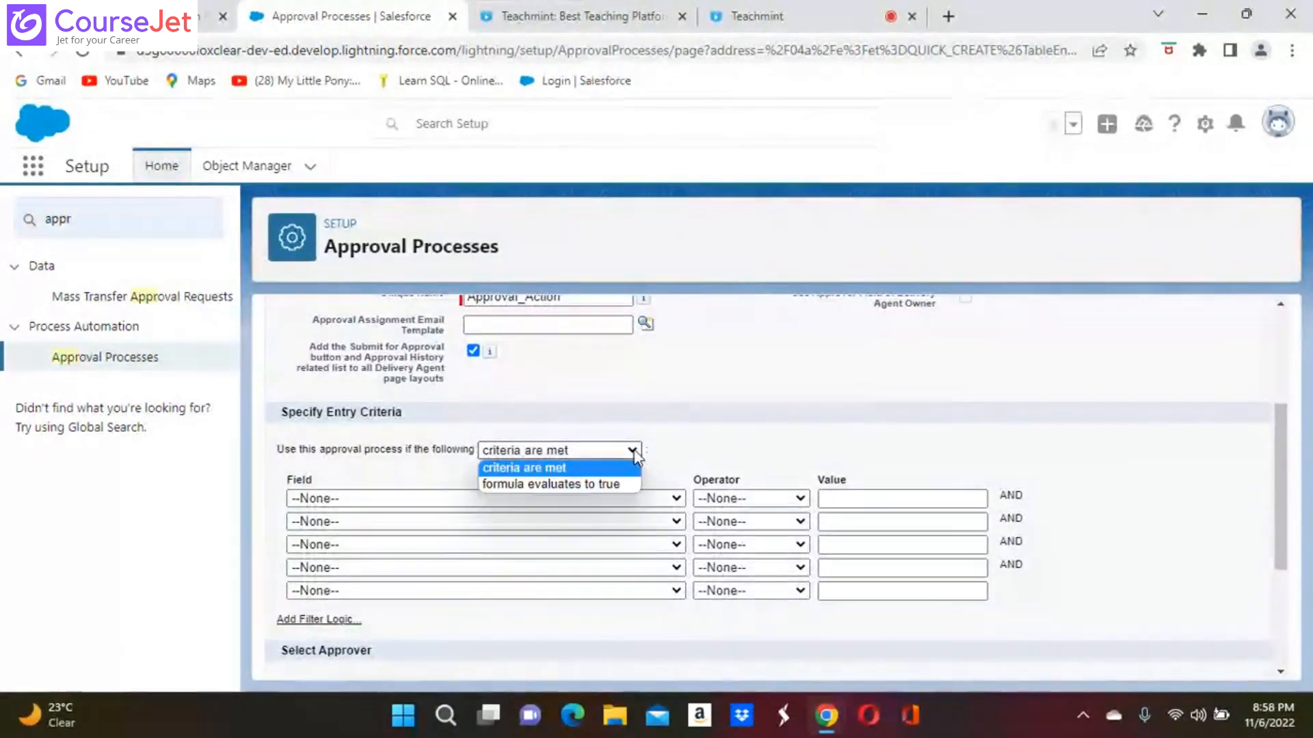
left_click(676, 498)
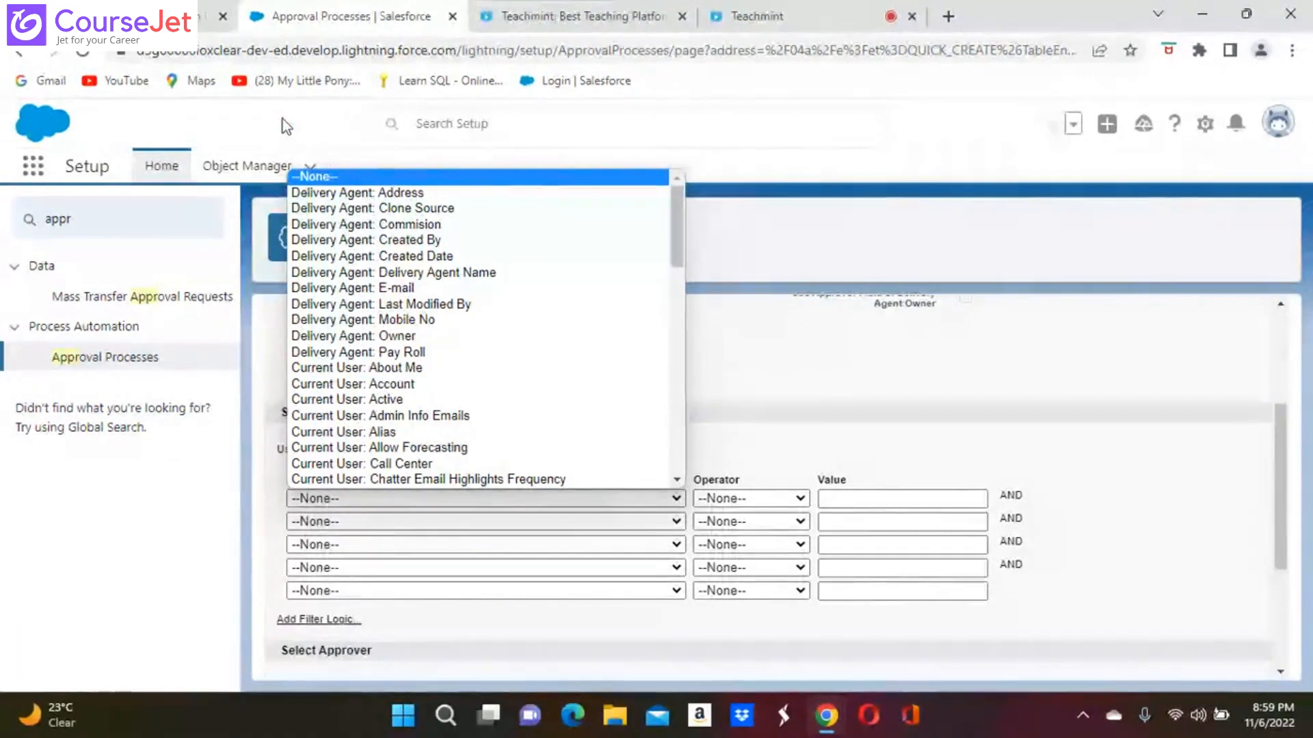
left_click(407, 224)
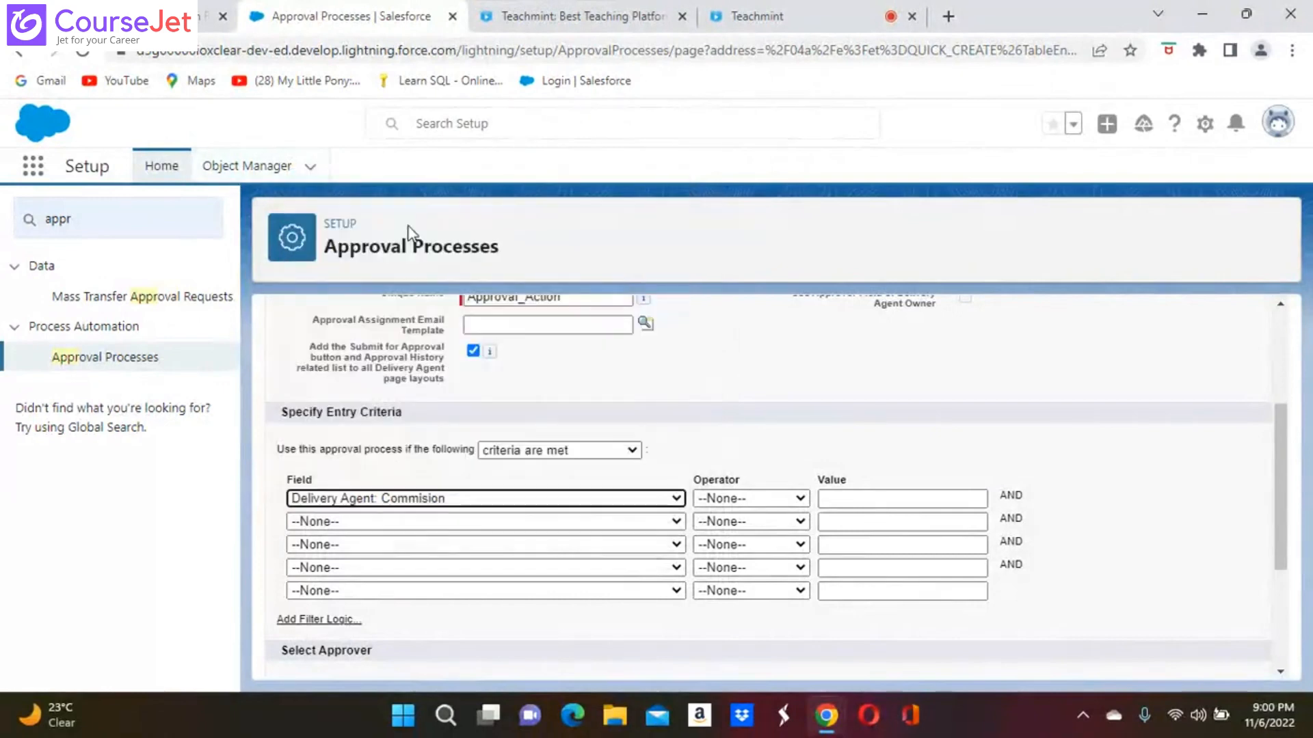
left_click(800, 499)
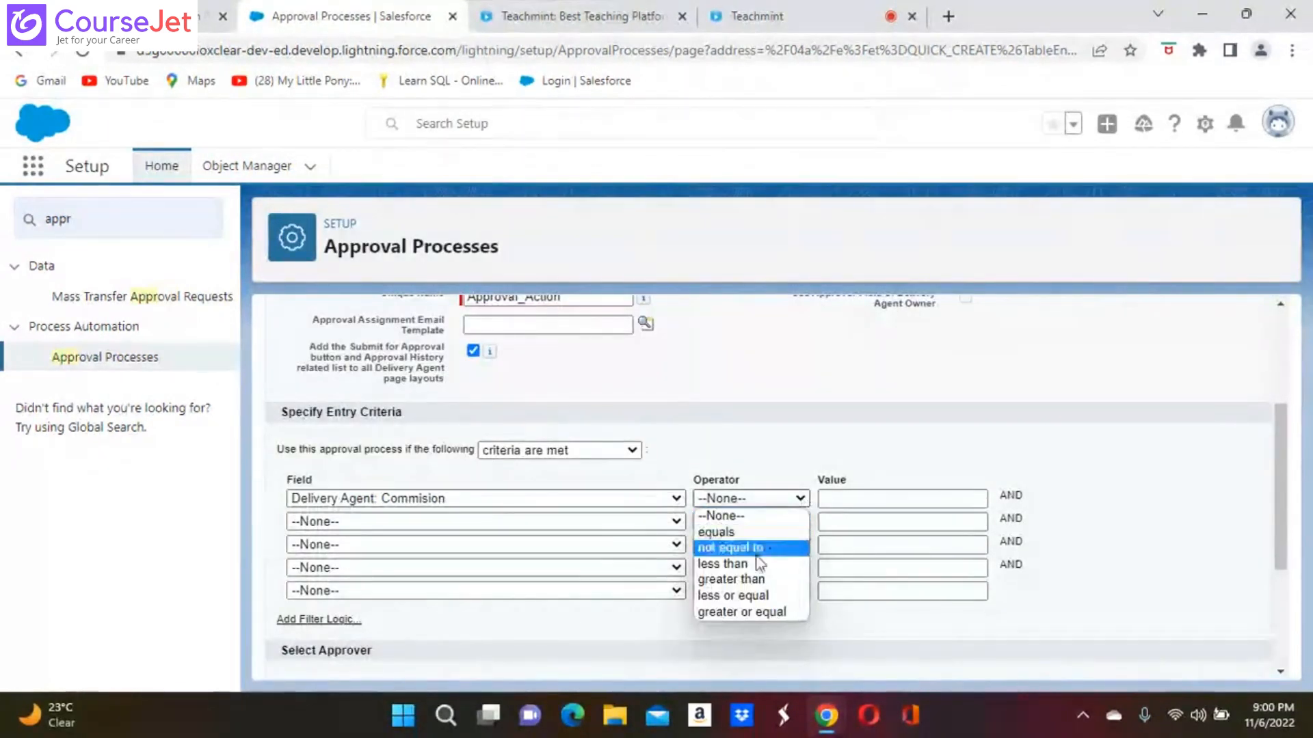
left_click(745, 580)
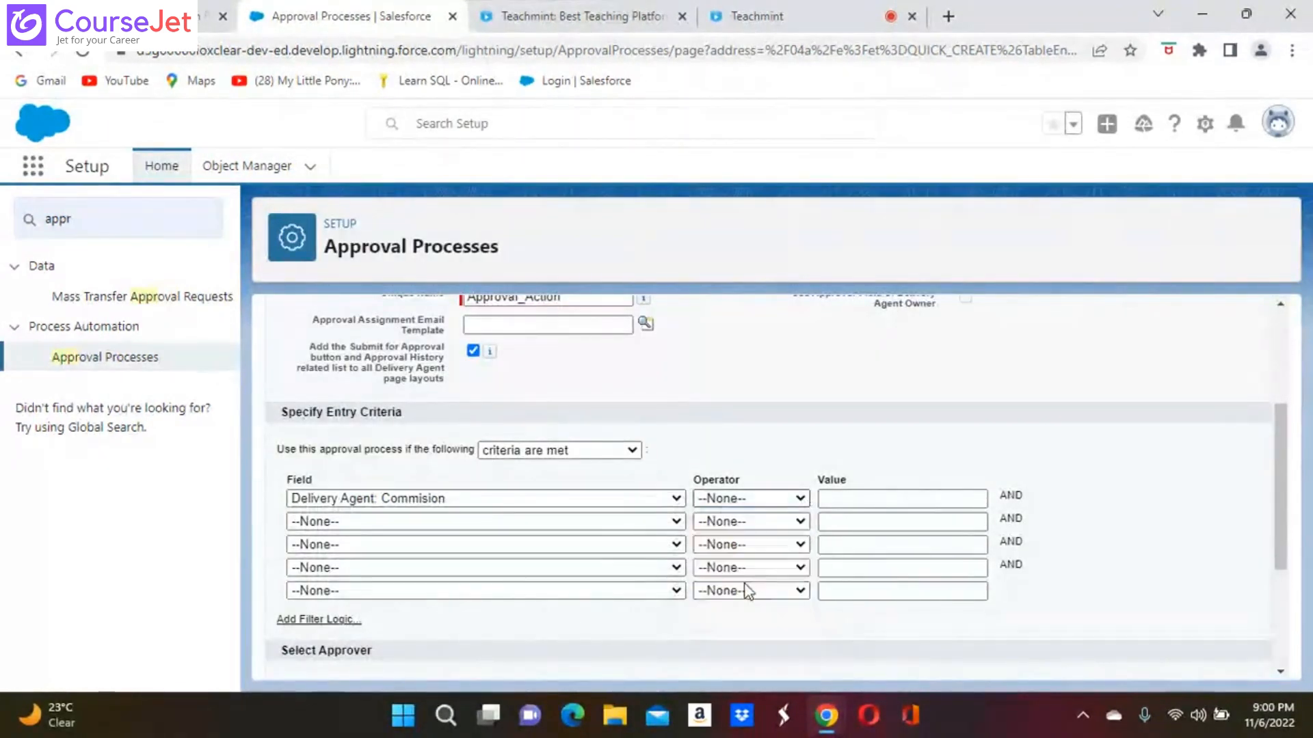
left_click(905, 499)
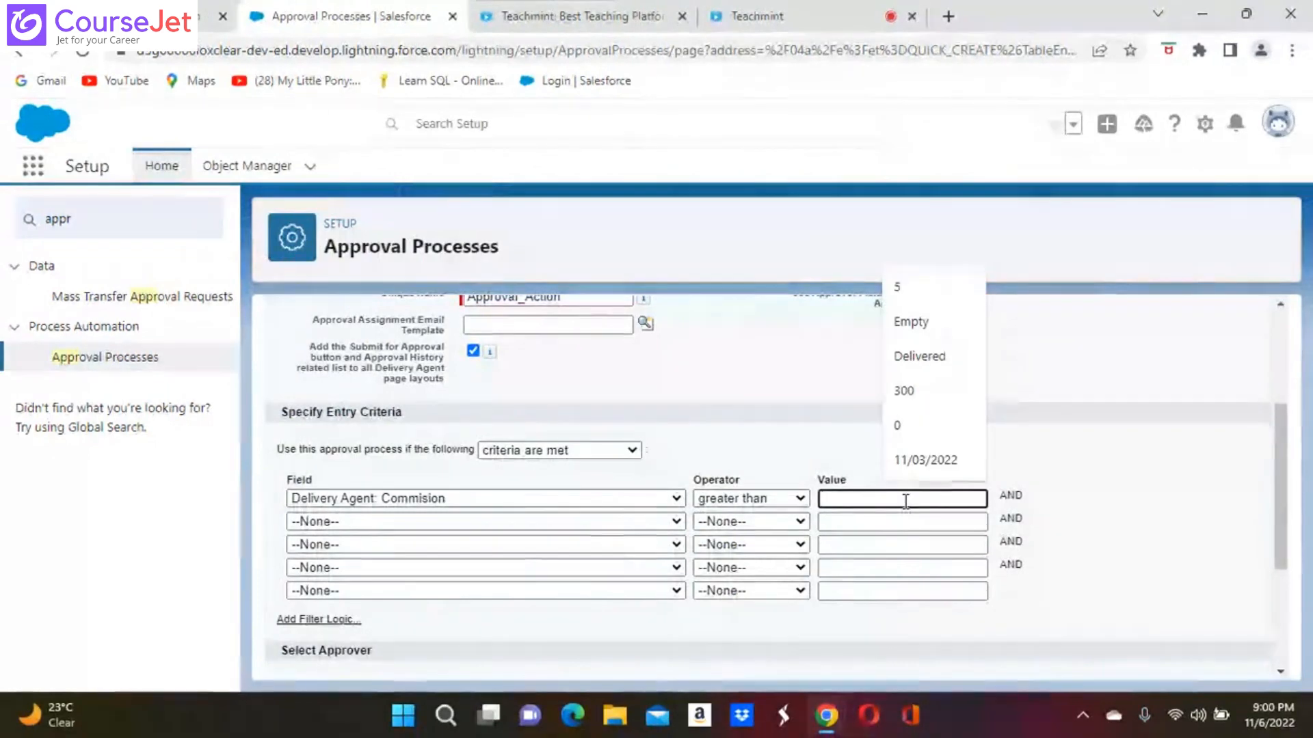
type("50")
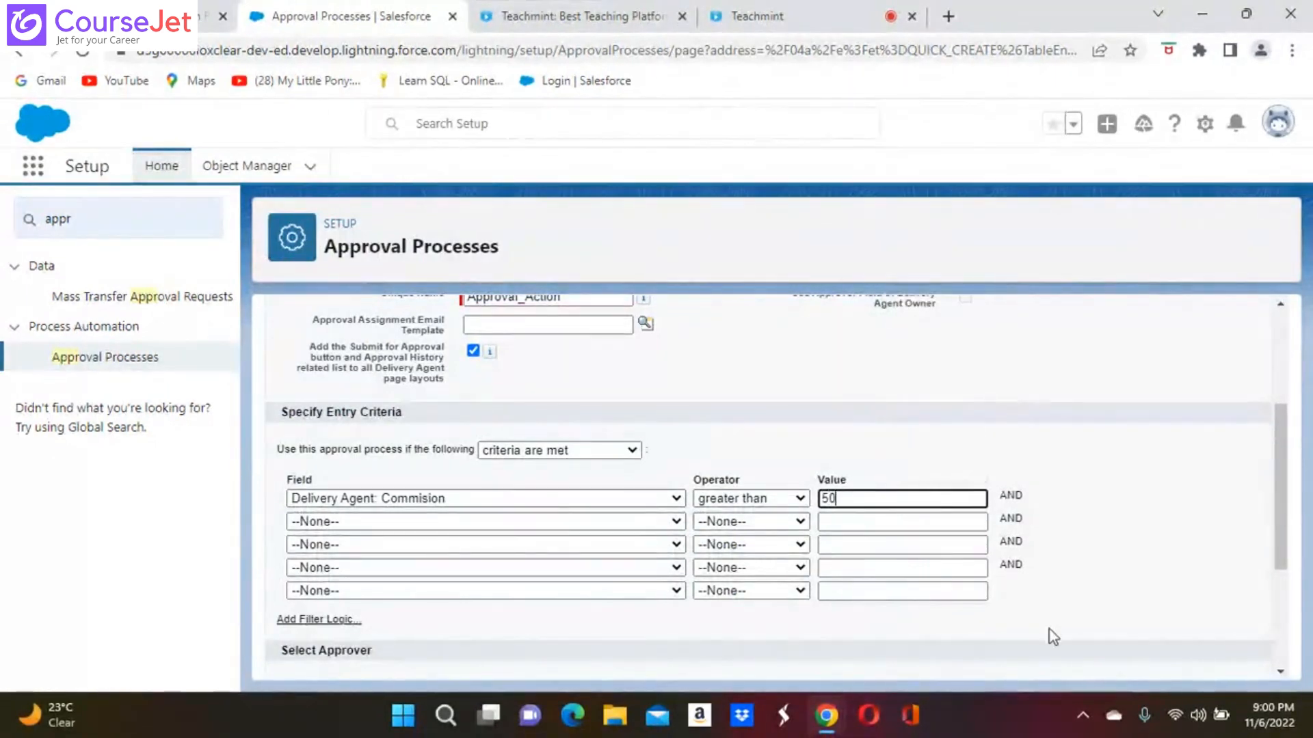
Look up the available queues for automatic assignment under Select Approver, then close the lookup
scroll(1053, 636, "down", 3)
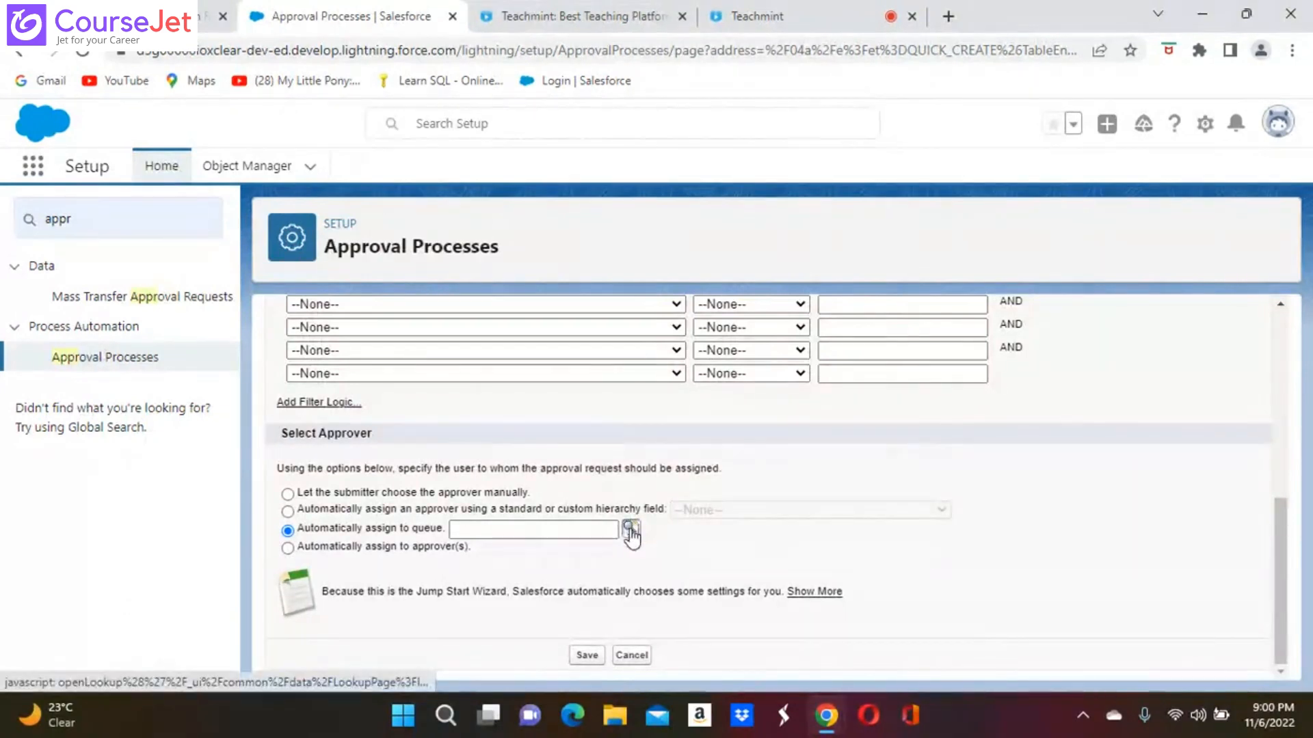
left_click(629, 530)
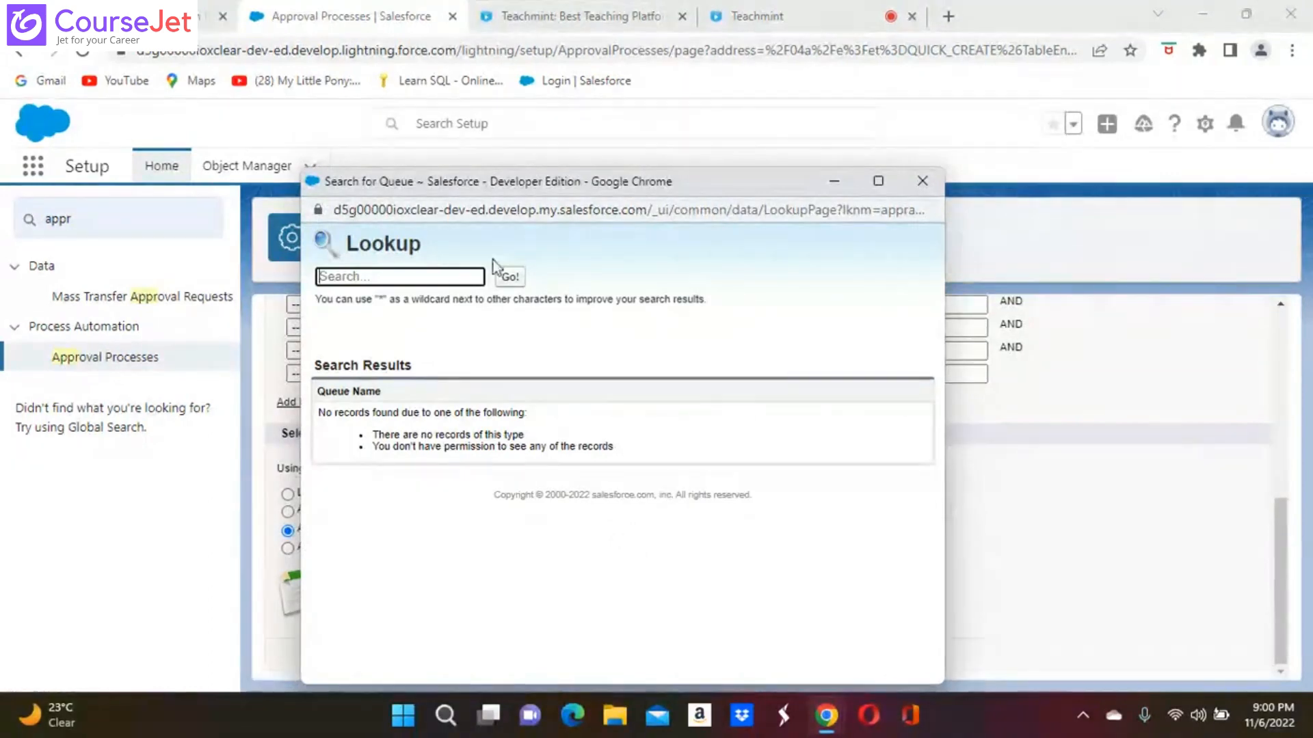
left_click(509, 279)
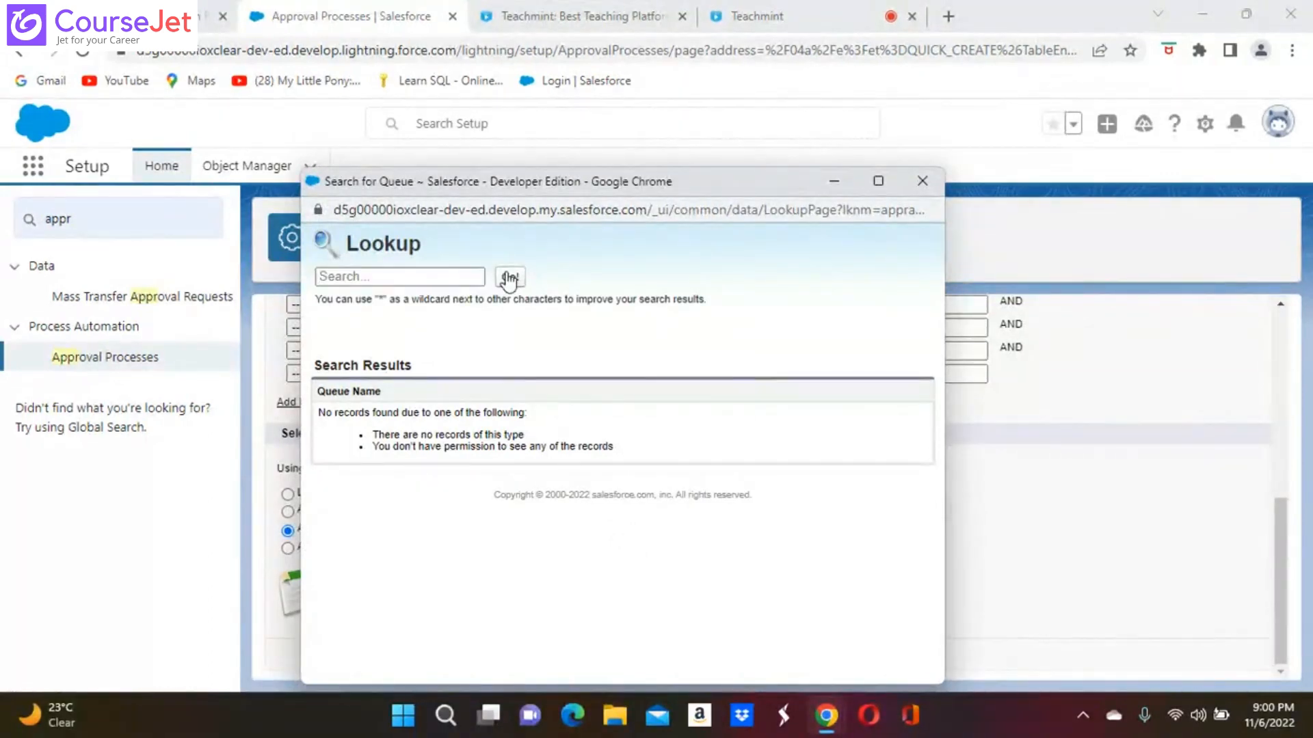
left_click(923, 182)
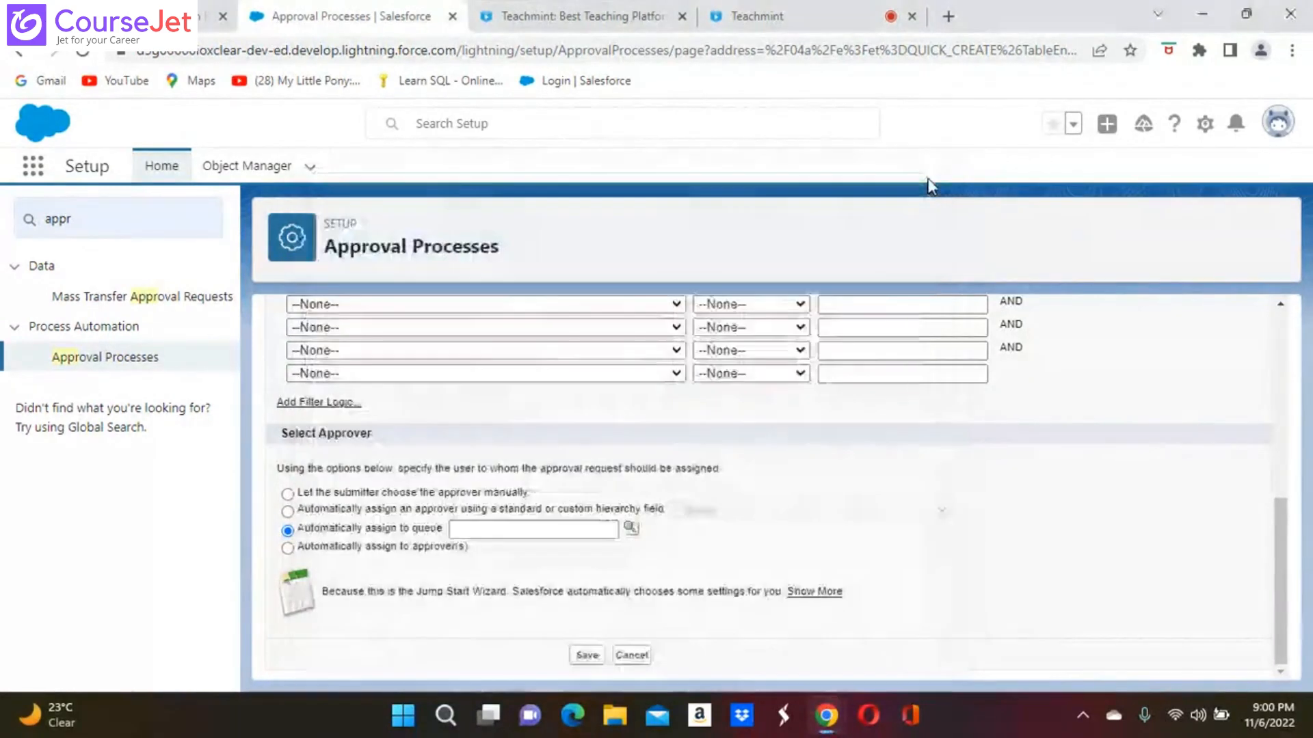
Search Setup for "user" and open the Users page
left_click(81, 220)
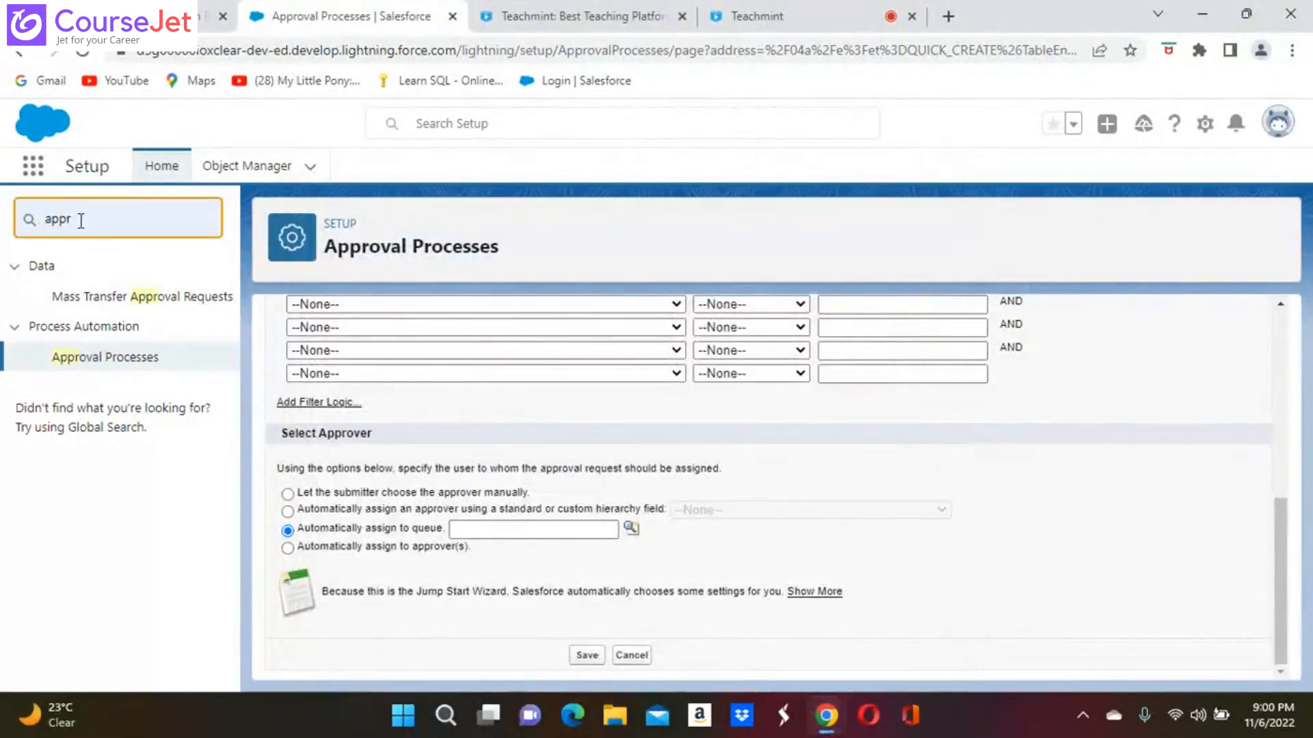
key("BackSpace")
key("BackSpace")
key("BackSpace")
key("BackSpace")
type("q")
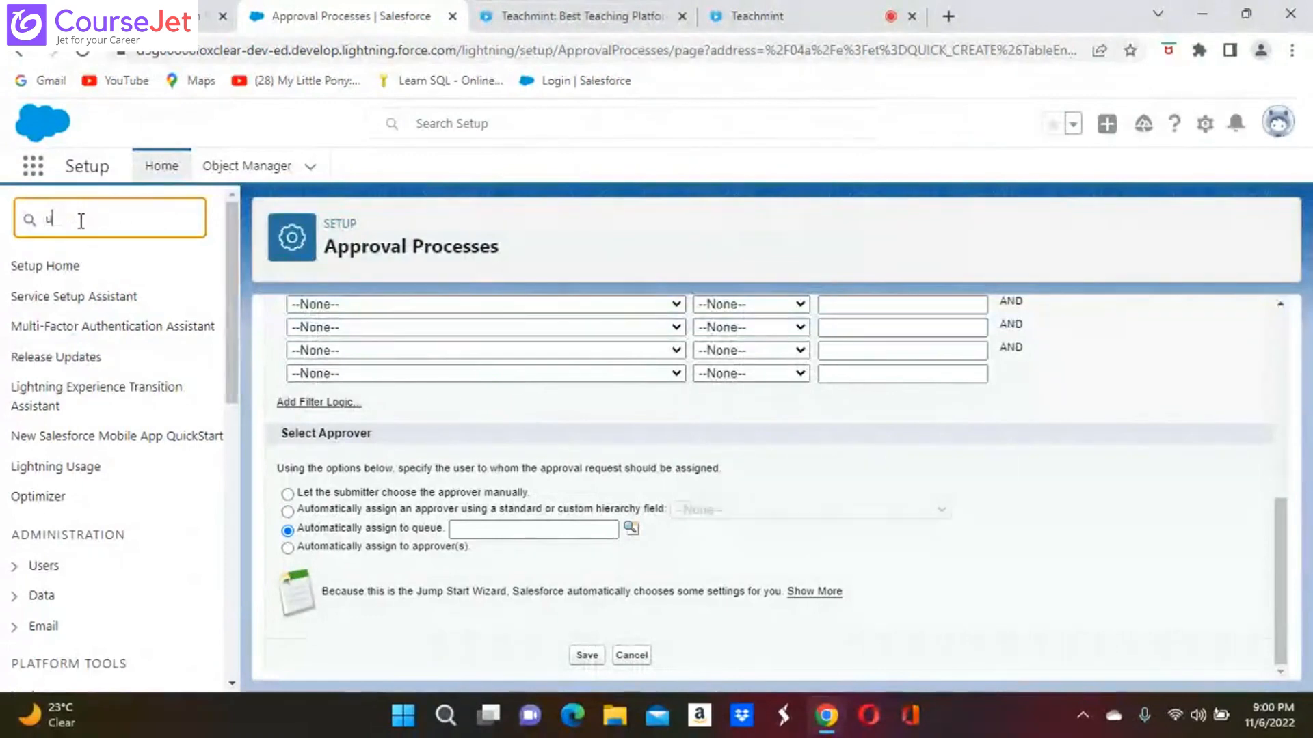
type("ser")
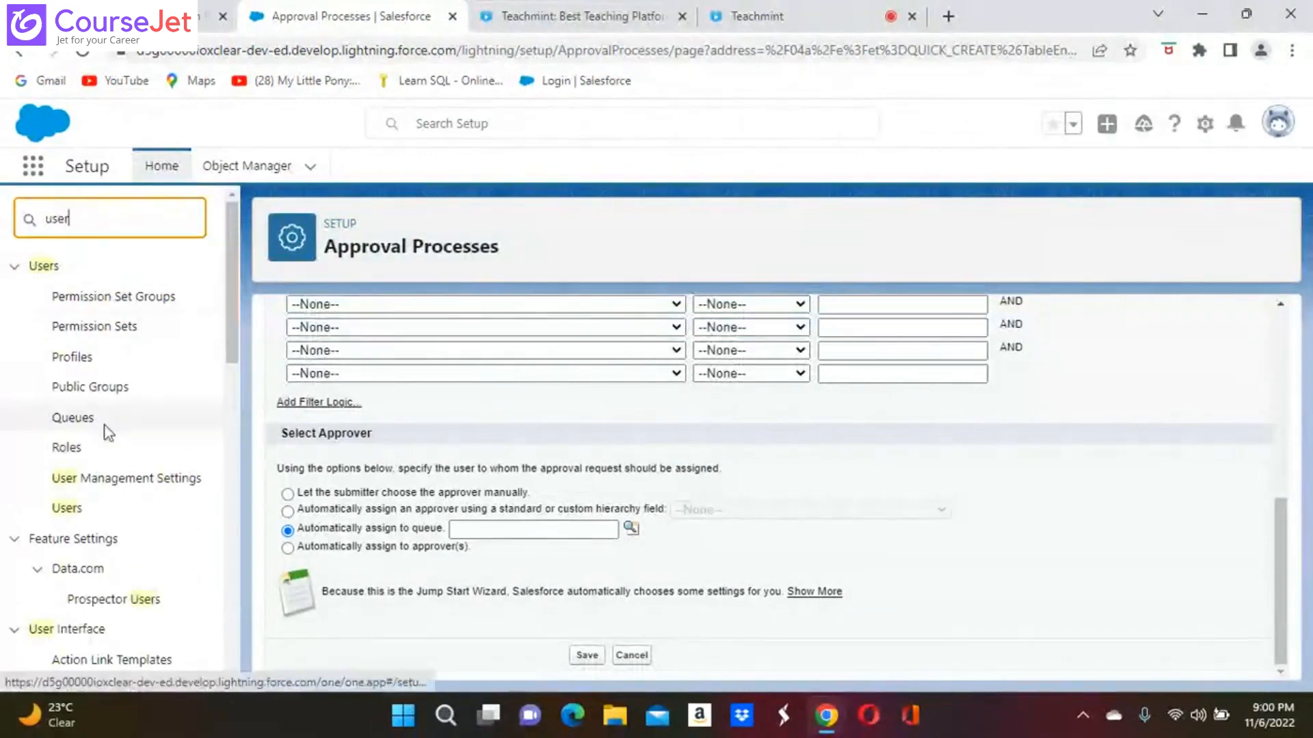
left_click(69, 509)
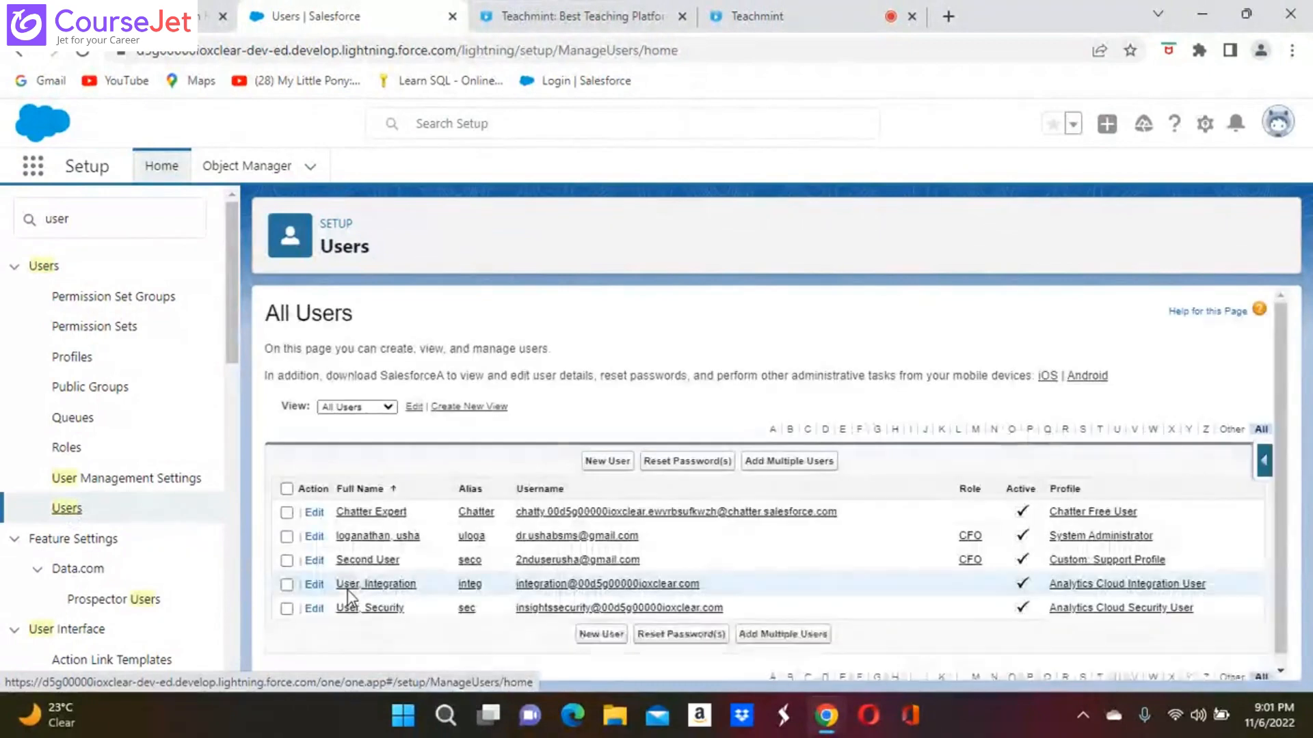
Open the record of the user with the System Administrator profile and examine its details and related lists for approver and manager information
left_click(412, 537)
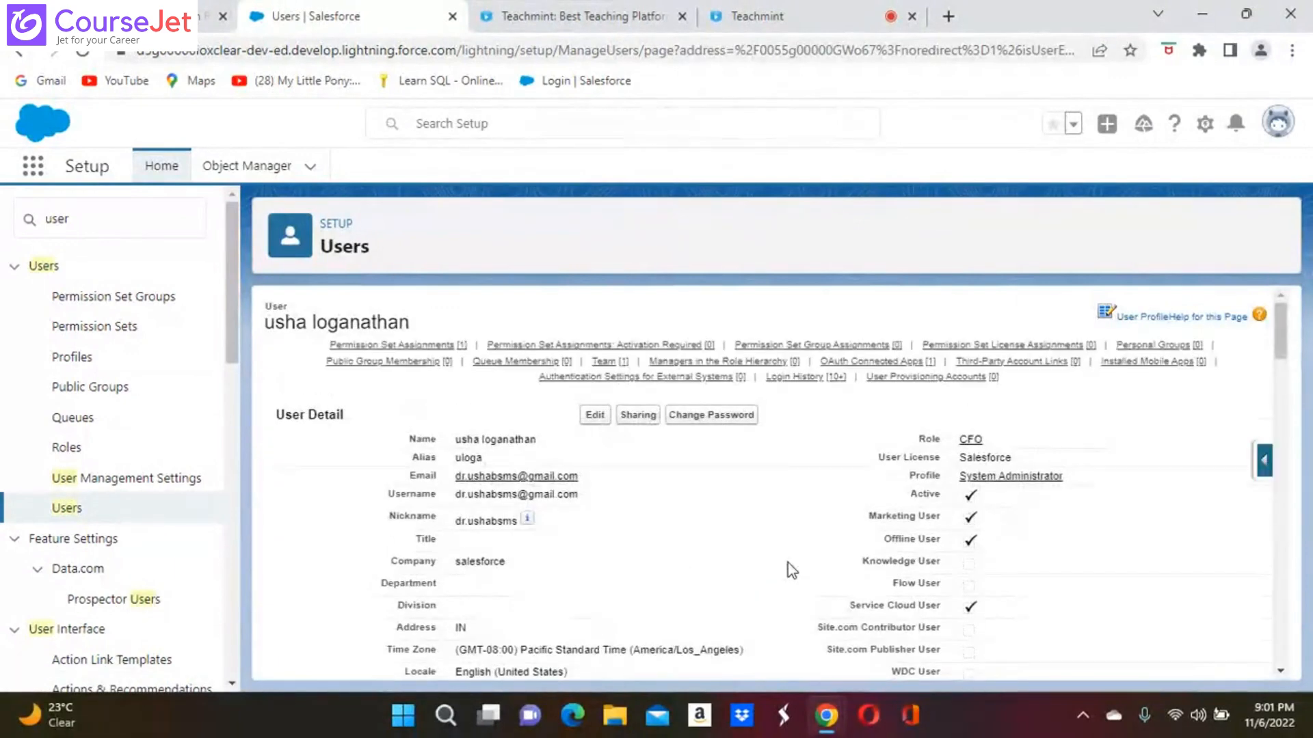
scroll(791, 569, "down", 3)
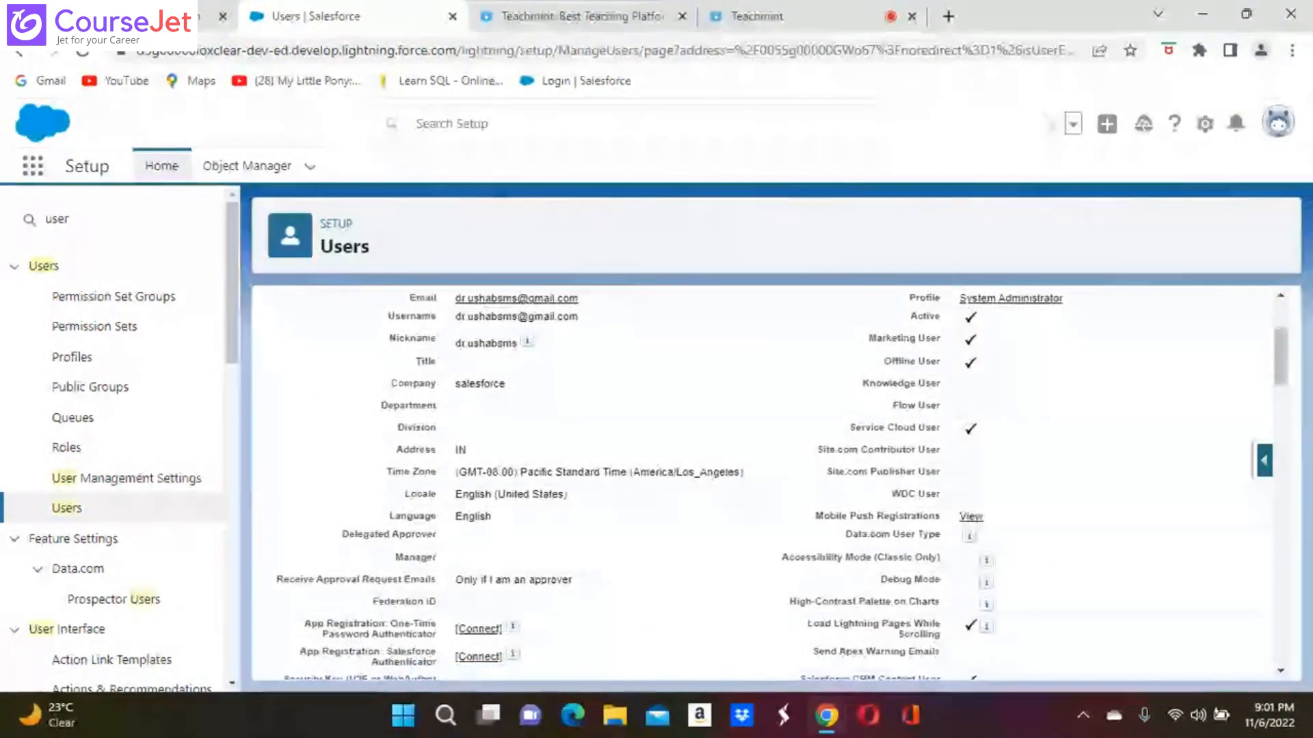
scroll(766, 479, "down", 2)
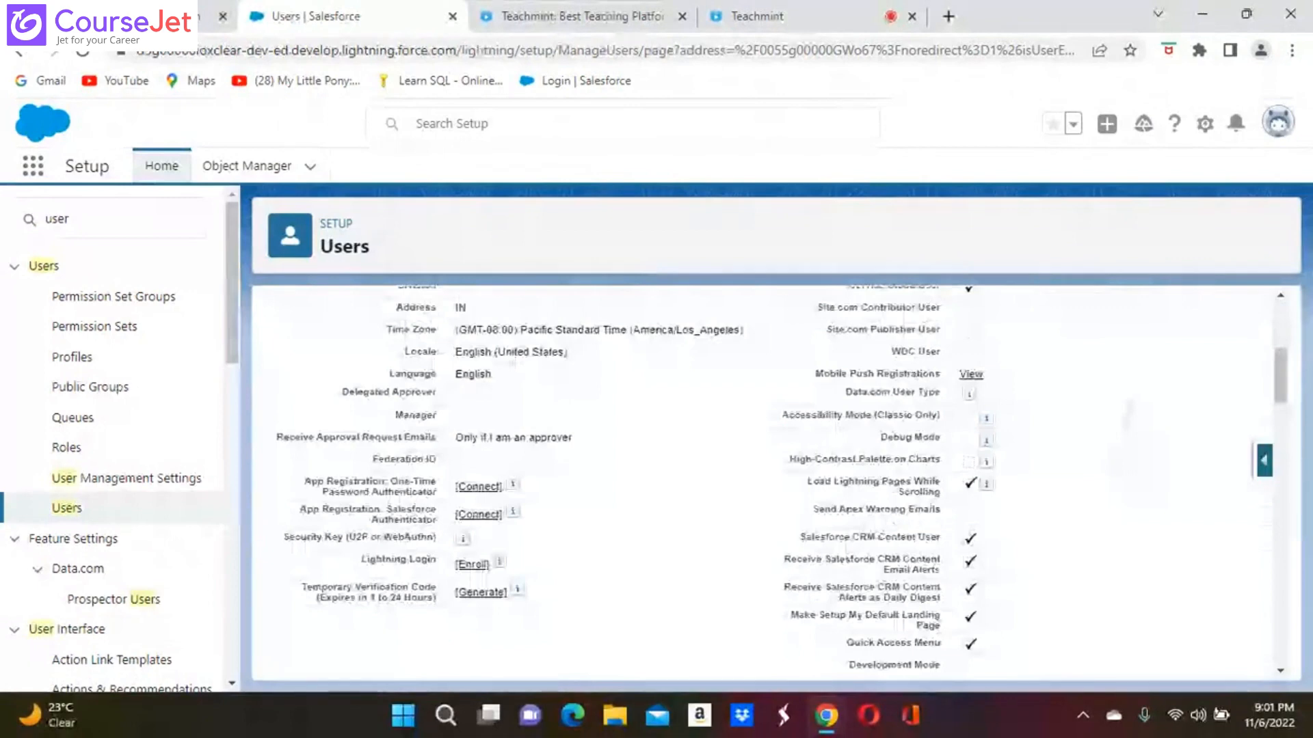
scroll(766, 479, "down", 6)
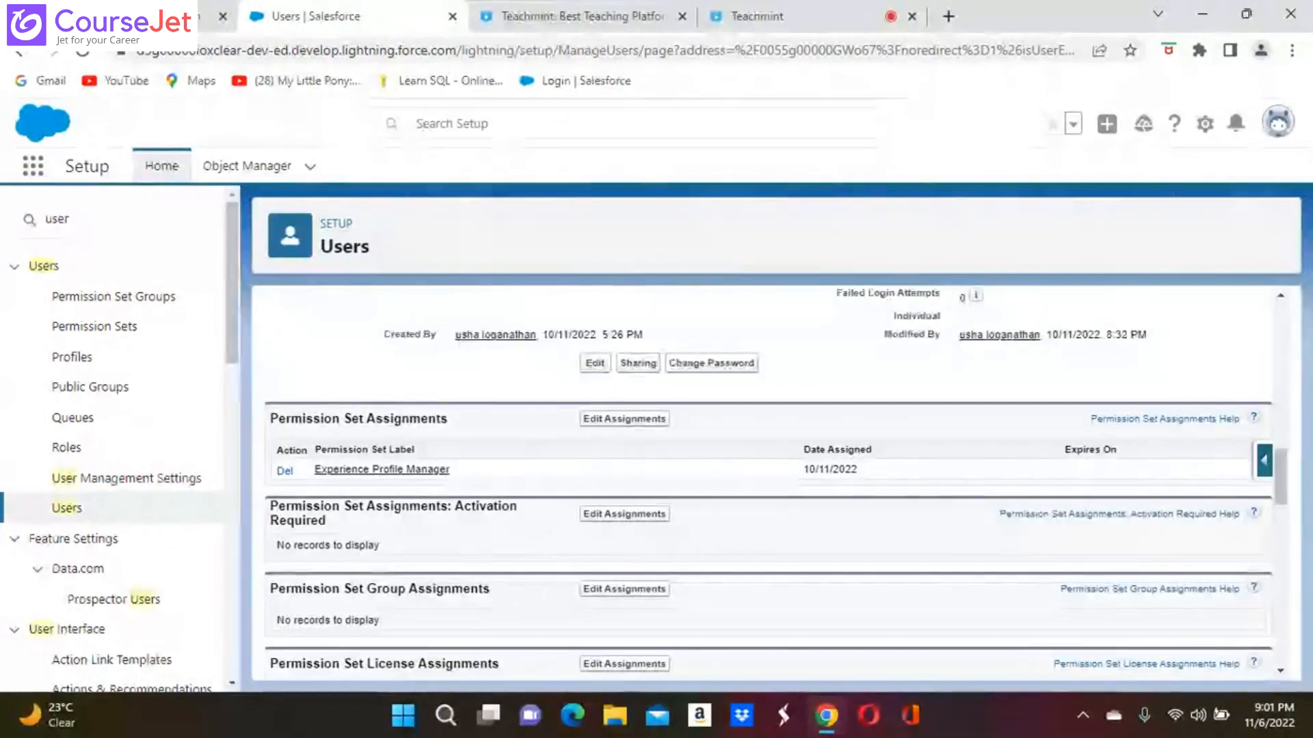
scroll(766, 479, "down", 3)
scroll(766, 478, "down", 10)
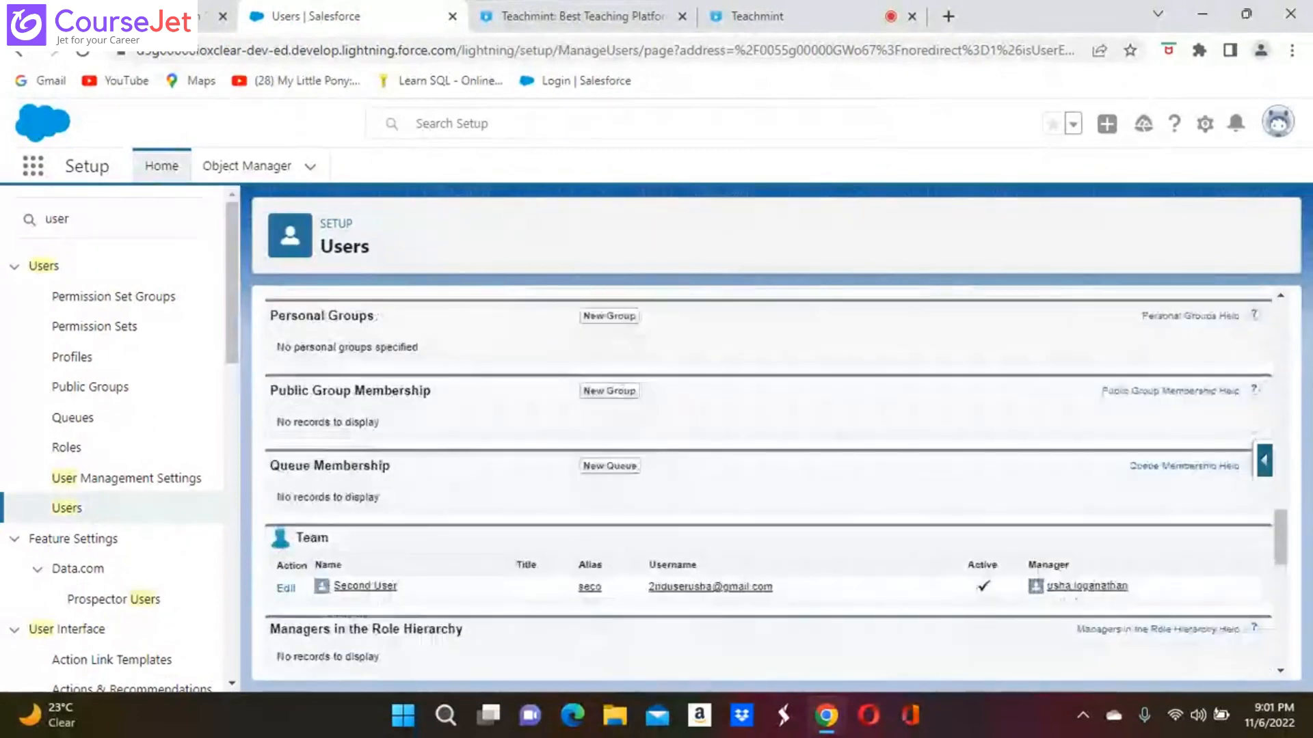
scroll(766, 479, "down", 3)
scroll(766, 479, "down", 1)
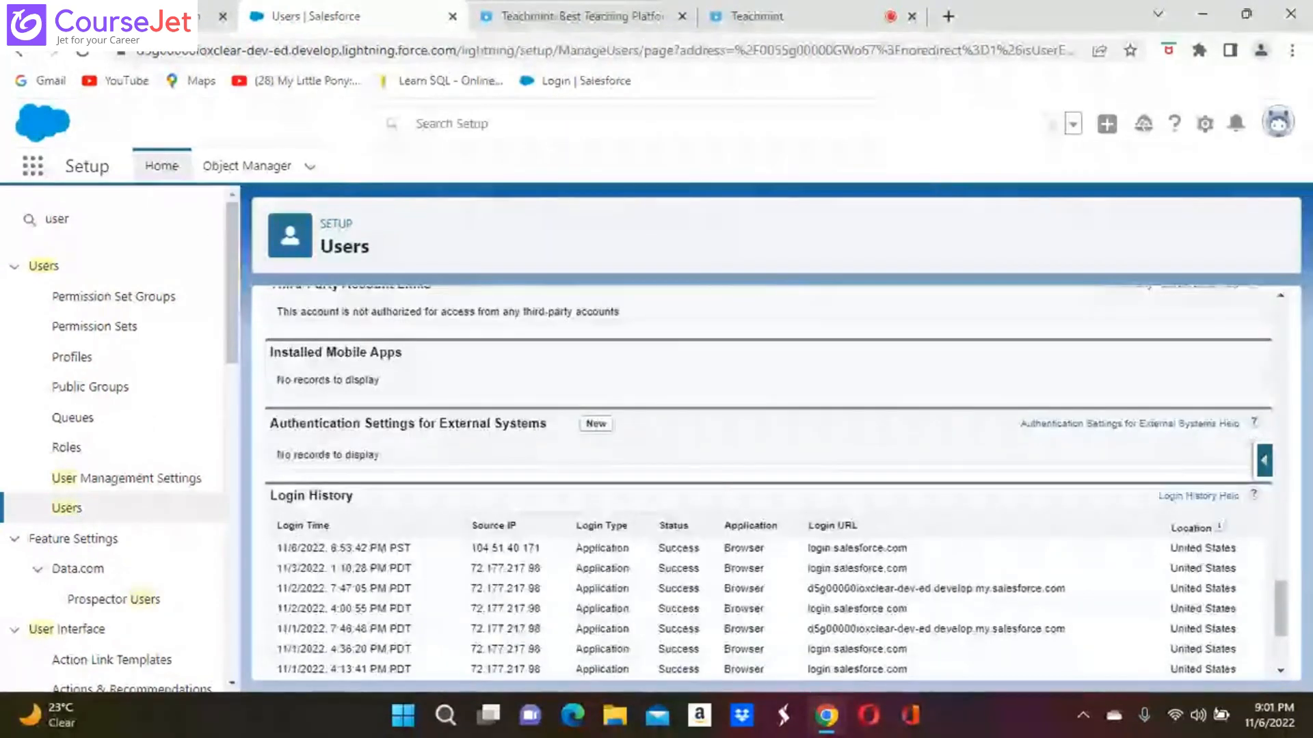
scroll(766, 479, "up", 2)
scroll(766, 479, "up", 2)
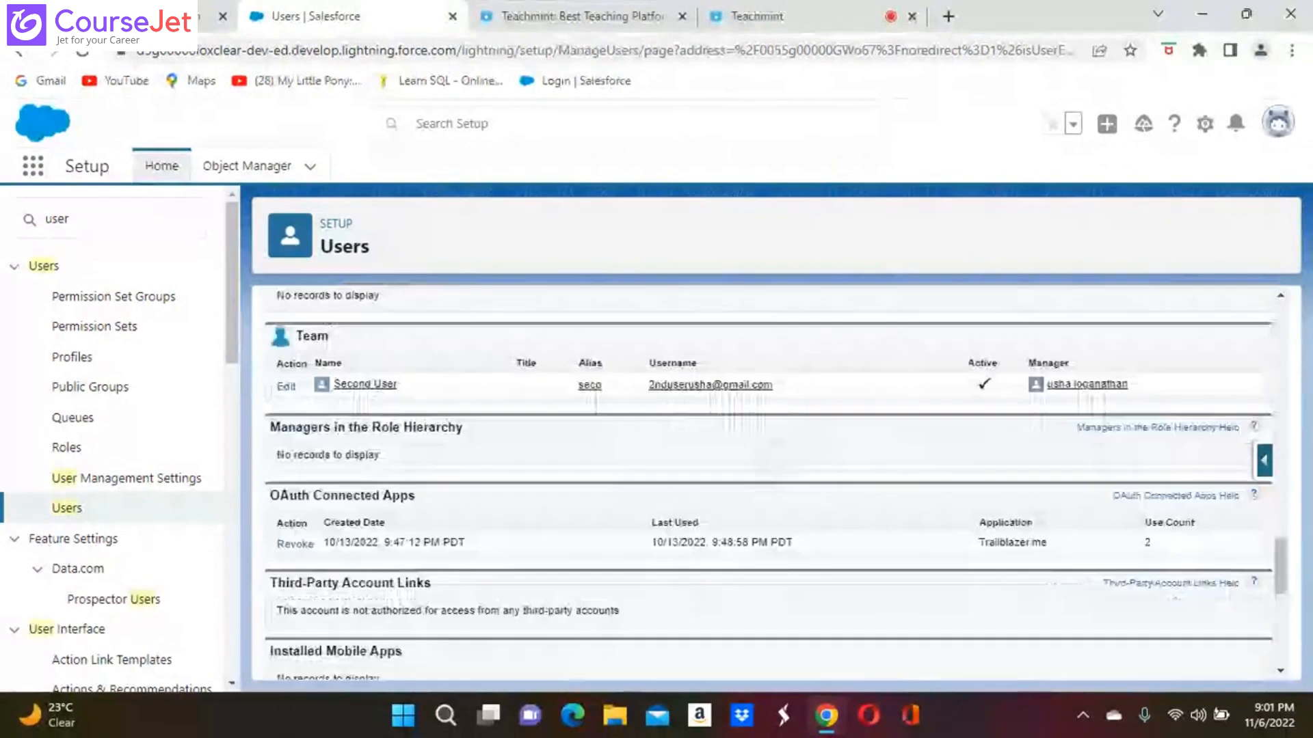
scroll(766, 479, "up", 10)
scroll(645, 547, "up", 5)
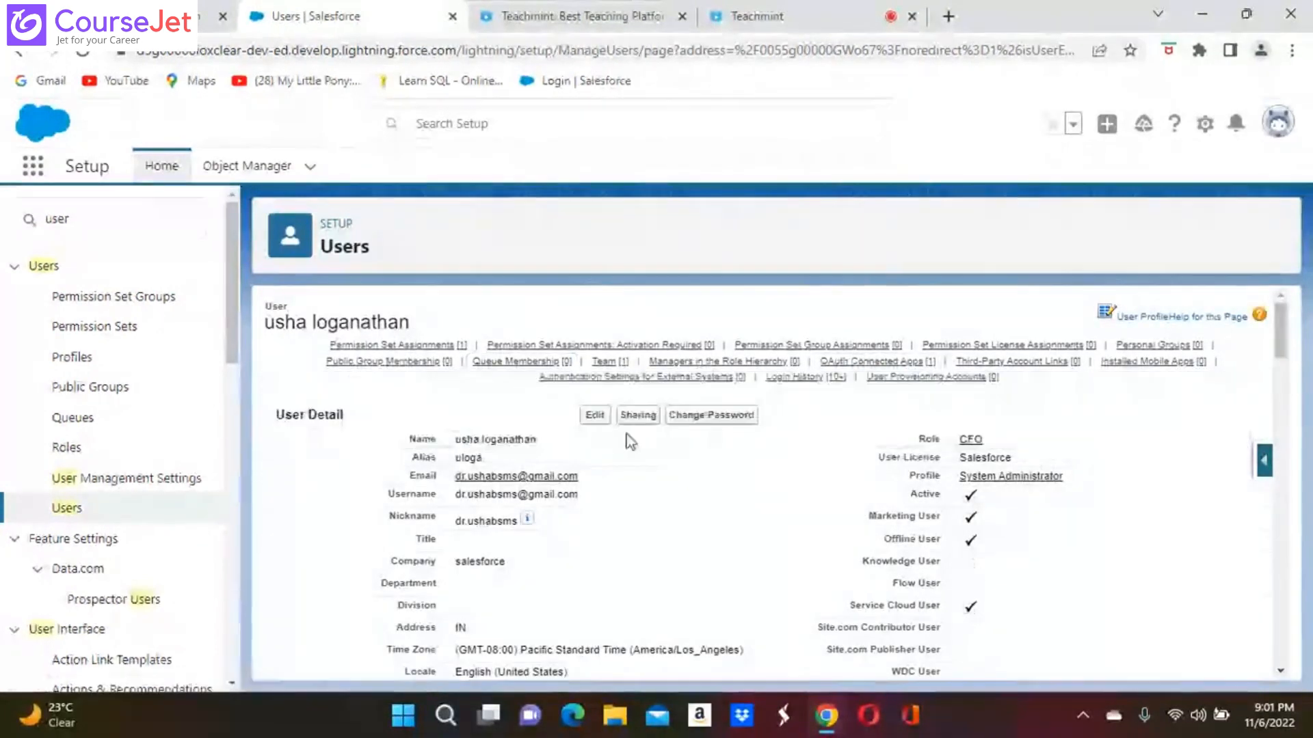
Open the user record for editing and enter the user's own name as Manager under Approver Settings
left_click(596, 415)
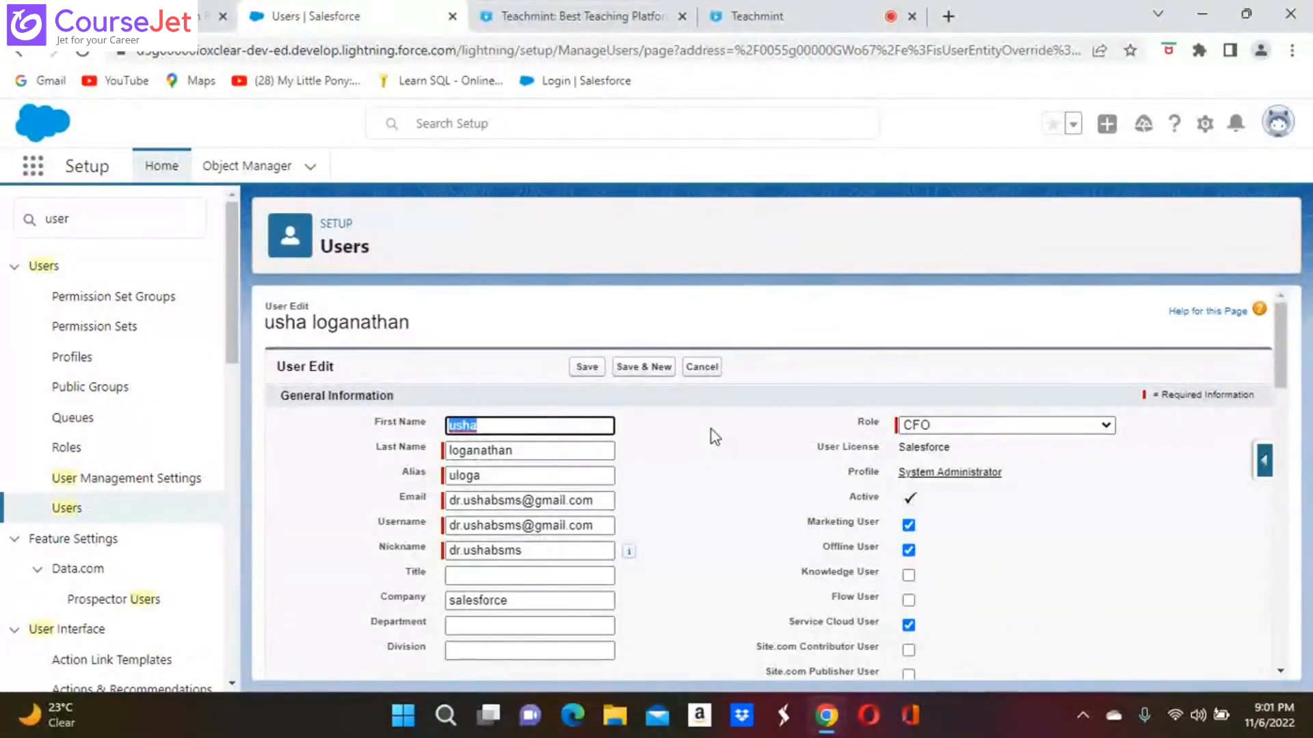
scroll(711, 429, "down", 6)
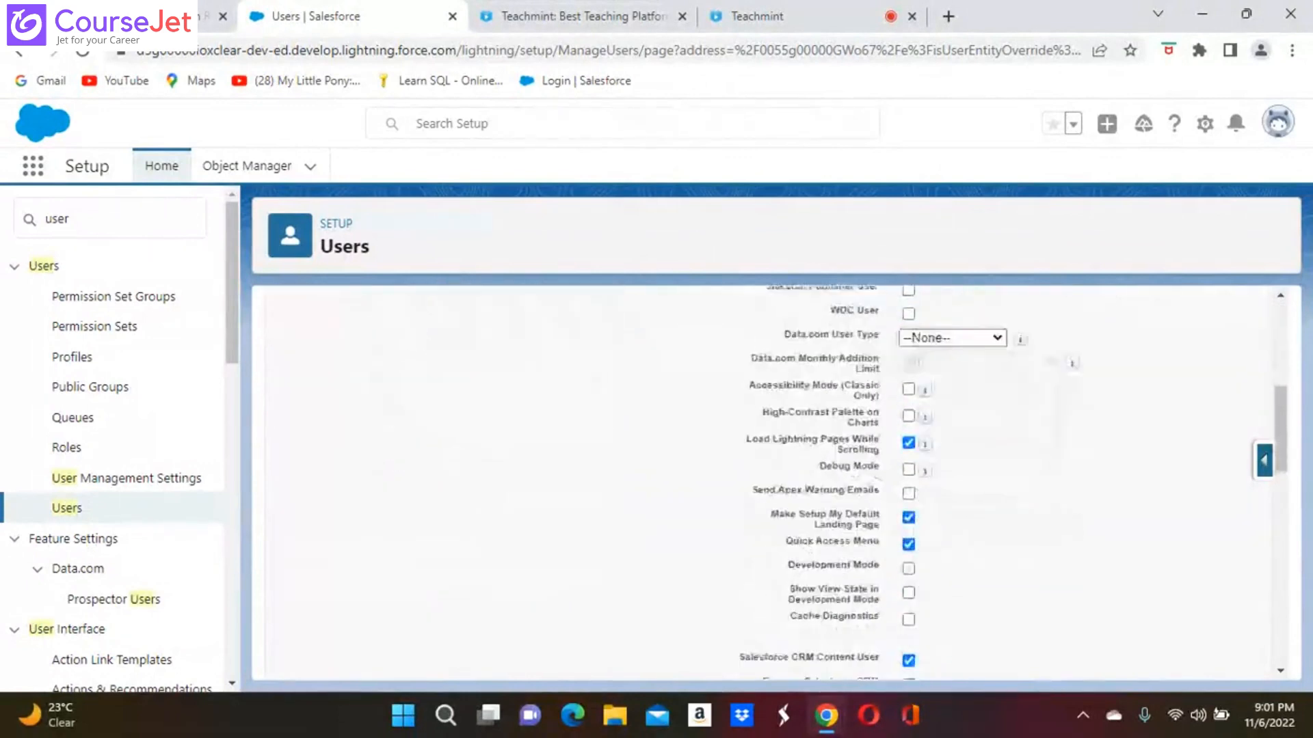
scroll(1013, 488, "down", 4)
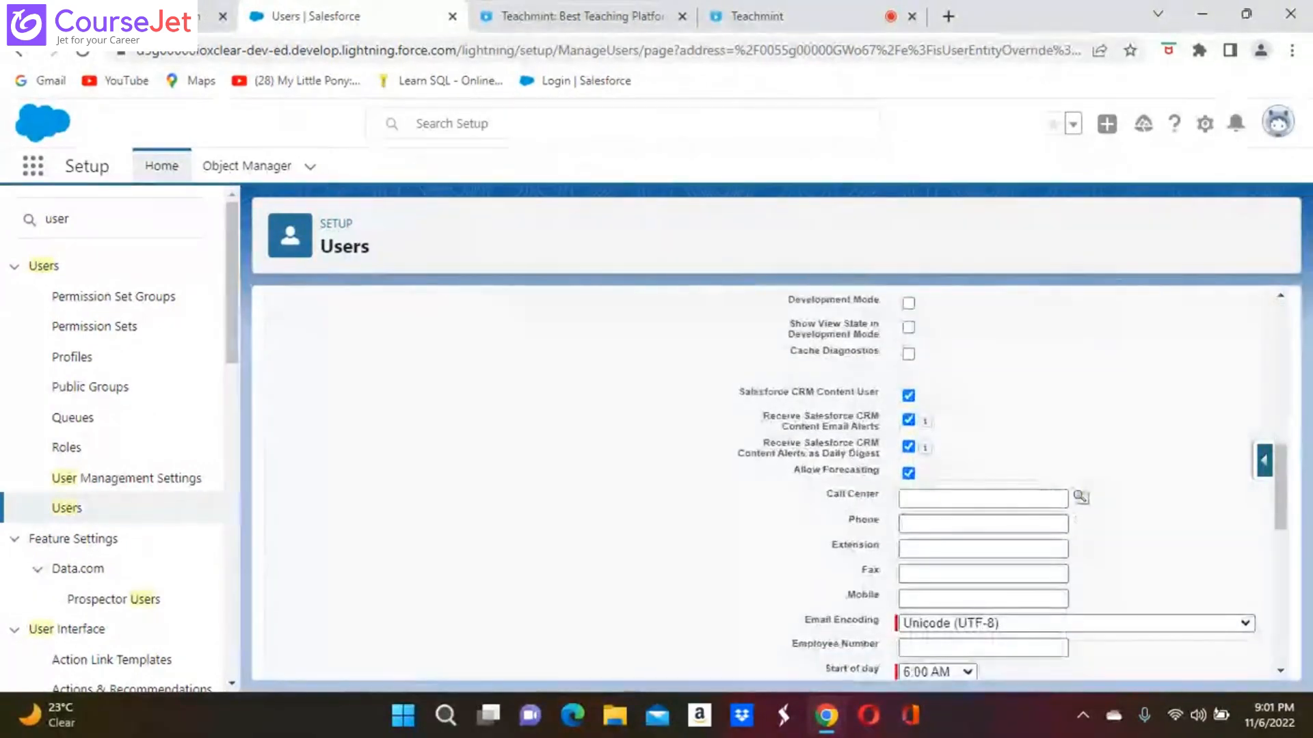
scroll(776, 488, "down", 5)
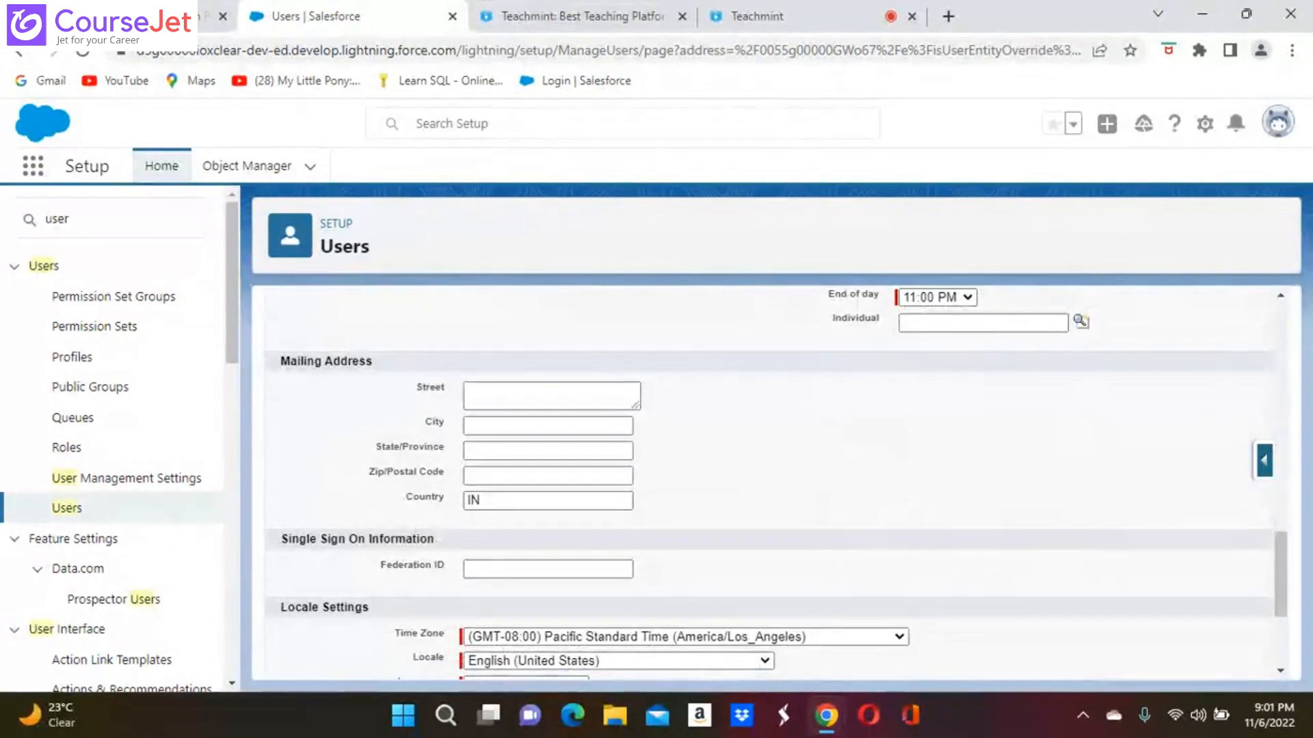
scroll(776, 489, "down", 3)
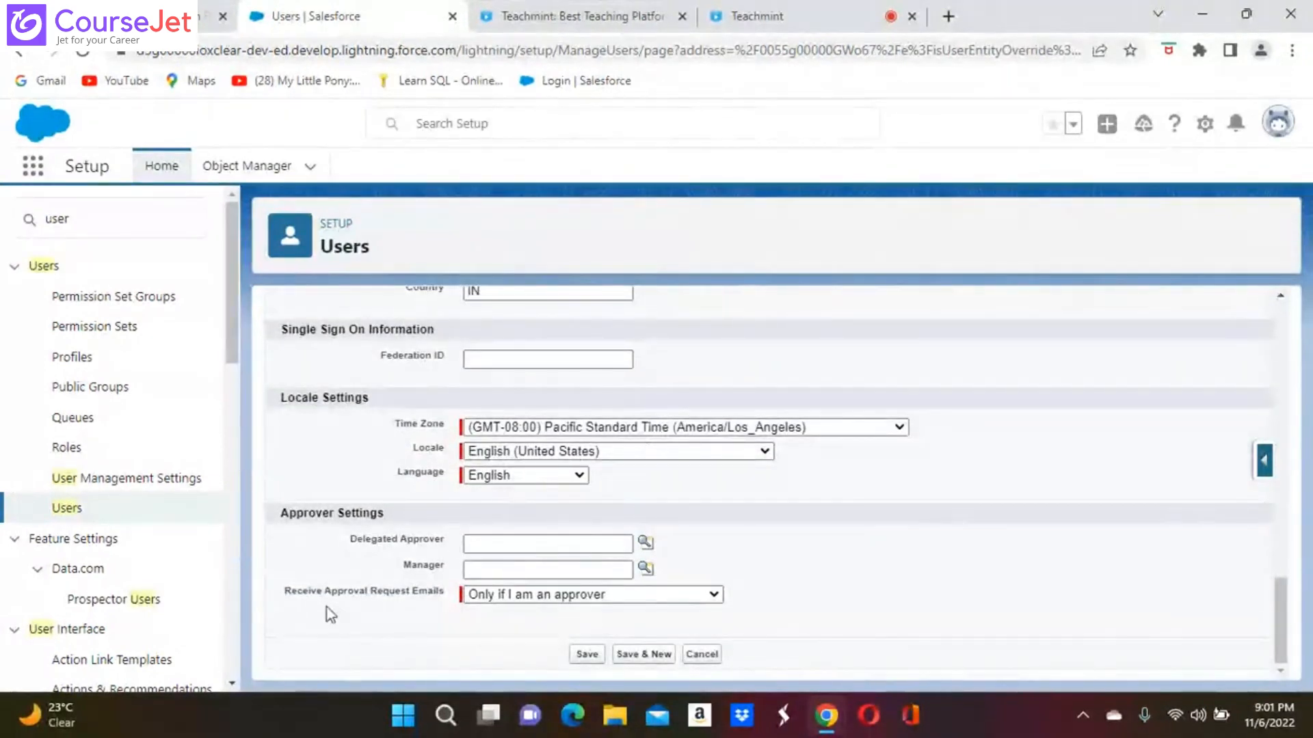
left_click(521, 573)
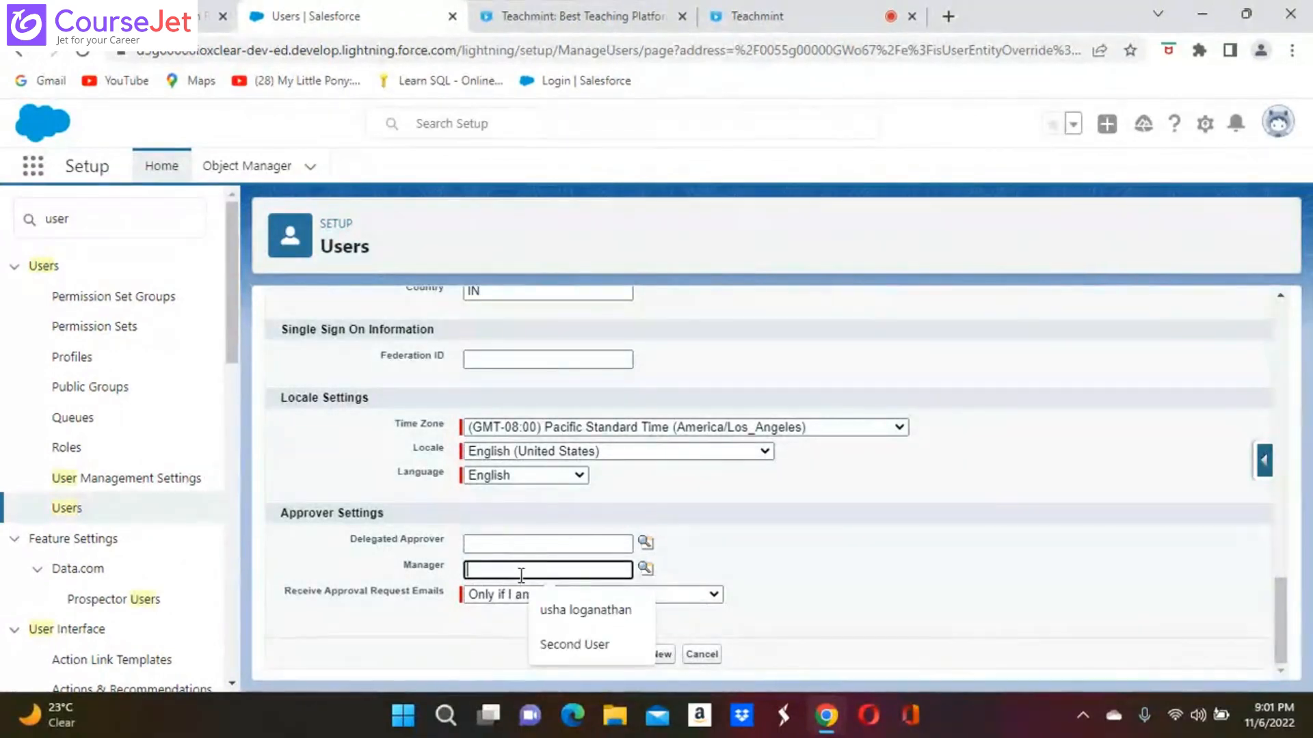
left_click(588, 610)
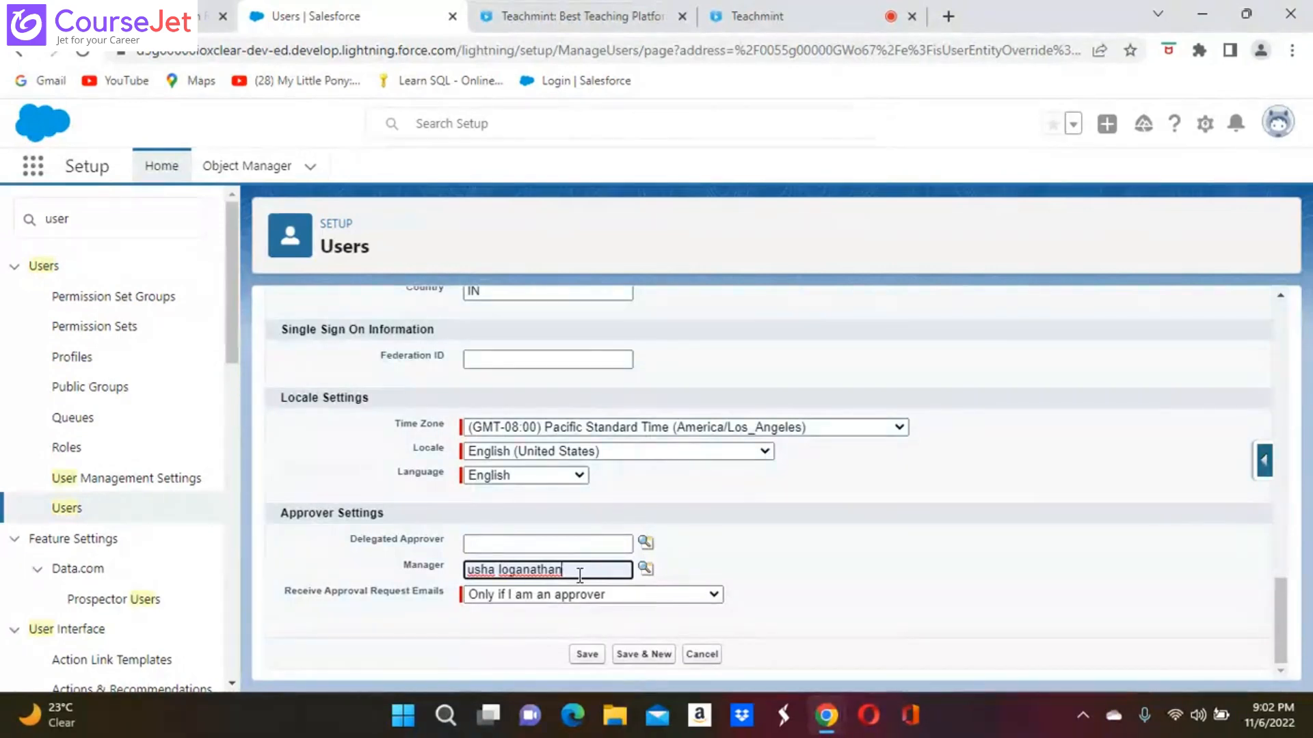
Replace the Manager entry with the suggested Second User and try to save the user record
key("BackSpace")
key("BackSpace")
key("BackSpace")
key("BackSpace")
key("BackSpace")
key("BackSpace")
key("BackSpace")
key("BackSpace")
key("BackSpace")
key("BackSpace")
key("BackSpace")
key("BackSpace")
key("BackSpace")
key("BackSpace")
key("BackSpace")
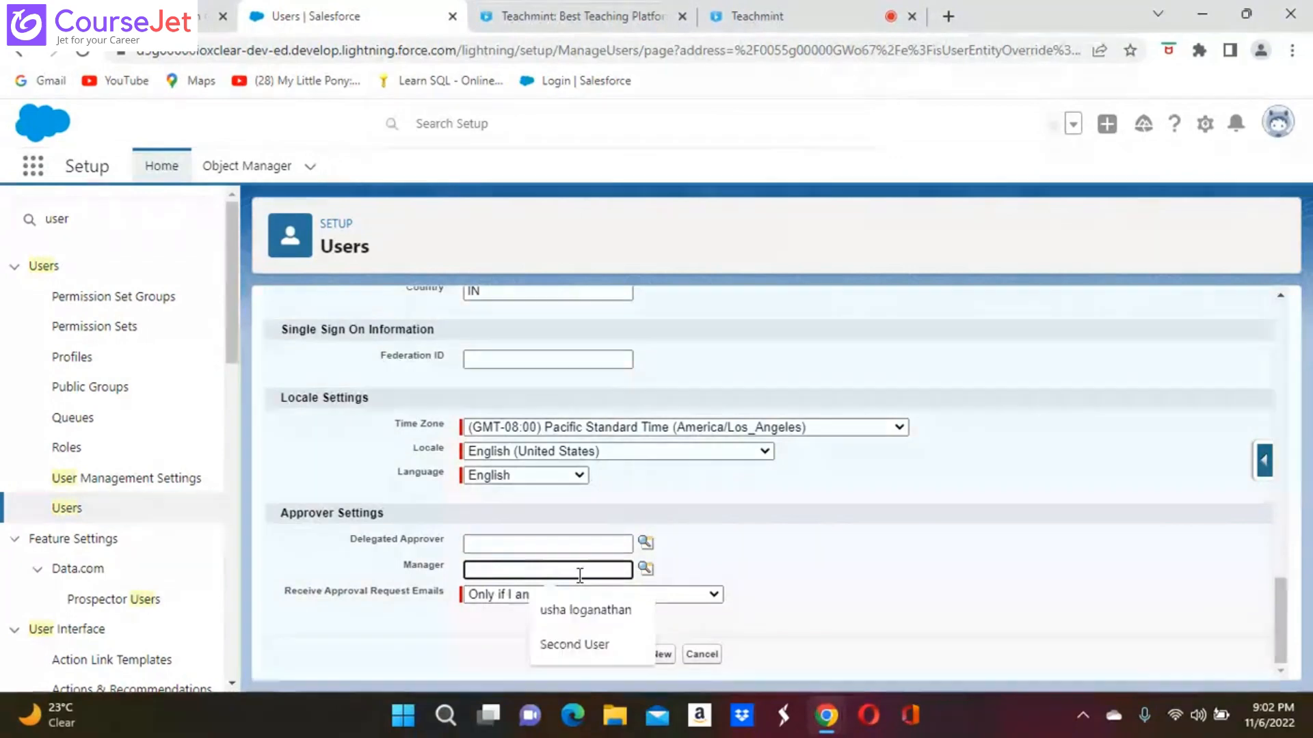
left_click(578, 643)
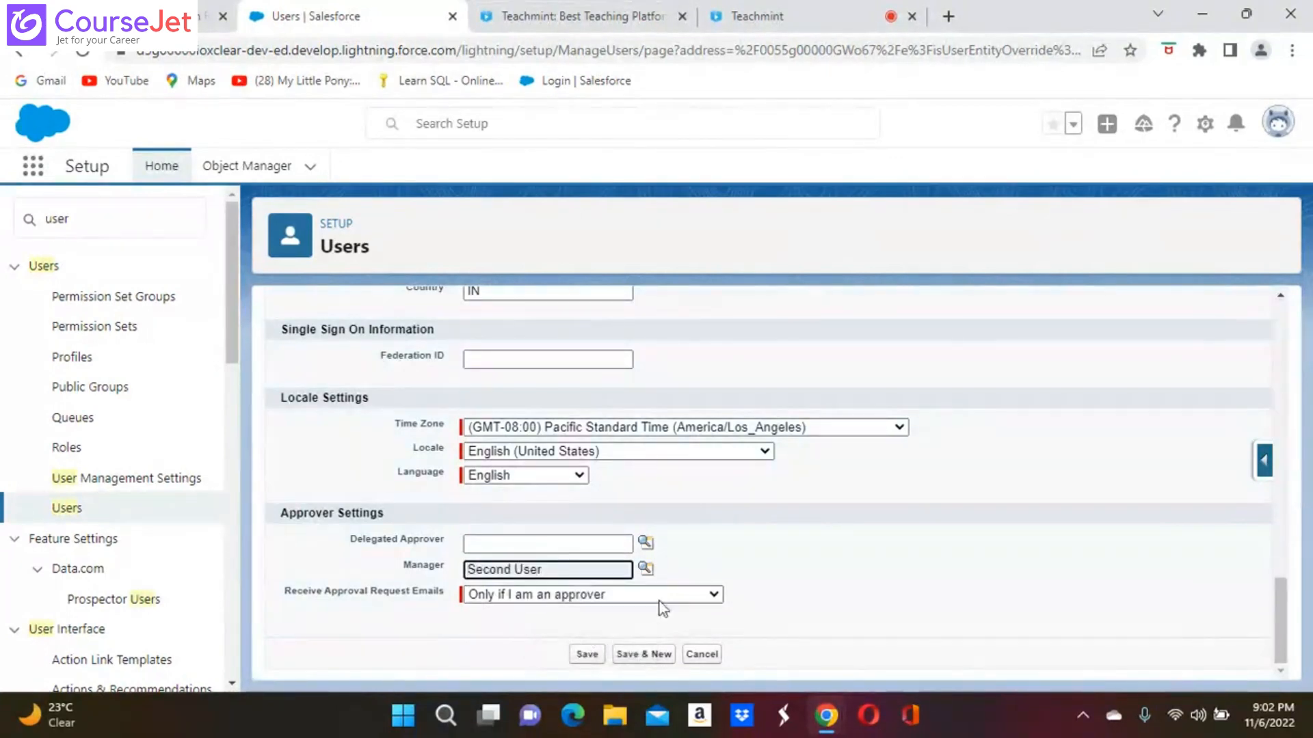
left_click(586, 654)
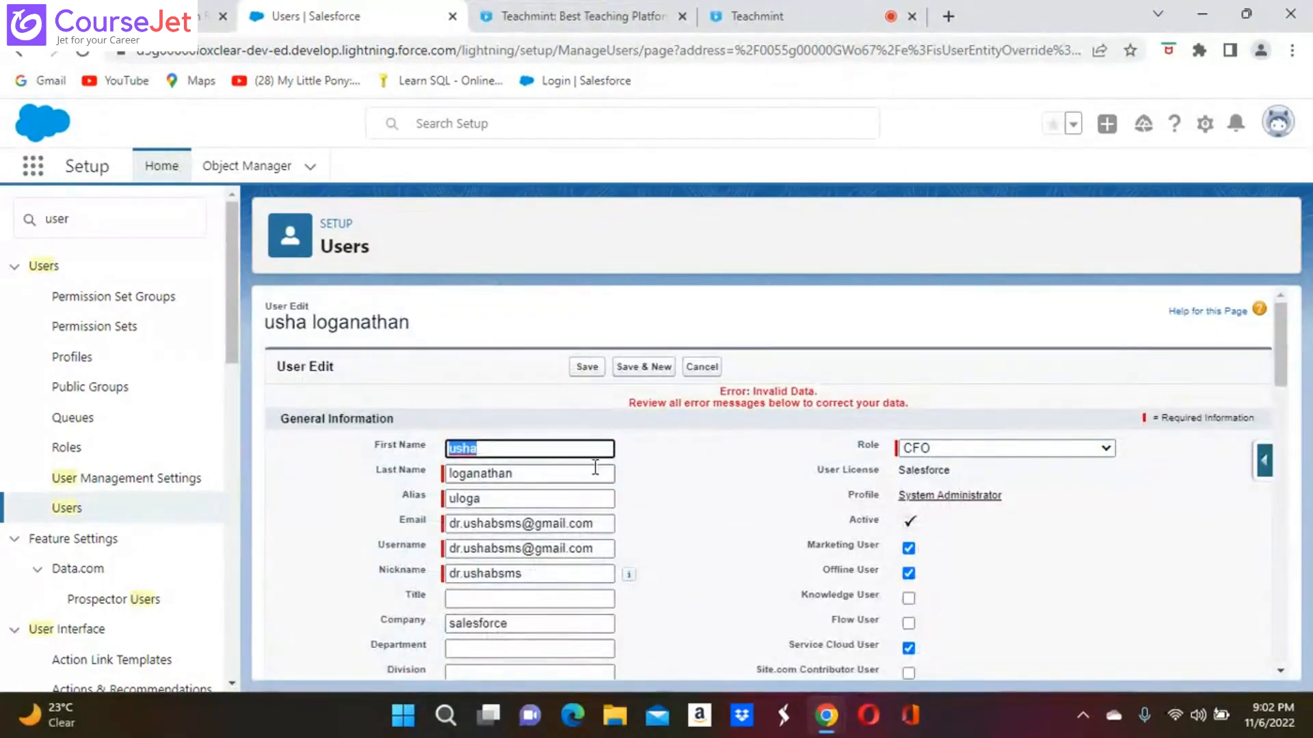
Add the number 1 after the user's first name under General Information
left_click(548, 454)
key("BackSpace")
key("BackSpace")
key("BackSpace")
key("BackSpace")
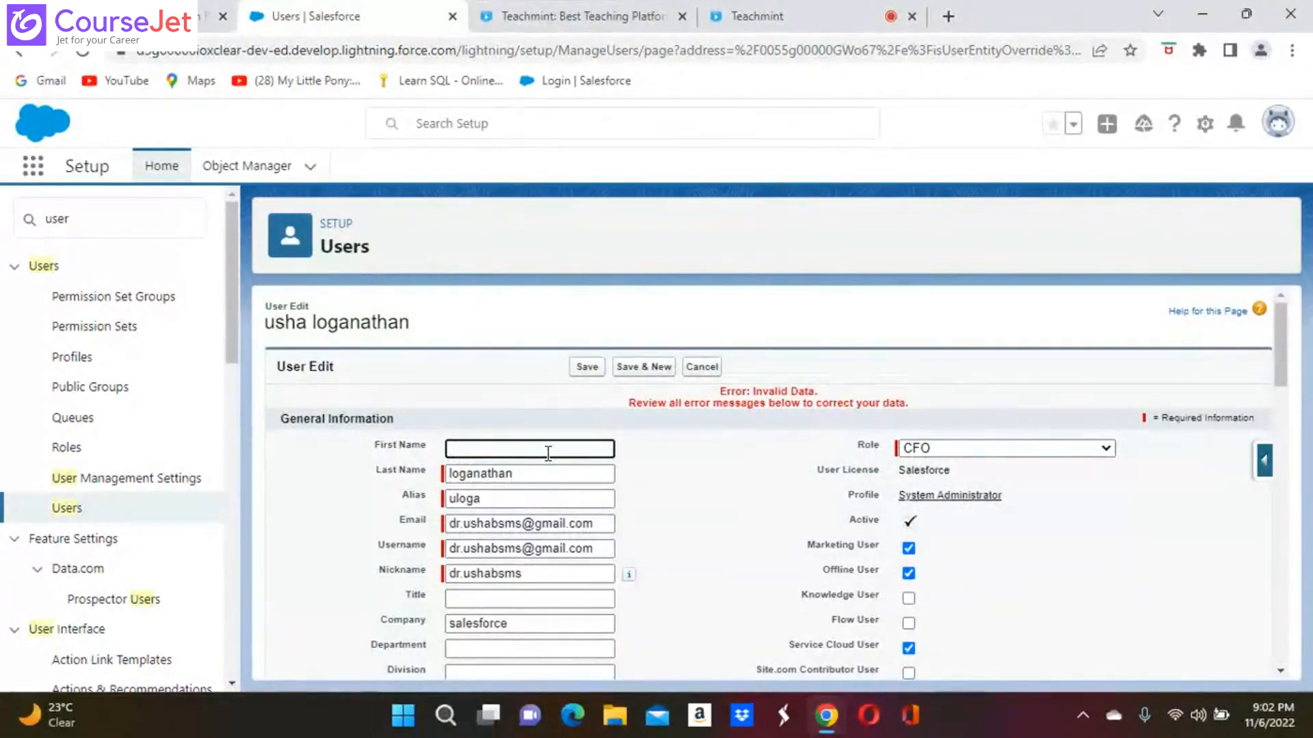
type("usha 1")
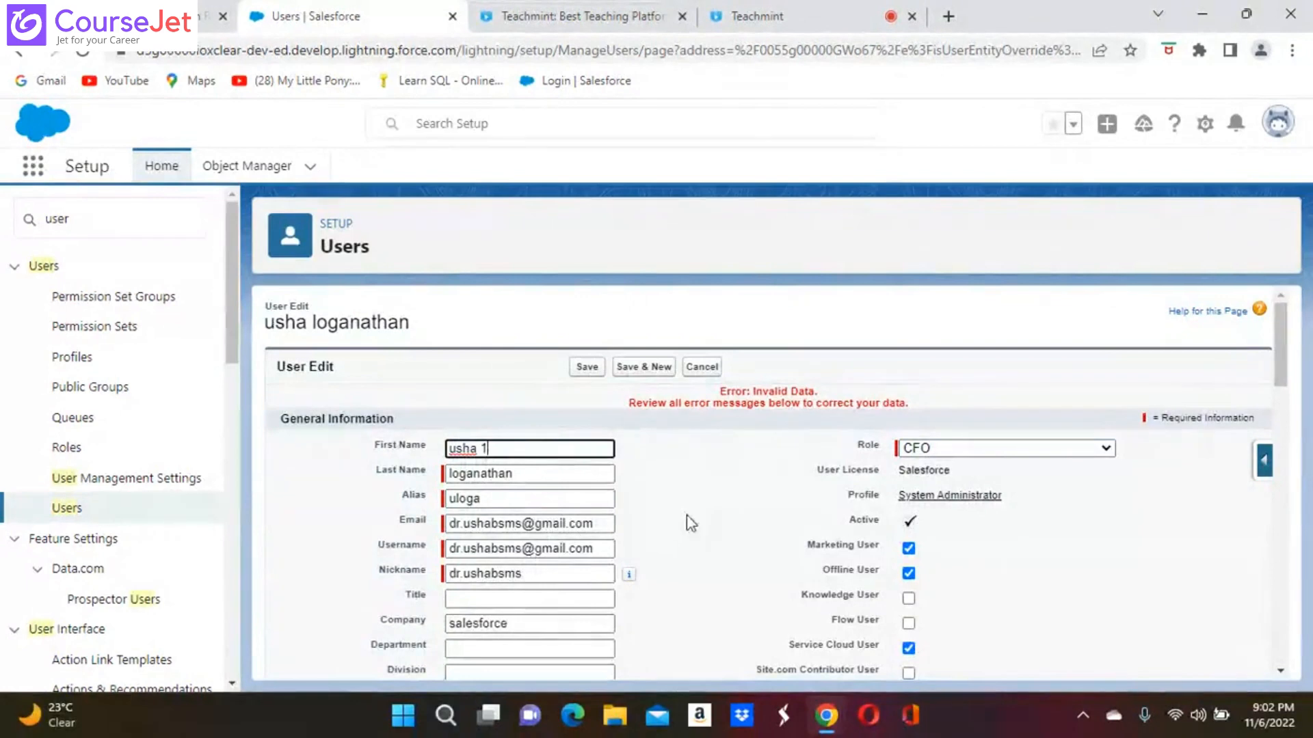
Clear the Manager entry under Approver Settings, look up Second User as manager, and try to save the record
scroll(691, 523, "down", 15)
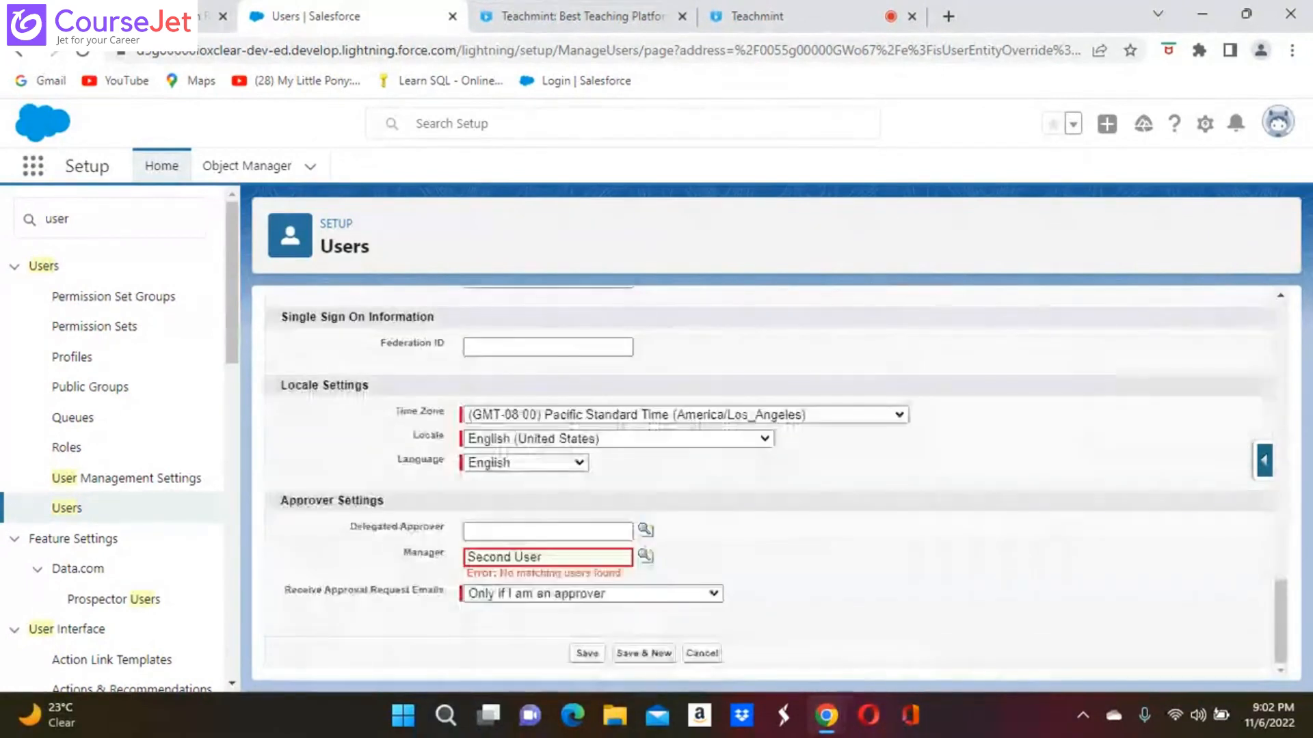
left_click(592, 550)
key("BackSpace")
key("BackSpace")
key("BackSpace")
key("BackSpace")
key("BackSpace")
key("BackSpace")
key("BackSpace")
key("BackSpace")
key("BackSpace")
key("BackSpace")
key("BackSpace")
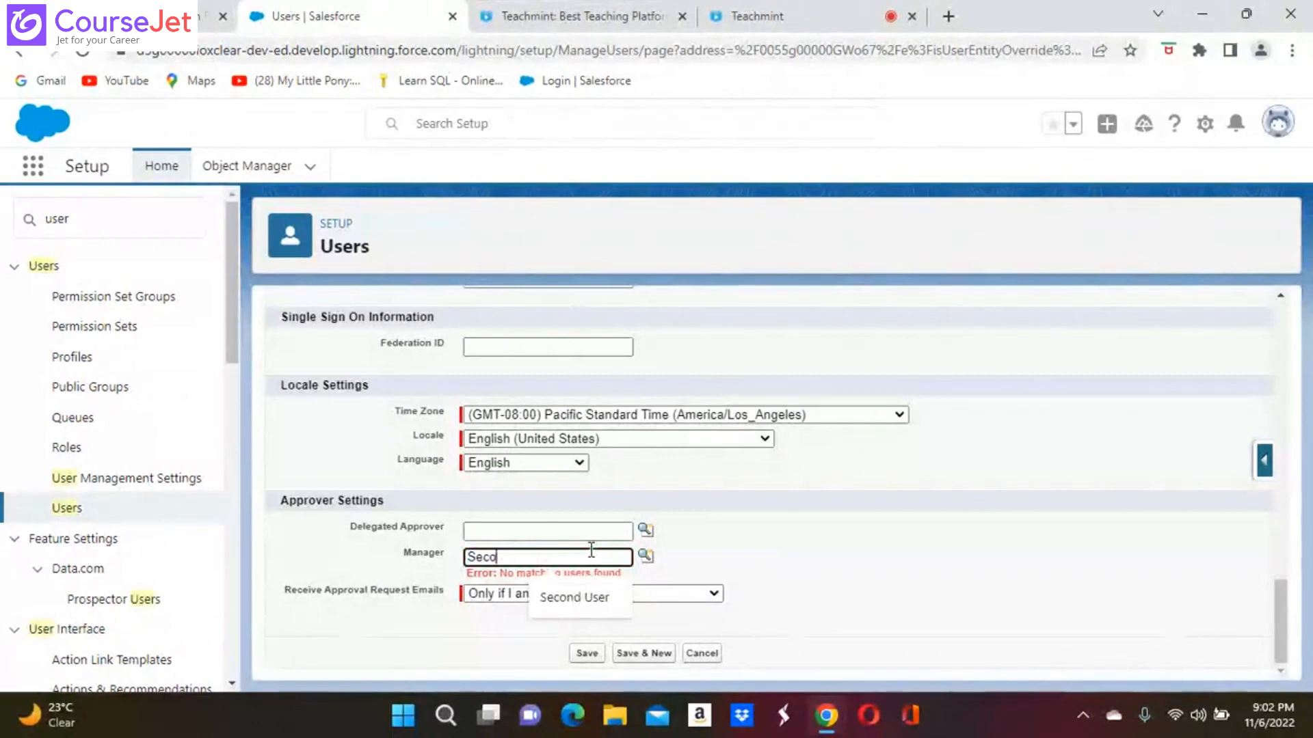
left_click(591, 550)
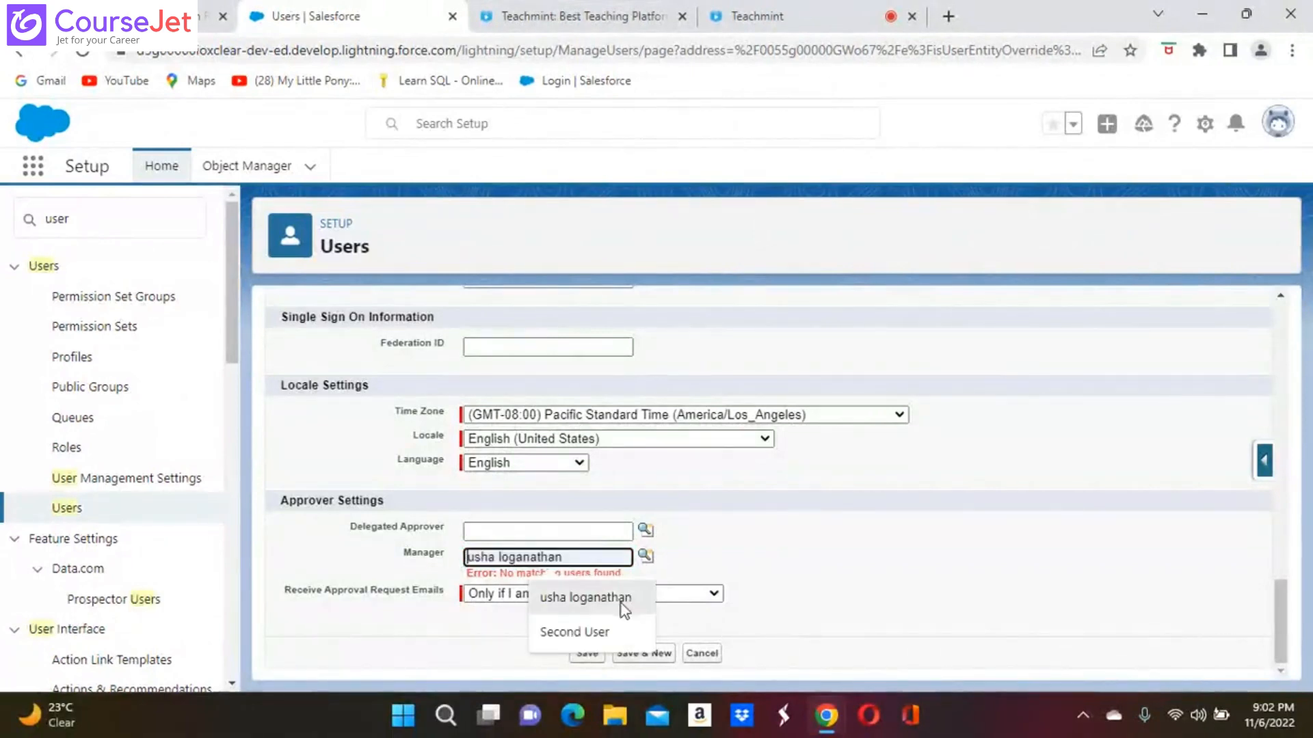
left_click(646, 556)
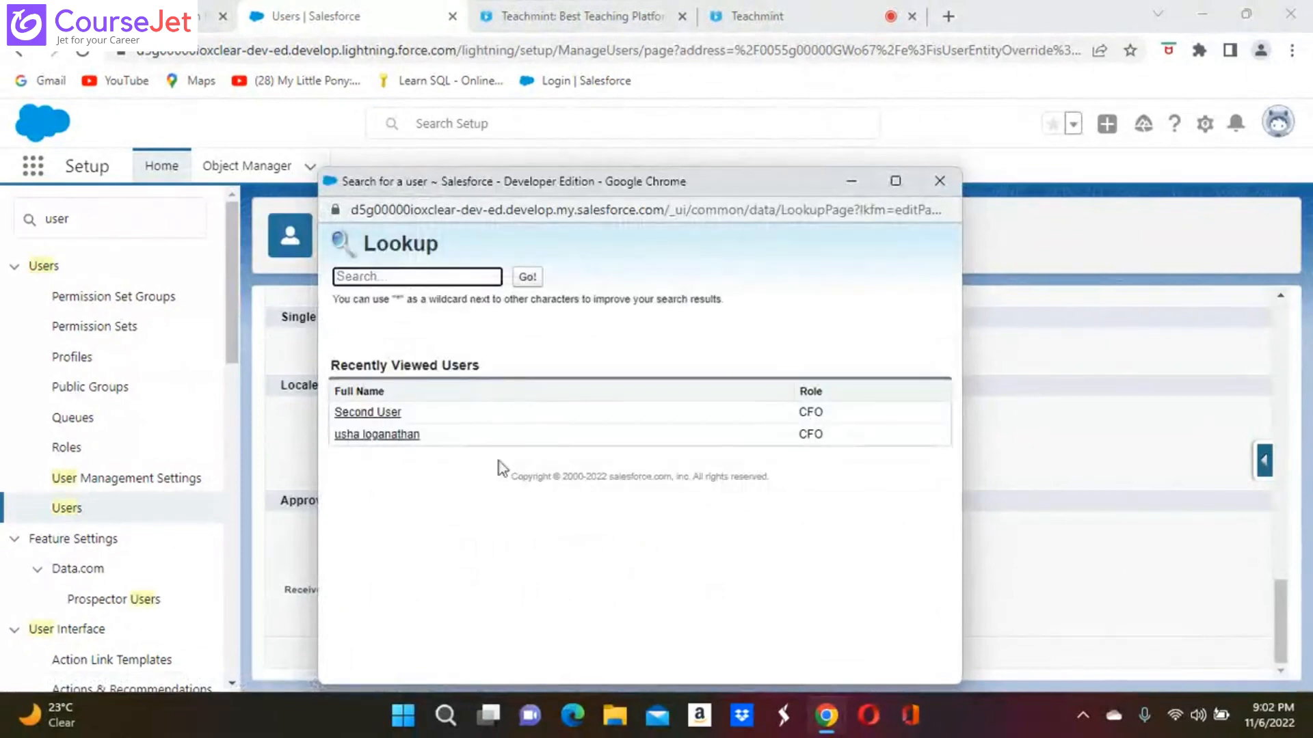
left_click(367, 413)
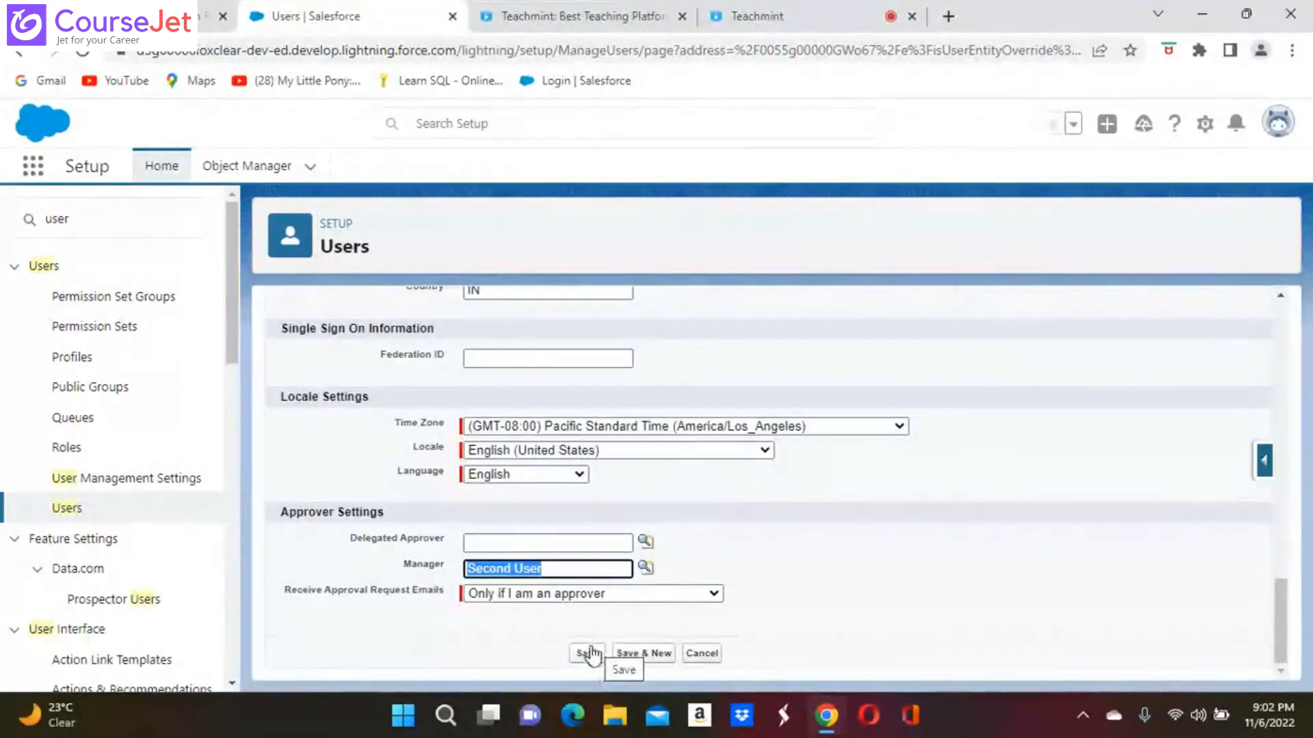
left_click(587, 654)
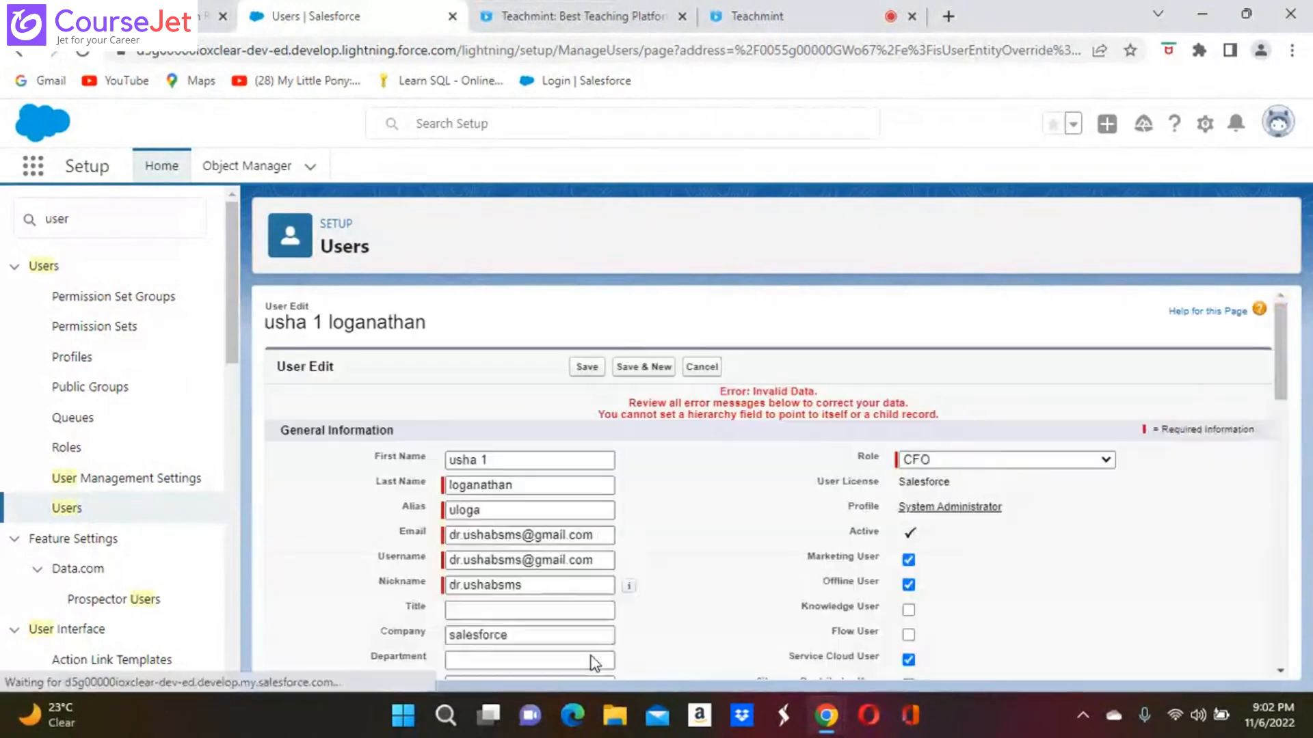
Remove the number 1 from the user's first name and try to save the record again
left_click(507, 464)
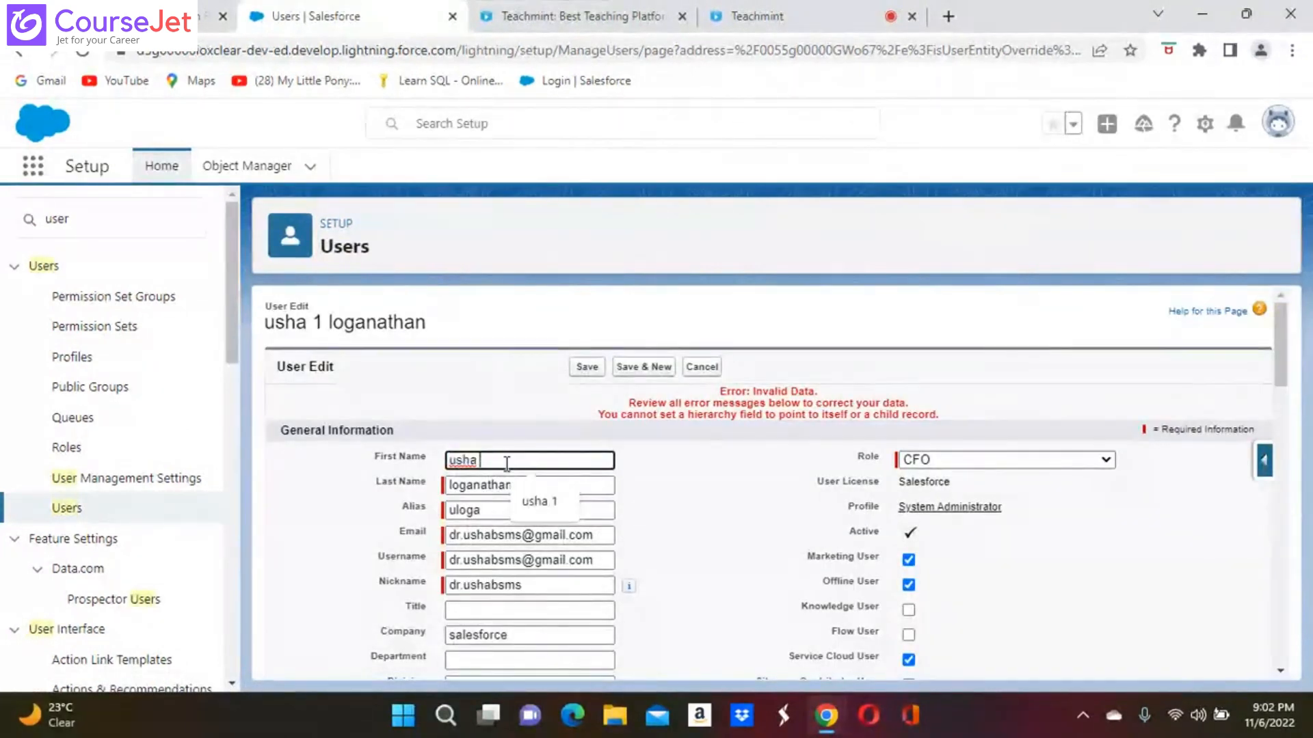
scroll(717, 595, "down", 15)
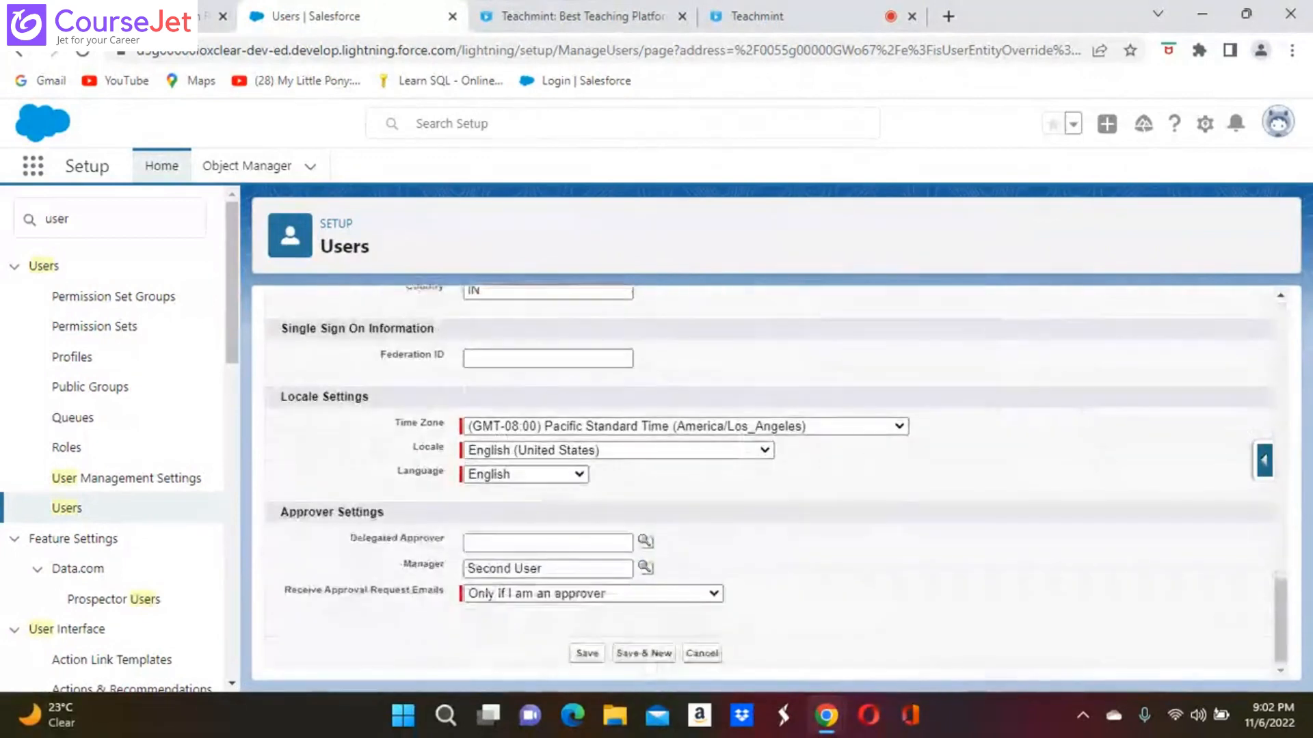
left_click(592, 658)
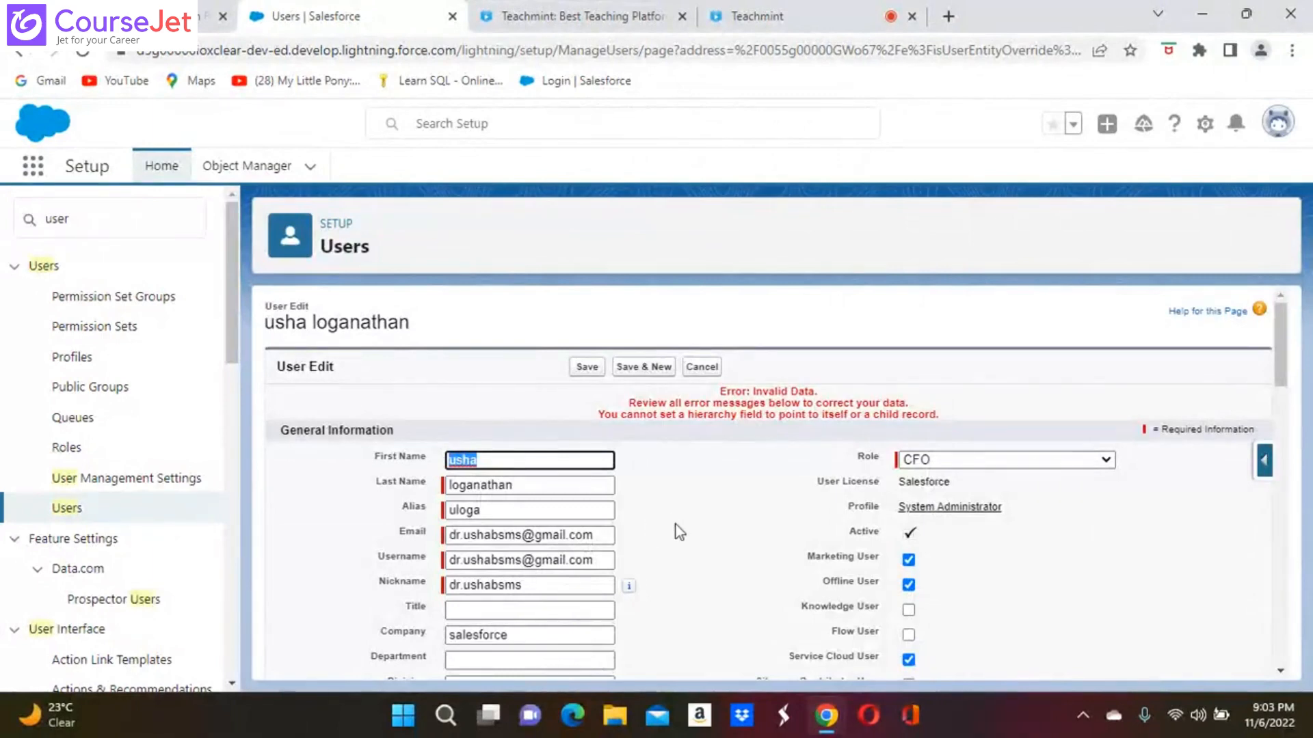
Browse the available roles and set the user's Role to SVP, Sales & Marketing
left_click(1107, 460)
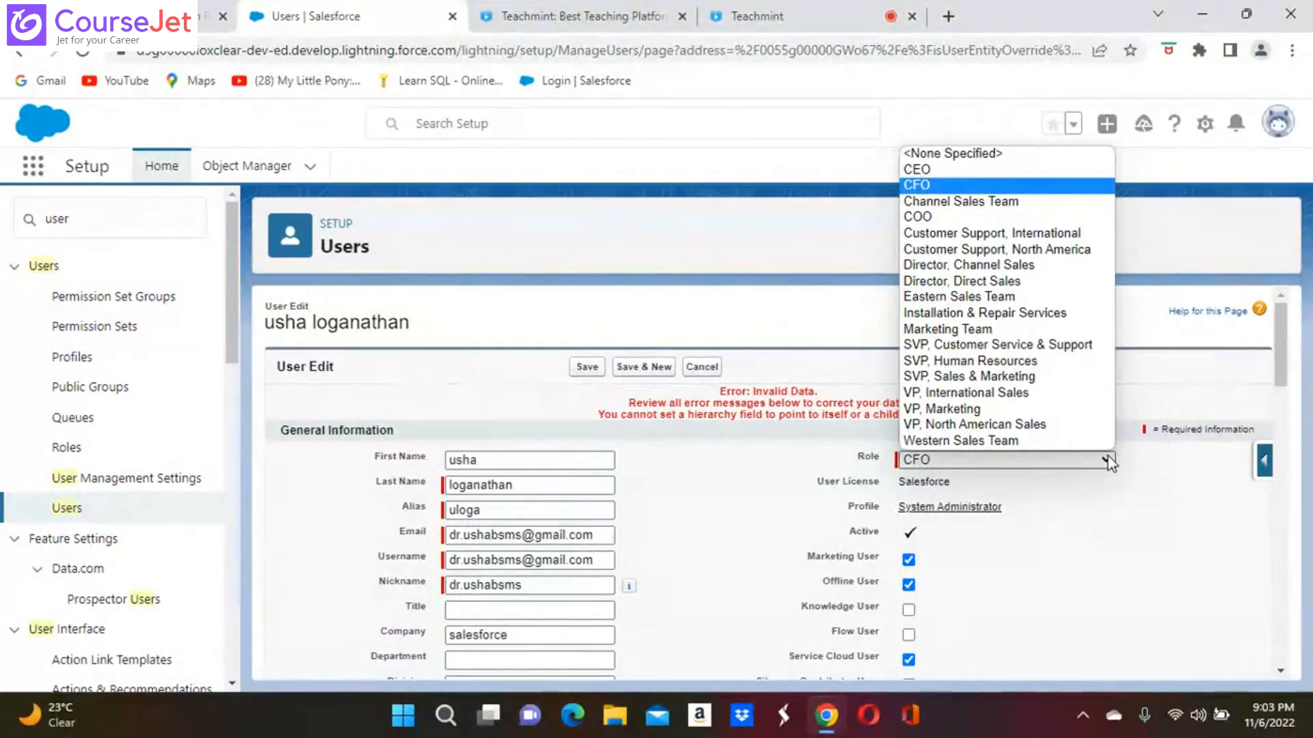
key("d")
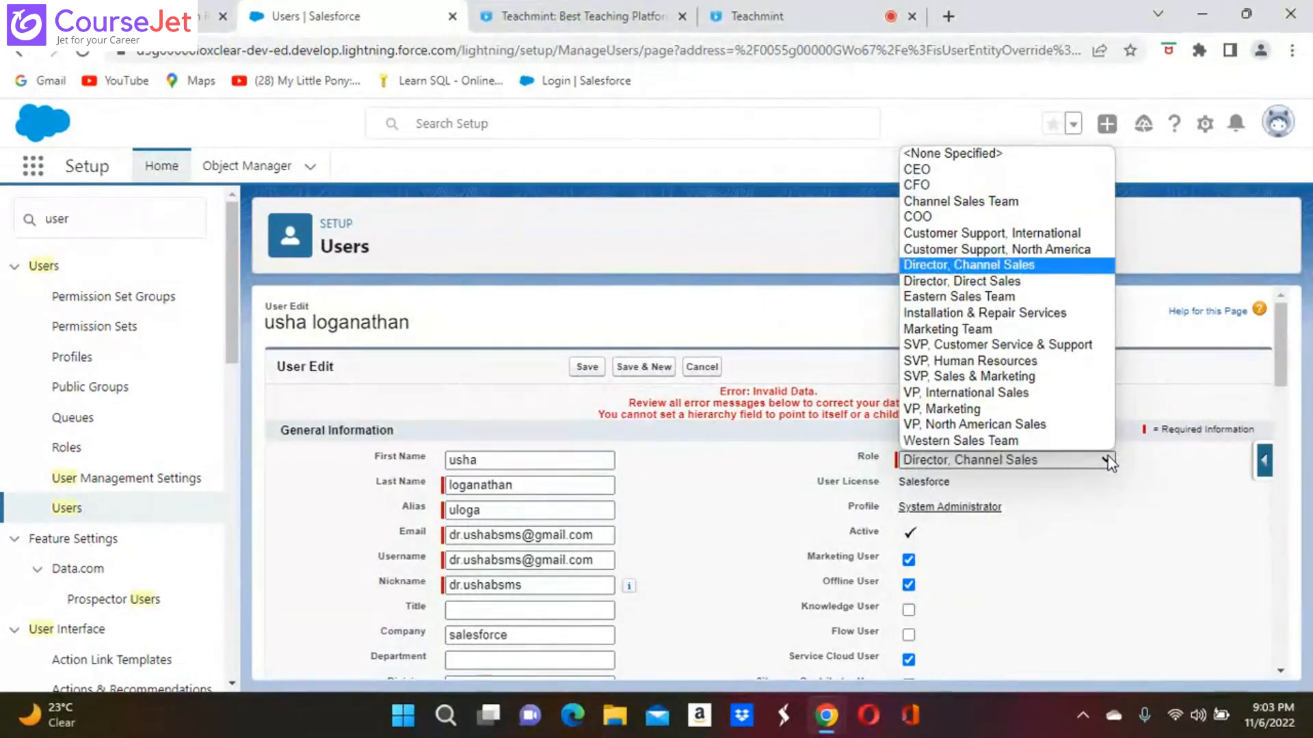
key("Down")
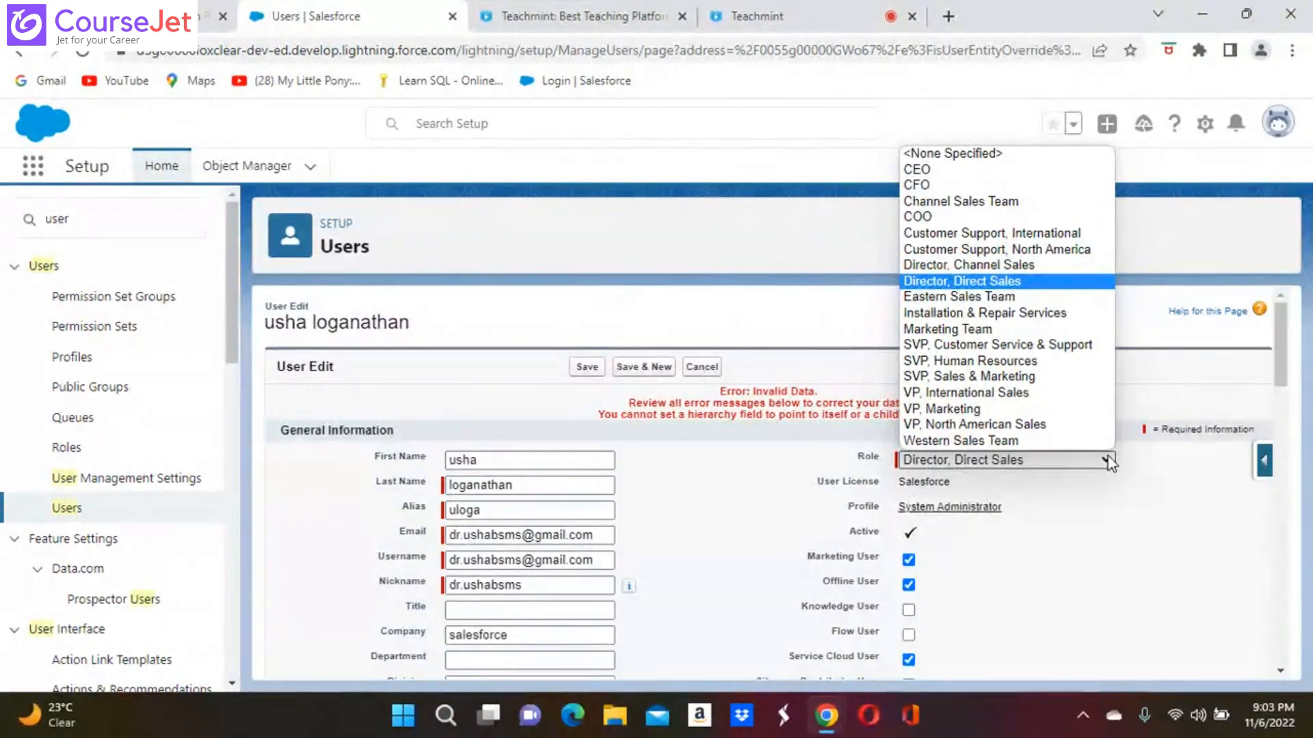
key("Up")
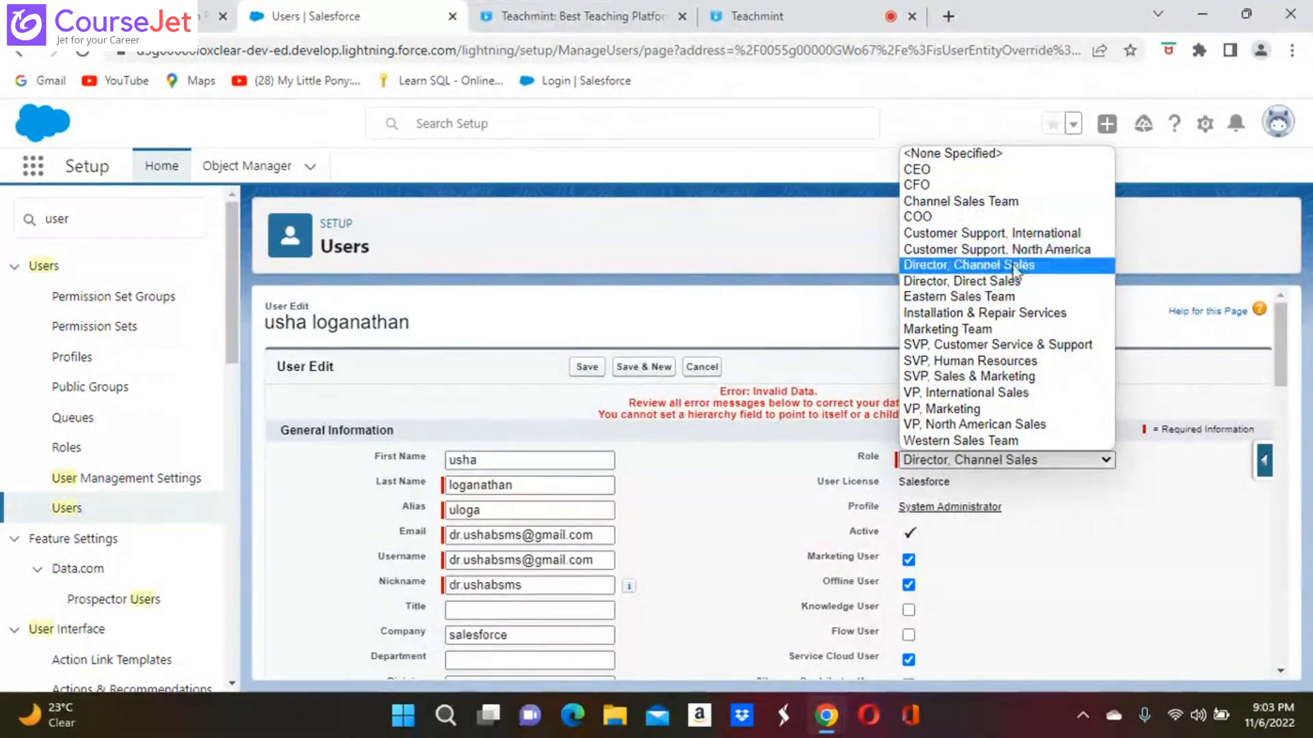
left_click(1085, 433)
key("Up")
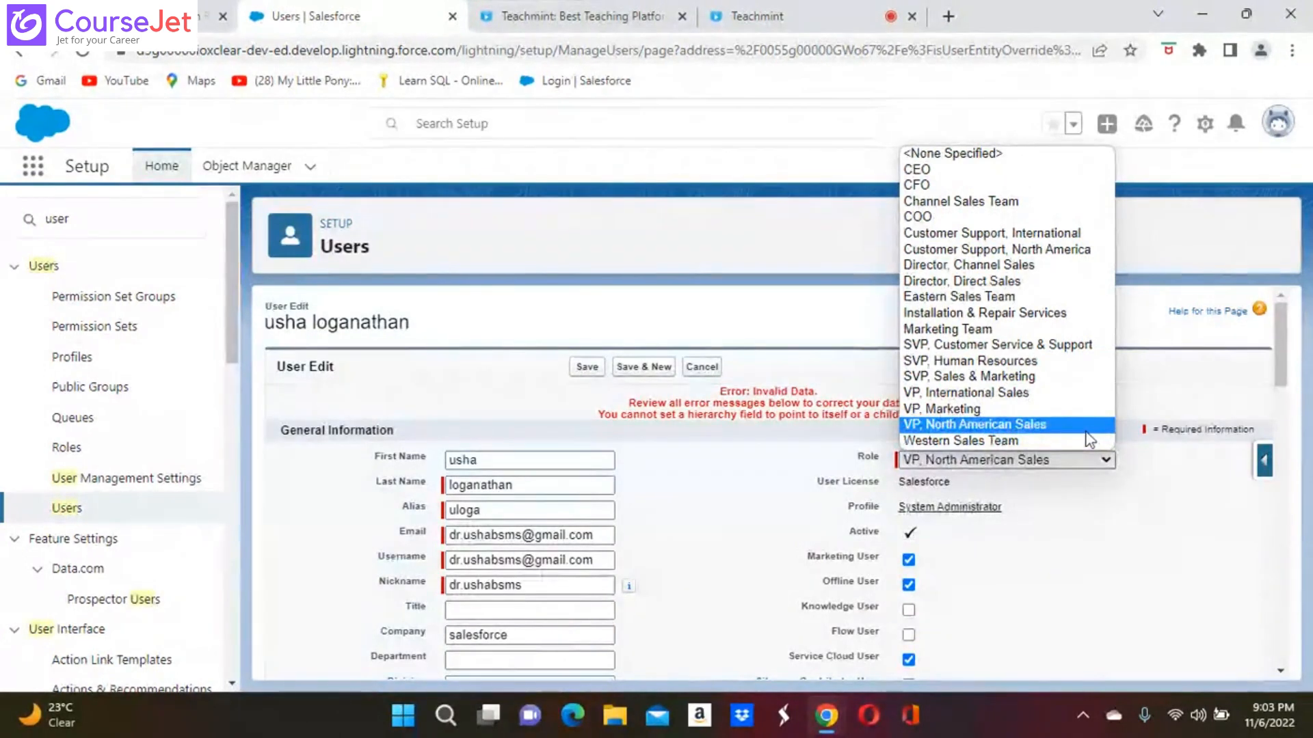
key("Up")
key("Up")
key("Up")
key("Up")
key("Up")
key("Up")
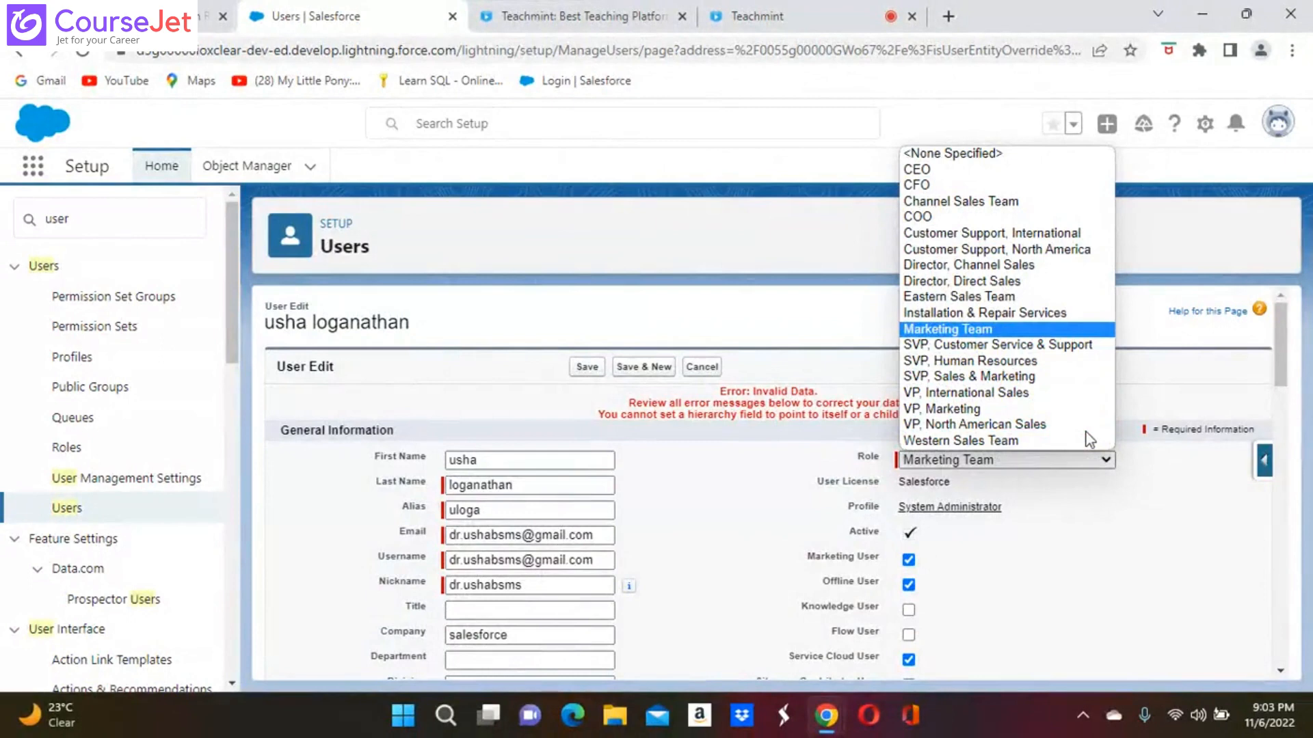
key("Up")
key("Up")
key("Up")
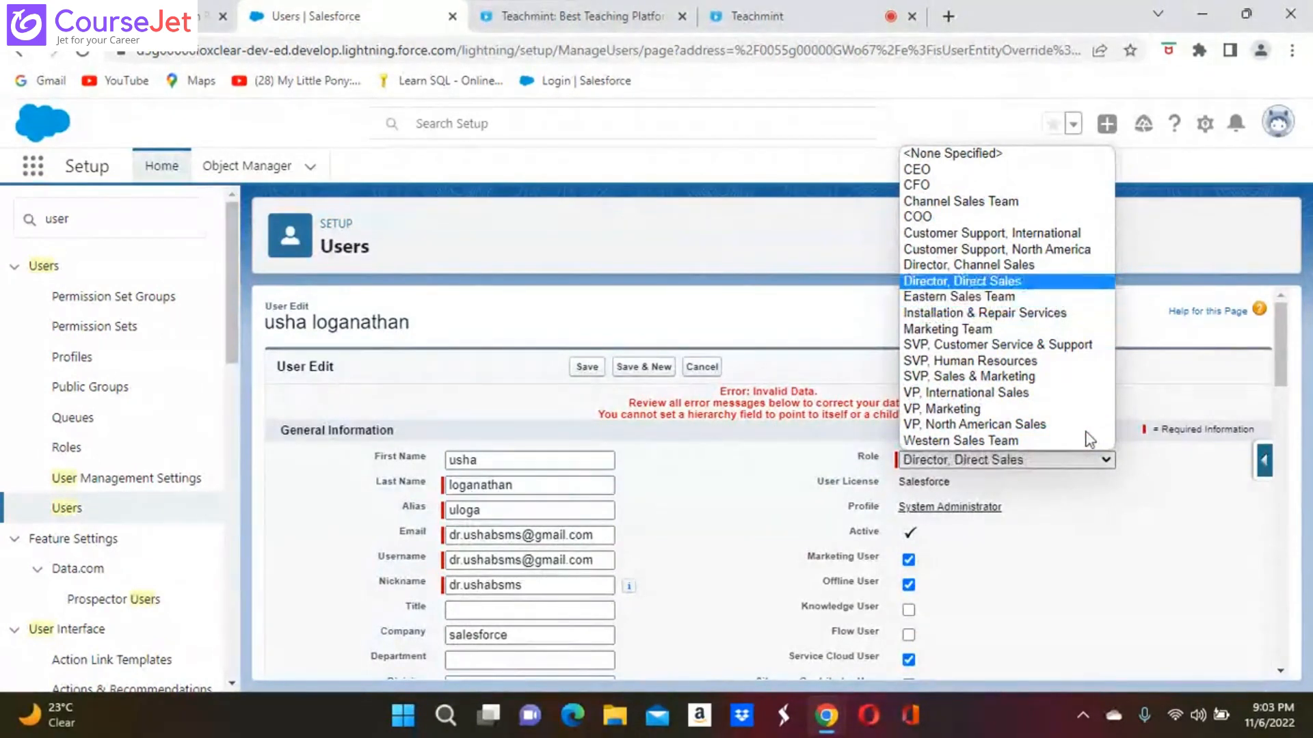
key("Up")
key("Up")
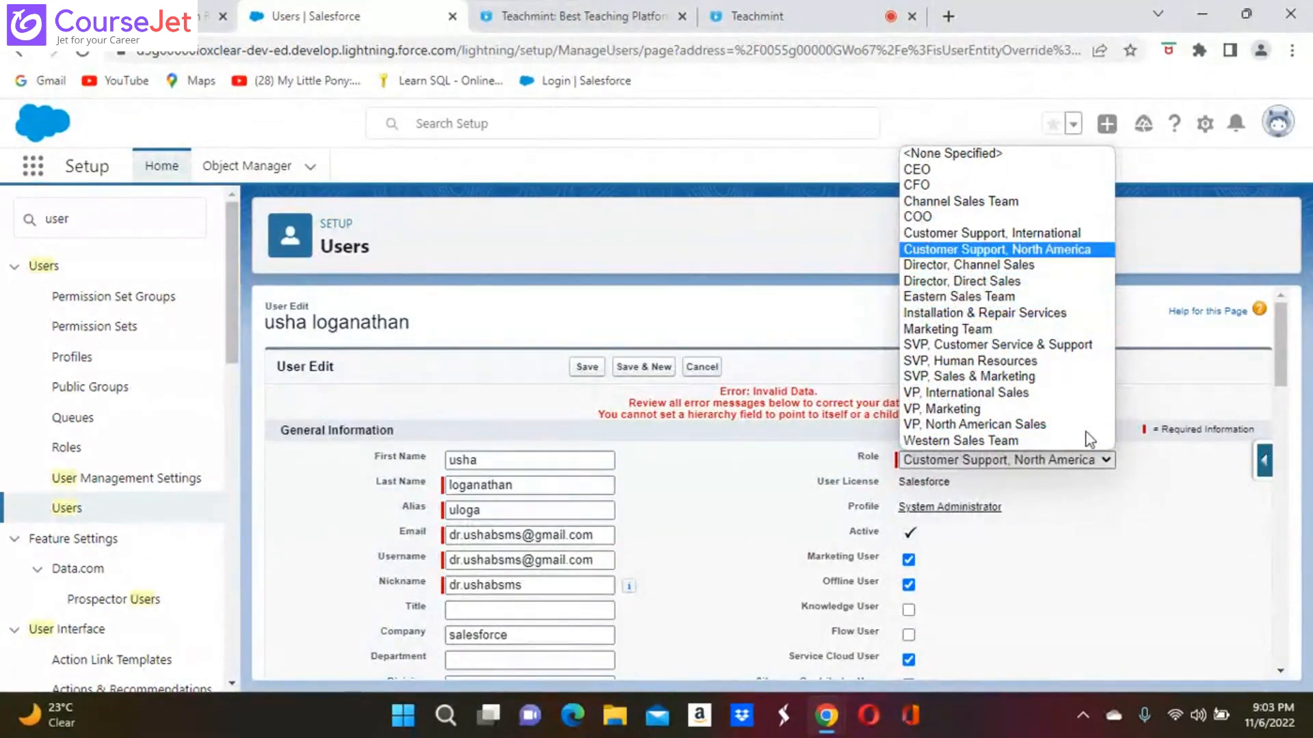
key("Up")
key("Up")
key("Up")
key("Up")
key("Up")
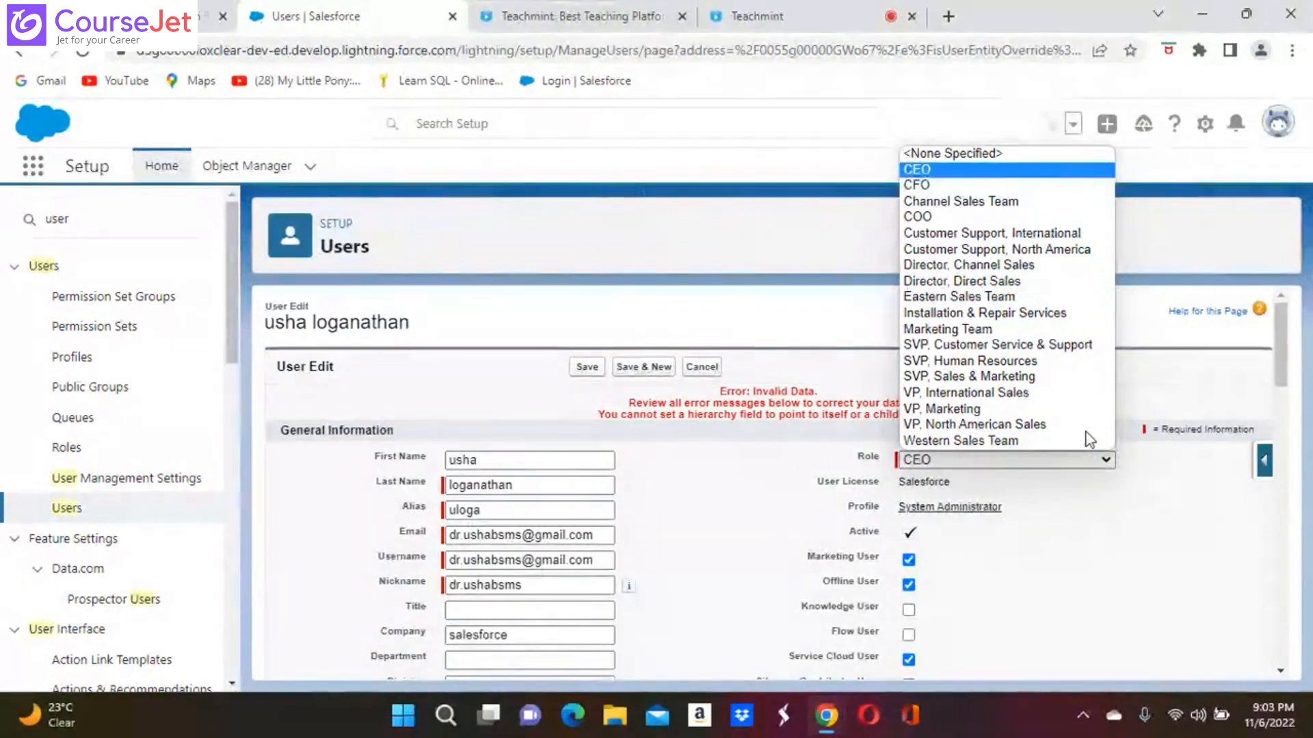
key("Down")
key("Down")
key("Down")
key("Down")
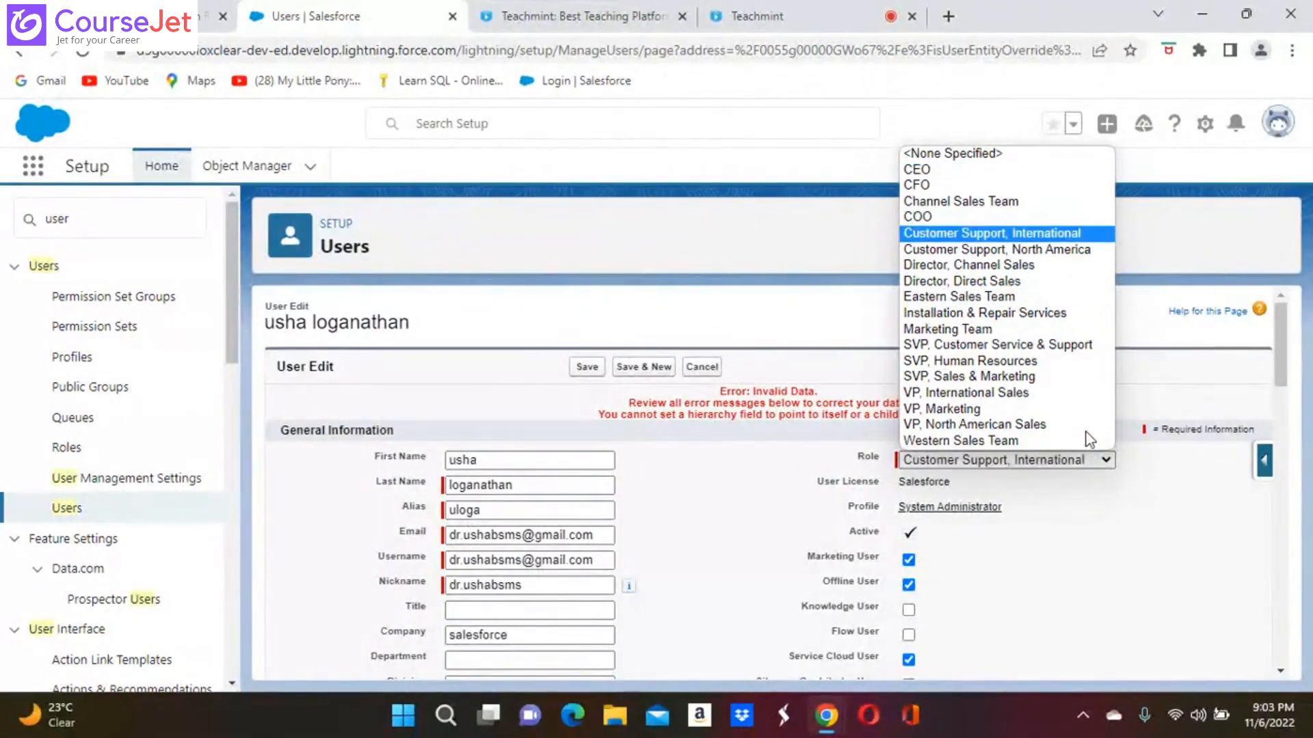
key("Down")
key("Down")
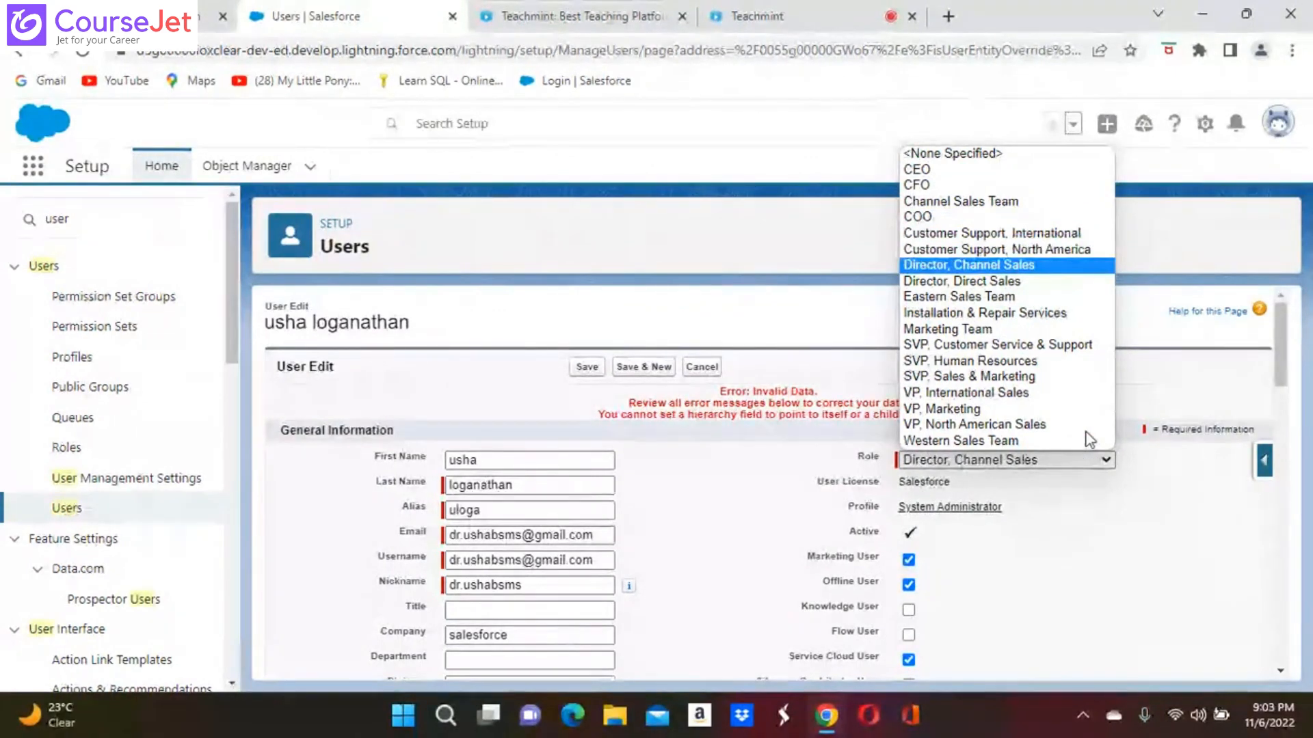
key("Down")
key("Down")
key("Down")
key("Down")
key("Down")
key("Down")
key("Down")
key("Down")
key("Down")
key("Down")
key("Down")
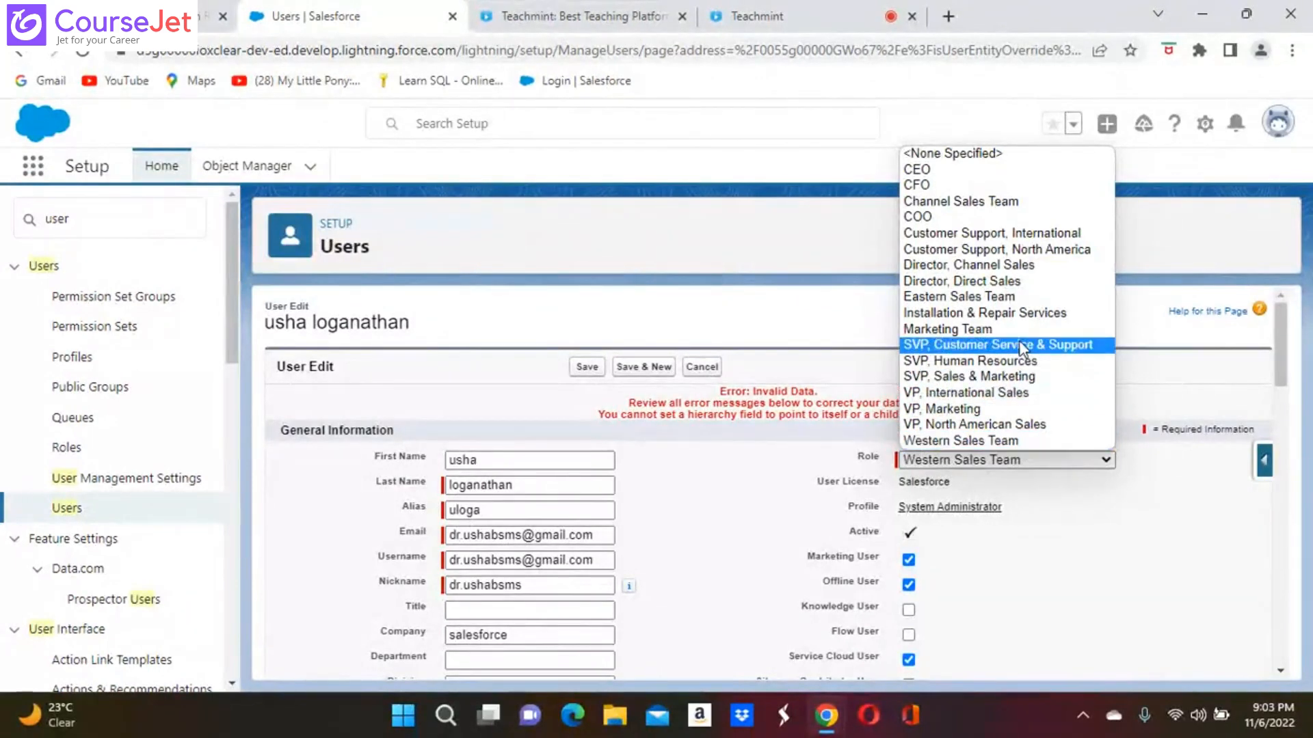
left_click(1029, 377)
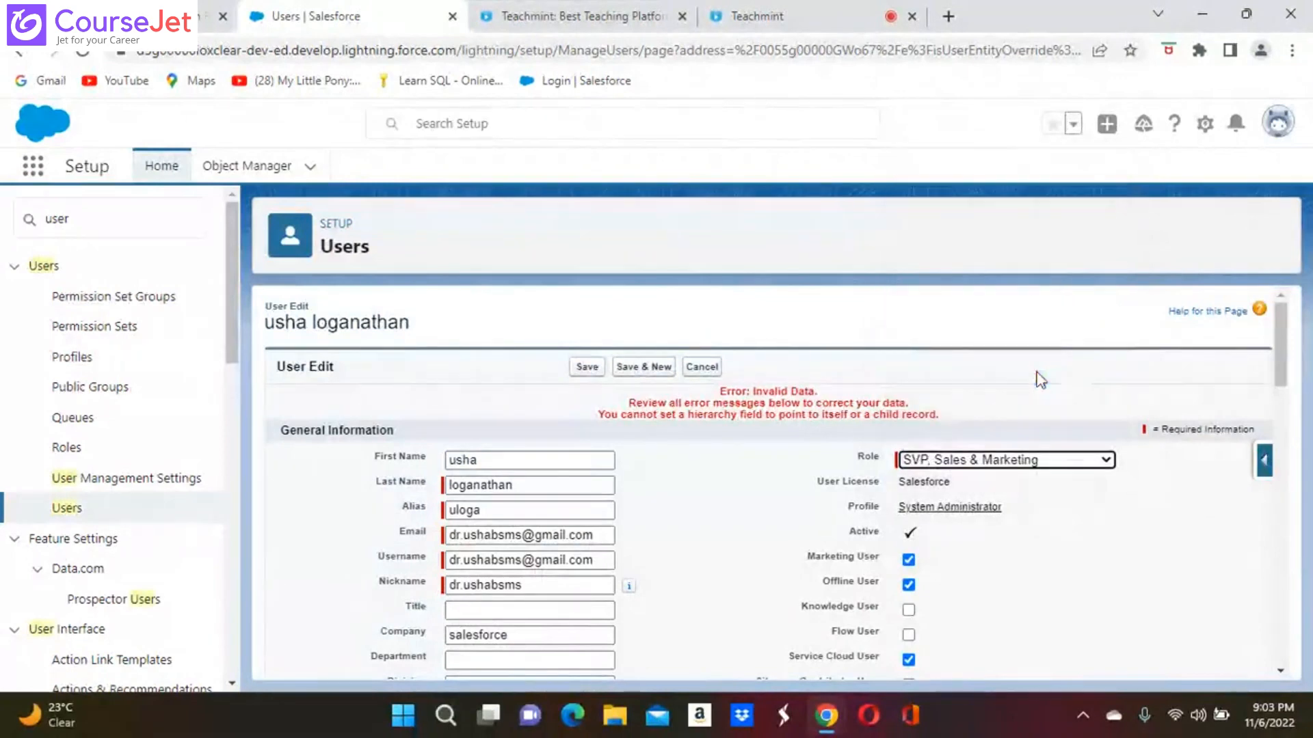
scroll(1078, 560, "down", 15)
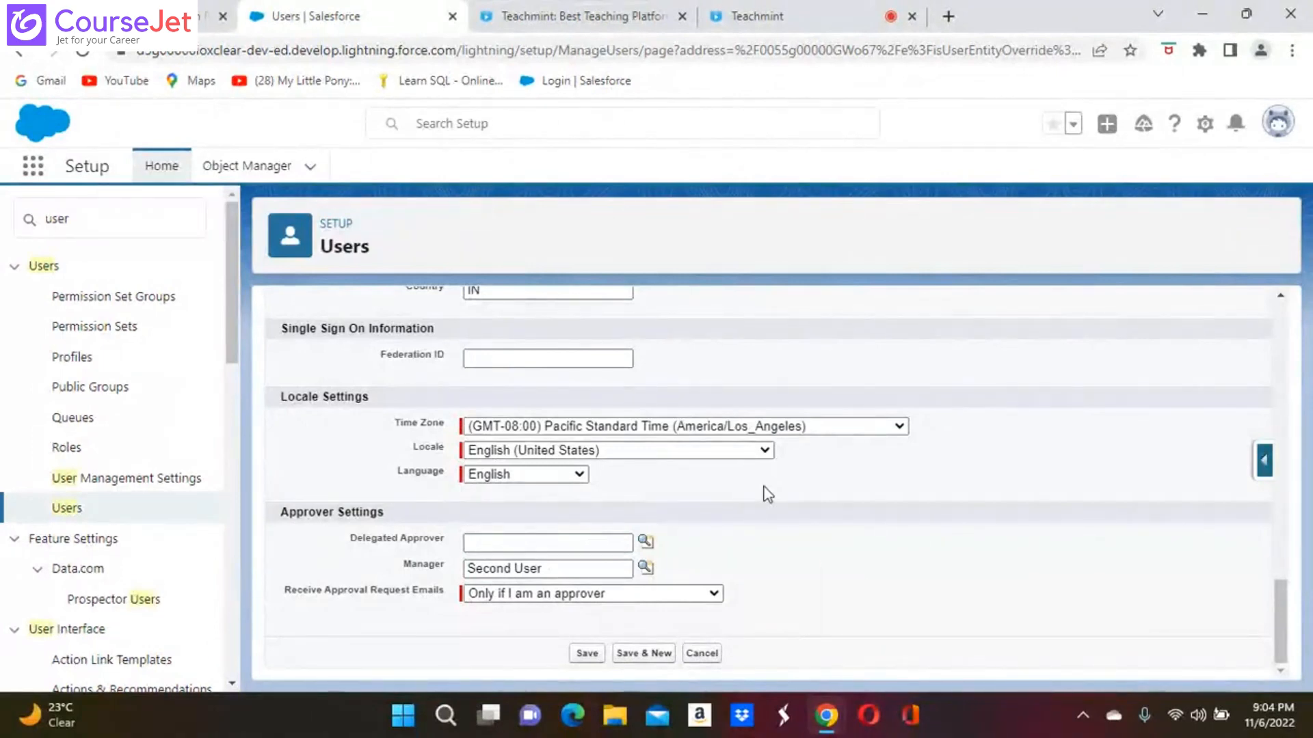
Set the user's Role to Channel Sales Team and try to save the record
scroll(768, 494, "up", 15)
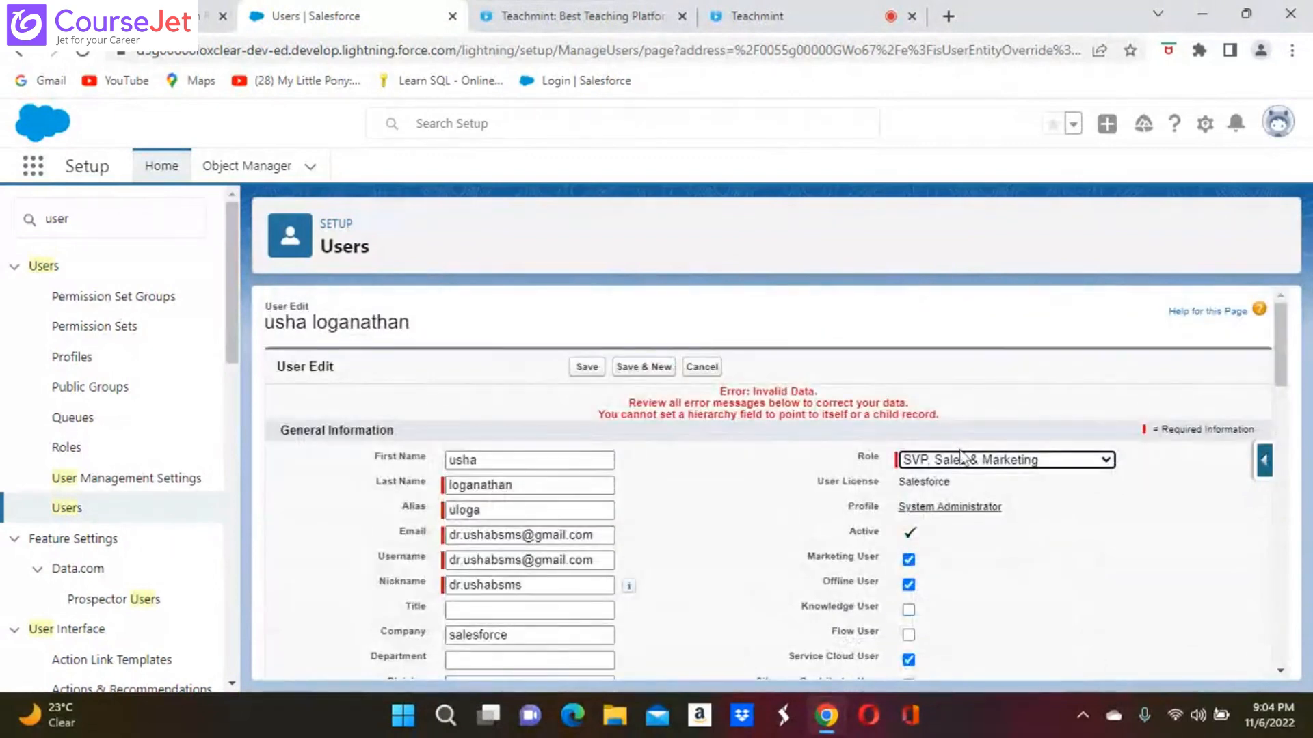
left_click(1107, 462)
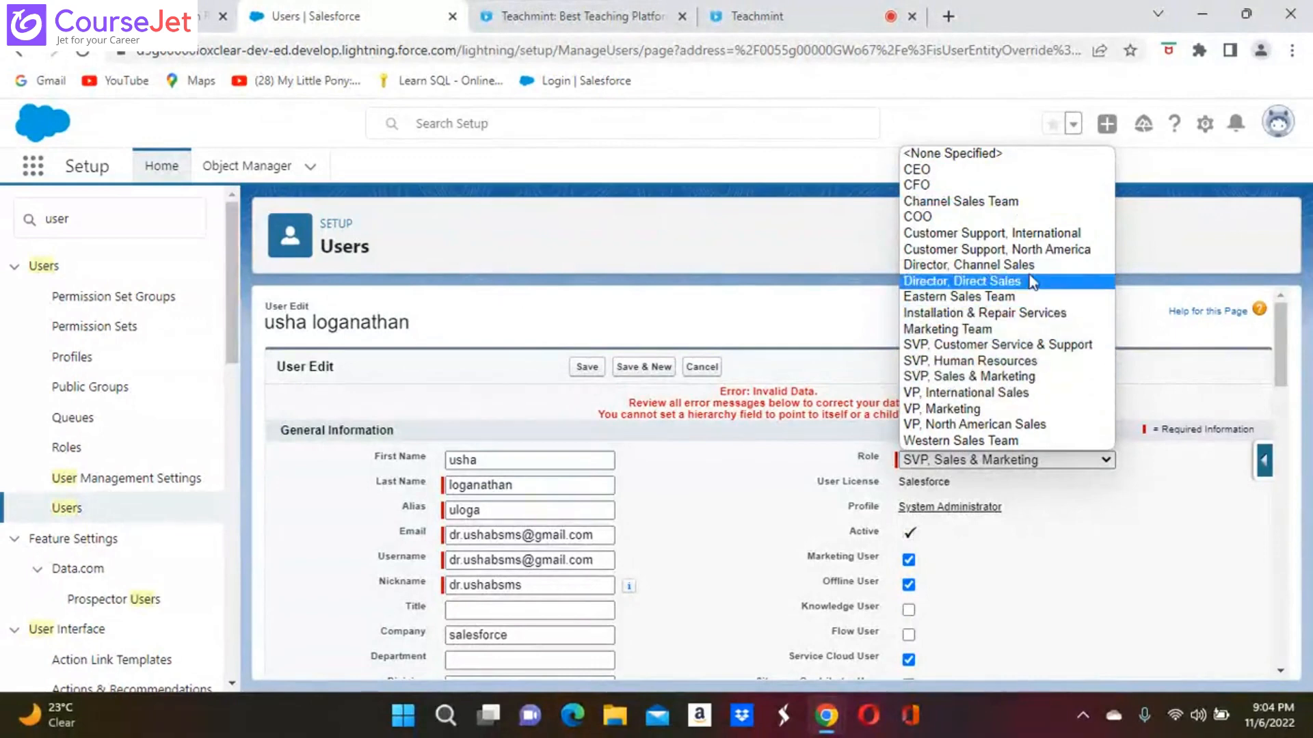
left_click(995, 202)
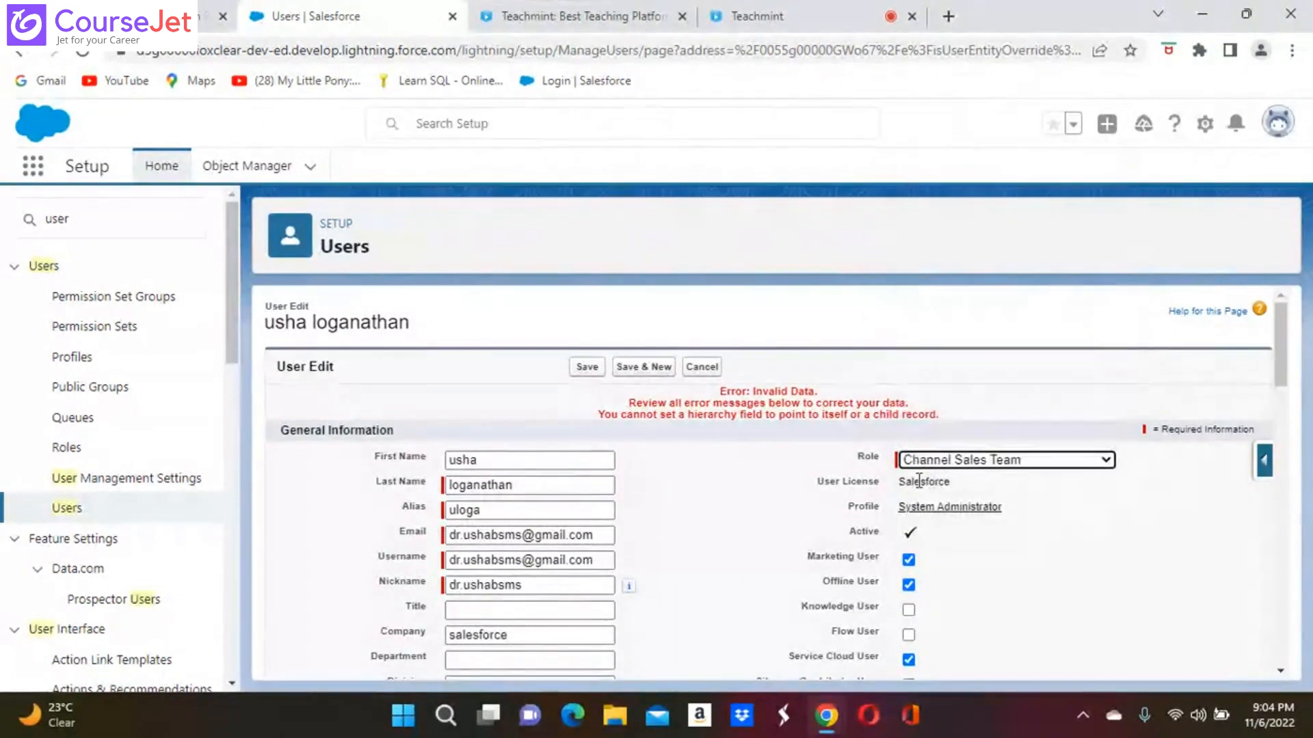
scroll(758, 511, "down", 15)
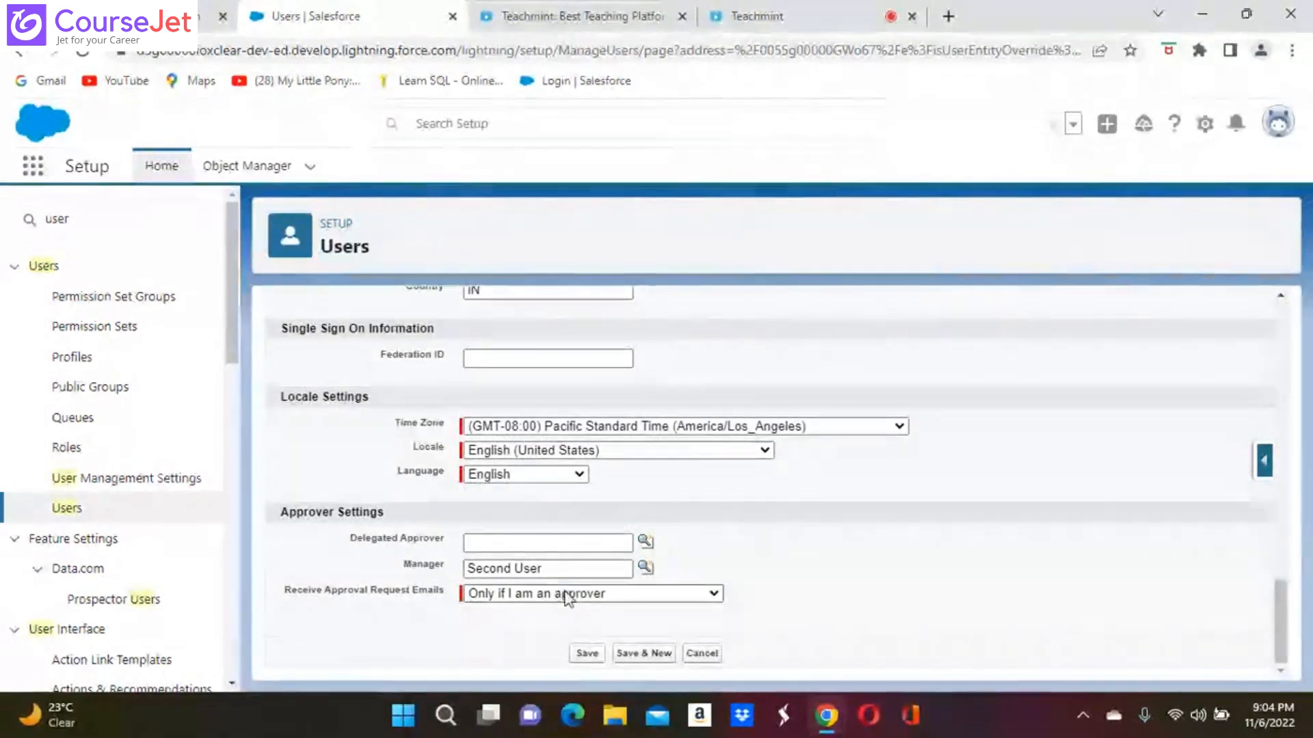
left_click(587, 654)
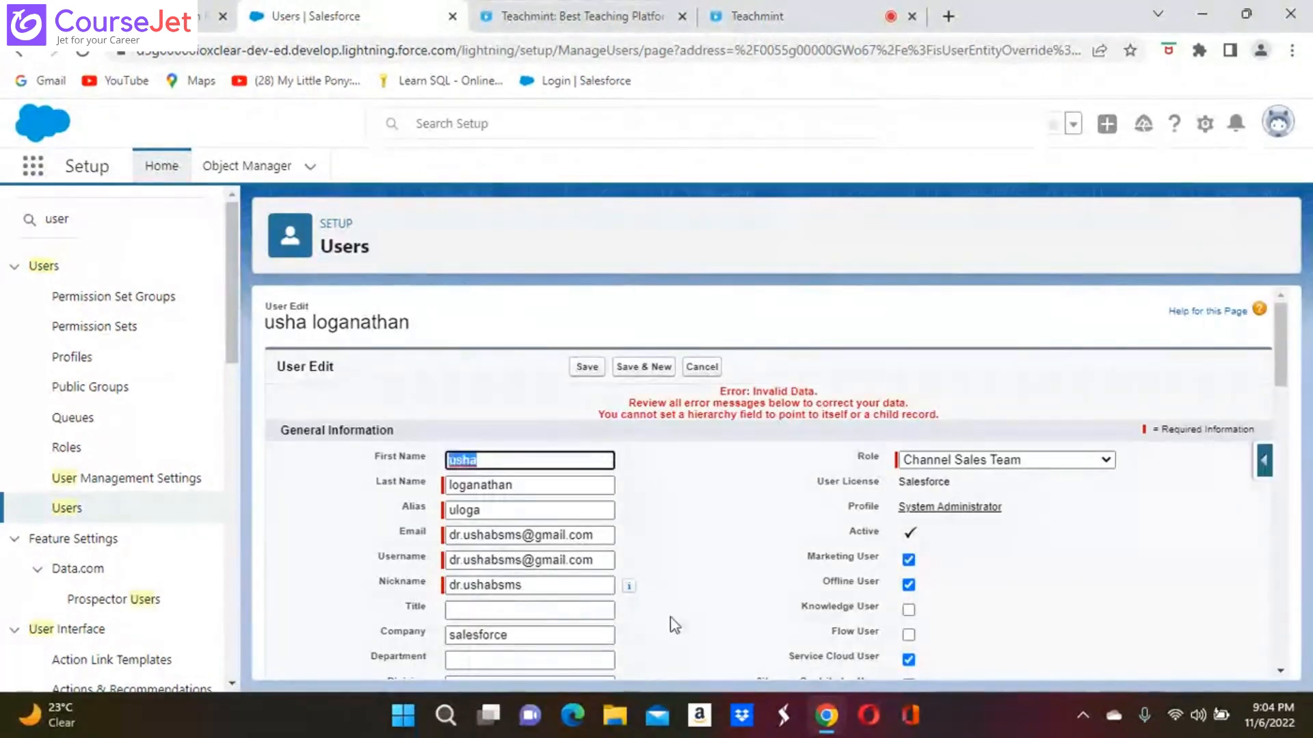
Clear the user's First Name under General Information and try to save the record
scroll(674, 625, "down", 1)
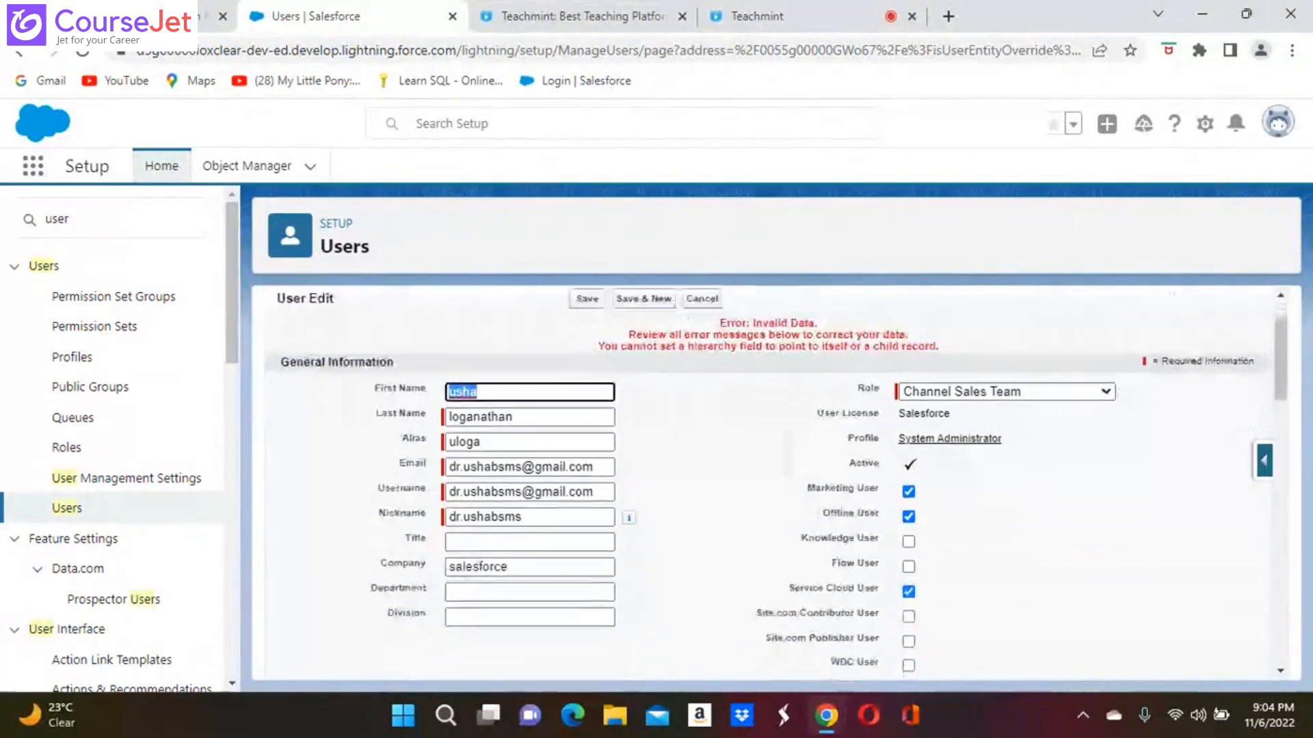
left_click(527, 381)
left_click(527, 381)
key("BackSpace")
key("BackSpace")
key("BackSpace")
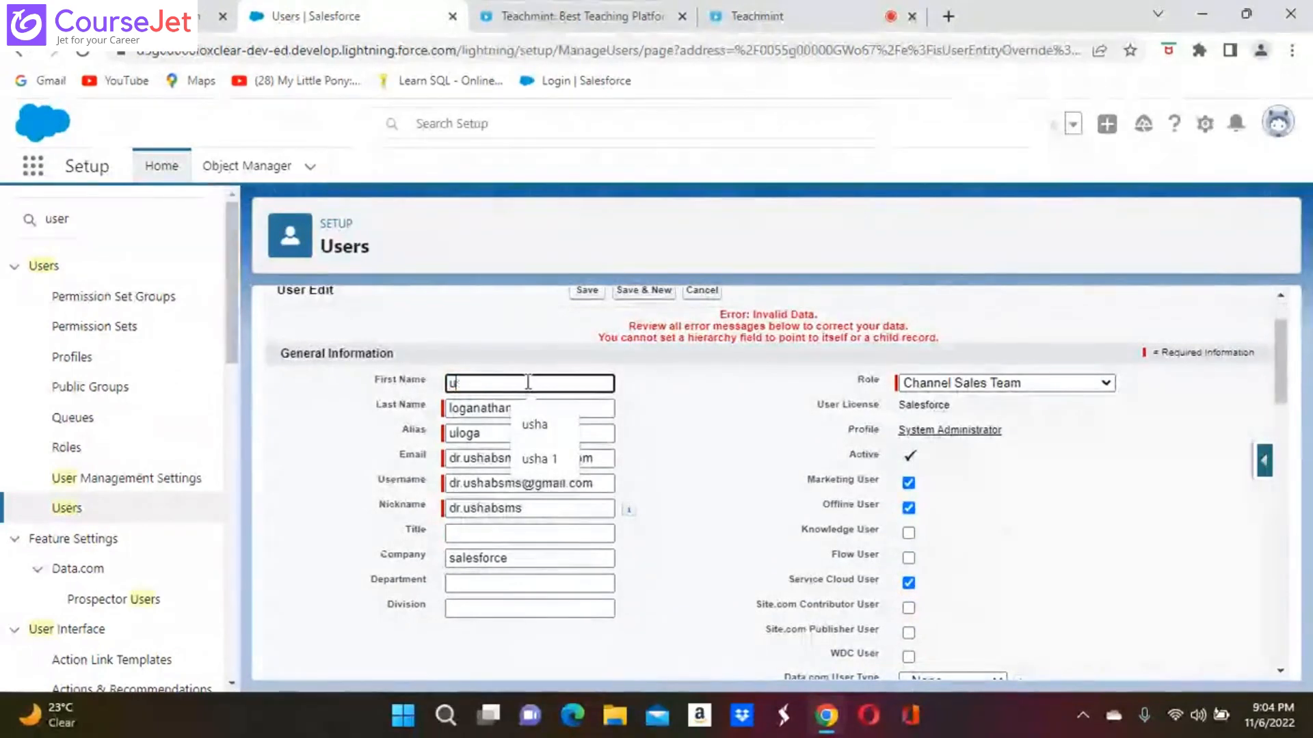
scroll(528, 382, "down", 15)
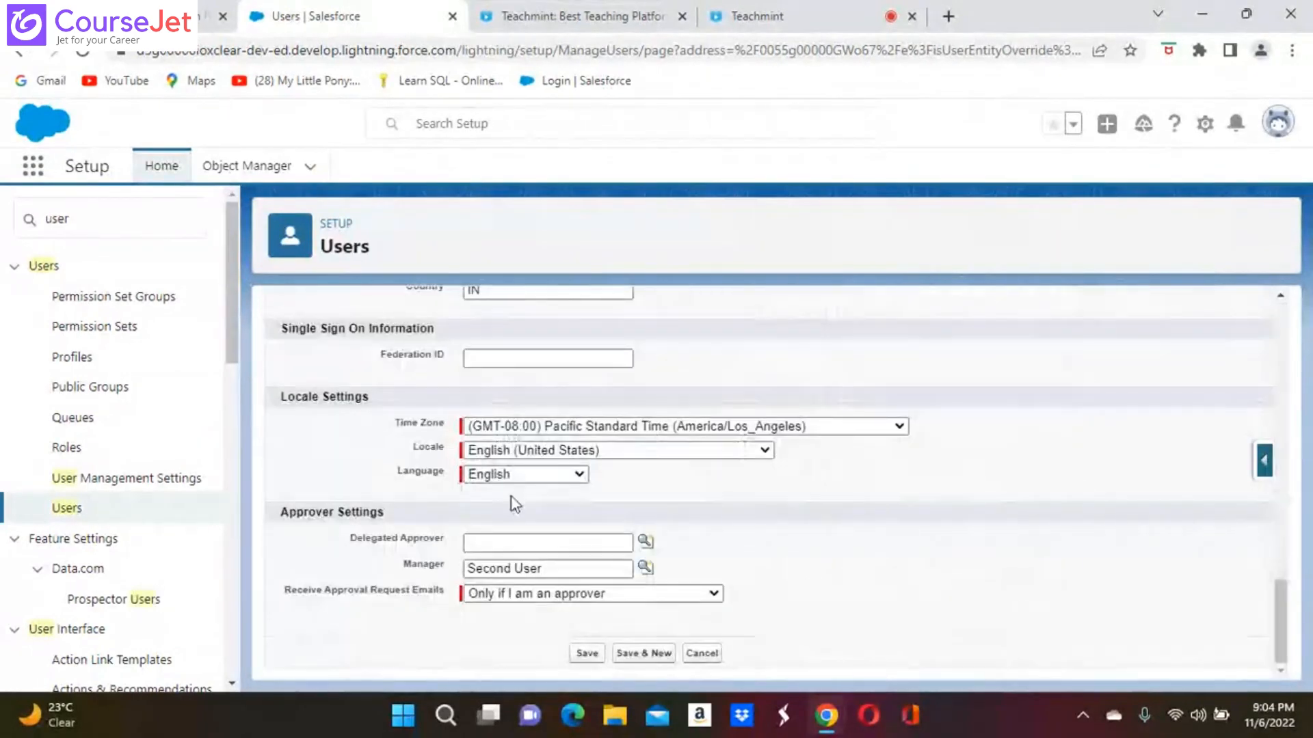
left_click(584, 654)
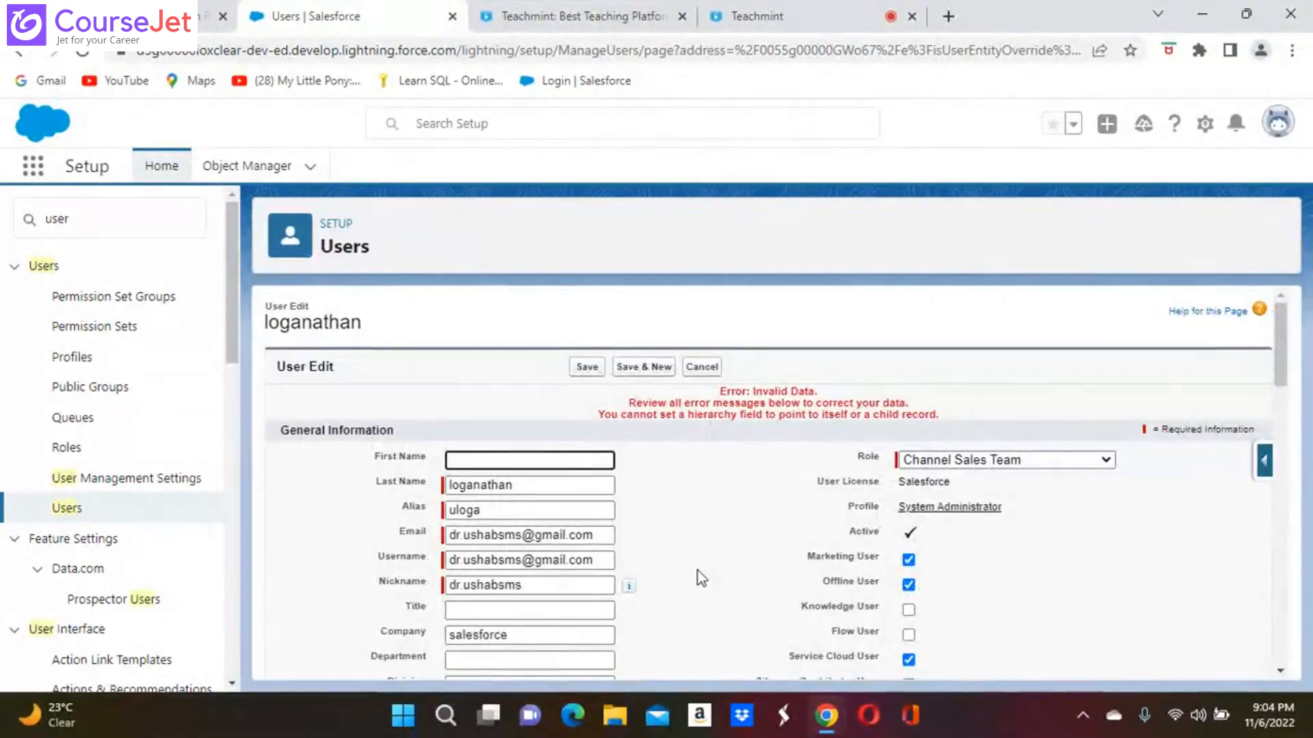
Open the Manager lookup under Approver Settings, search for Second User, and close the lookup
scroll(701, 577, "down", 3)
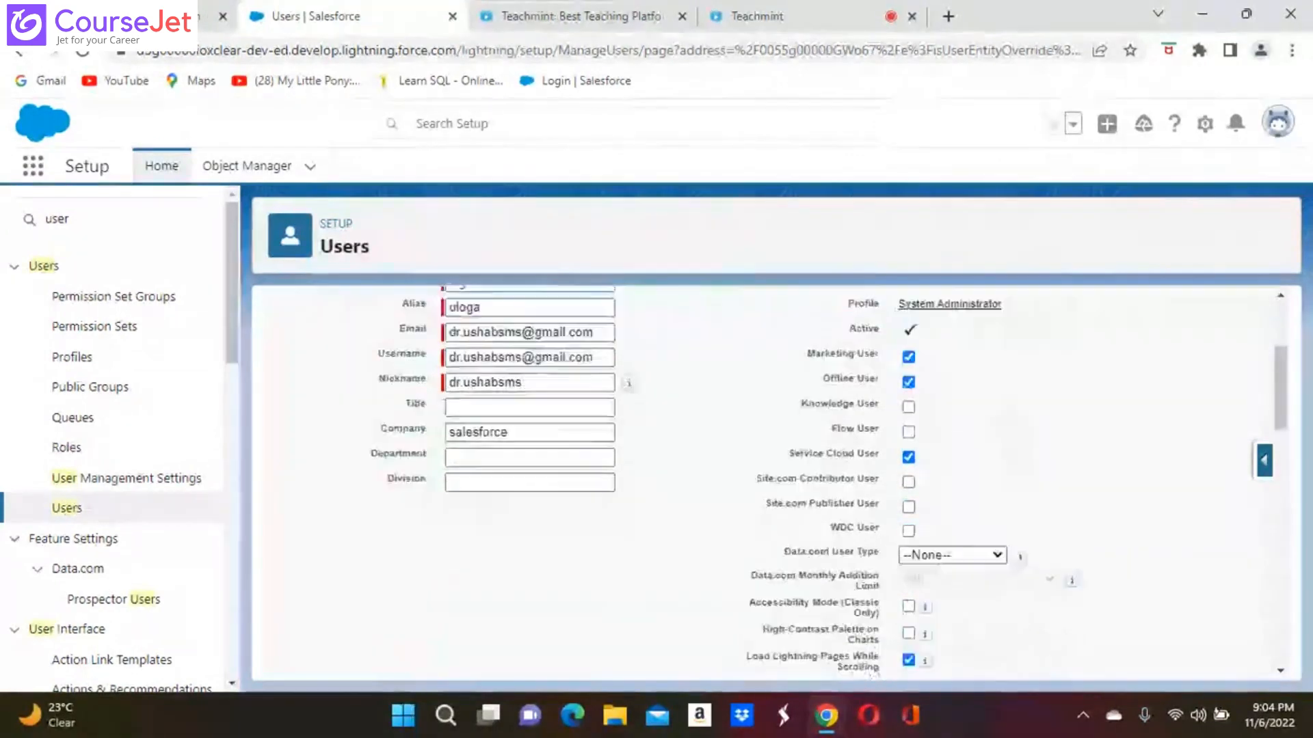
scroll(766, 479, "down", 12)
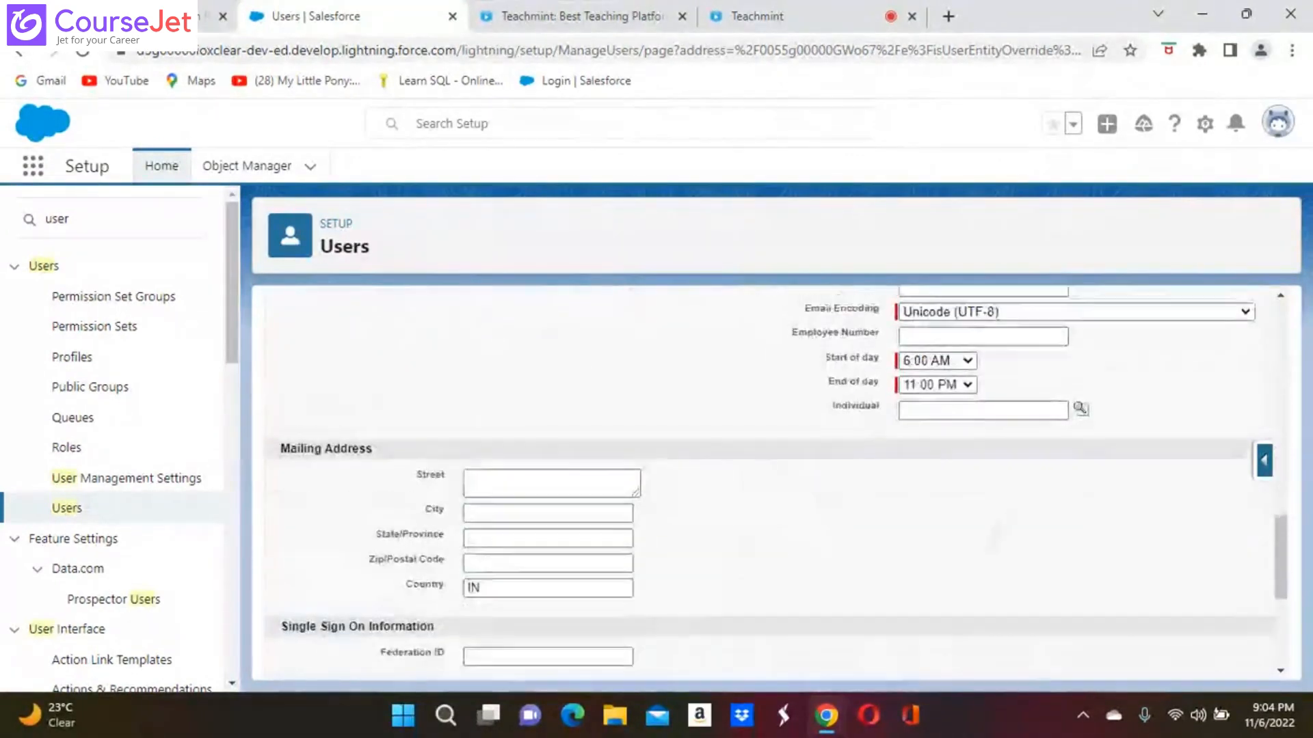
scroll(773, 479, "down", 5)
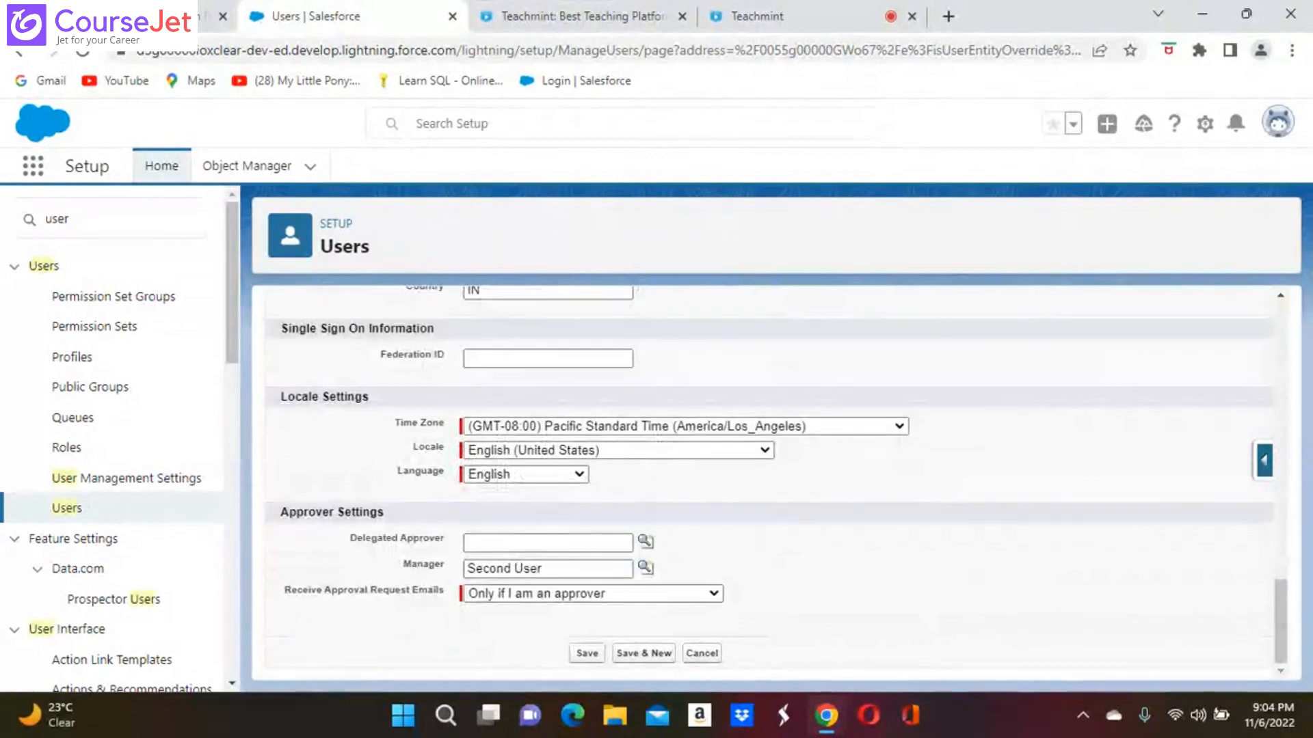
left_click(645, 569)
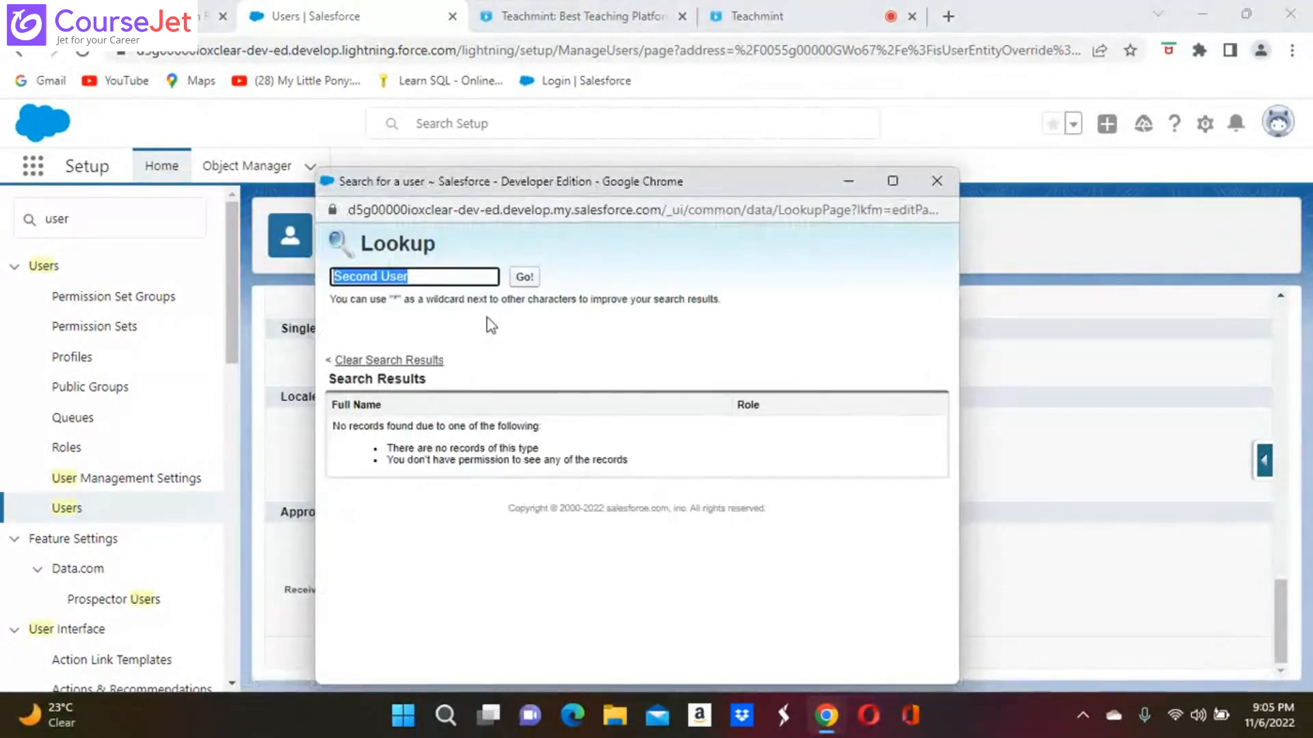
left_click(524, 278)
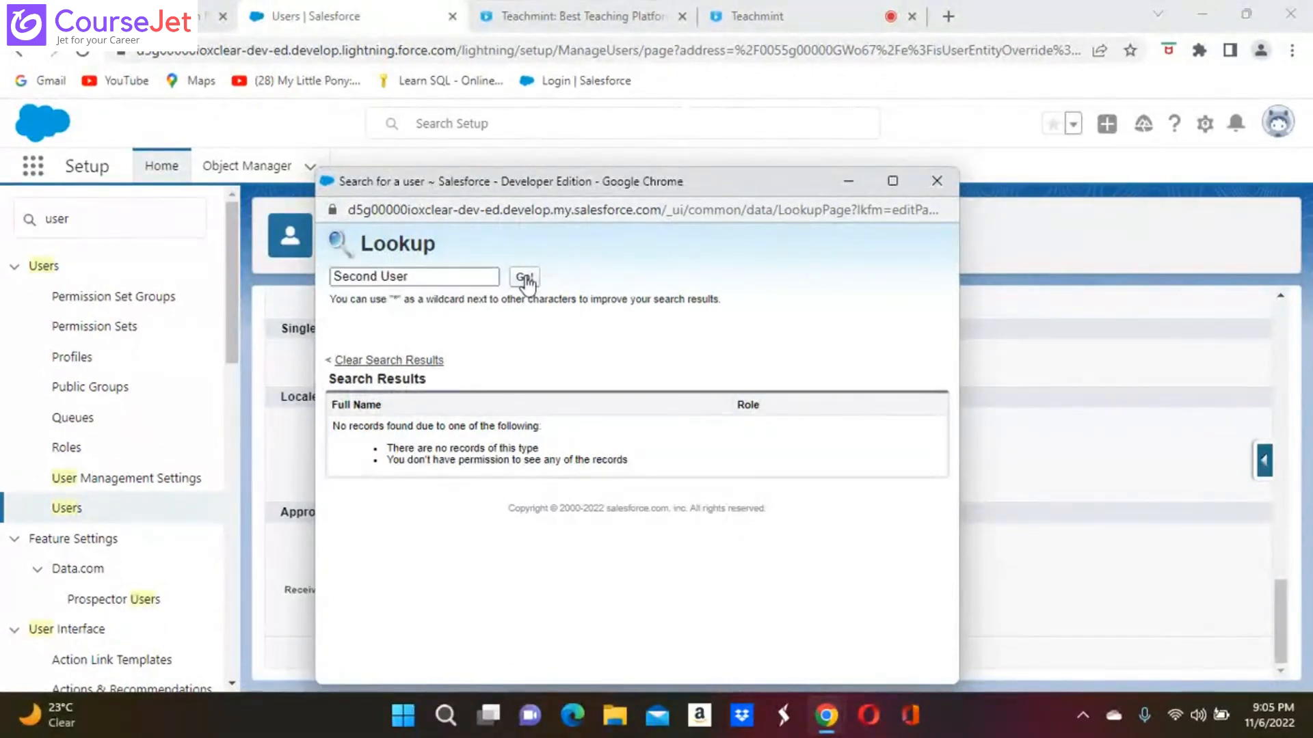
left_click(526, 278)
left_click(525, 279)
left_click(937, 181)
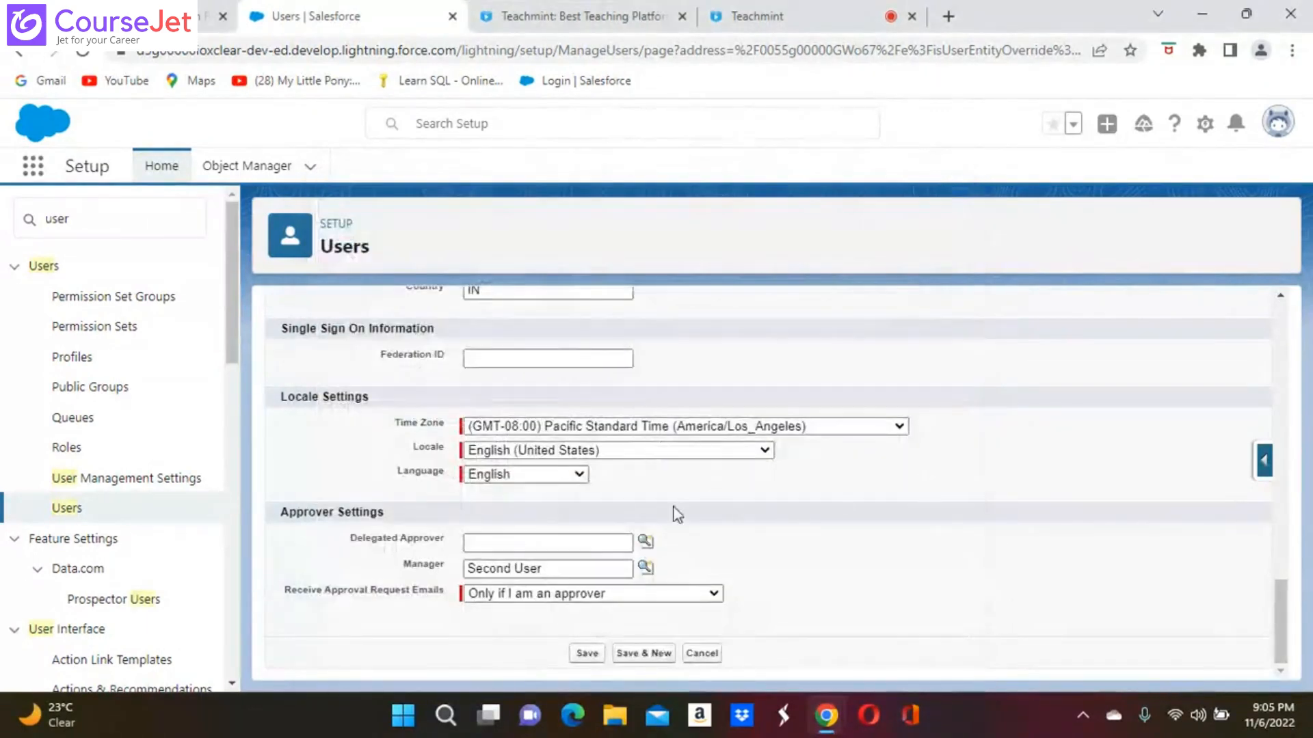
Clear the Manager field, choose Second User from the recently viewed users, and try to save the record
left_click(558, 570)
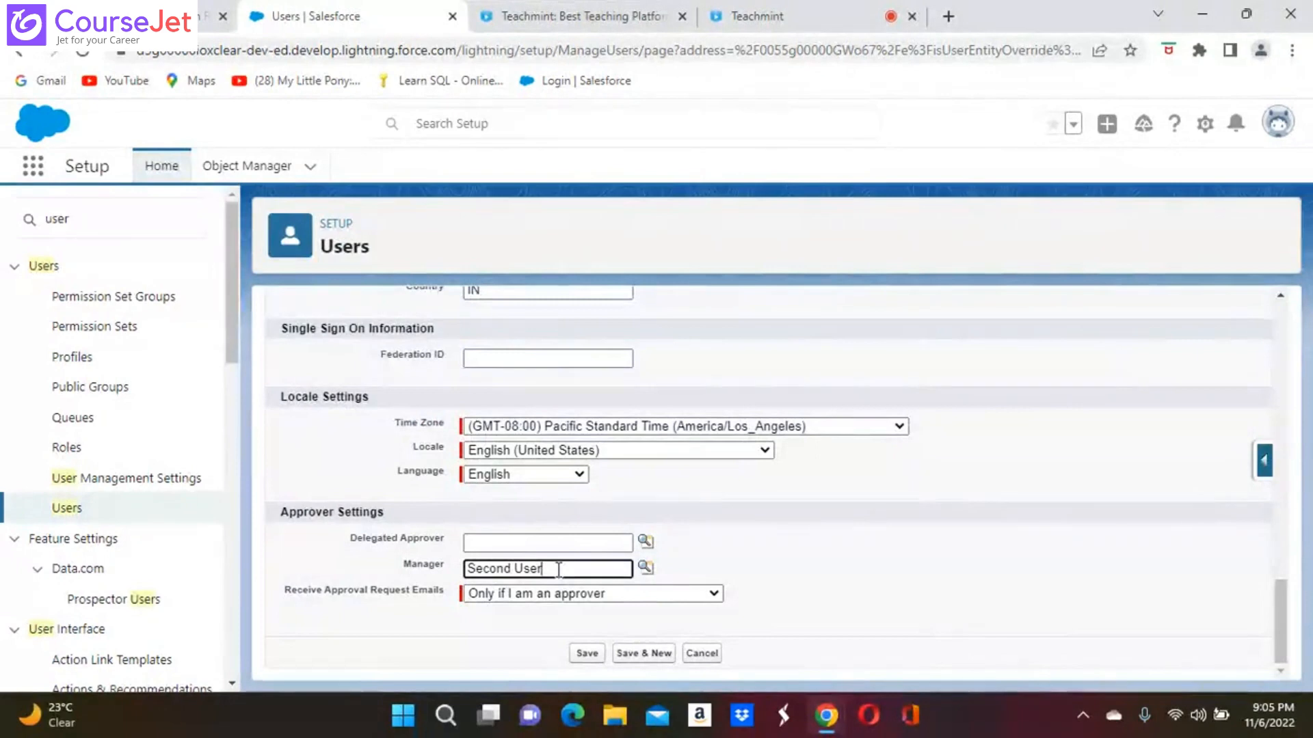
key("BackSpace")
left_click(645, 569)
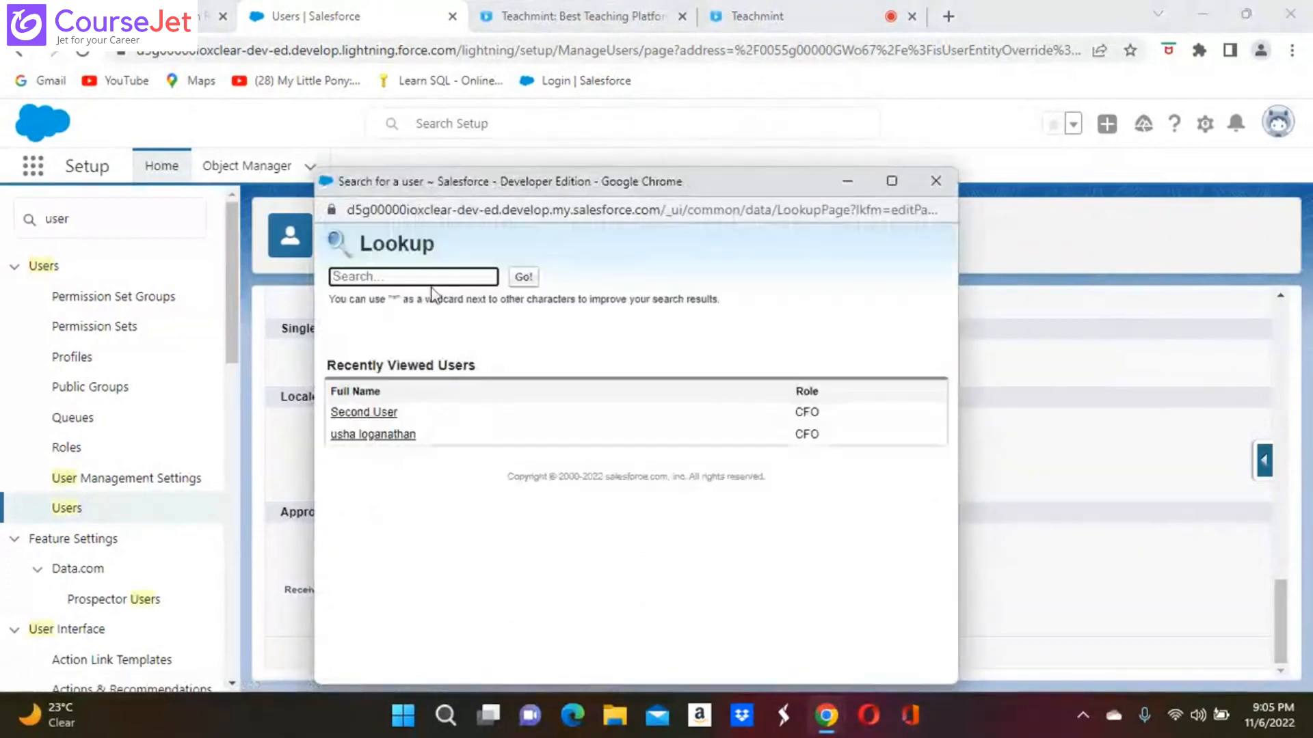
left_click(378, 413)
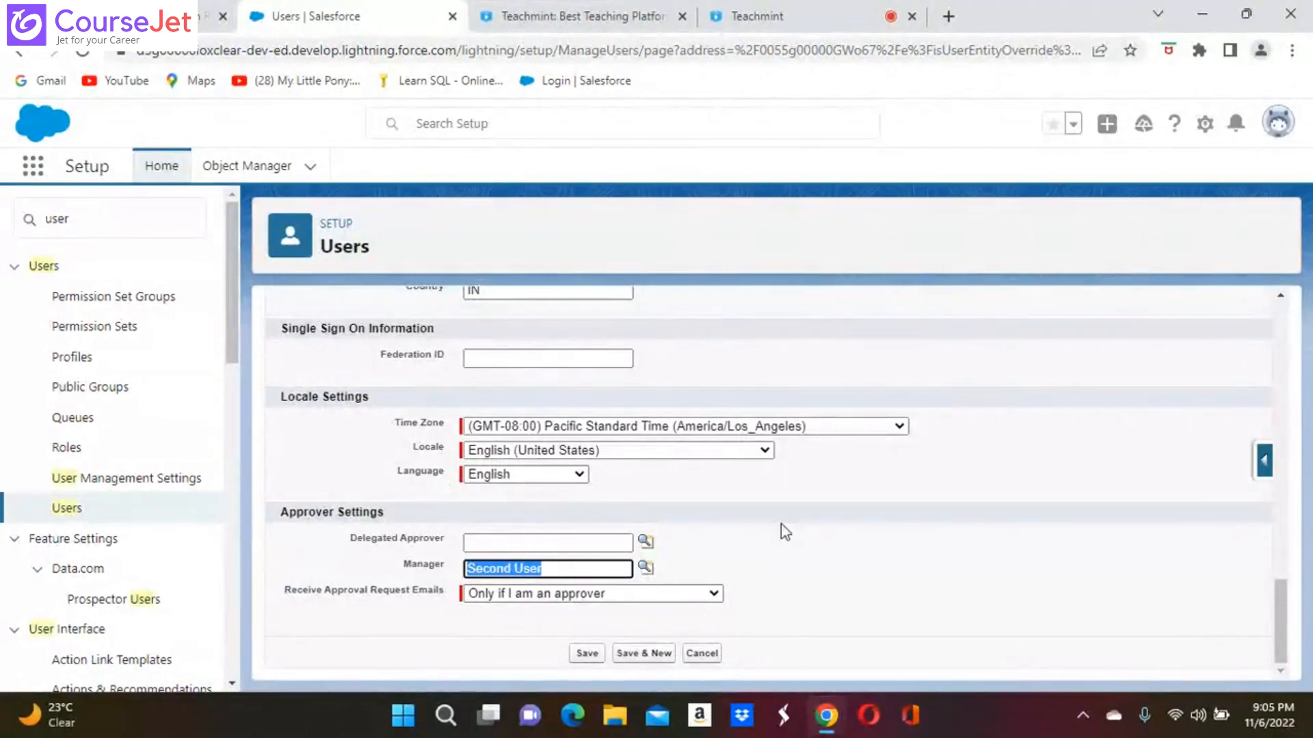
left_click(585, 655)
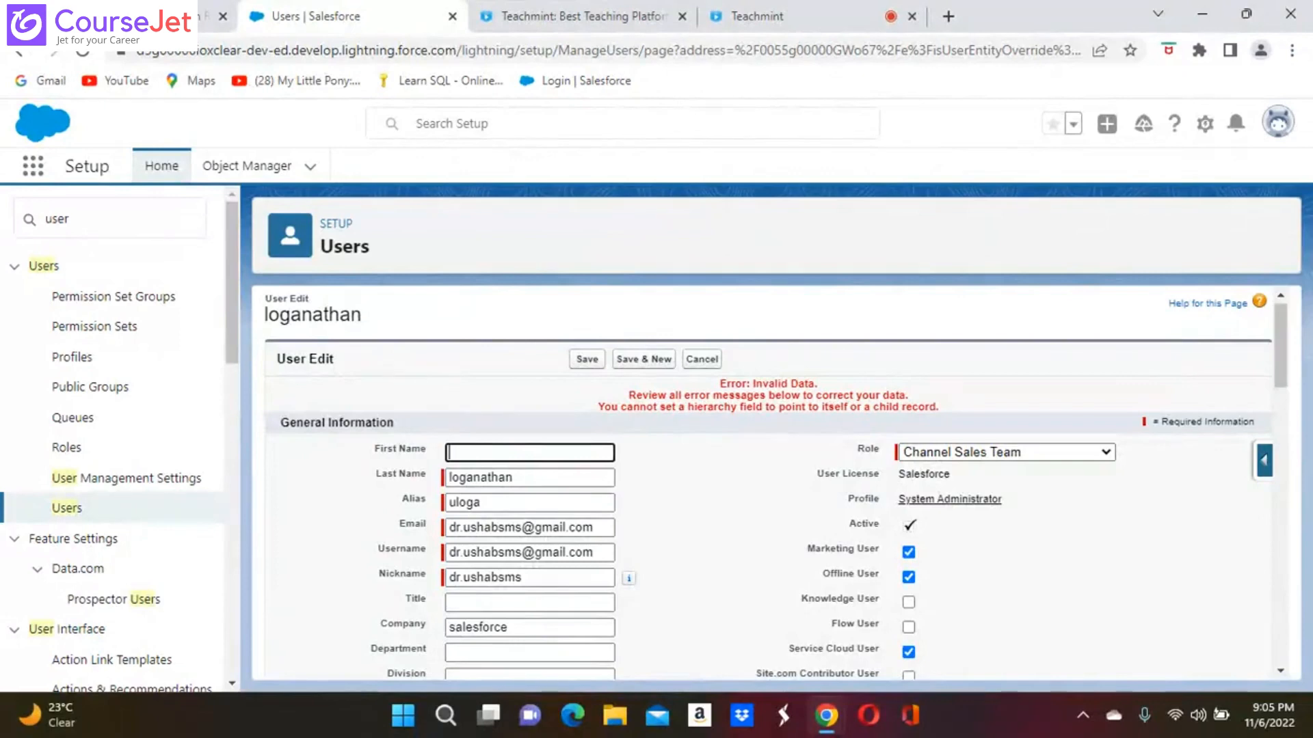
Examine the user edit form from General Information to Approver Settings for the cause of the hierarchy error
scroll(766, 479, "down", 10)
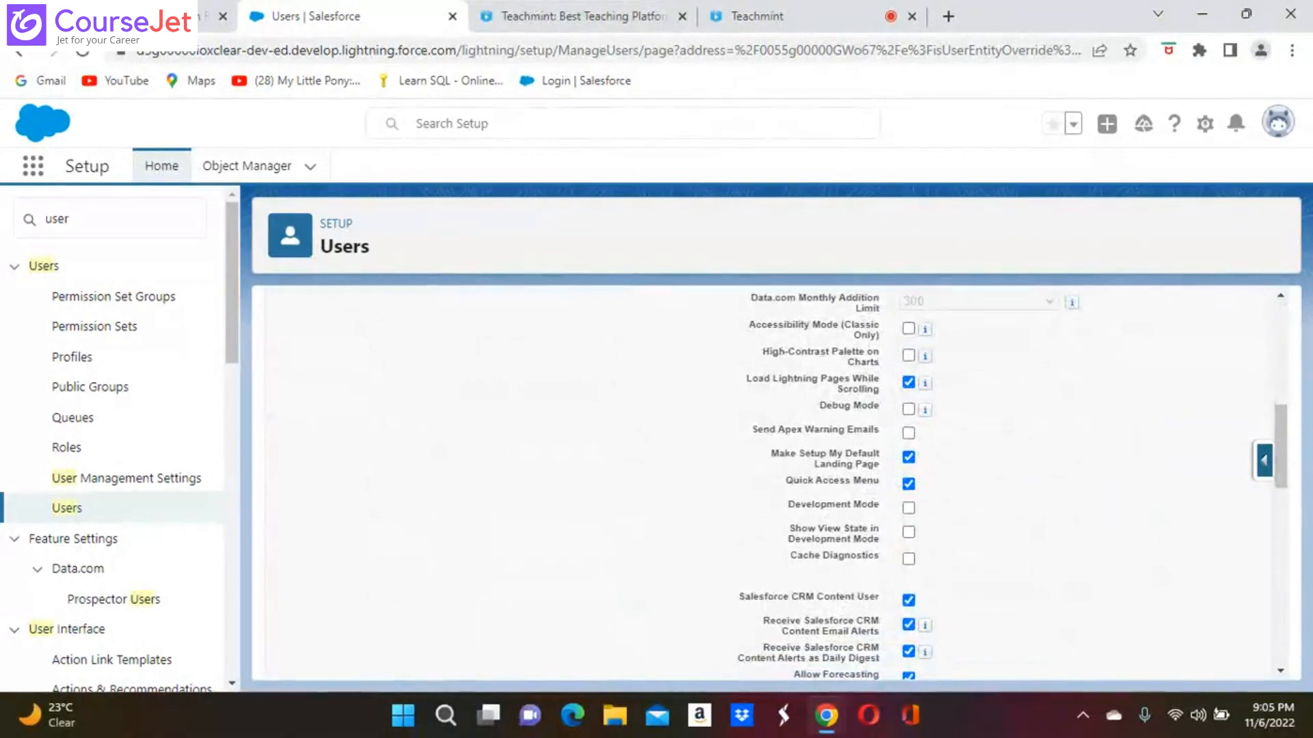
scroll(766, 479, "down", 2)
scroll(766, 479, "down", 4)
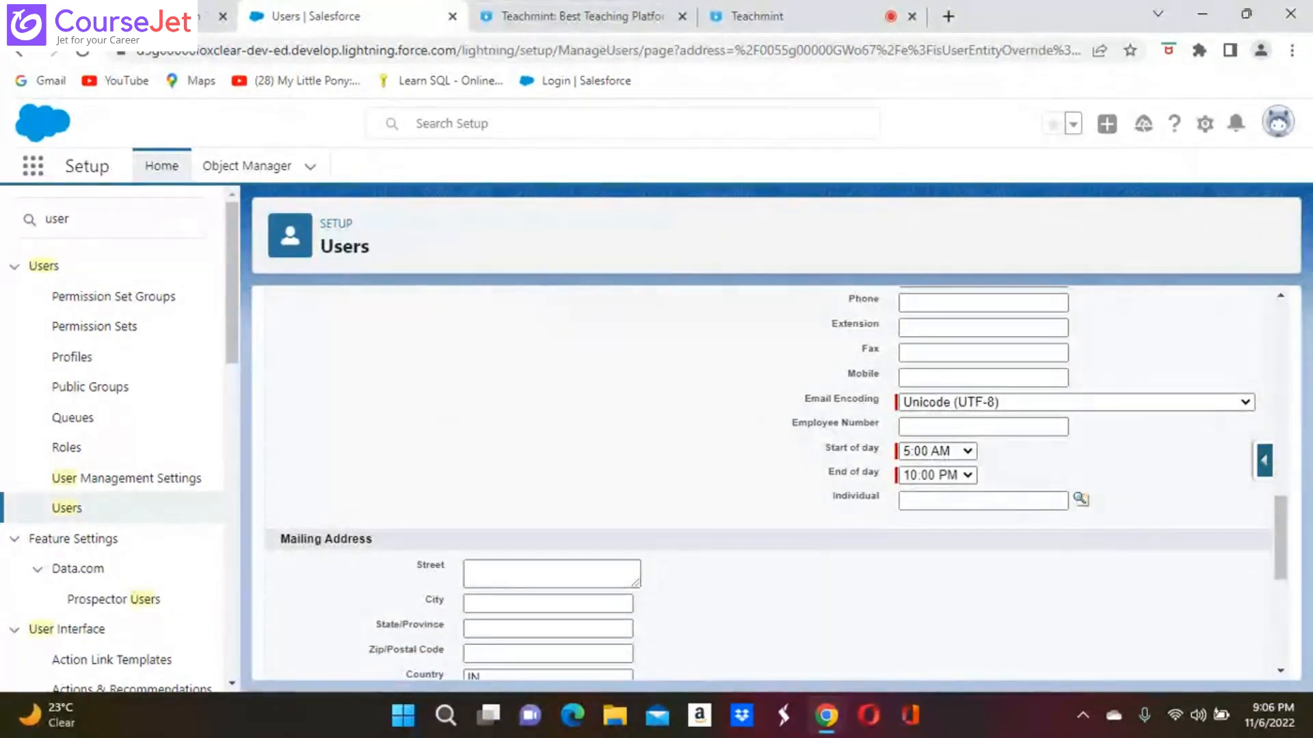
scroll(766, 479, "down", 4)
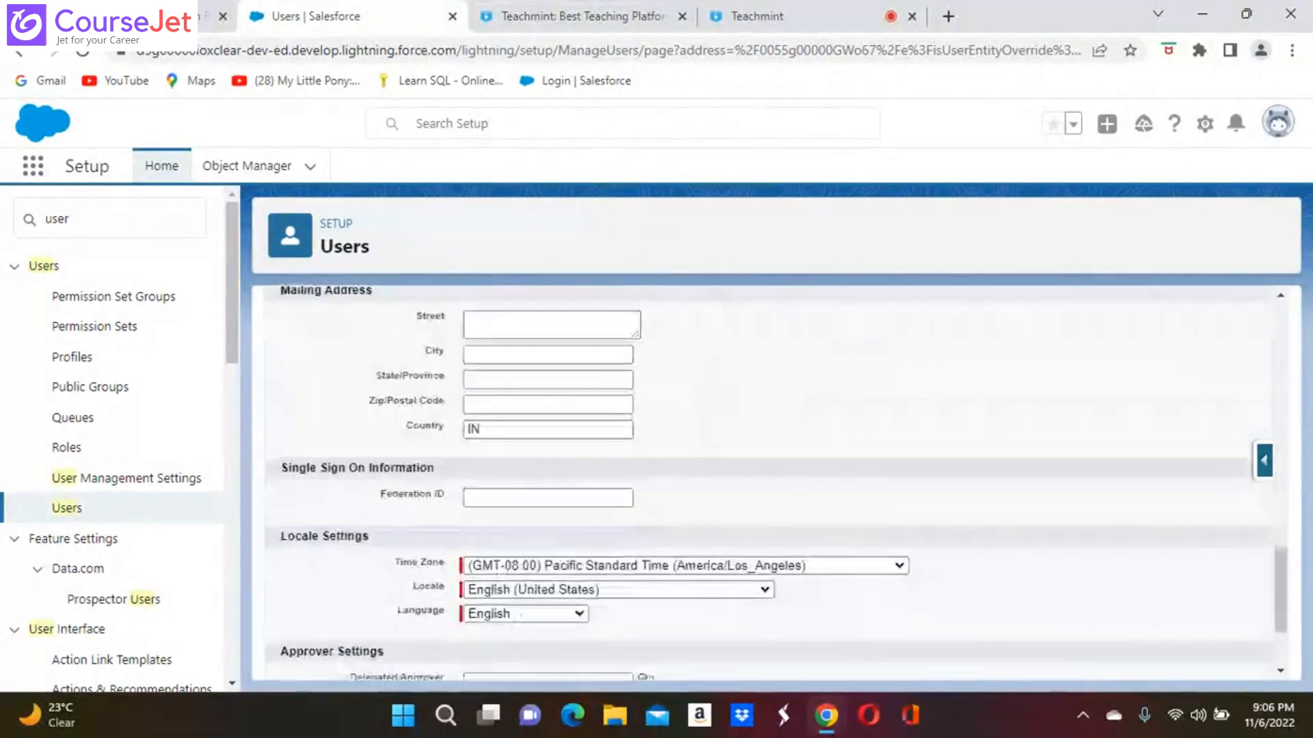
scroll(766, 478, "down", 2)
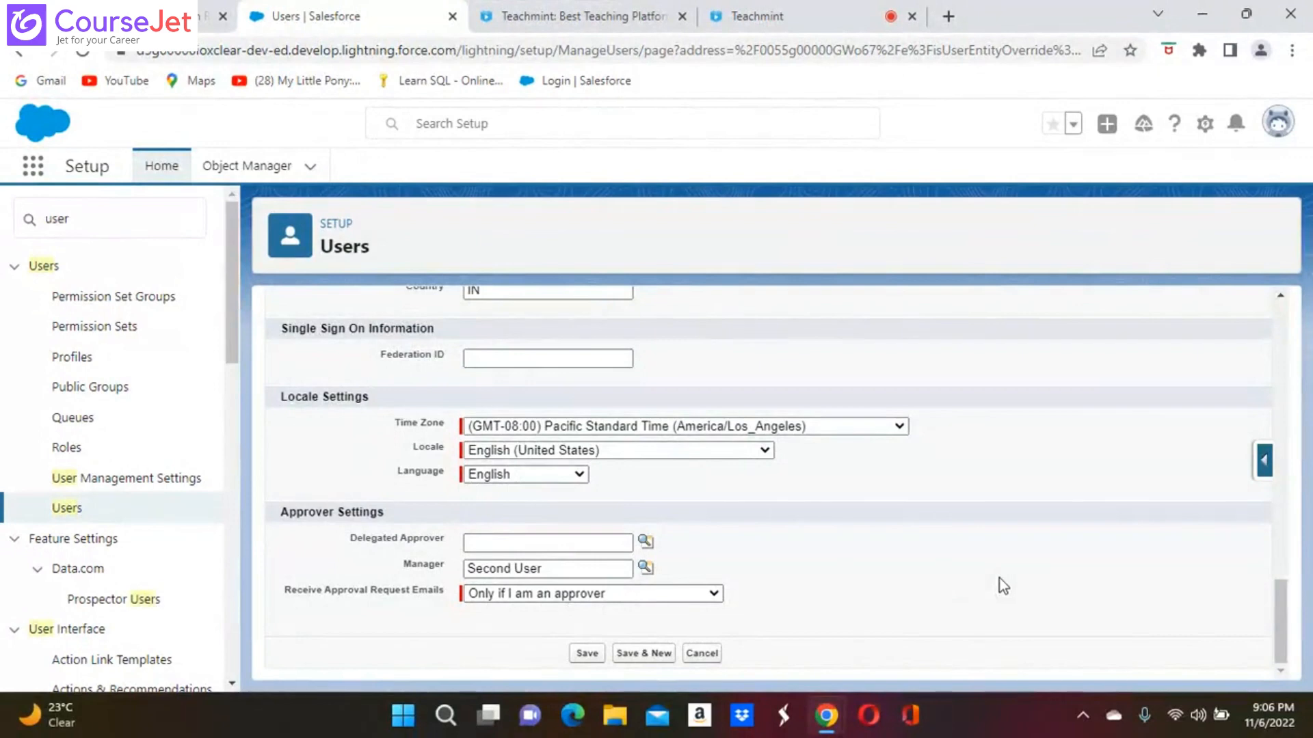
scroll(999, 582, "up", 3)
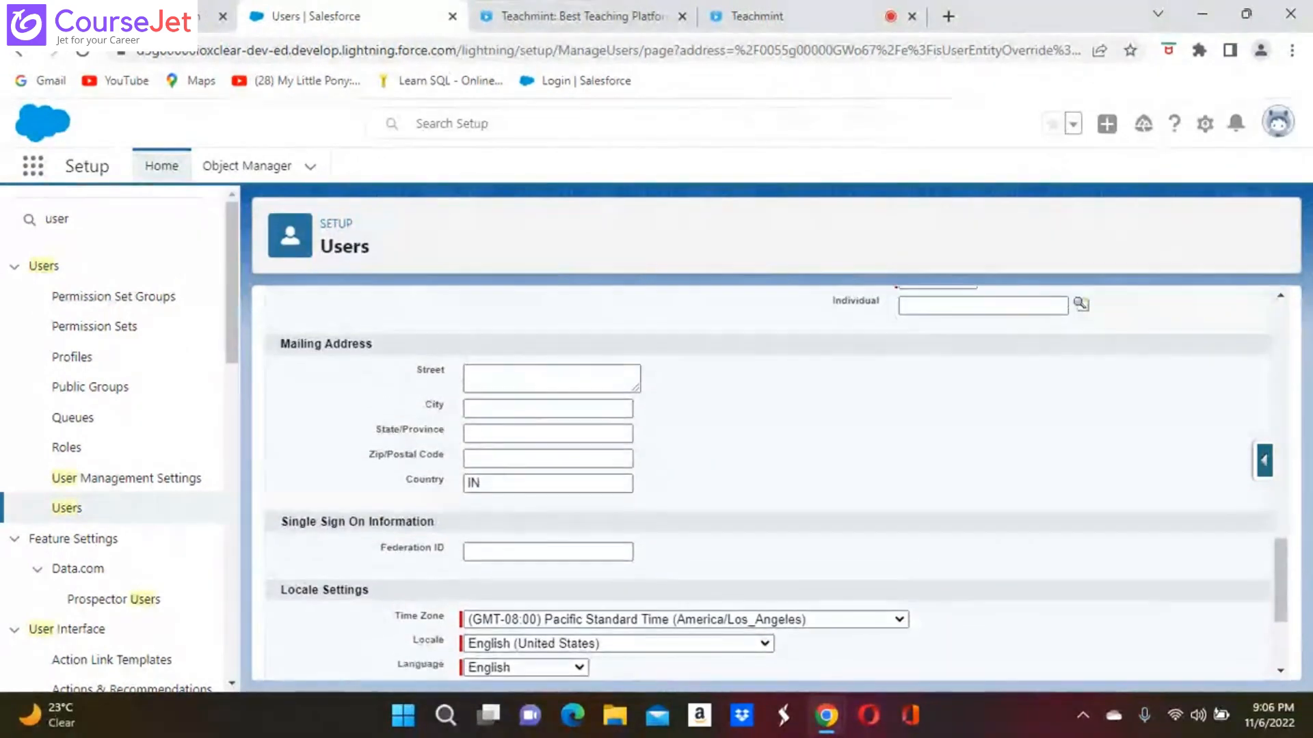
scroll(776, 480, "up", 4)
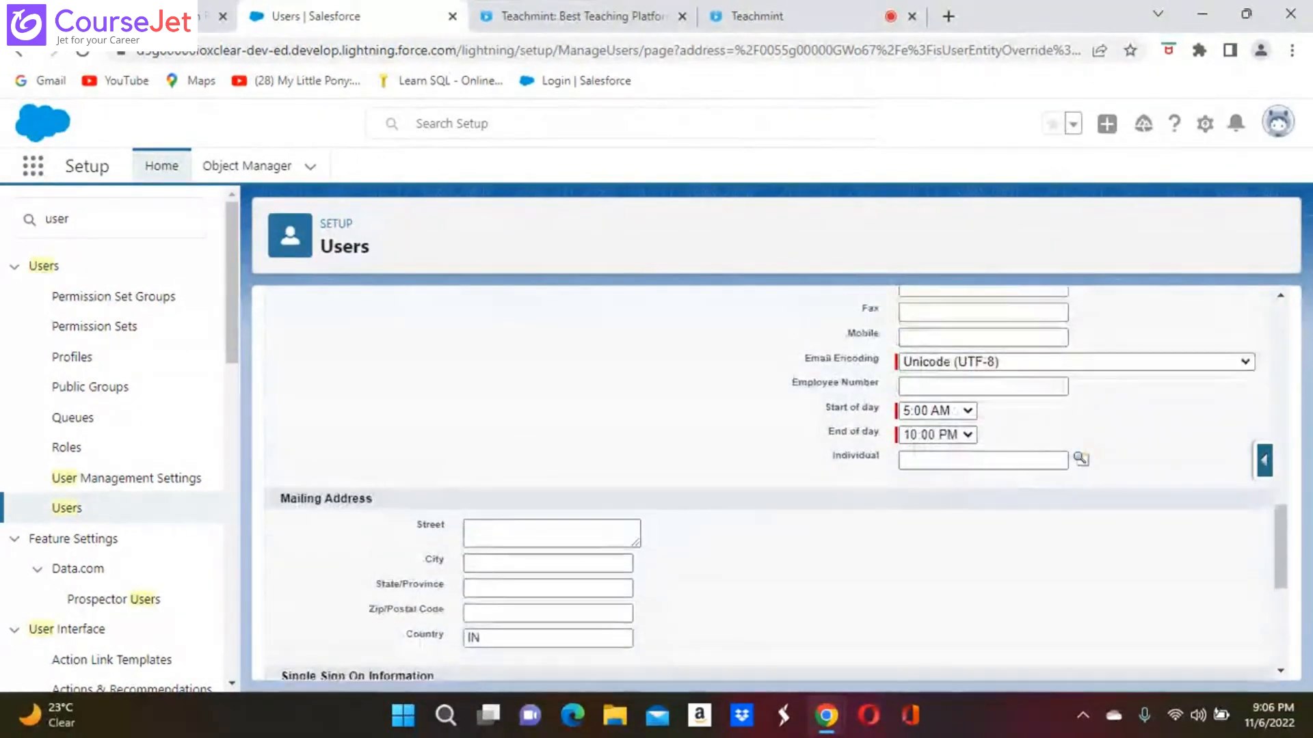
scroll(776, 481, "up", 10)
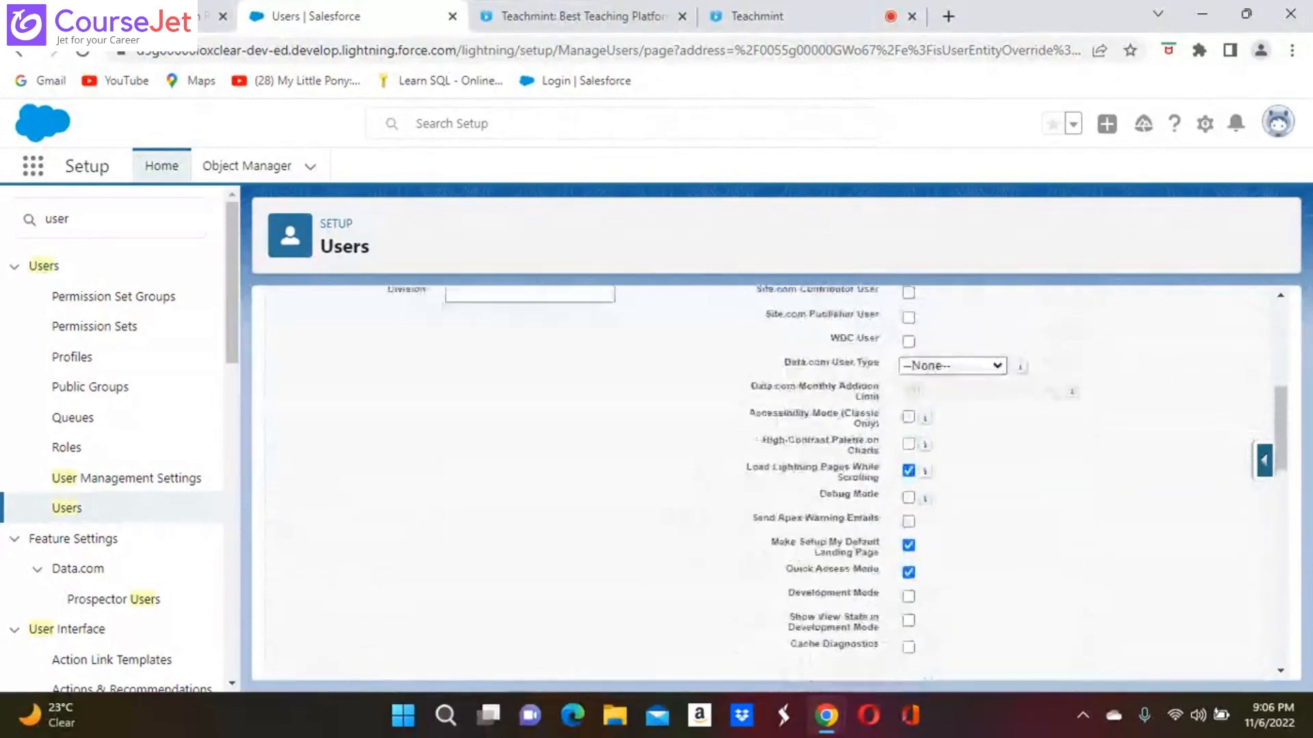
scroll(776, 481, "up", 5)
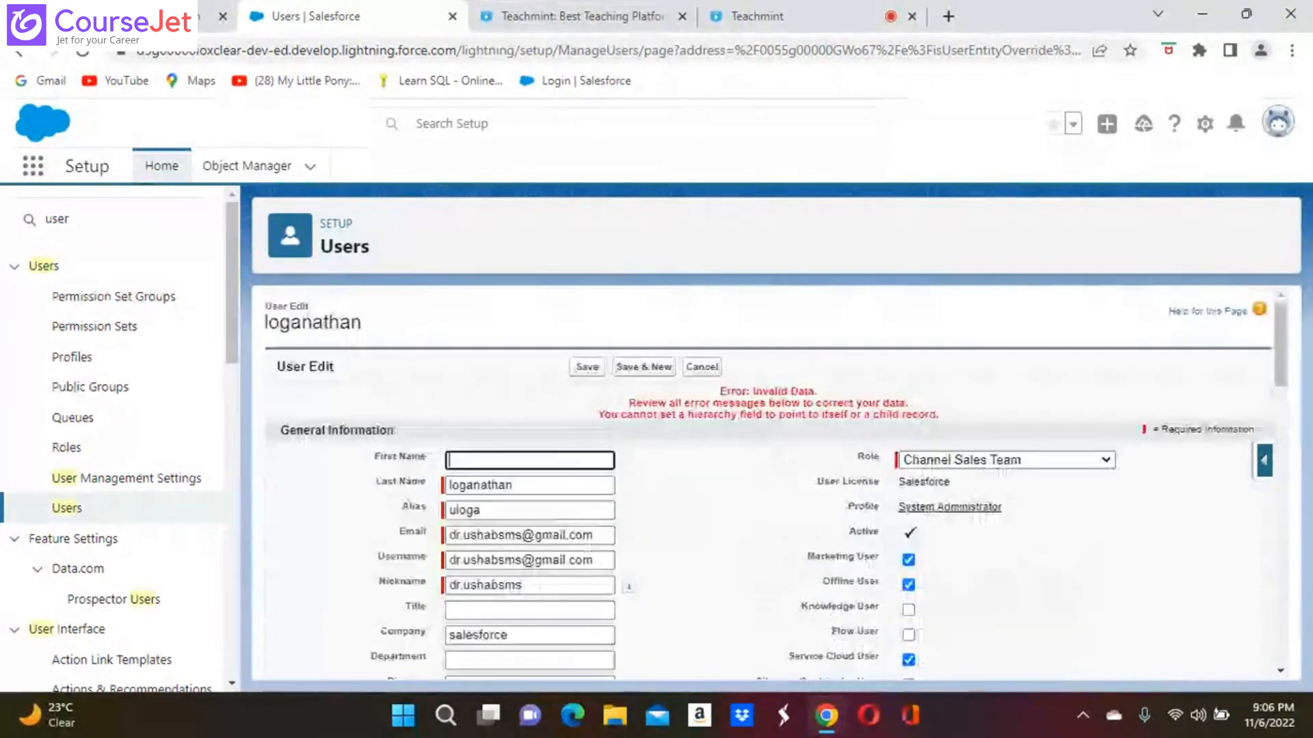
scroll(776, 481, "down", 20)
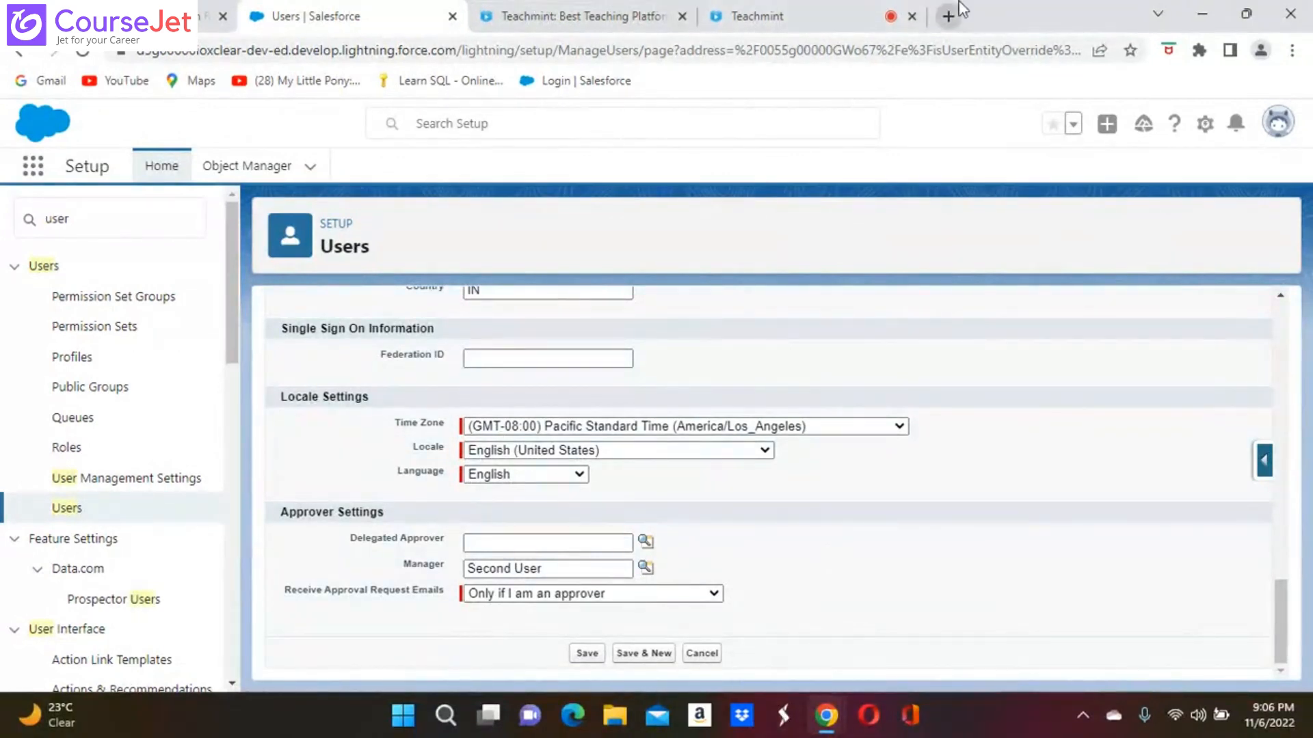
Switch to Microsoft Edge, search for salesforce login, and open the Salesforce login page
left_click(583, 722)
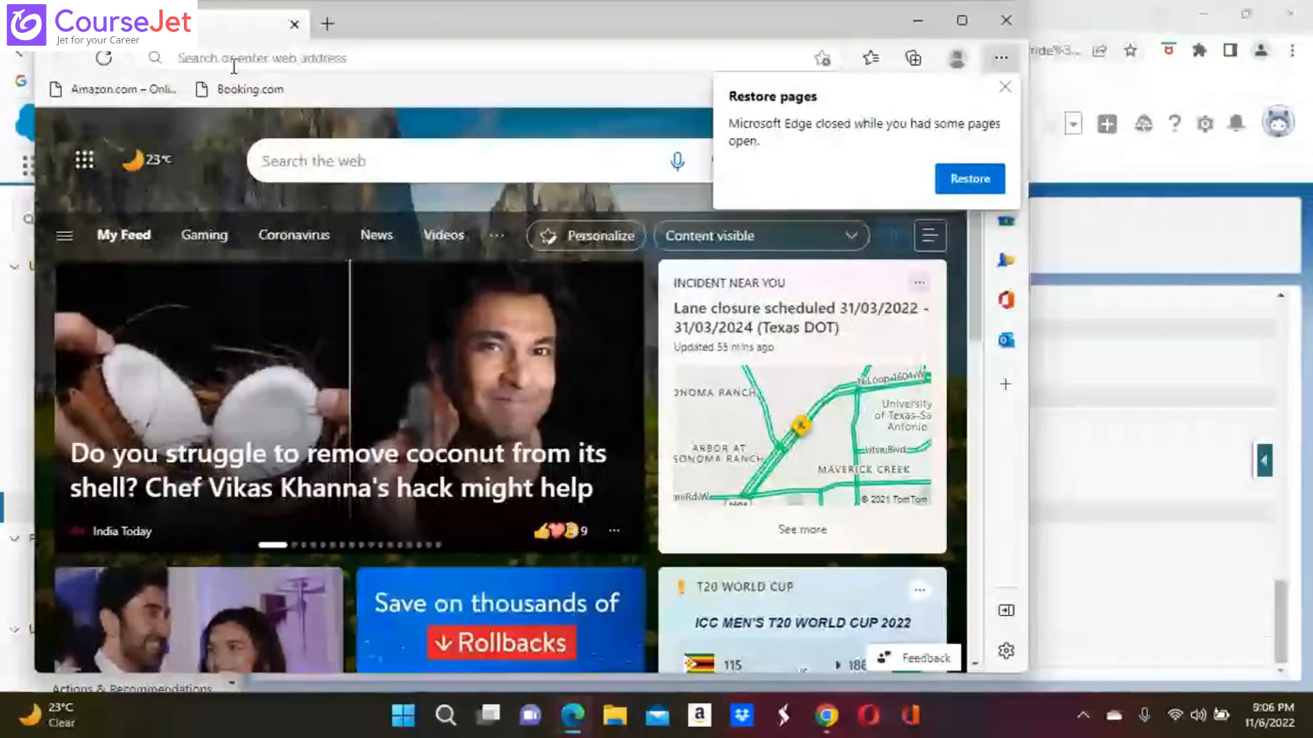
left_click(234, 63)
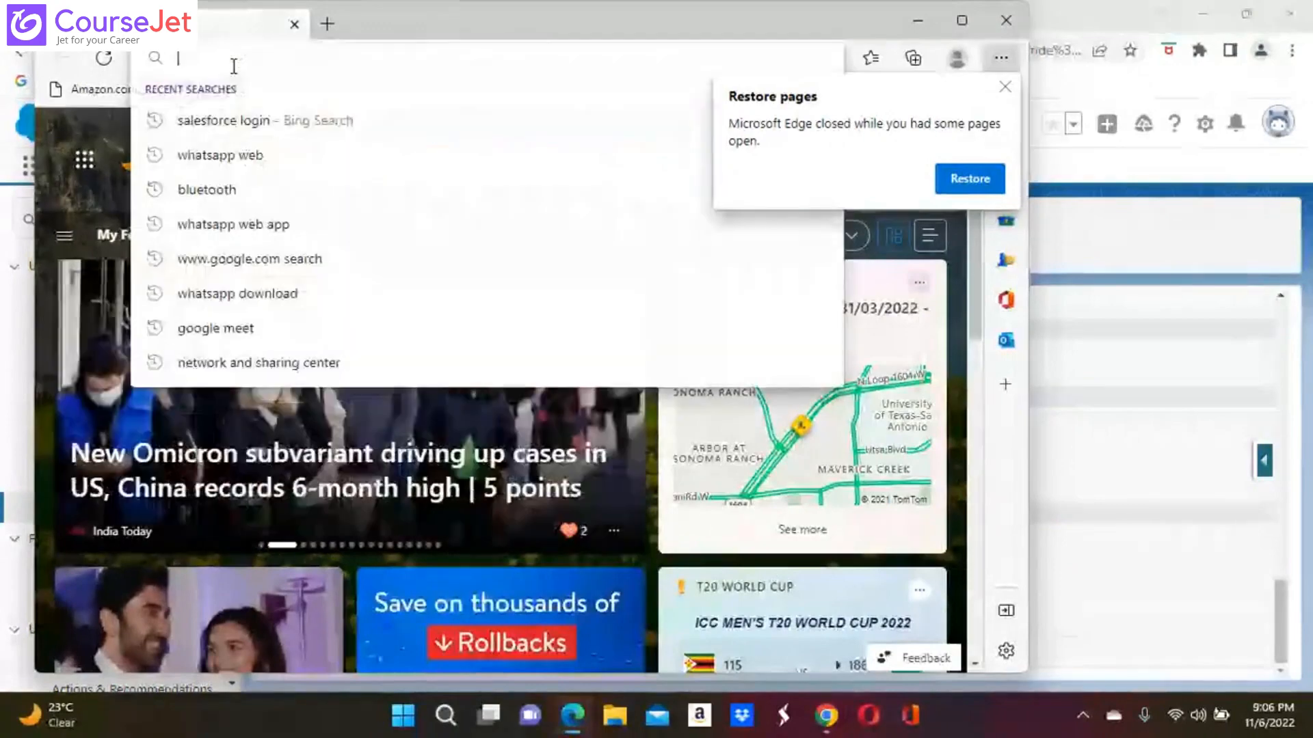
left_click(244, 127)
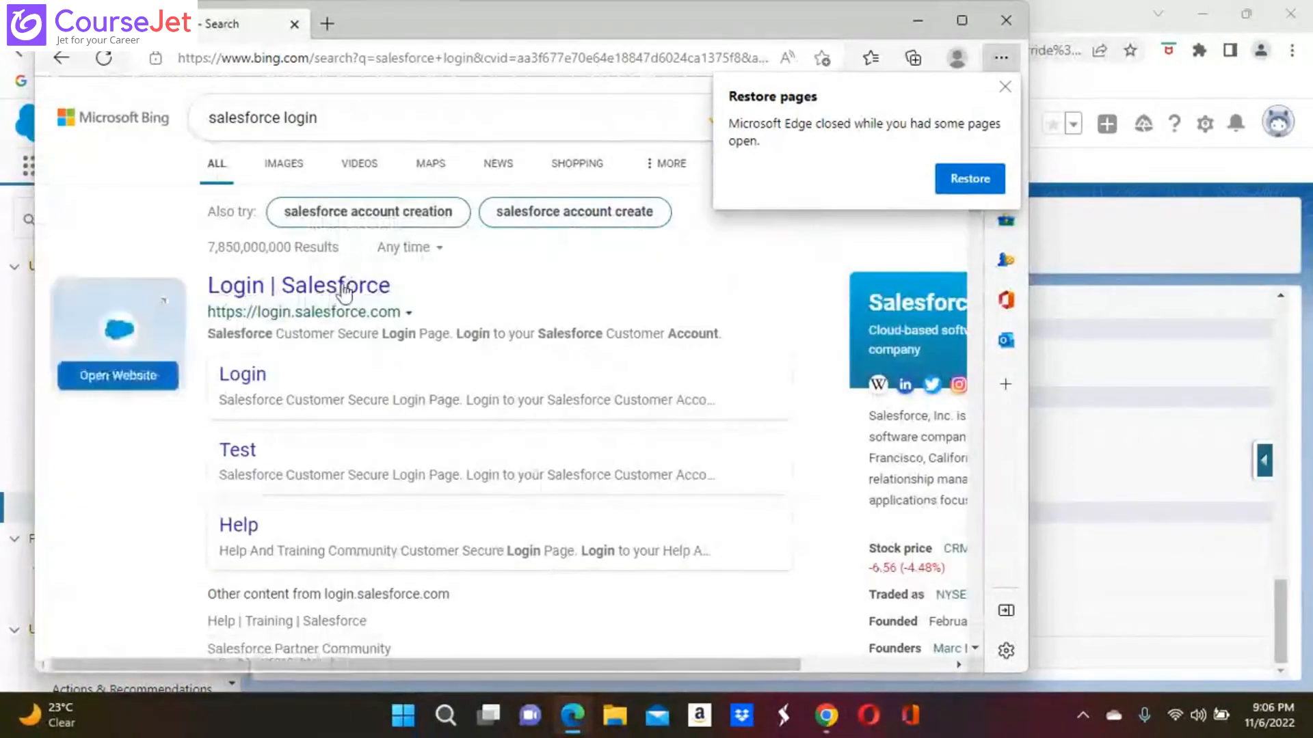
left_click(348, 301)
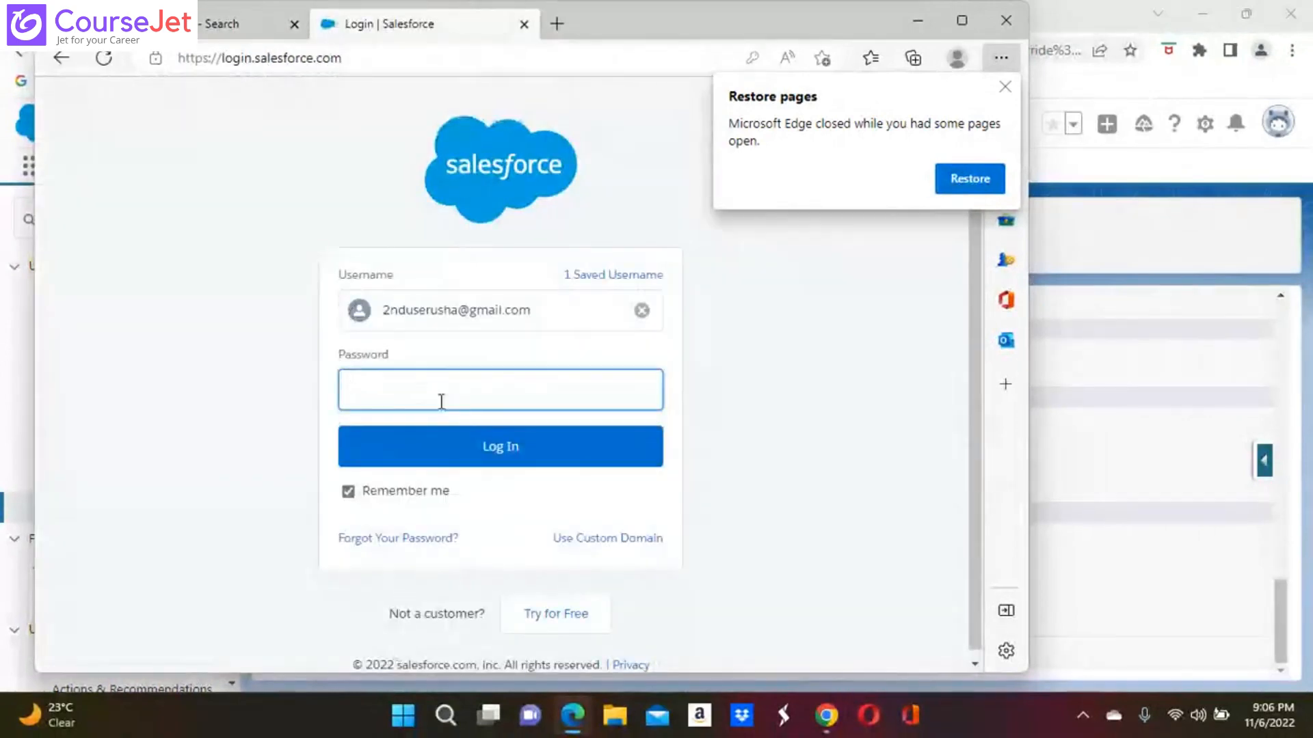
Enter the account password for the remembered second user and log in to Salesforce
left_click(426, 399)
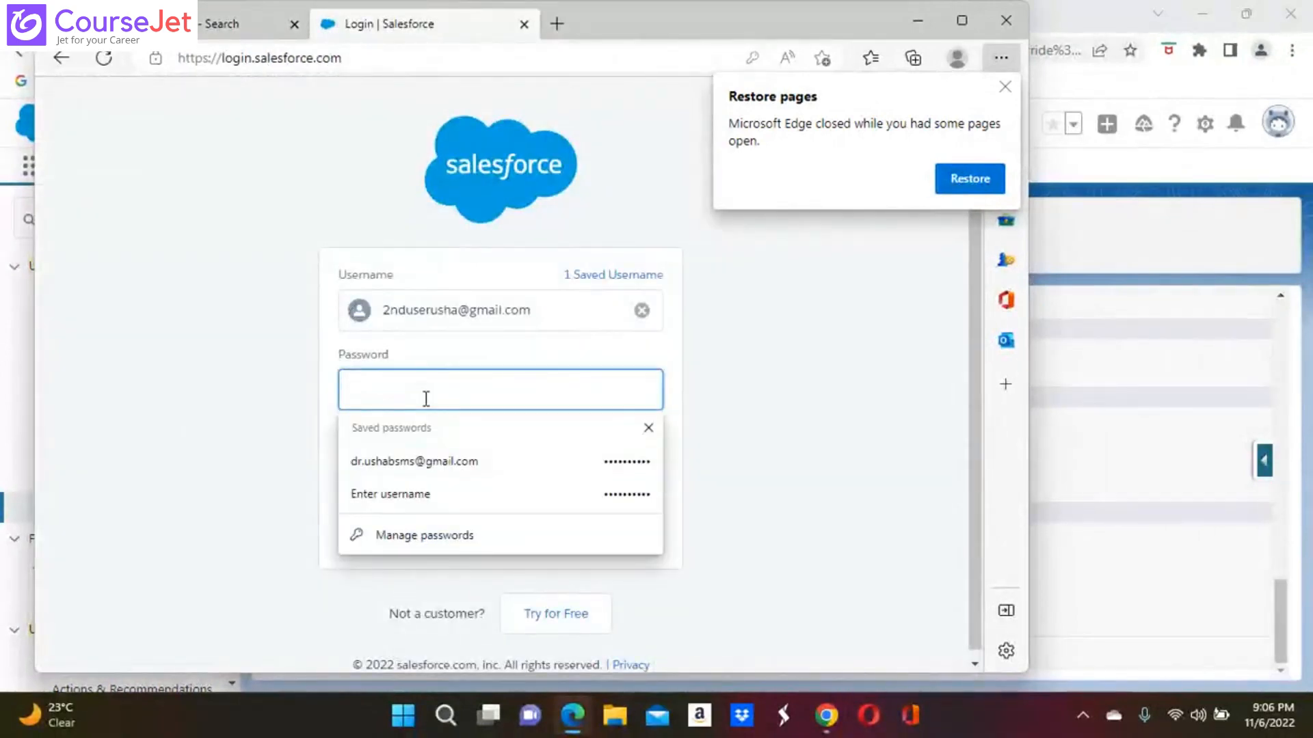
type("****")
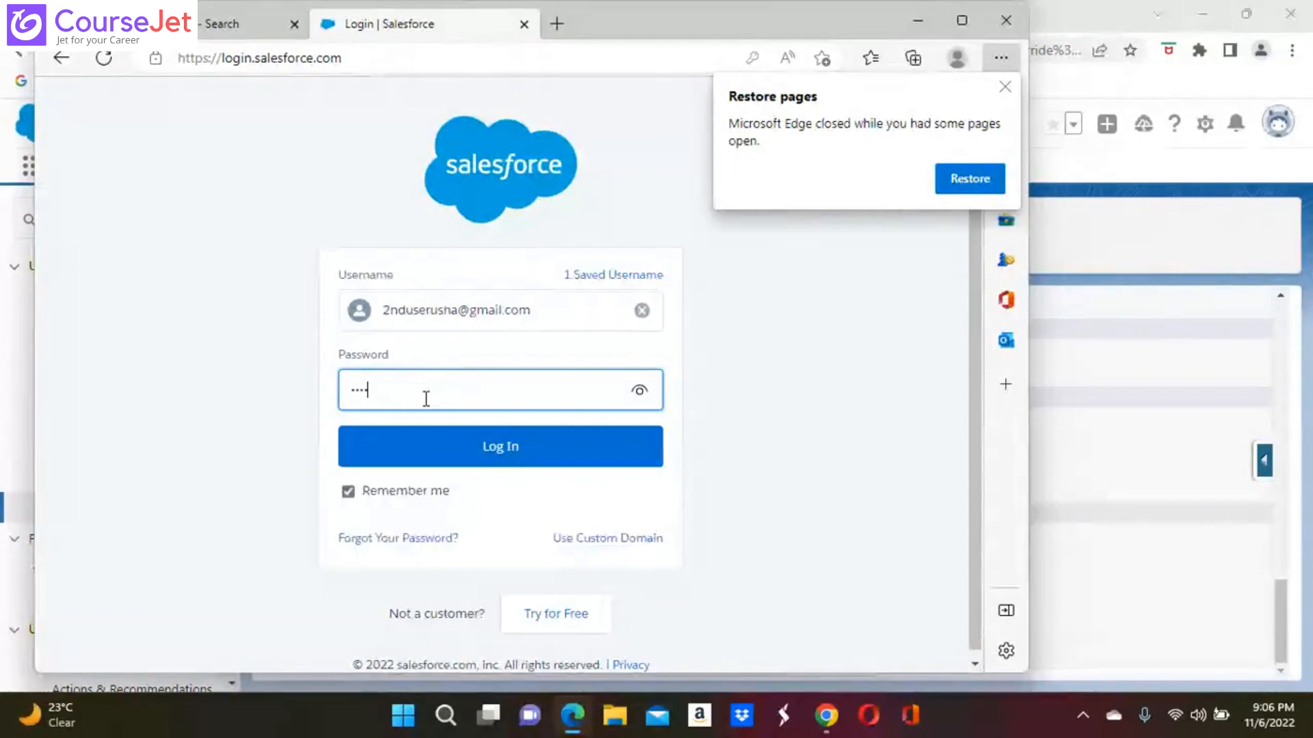
type("*******")
key("Return")
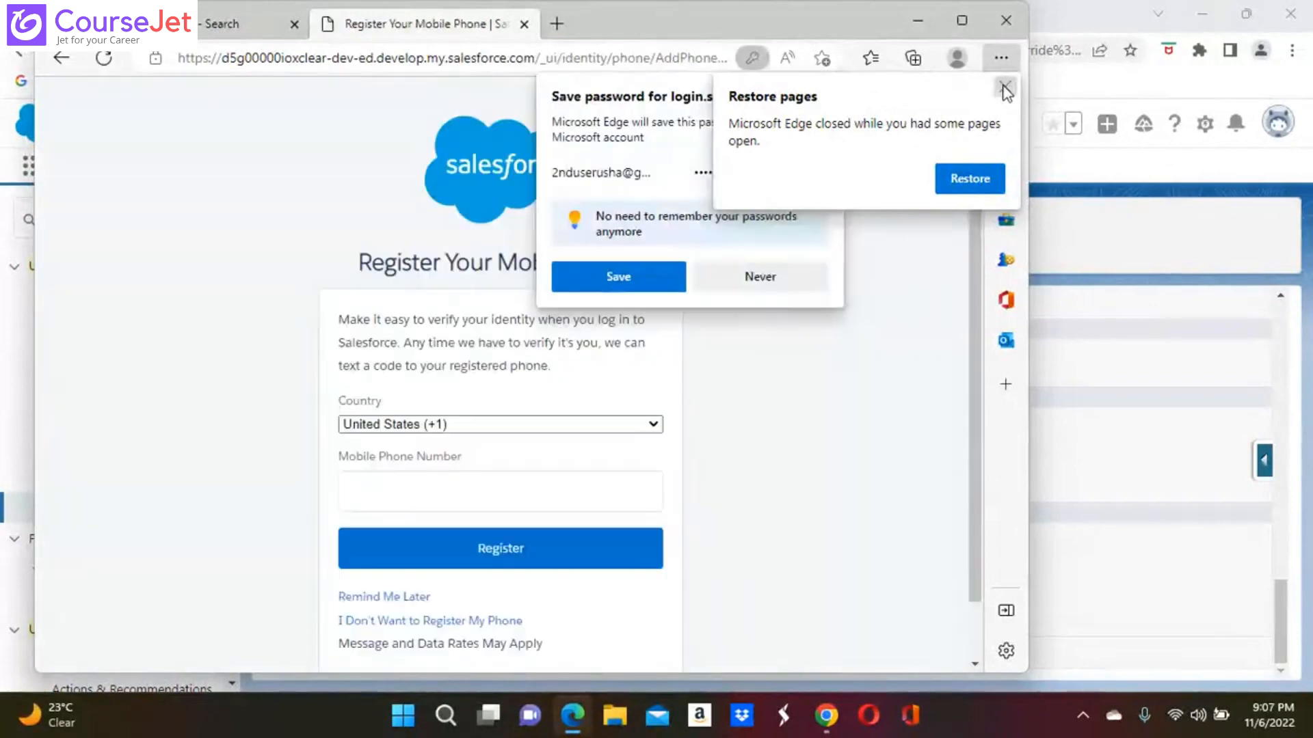
Dismiss the Restore pages and Save password prompts, and postpone the mobile phone registration with Remind Me Later
left_click(1005, 87)
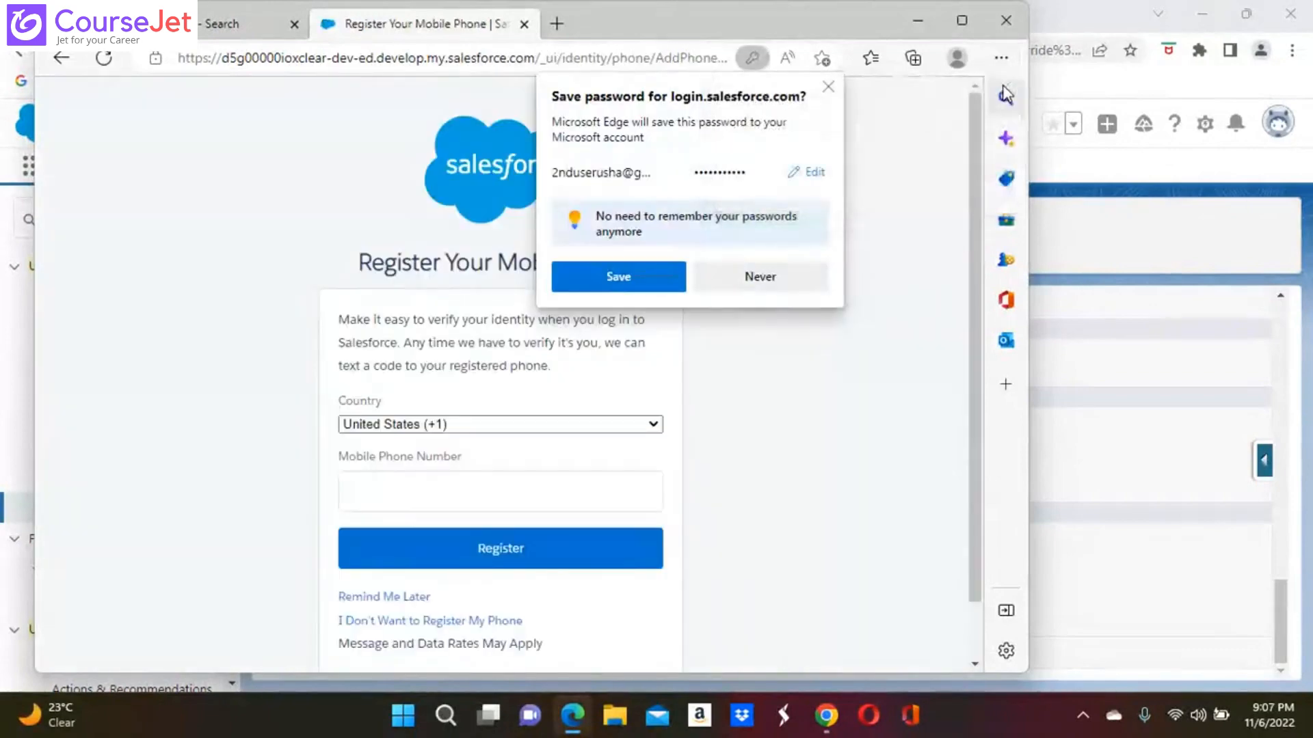
left_click(828, 87)
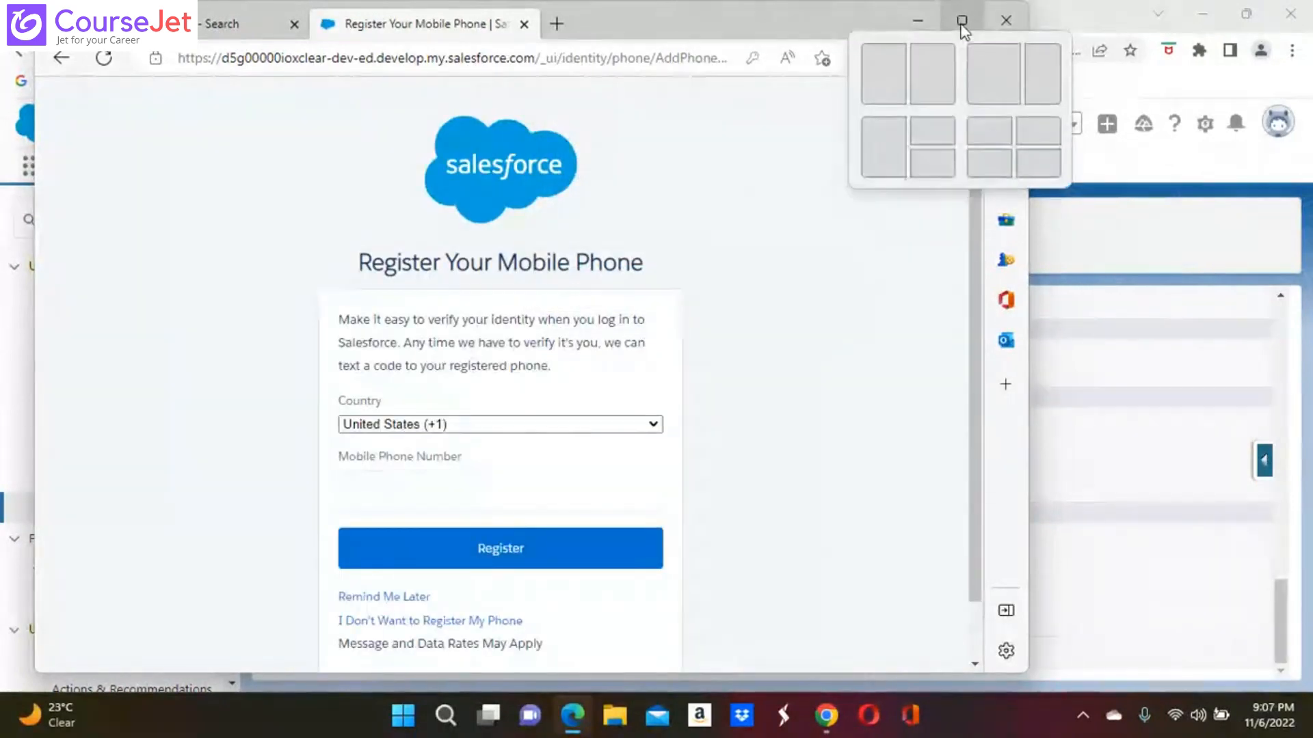
left_click(400, 602)
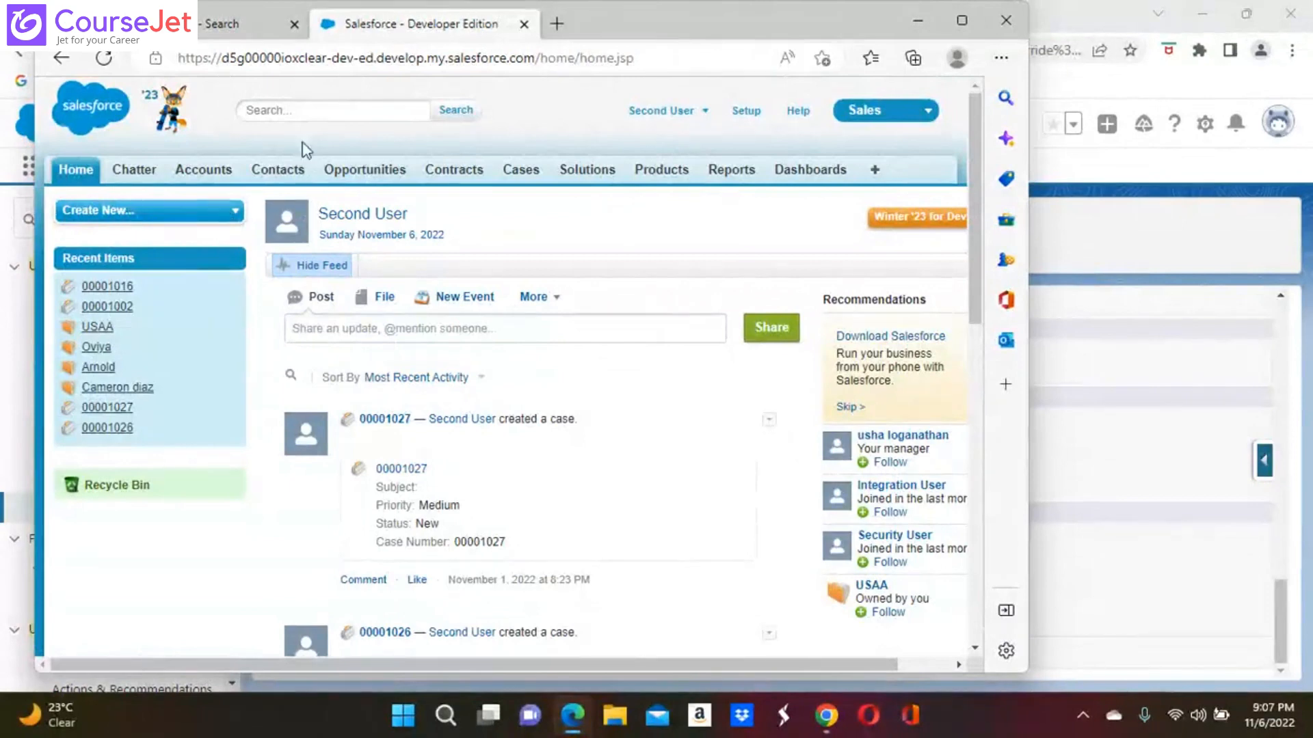
left_click(284, 113)
type("u")
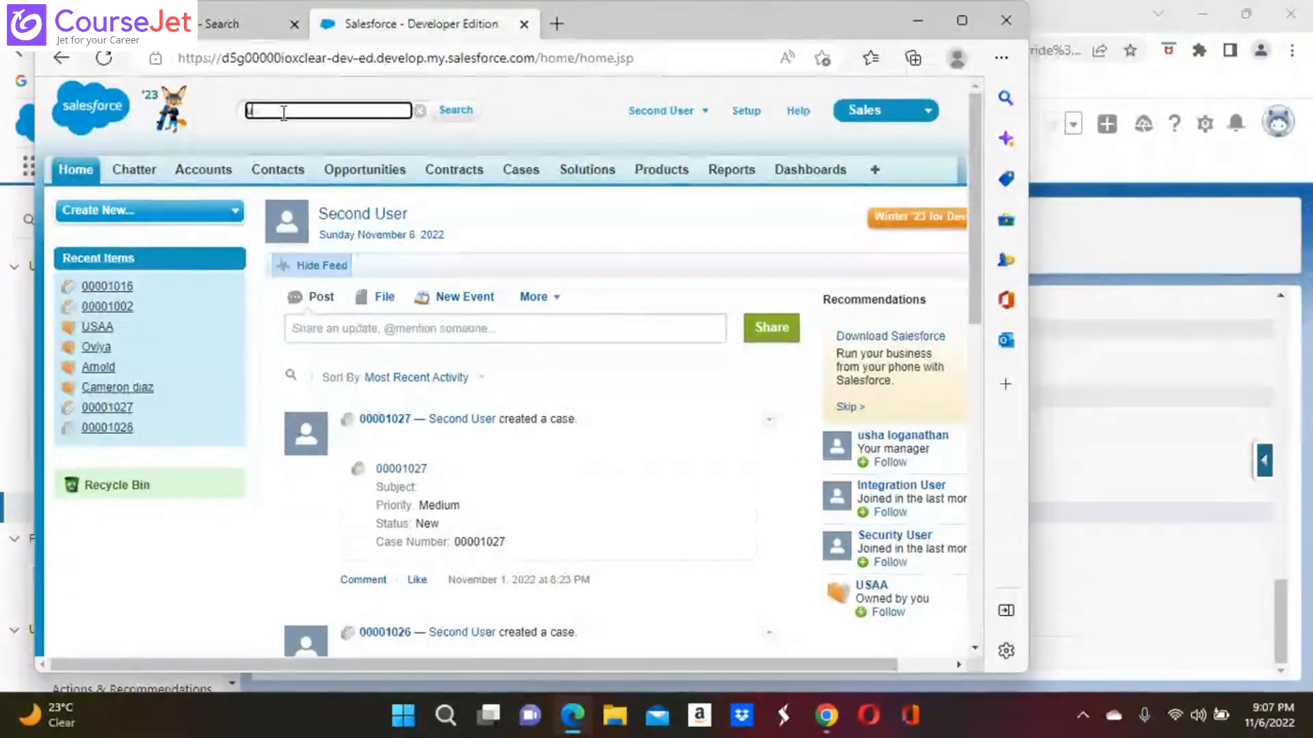
type("ser")
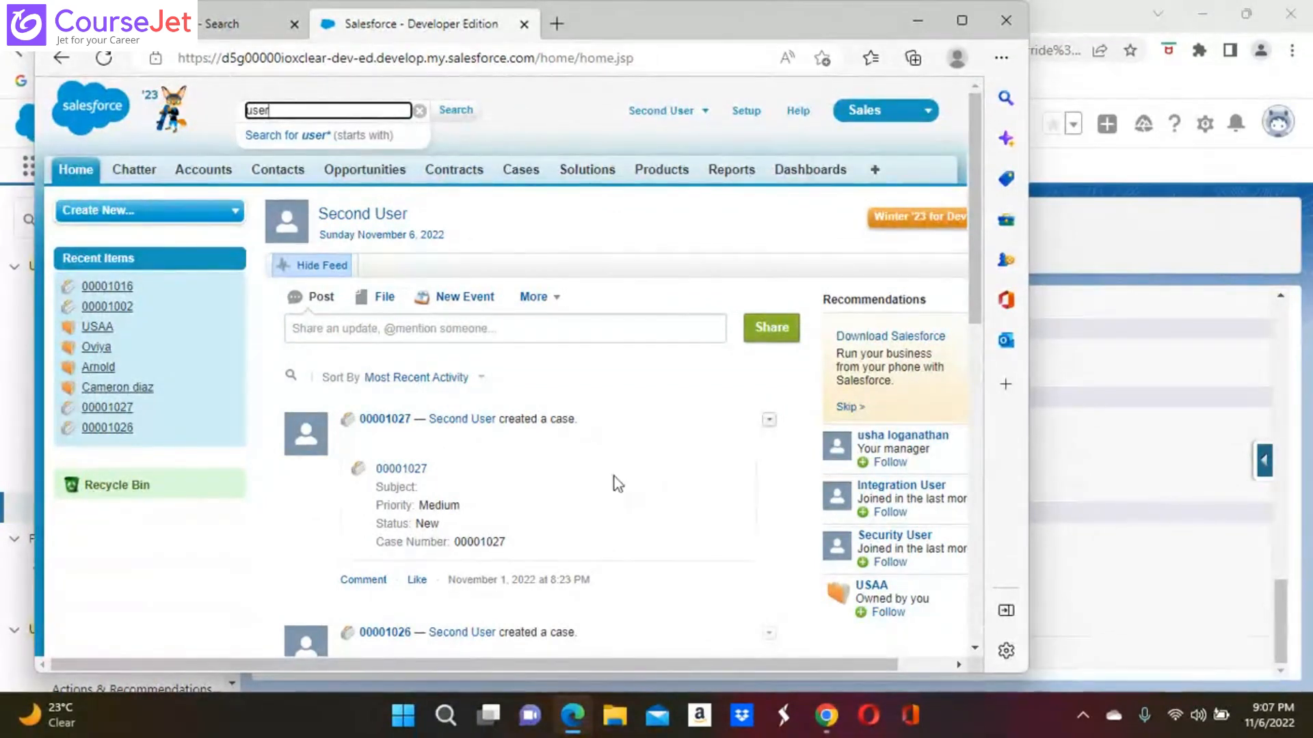
scroll(614, 478, "down", 3)
scroll(614, 477, "up", 3)
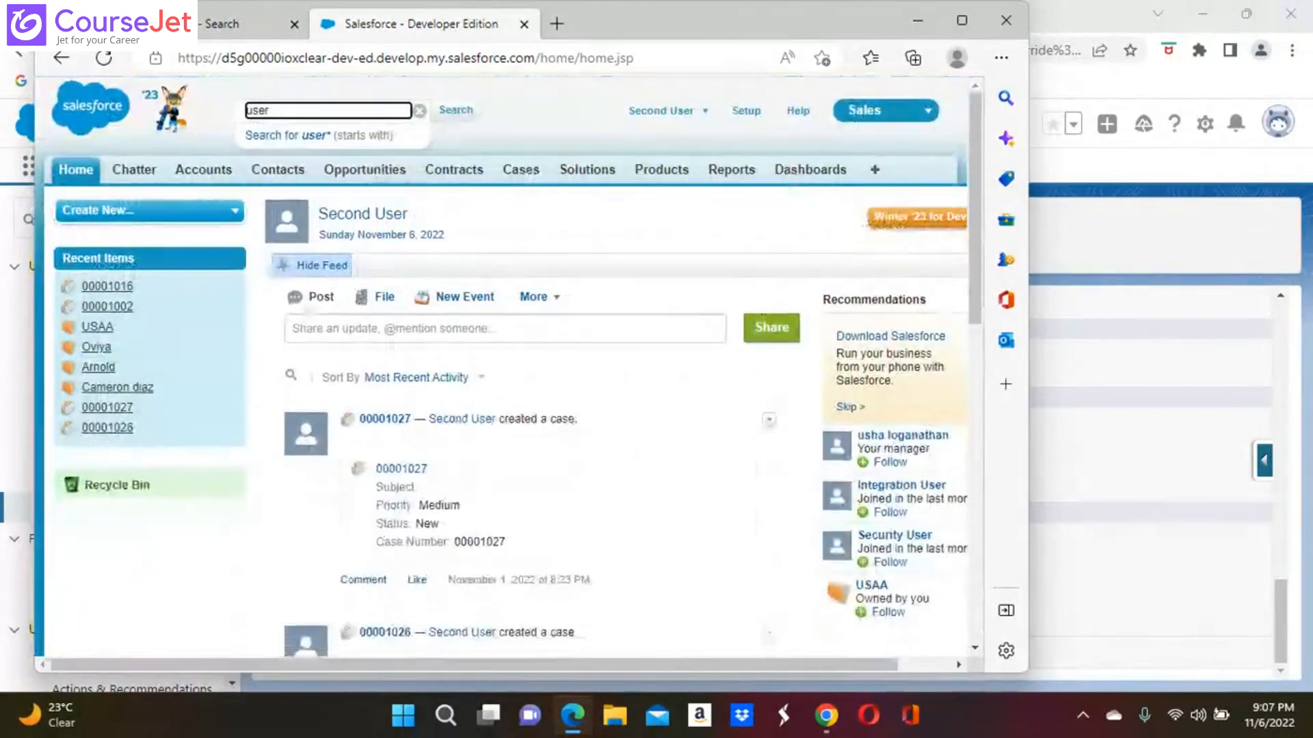
Open Setup, search it for user, go to the Users list, and open the Second User record
left_click(746, 113)
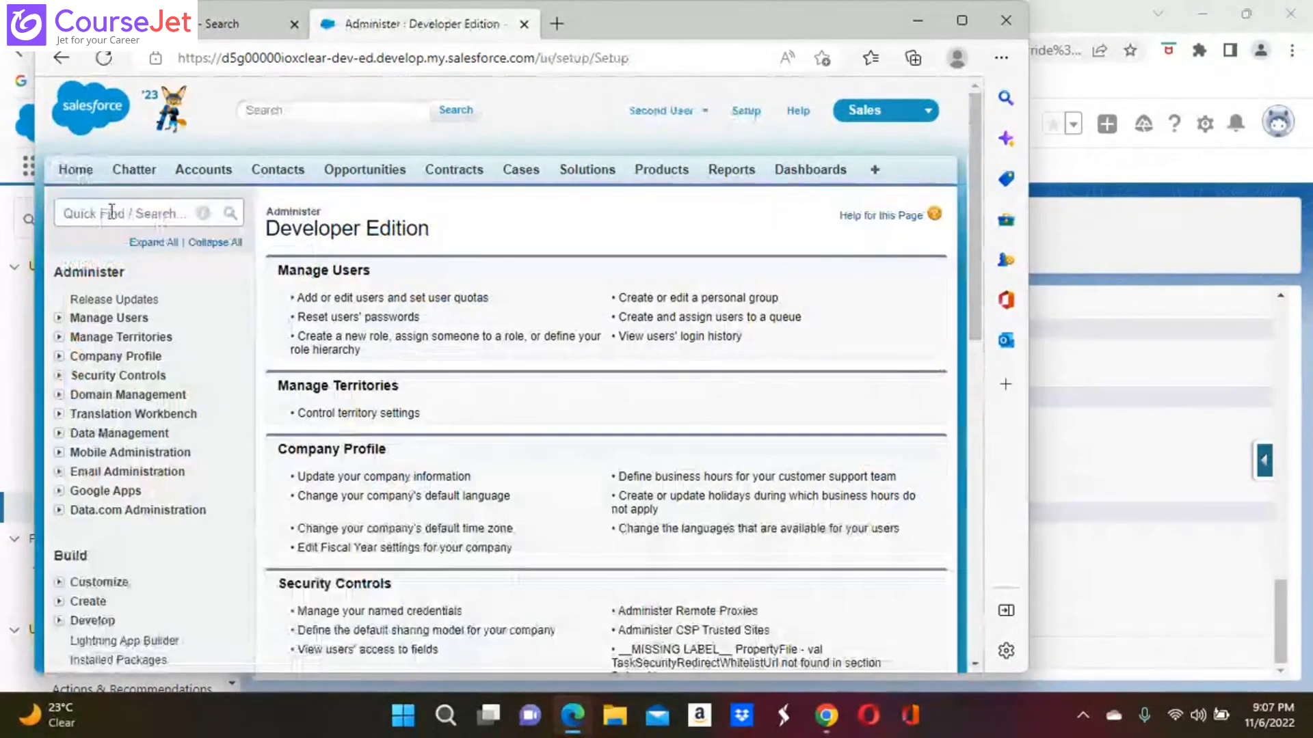
left_click(98, 214)
type("user")
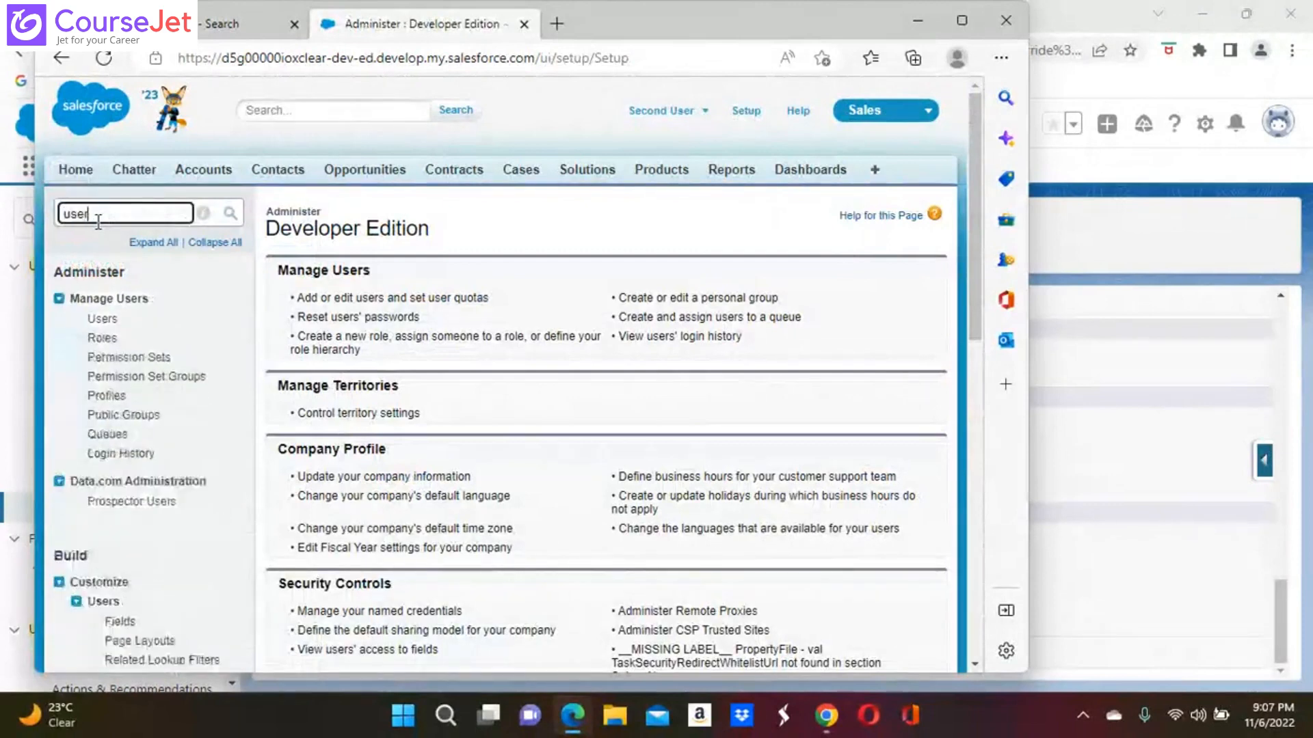
left_click(102, 320)
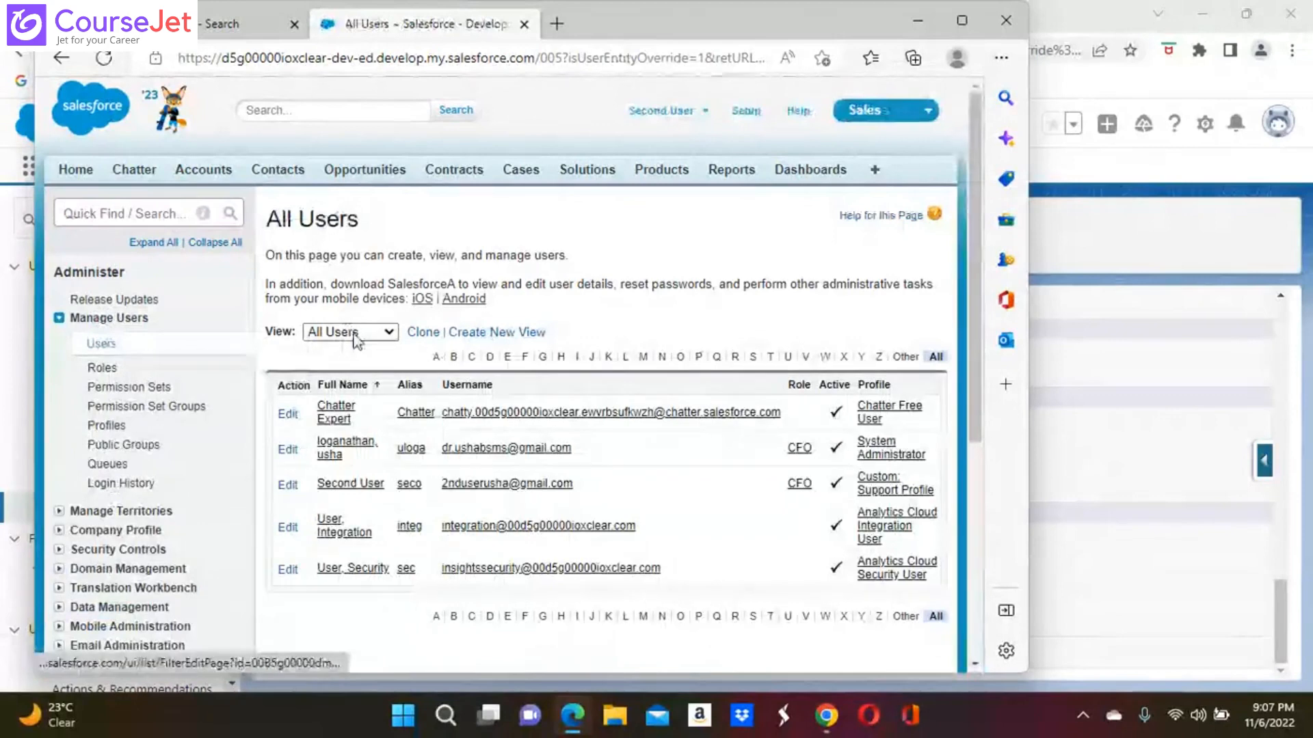
left_click(356, 484)
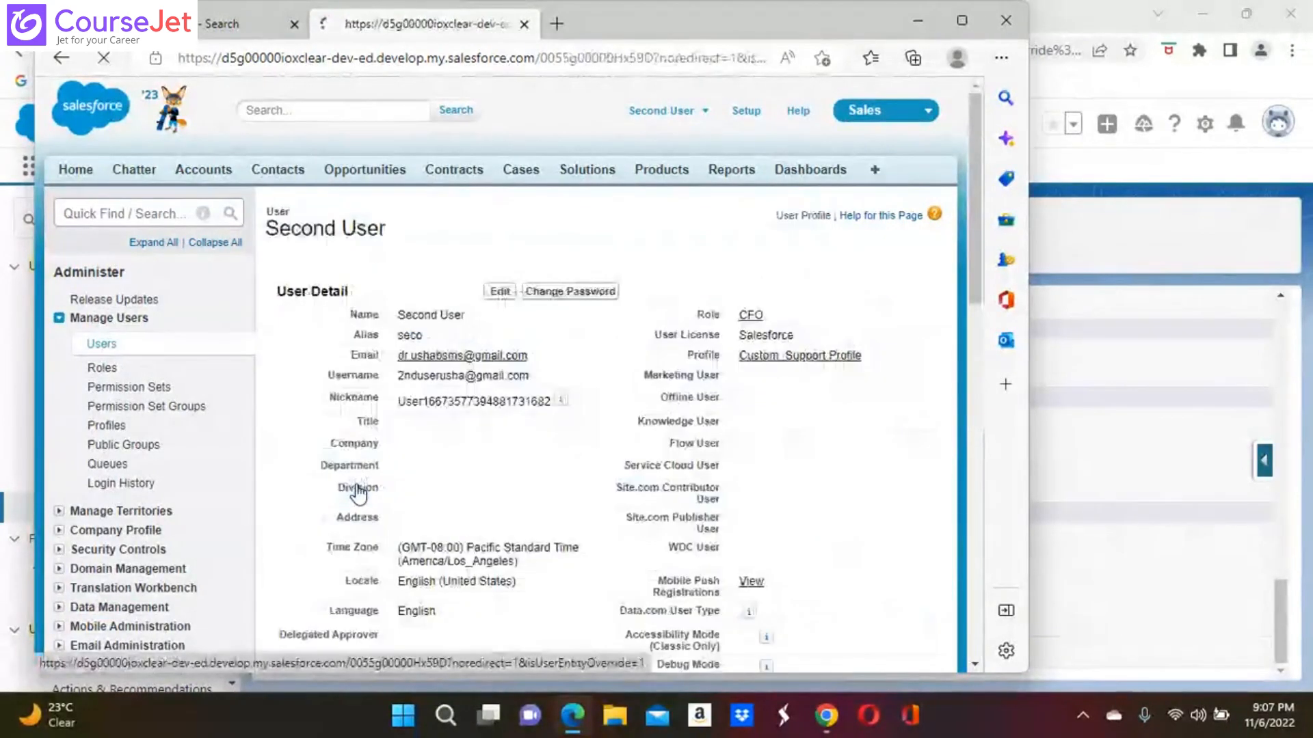
Open the Second User record for editing and go to its Approver Settings
left_click(502, 343)
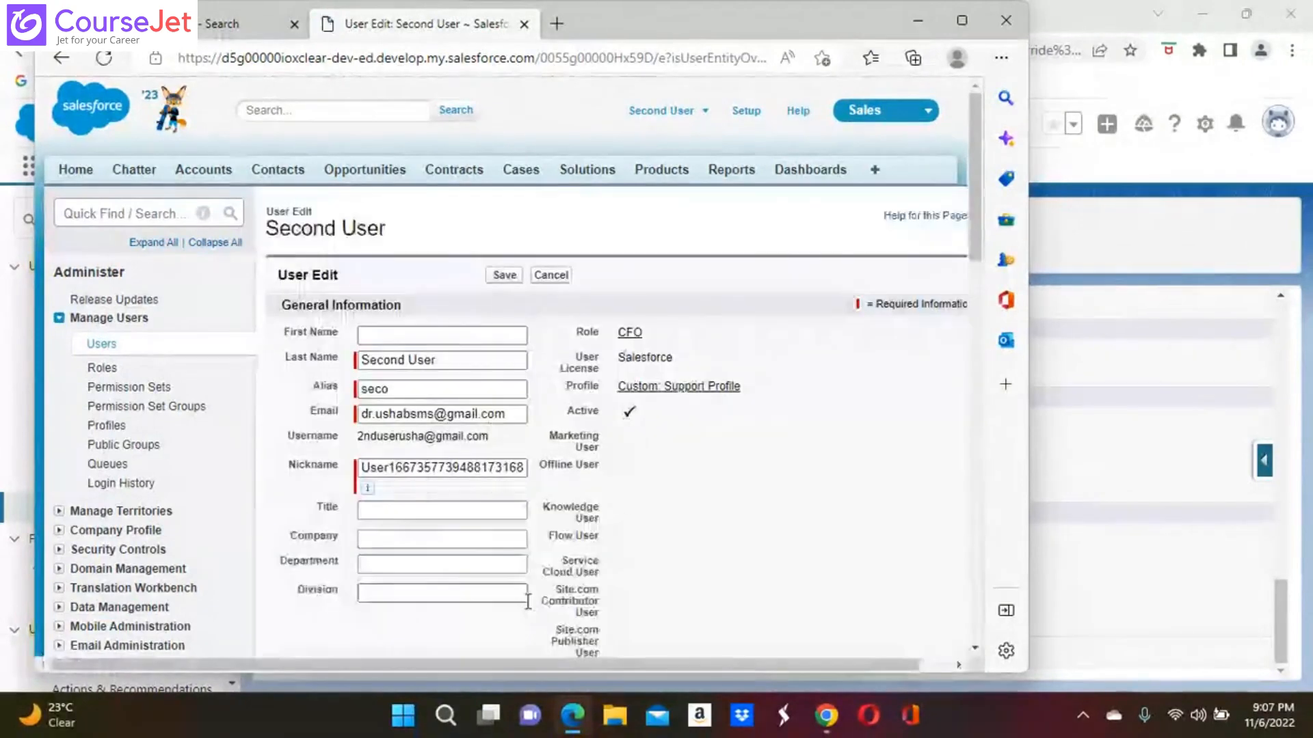
scroll(727, 557, "down", 3)
scroll(615, 369, "down", 15)
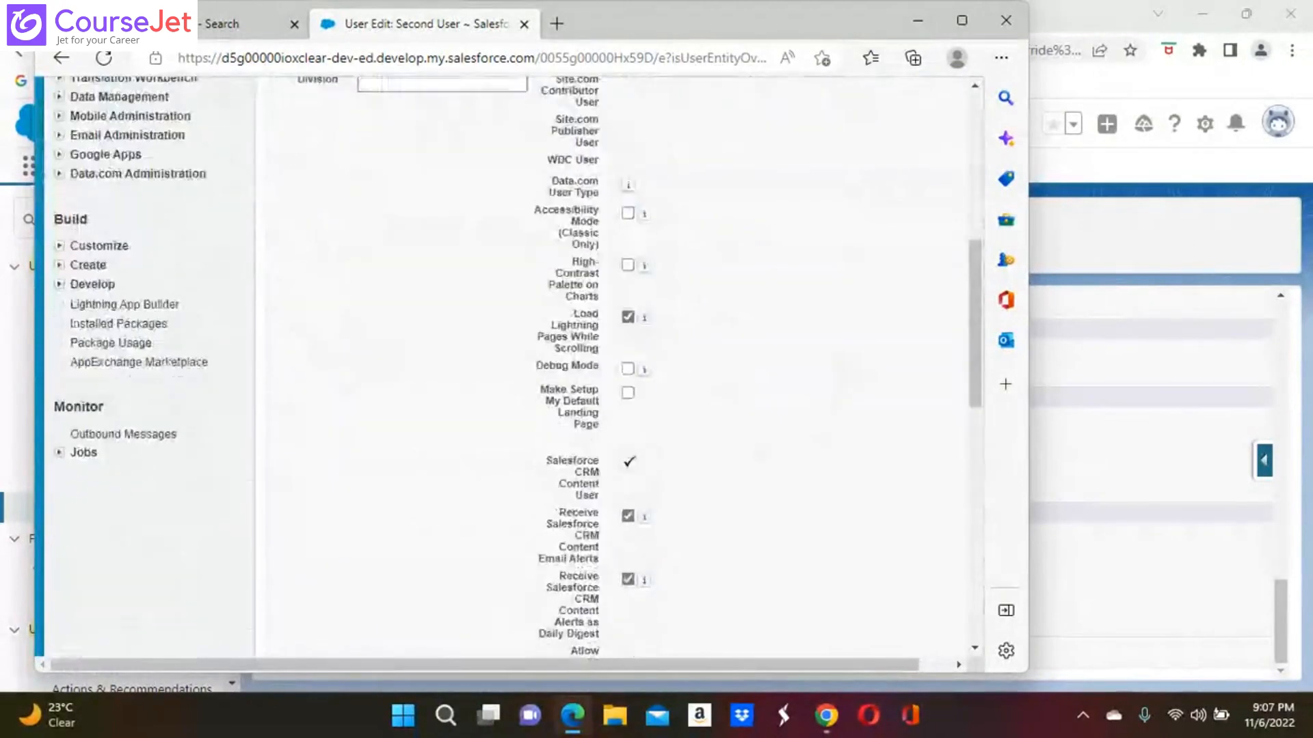
scroll(445, 506, "down", 2)
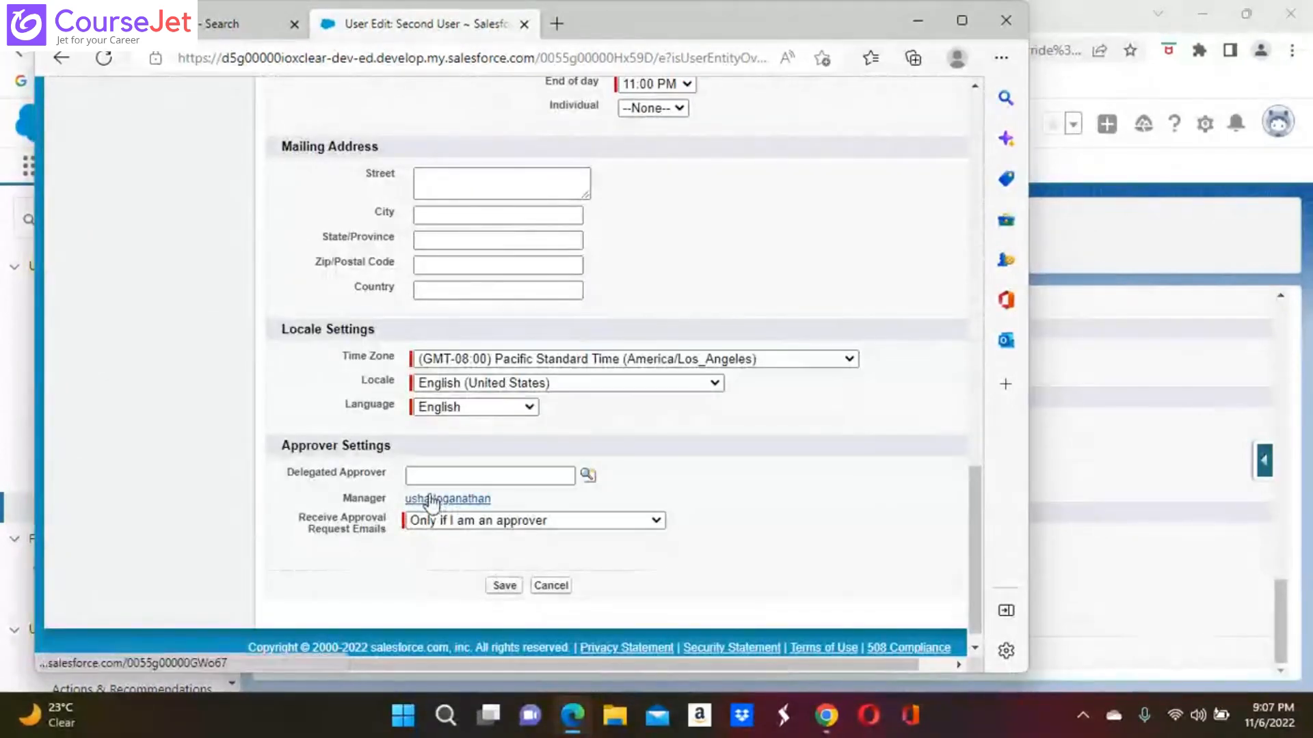
View the profile of the manager named in Approver Settings and return to the user edit form
left_click(477, 505)
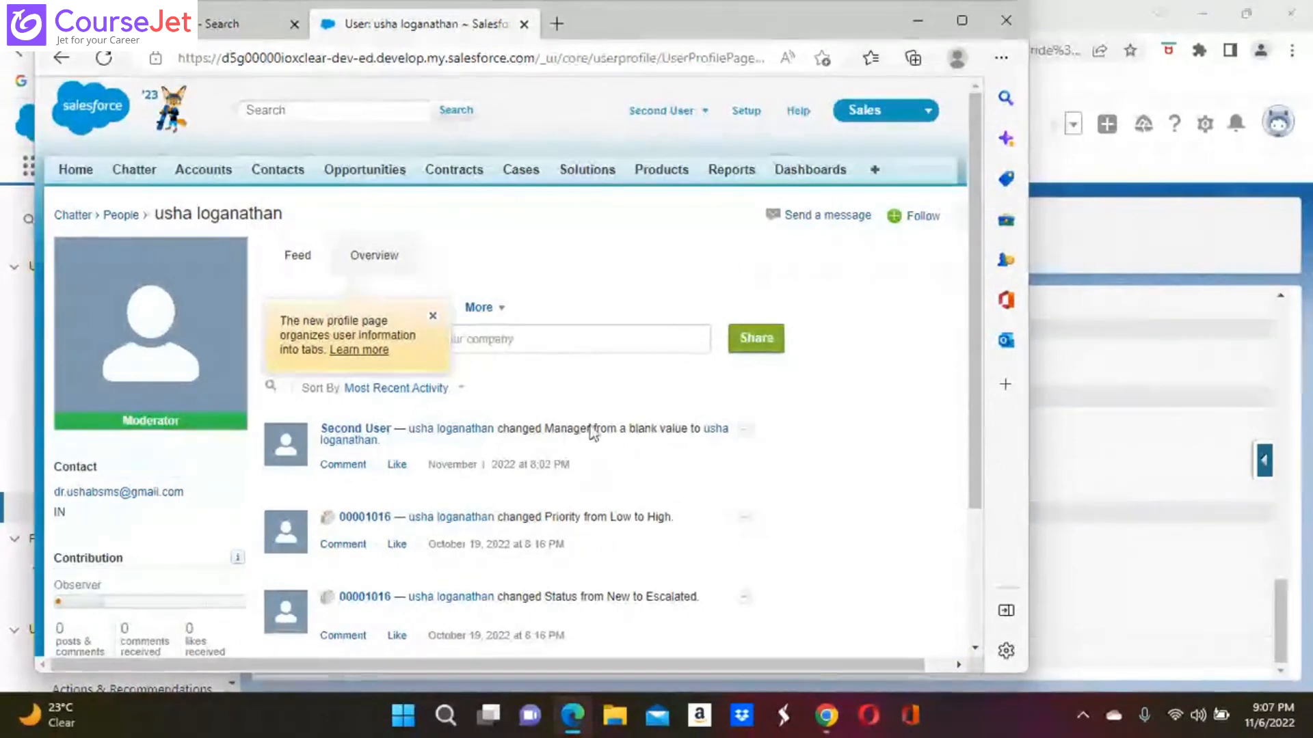
scroll(597, 437, "down", 3)
scroll(505, 369, "up", 3)
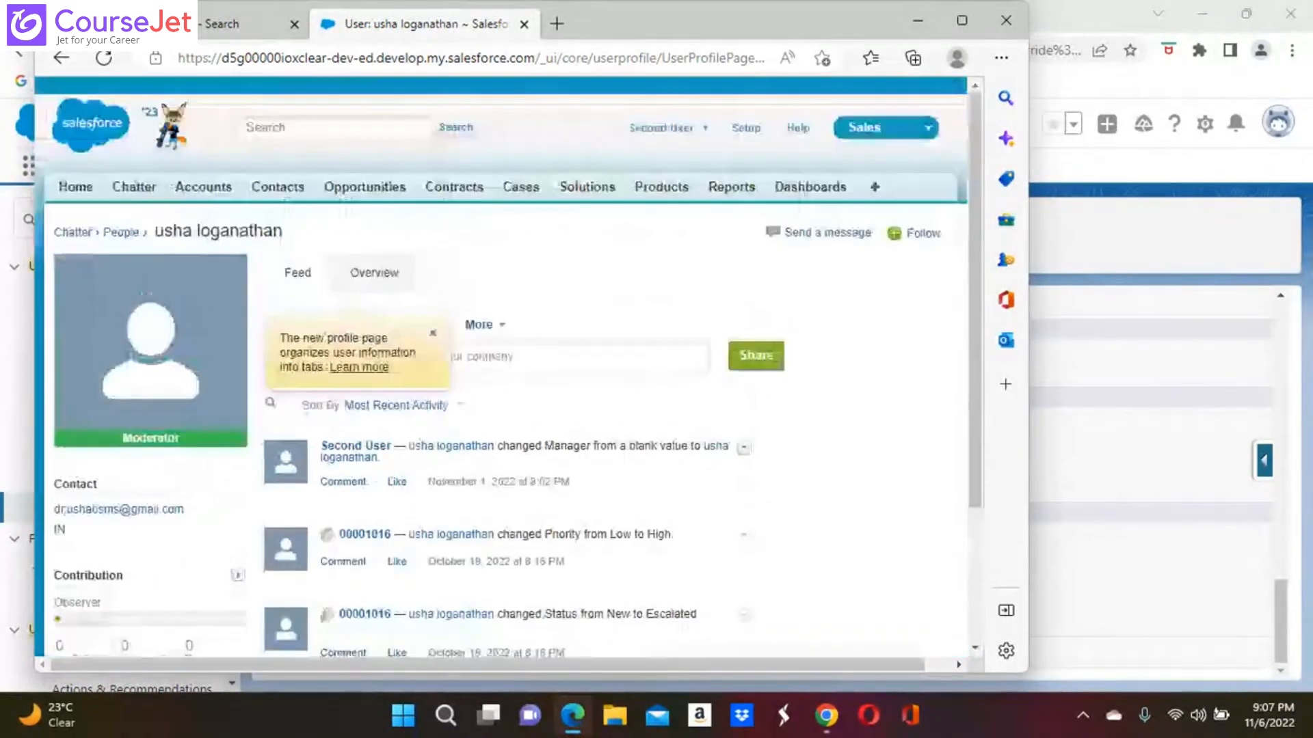
left_click(61, 58)
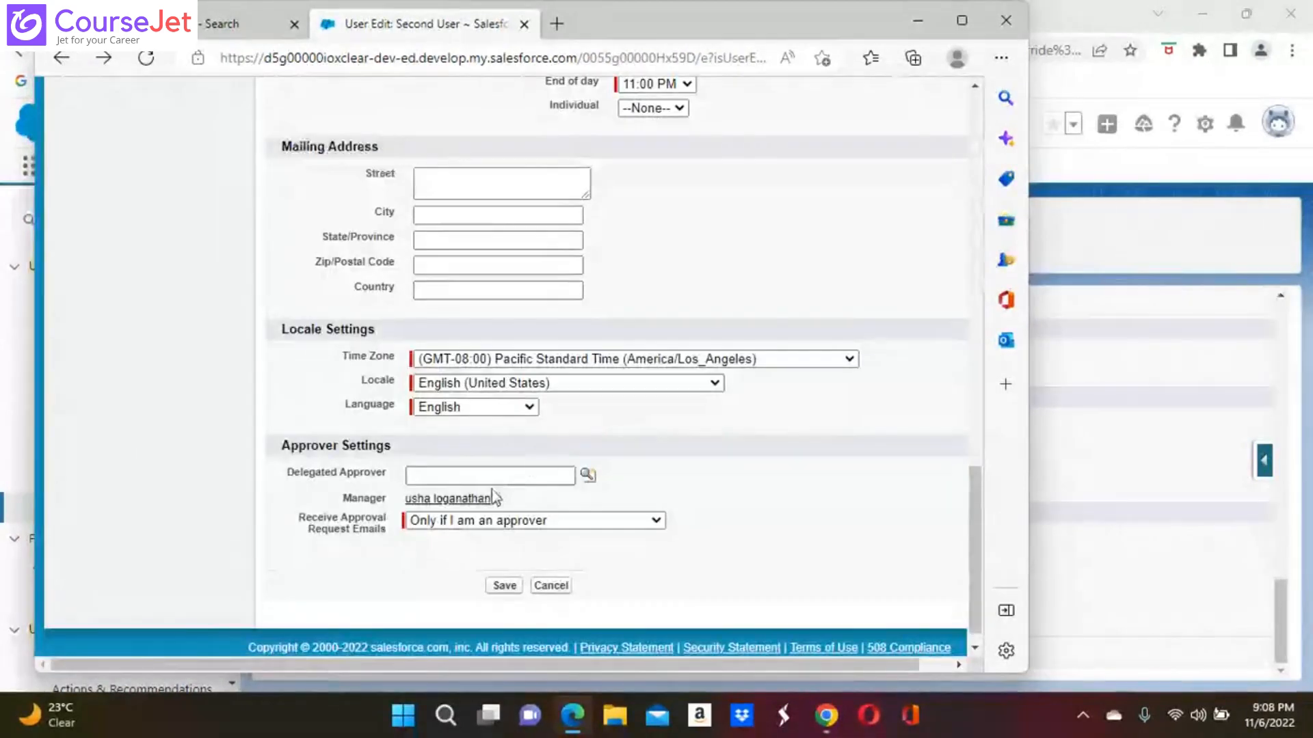
Reopen the manager's profile, dismiss the new profile page tip, and go back to Second User's edit form
mouse_move(436, 503)
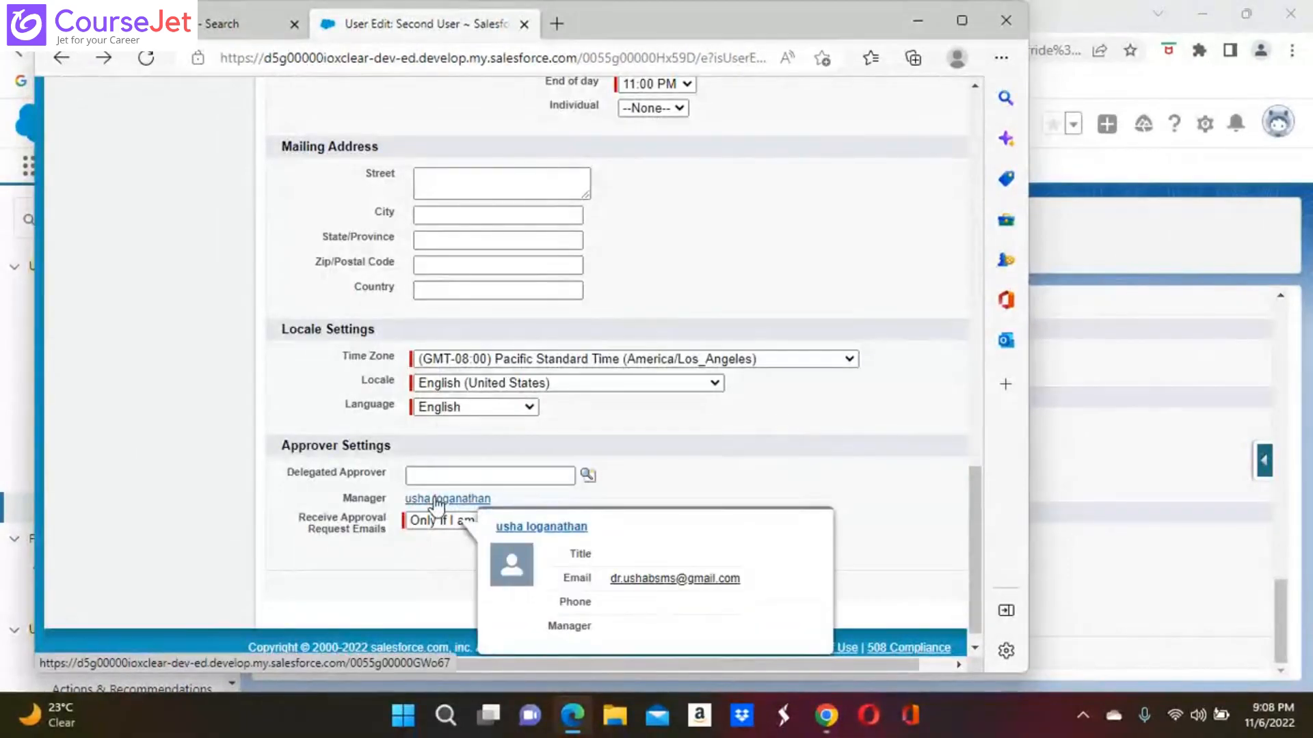
left_click(435, 499)
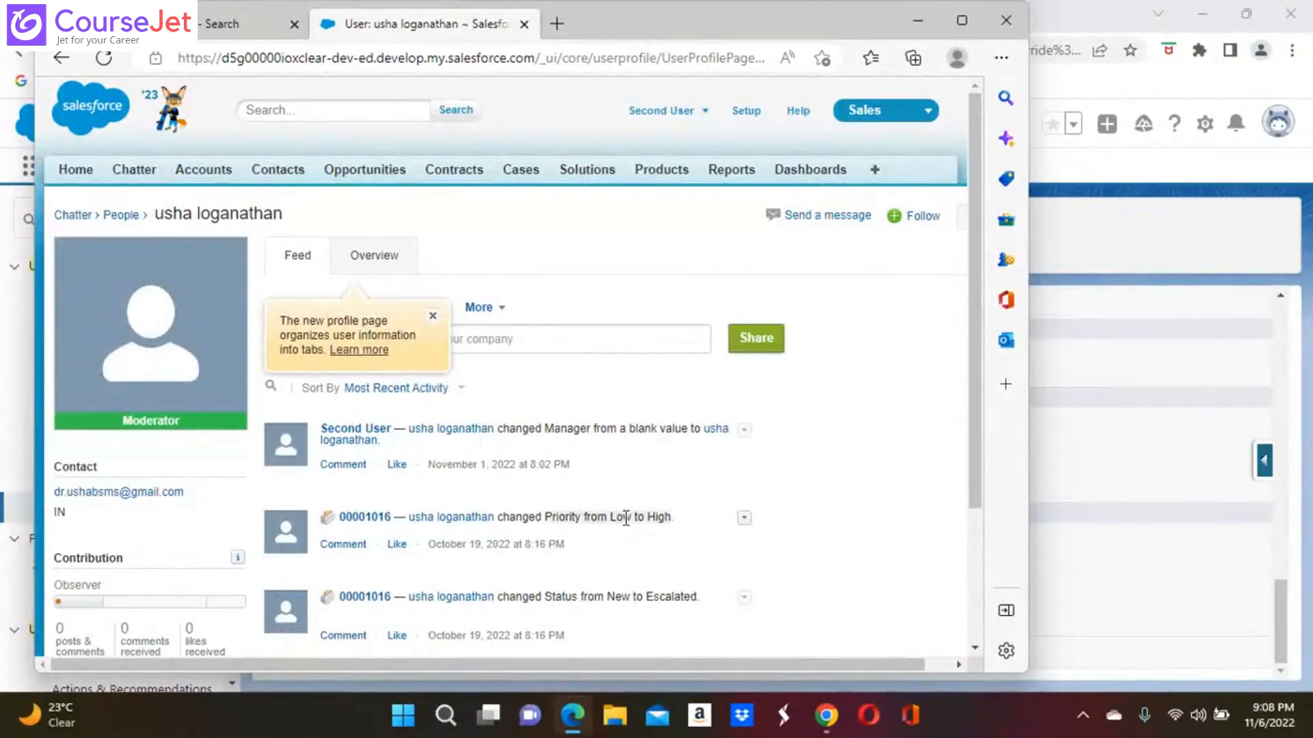
scroll(625, 517, "down", 3)
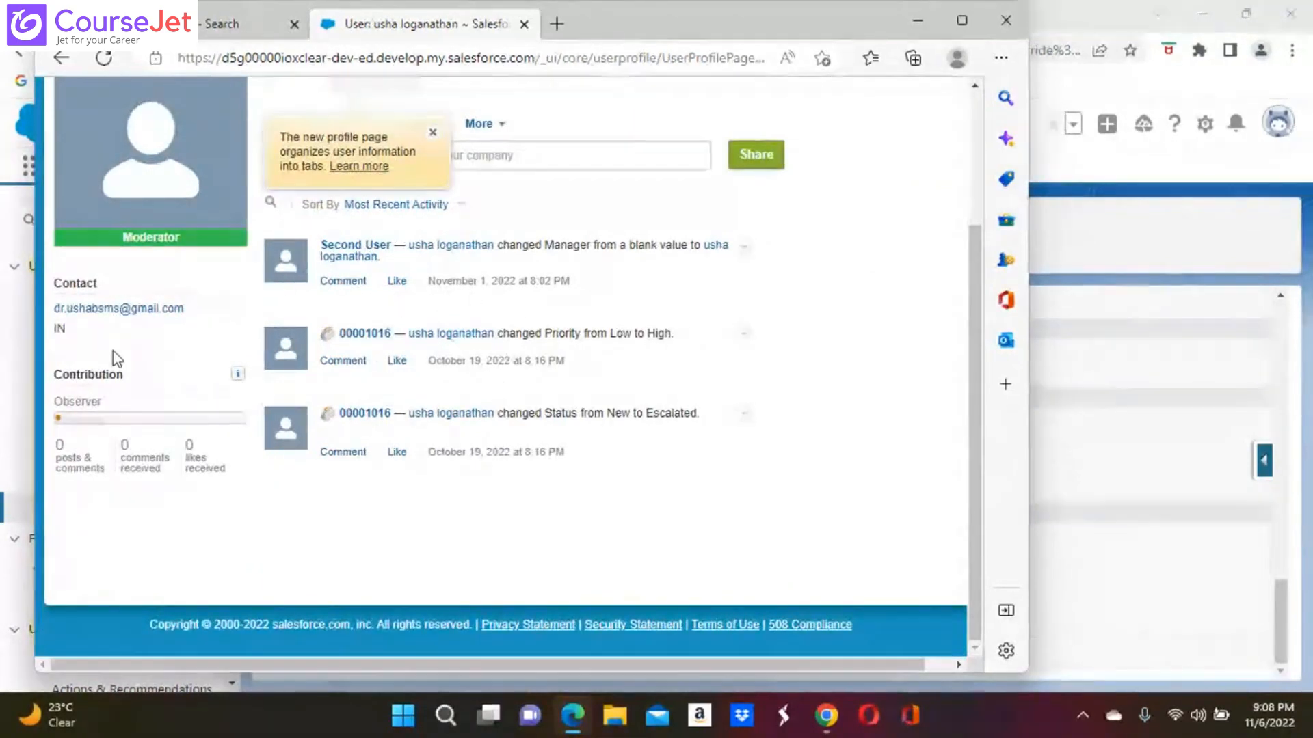
left_click(432, 133)
scroll(433, 132, "up", 3)
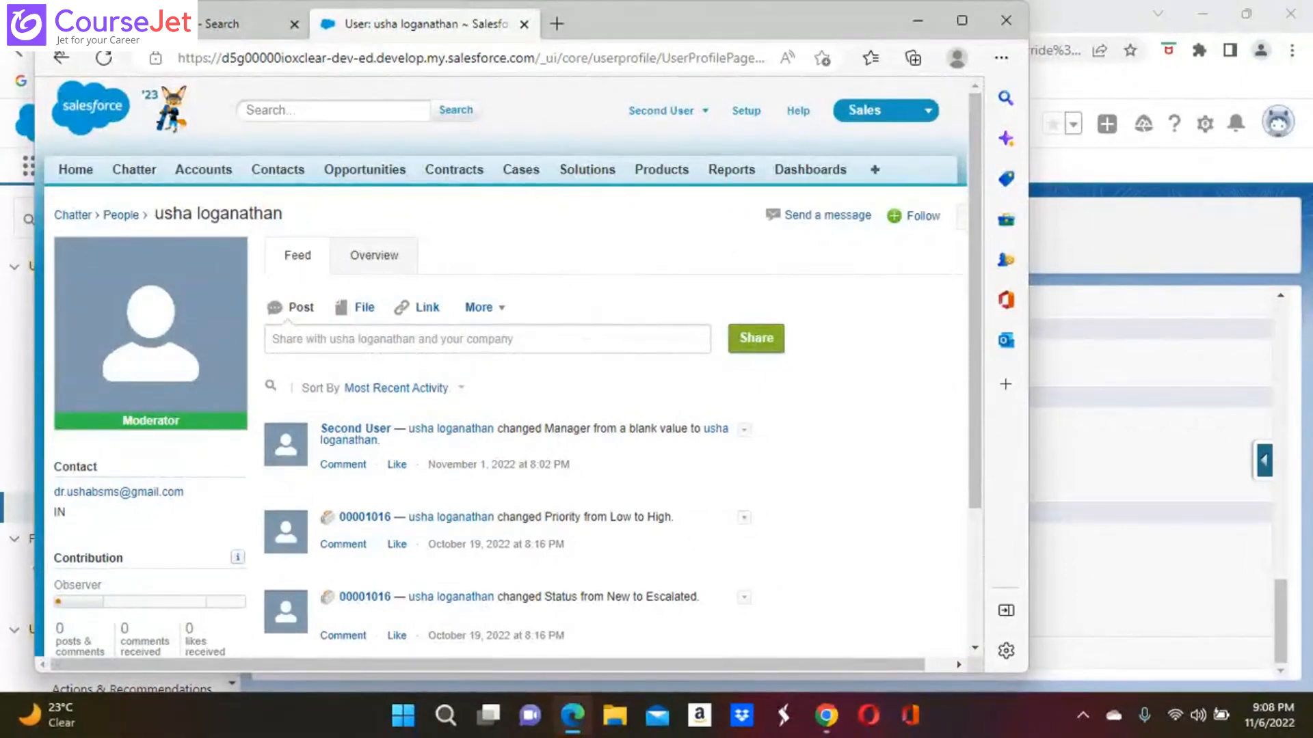
left_click(60, 62)
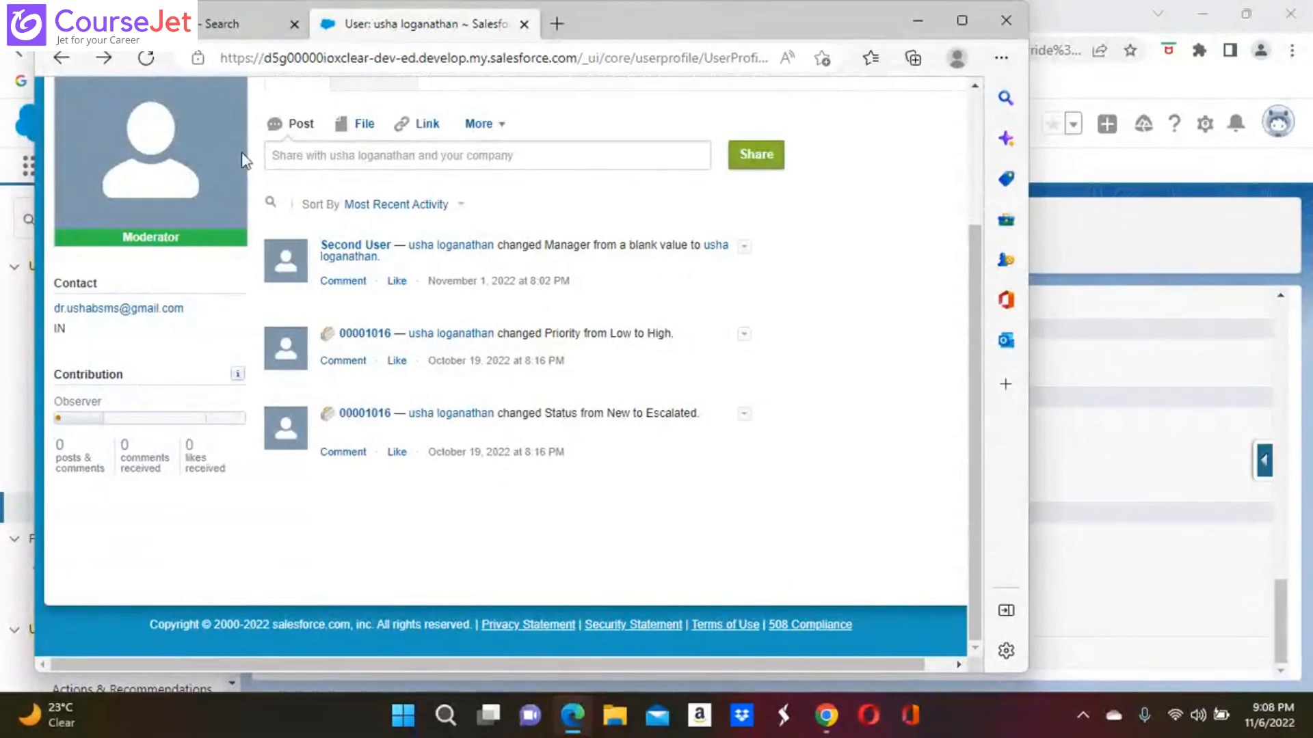
left_click(58, 61)
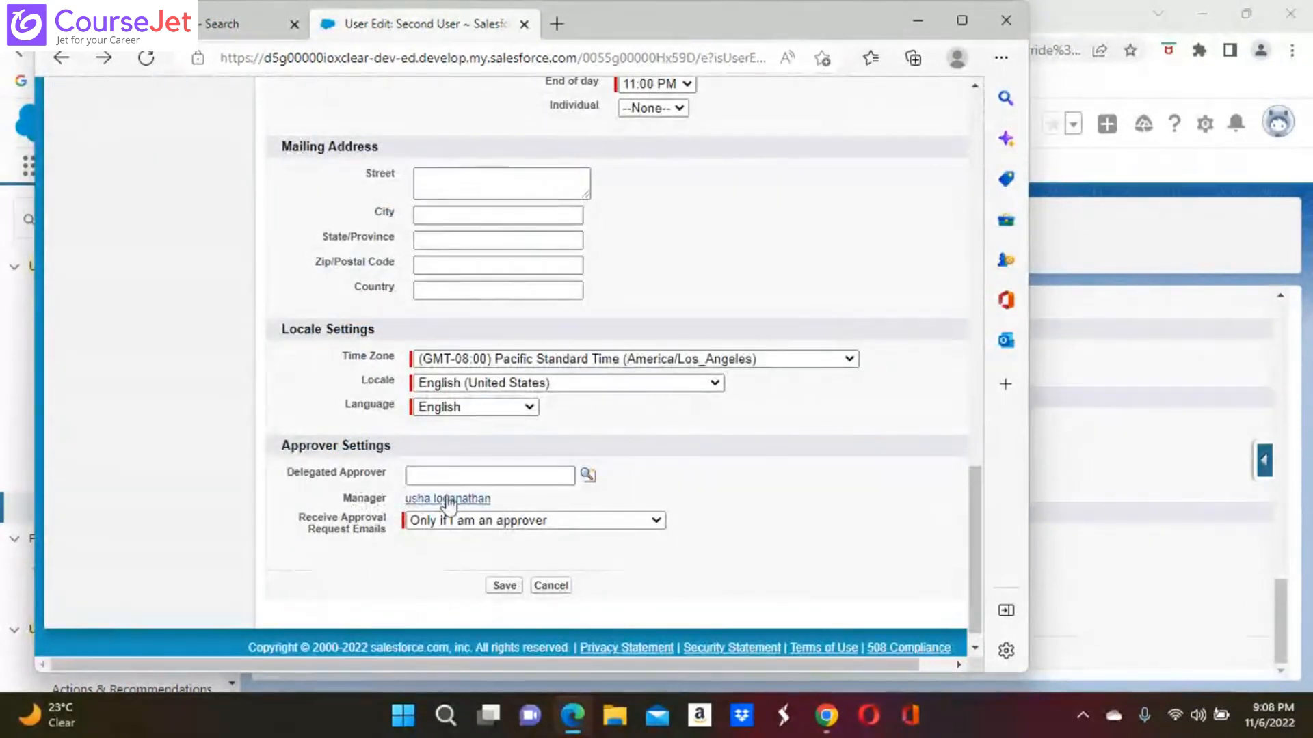
Switch to Google Chrome, leave the open edit form for the Users list, and open the Second User record
mouse_move(482, 507)
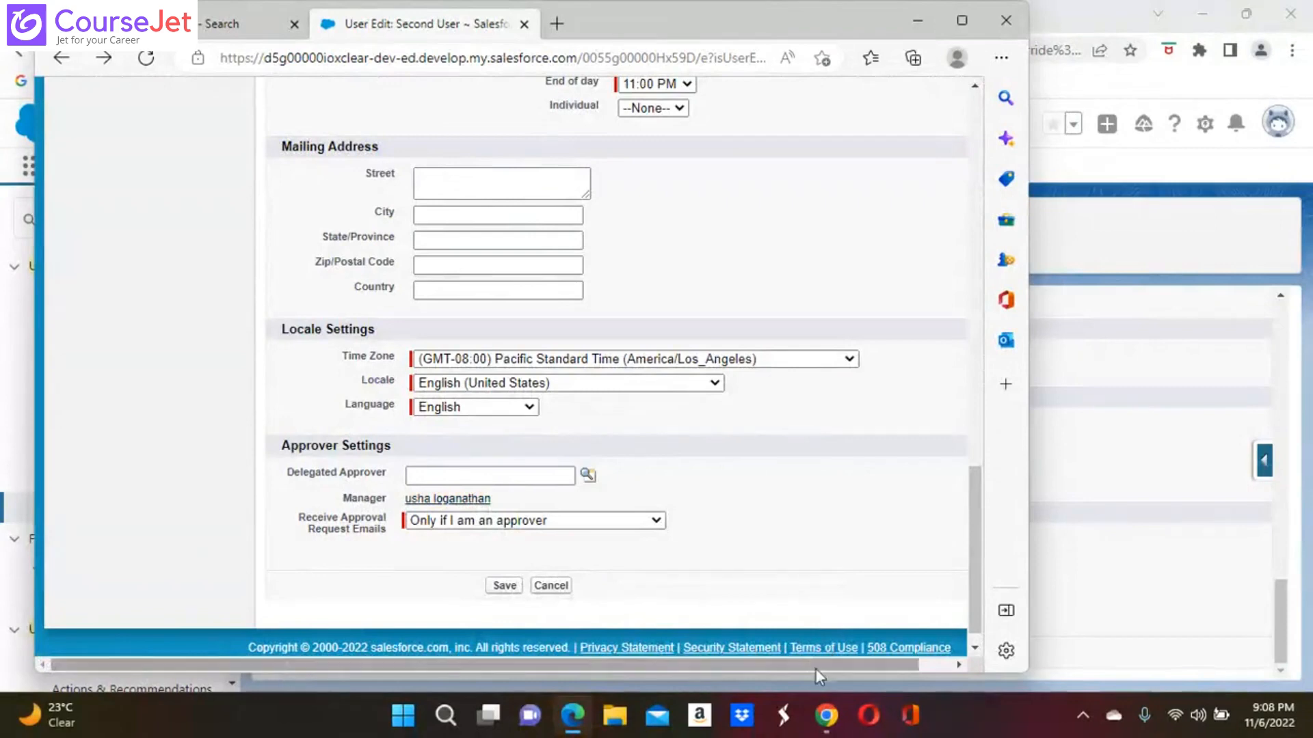
left_click(825, 717)
mouse_move(825, 716)
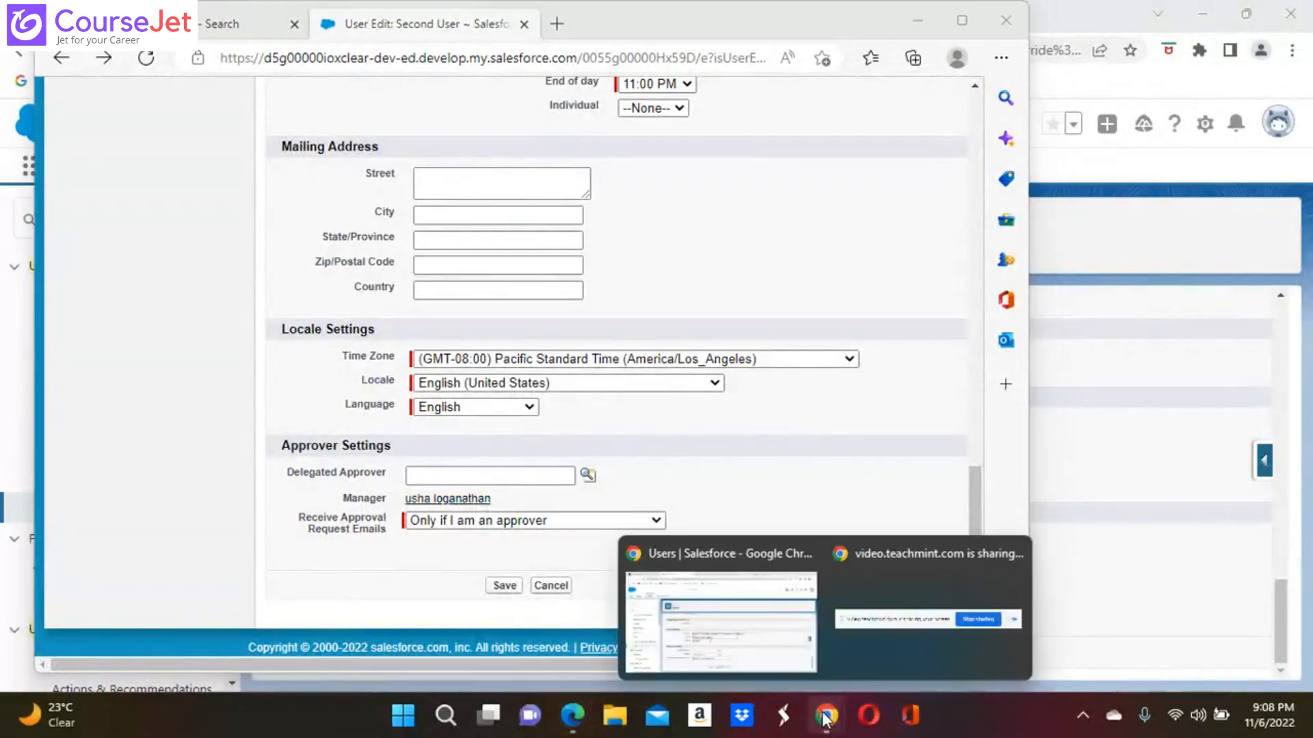
left_click(741, 624)
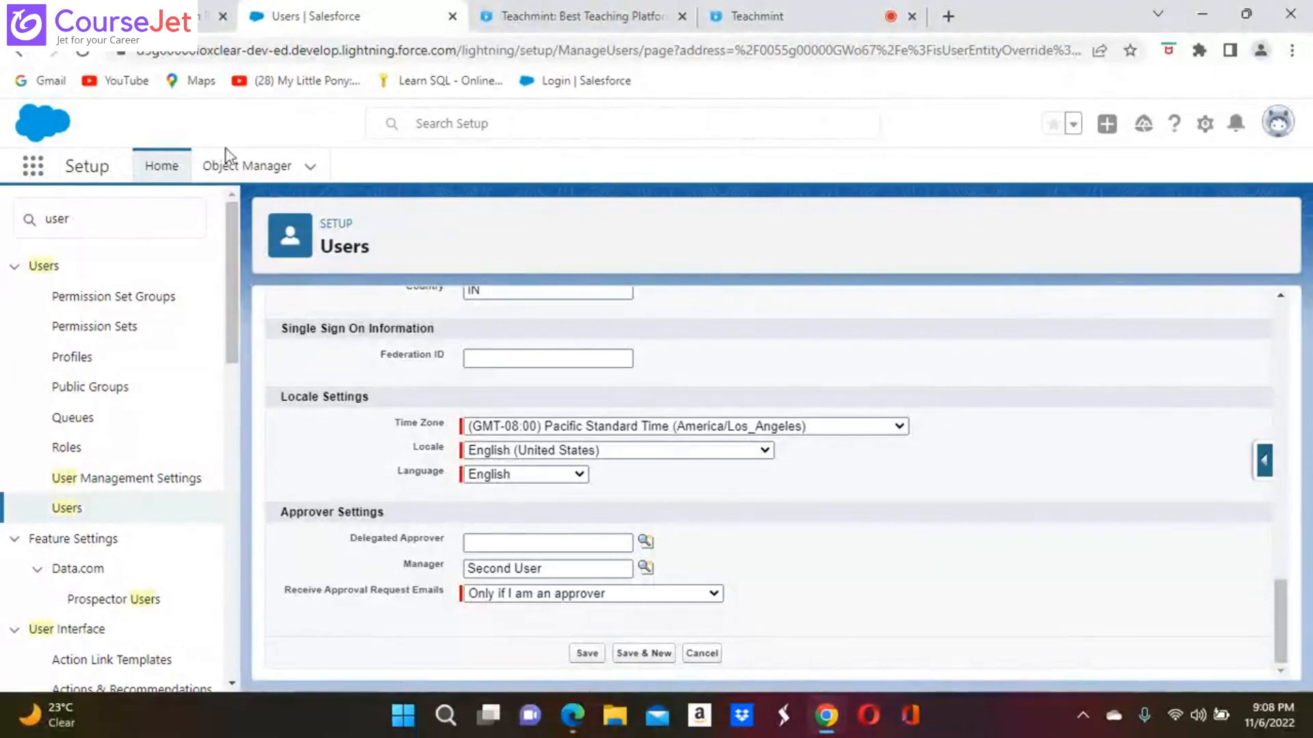
left_click(68, 512)
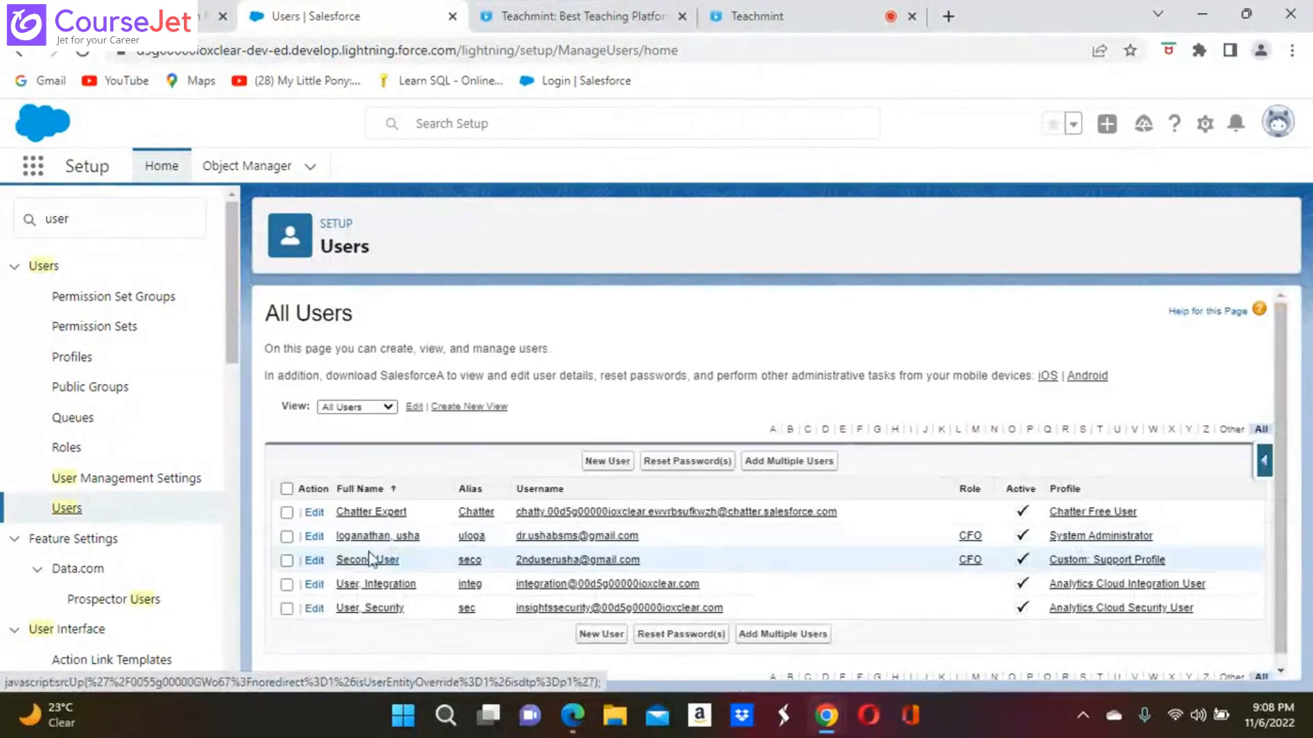
left_click(368, 561)
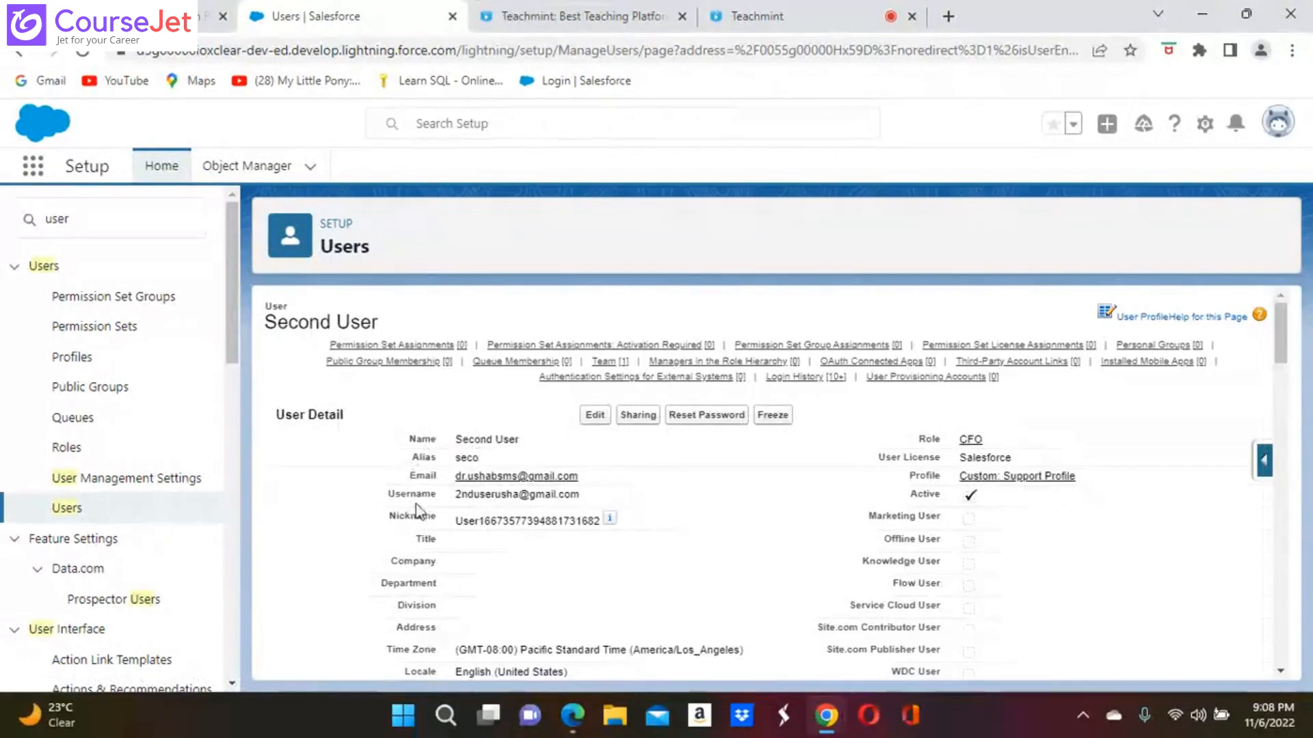
Review Second User's details, including the manager, and open the record for editing at Approver Settings
scroll(418, 511, "down", 3)
scroll(782, 493, "down", 3)
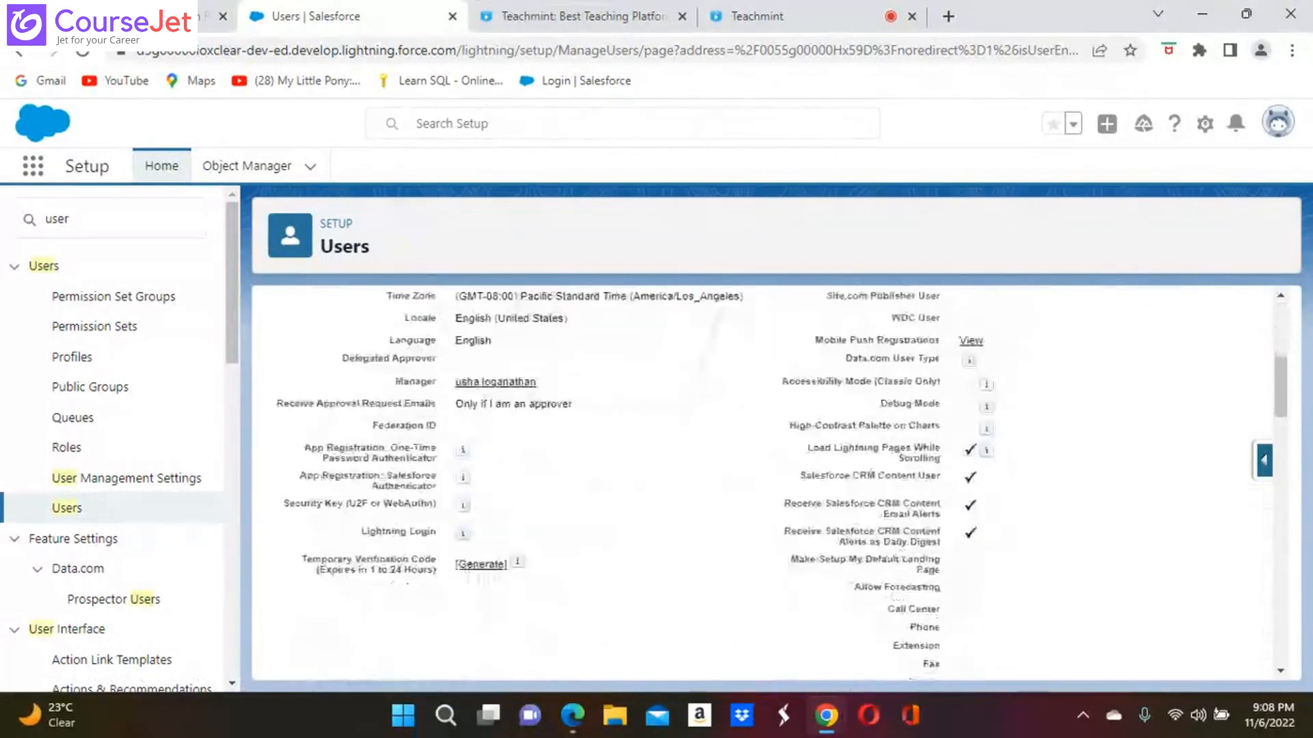
scroll(781, 493, "up", 5)
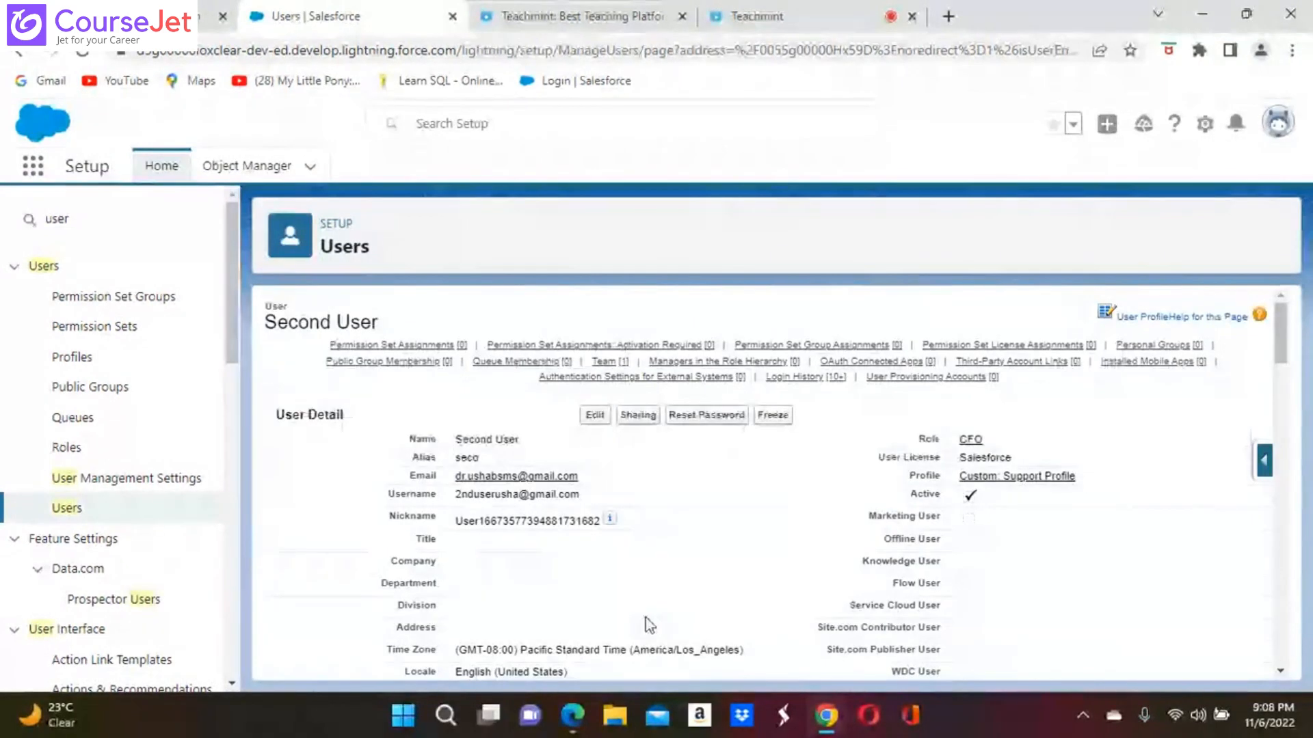
left_click(594, 417)
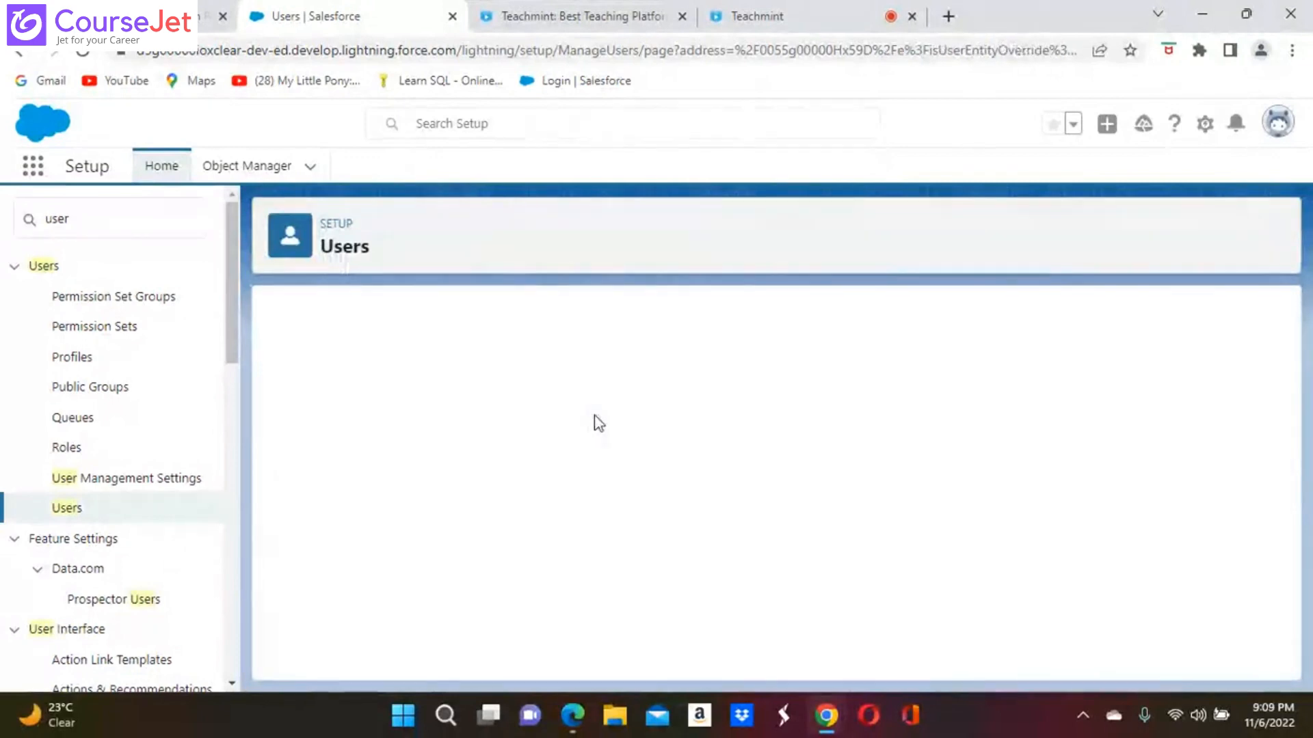
scroll(595, 417, "down", 3)
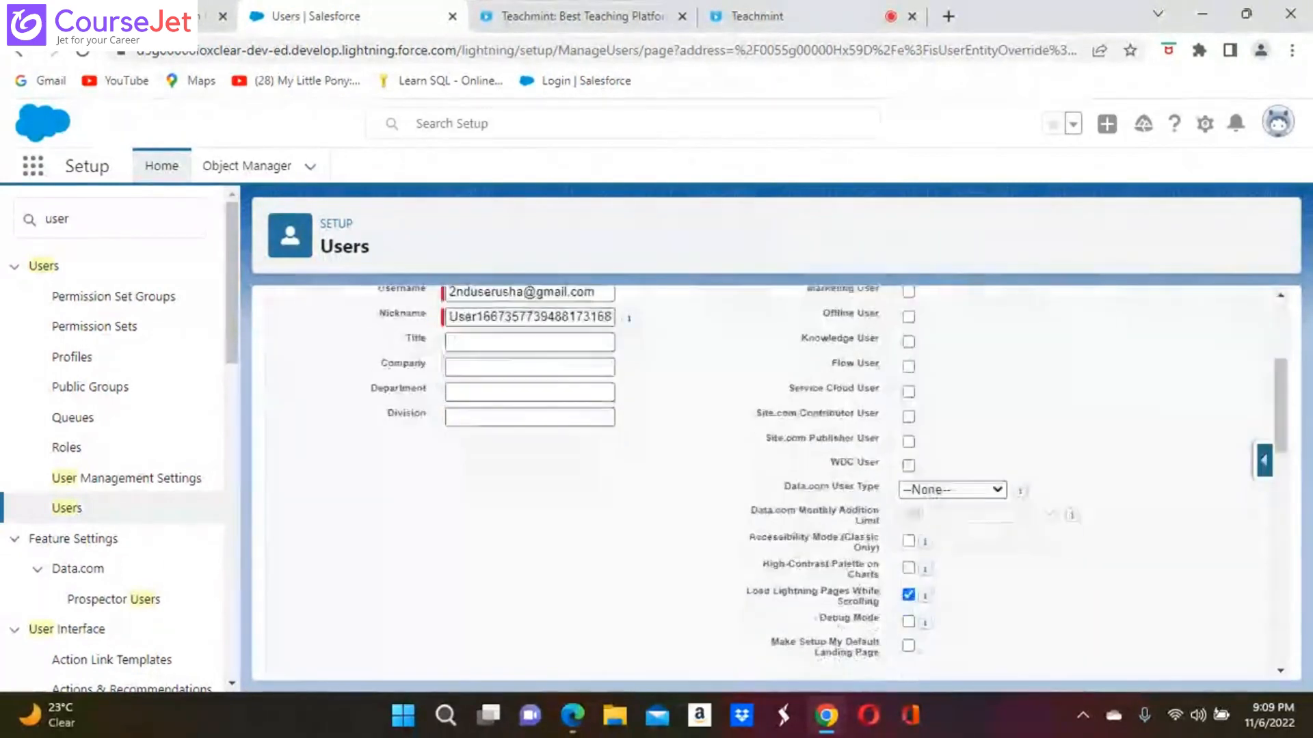
scroll(595, 417, "up", 2)
scroll(769, 478, "down", 15)
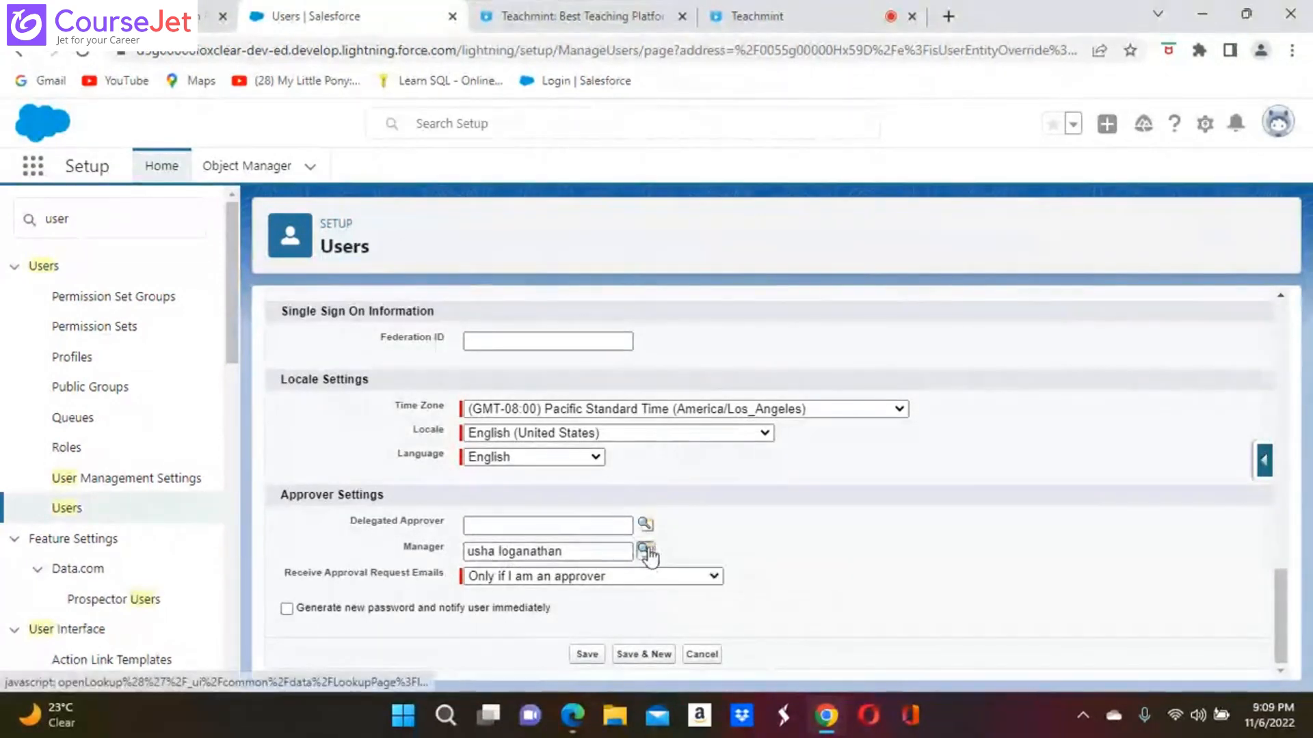
Open the Manager lookup, search for the manager's name already filled in, and close it without selecting a user
left_click(645, 551)
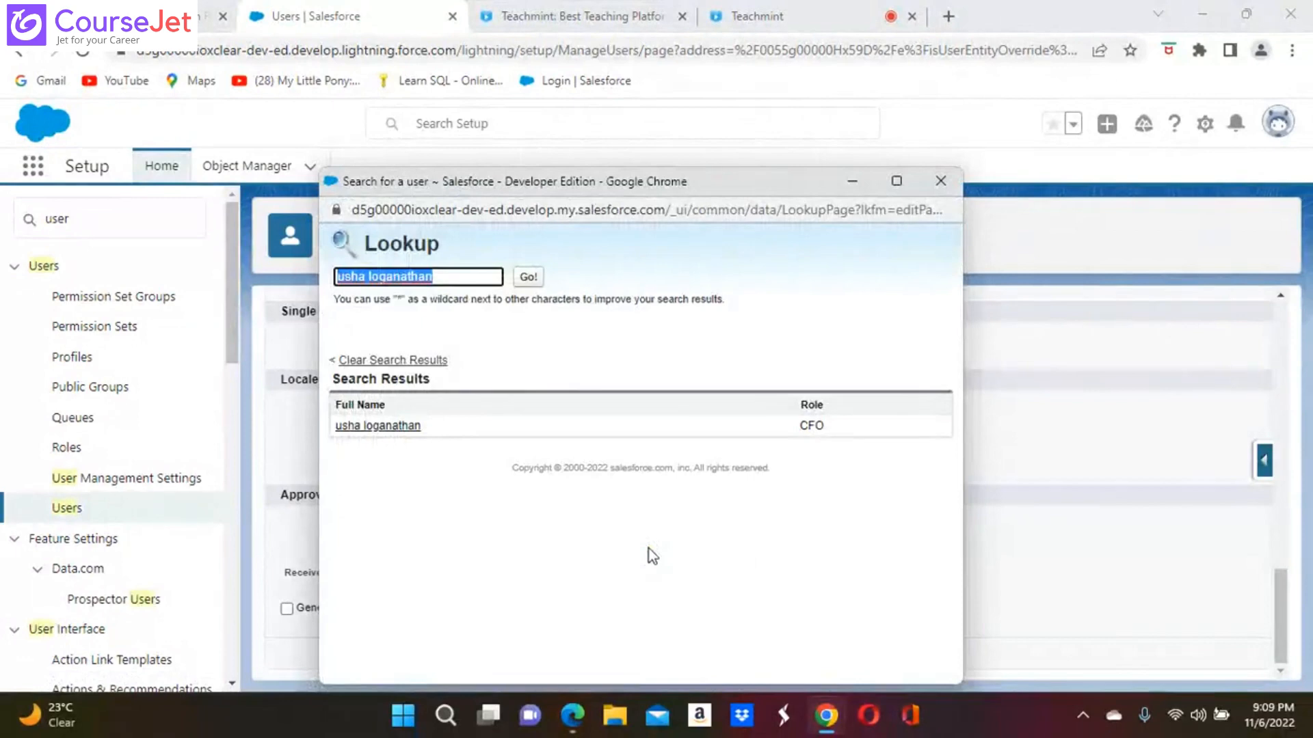
left_click(528, 278)
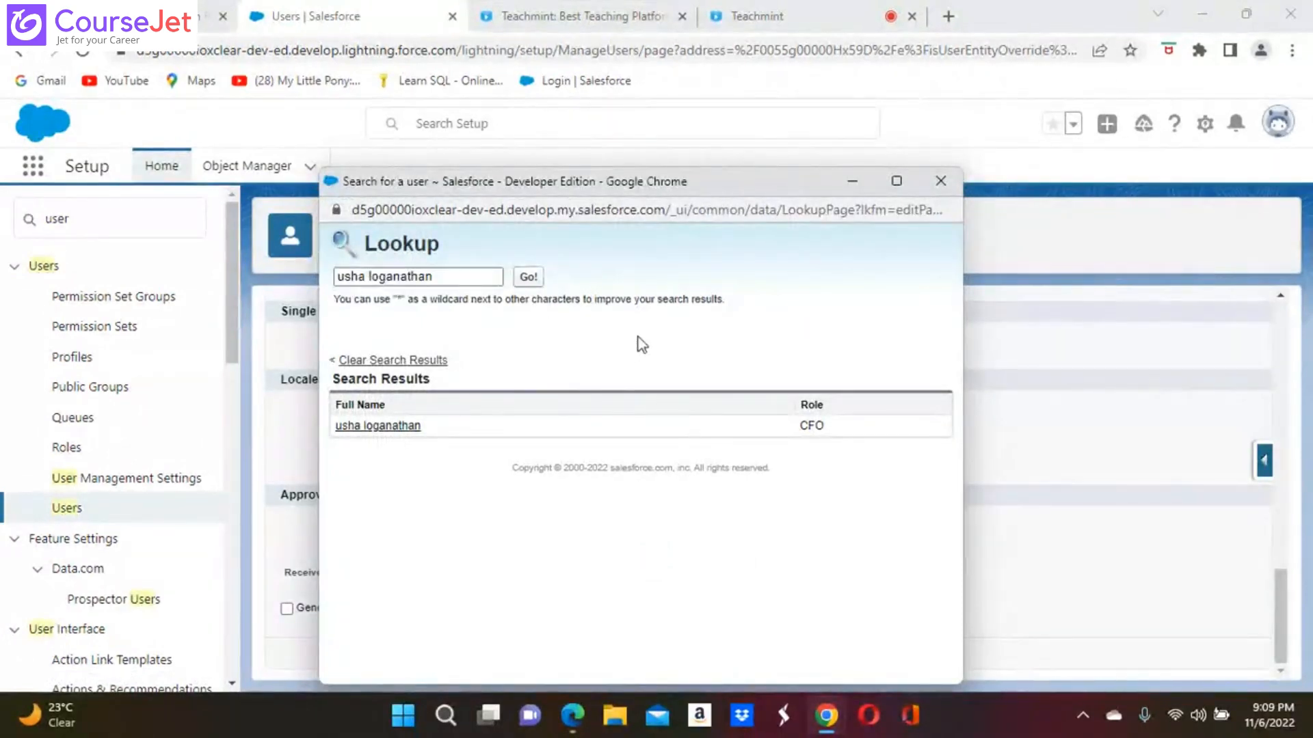
left_click(940, 183)
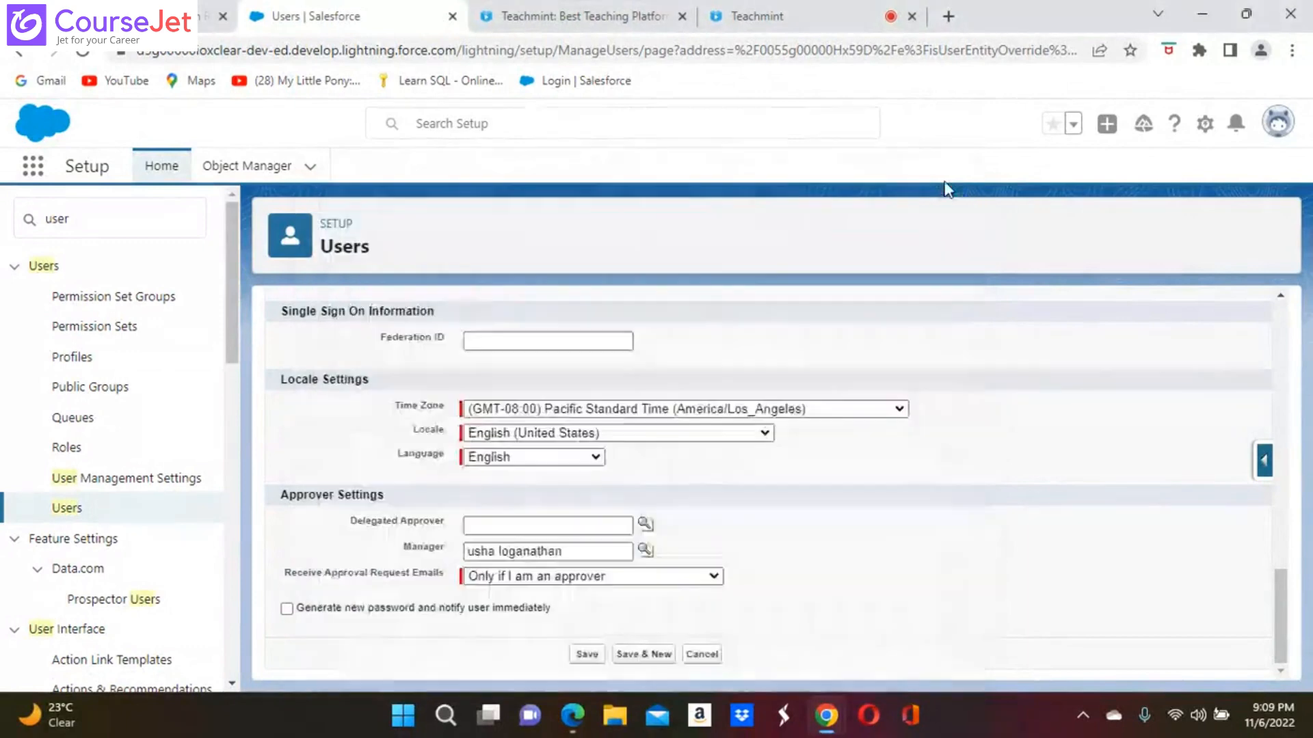
Clear the Manager field in Second User's Approver Settings and save the record
left_click(574, 547)
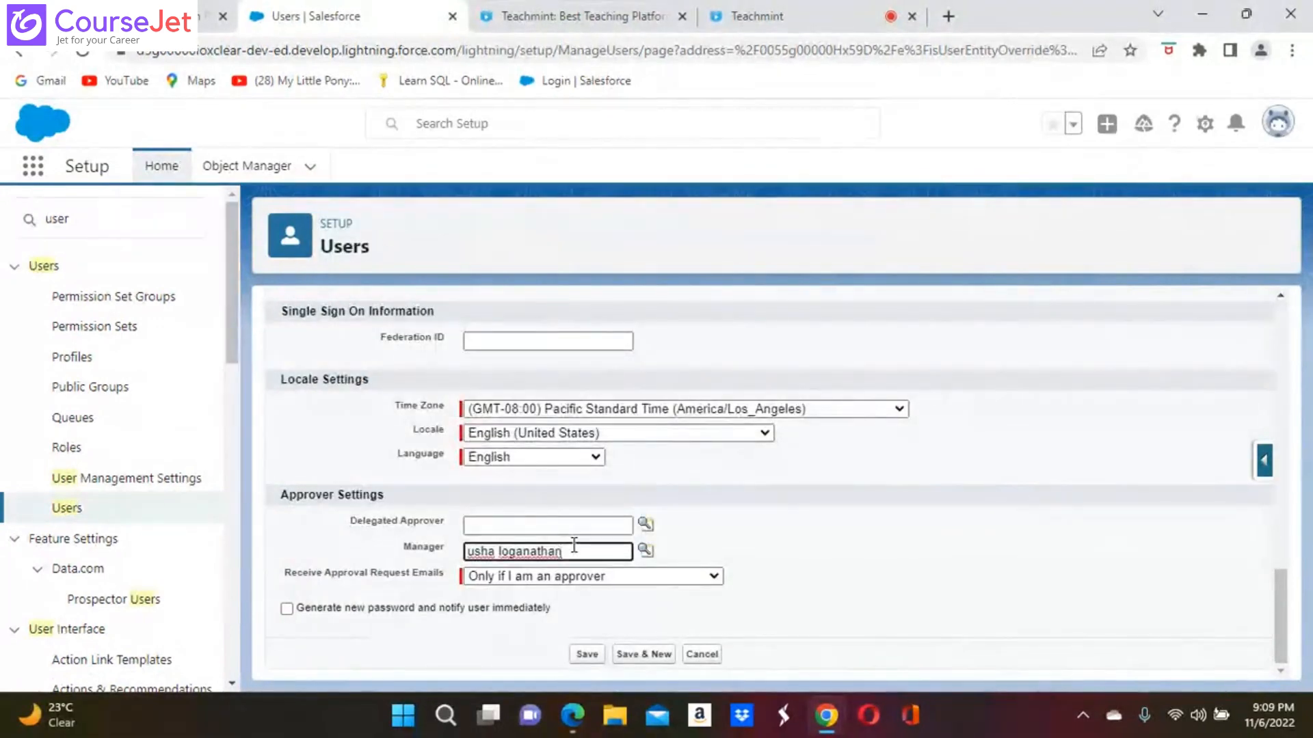
key("BackSpace")
key("BackSpace")
key("BackSpace")
key("BackSpace")
key("BackSpace")
key("BackSpace")
key("BackSpace")
key("BackSpace")
key("BackSpace")
key("BackSpace")
key("BackSpace")
key("BackSpace")
key("BackSpace")
key("BackSpace")
key("BackSpace")
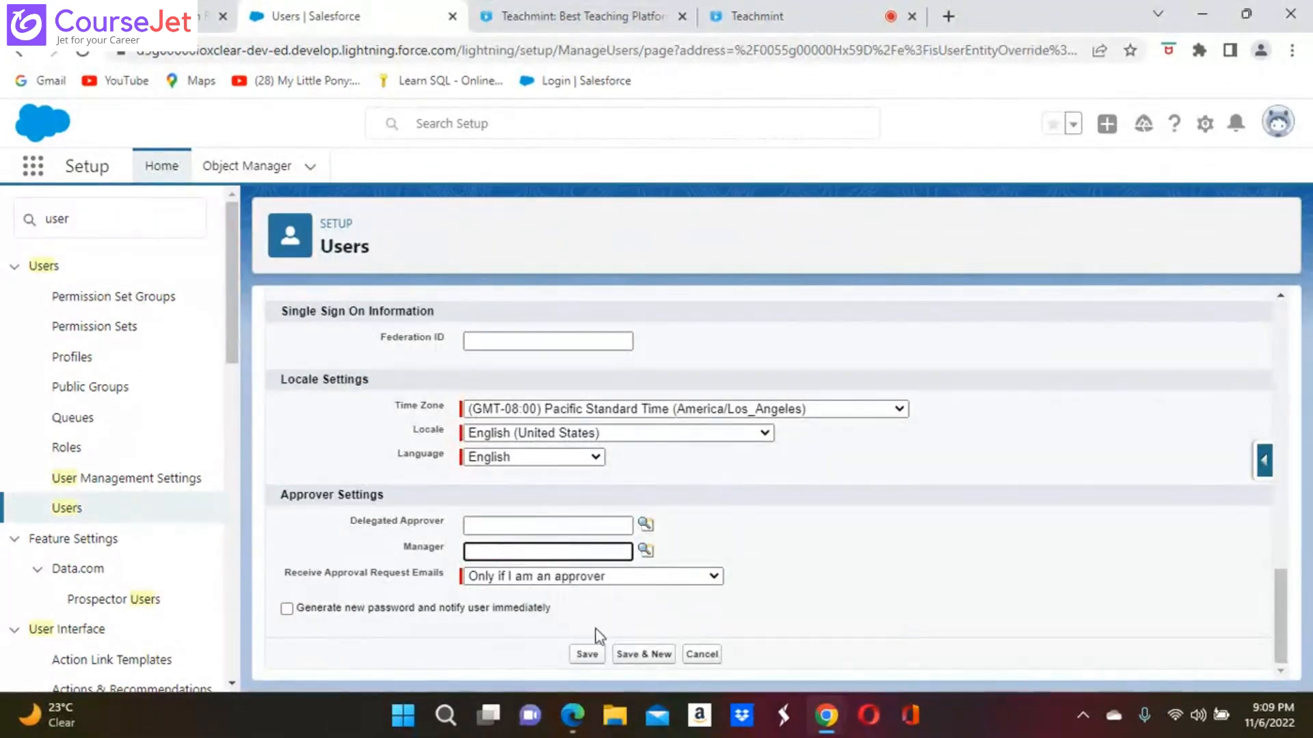
left_click(590, 657)
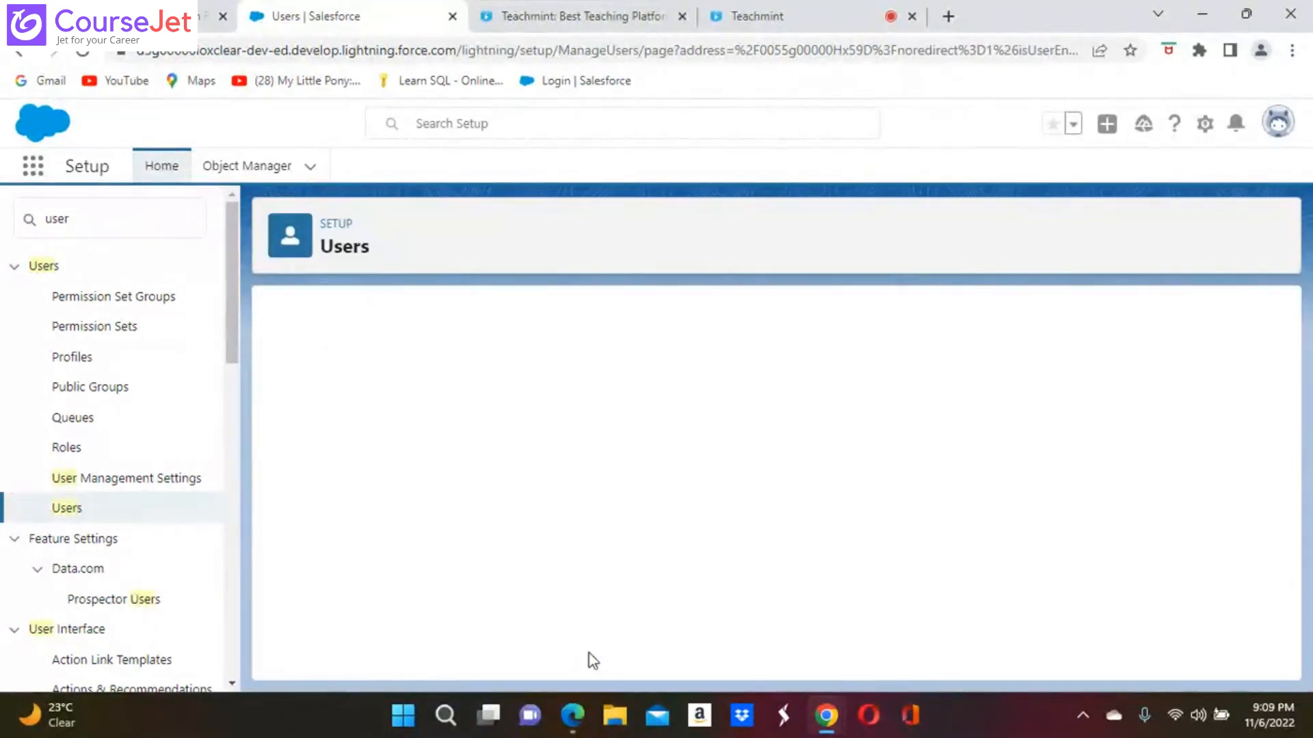
Return to the Users list and open the System Administrator user's record for editing at Approver Settings
left_click(67, 508)
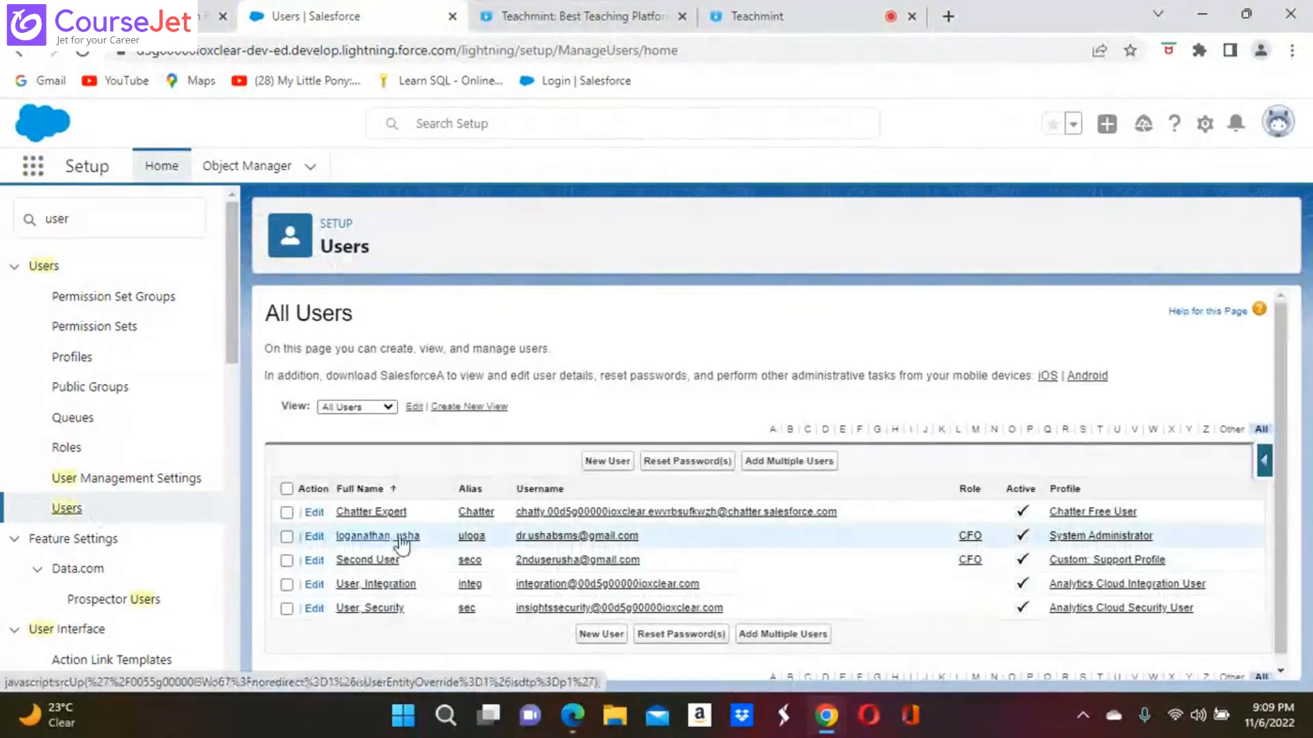
left_click(402, 538)
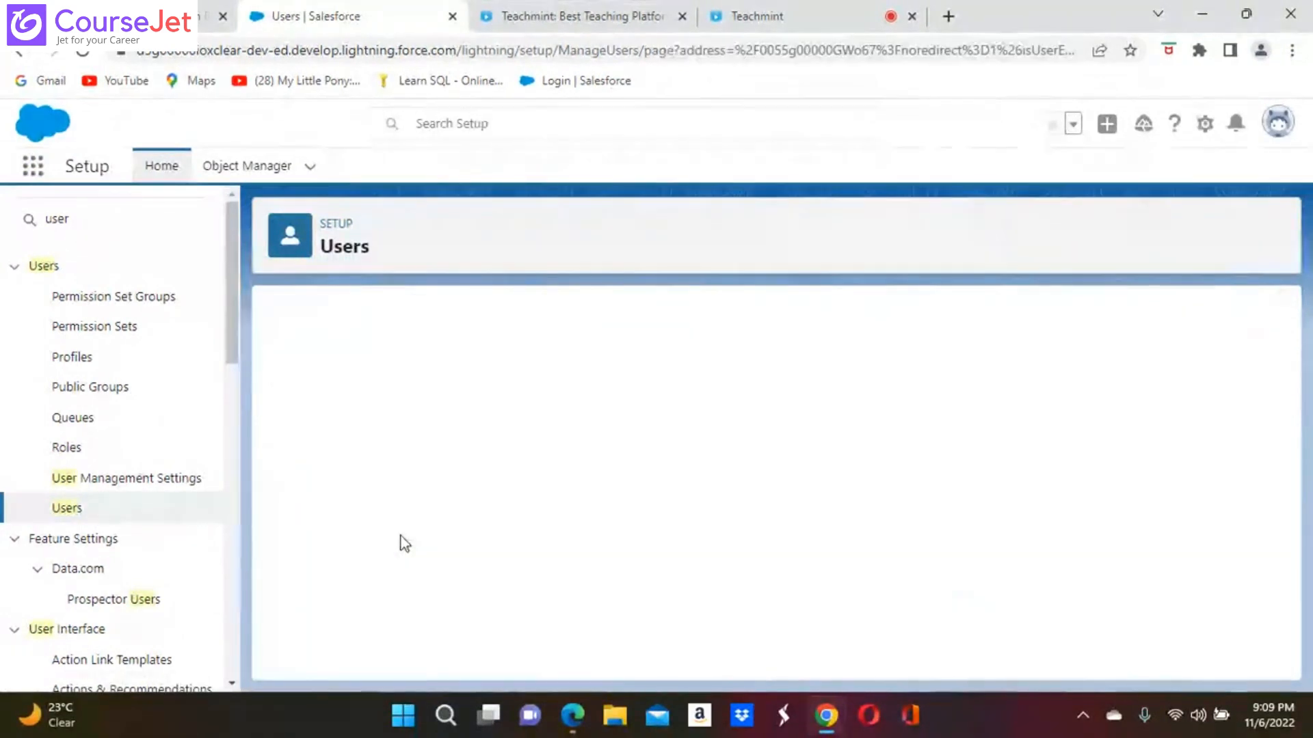
scroll(667, 519, "down", 1)
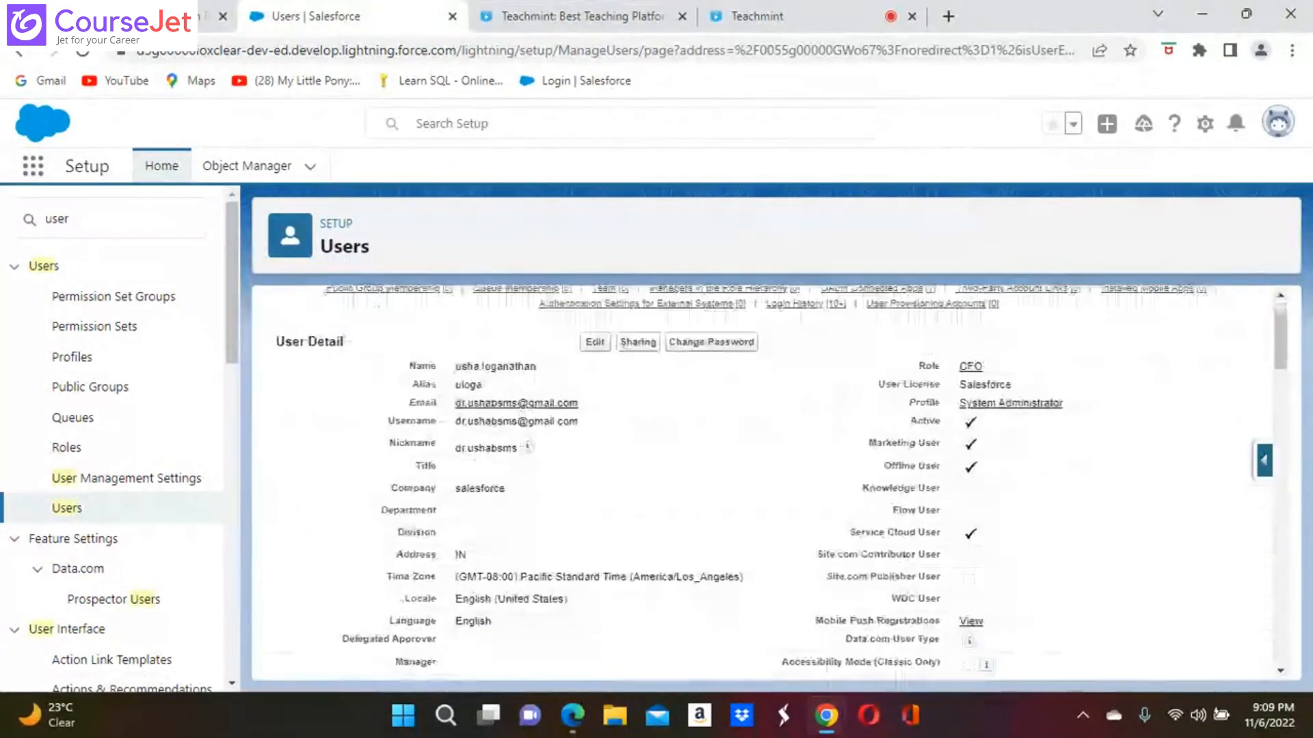
left_click(595, 339)
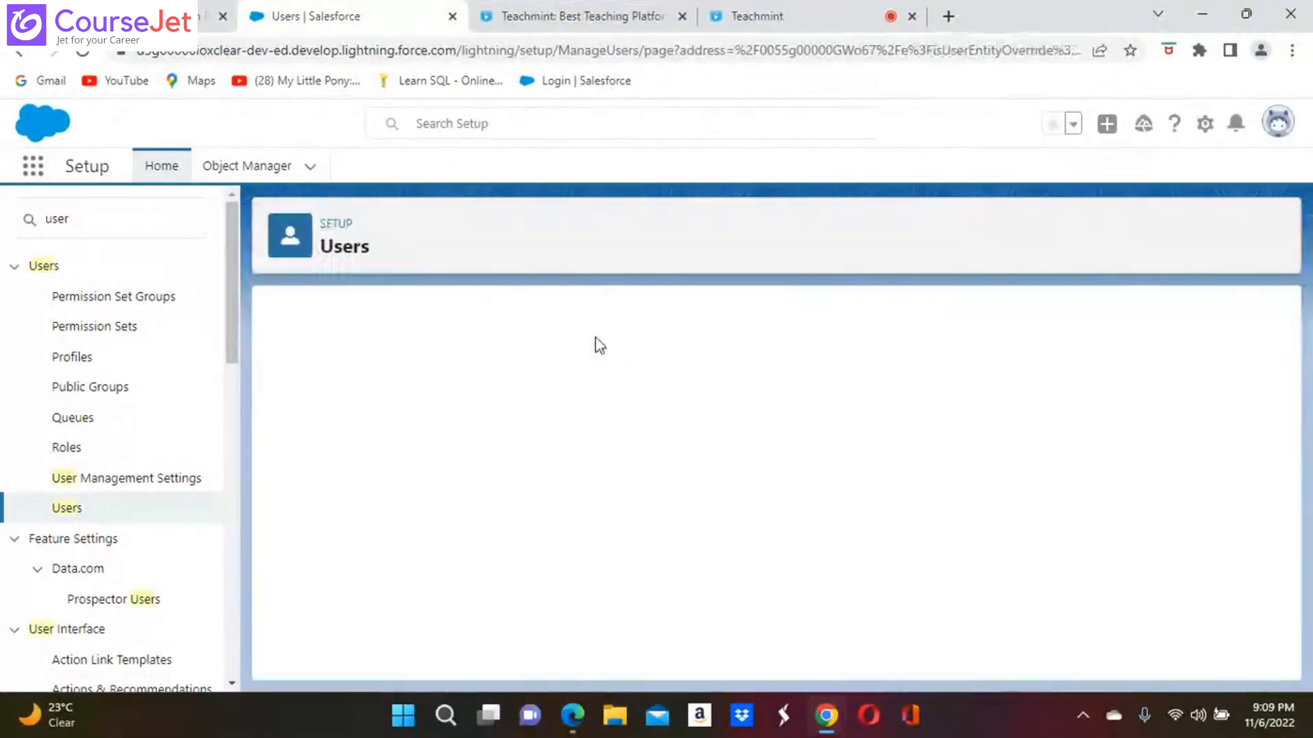
scroll(595, 342, "down", 10)
scroll(773, 479, "down", 10)
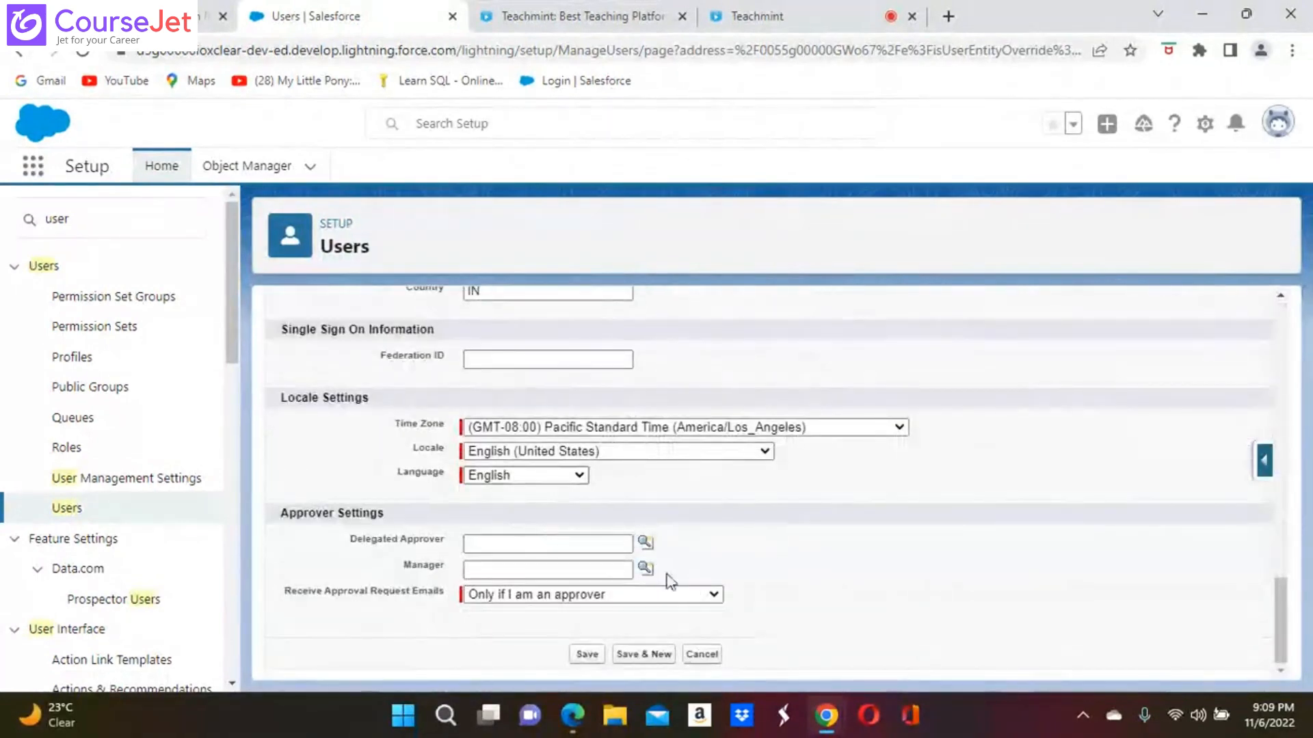
Assign Second User as the administrator's manager through the lookup and save the record
left_click(644, 570)
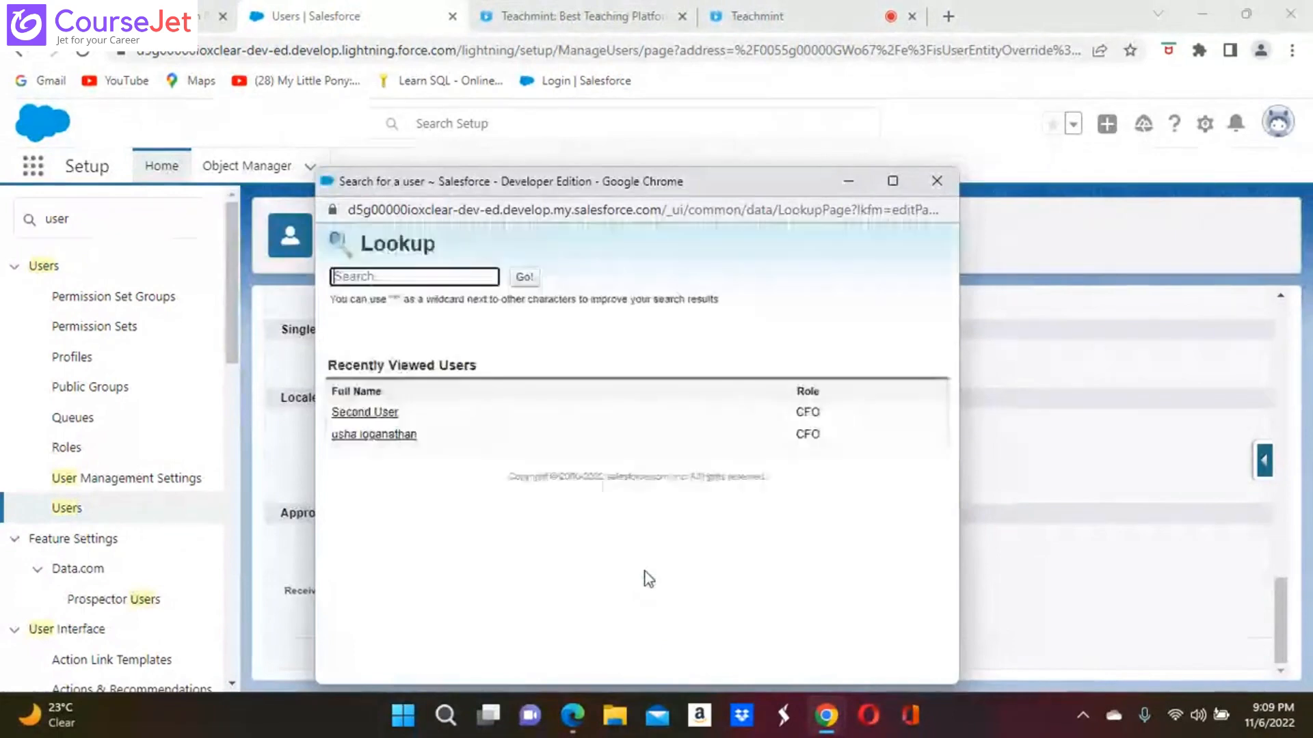
left_click(363, 414)
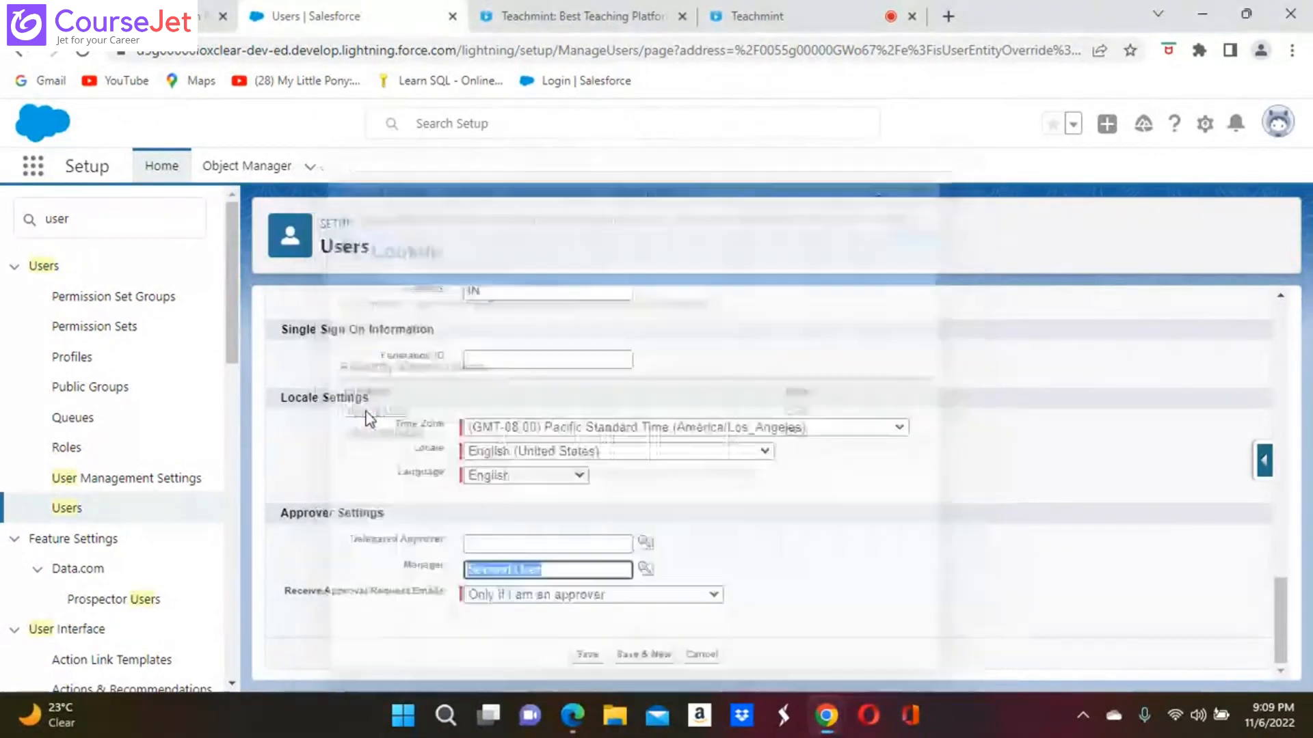
left_click(586, 656)
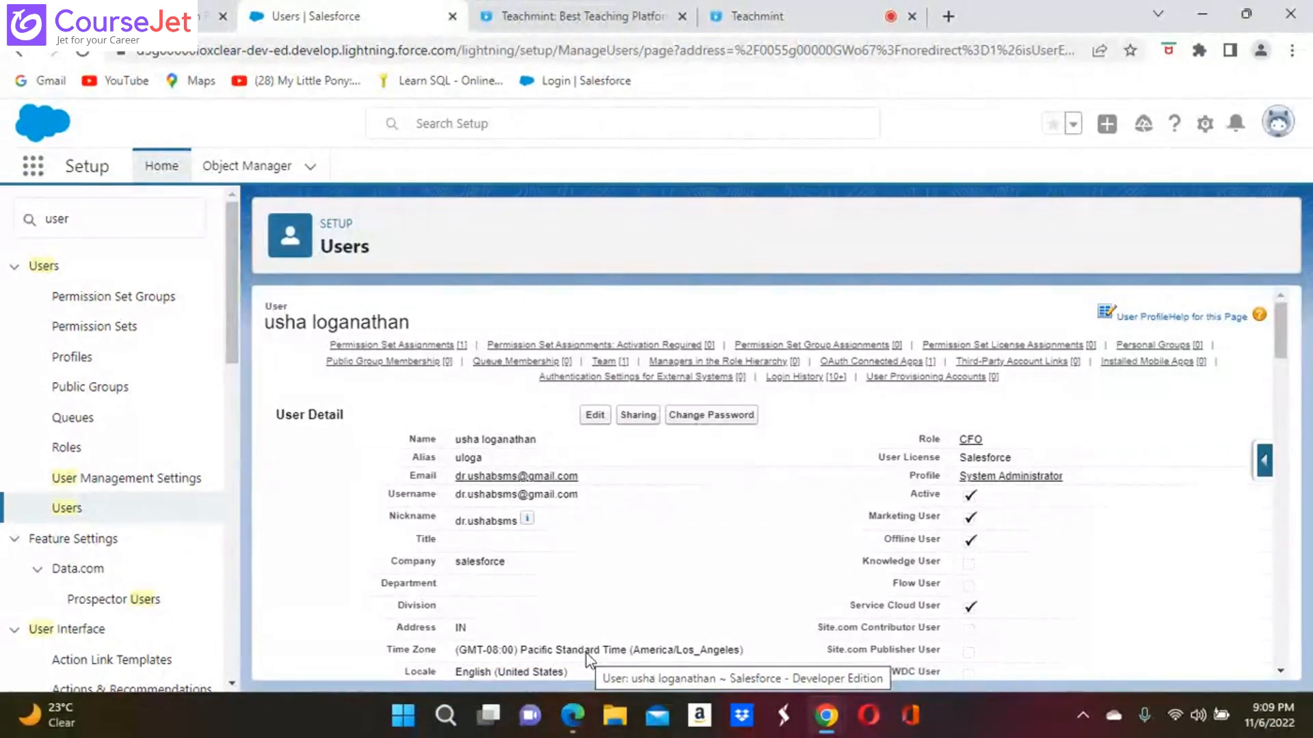
scroll(684, 479, "down", 1)
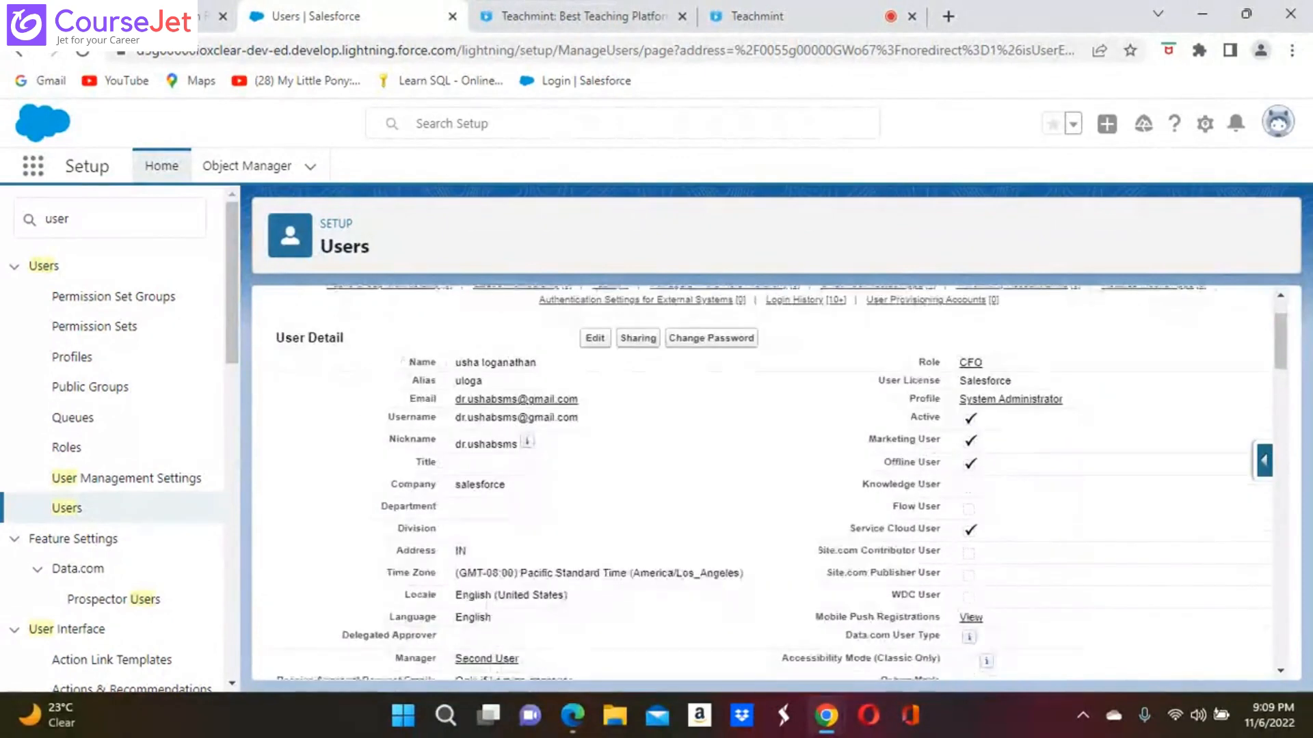
Search Setup for "appr" and open the Approval Processes page
left_click(116, 216)
key("BackSpace")
key("BackSpace")
key("BackSpace")
key("BackSpace")
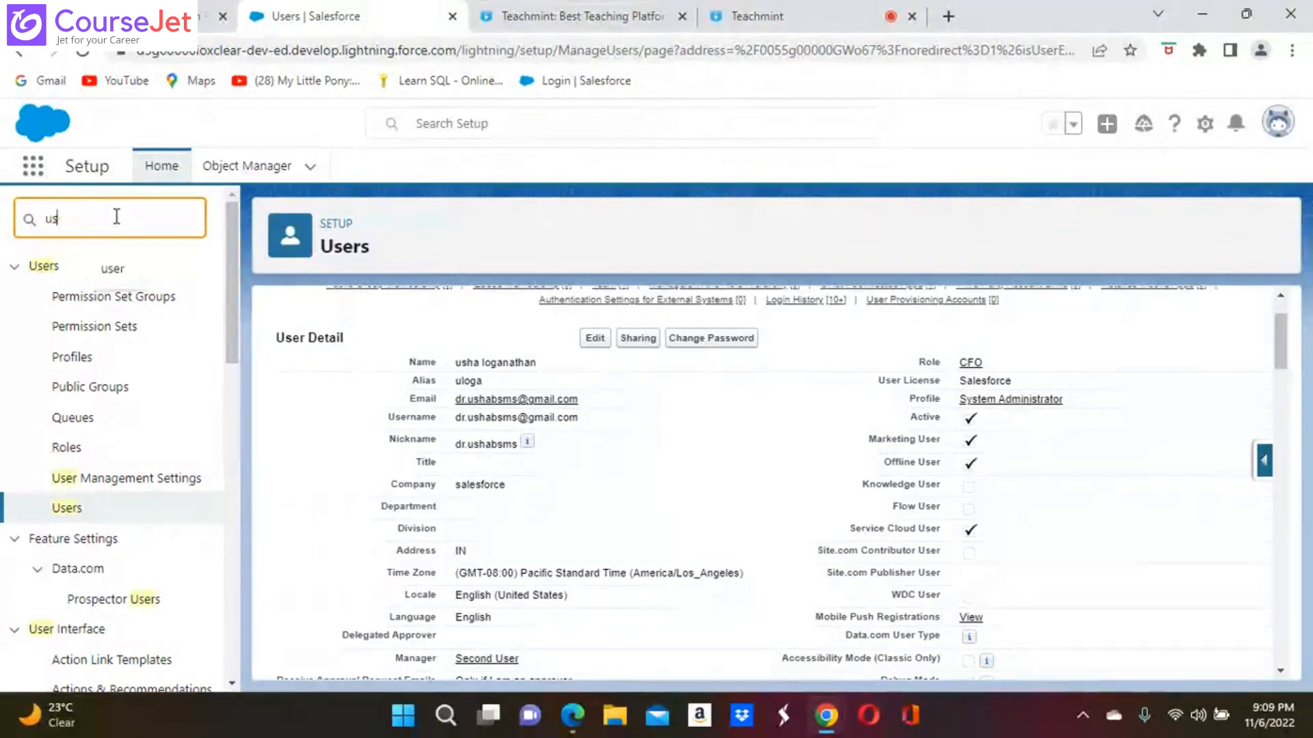
type("appr")
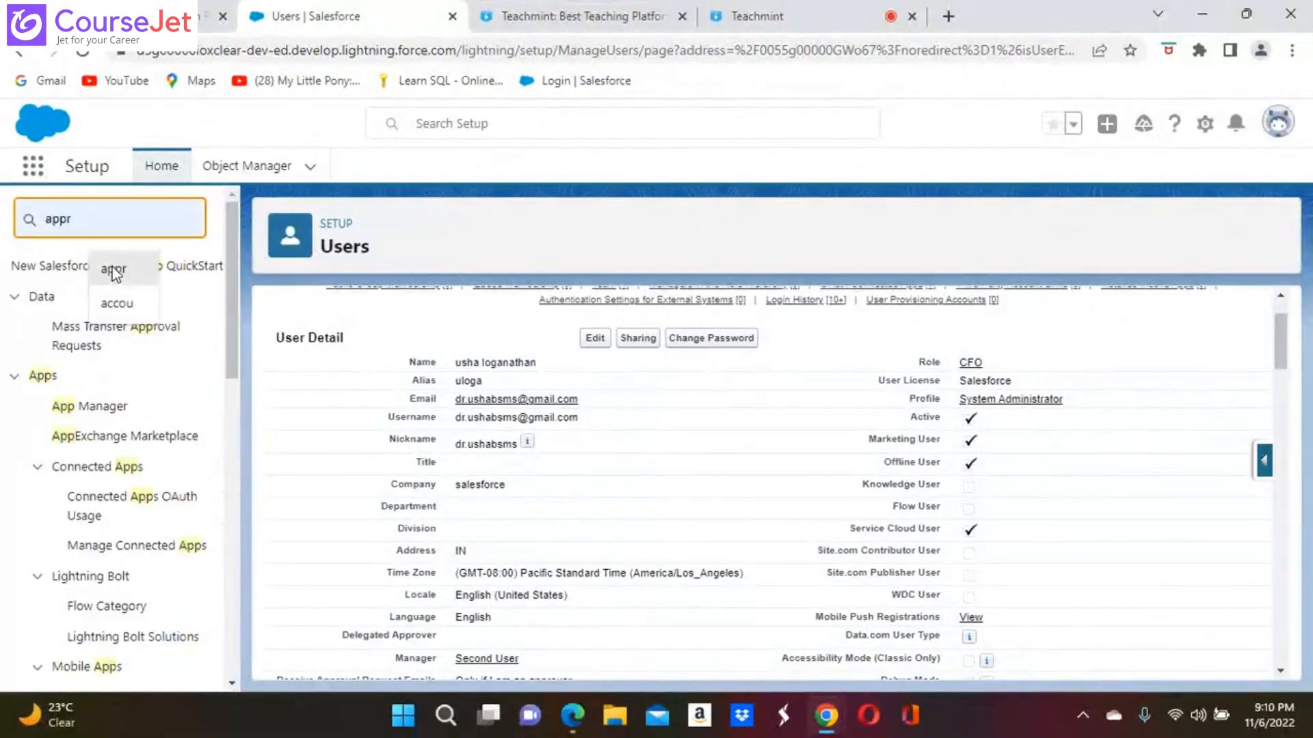
left_click(113, 269)
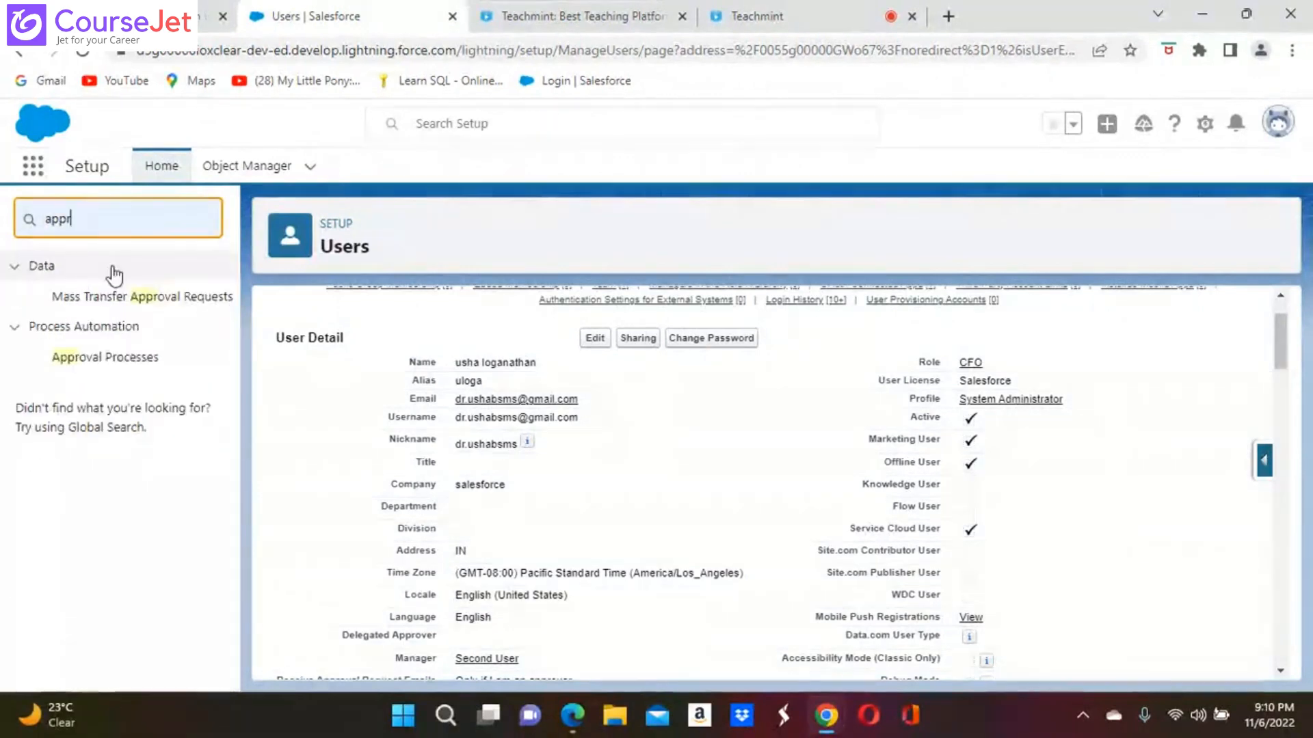
left_click(116, 357)
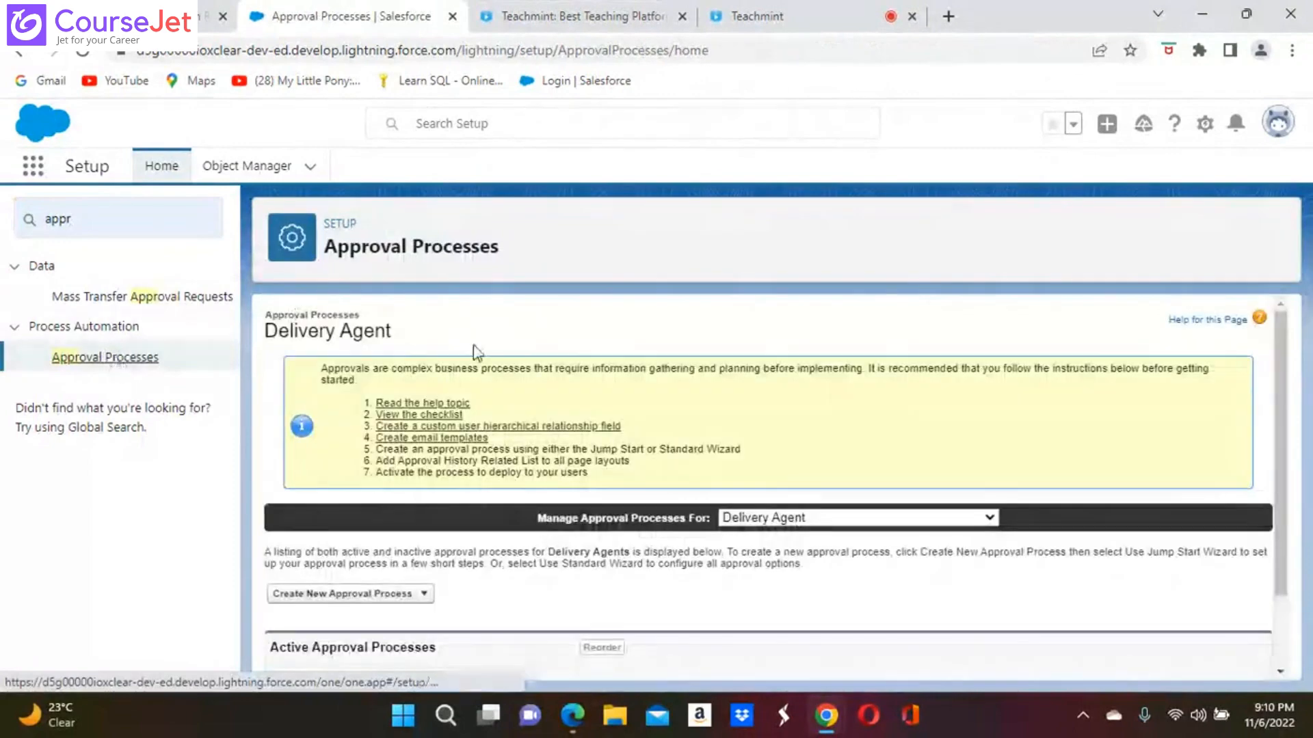
Start a Jump Start approval process for Delivery Agent, named Approval Action with the unique name Approval_Action
scroll(475, 351, "down", 3)
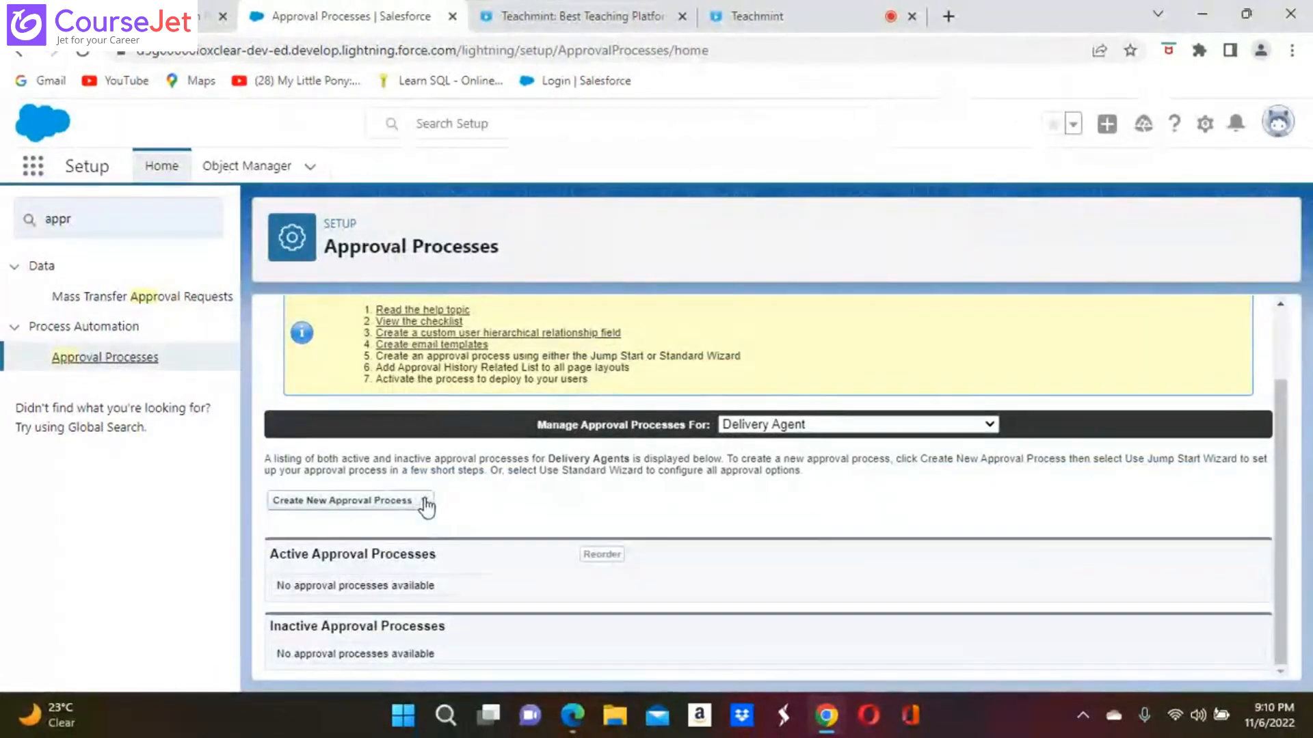
left_click(425, 505)
left_click(374, 519)
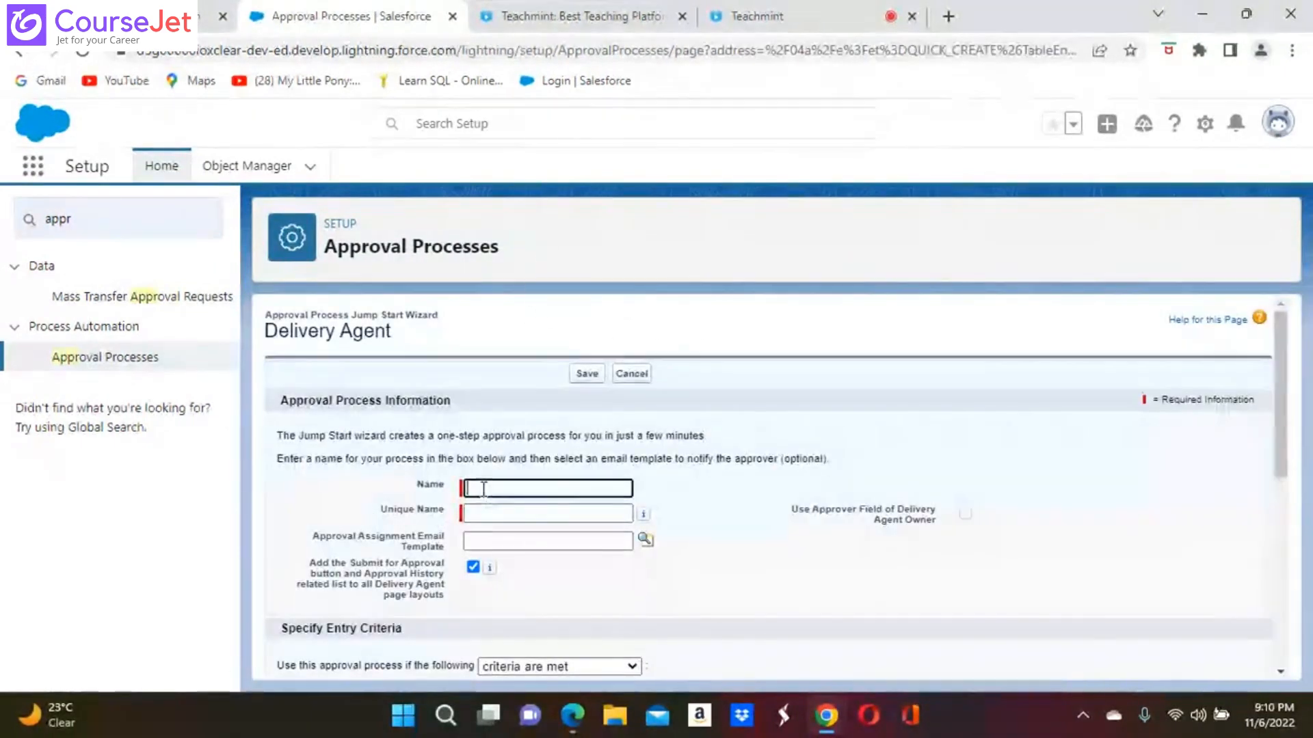
left_click(492, 488)
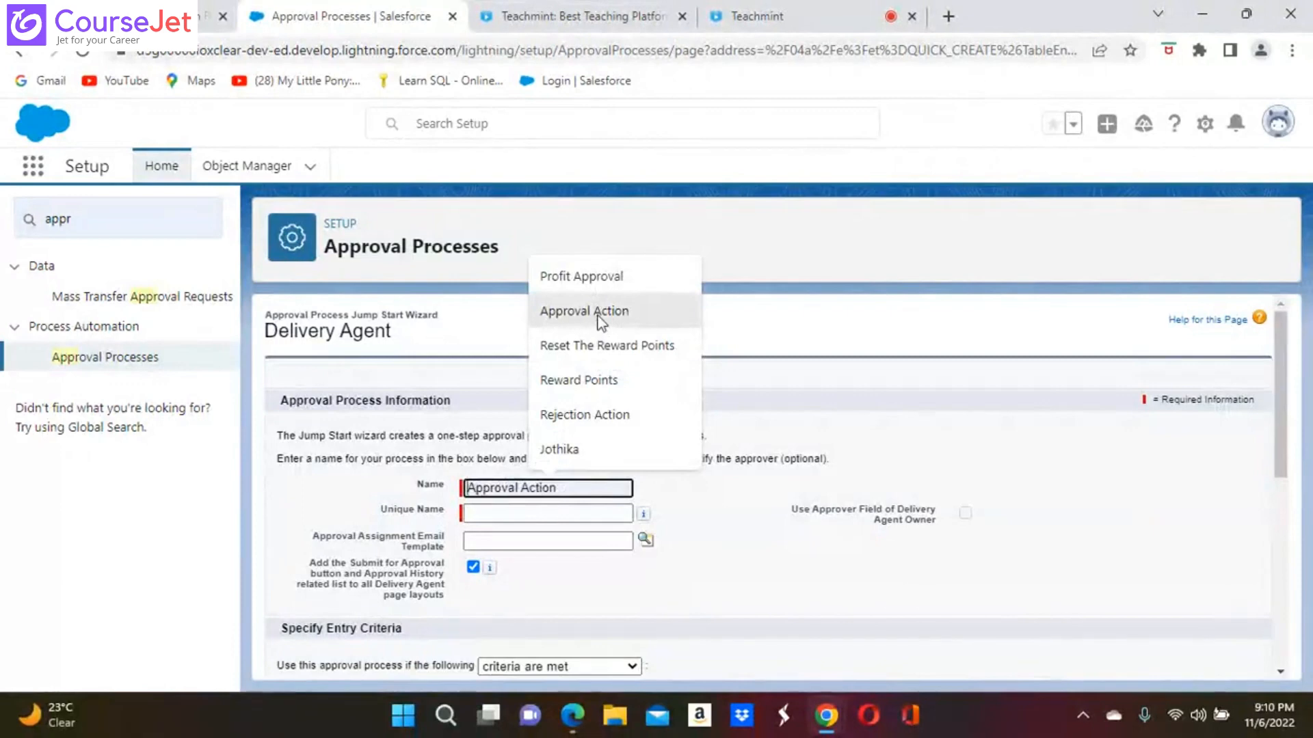
left_click(600, 313)
left_click(501, 514)
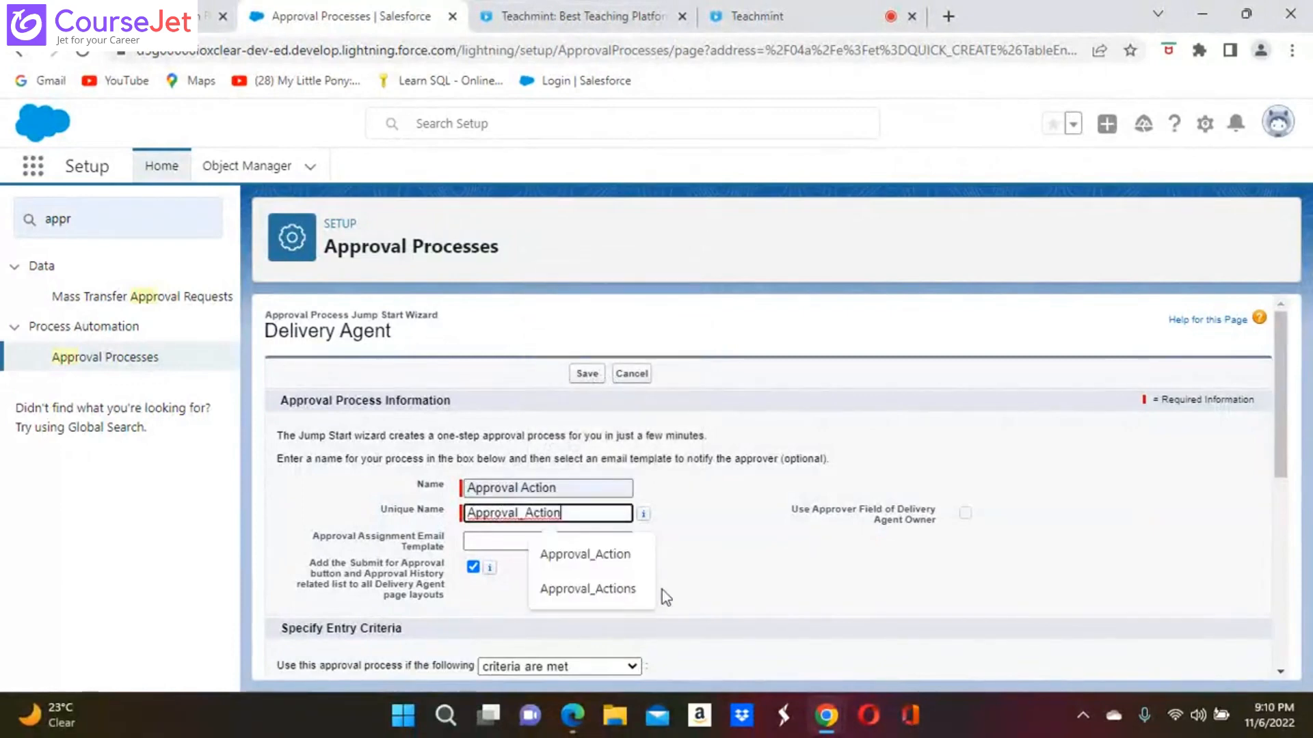
Set the first entry criterion to Delivery Agent: Commision greater than 50
scroll(675, 335, "down", 5)
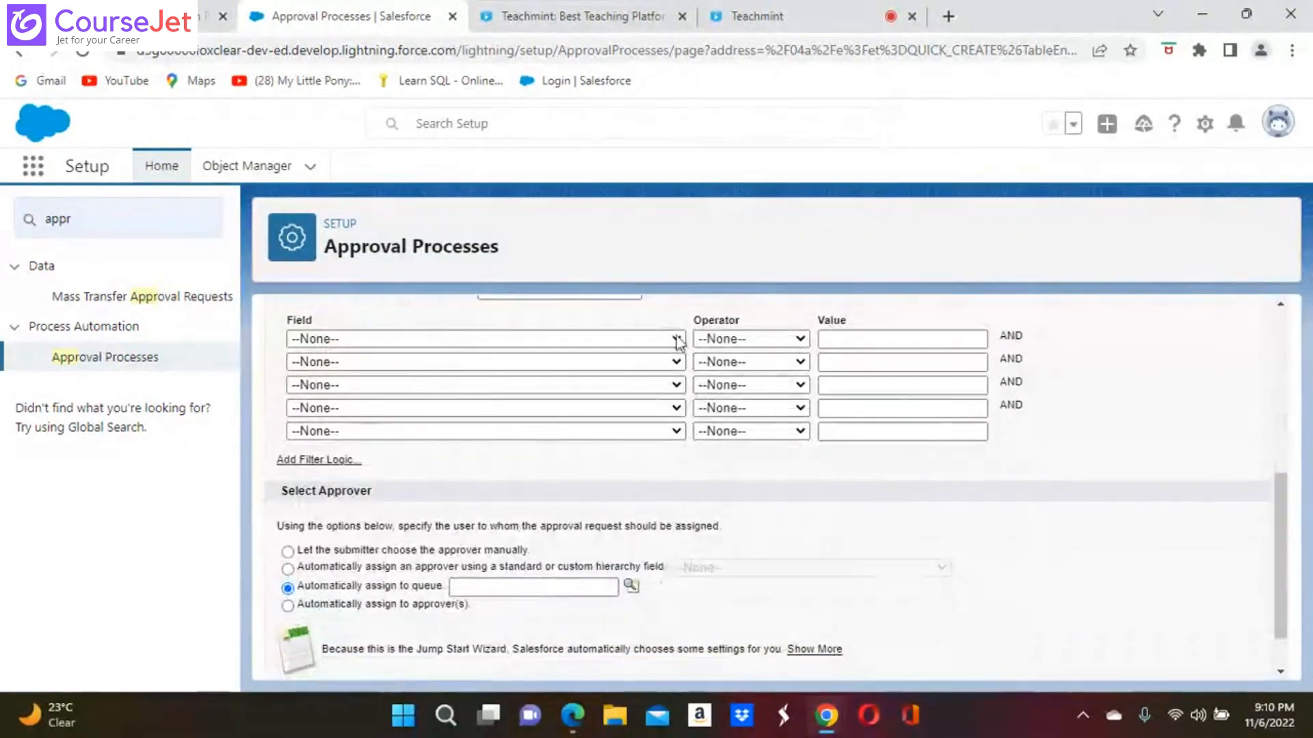
left_click(676, 337)
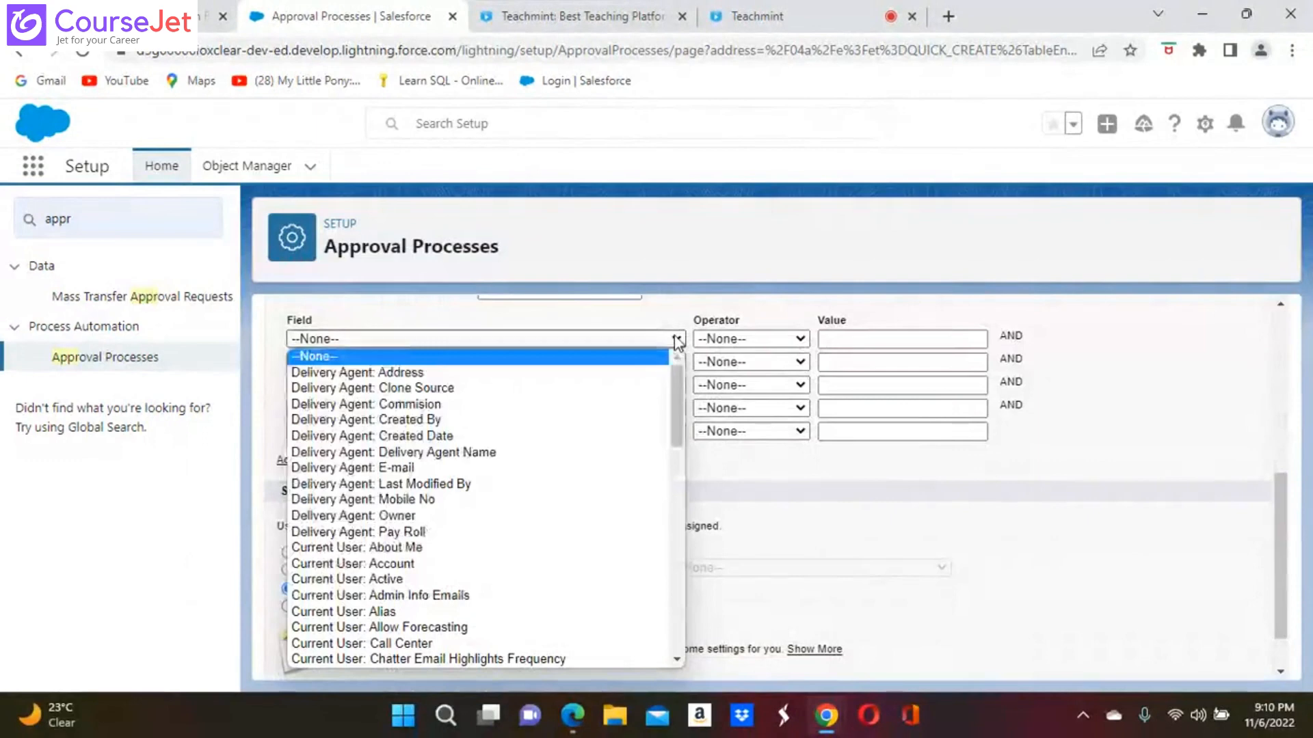
left_click(408, 406)
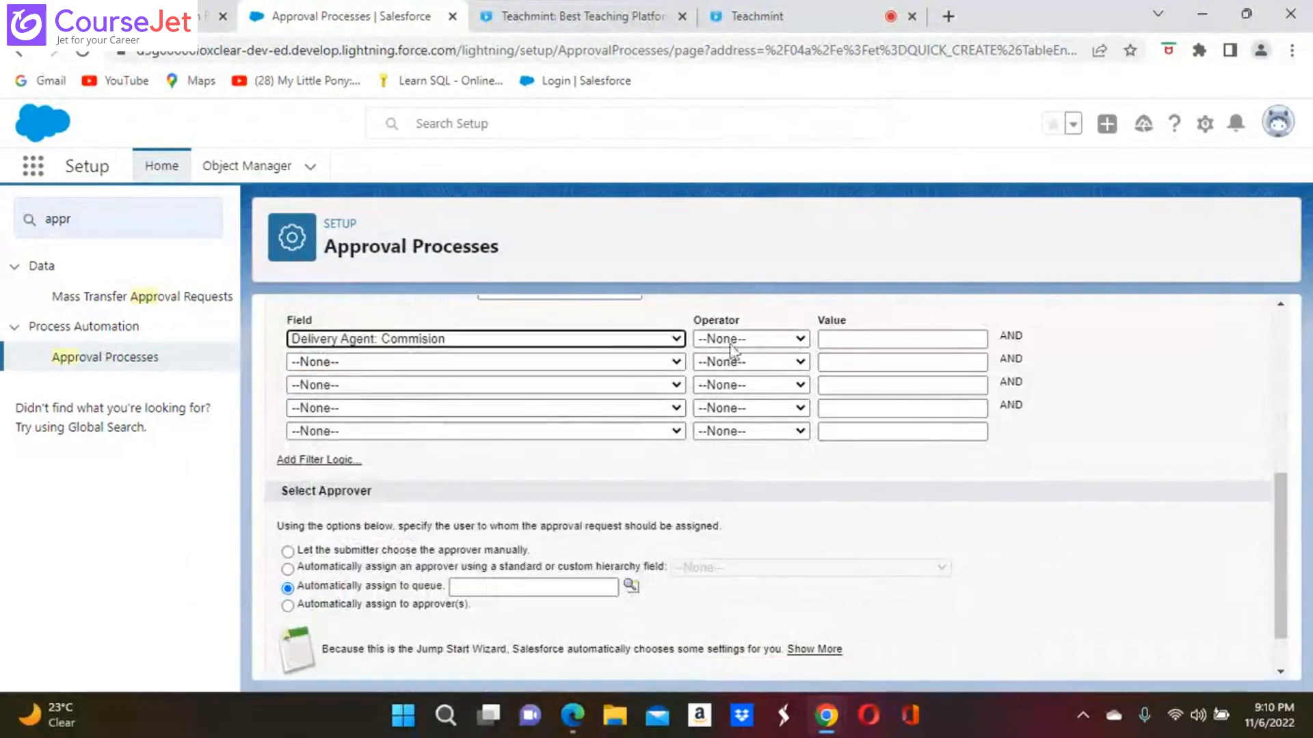
left_click(806, 340)
left_click(730, 420)
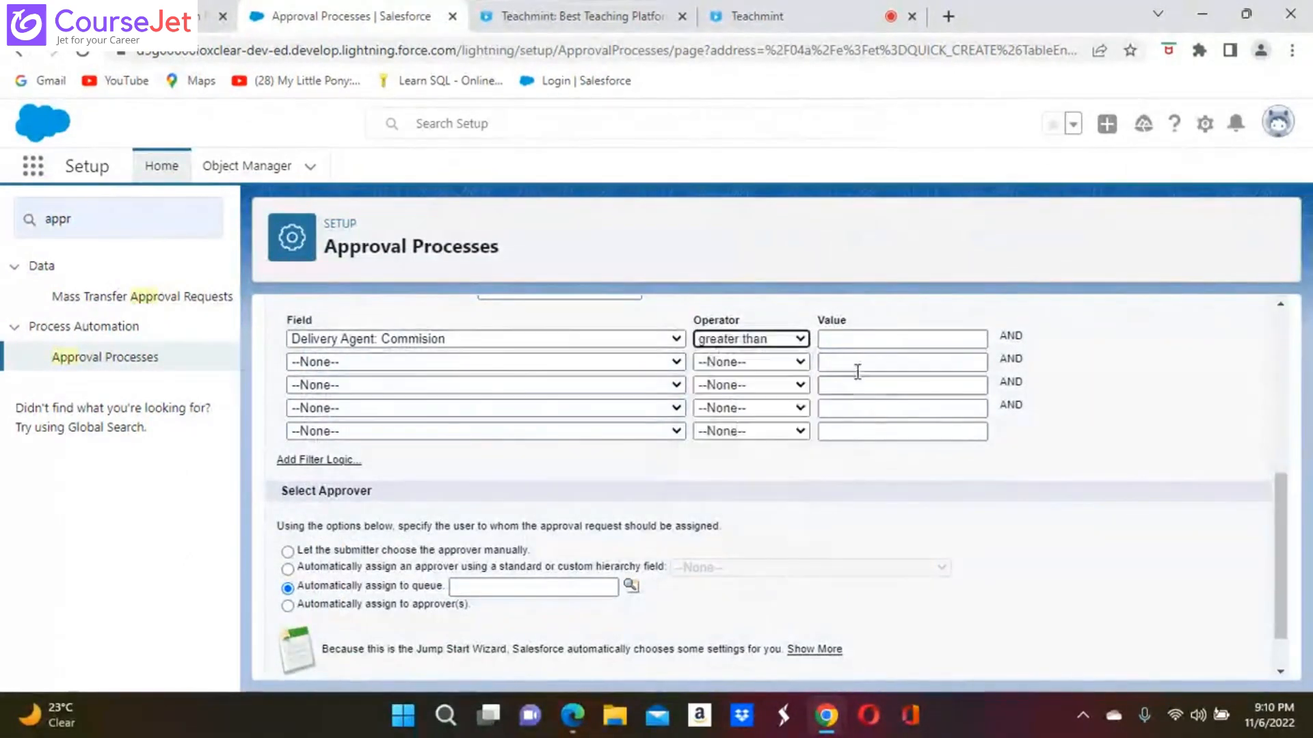
left_click(910, 339)
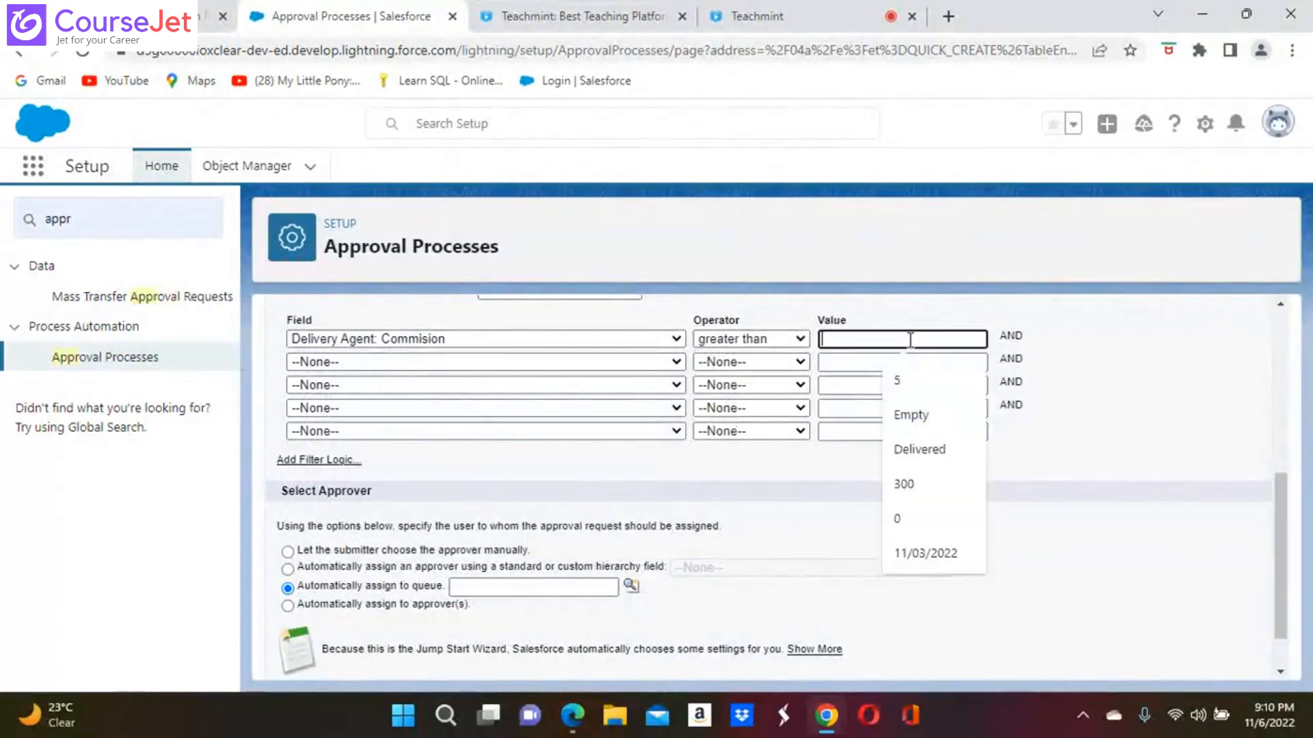
type("50")
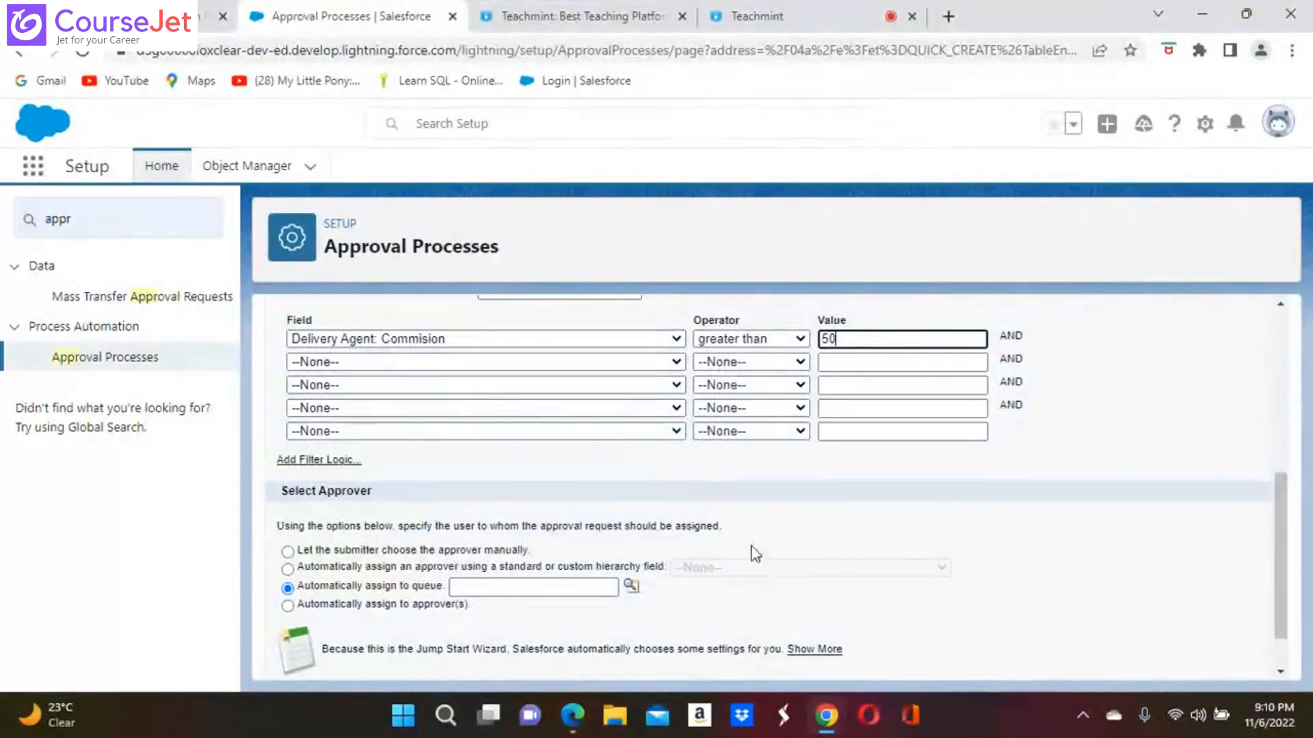
left_click(632, 586)
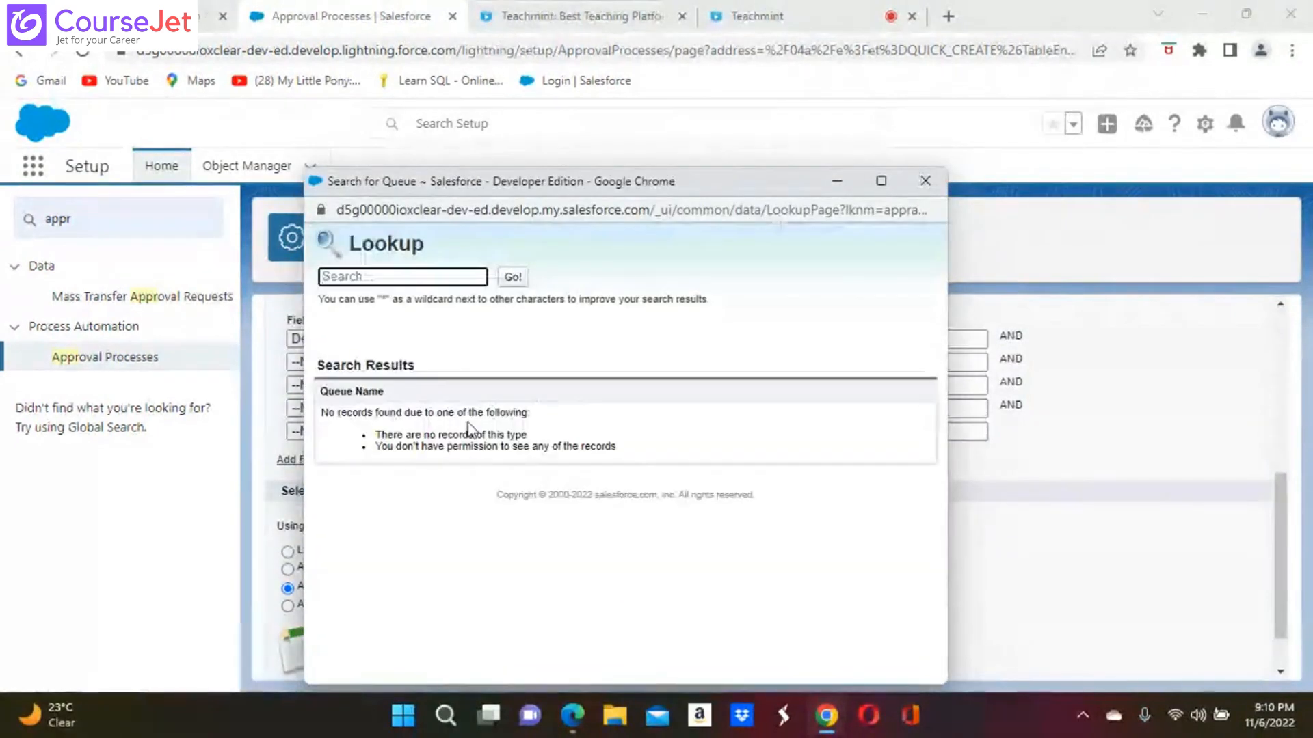
left_click(521, 280)
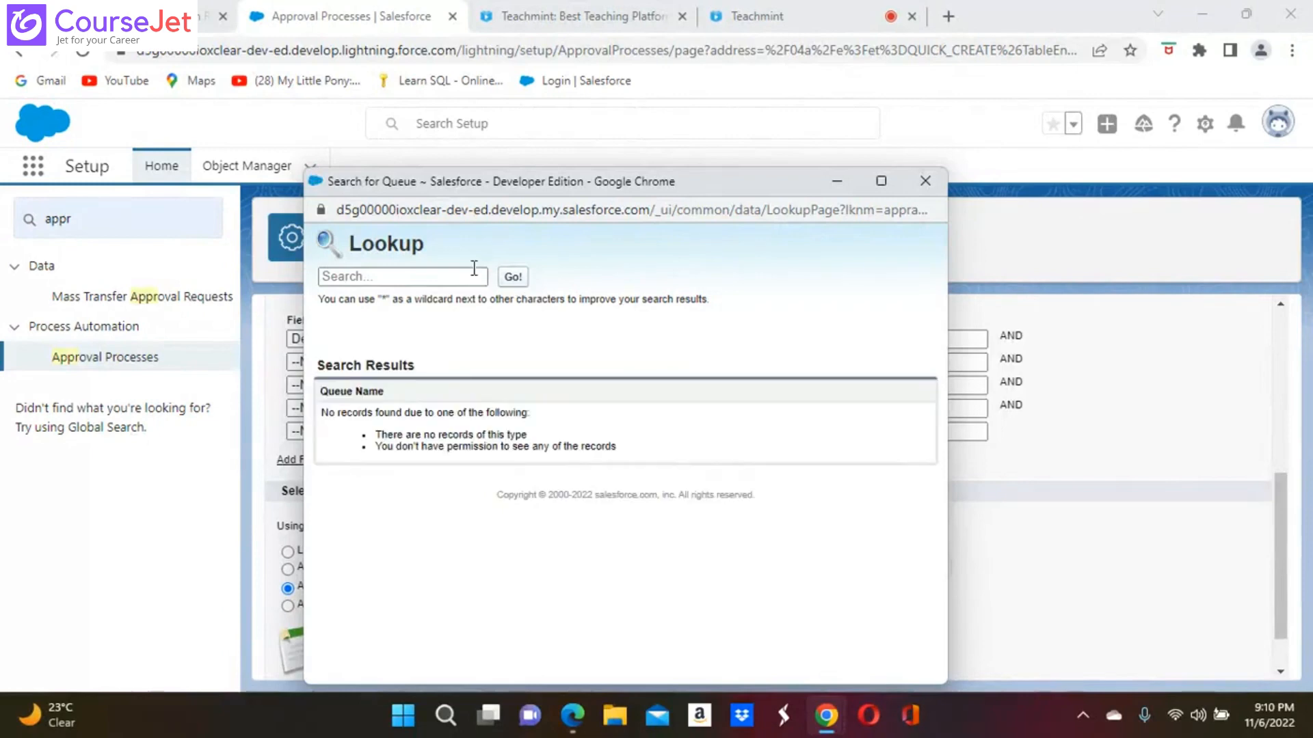
left_click(428, 276)
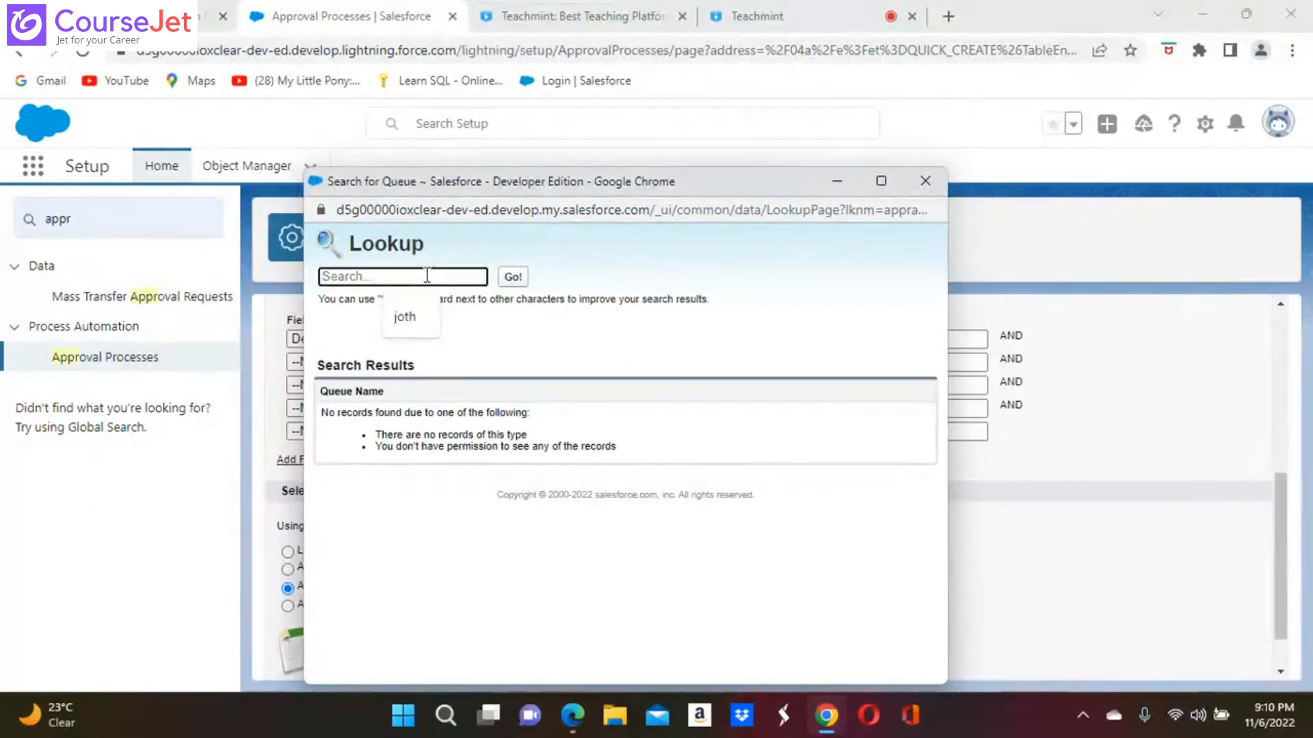
left_click(925, 181)
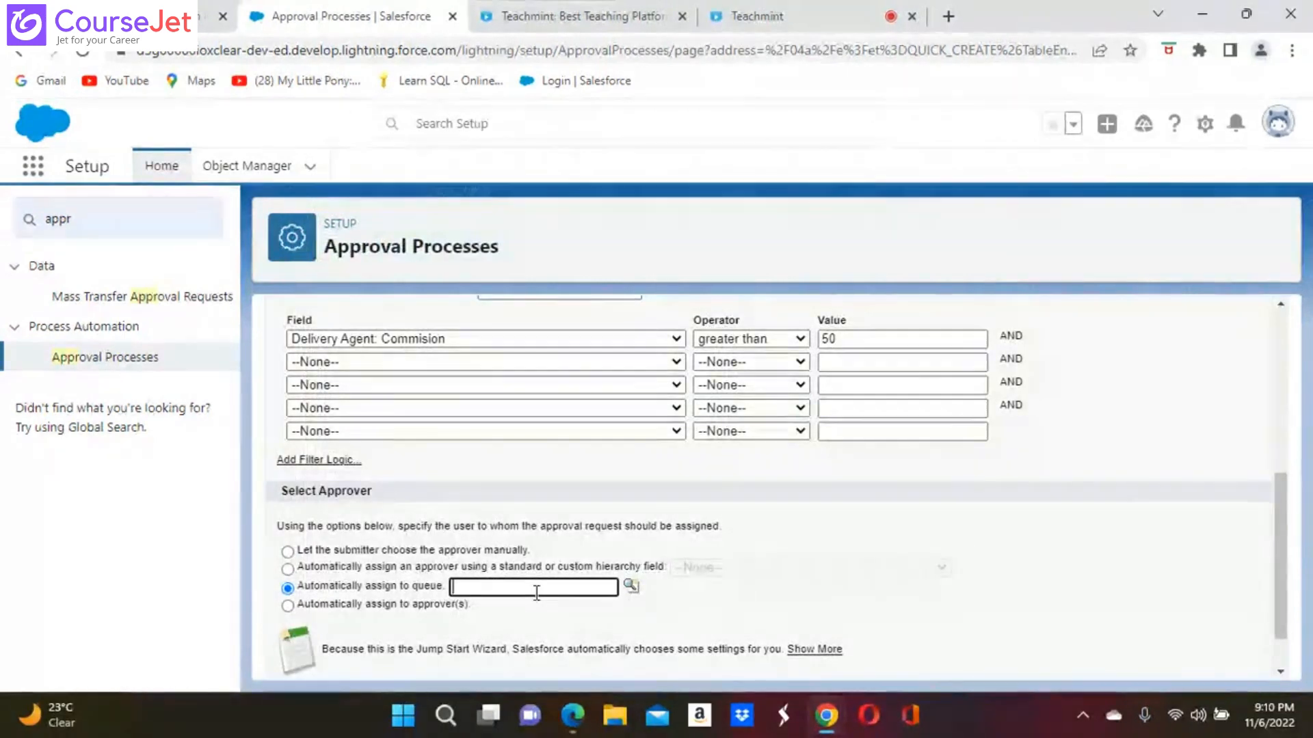
left_click(630, 586)
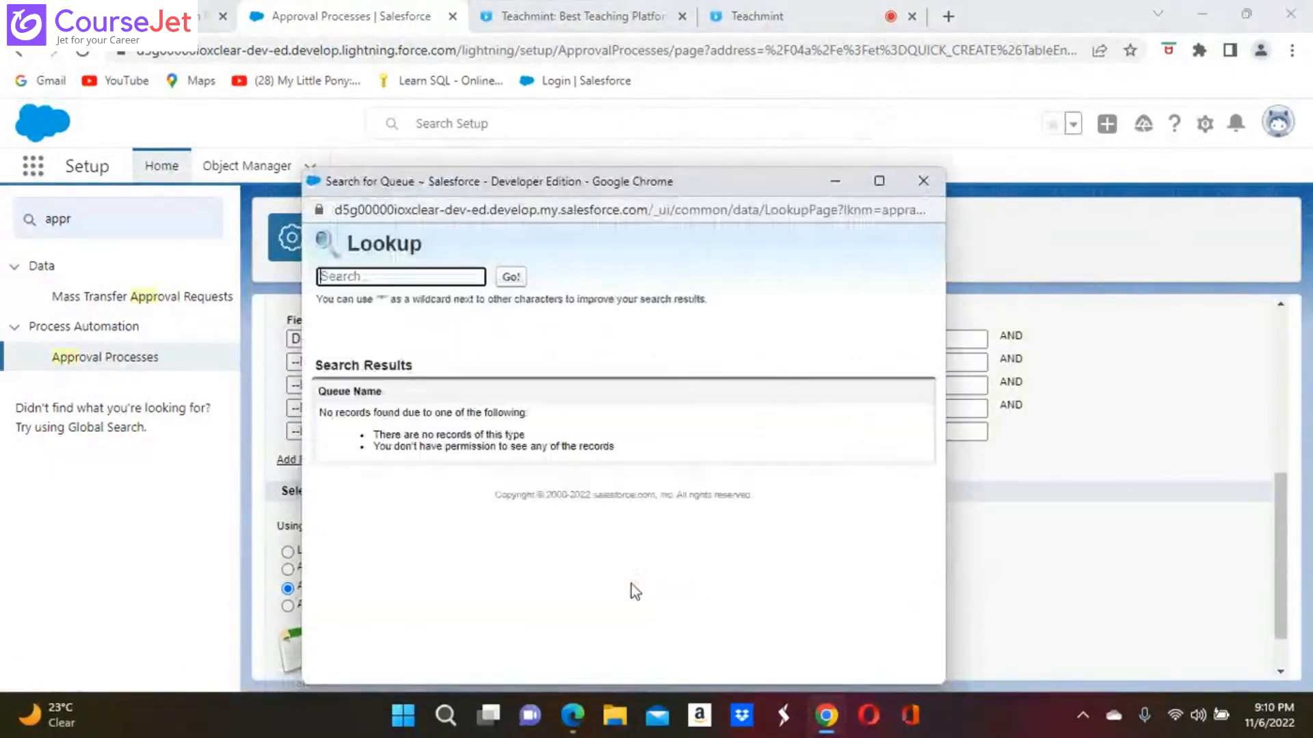
left_click(924, 182)
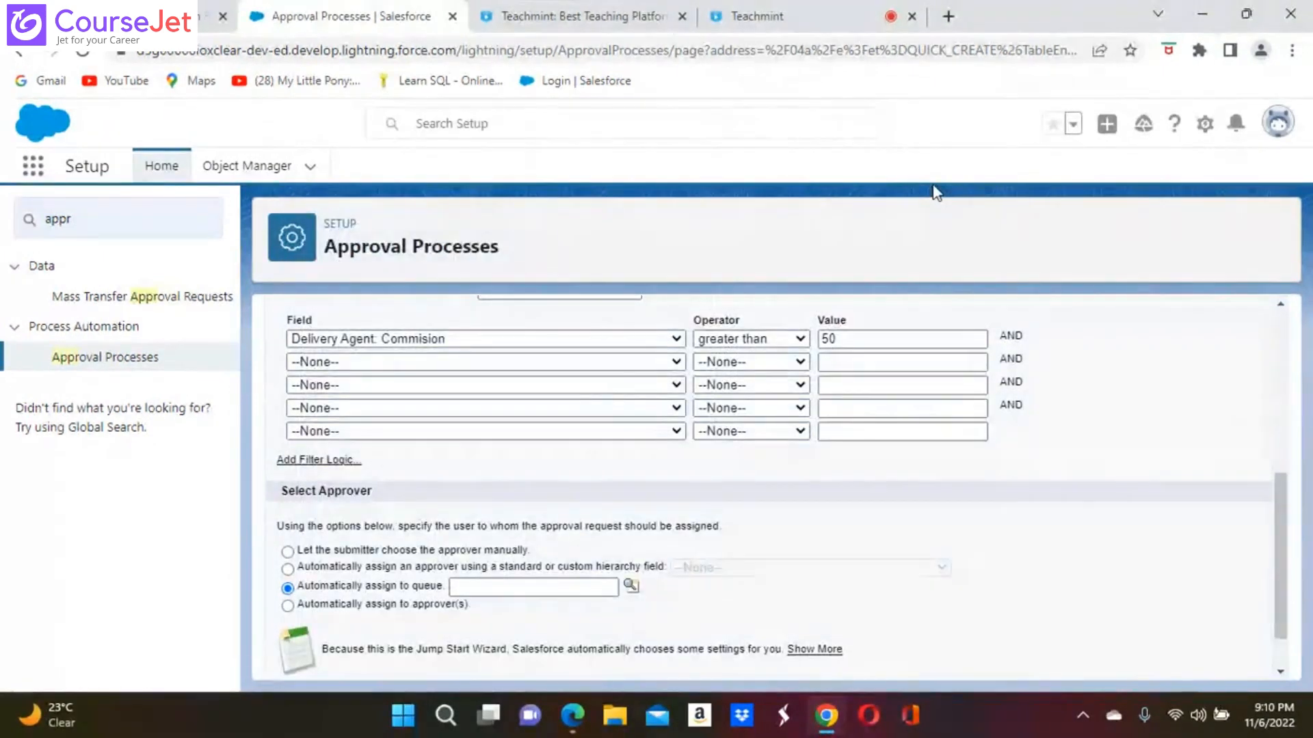
left_click(630, 586)
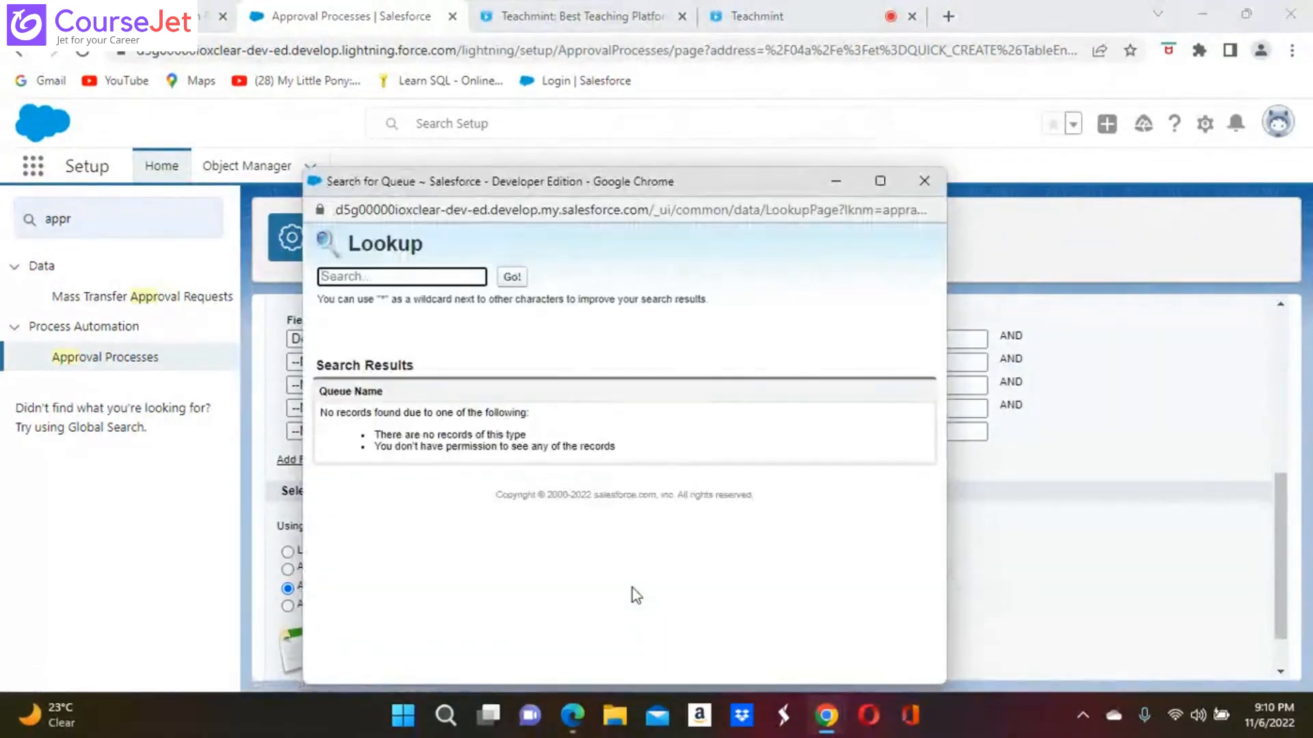
left_click(514, 277)
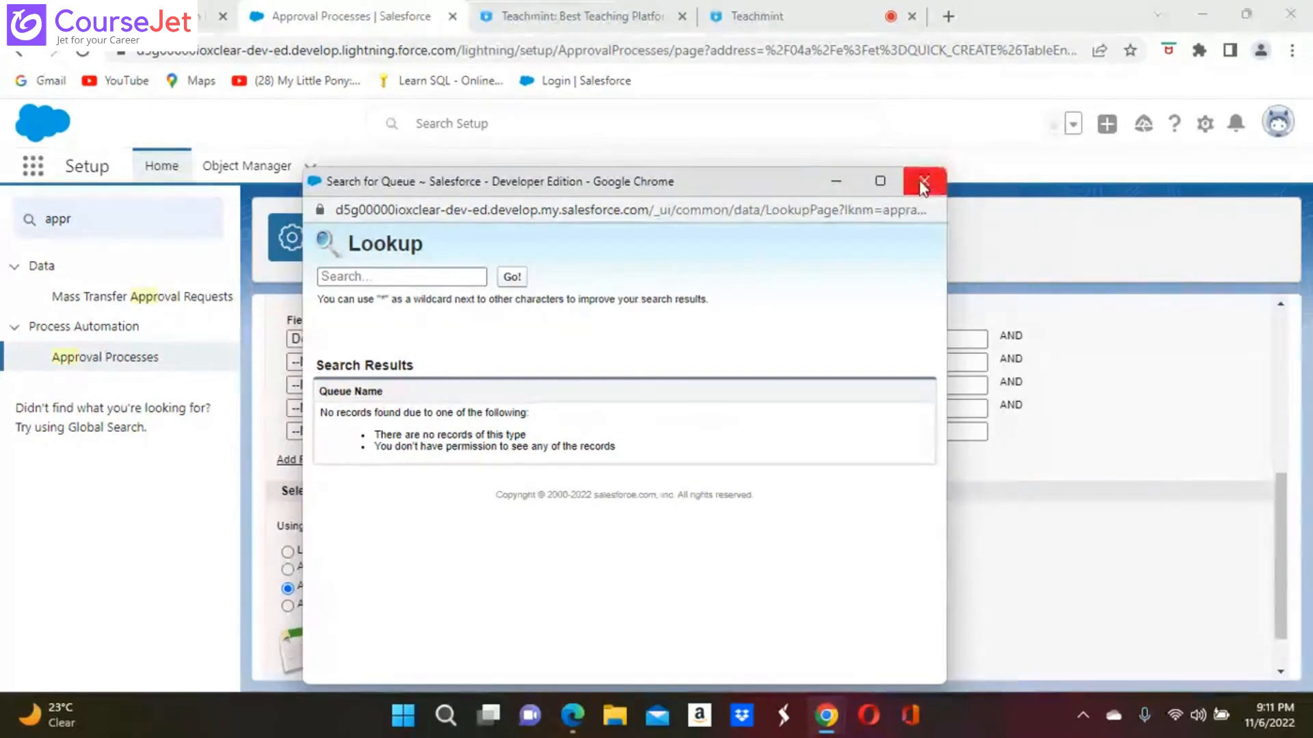
left_click(526, 286)
left_click(510, 280)
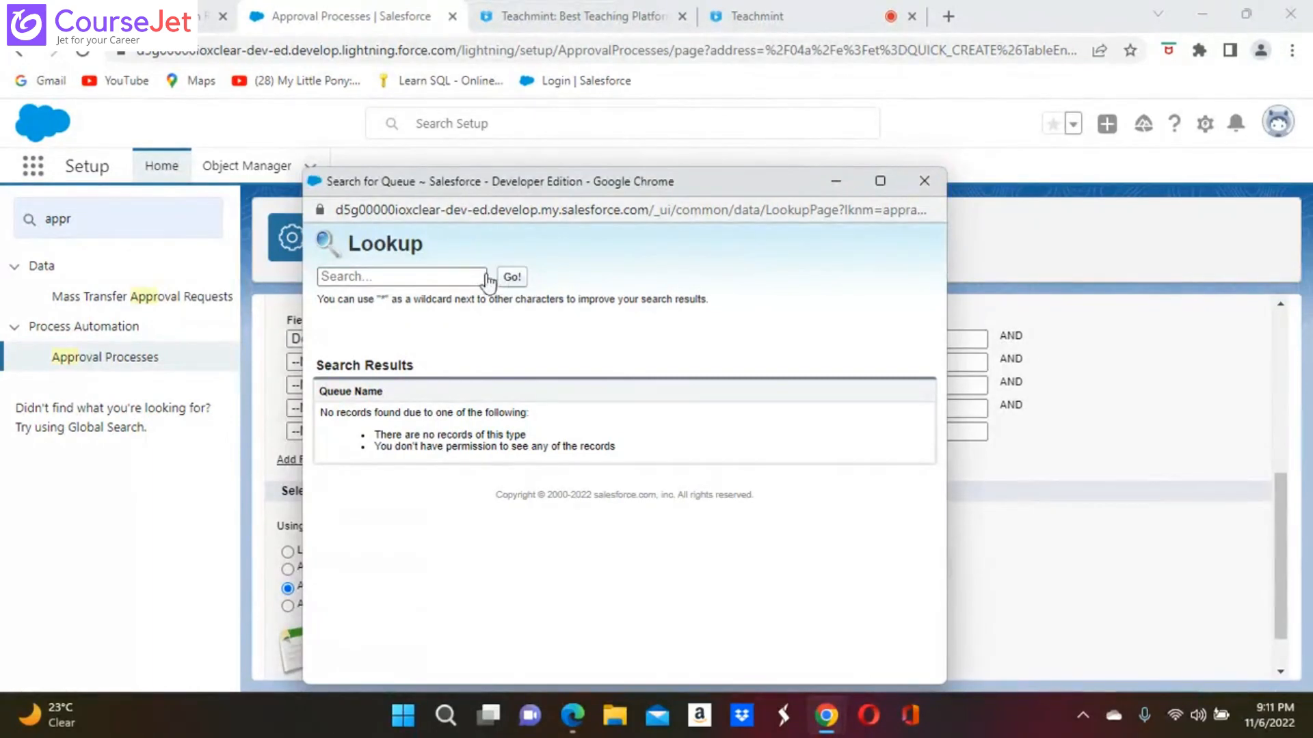
left_click(925, 181)
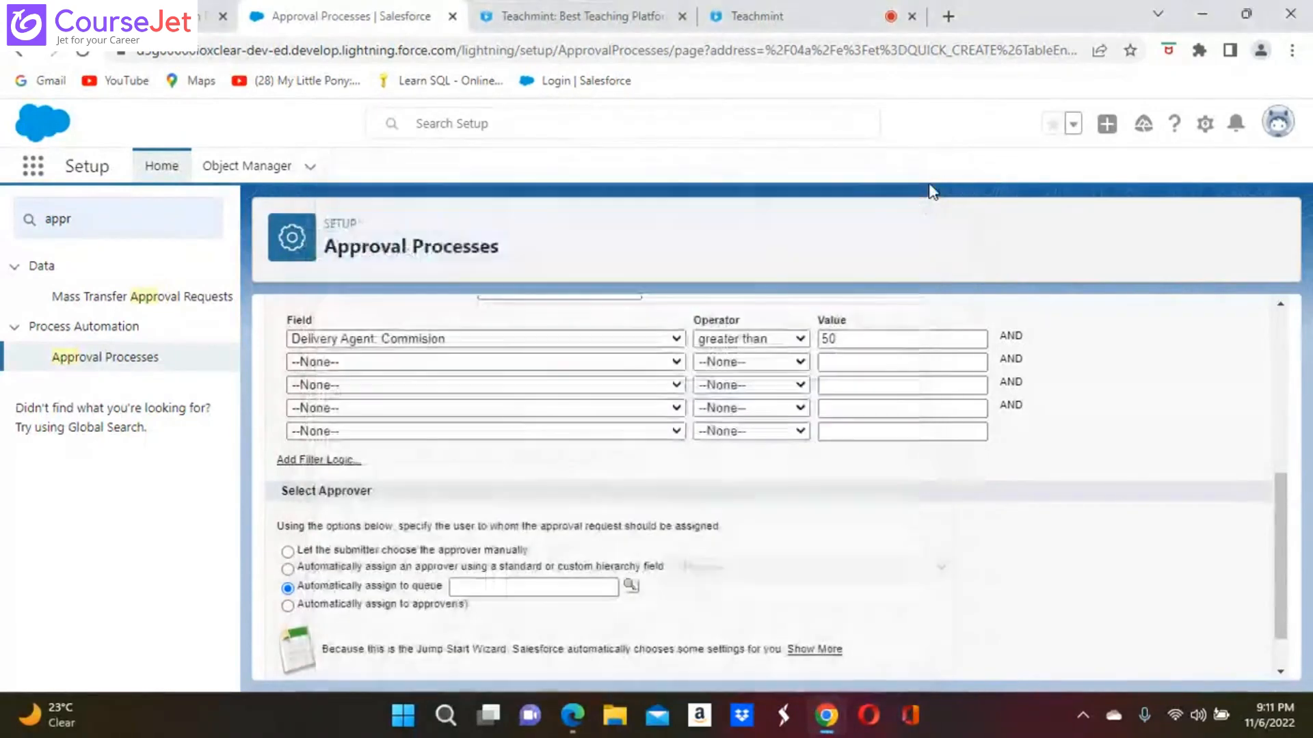
left_click(465, 587)
type("m")
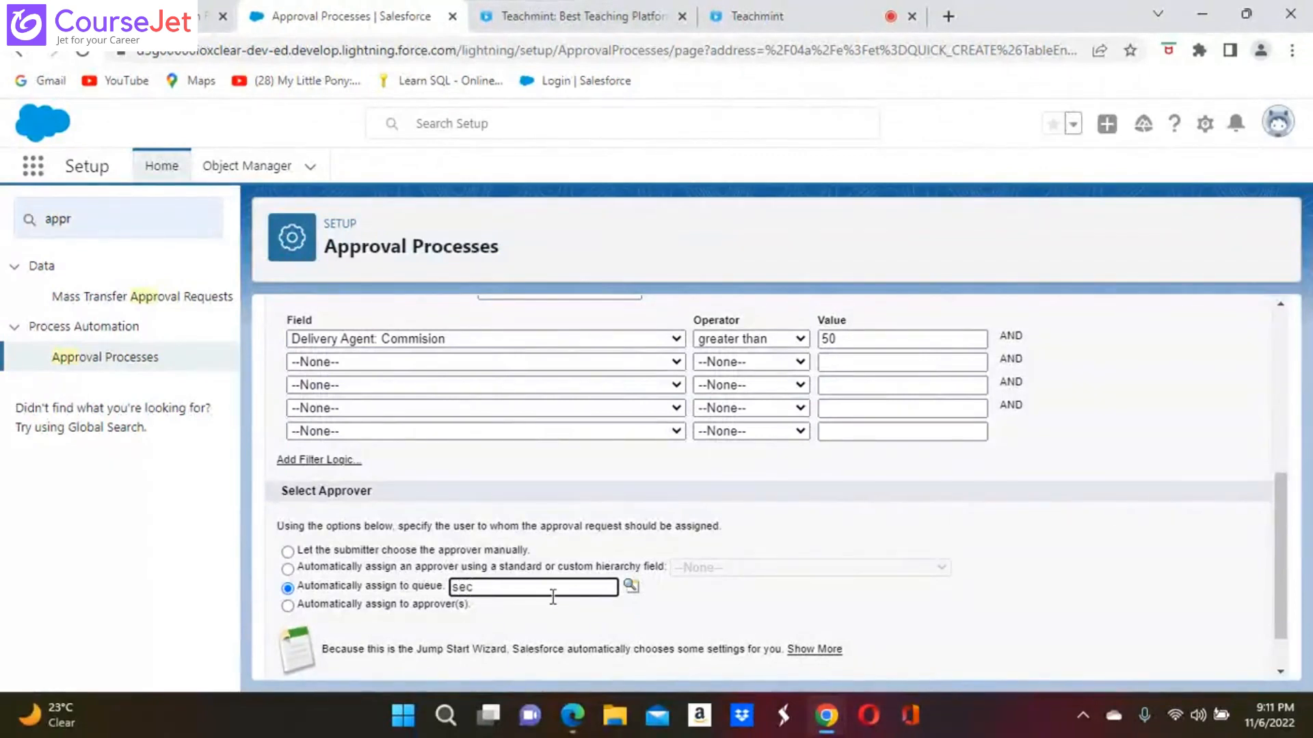
key("BackSpace")
key("BackSpace")
key("BackSpace")
Assign the approver automatically through the Manager hierarchy field, then save the approval process and acknowledge the activation reminder
left_click(287, 569)
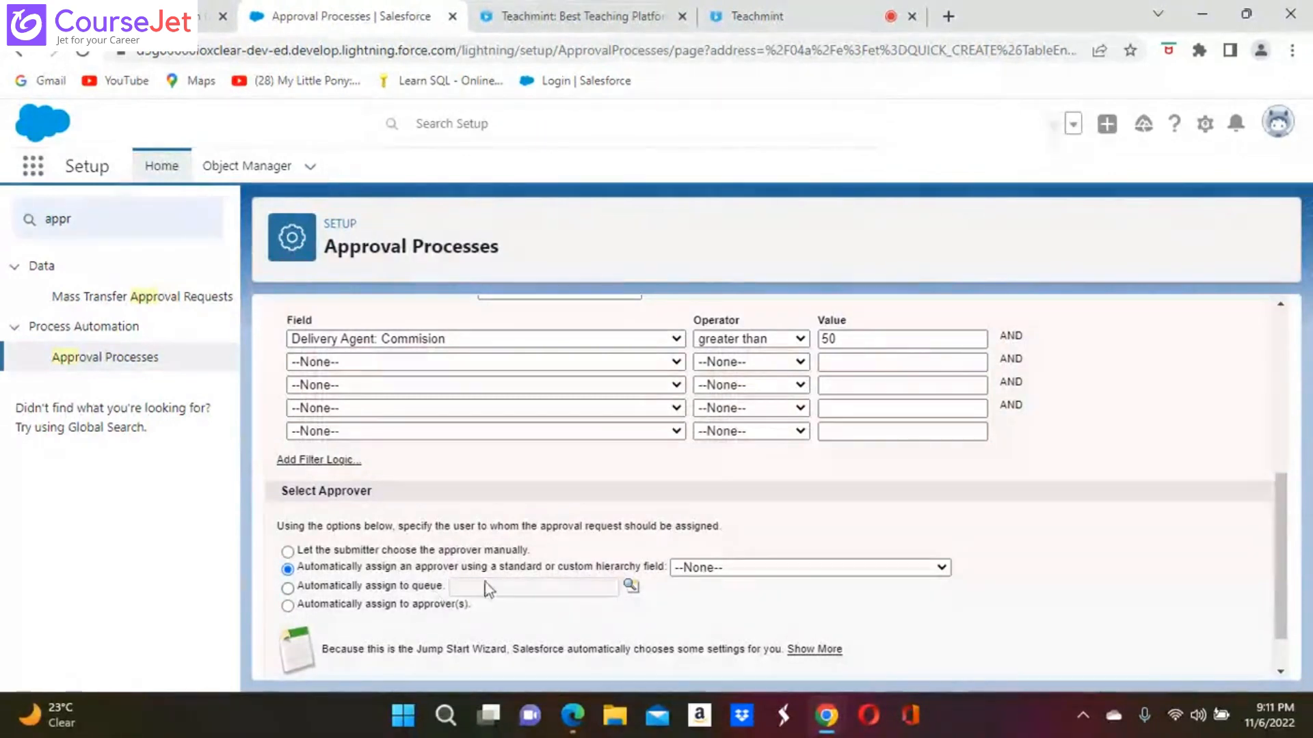
left_click(910, 561)
left_click(713, 631)
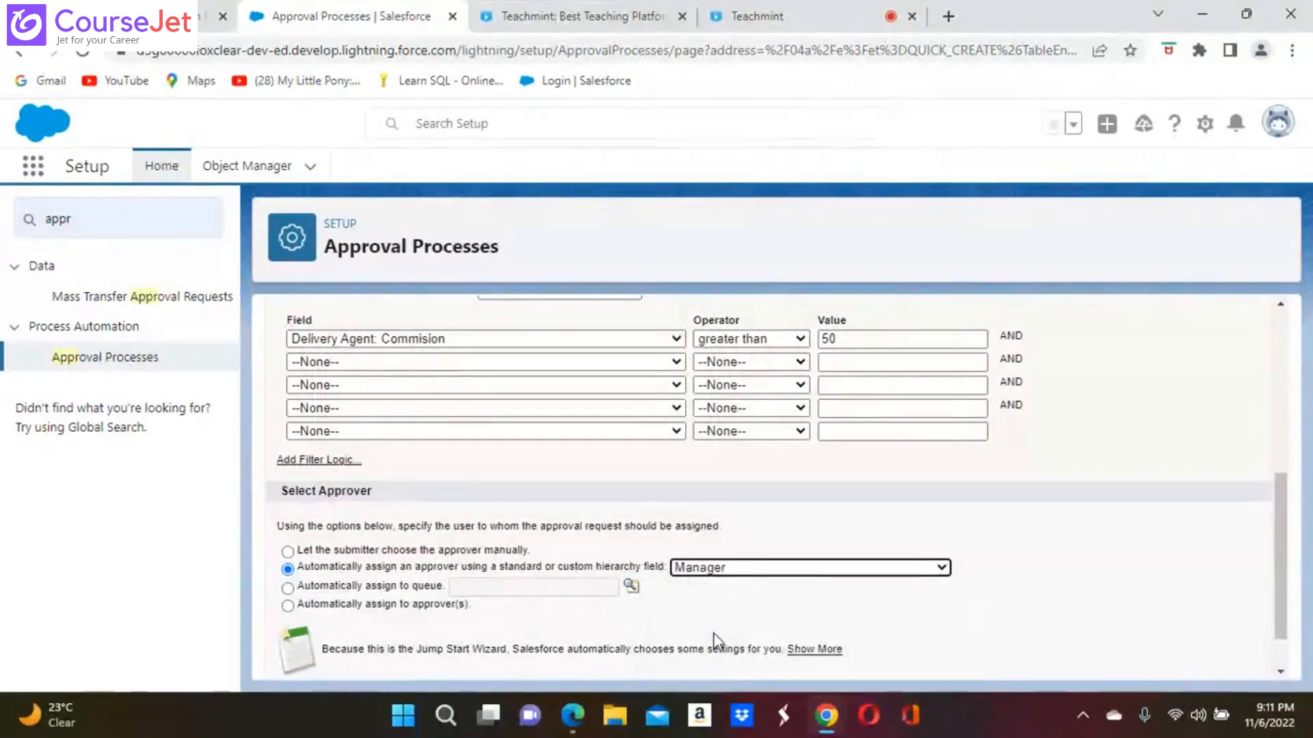
scroll(712, 633, "down", 1)
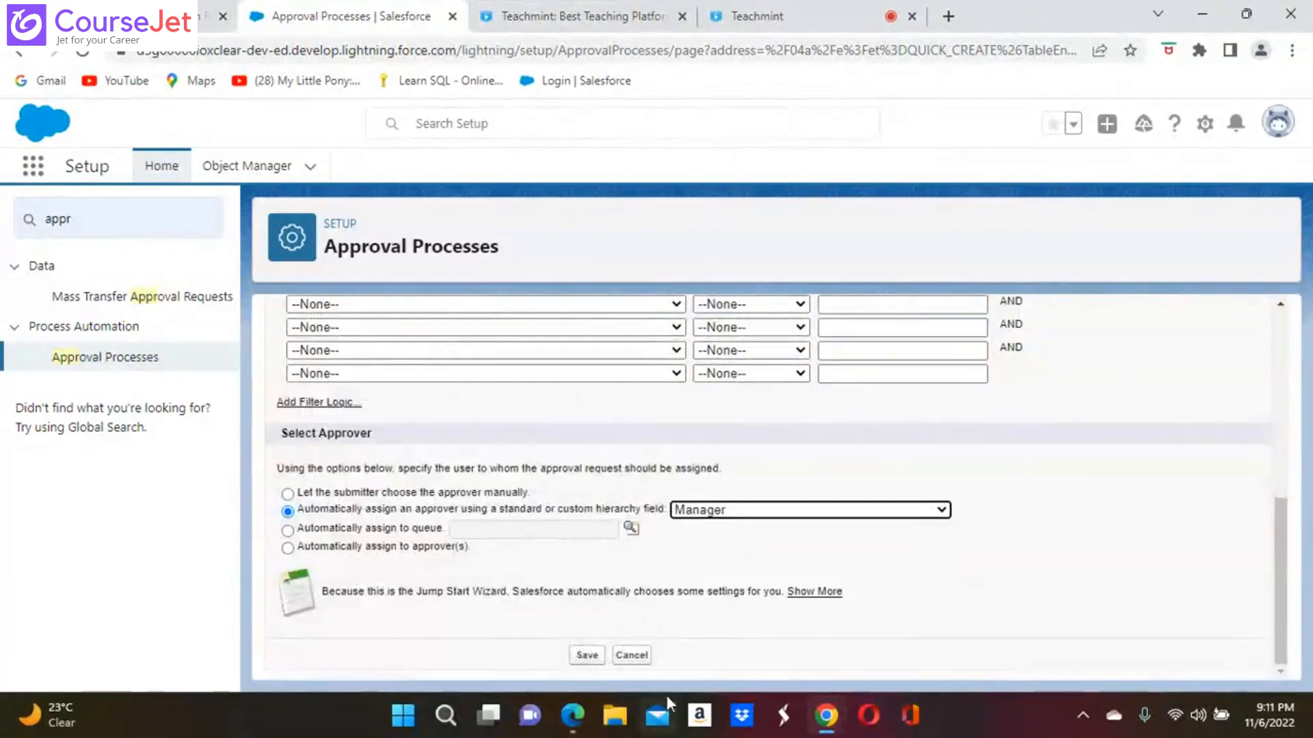
left_click(585, 656)
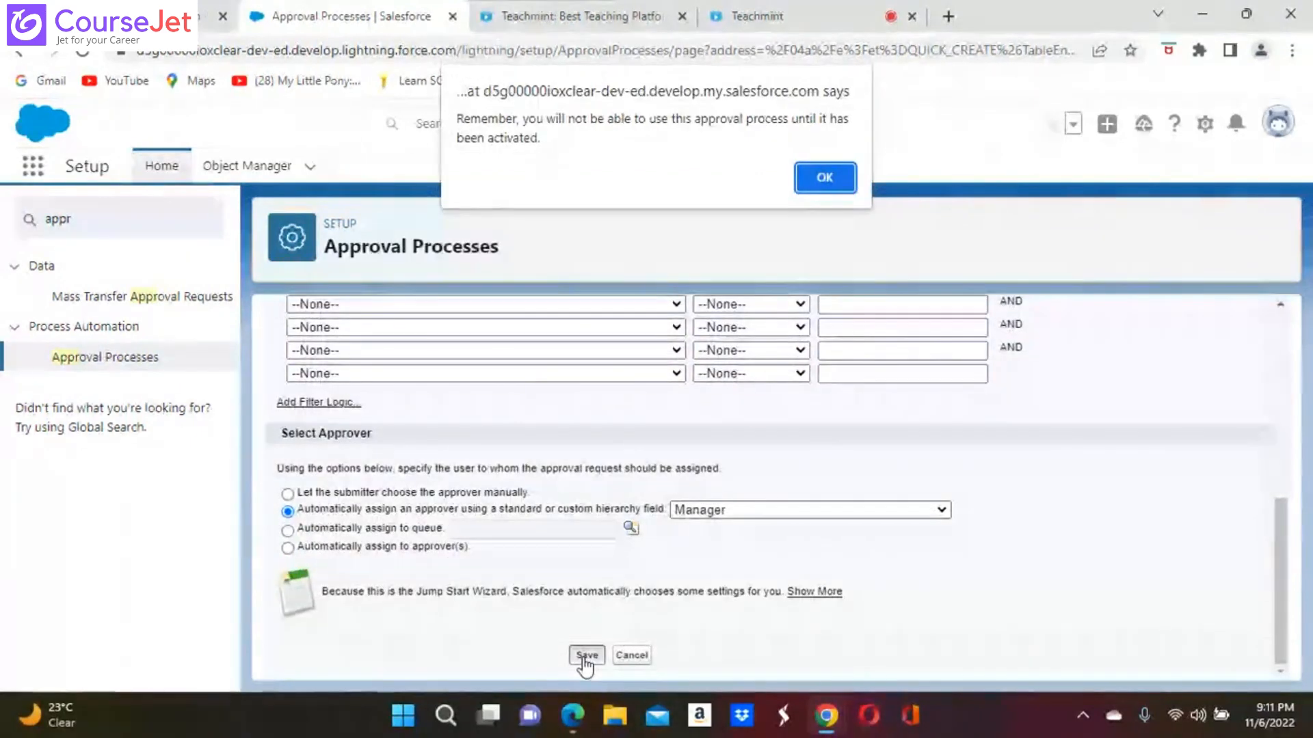
left_click(823, 179)
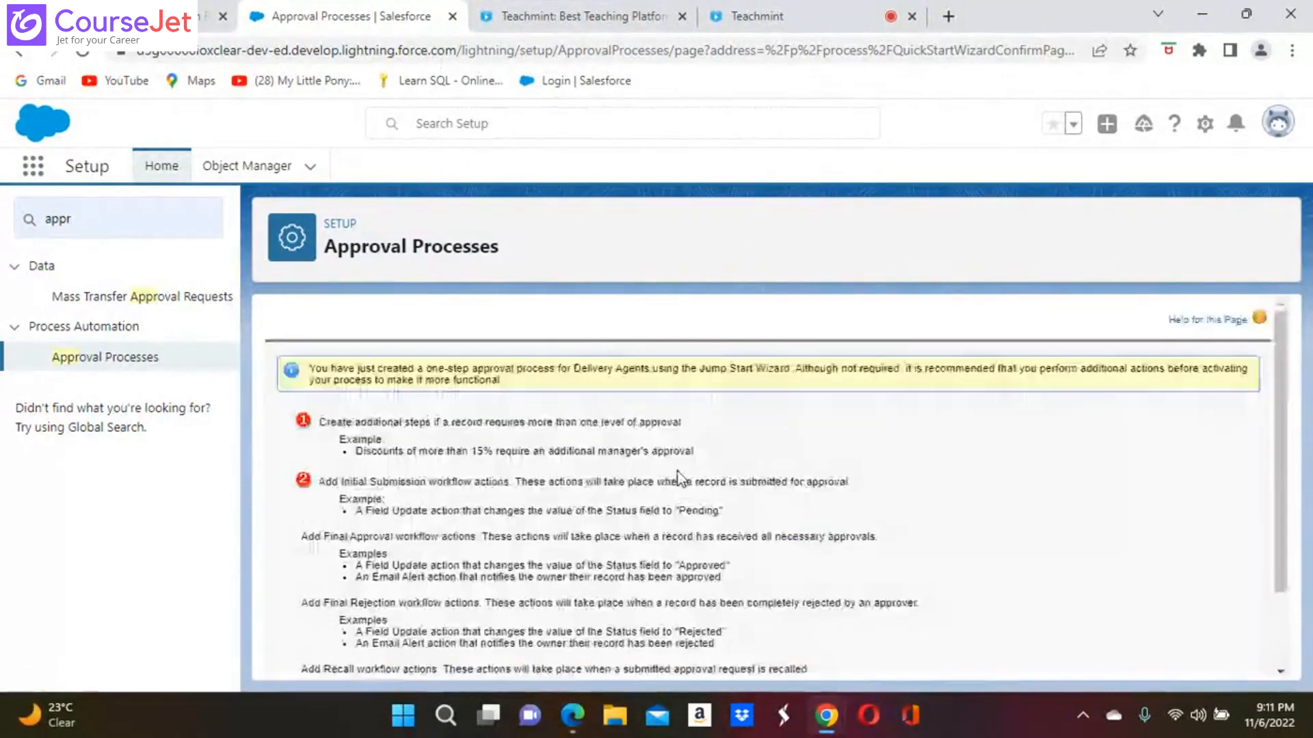
Go to the new approval process's detail page and open its Initial Submitters for editing
scroll(750, 481, "down", 3)
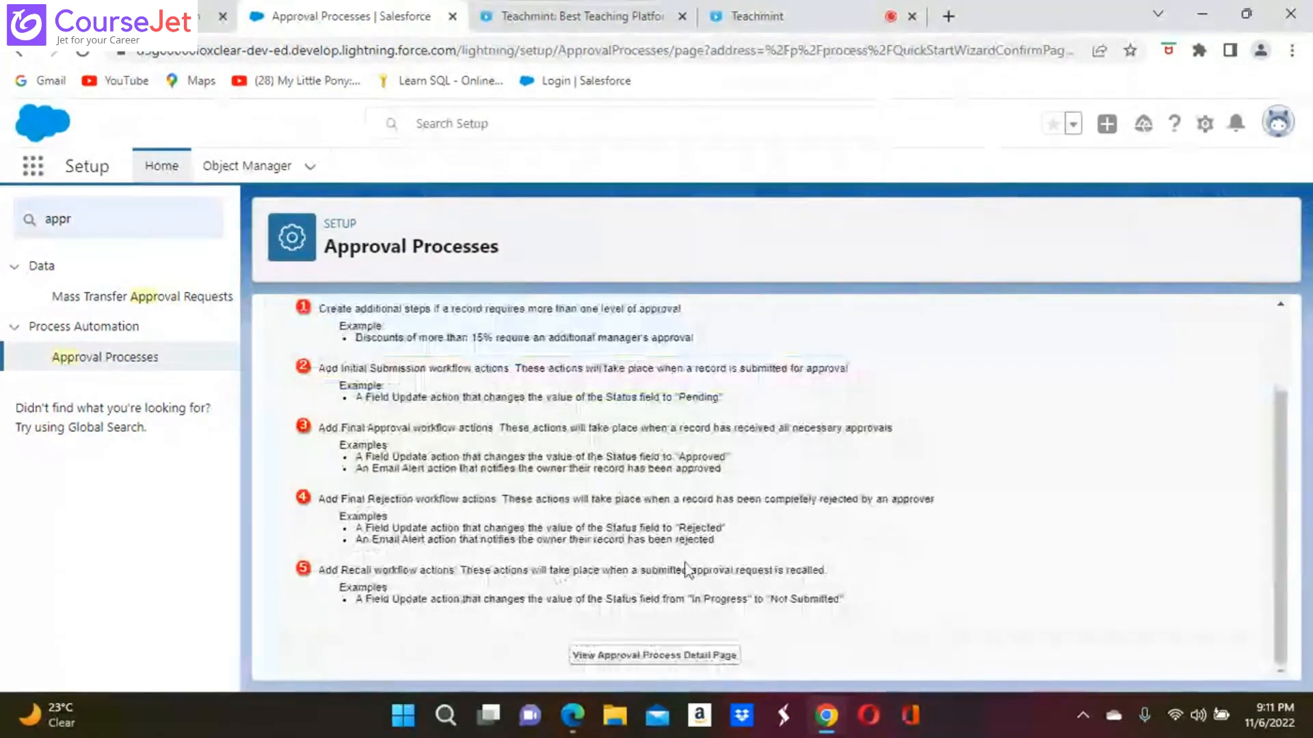
left_click(670, 656)
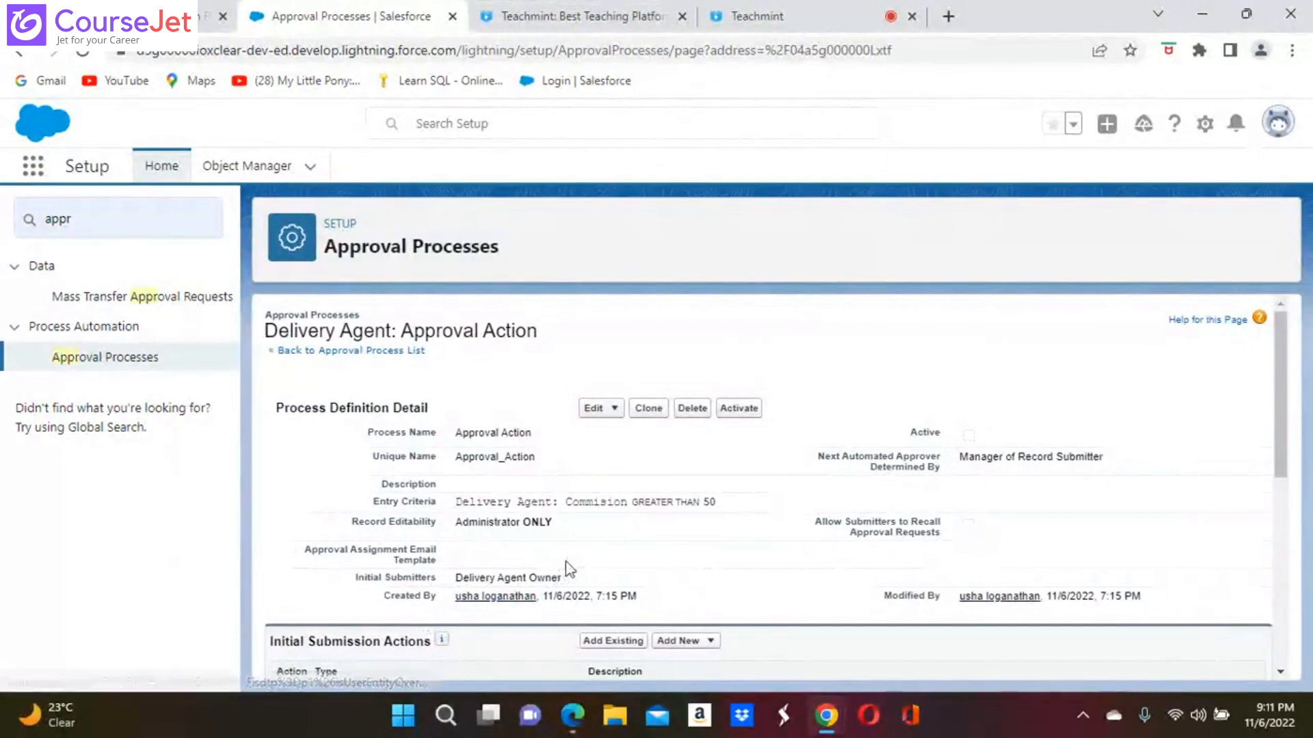
left_click(599, 411)
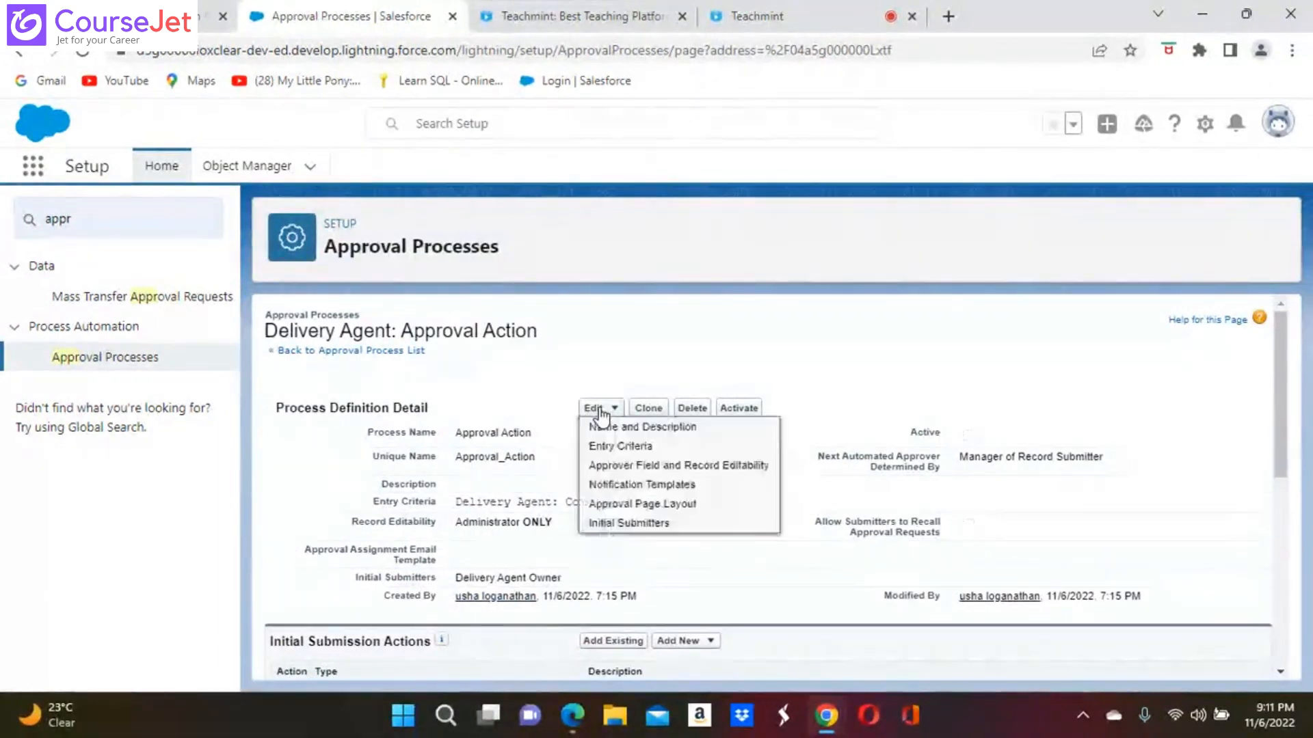
left_click(626, 524)
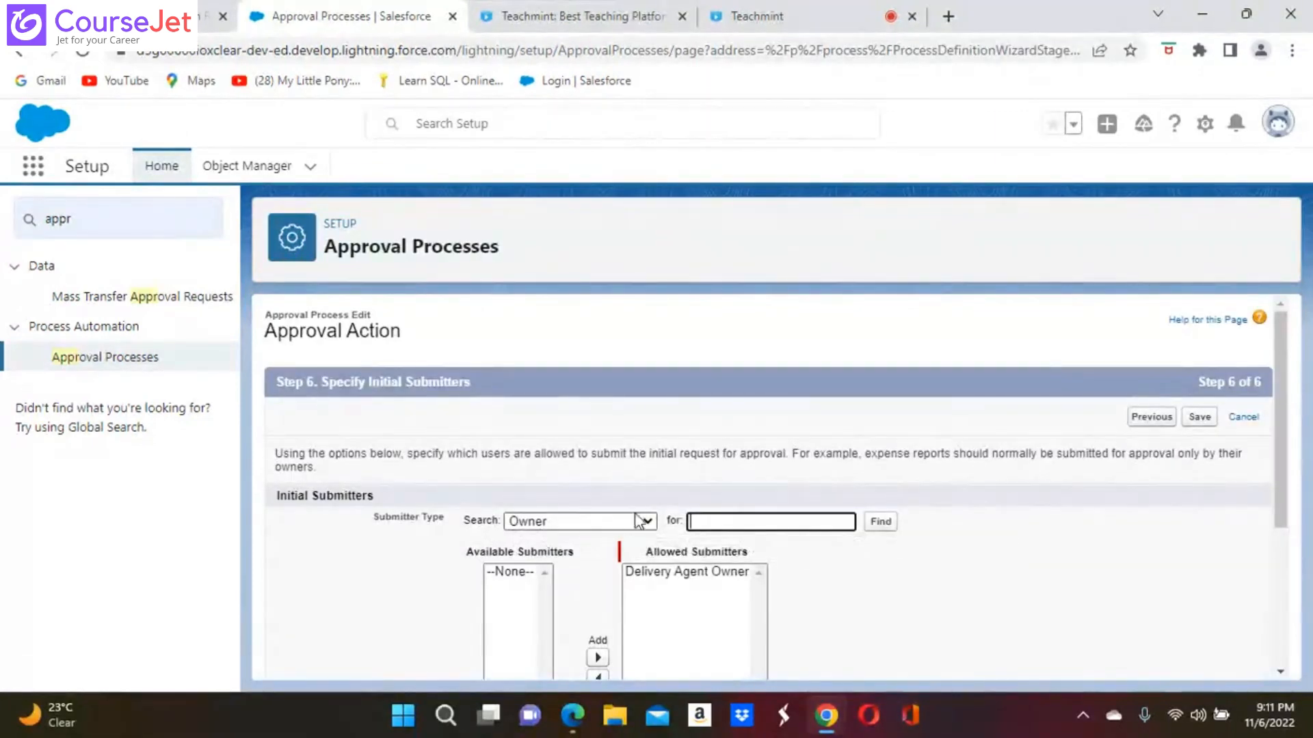
Set the initial submitter search type to Role
left_click(650, 522)
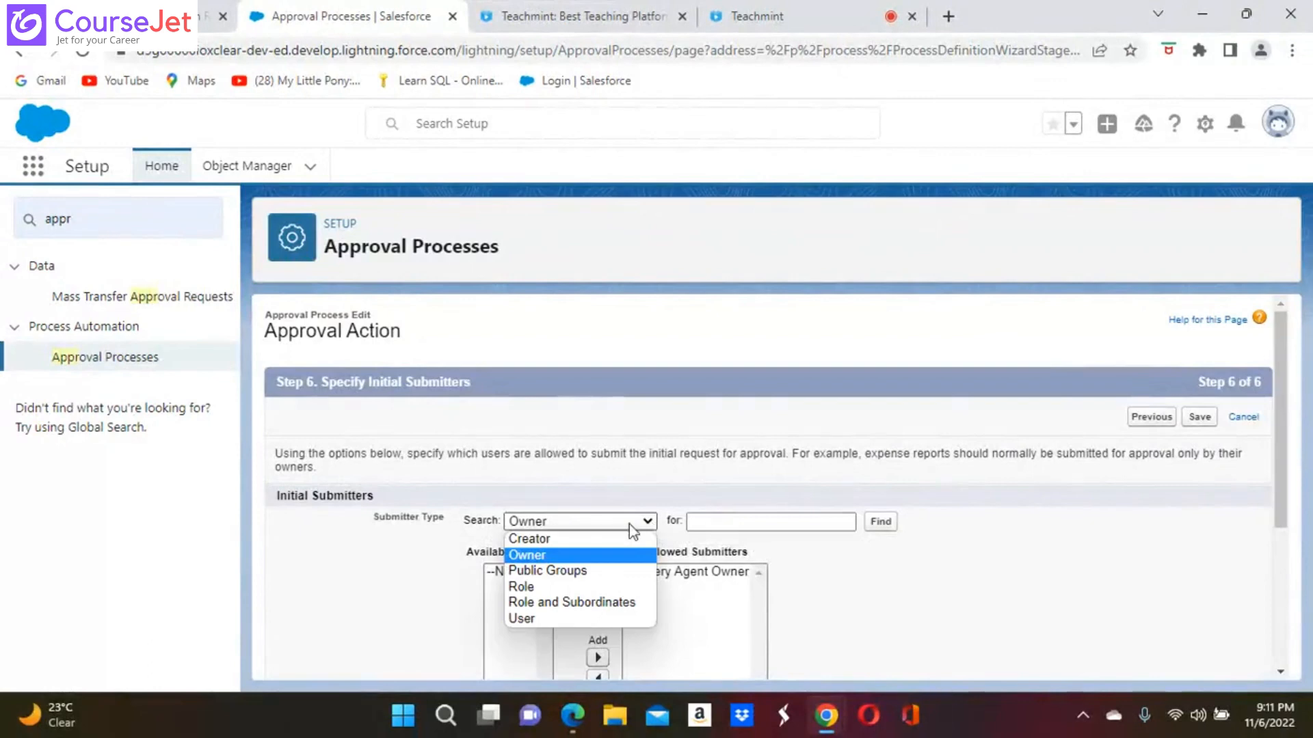
left_click(533, 591)
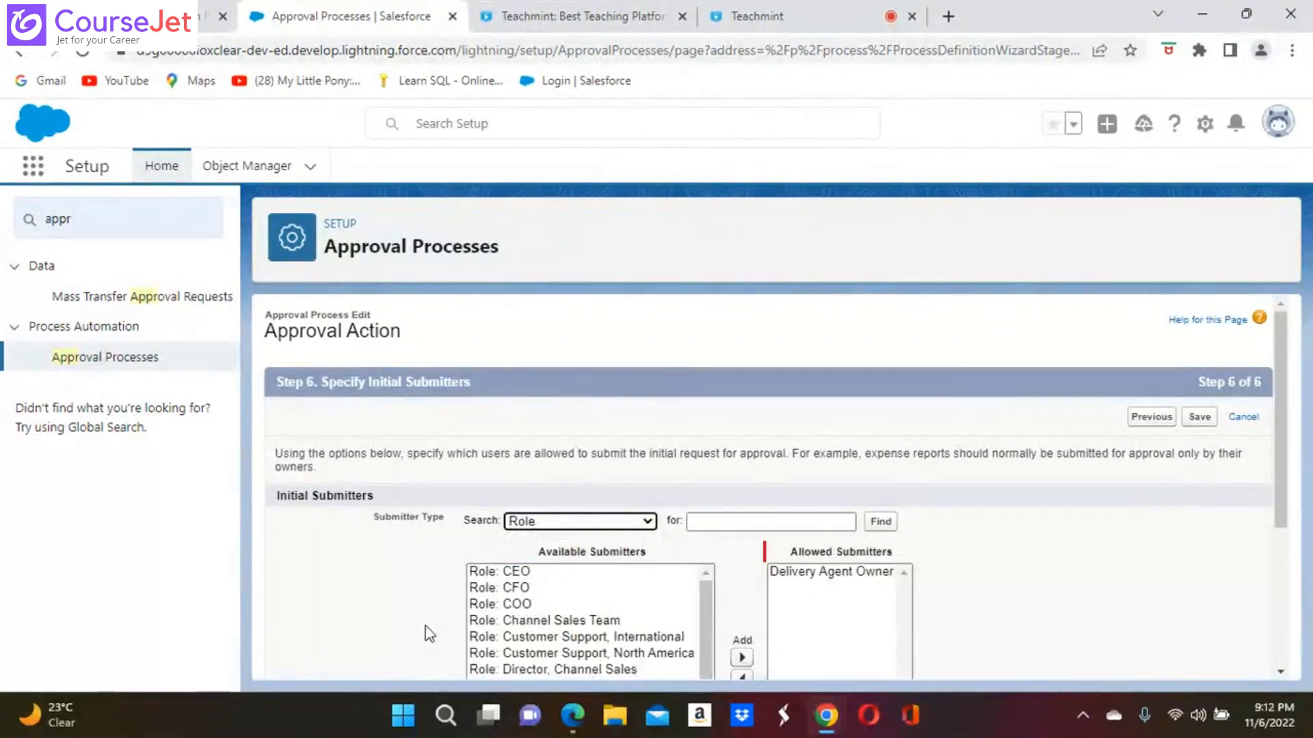
scroll(425, 633, "down", 3)
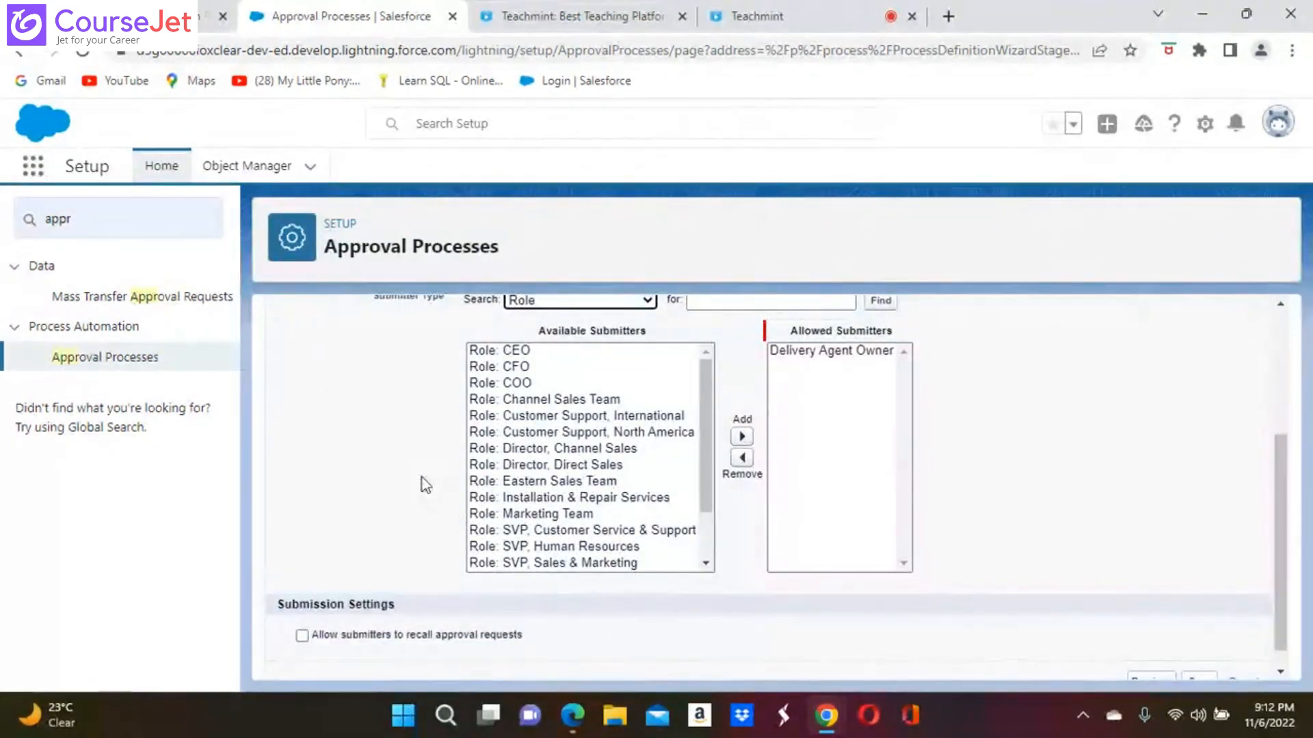
left_click(646, 301)
left_click(596, 380)
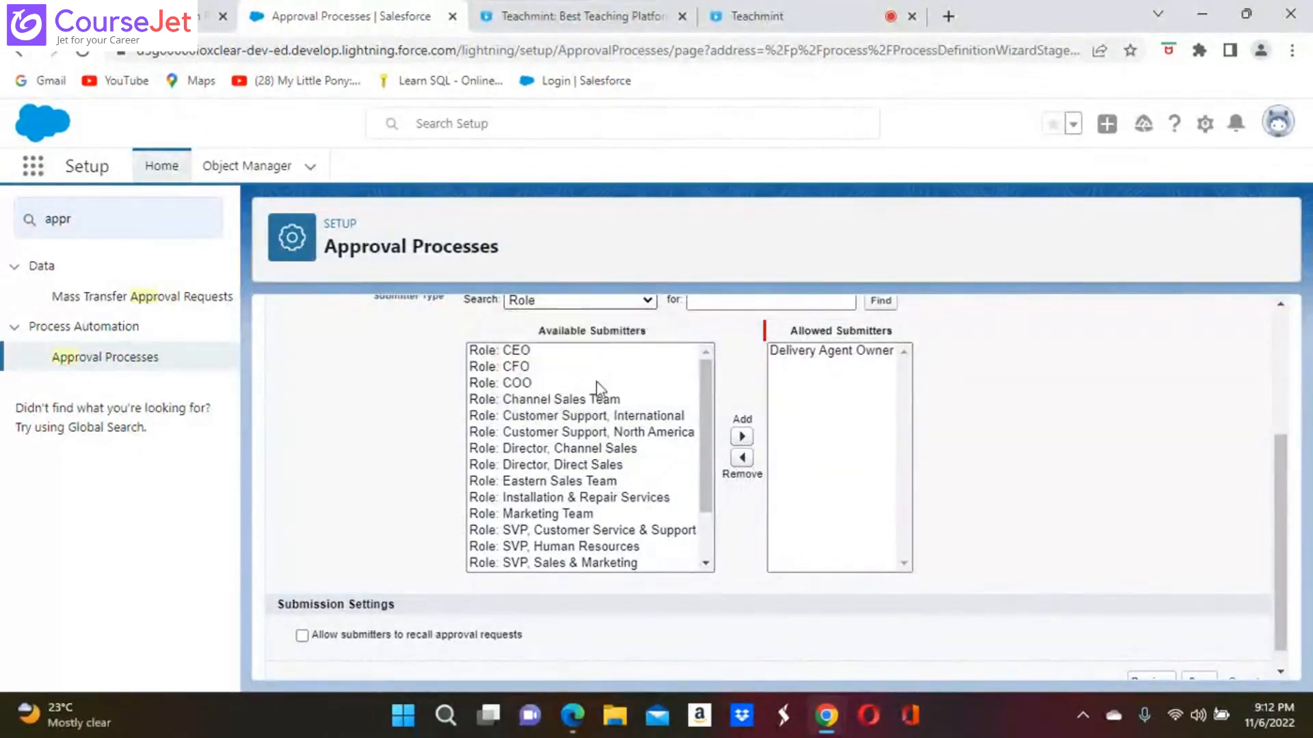
left_click(648, 301)
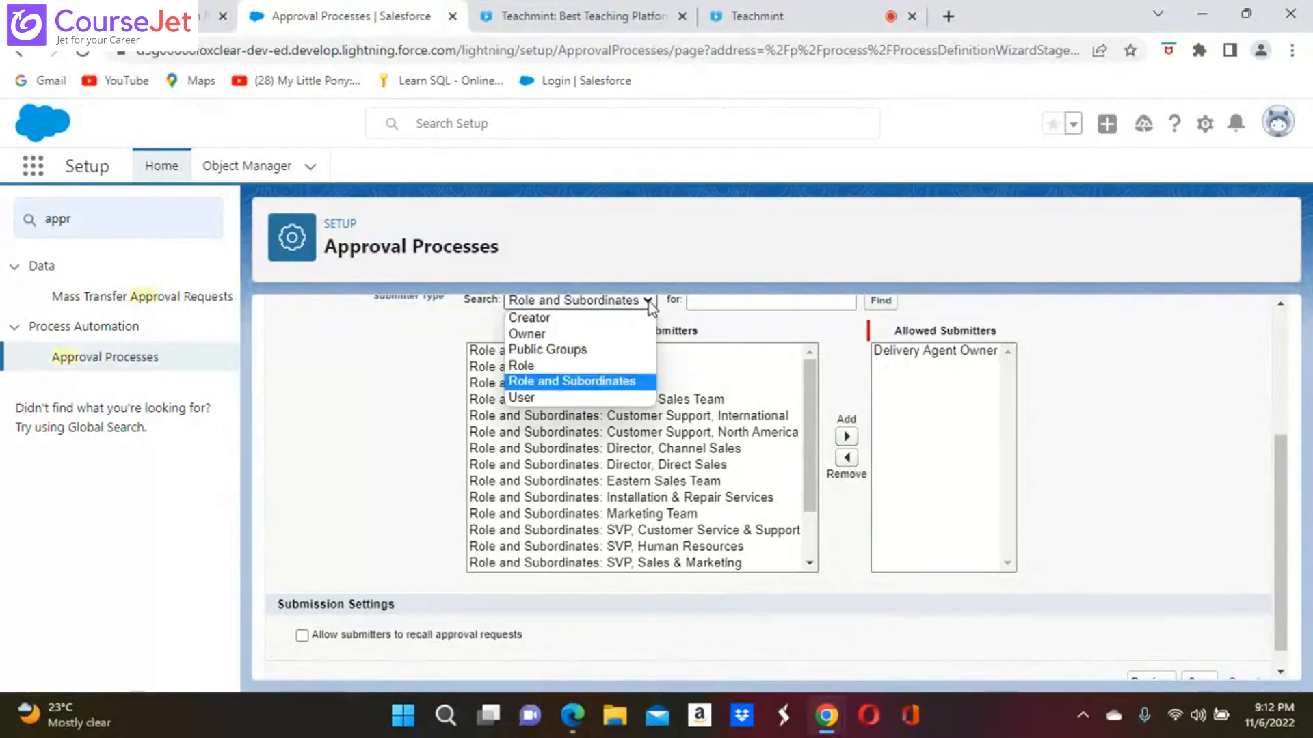
left_click(528, 371)
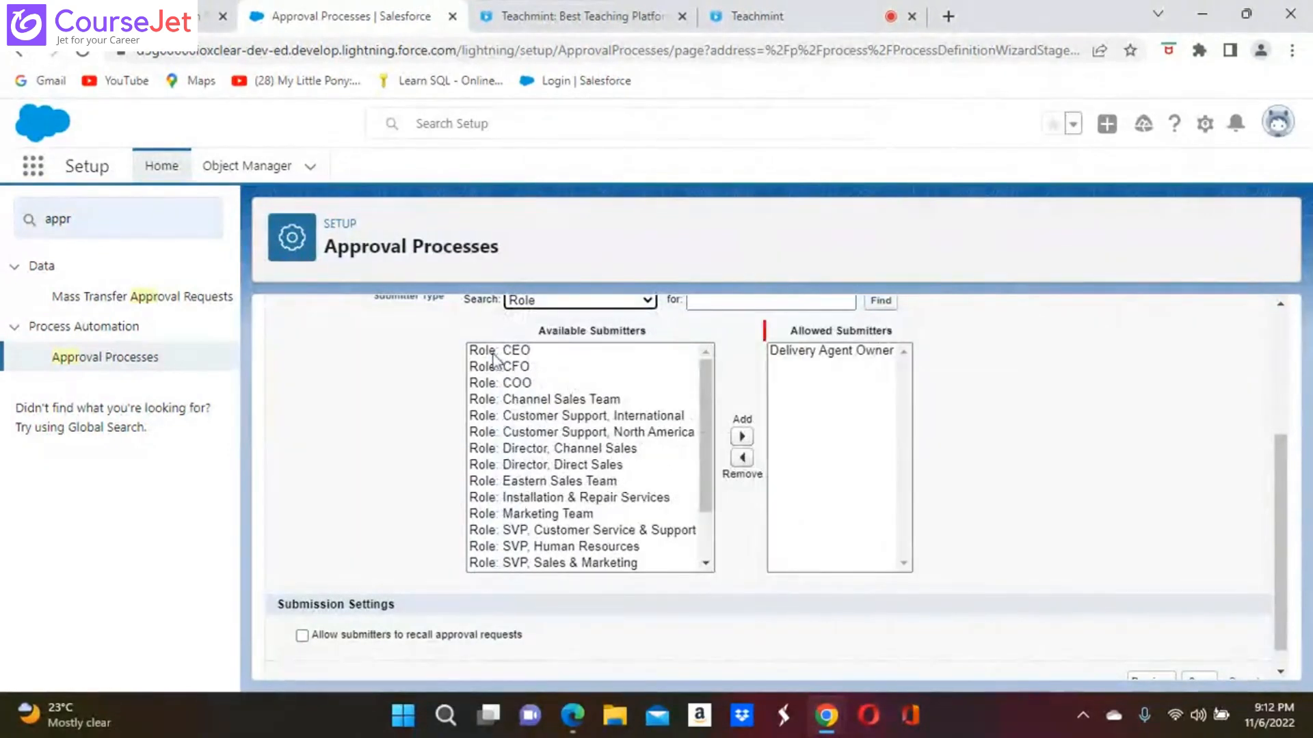
Add the CFO role to the allowed submitters and remove Delivery Agent Owner from them
left_click(534, 373)
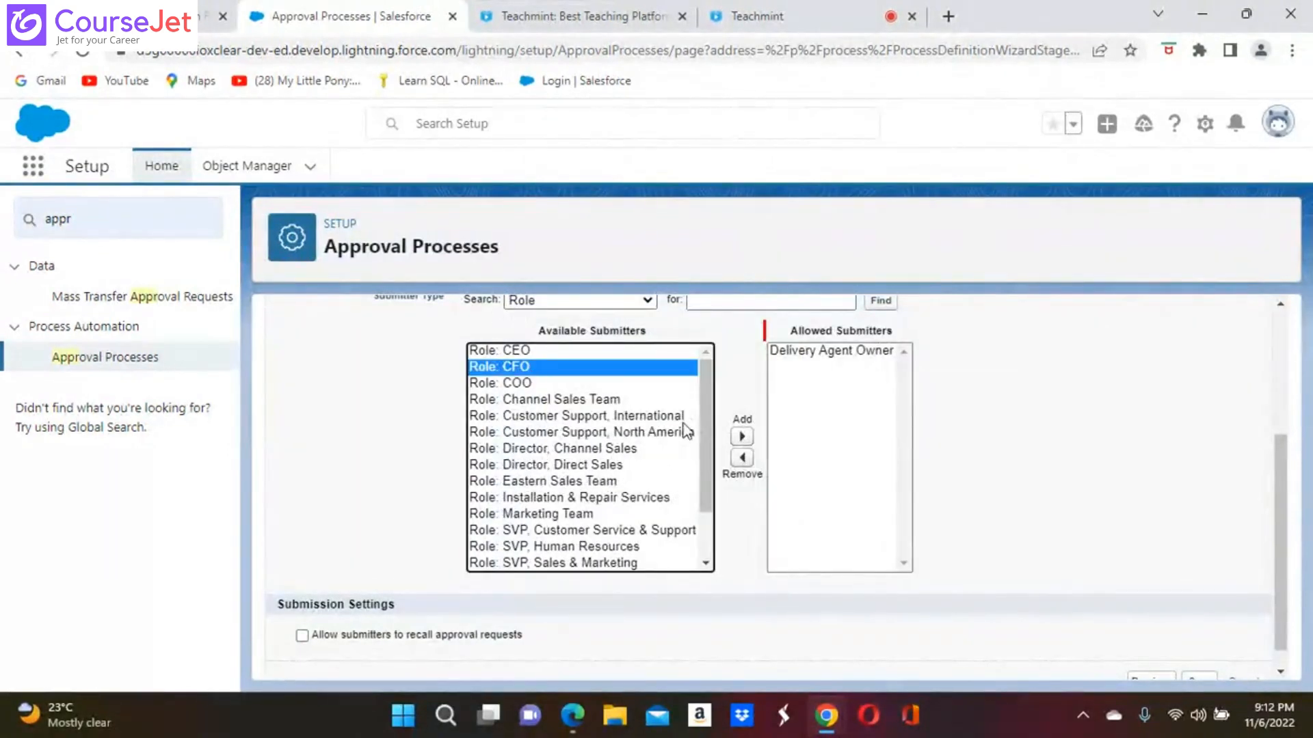
left_click(744, 438)
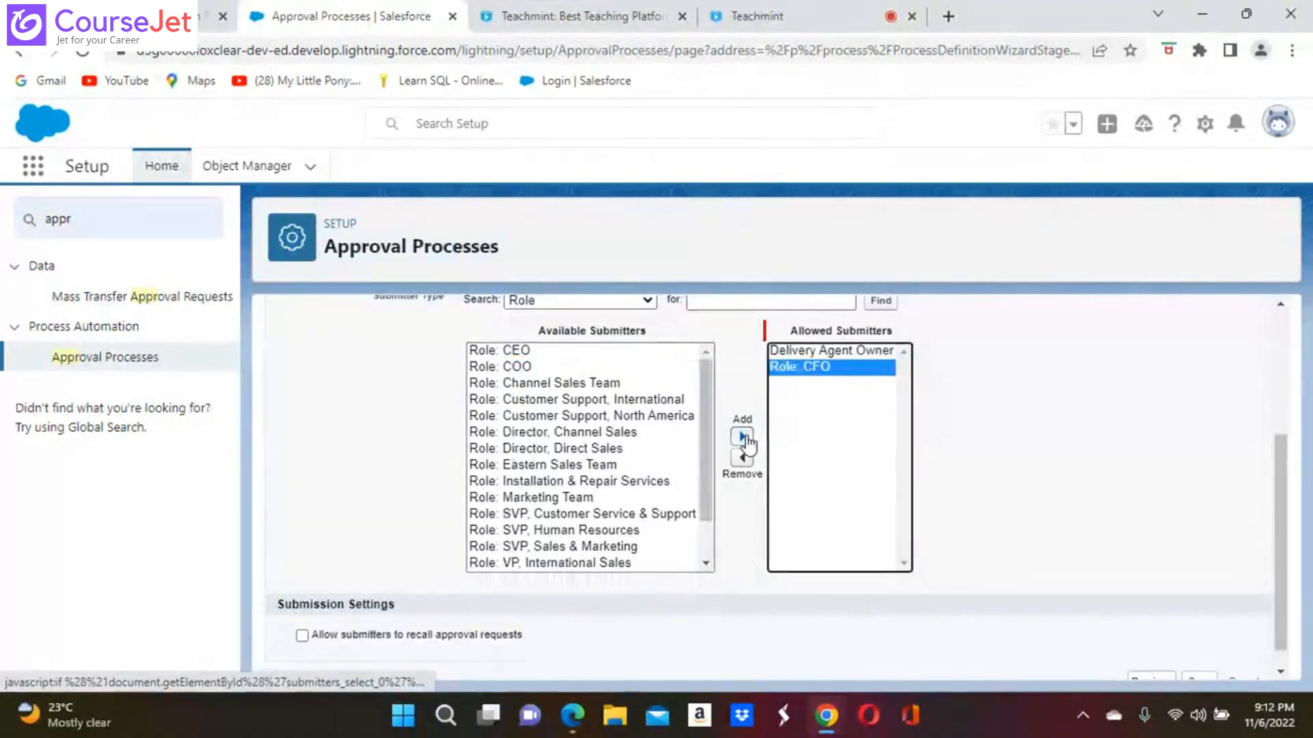
left_click(875, 353)
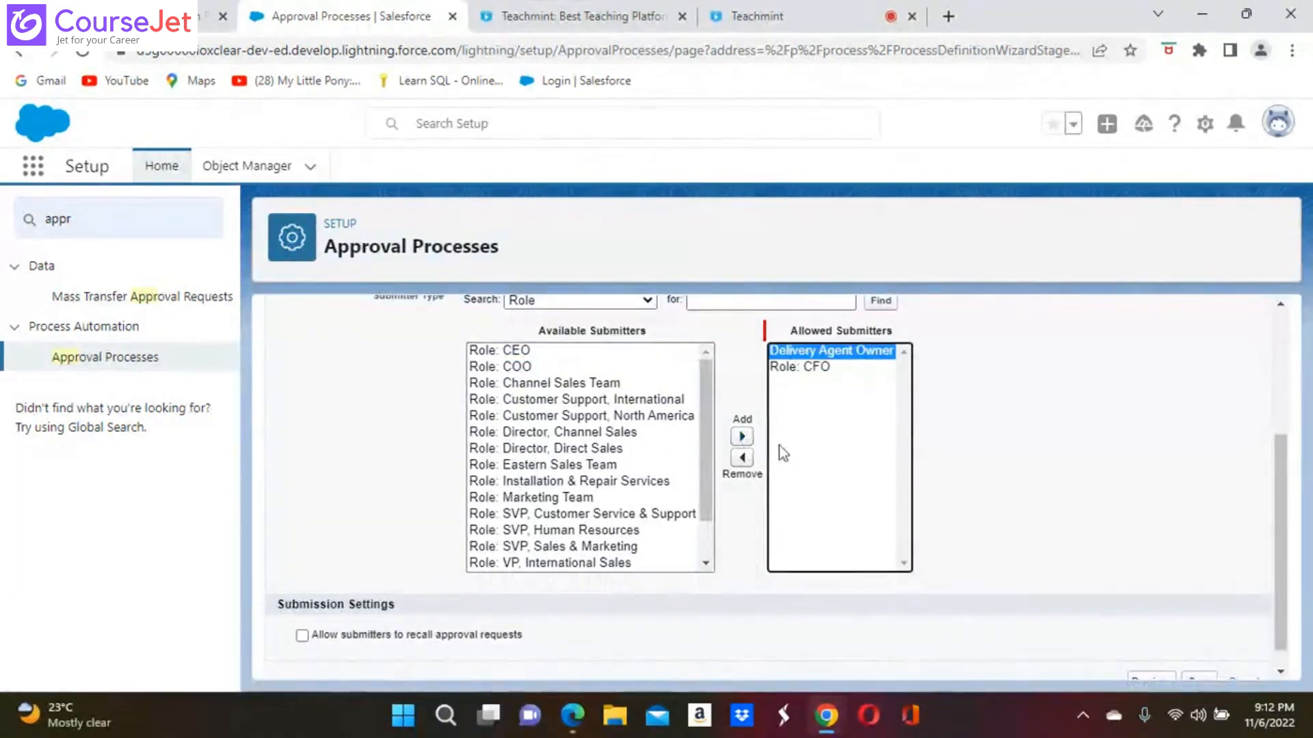
left_click(741, 457)
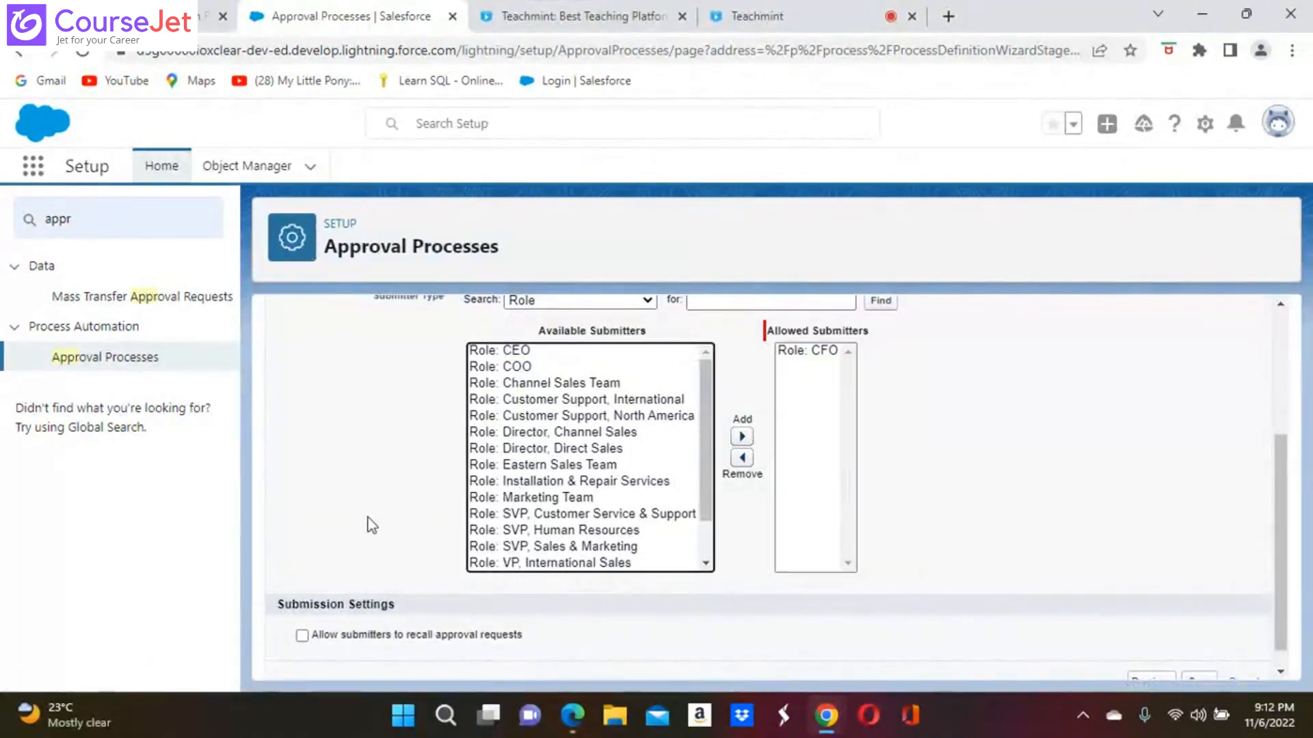
Allow submitters to recall approval requests and save the initial submitter settings
scroll(368, 518, "down", 1)
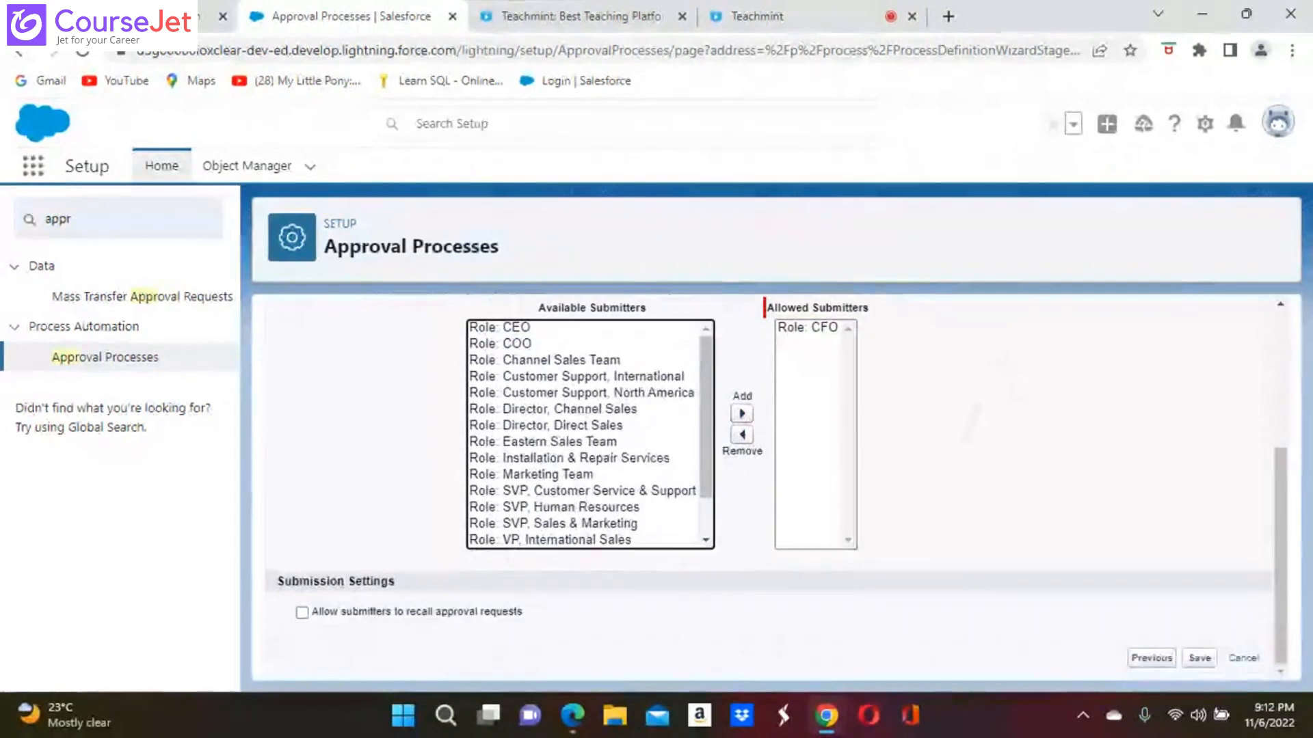
left_click(301, 613)
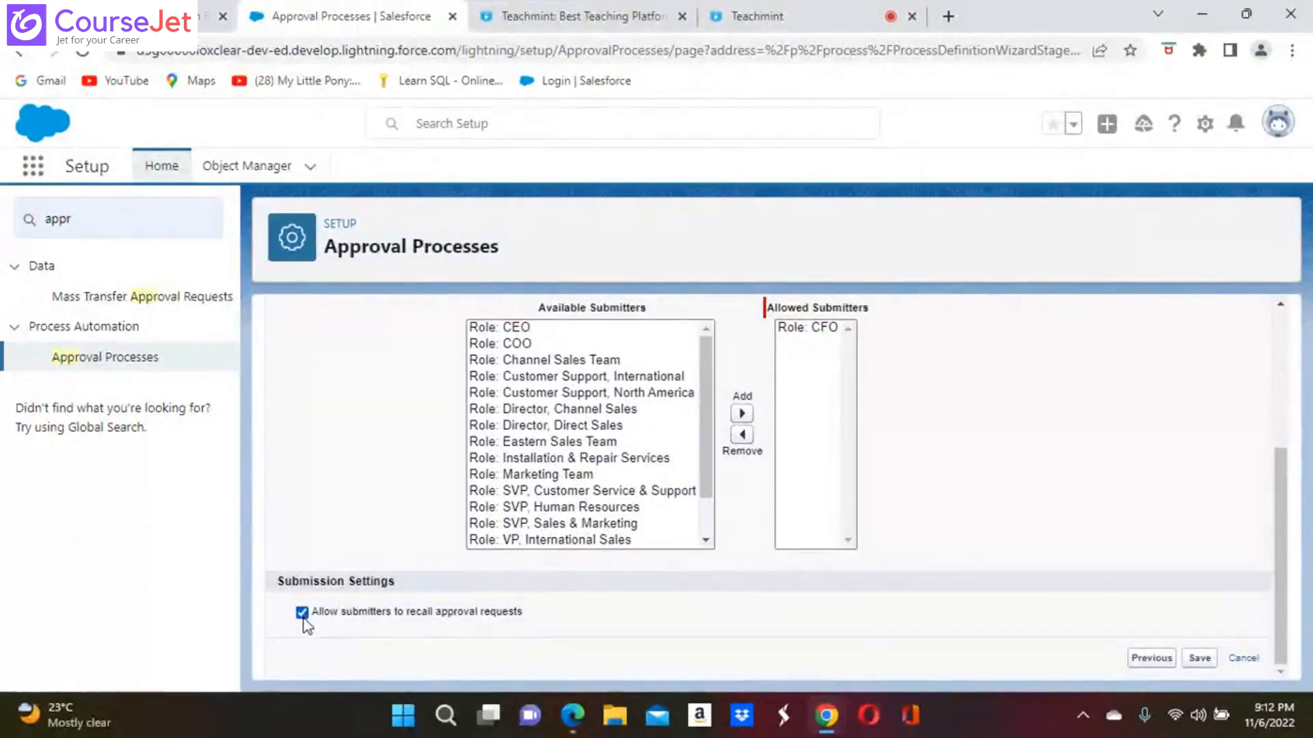
left_click(1205, 662)
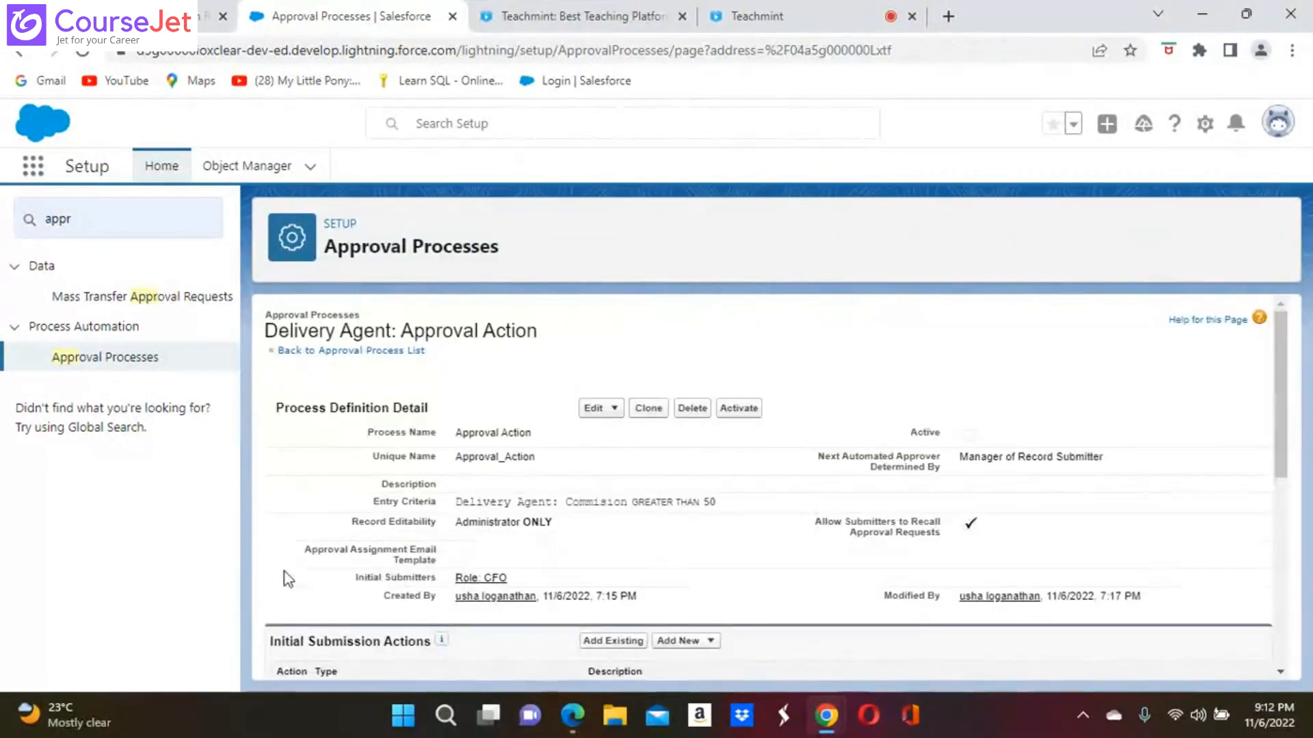
Show the actions of Step 1 and start a new field update under its approval actions
scroll(285, 574, "down", 3)
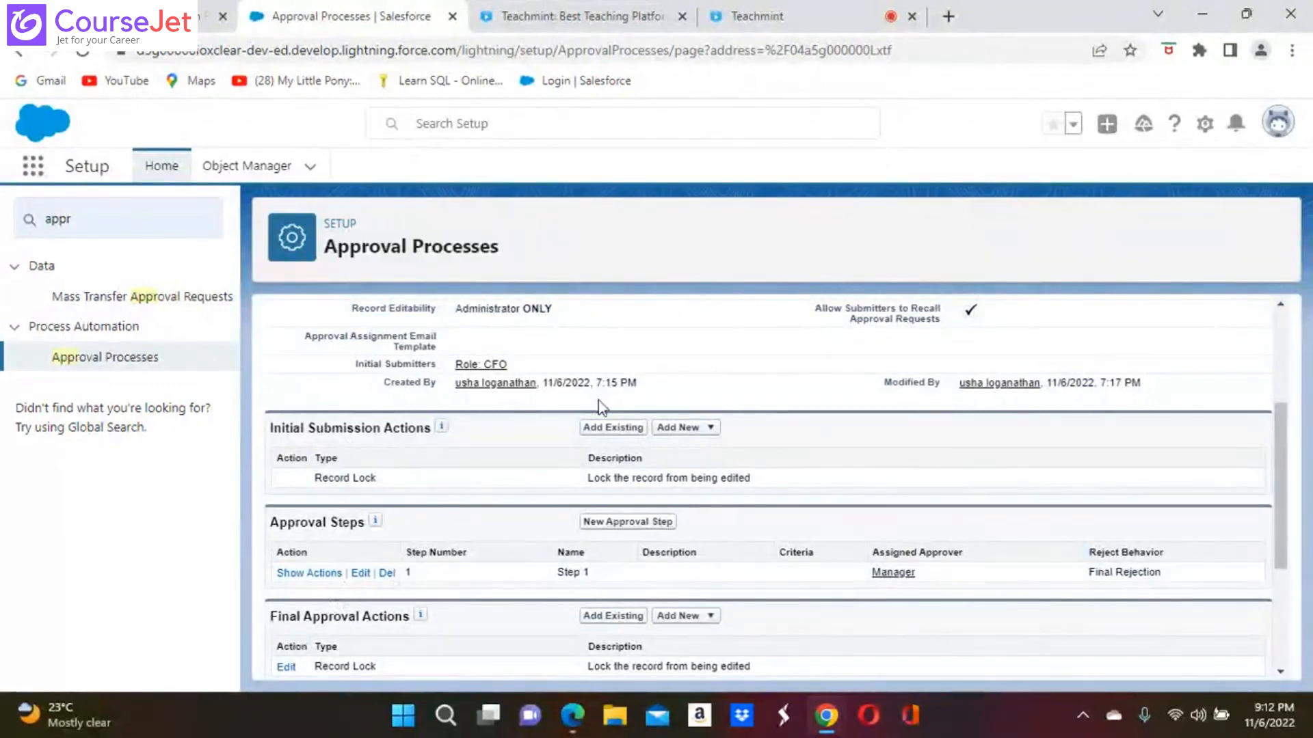
left_click(312, 576)
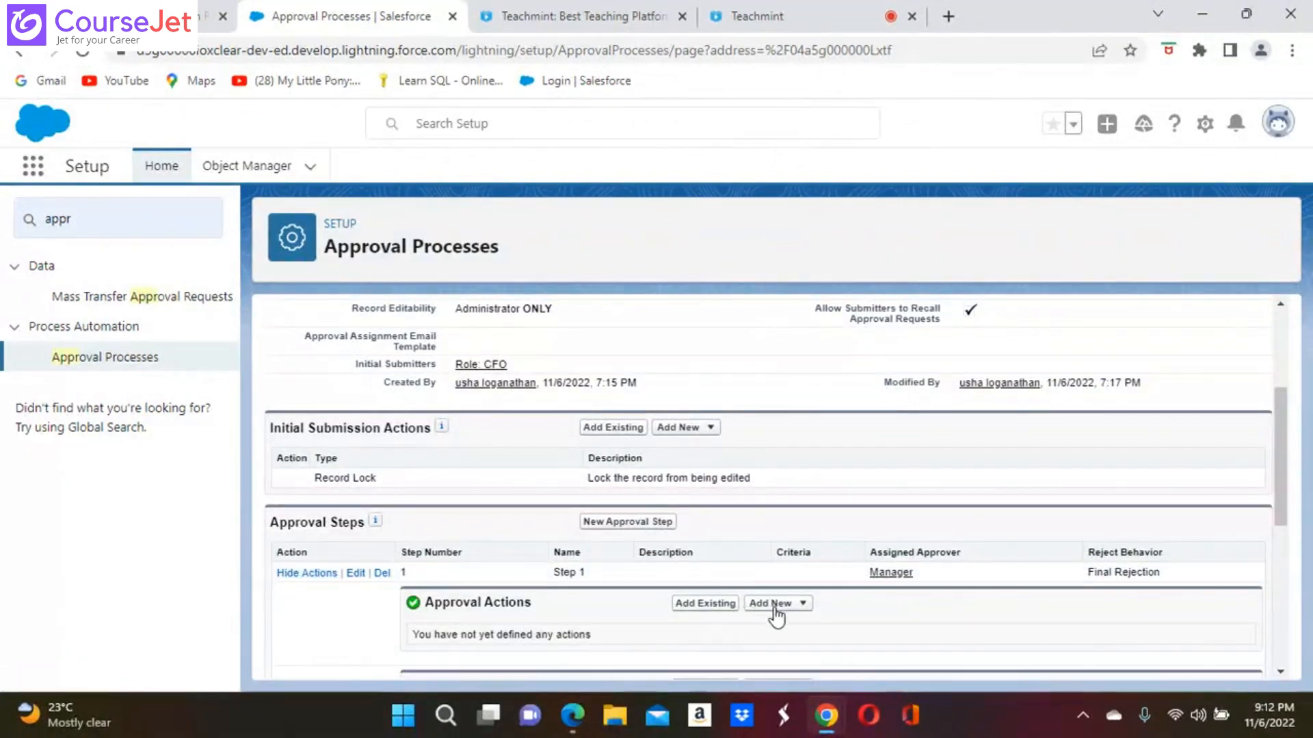
scroll(777, 615, "down", 2)
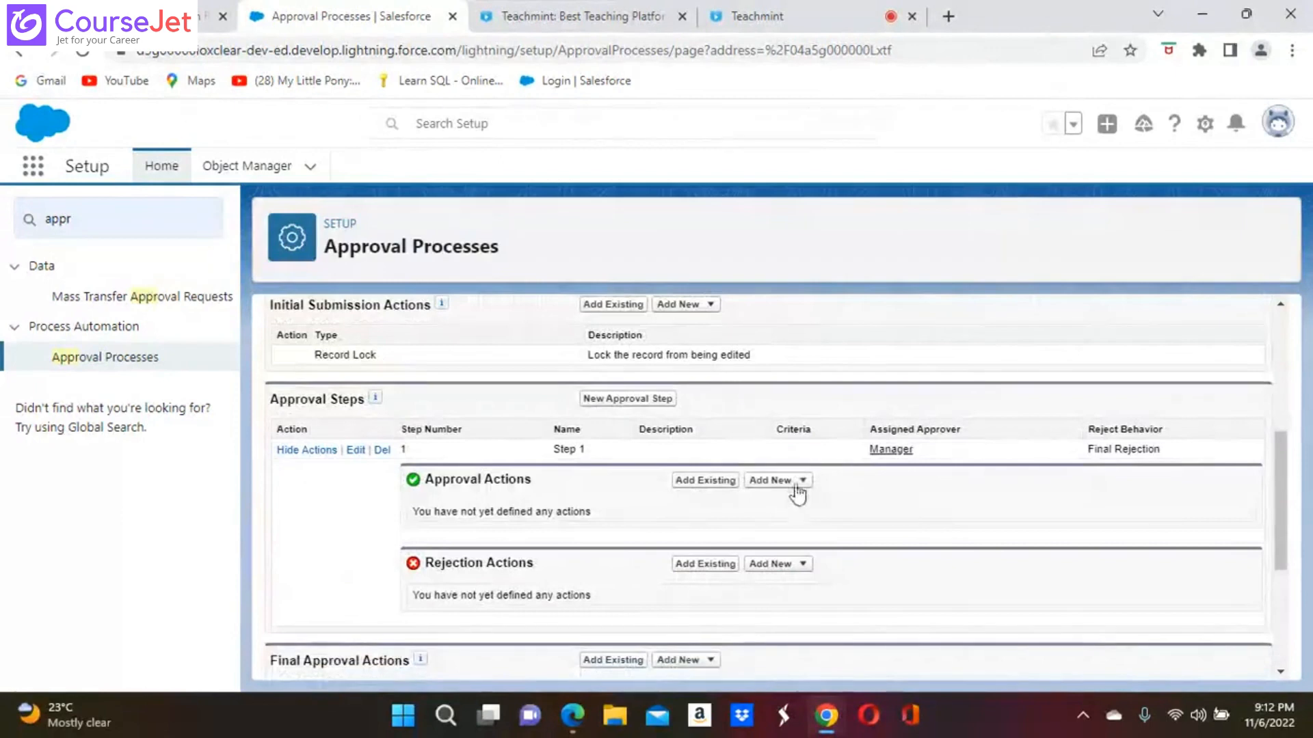
left_click(802, 484)
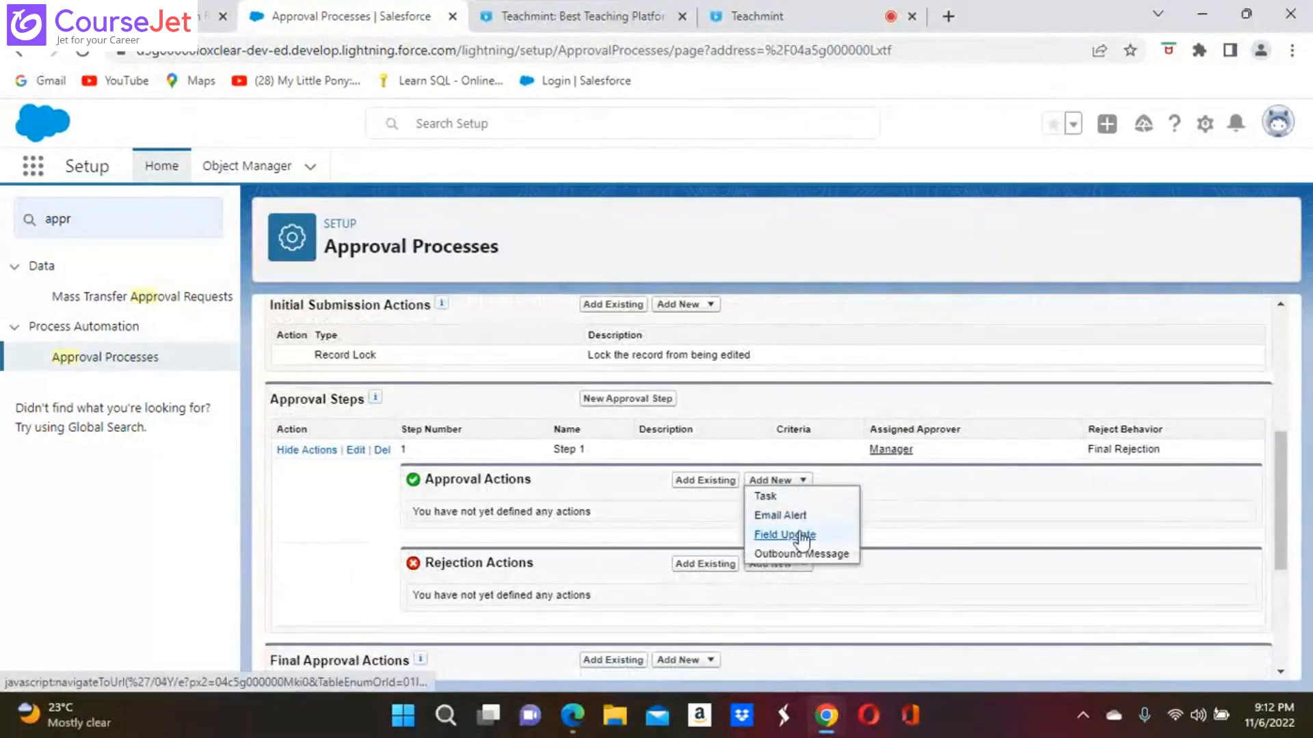
left_click(800, 536)
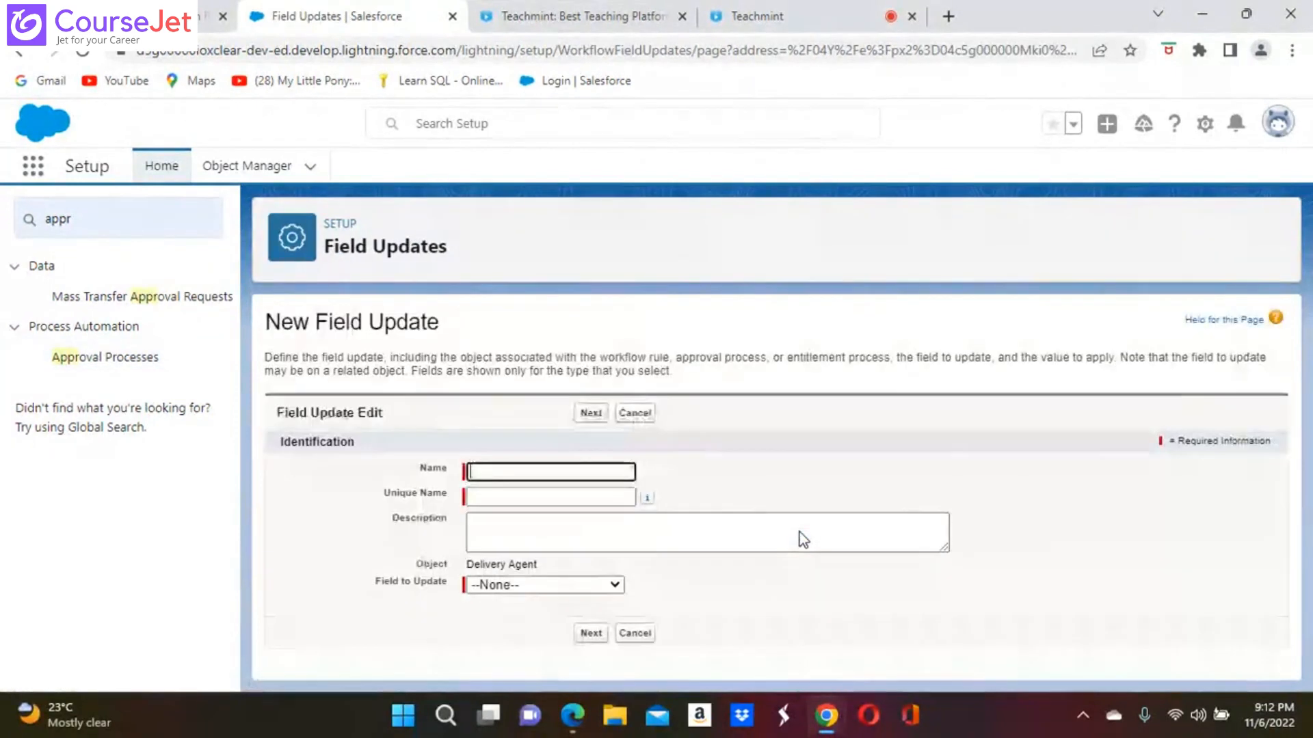
Name the field update Approval Action and choose Commision as the field to update
left_click(583, 471)
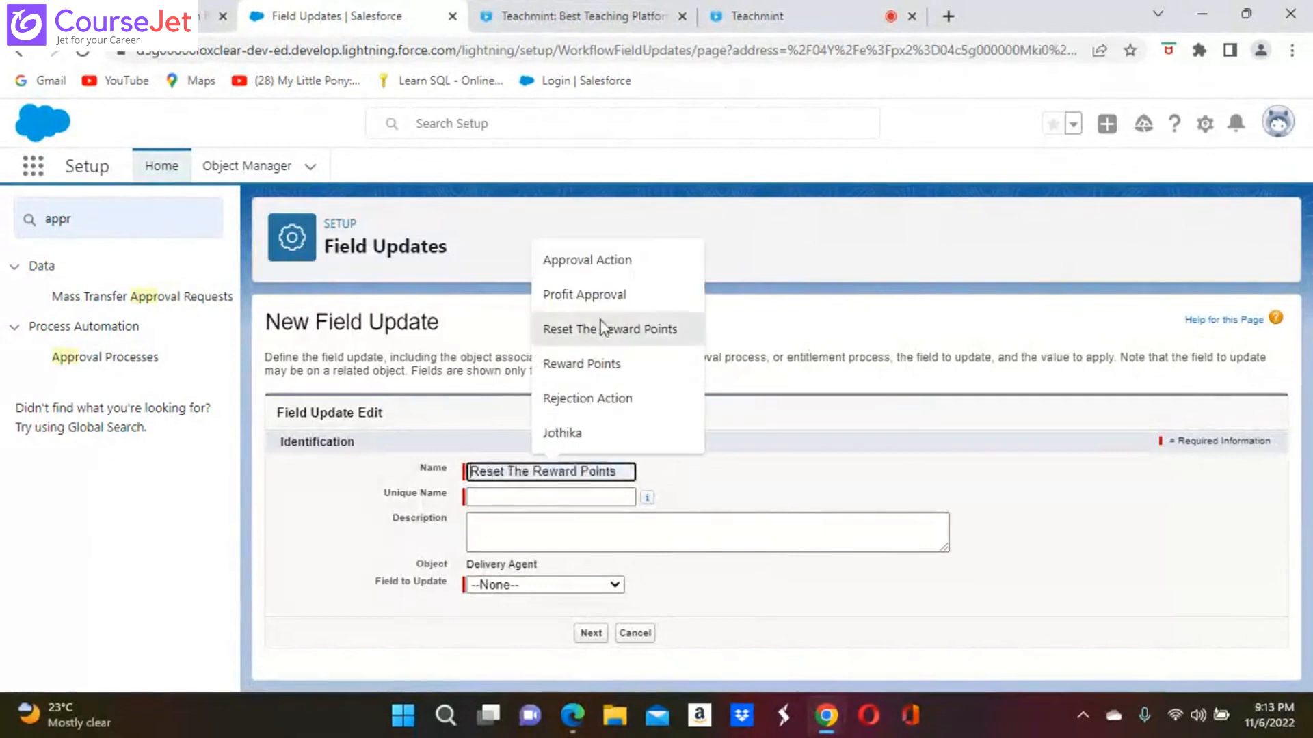
left_click(610, 269)
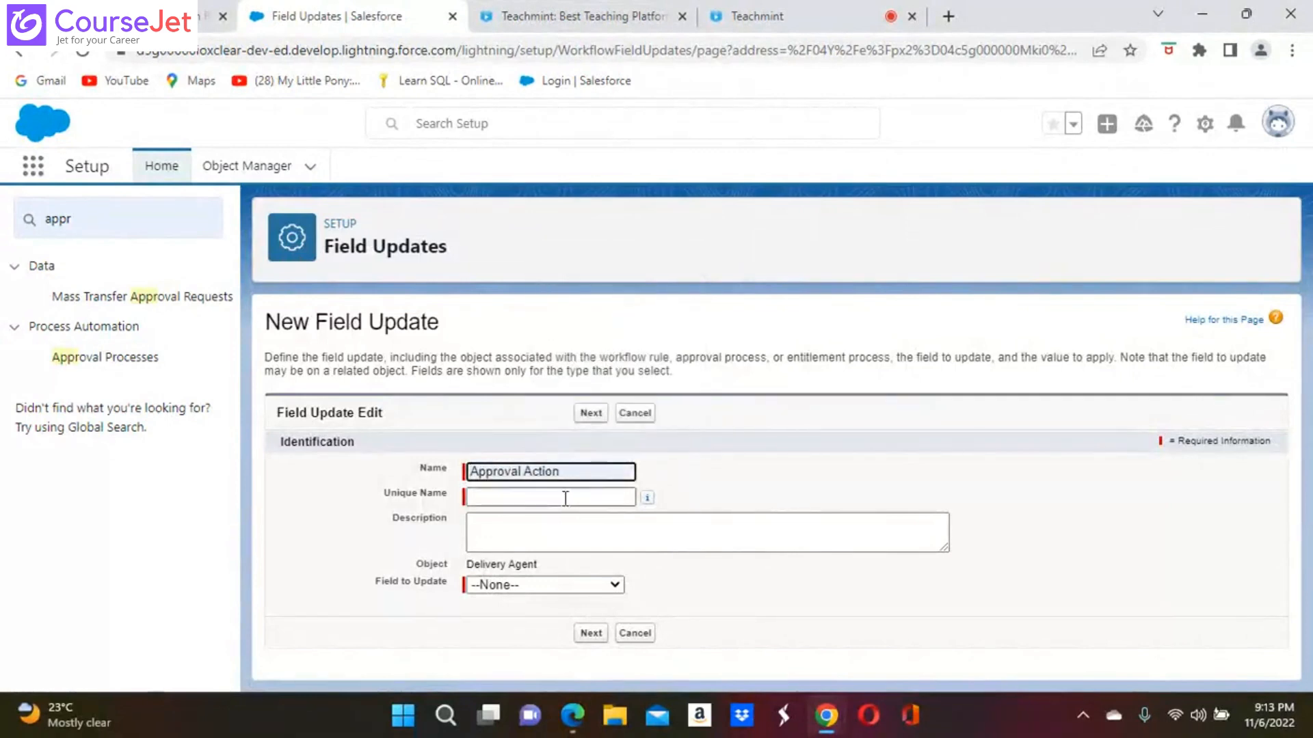
left_click(616, 497)
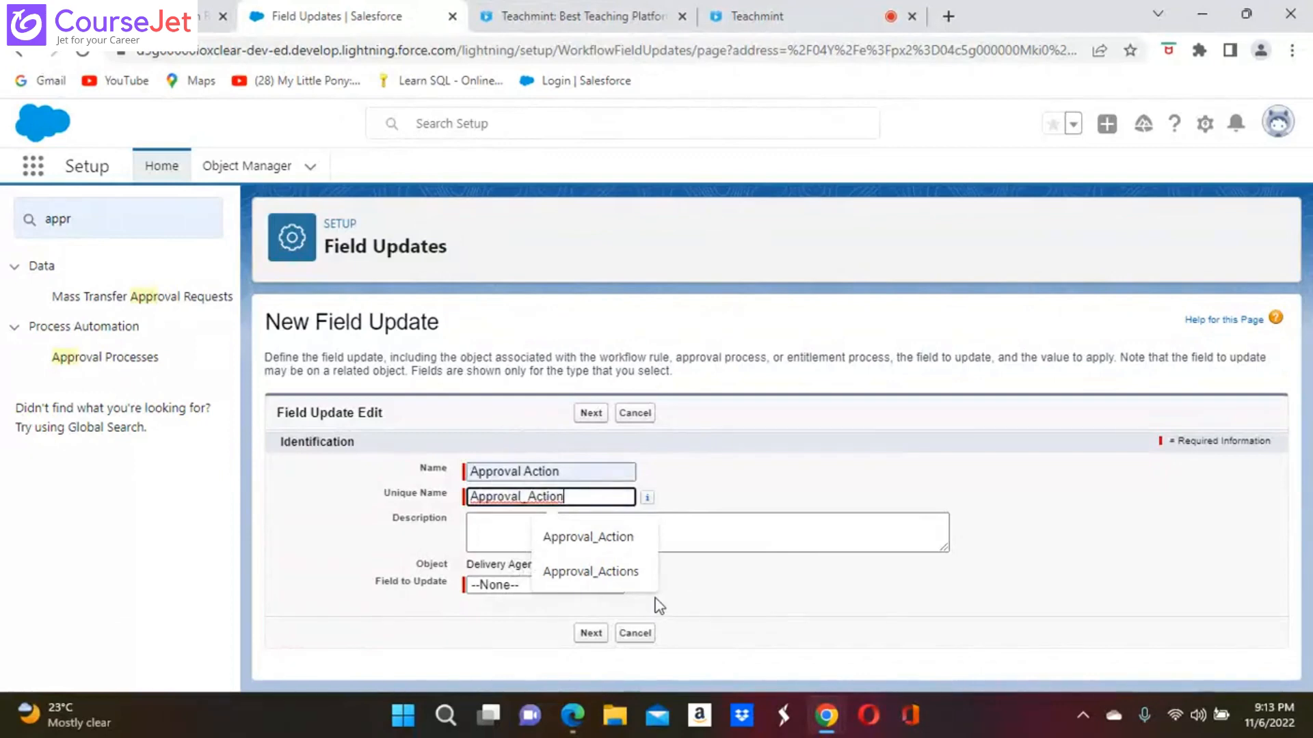
left_click(612, 585)
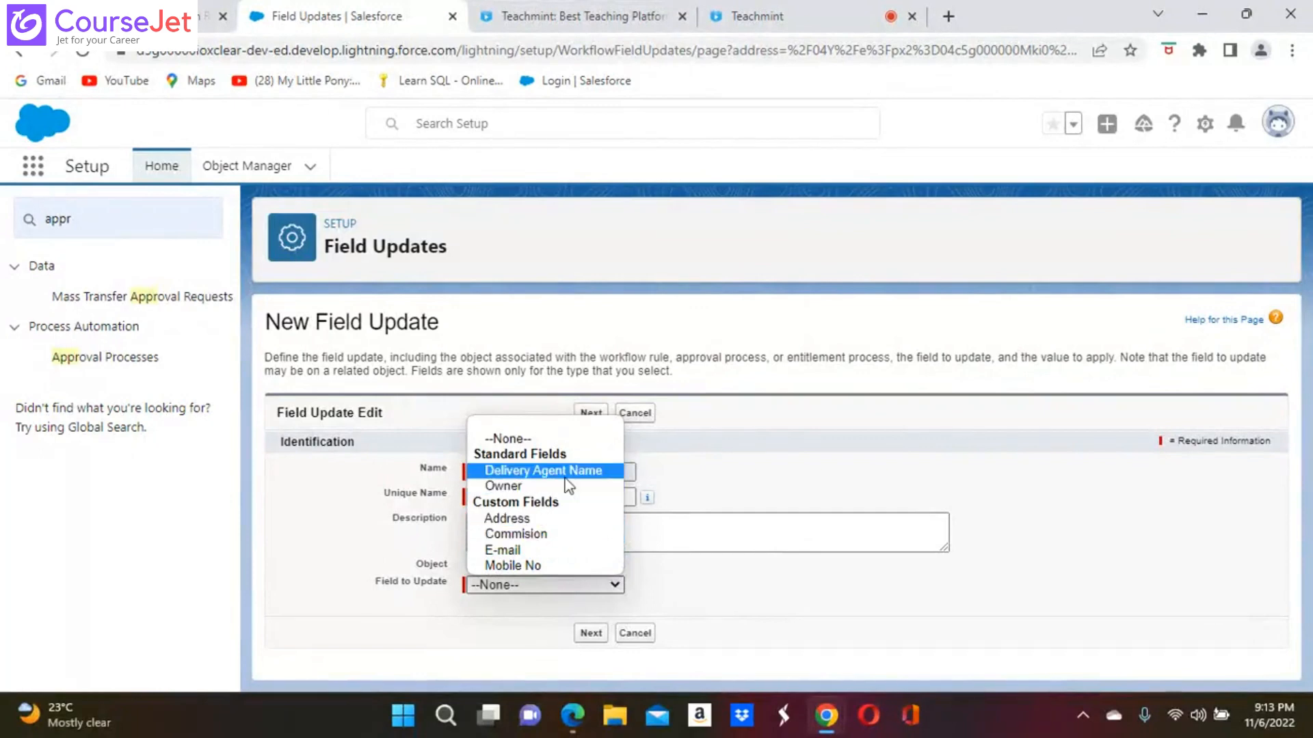
left_click(552, 536)
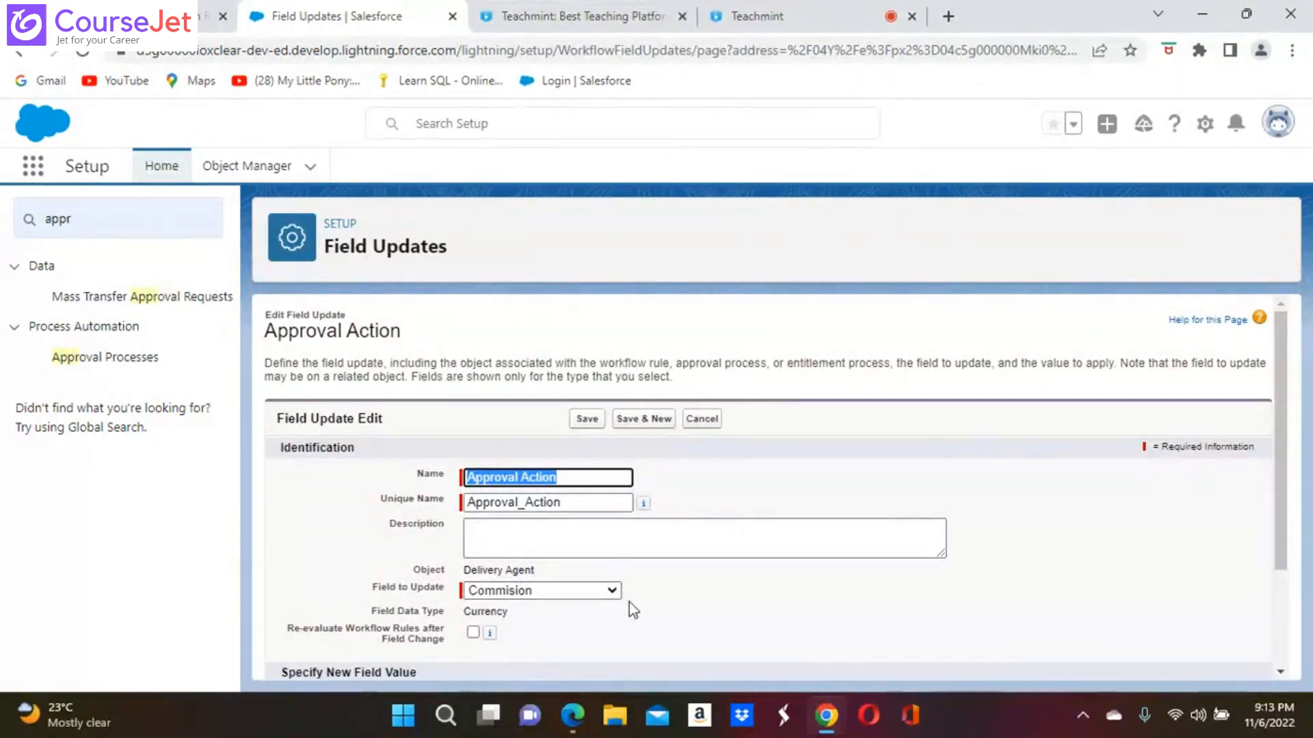
Choose to set the new Commision value with a formula and show the full formula editor
scroll(657, 606, "down", 2)
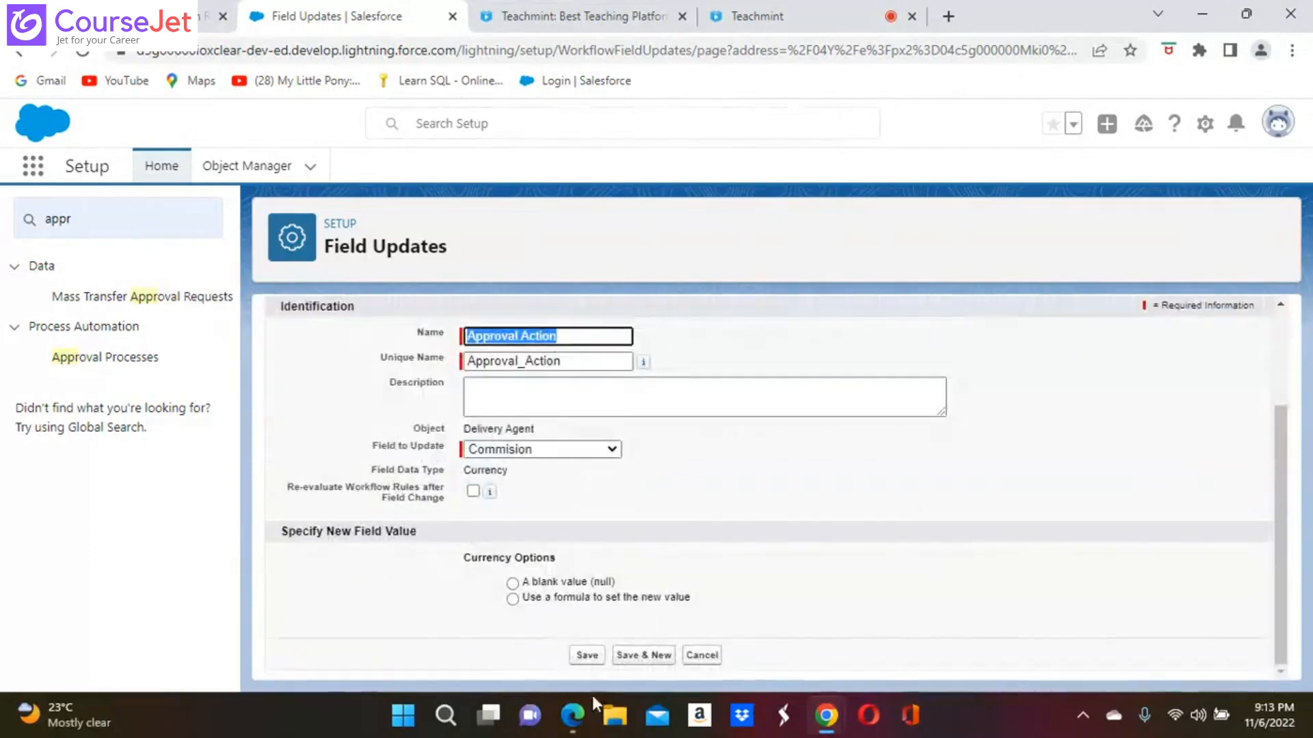
left_click(513, 599)
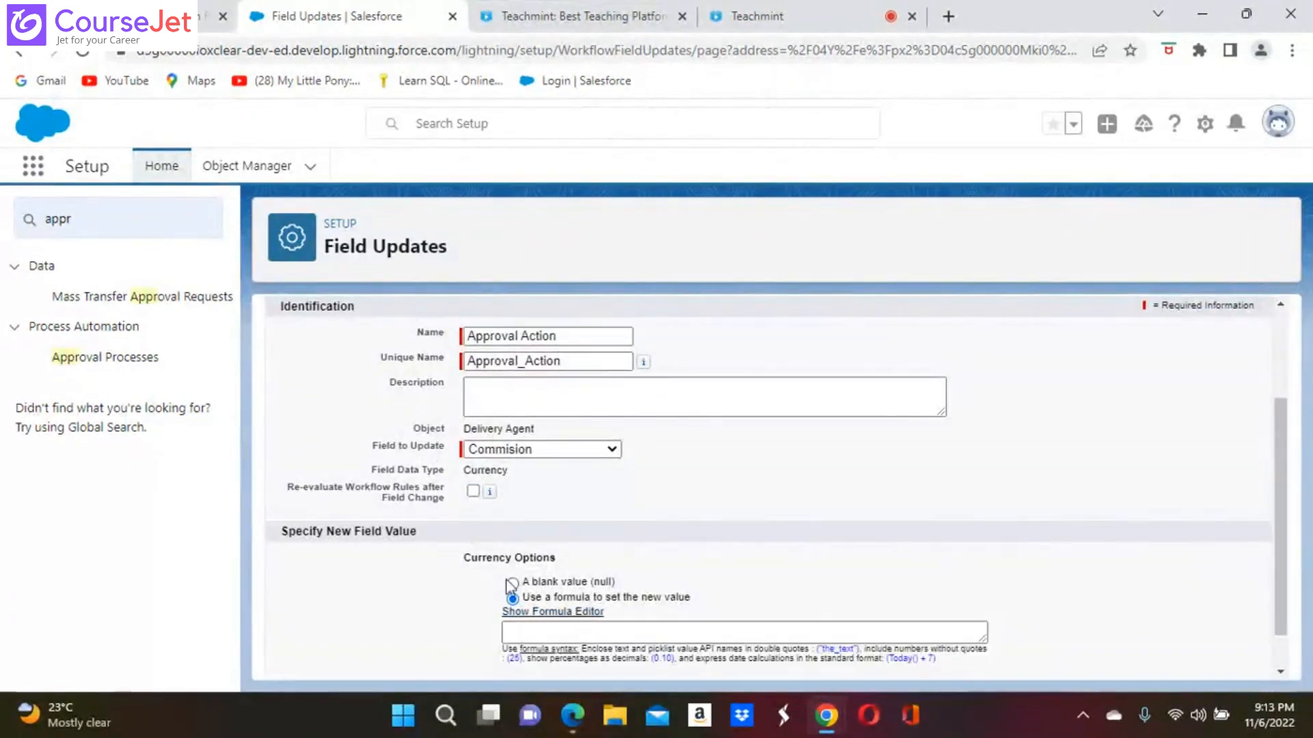
scroll(427, 615, "down", 1)
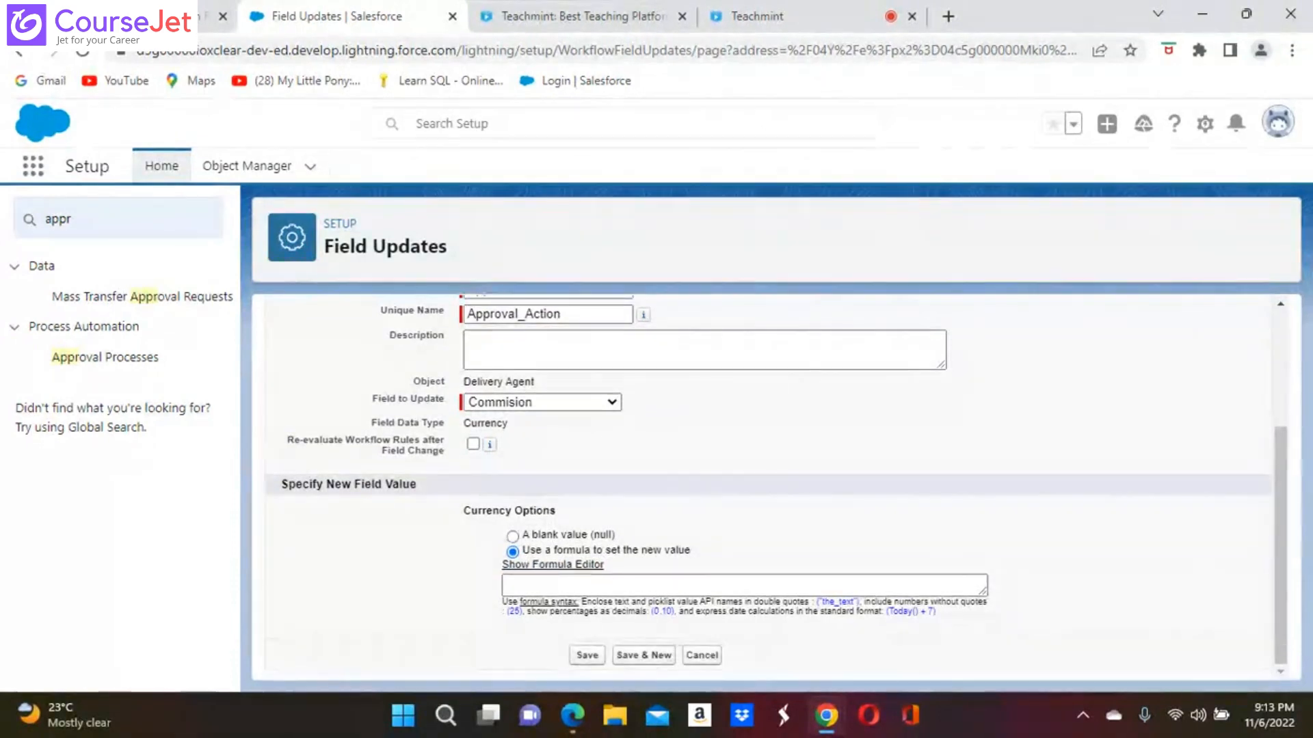
left_click(526, 584)
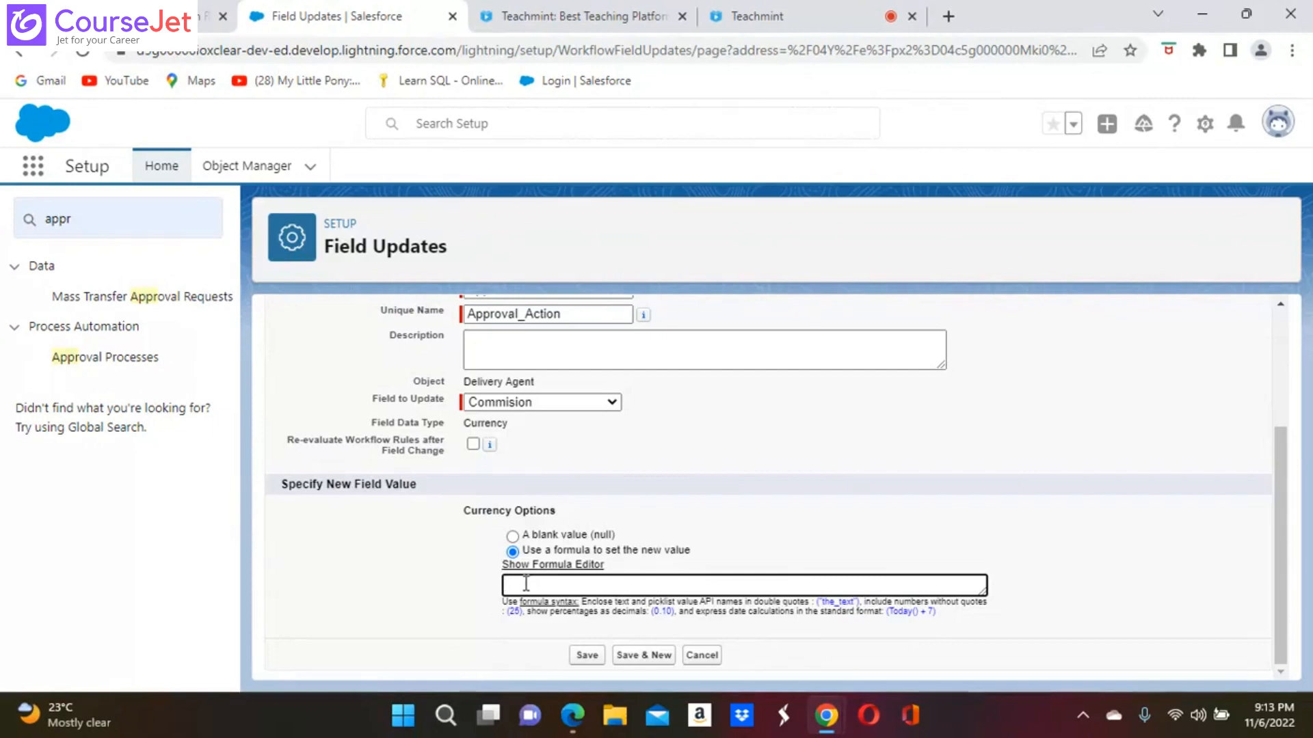
left_click(571, 565)
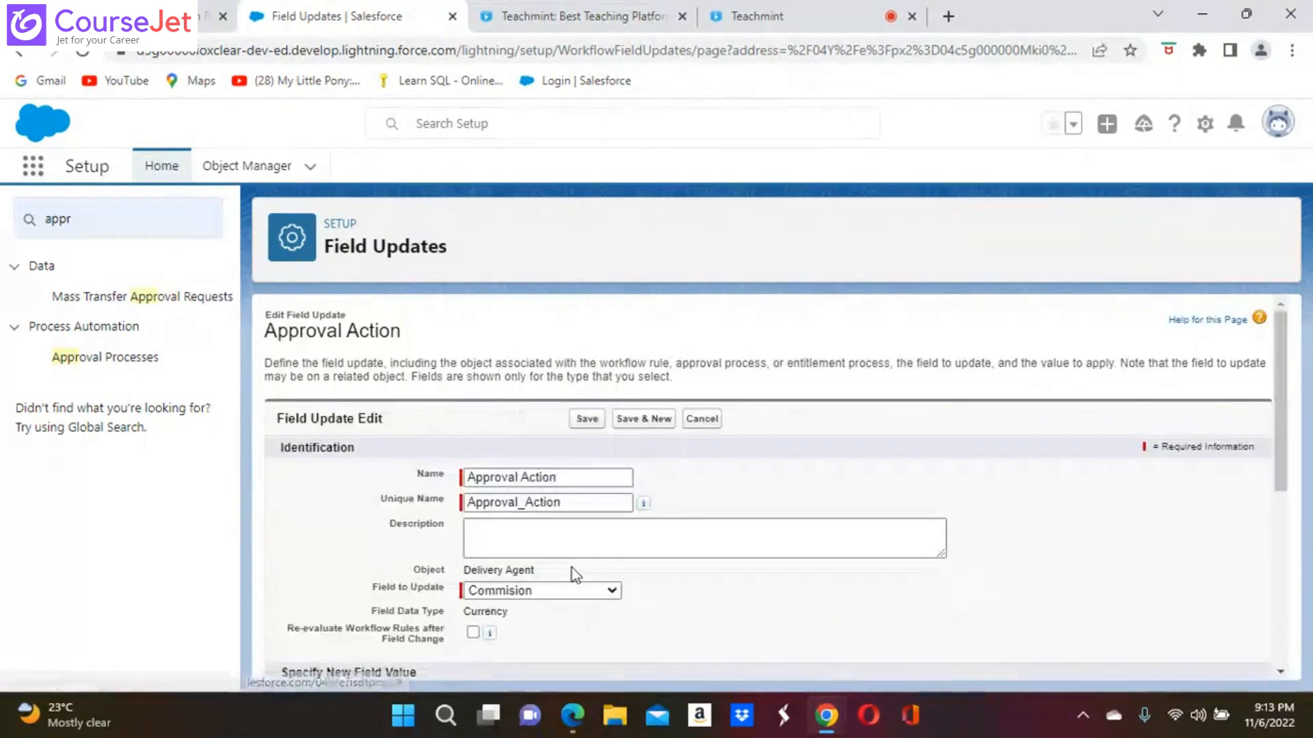
scroll(696, 614, "down", 3)
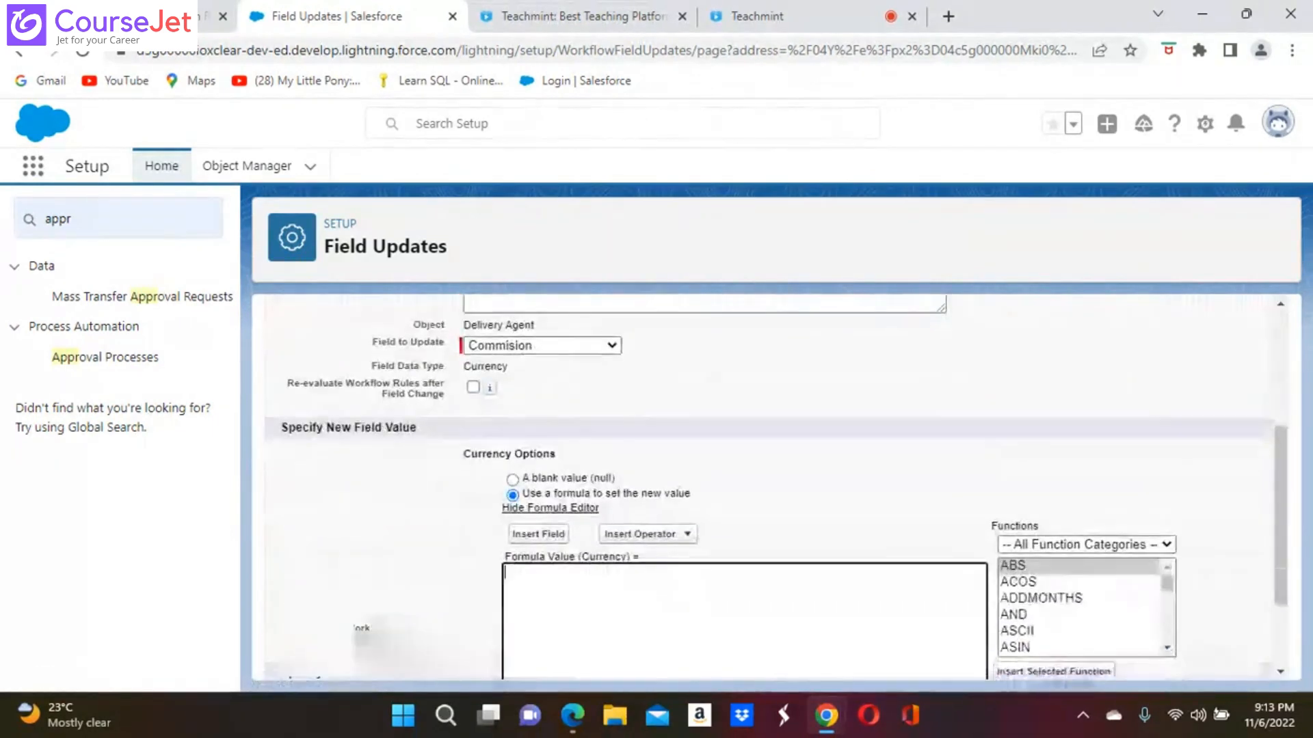
scroll(752, 547, "down", 2)
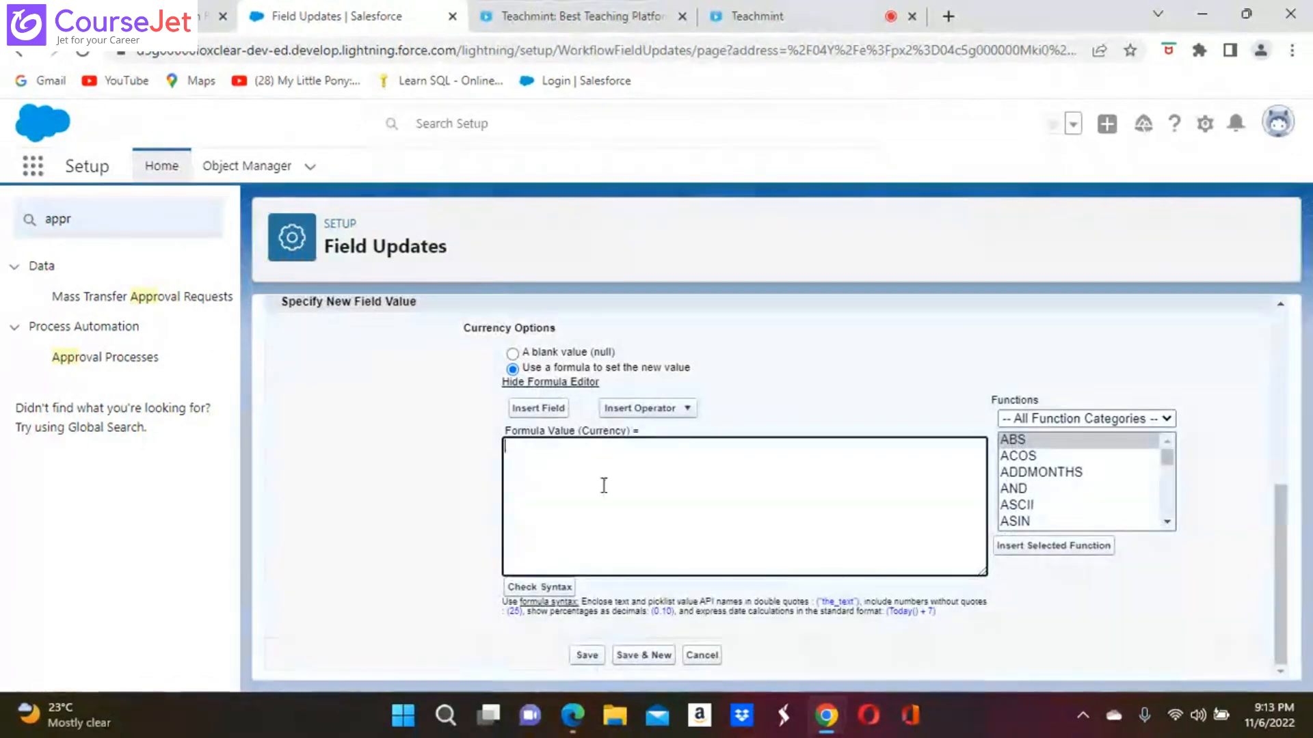
Build the formula Commision__c > 50 from the Commision field and the Greater Than operator, and try to save the field update
left_click(557, 410)
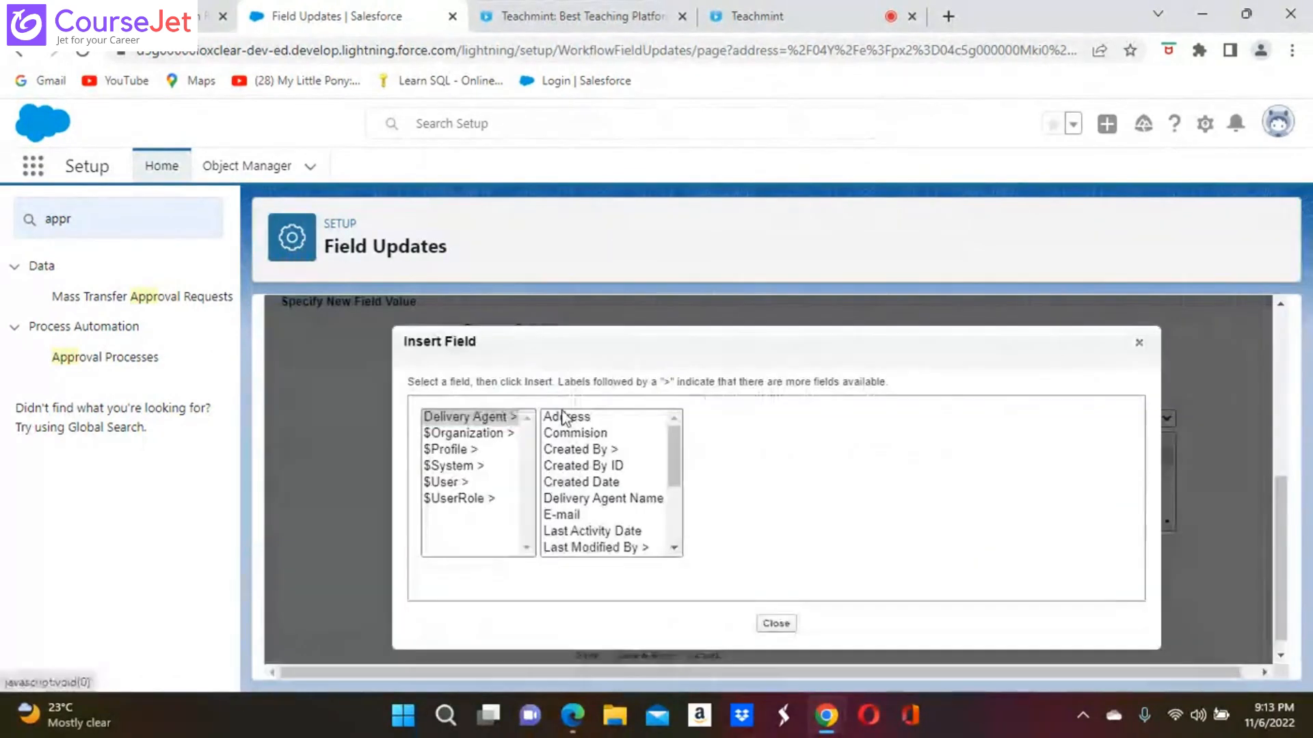
left_click(590, 434)
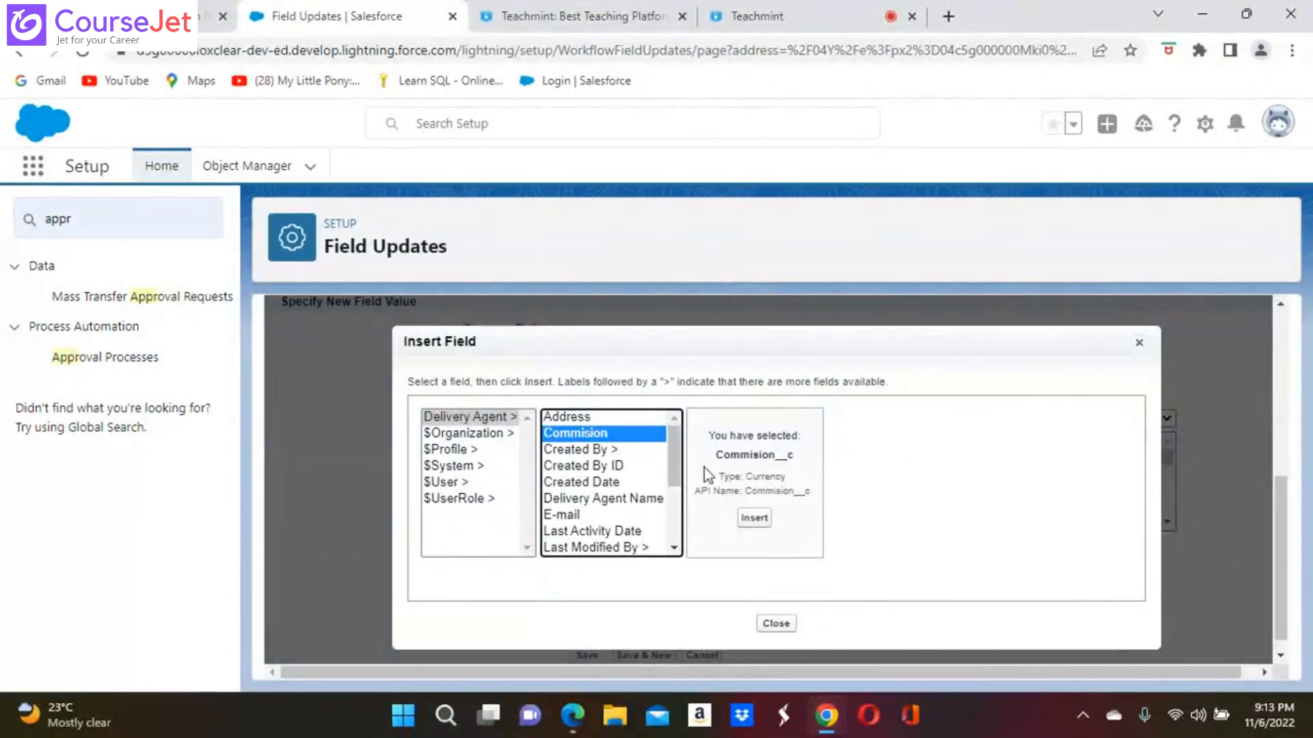
left_click(754, 519)
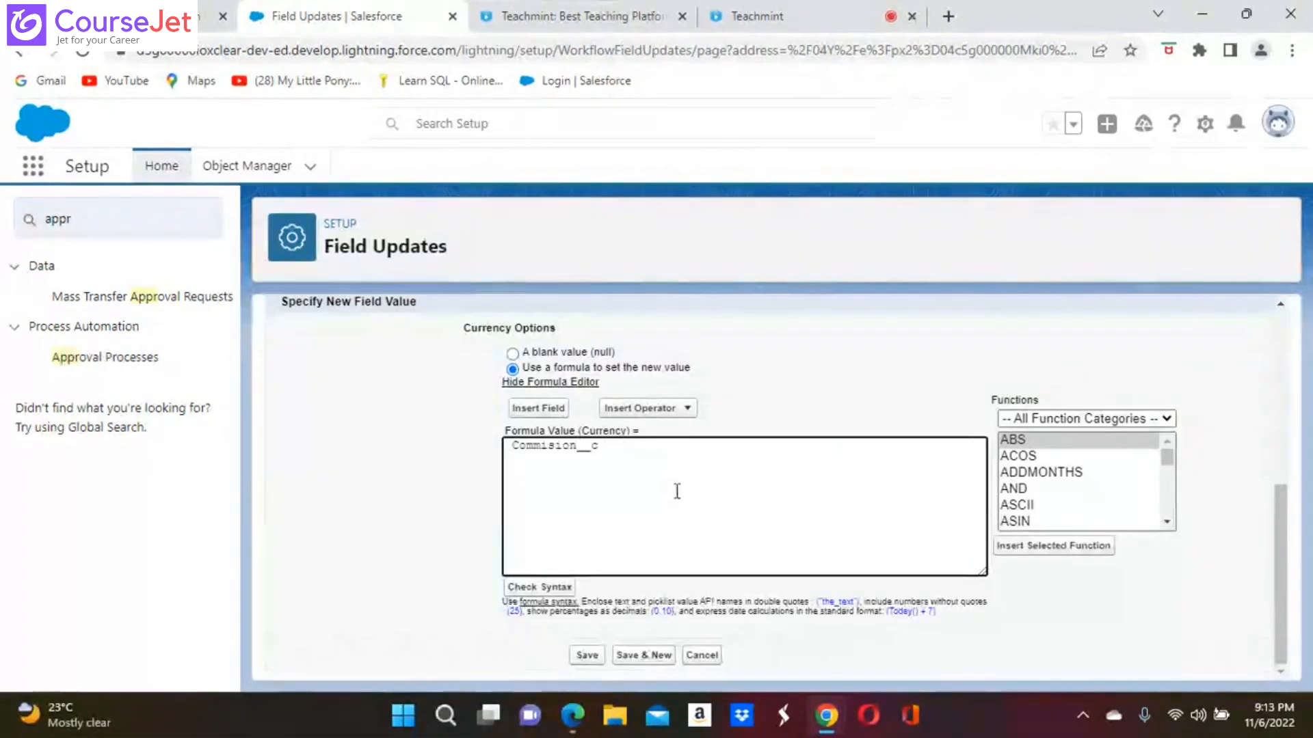
left_click(668, 410)
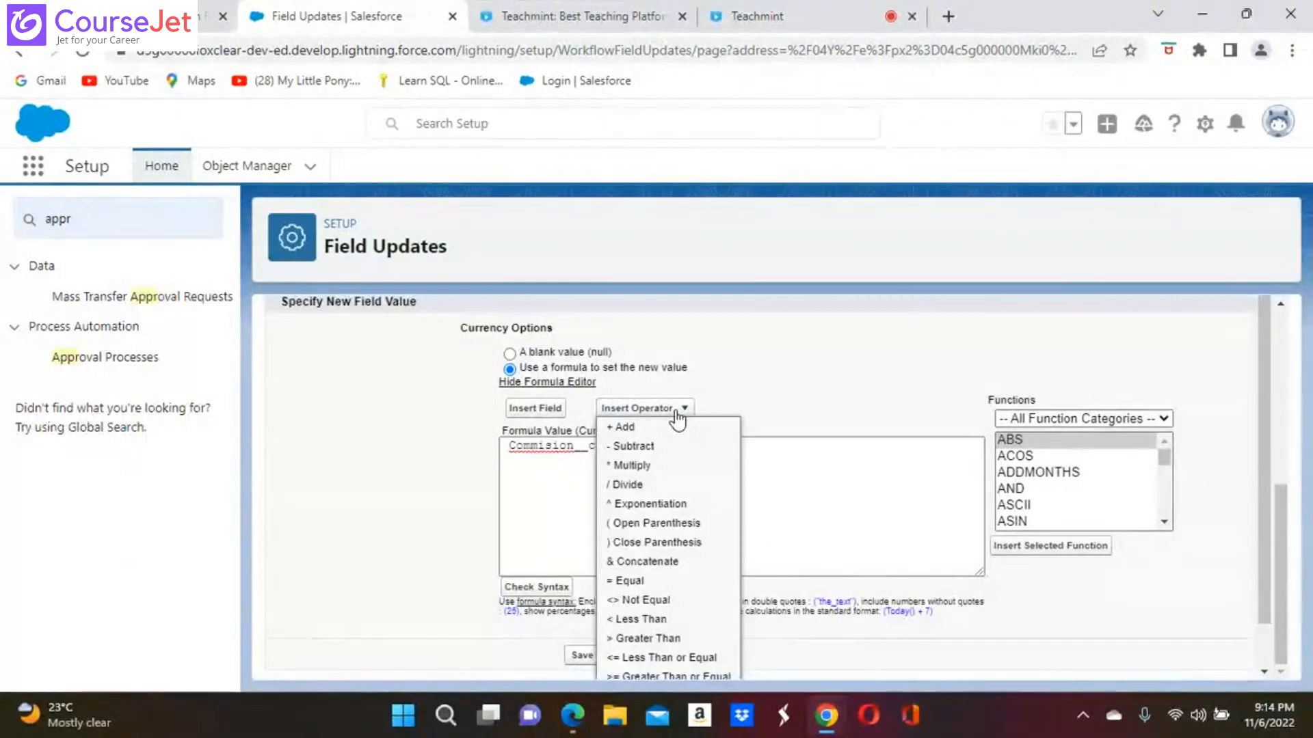
left_click(672, 639)
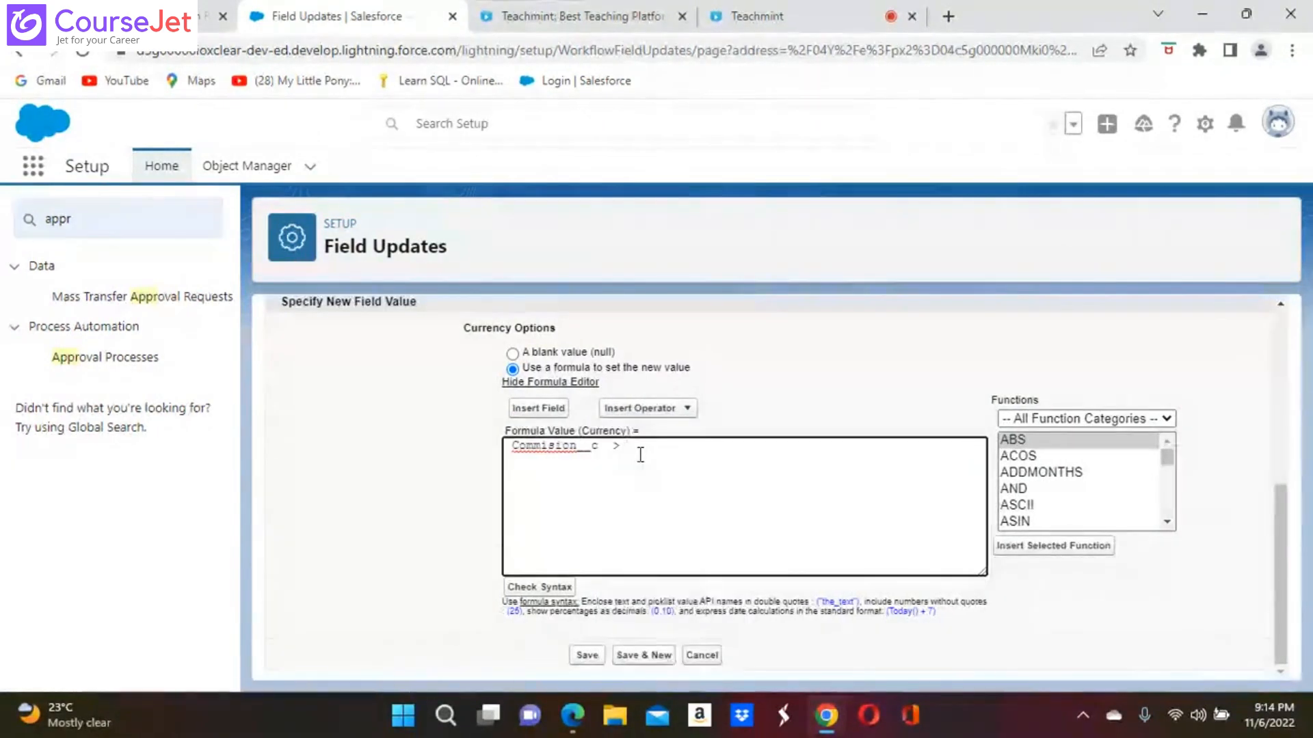
type("50")
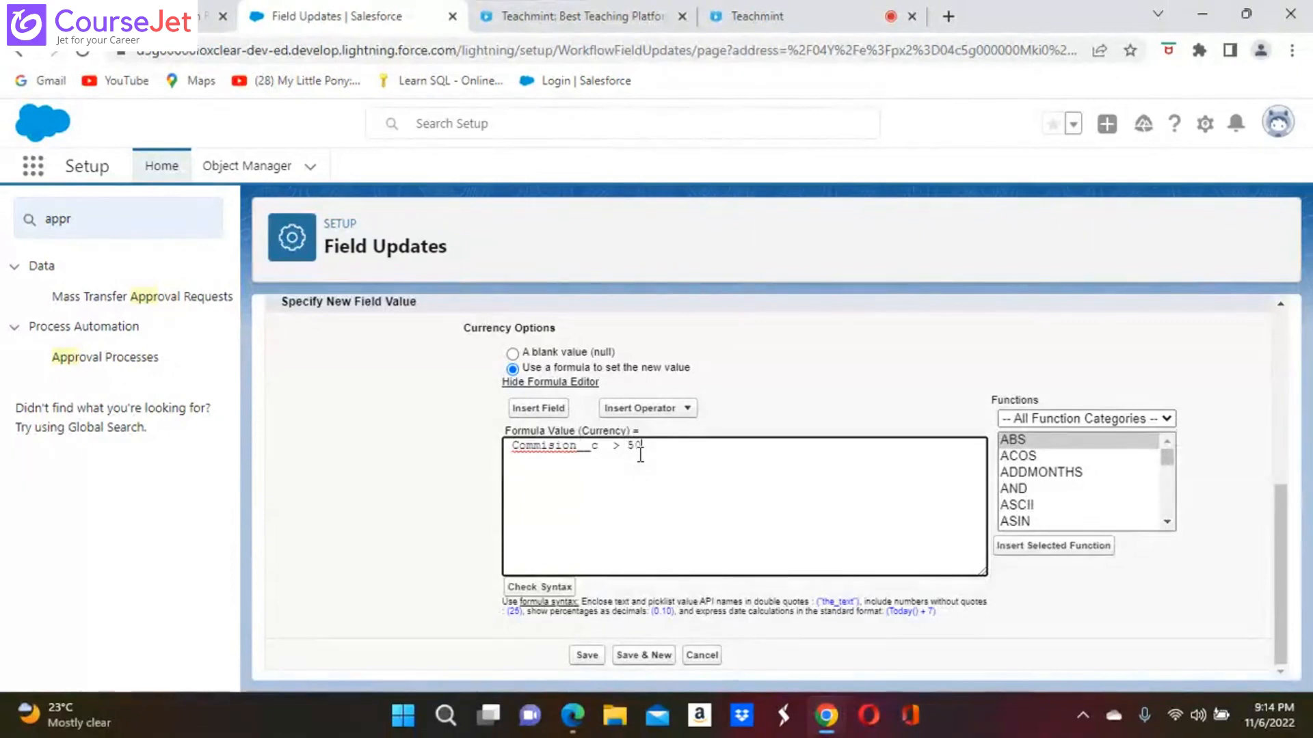
left_click(587, 656)
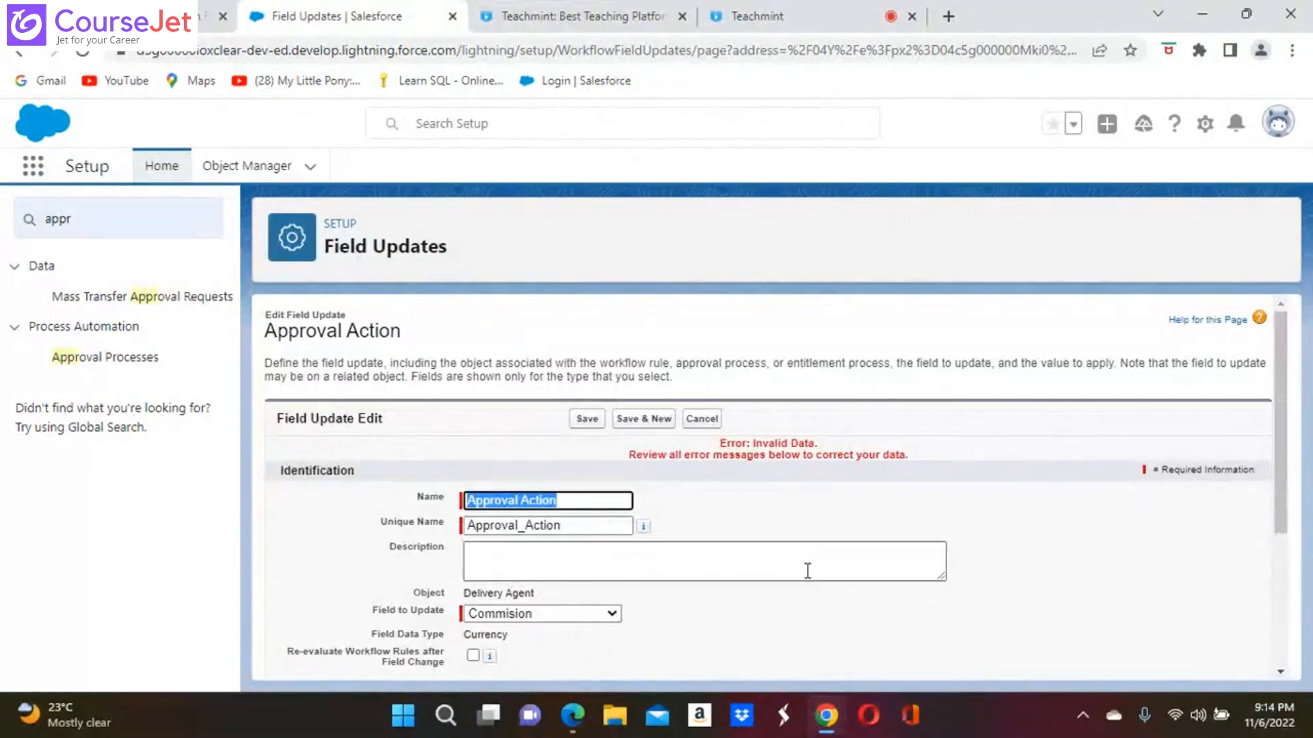
Change the formula to Commision__c > $50 and try to save the field update again
scroll(809, 572, "down", 3)
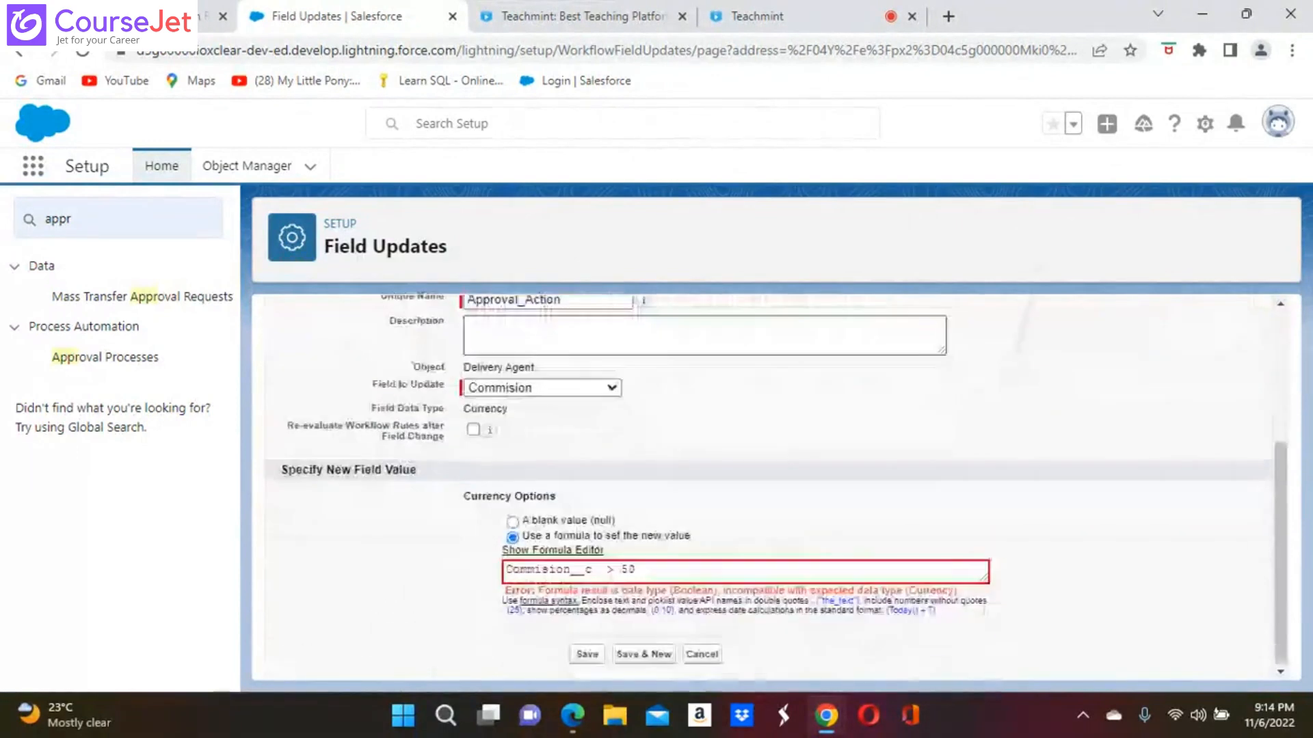
left_click(651, 569)
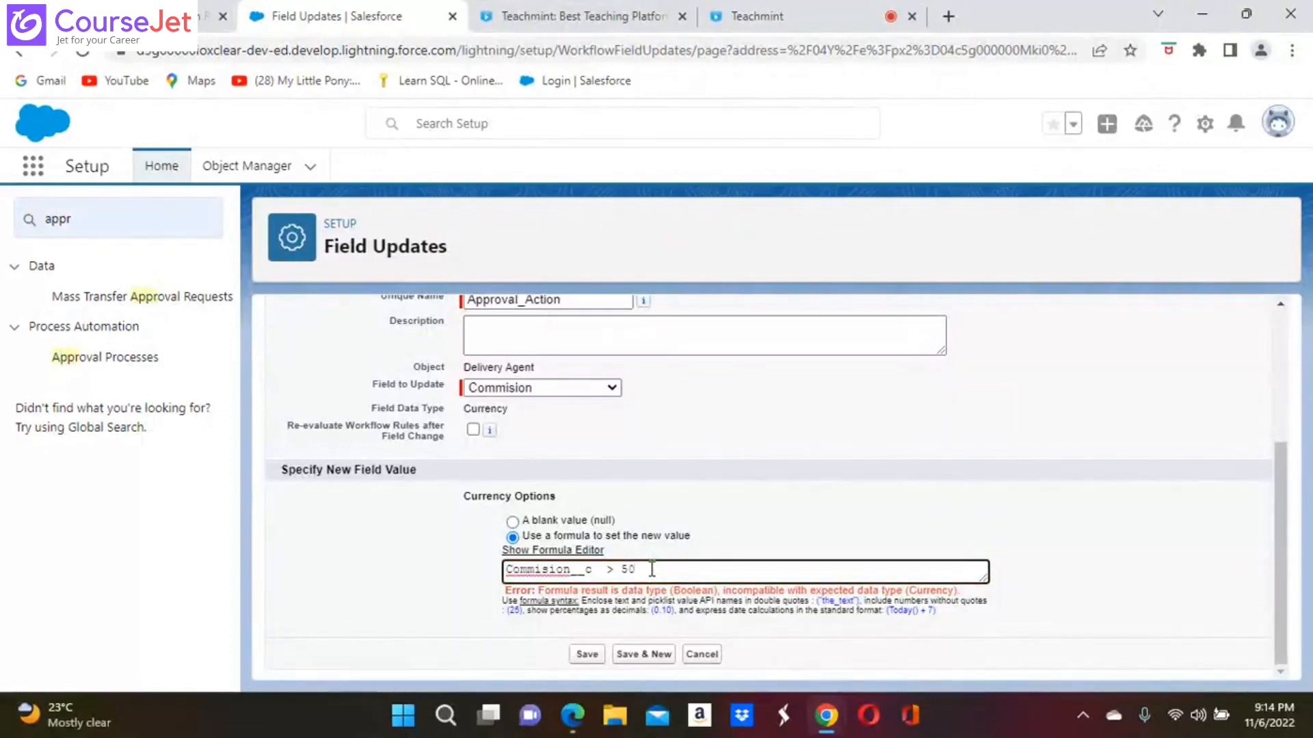
key("BackSpace")
key("BackSpace")
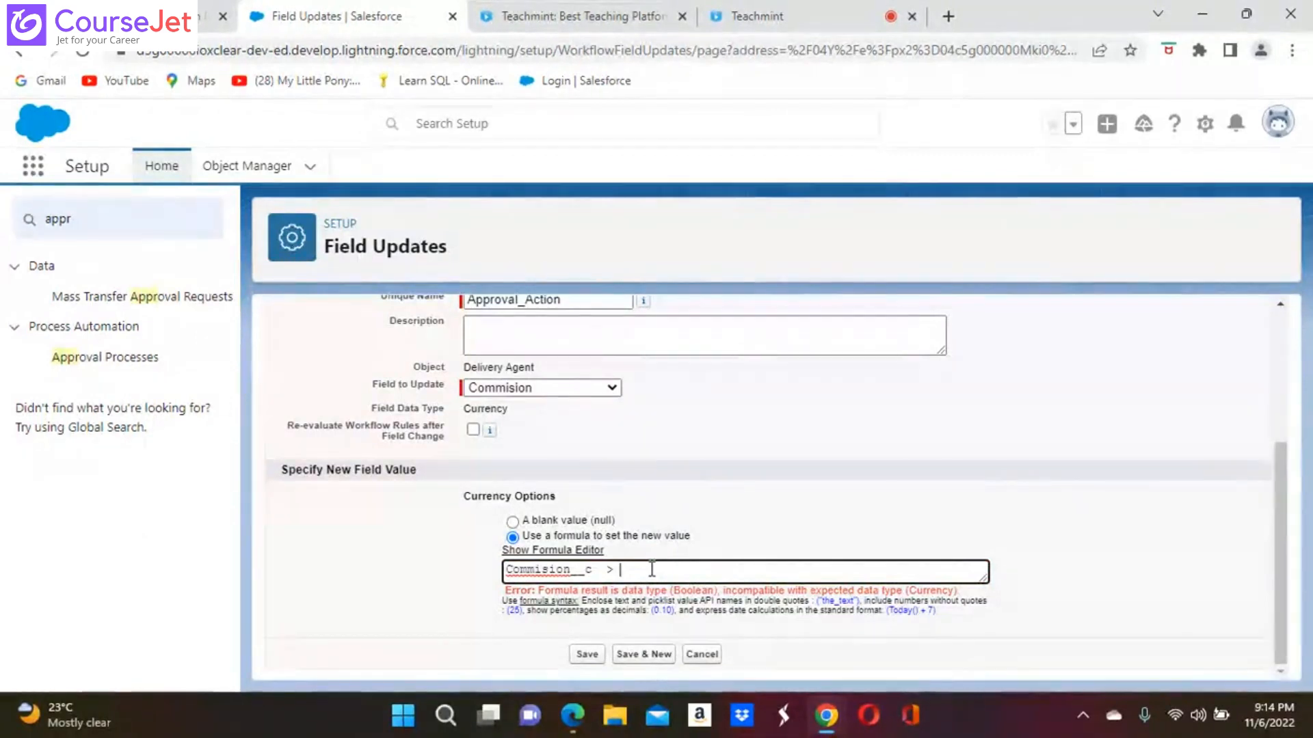
type("$")
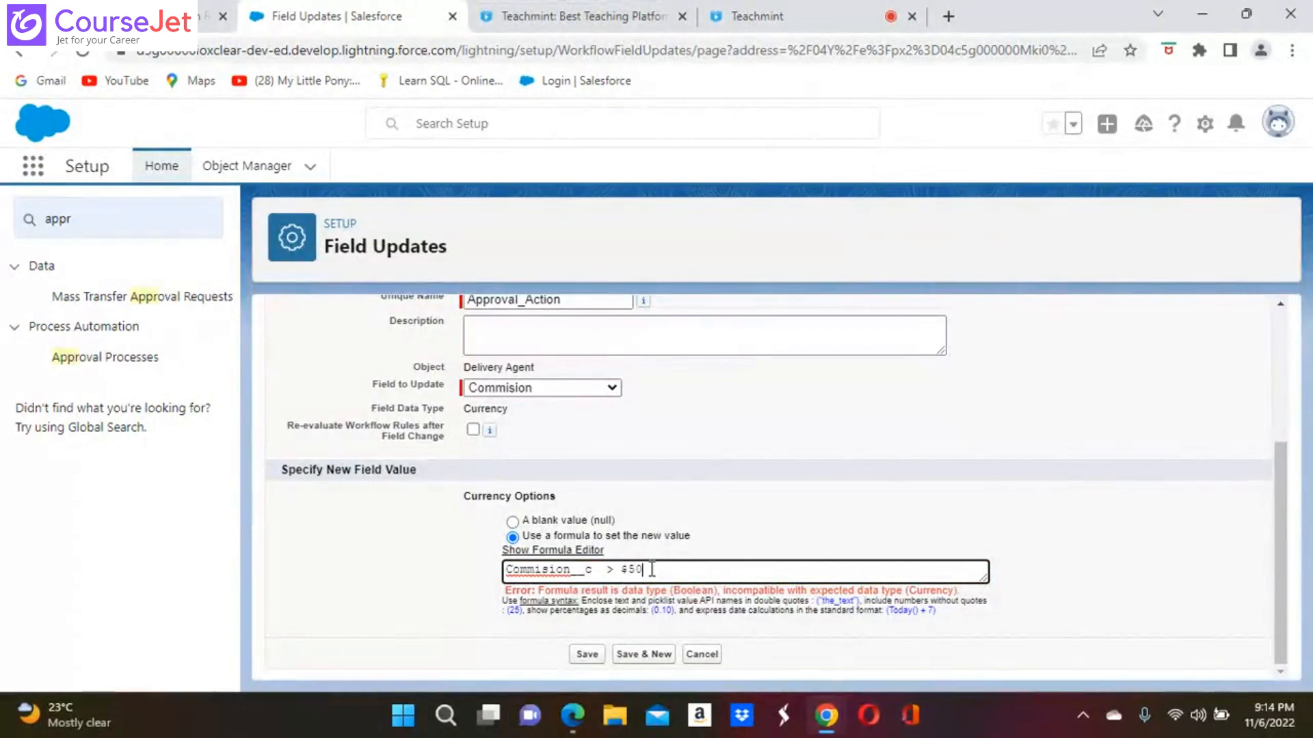
type("50")
left_click(586, 655)
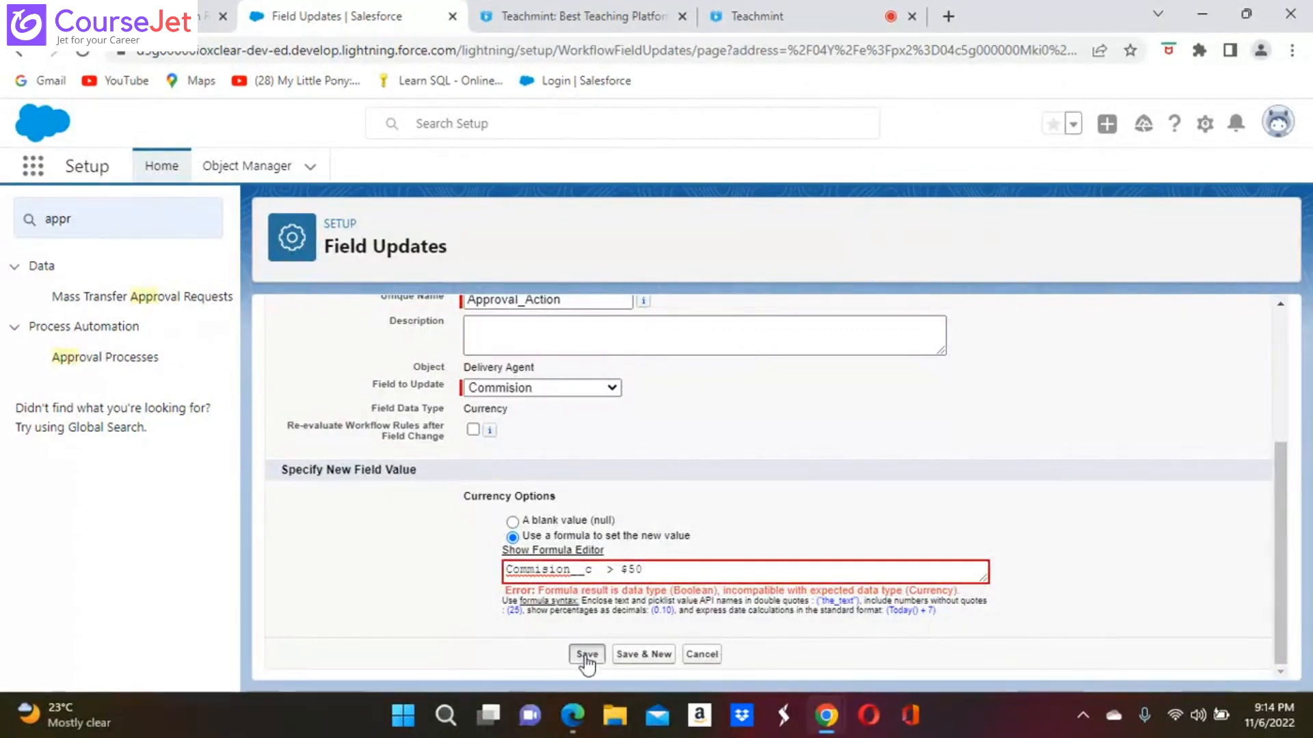
Remove the 50 from the formula, review the fields available for updating, and cancel the new field update
scroll(585, 657, "down", 3)
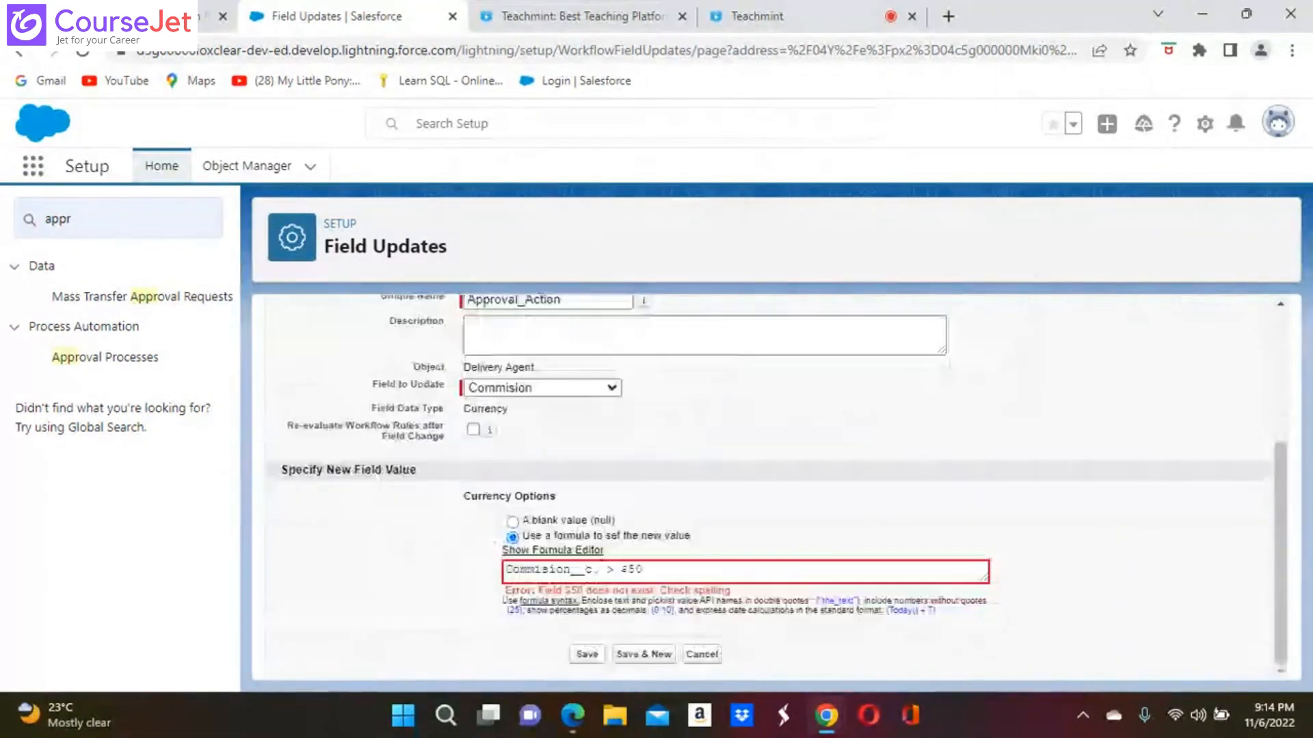
left_click(649, 569)
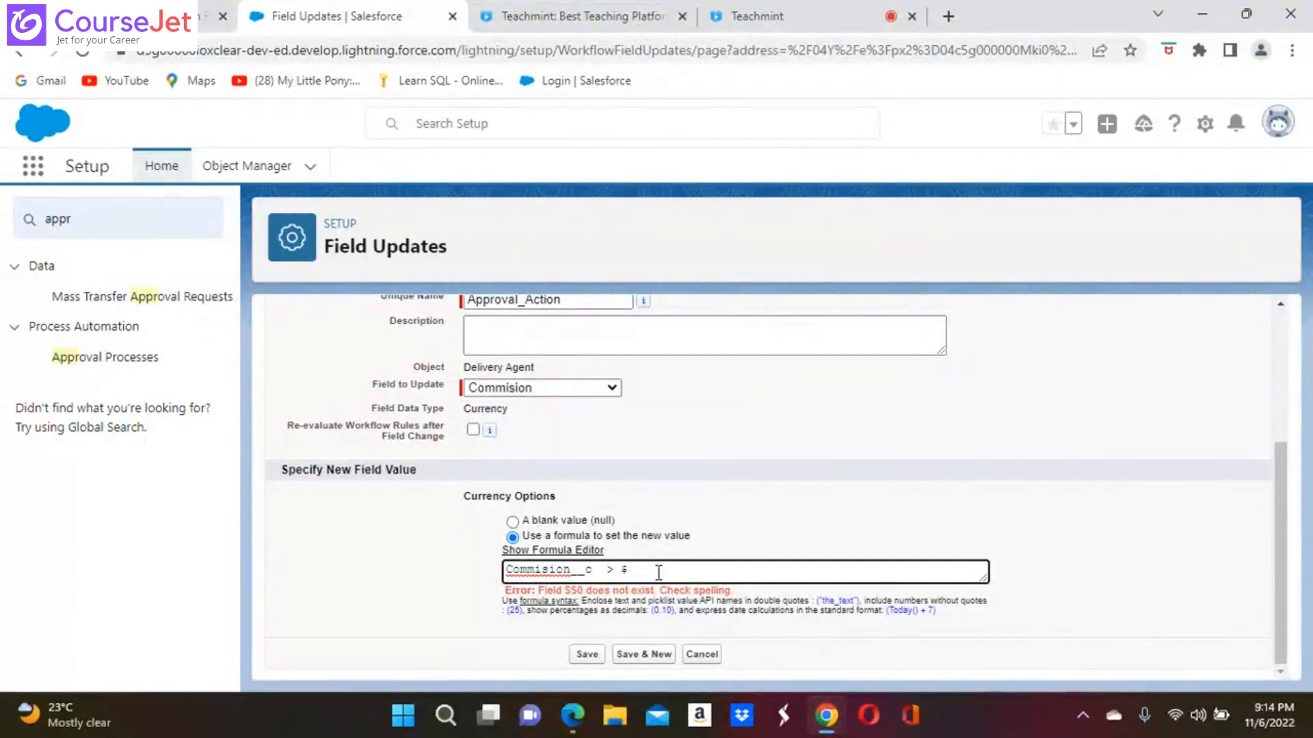
scroll(659, 573, "up", 3)
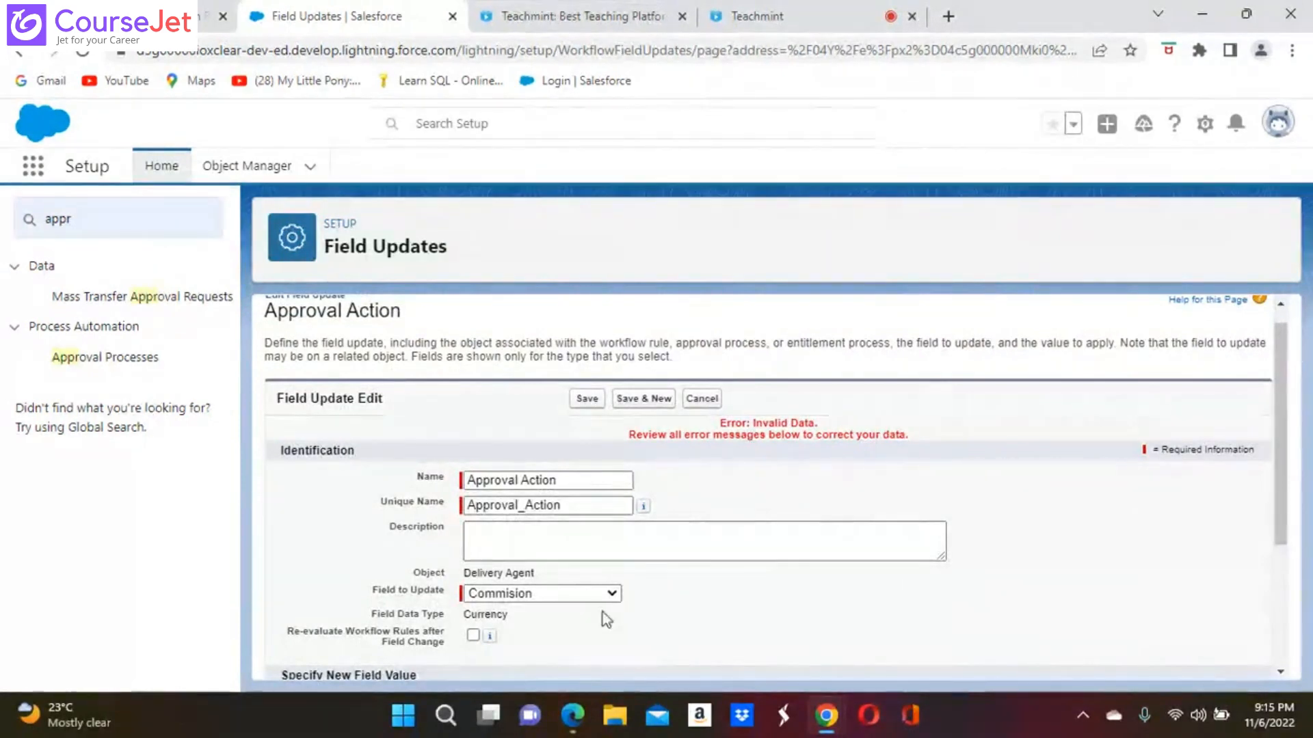
left_click(614, 596)
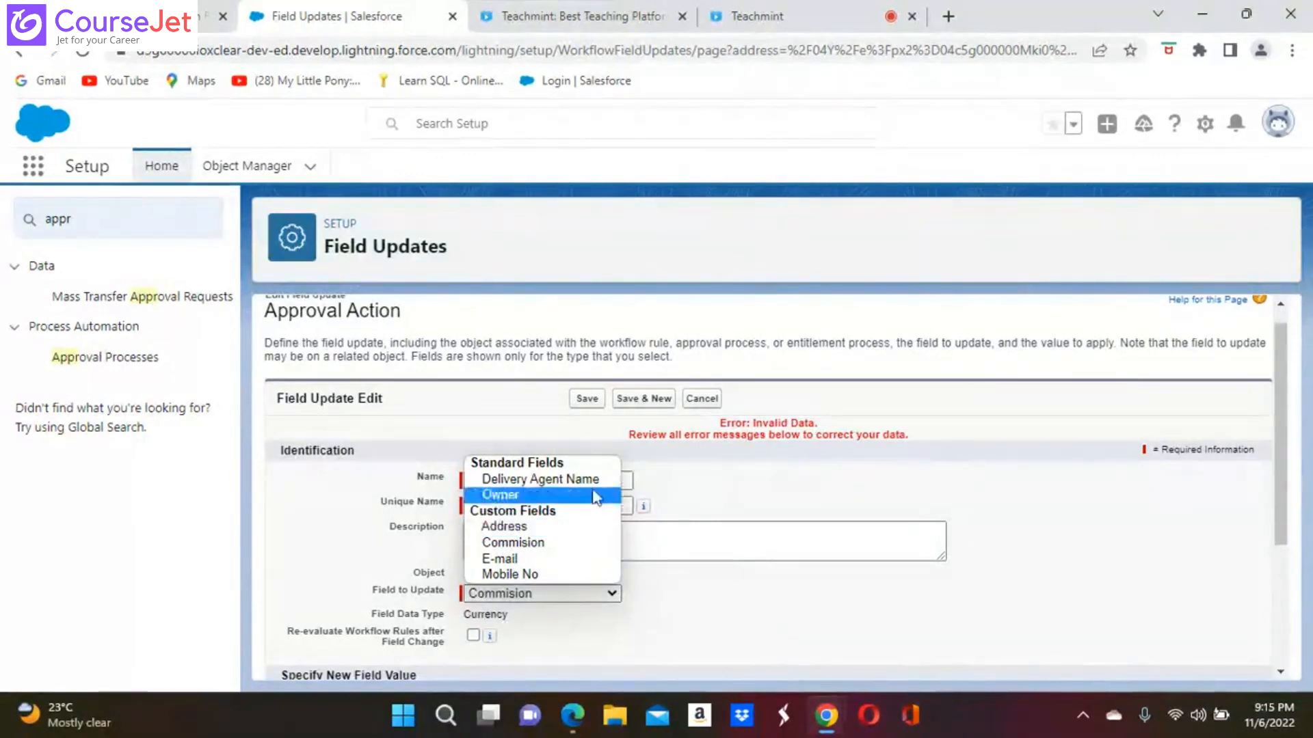
left_click(709, 588)
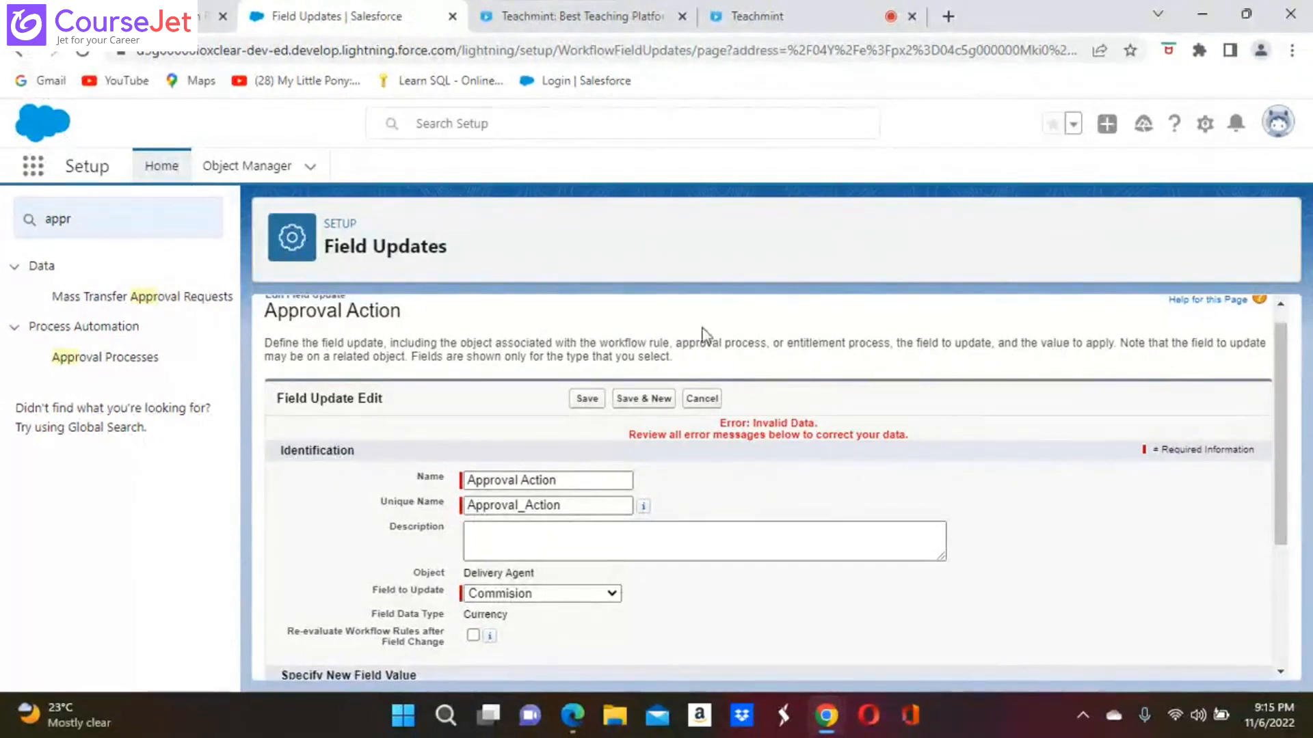
left_click(702, 402)
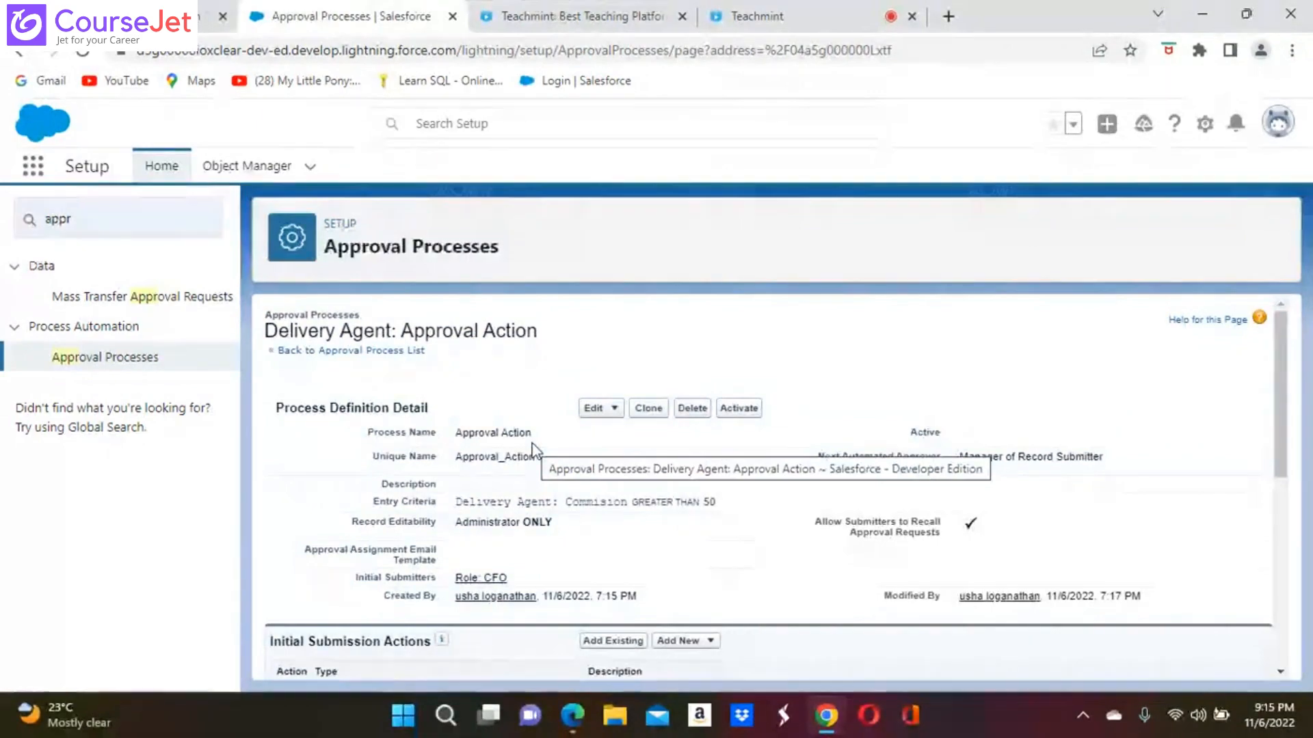
scroll(533, 449, "down", 4)
scroll(770, 485, "down", 3)
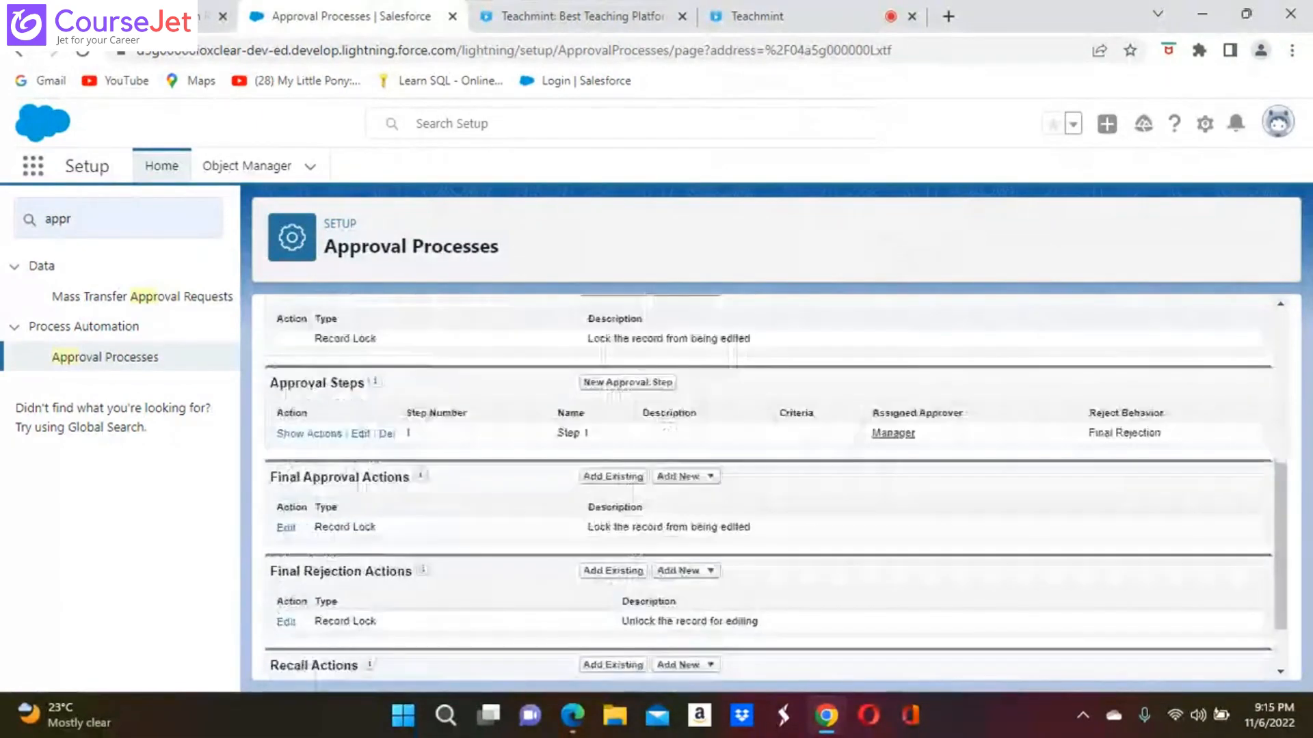
scroll(769, 486, "up", 7)
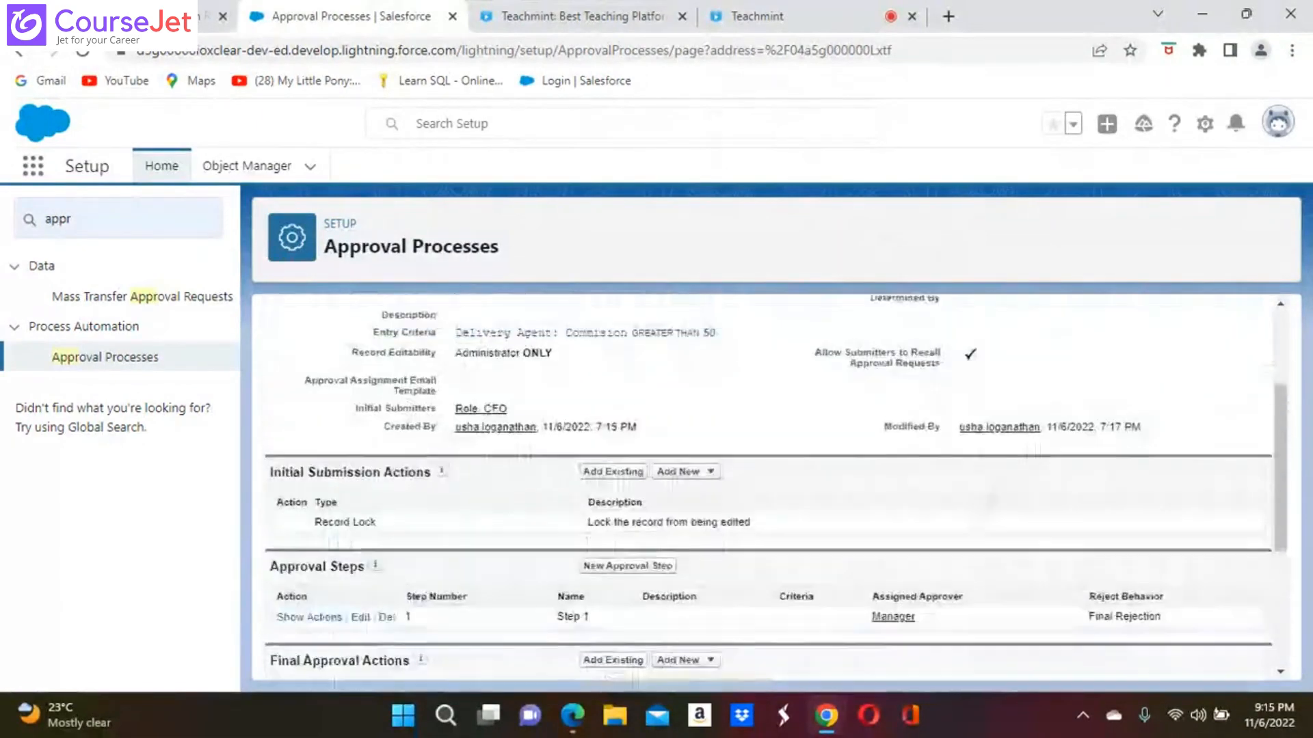
scroll(769, 486, "down", 7)
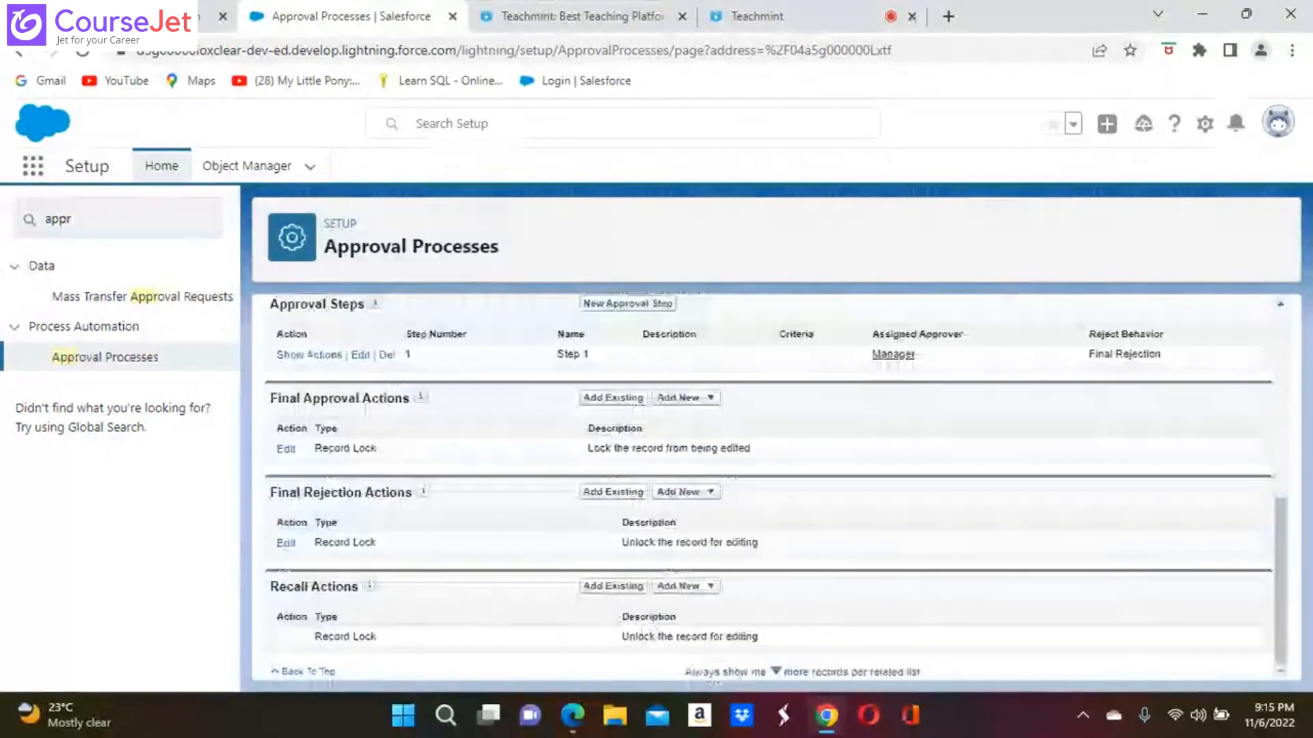
scroll(711, 646, "up", 3)
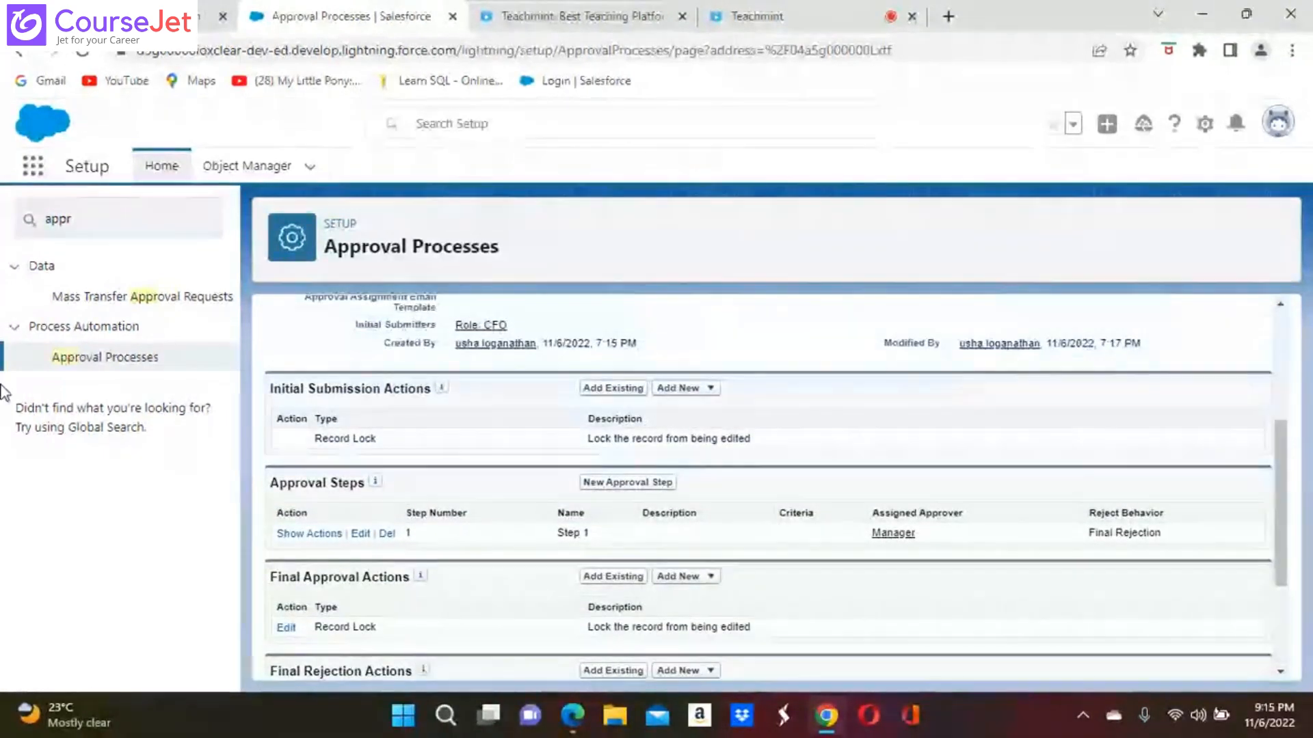
Search Setup for "process bui" and open Process Builder
left_click(104, 219)
key("BackSpace")
key("BackSpace")
key("BackSpace")
key("BackSpace")
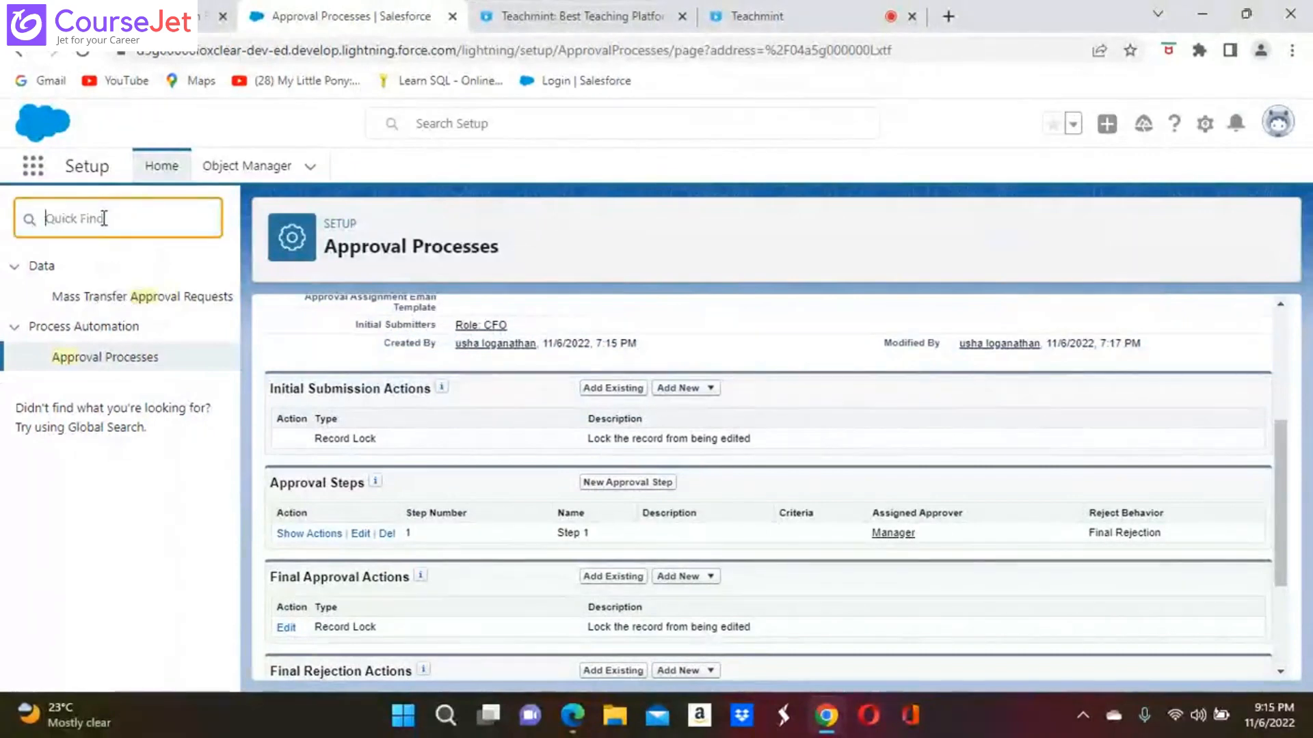
type("process bui")
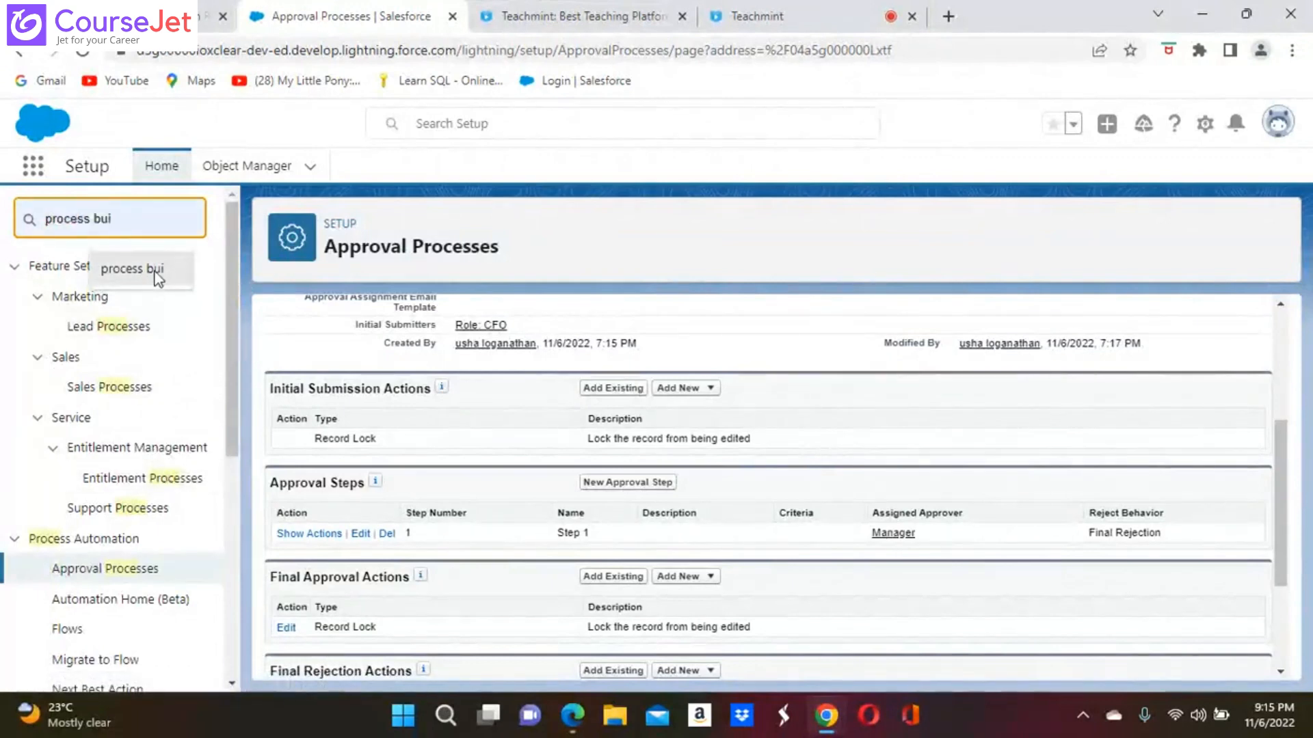
left_click(115, 279)
left_click(113, 296)
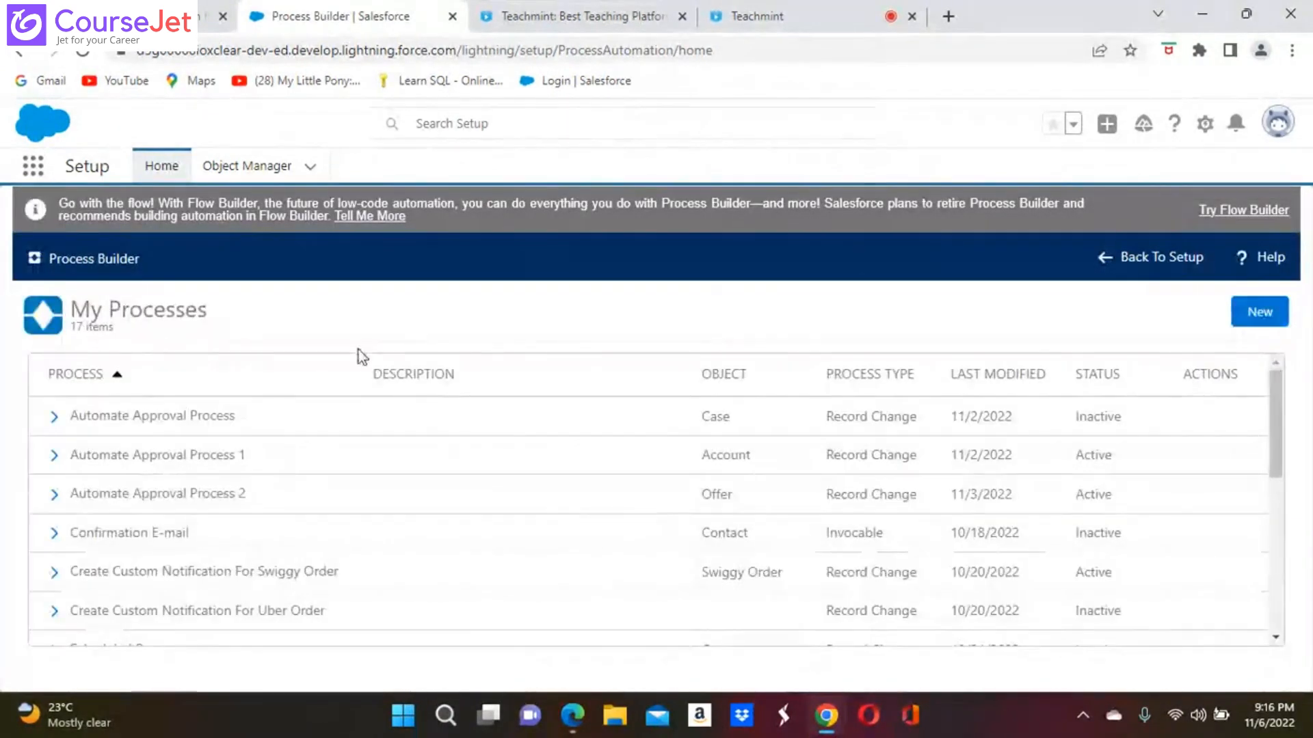
Create a new process in Process Builder named Automate Approval Process 4 that starts when a record changes
left_click(1262, 314)
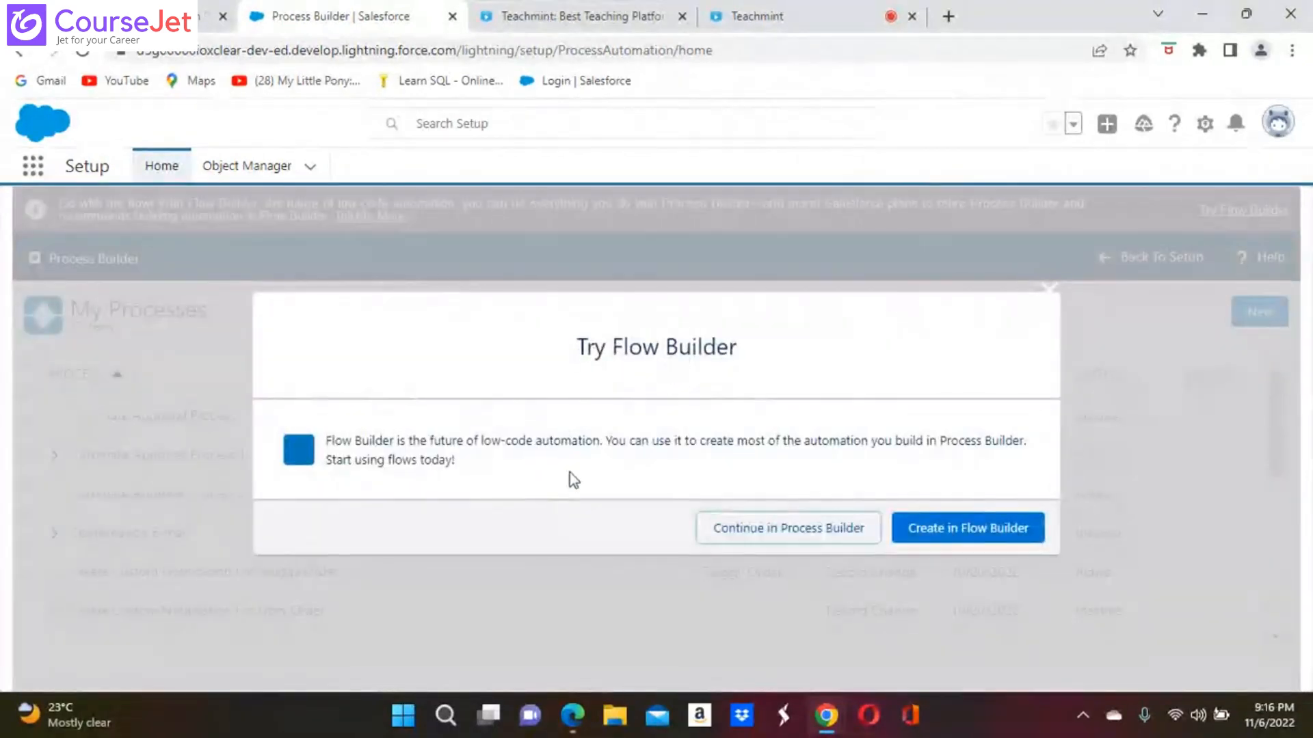
left_click(784, 540)
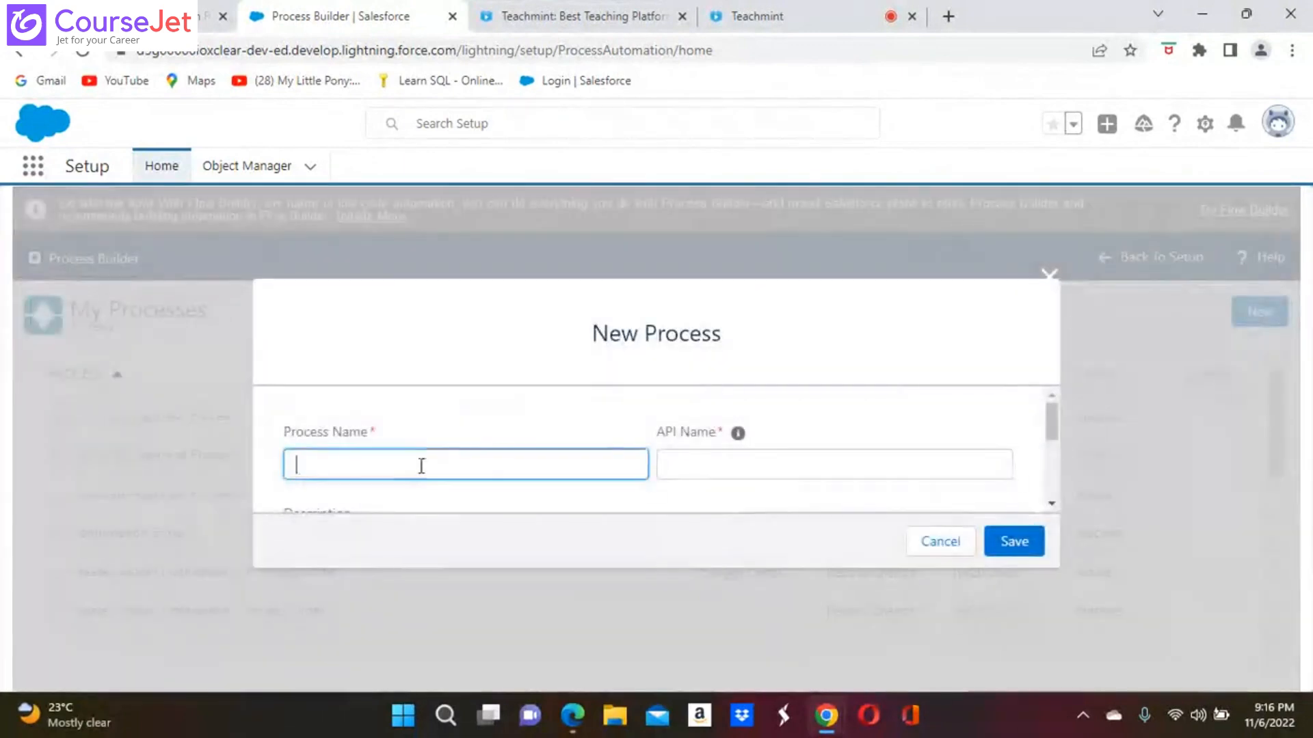
left_click(422, 469)
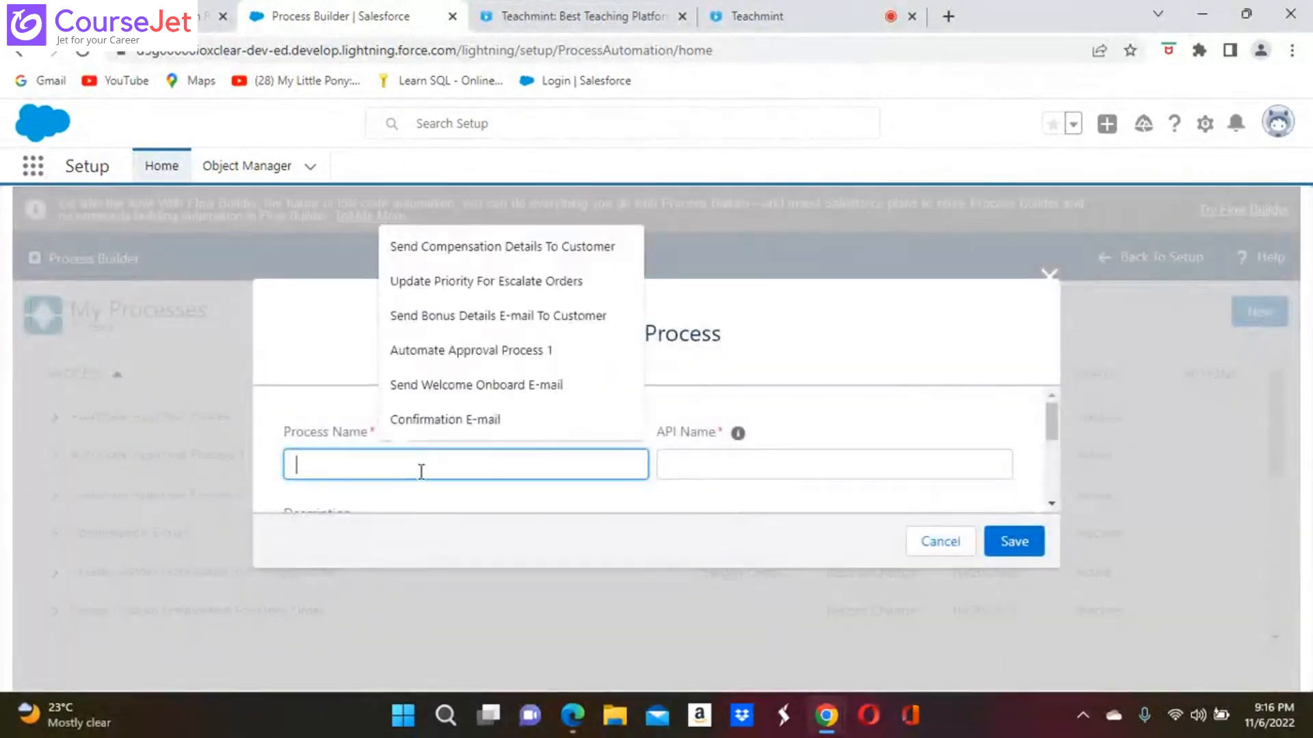
left_click(533, 350)
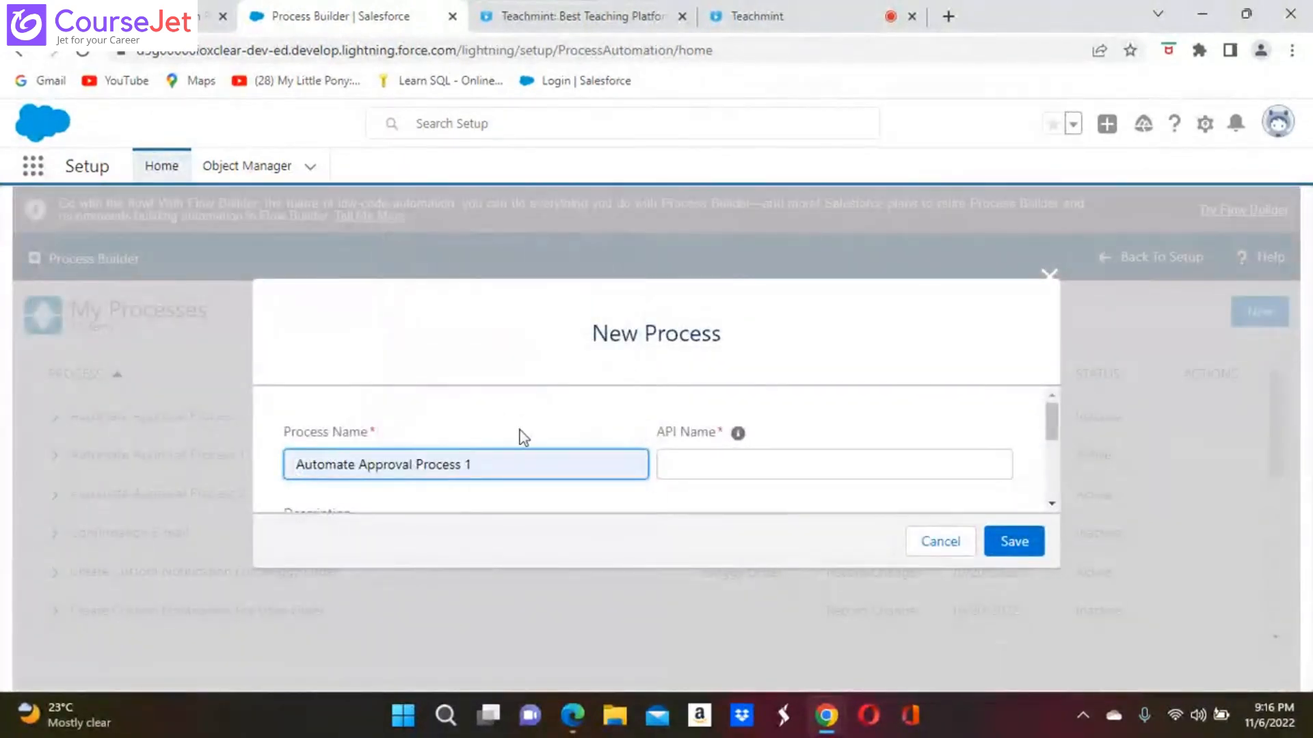
key("BackSpace")
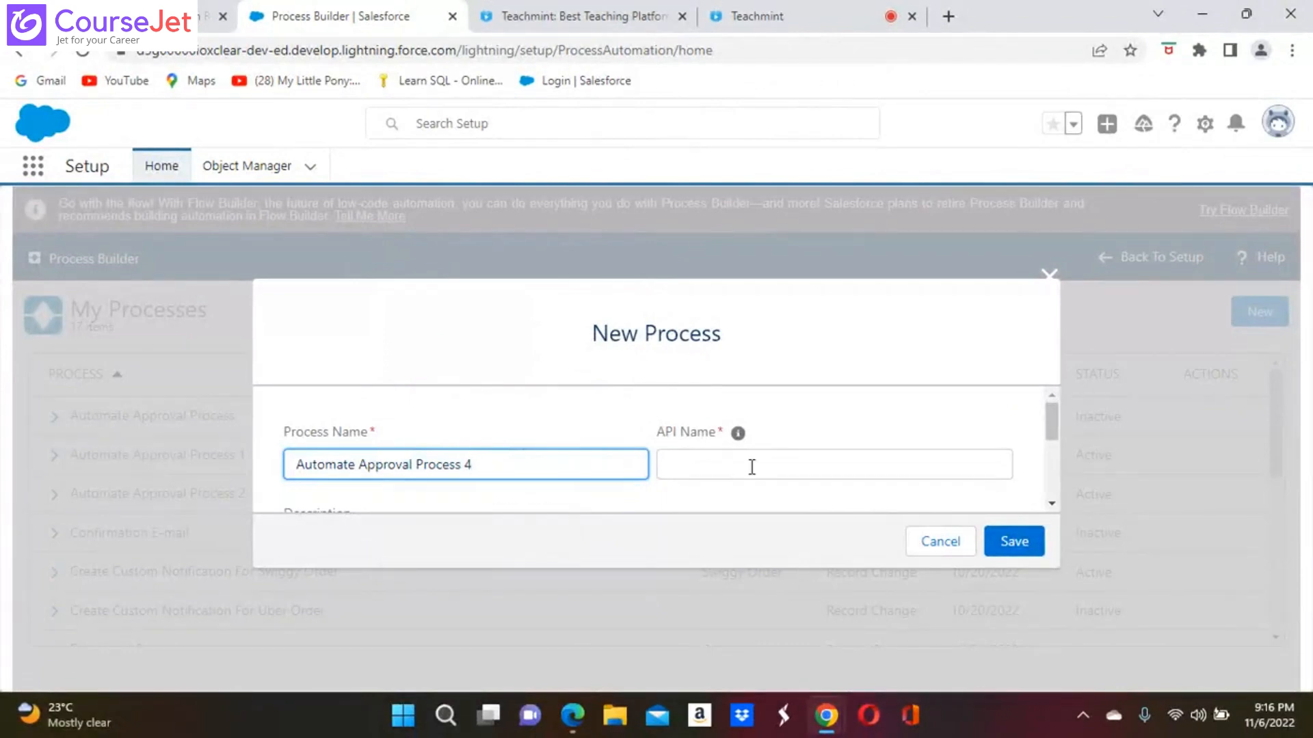
left_click(744, 465)
scroll(649, 451, "down", 3)
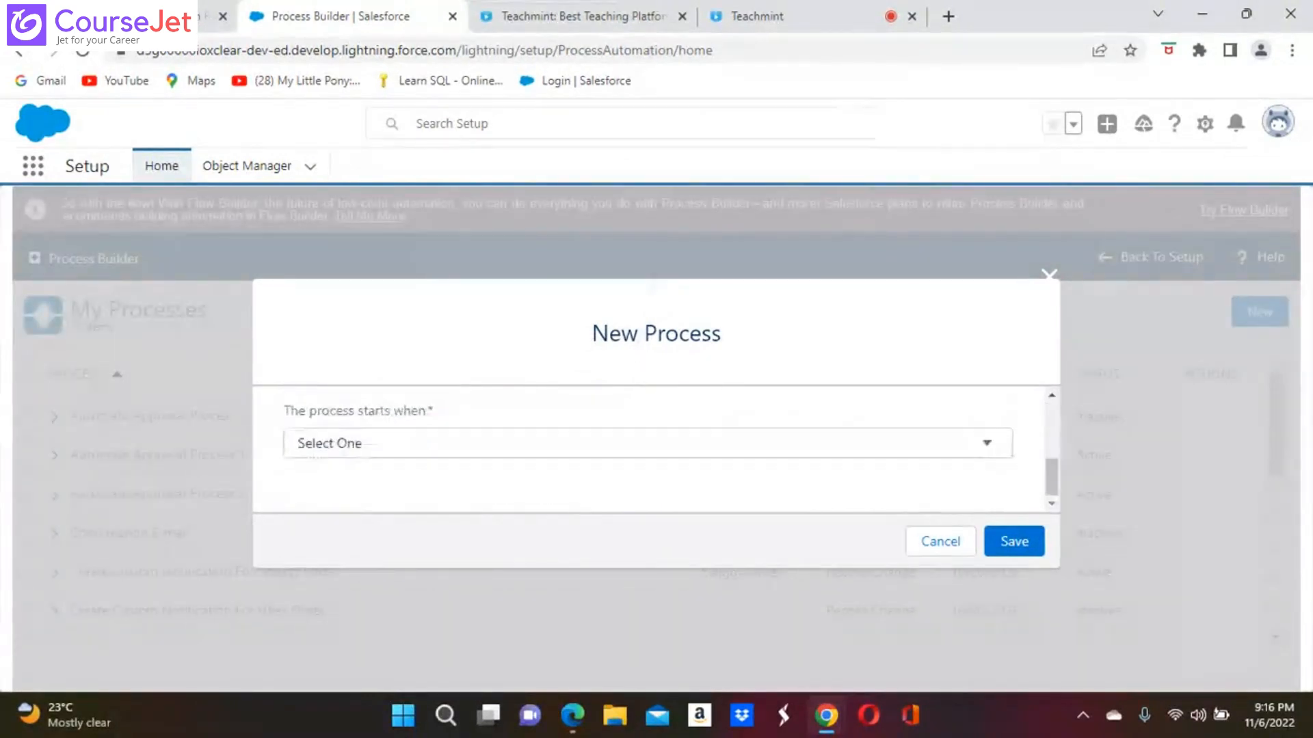
left_click(989, 450)
left_click(443, 490)
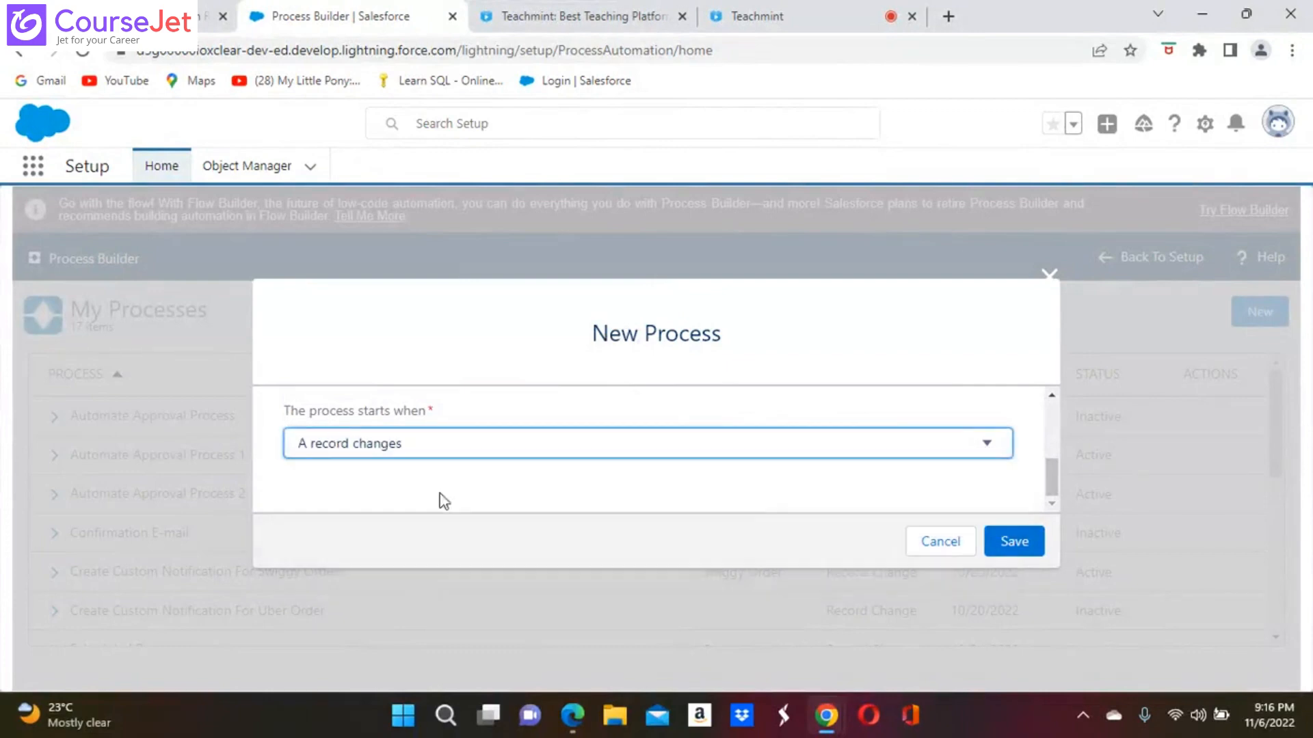
left_click(1004, 544)
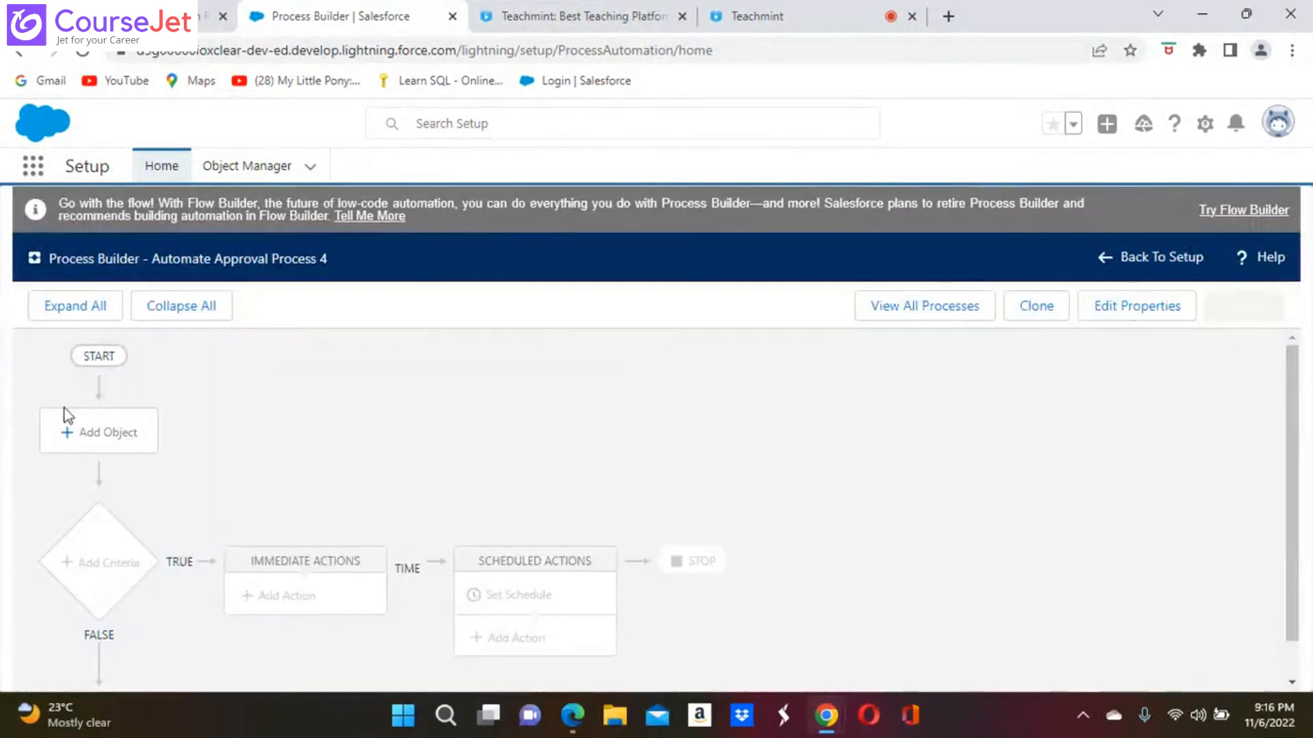
Set Delivery Agent as the process's object, starting when a record is created or edited, and save it
left_click(118, 442)
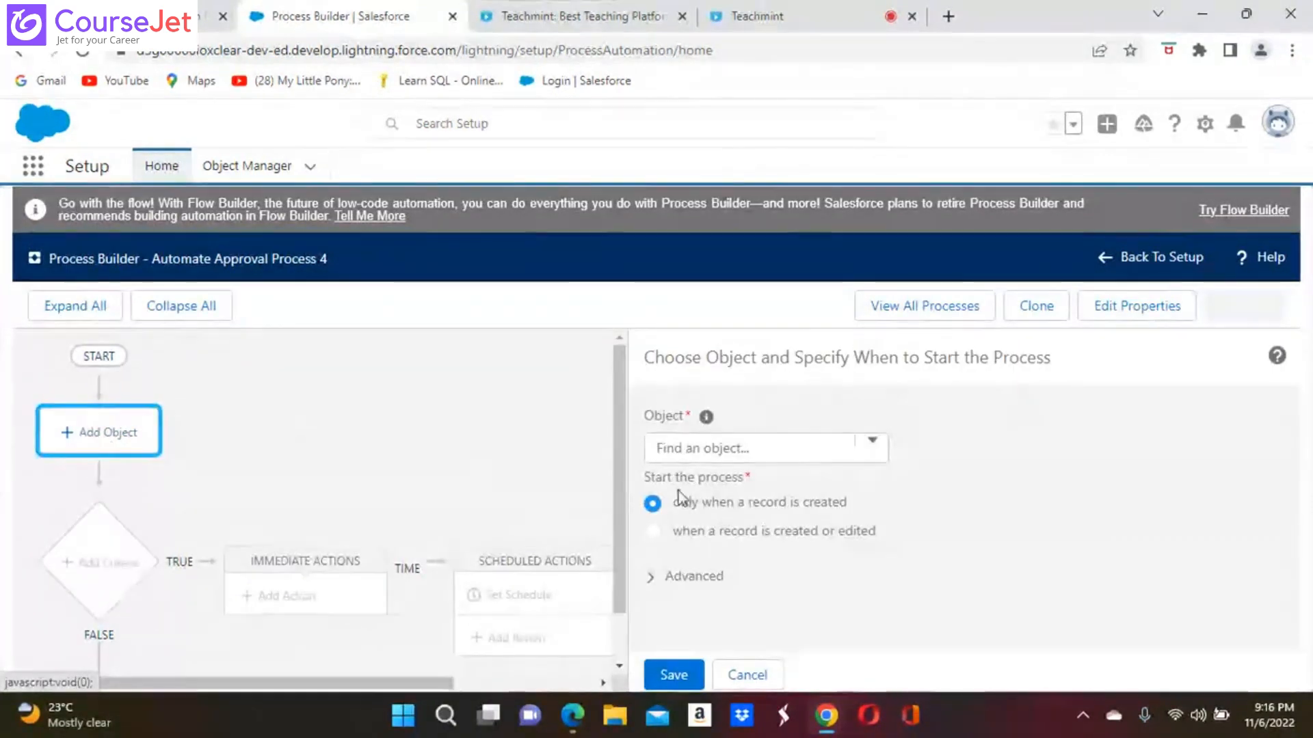
left_click(868, 448)
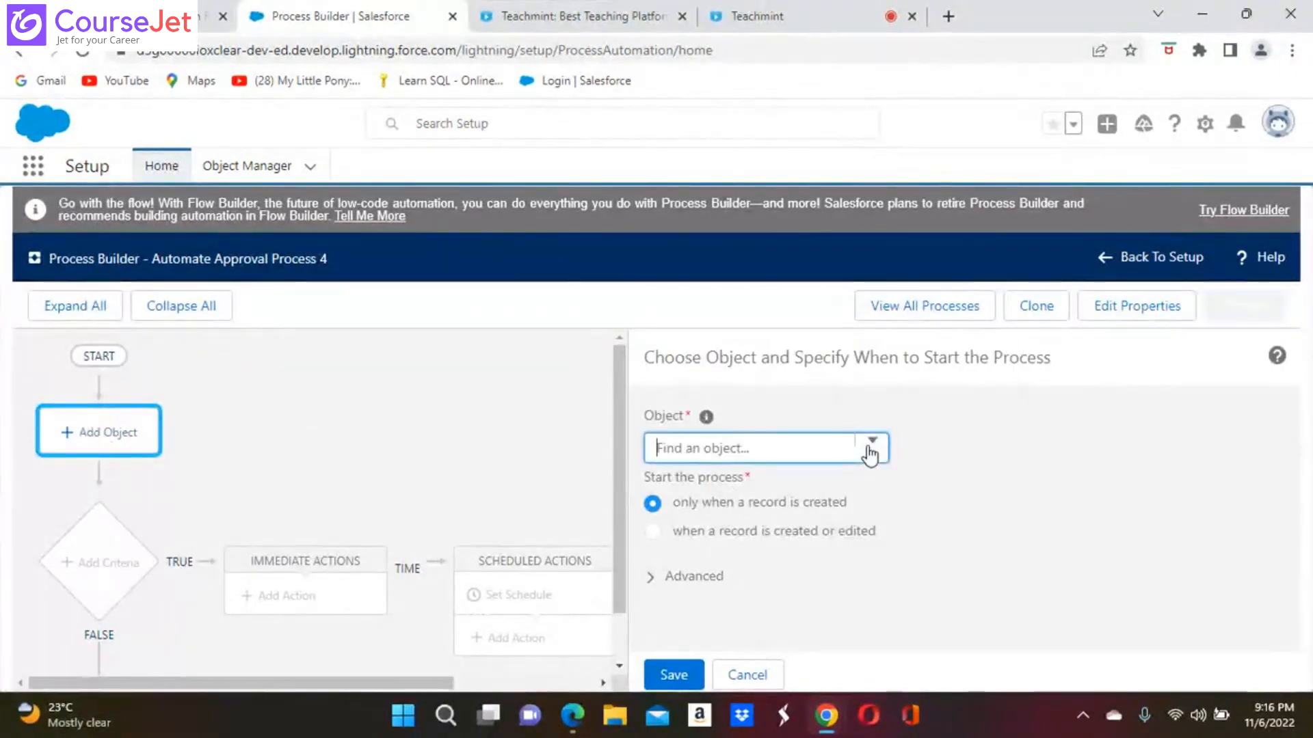
type("de")
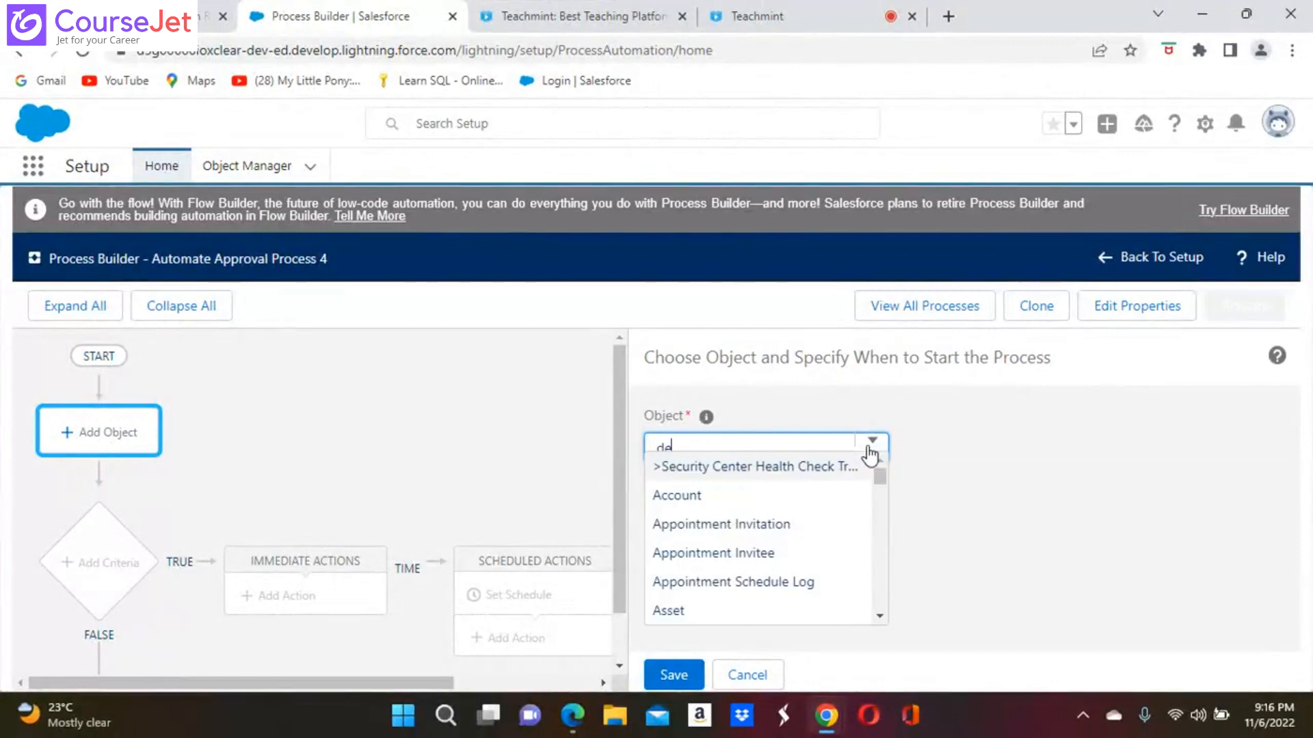
left_click(704, 496)
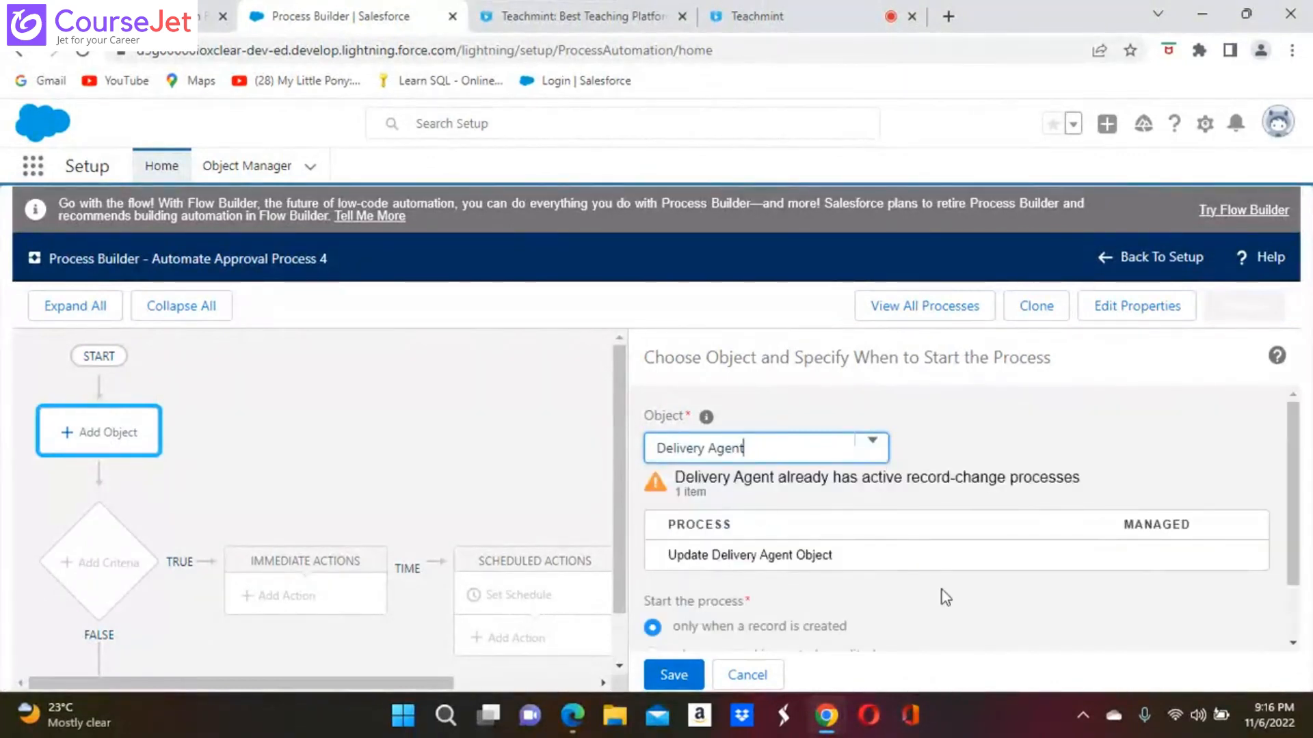
scroll(944, 597, "down", 1)
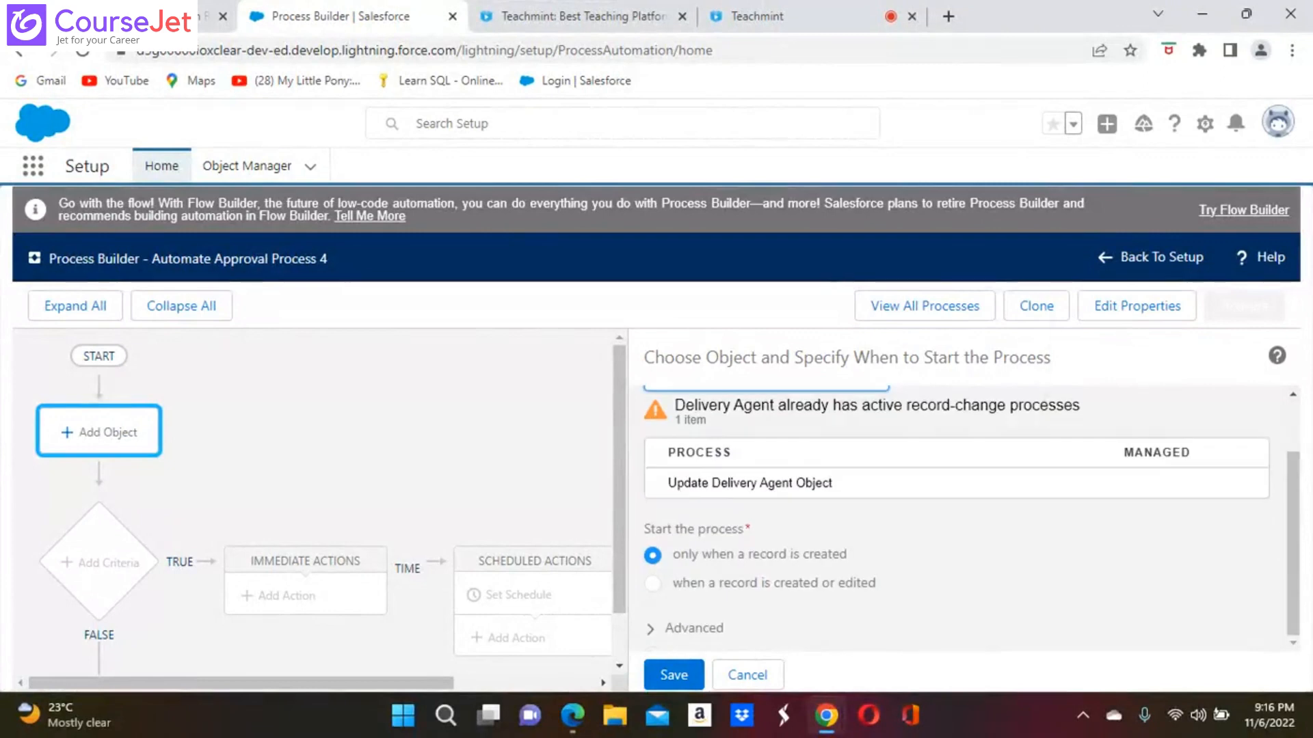
left_click(656, 583)
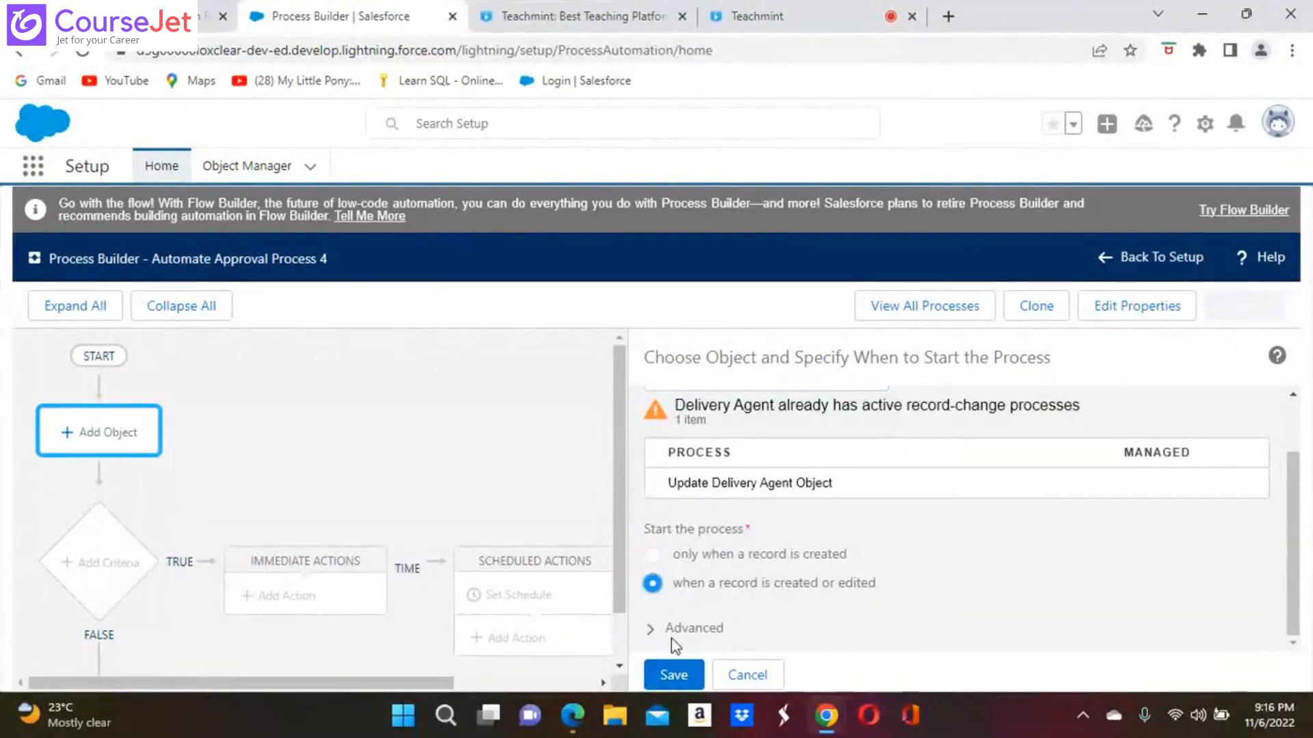
left_click(675, 675)
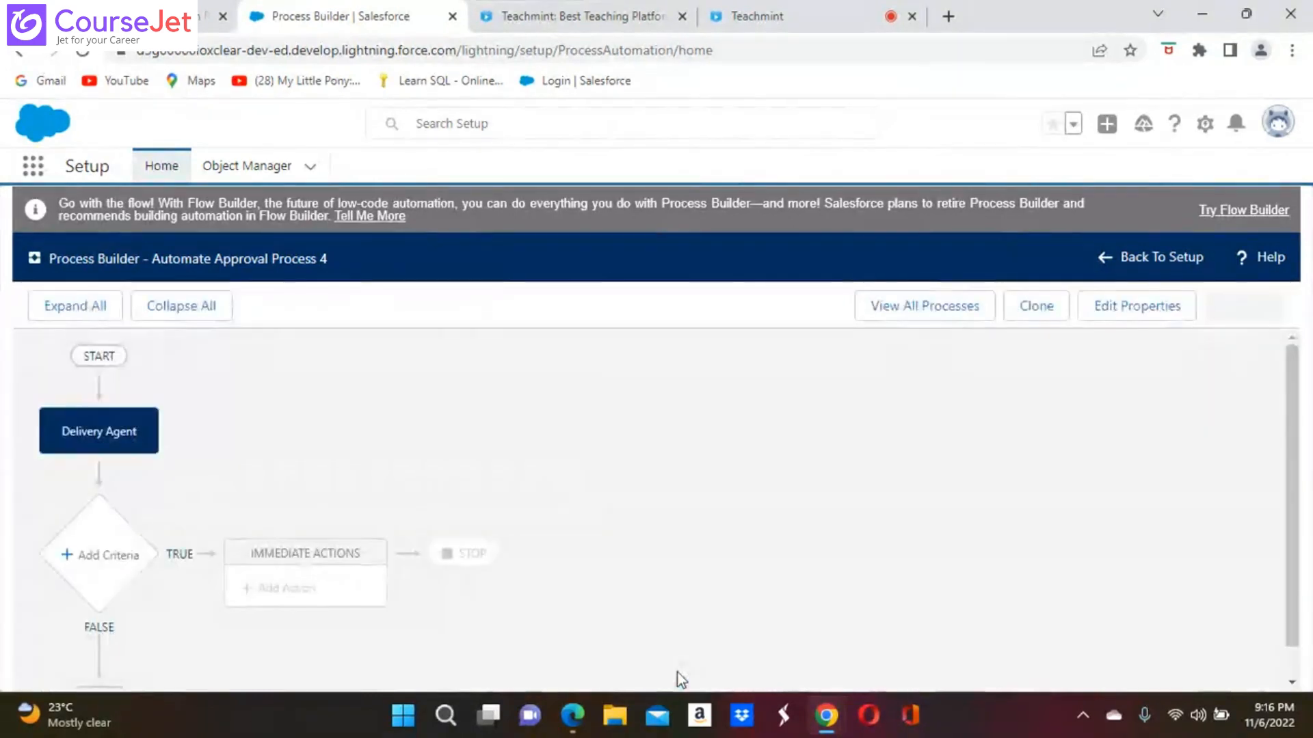
left_click(102, 562)
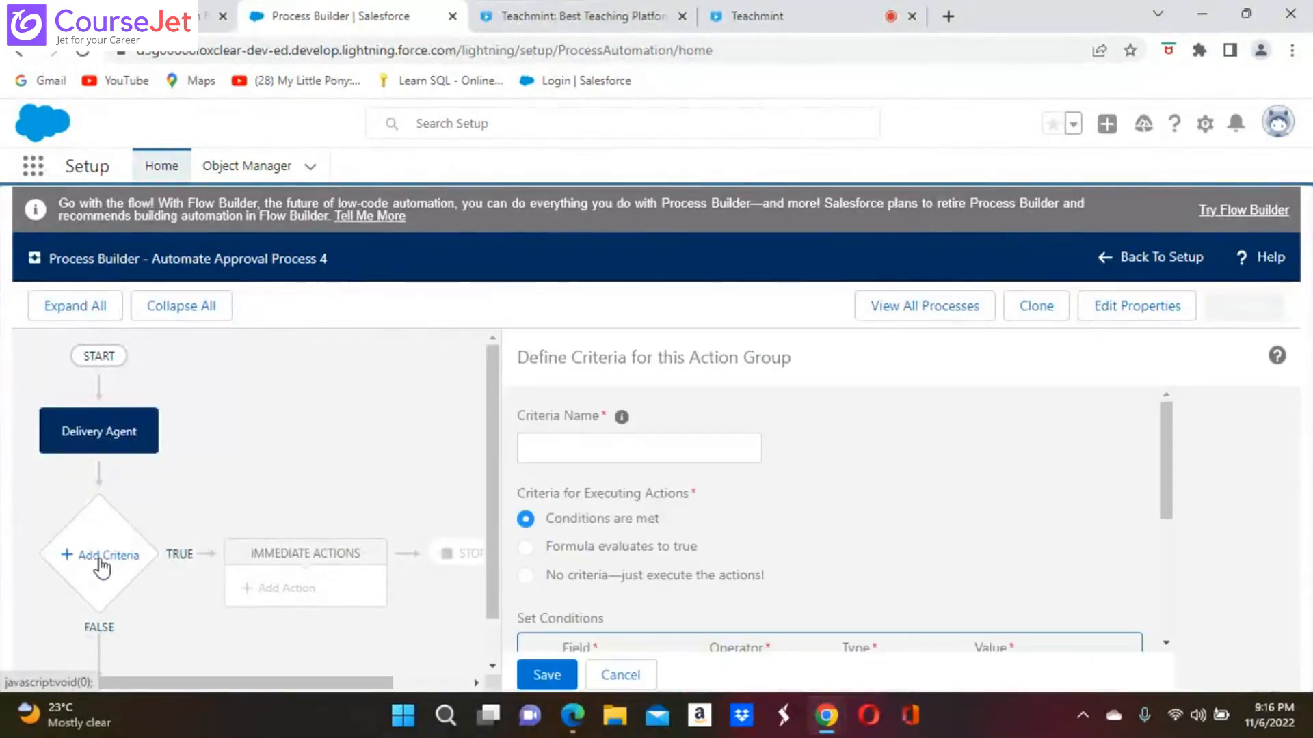
left_click(549, 453)
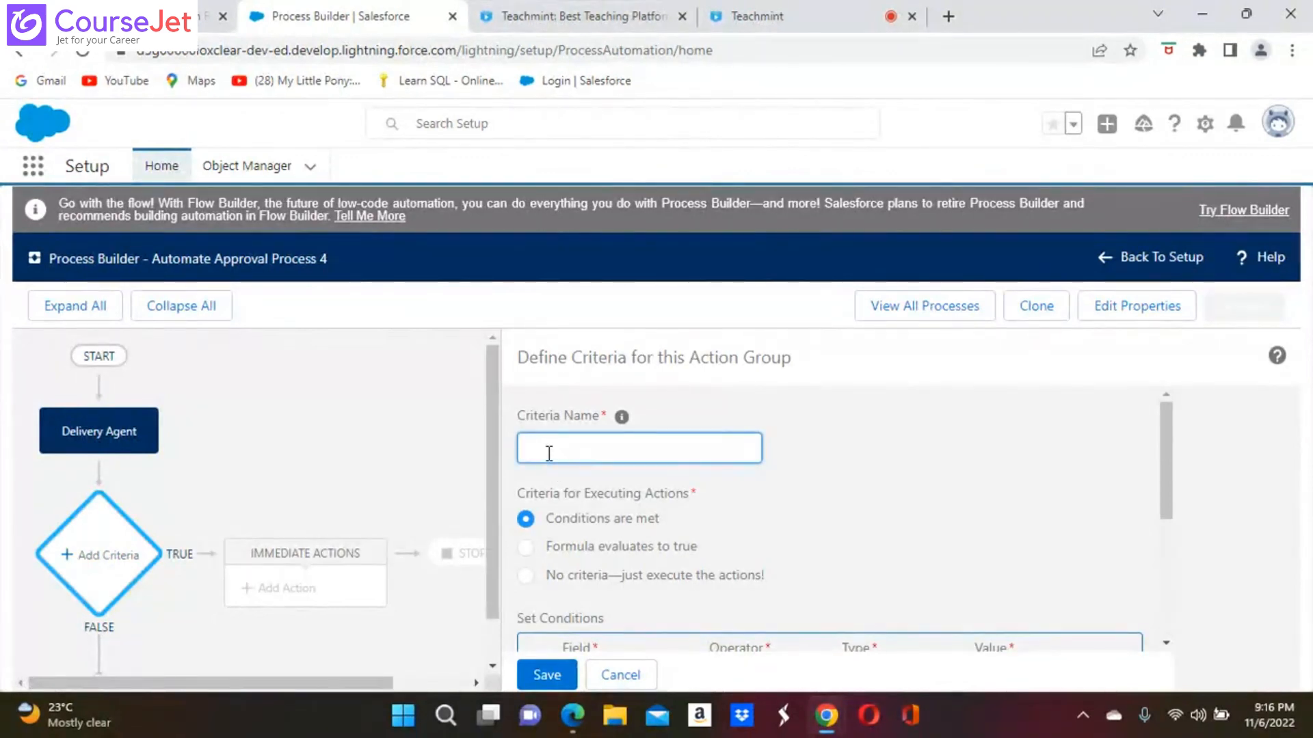
type("No")
type("N")
key("BackSpace")
Return to the Delivery Agent approval process detail page and clear the Setup search
left_click(20, 55)
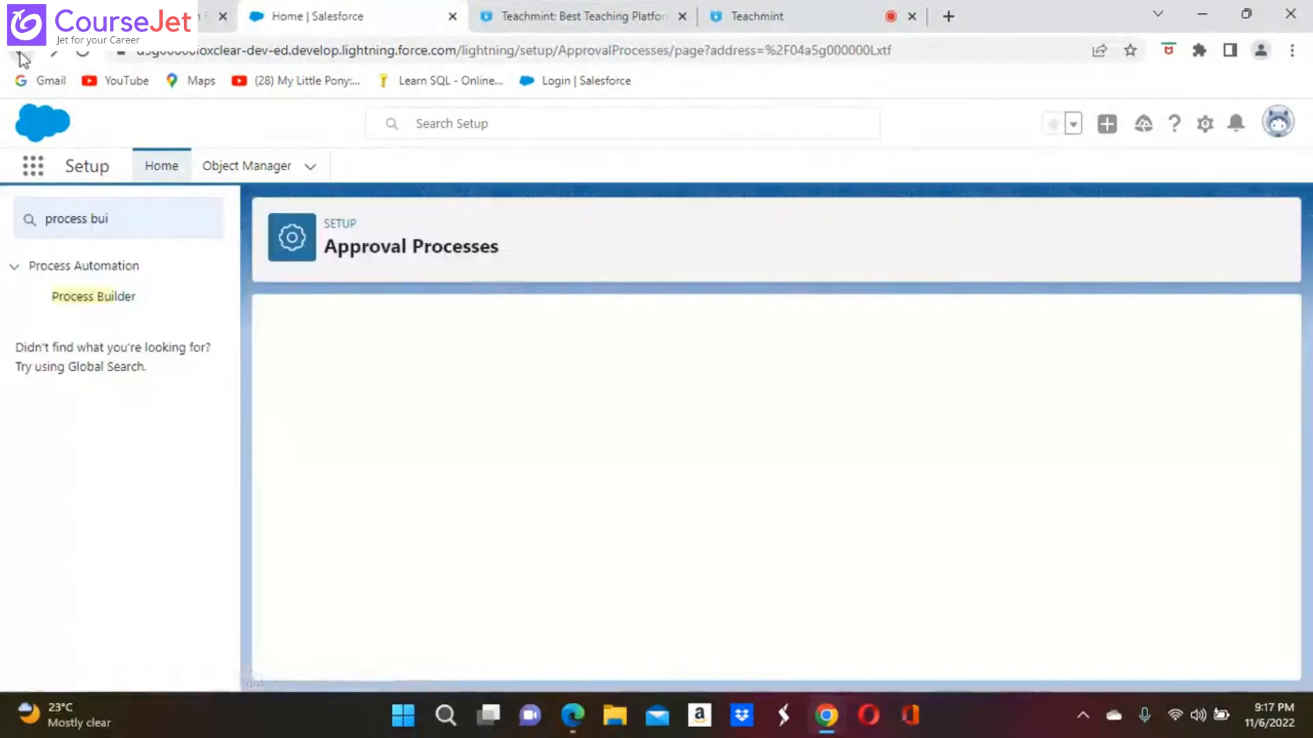
left_click(132, 226)
key("BackSpace")
key("BackSpace")
key("BackSpace")
key("BackSpace")
key("BackSpace")
key("BackSpace")
key("BackSpace")
key("BackSpace")
key("BackSpace")
key("BackSpace")
key("BackSpace")
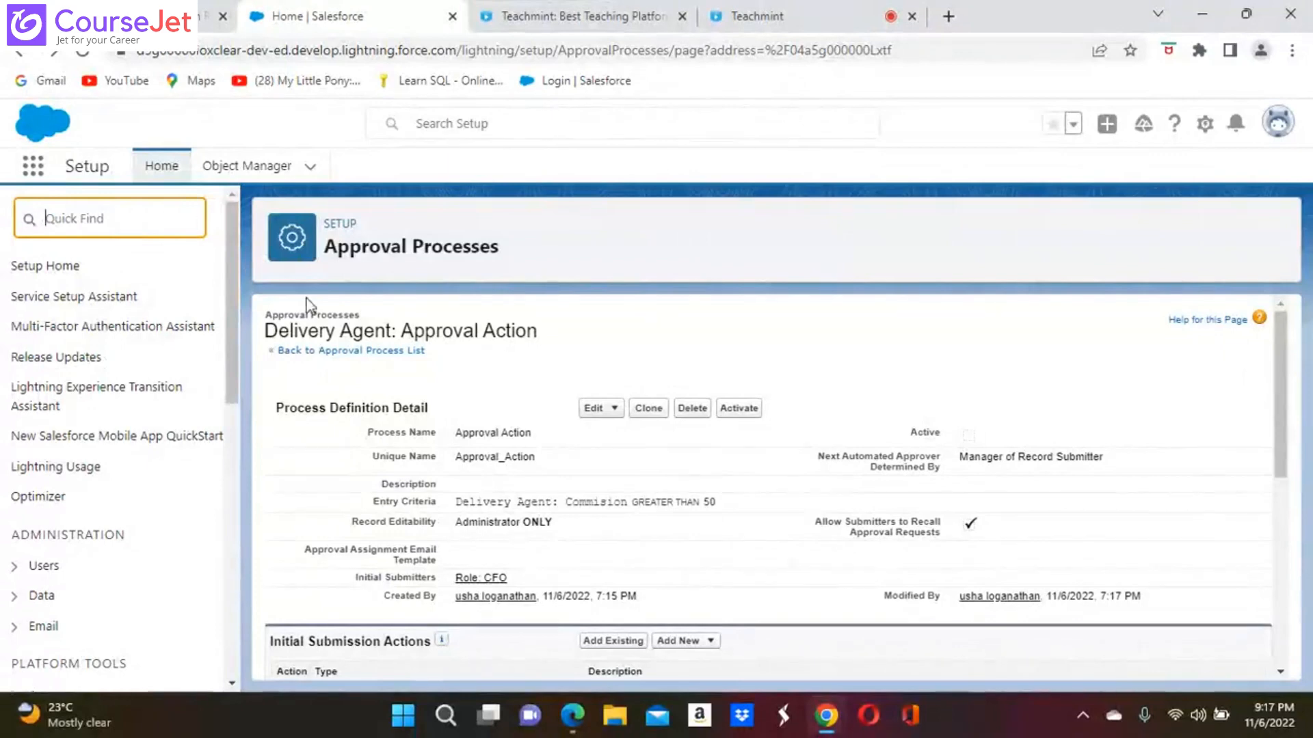
Review the Approval Action process's entry criteria, initial submitters, approval steps, and submission, final approval, rejection and recall actions
scroll(307, 306, "down", 3)
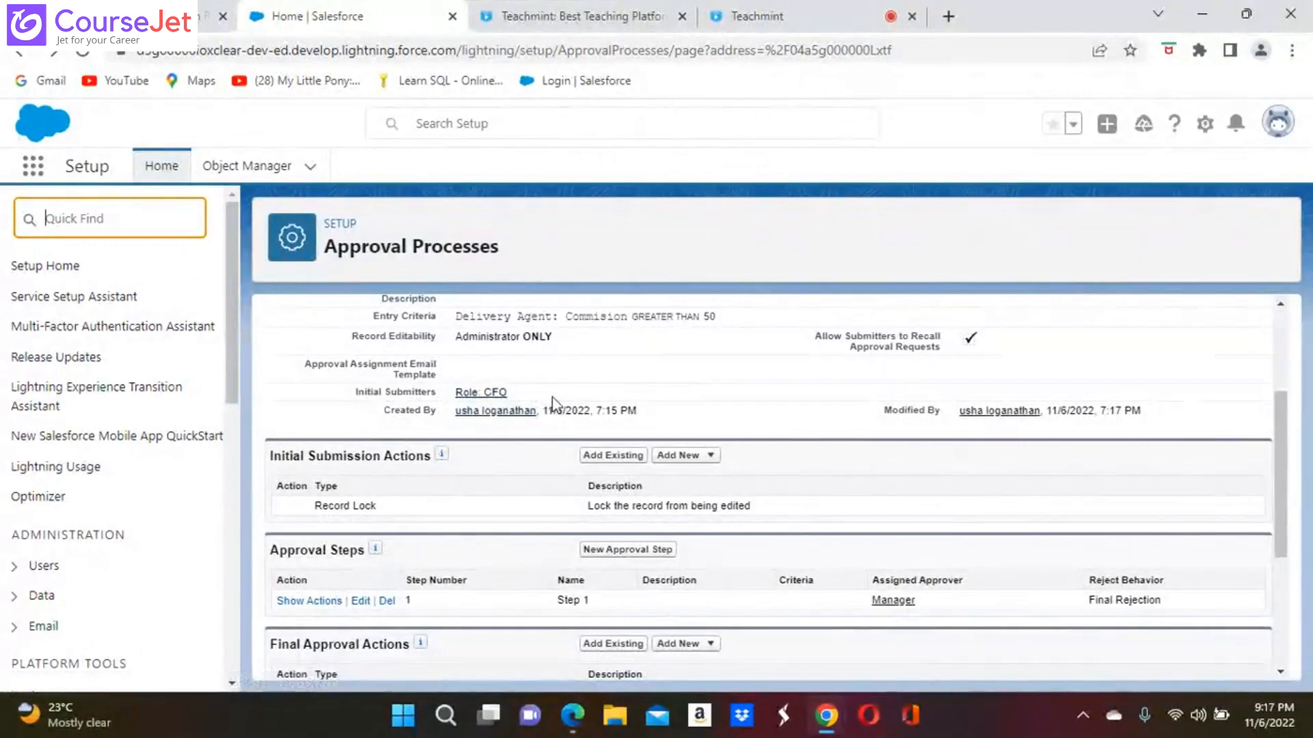
scroll(553, 403, "up", 2)
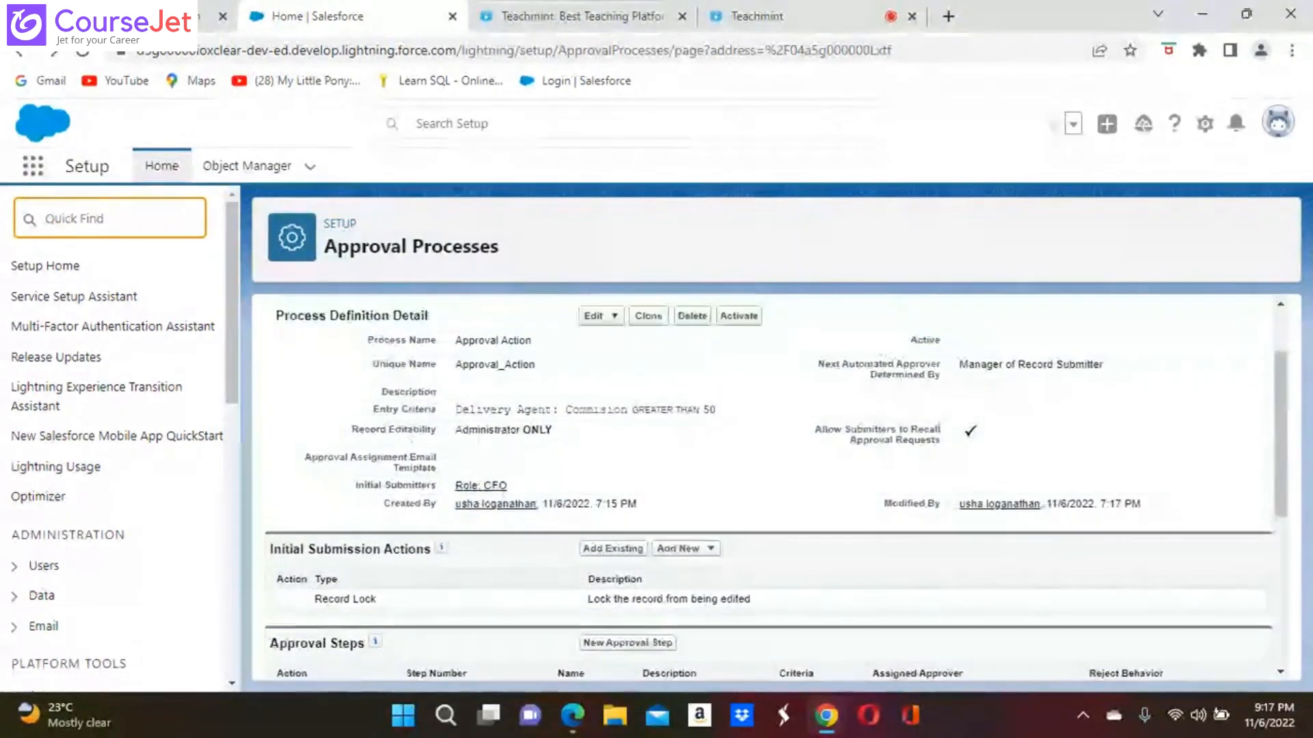
scroll(777, 495, "down", 1)
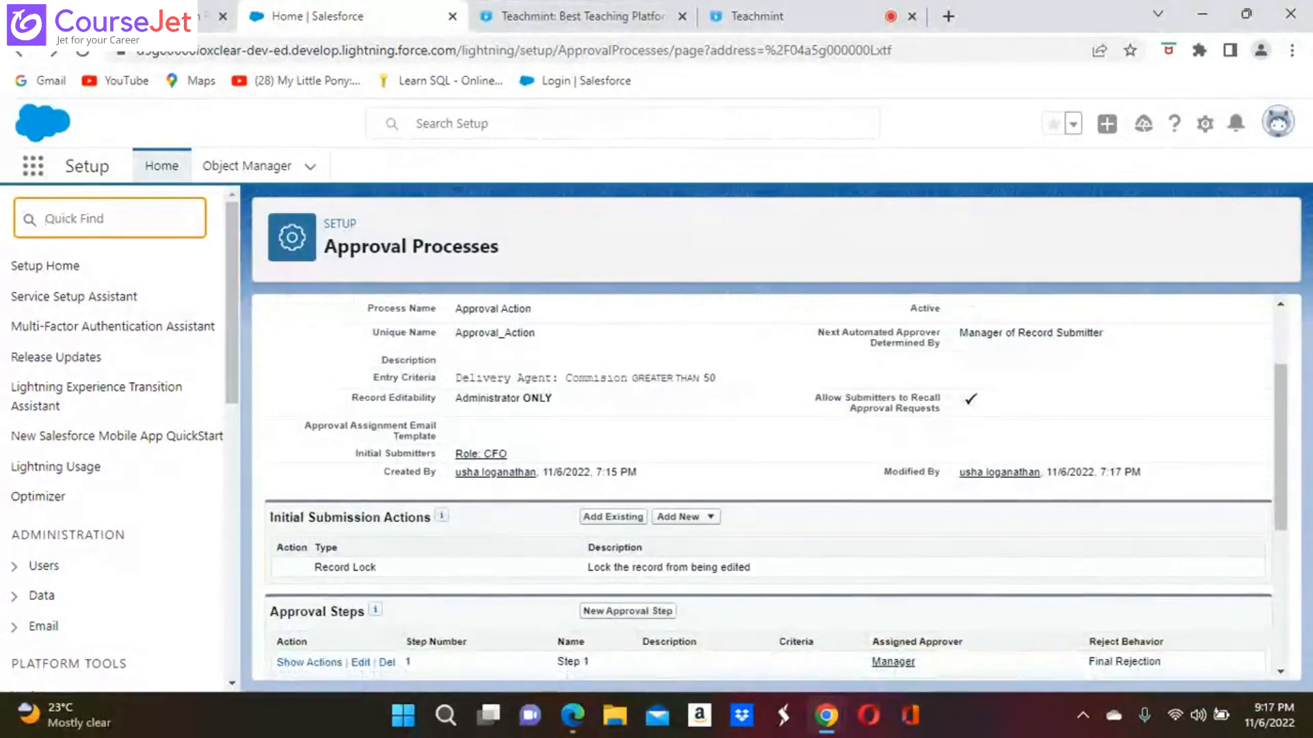
scroll(776, 492, "down", 2)
scroll(776, 492, "down", 1)
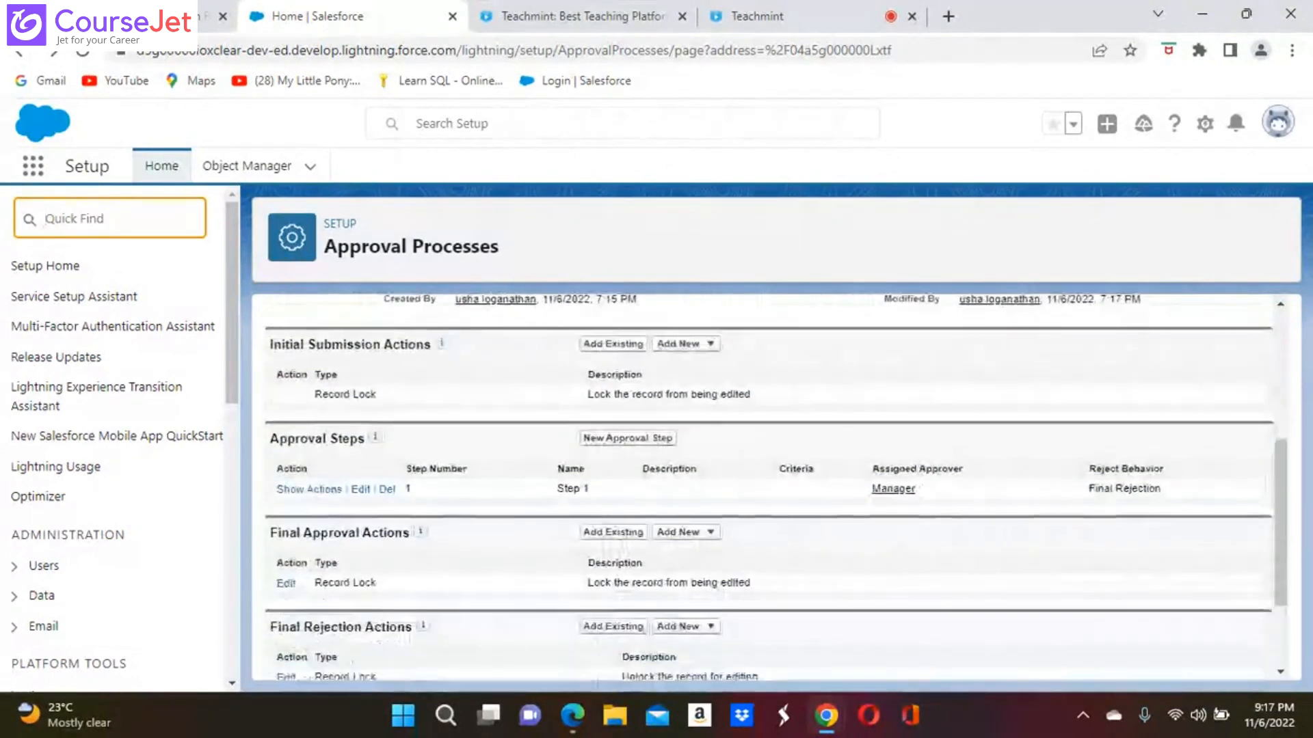
scroll(802, 557, "down", 1)
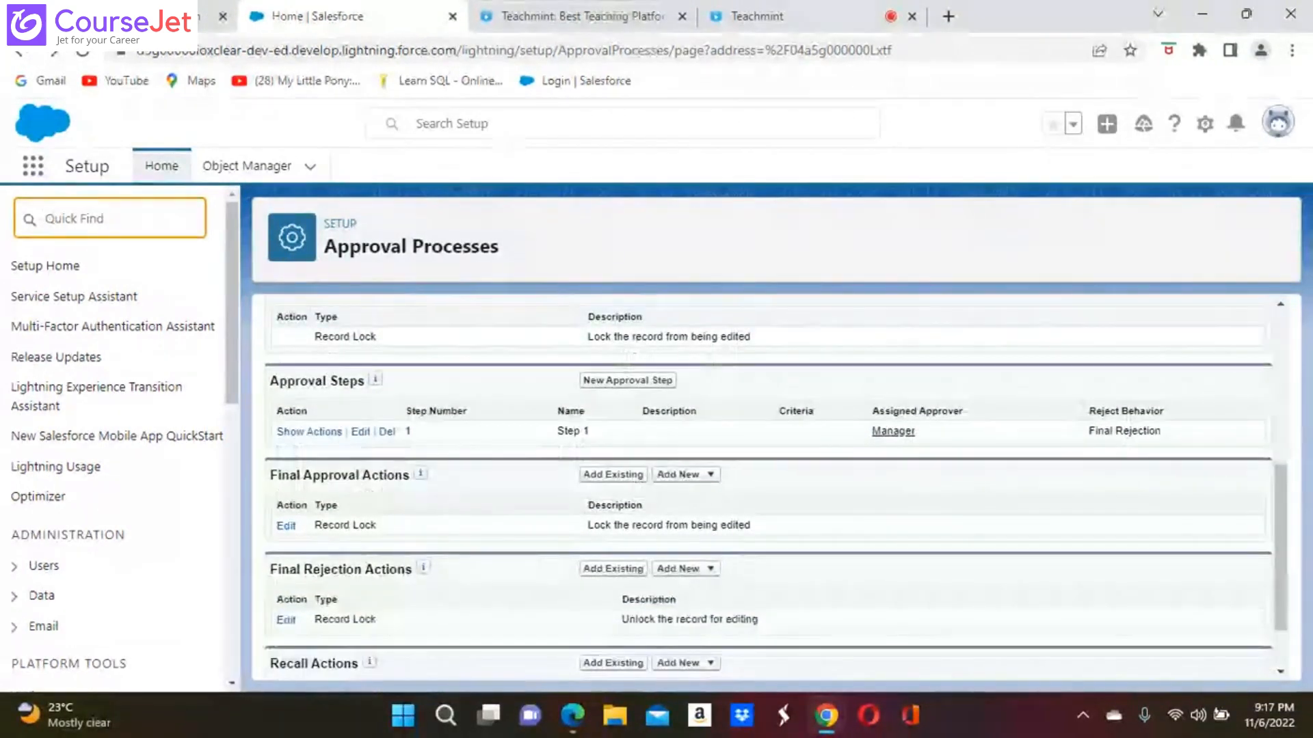
scroll(776, 492, "down", 1)
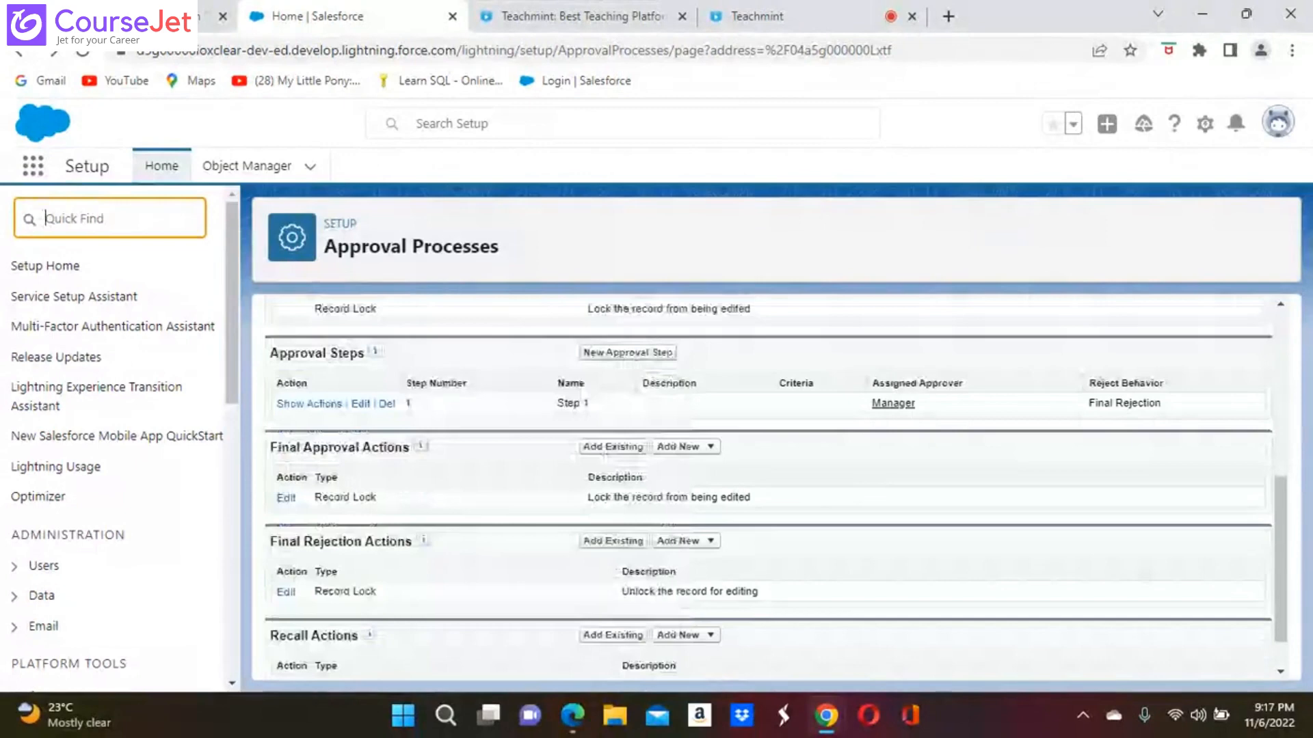
scroll(776, 493, "down", 1)
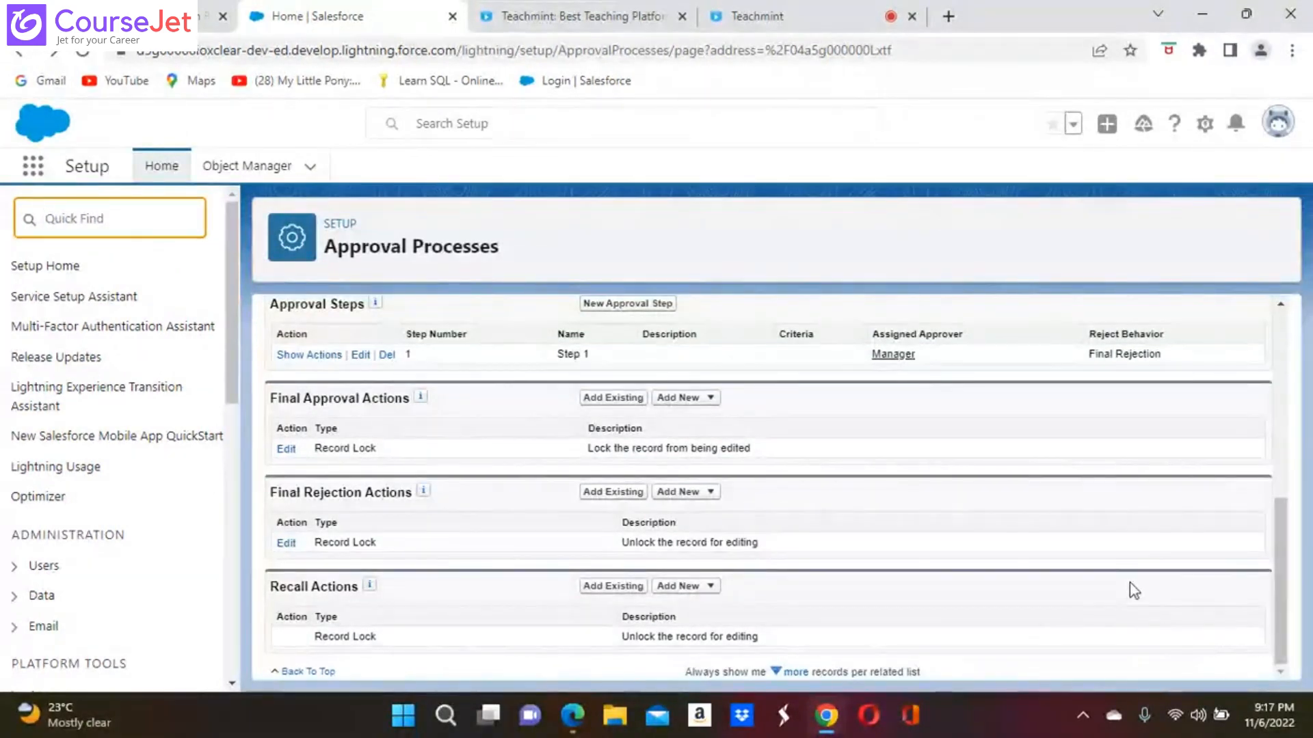
scroll(1134, 592, "up", 4)
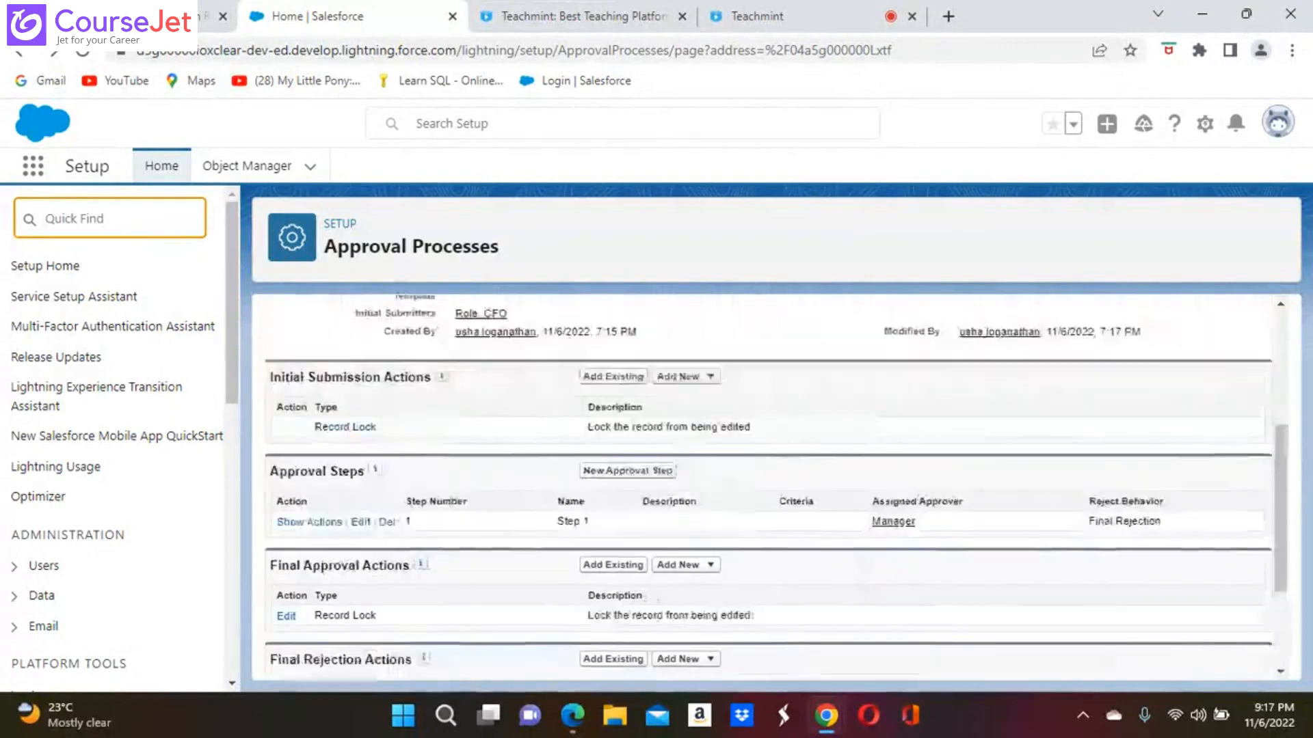
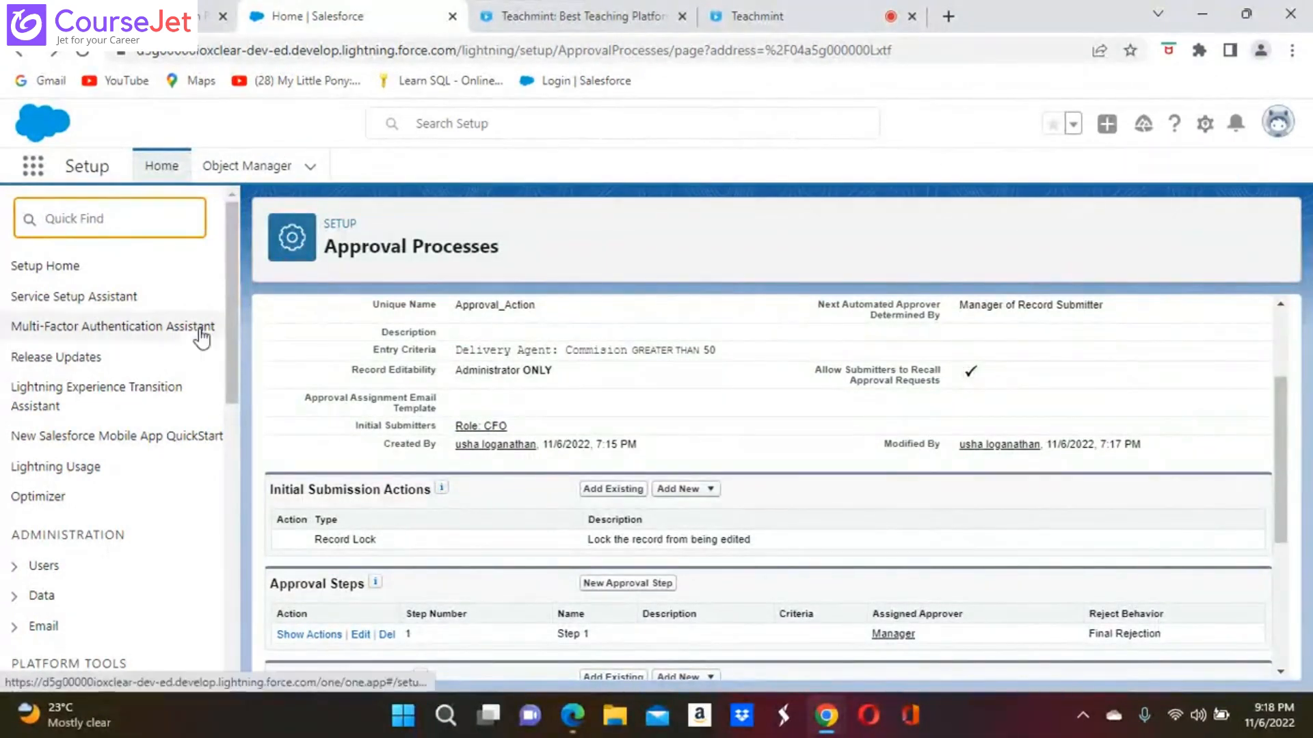
Find the Delivery Agent object in Object Manager and open its Fields & Relationships list
left_click(251, 169)
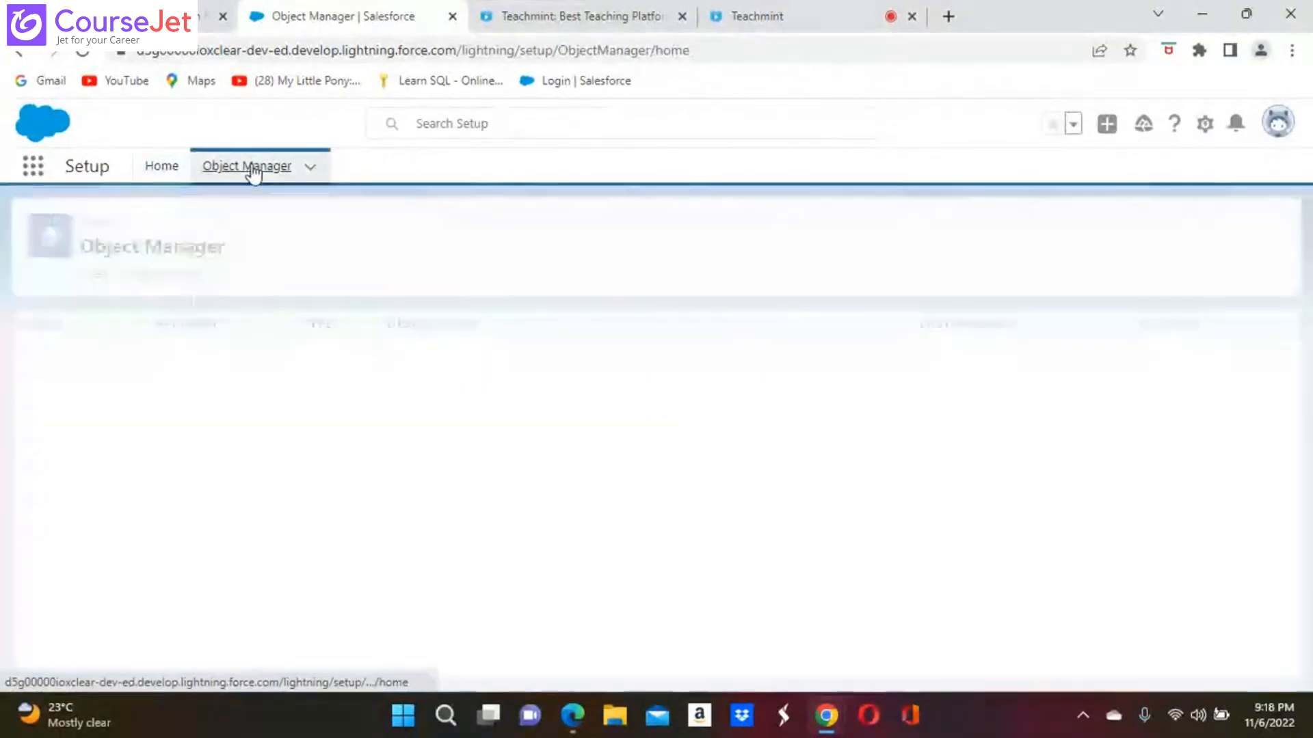
left_click(981, 236)
type("del")
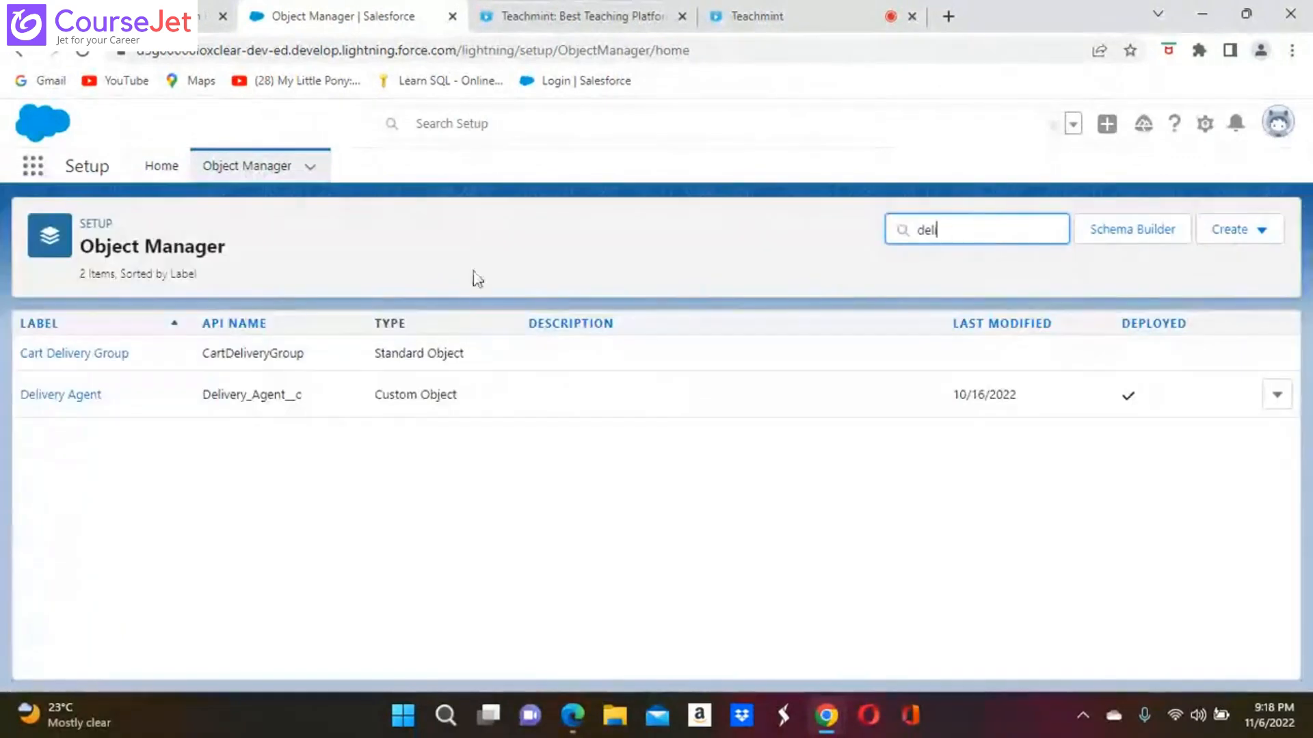
left_click(56, 403)
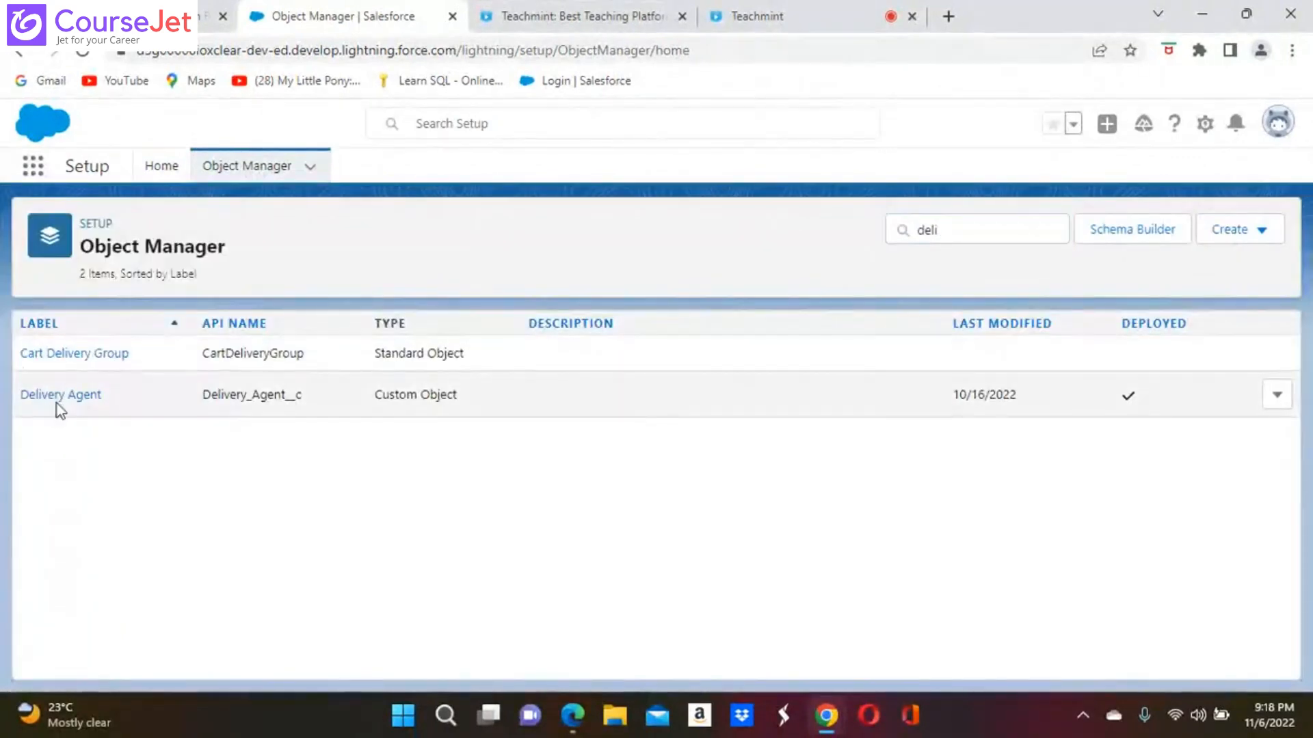
left_click(59, 396)
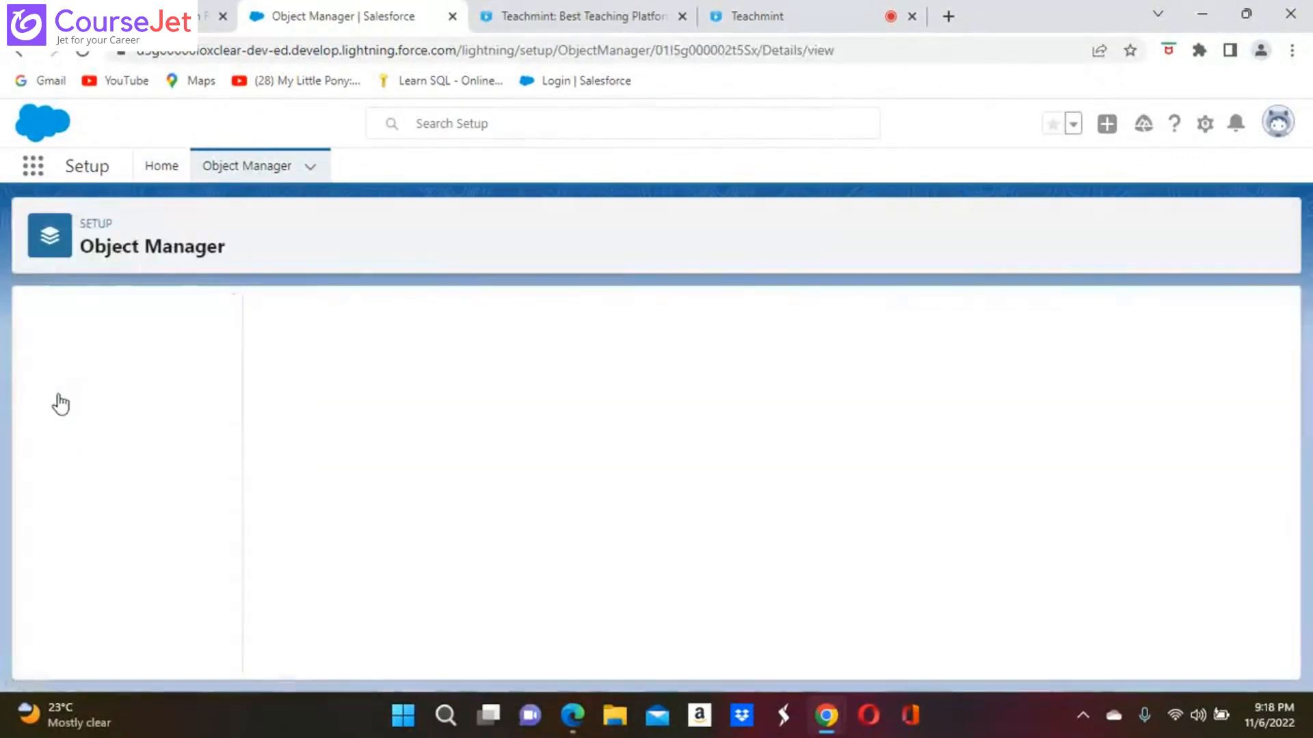
left_click(111, 356)
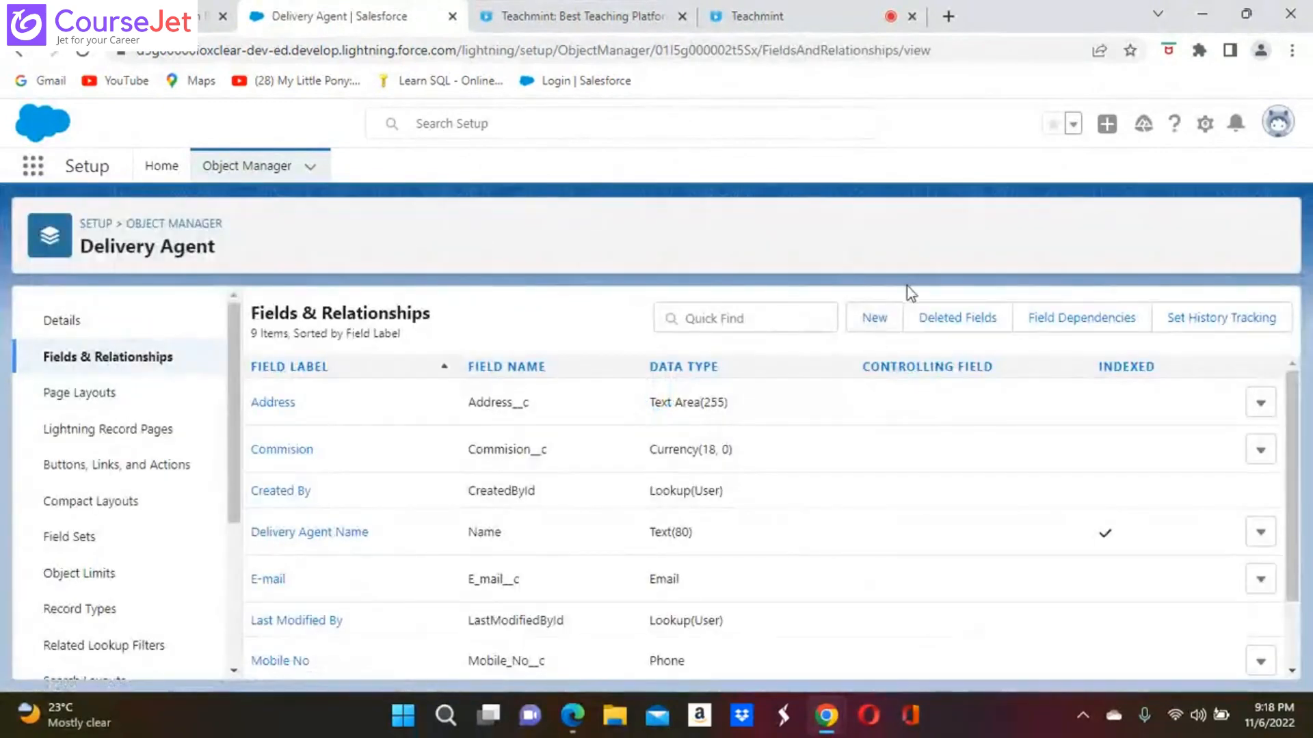
left_click(876, 319)
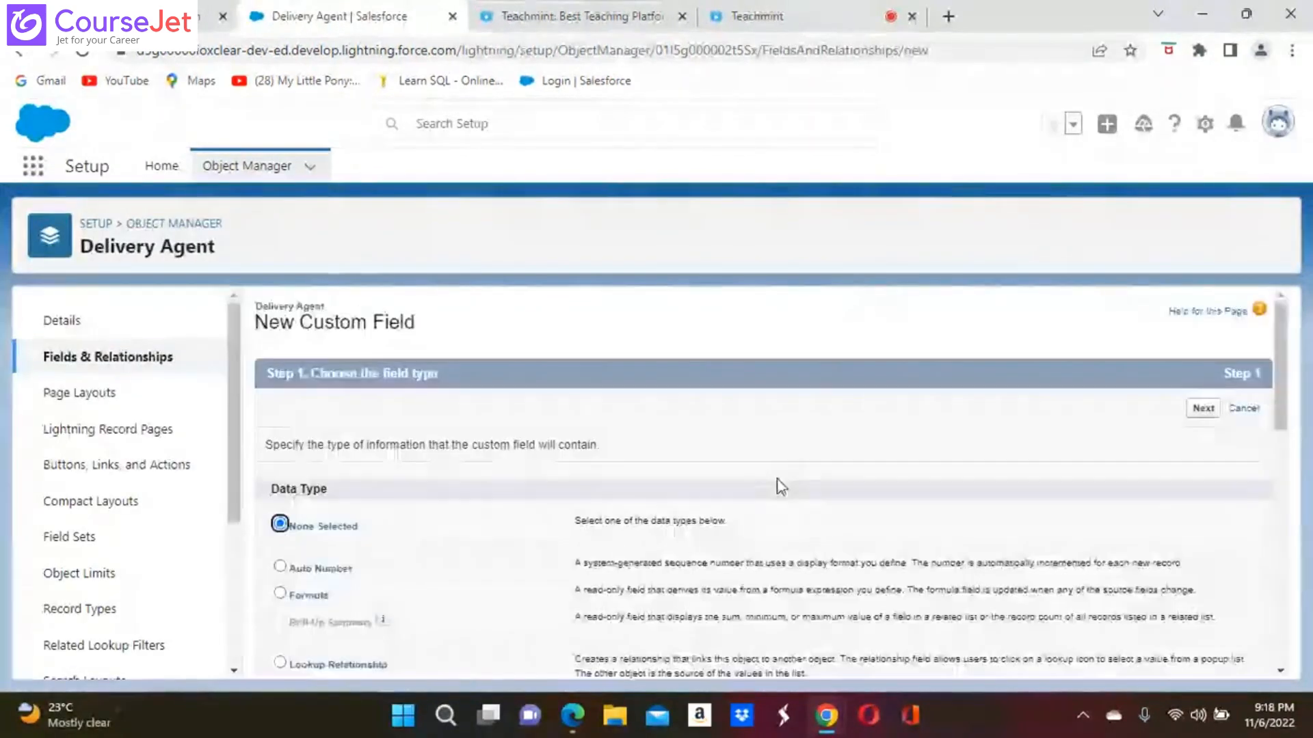
scroll(780, 486, "down", 2)
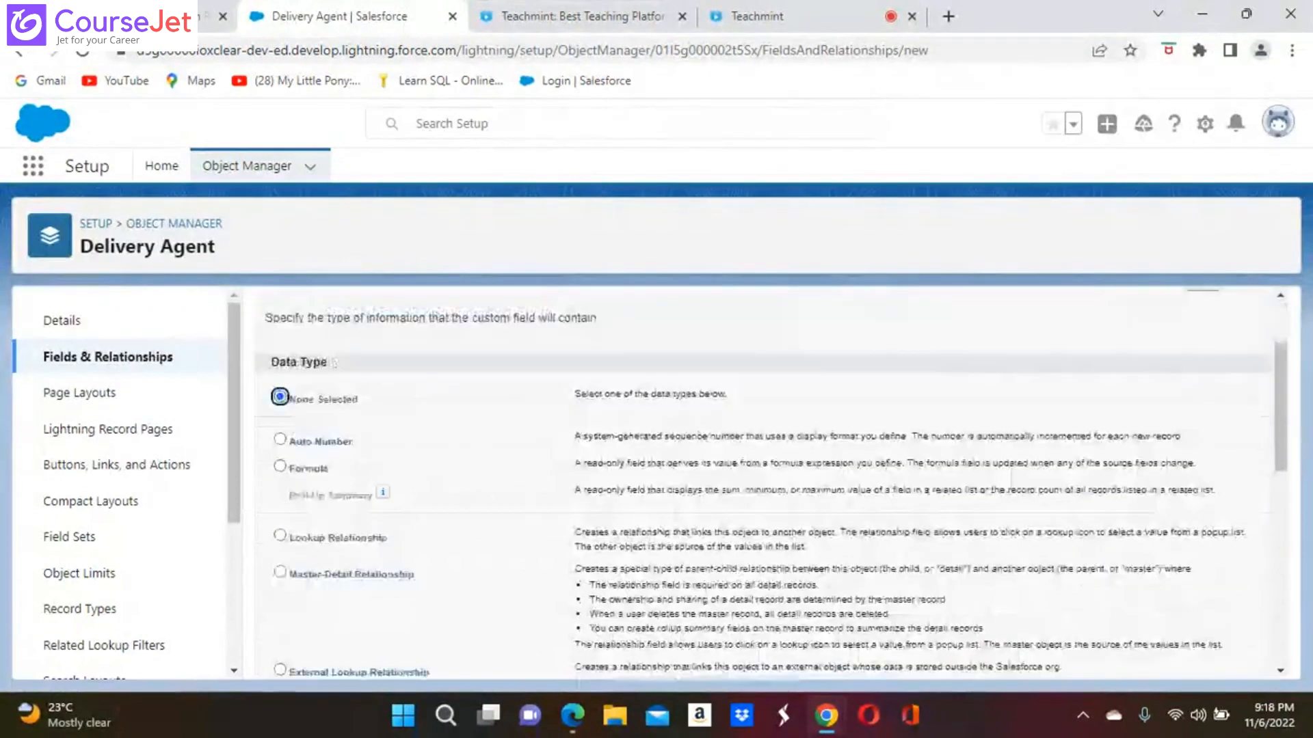
scroll(762, 485, "down", 2)
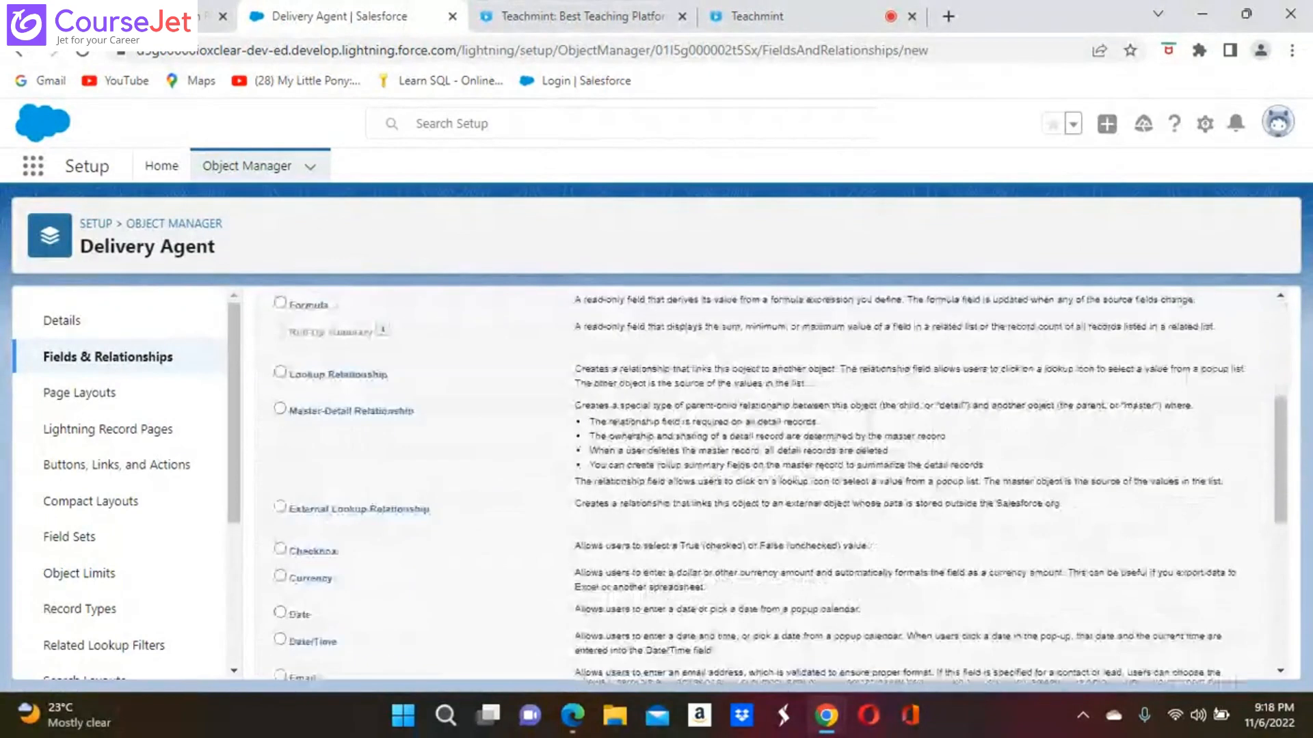
scroll(763, 486, "down", 4)
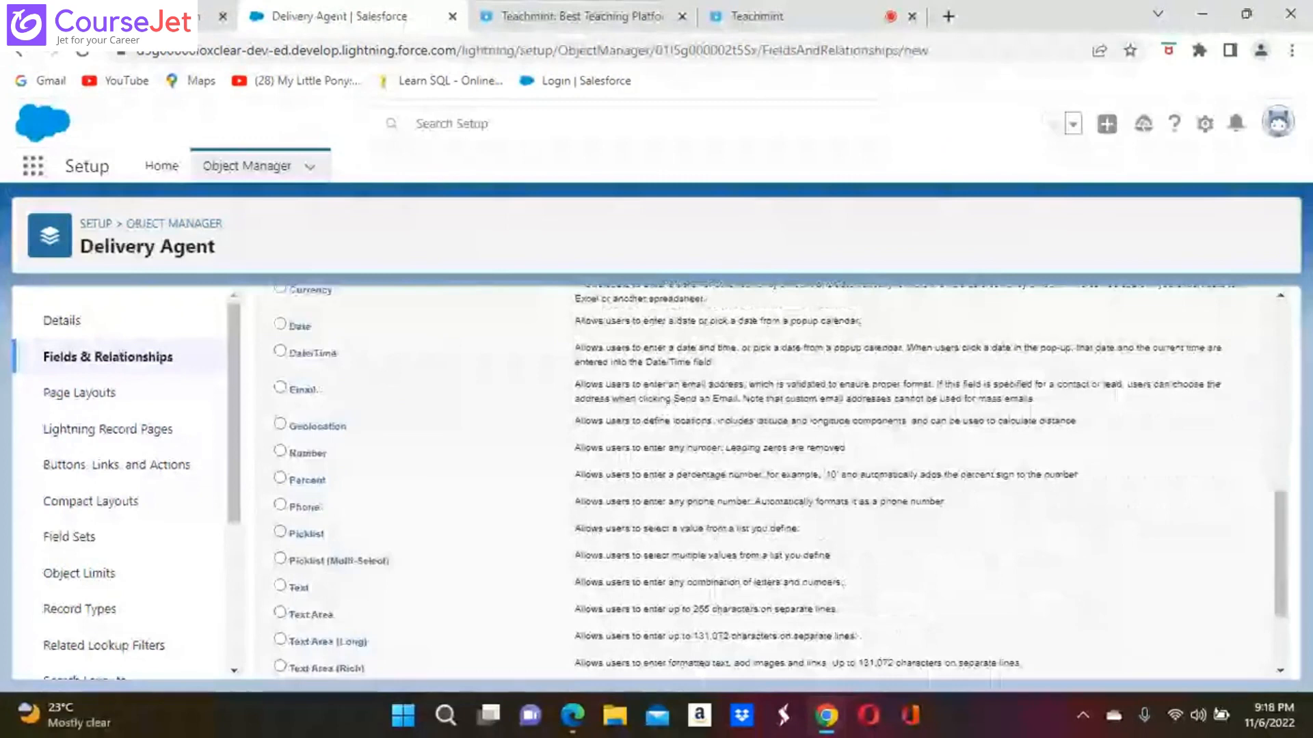
scroll(780, 479, "down", 2)
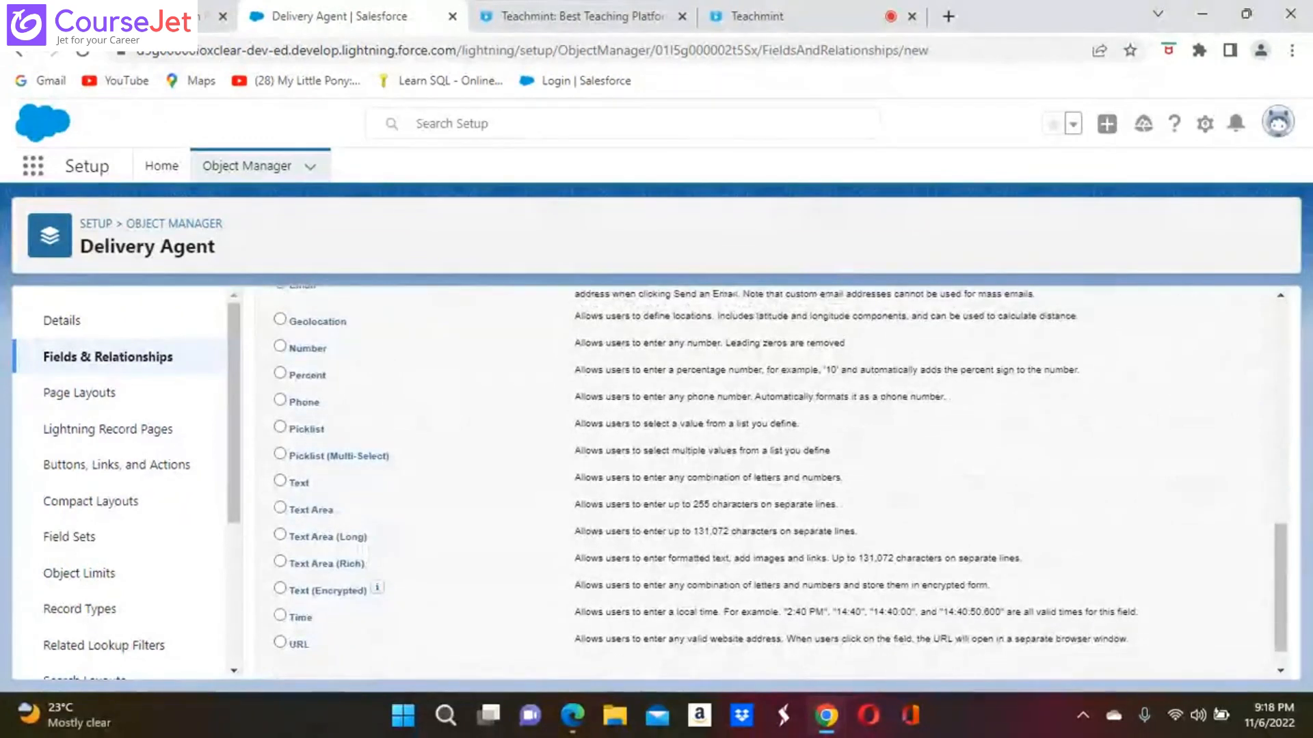
scroll(780, 476, "down", 1)
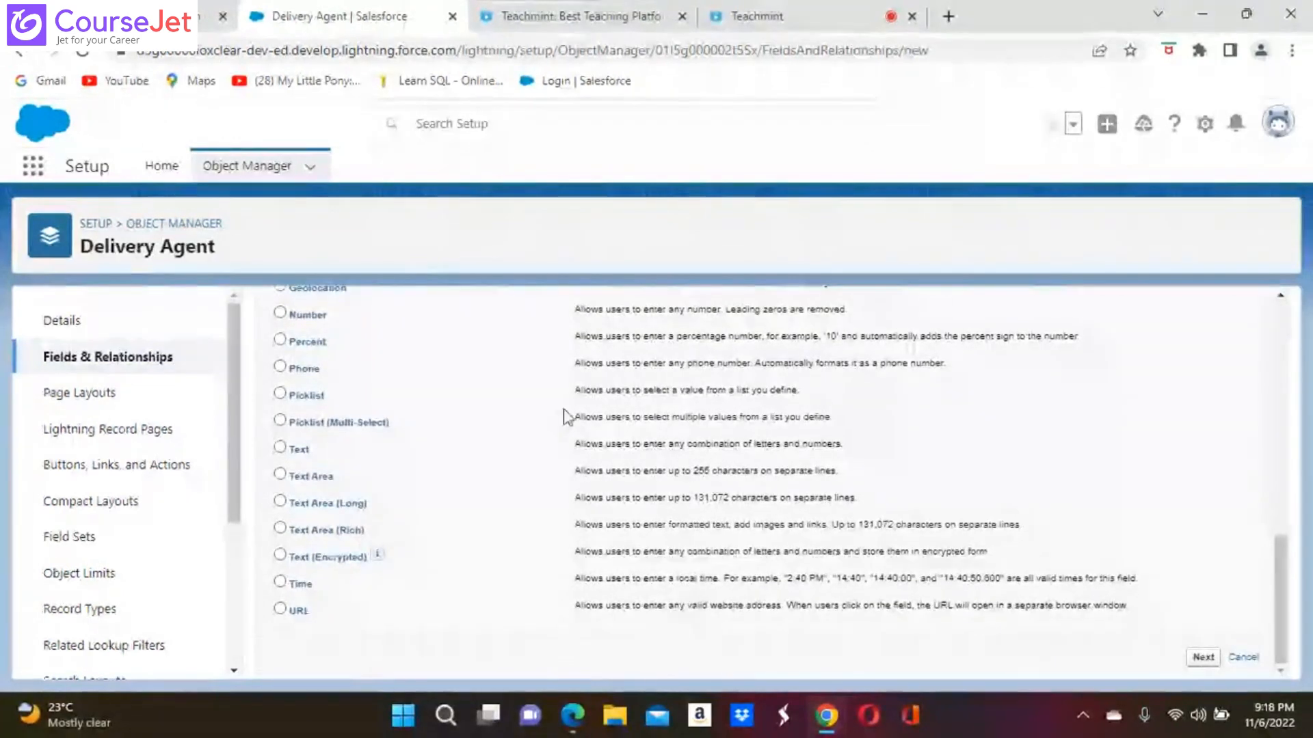
left_click(280, 447)
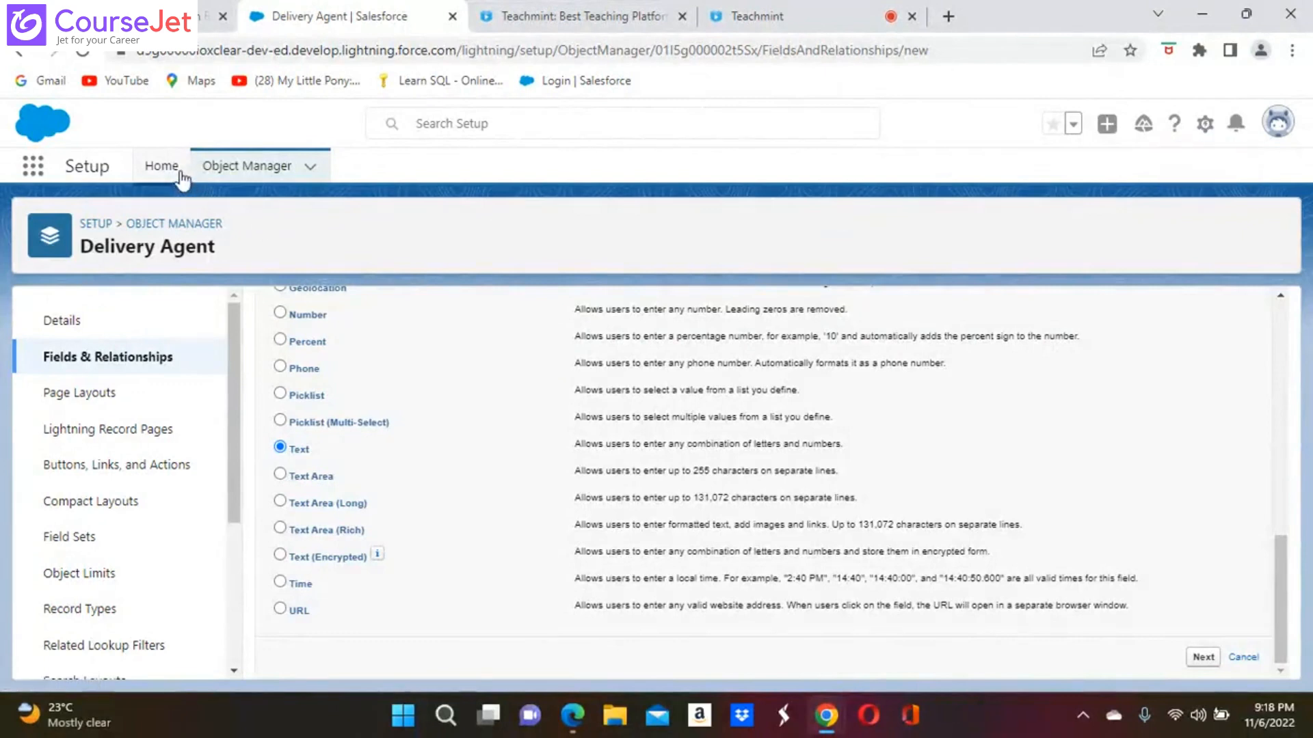
Return to Setup Home, search for roles, and open the Roles setup page
left_click(151, 173)
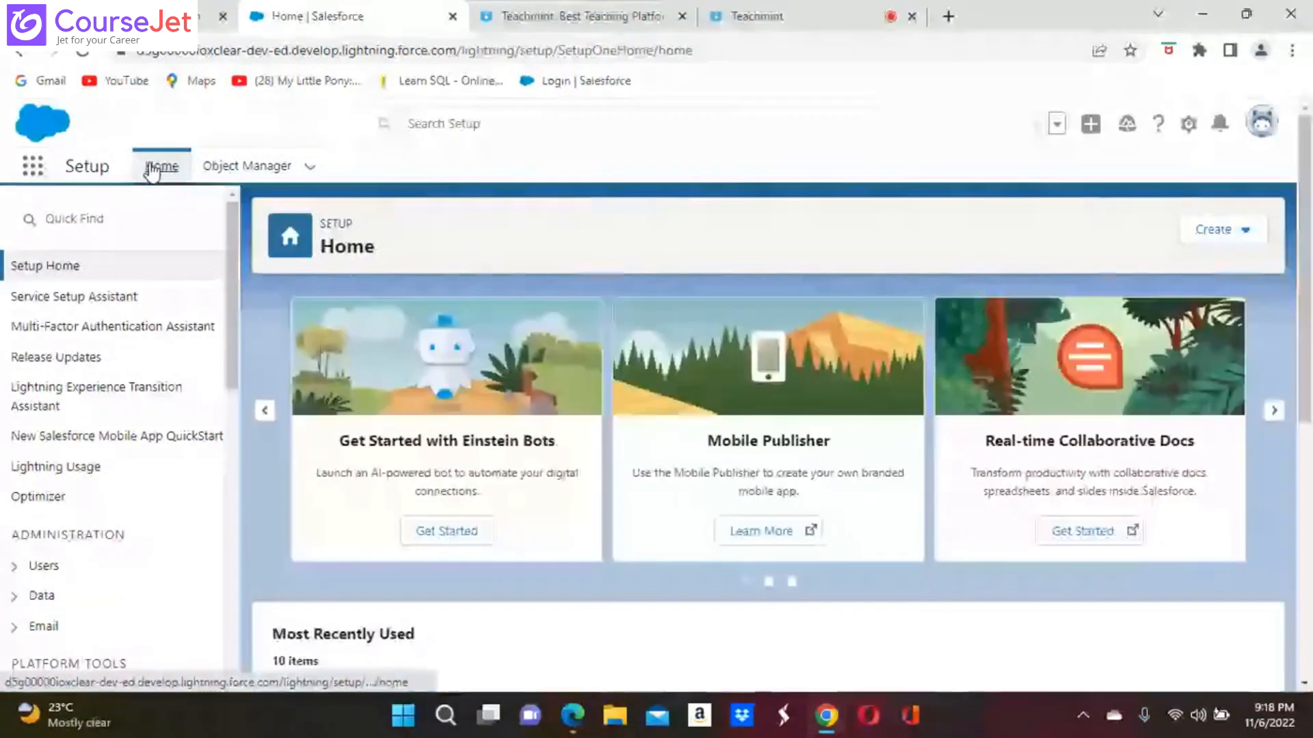
left_click(61, 219)
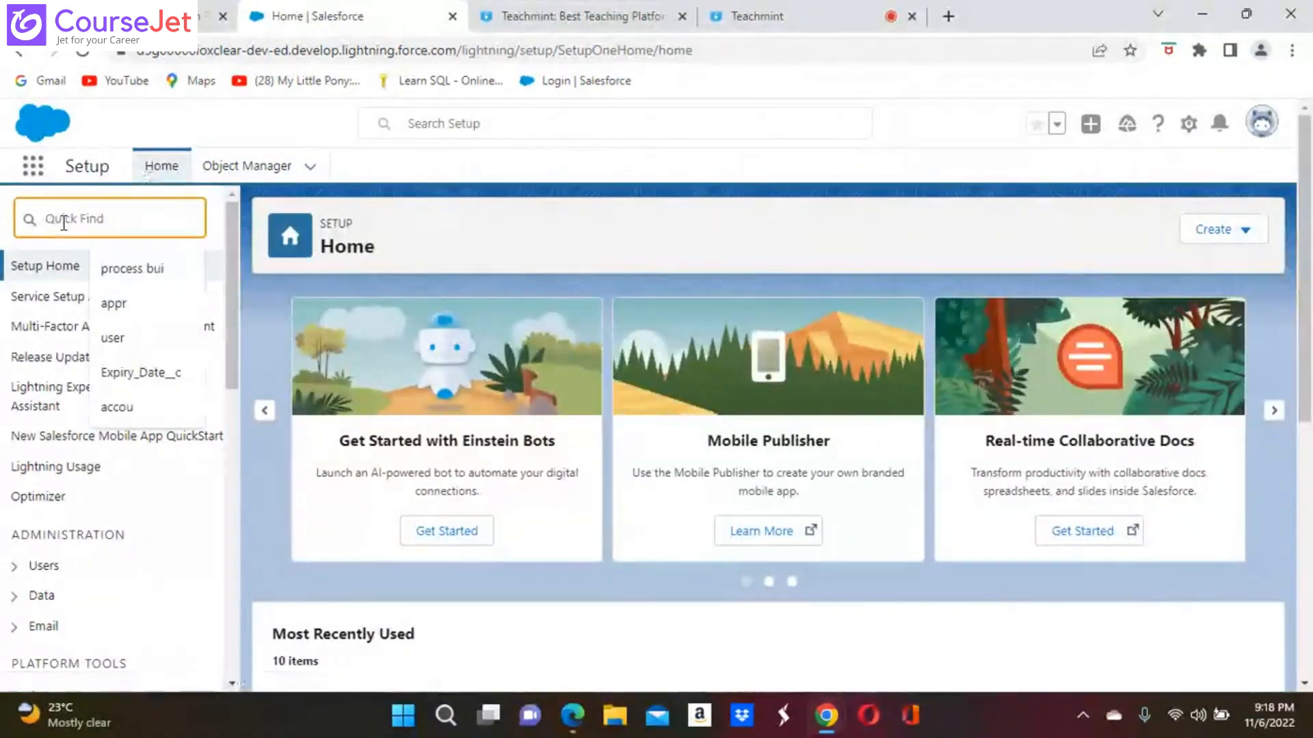
type("roles")
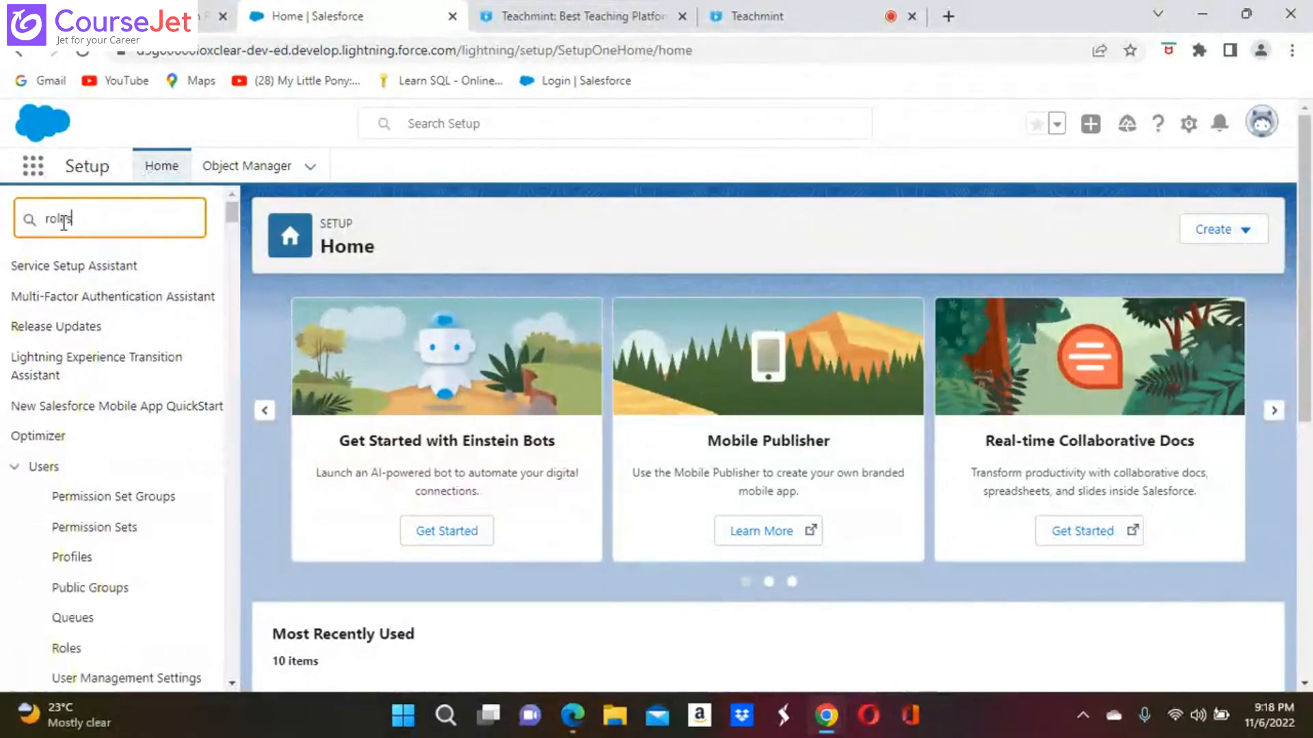
left_click(65, 301)
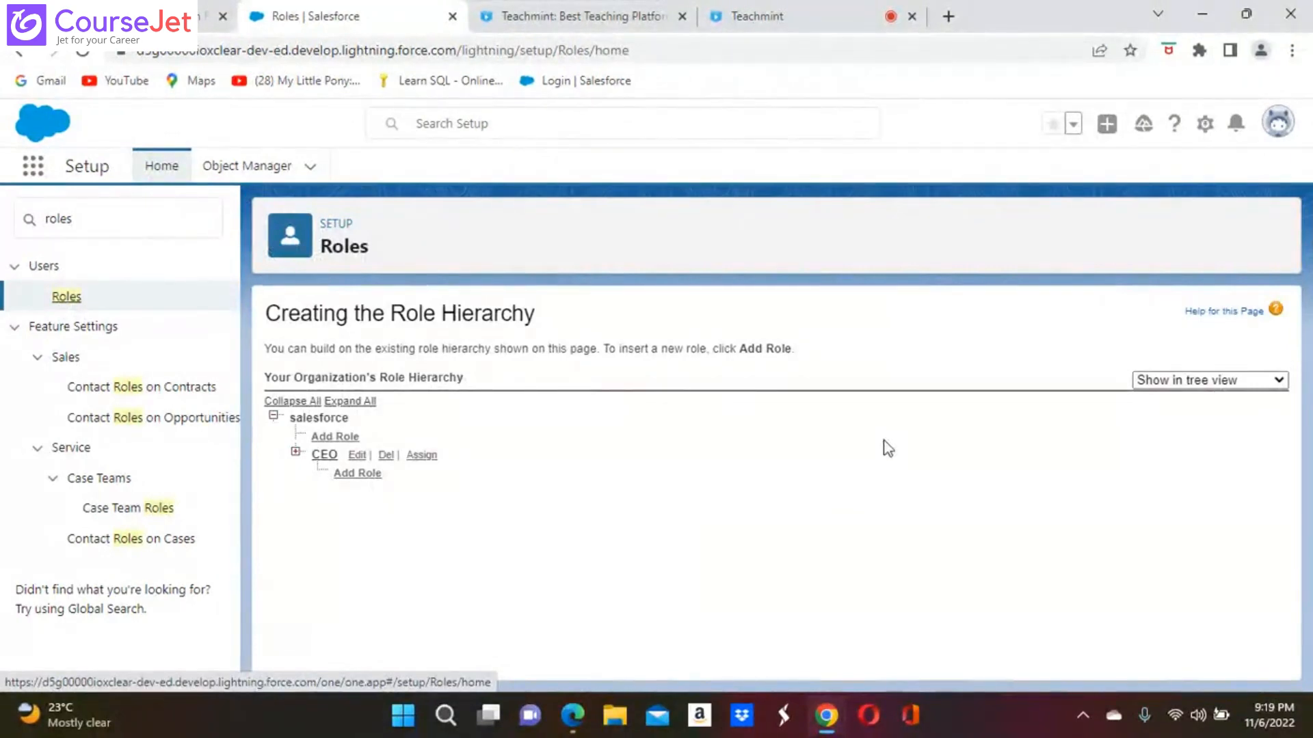
Add a role labelled Junior Delivery Agent directly under salesforce in the role hierarchy and save it
left_click(337, 438)
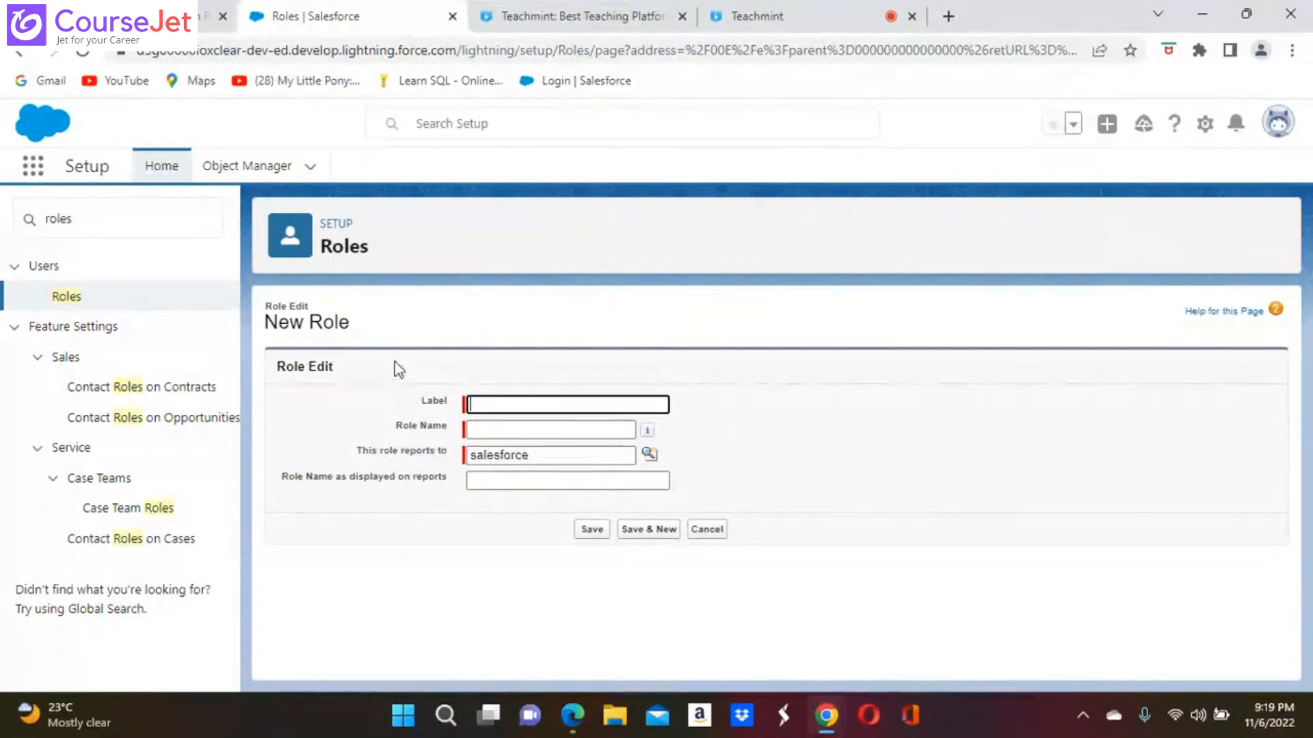
left_click(524, 399)
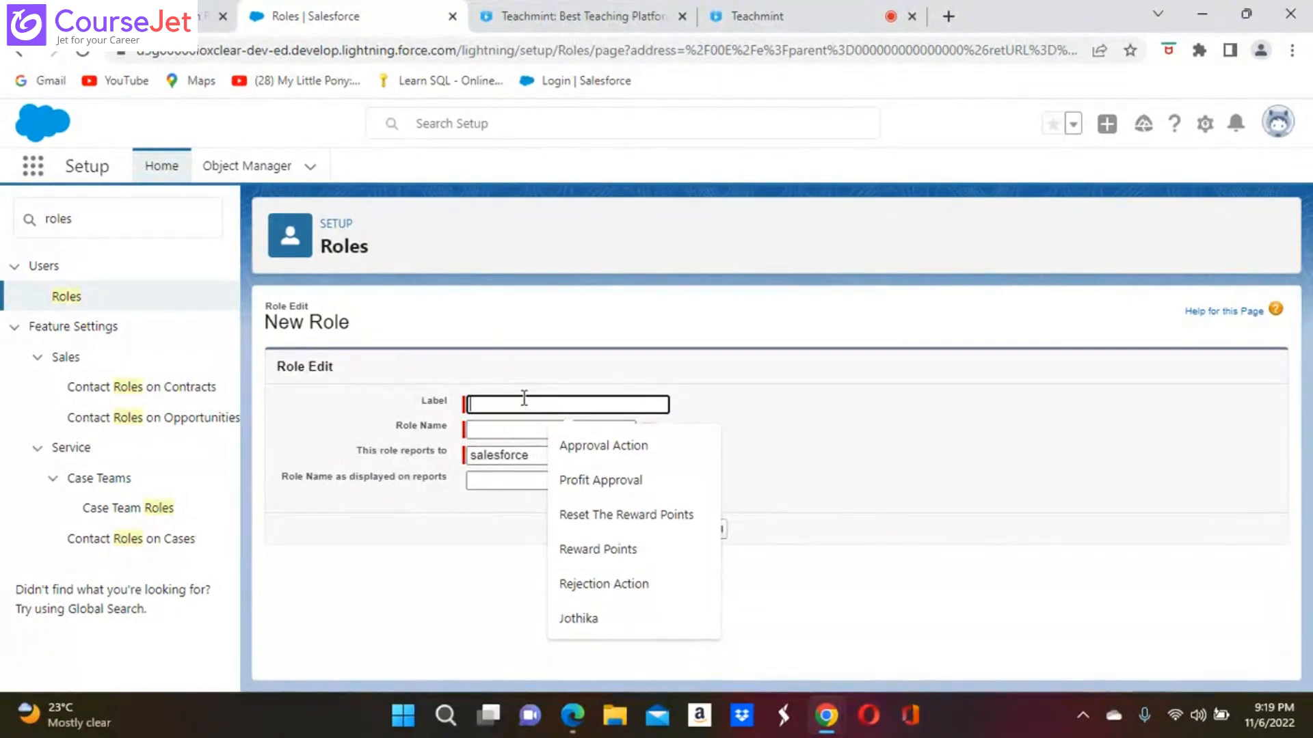
left_click(875, 467)
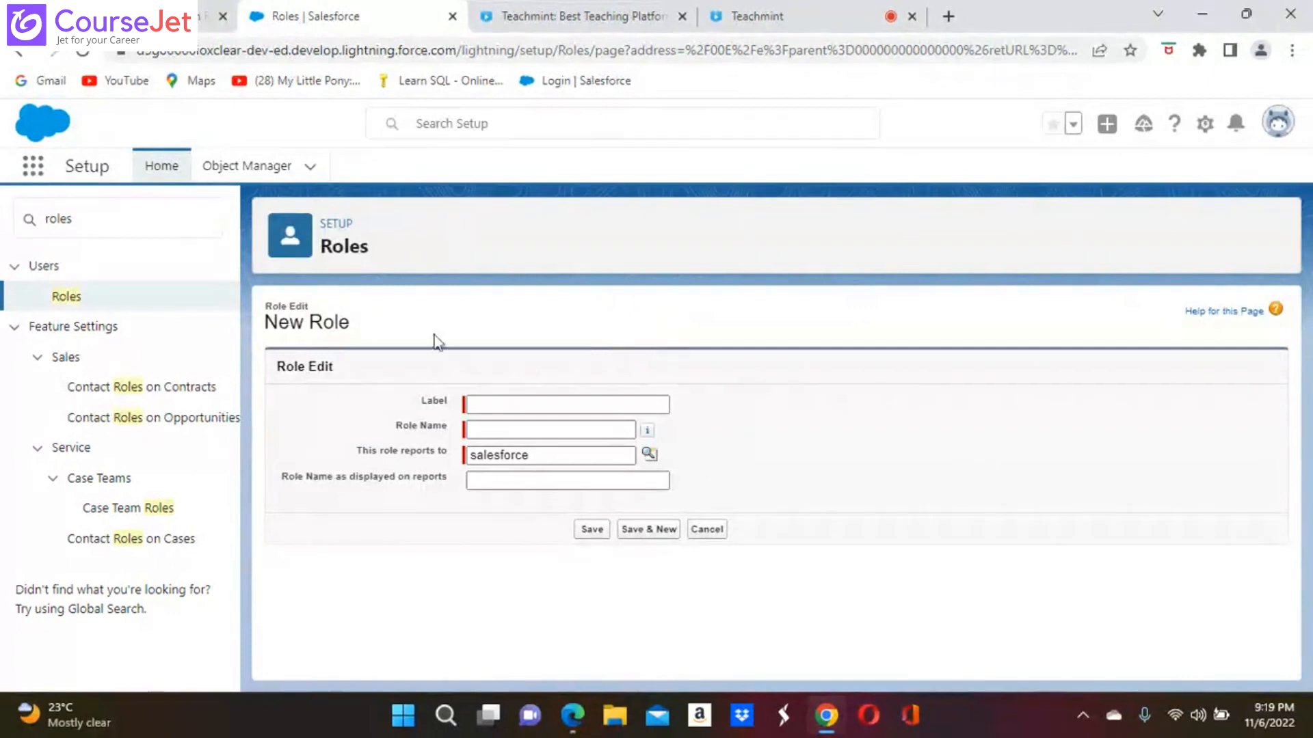
left_click(519, 403)
left_click(493, 402)
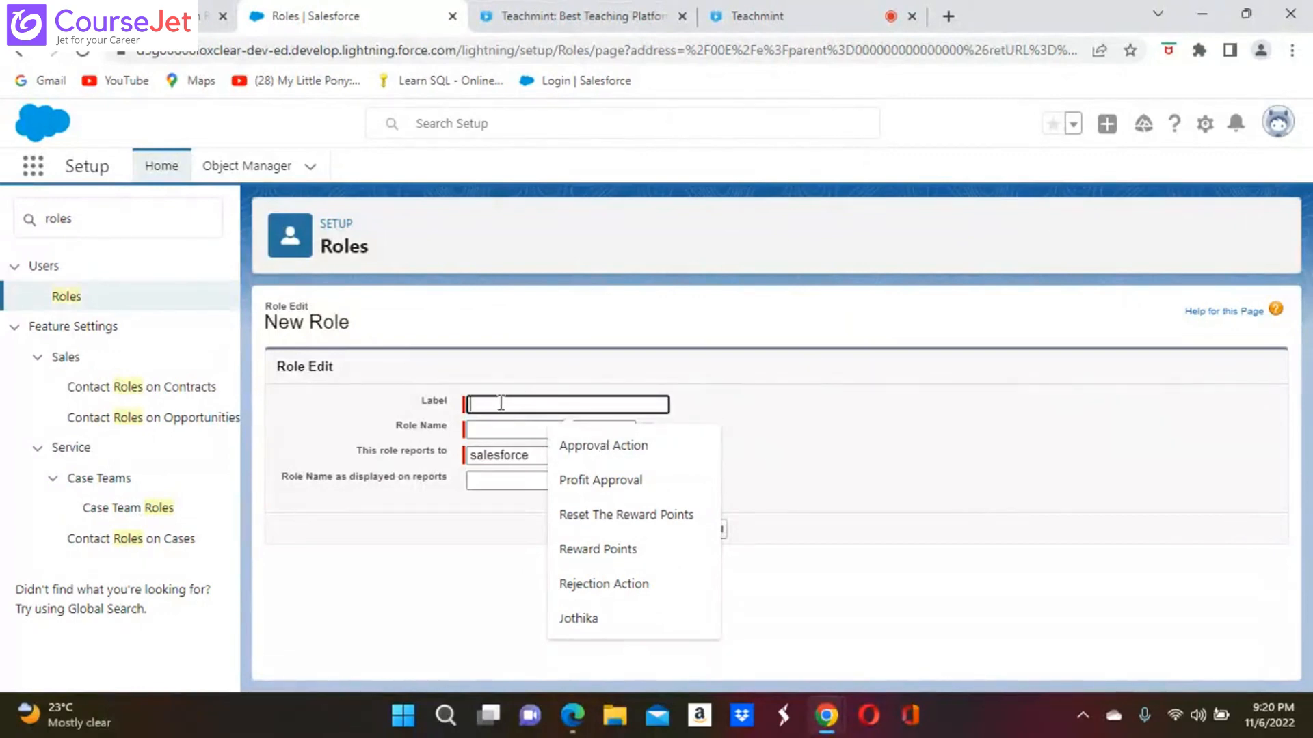
type("Junior Del")
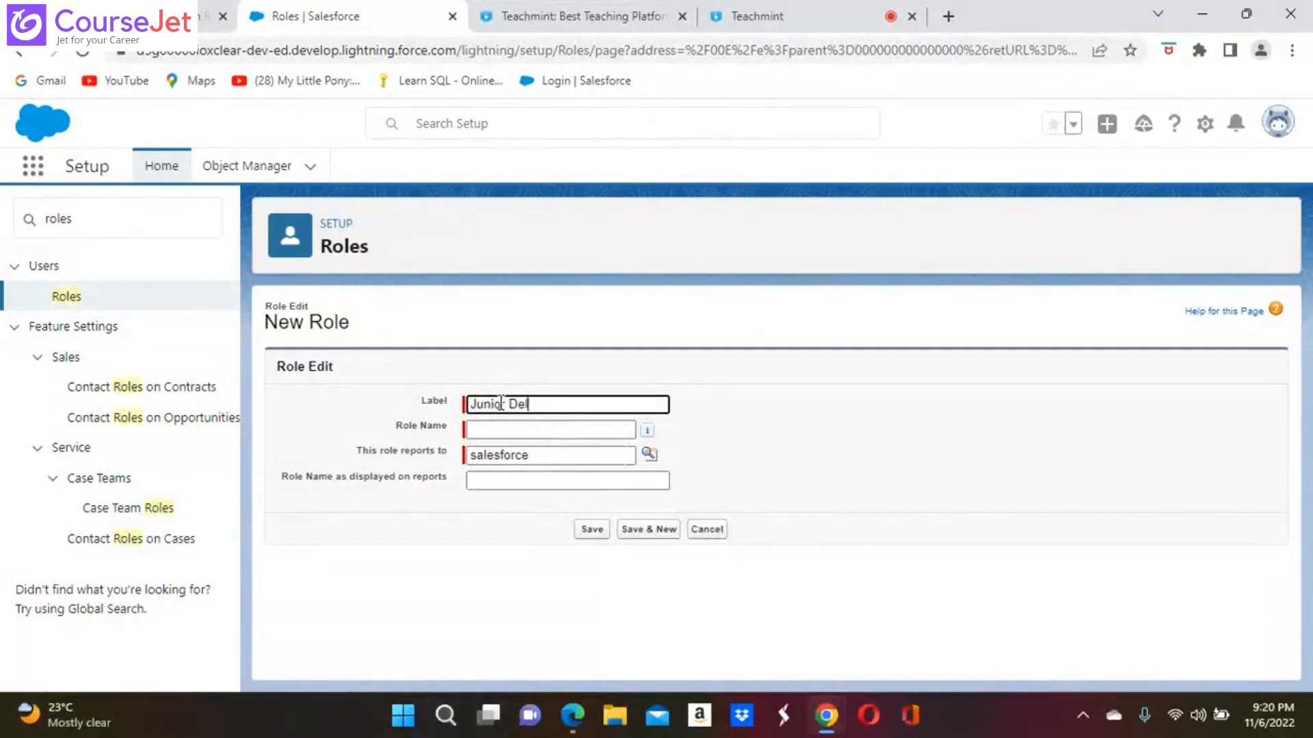
type("ivery Age")
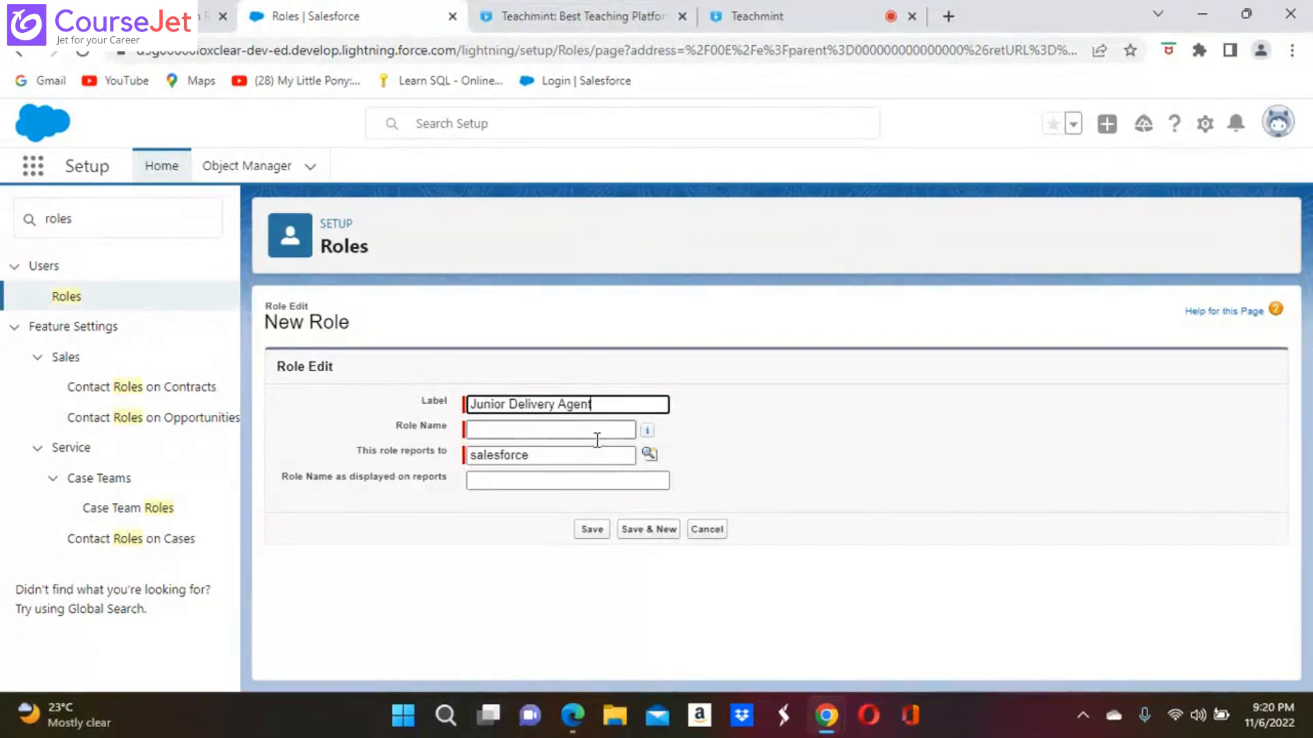
type("nt")
left_click(589, 528)
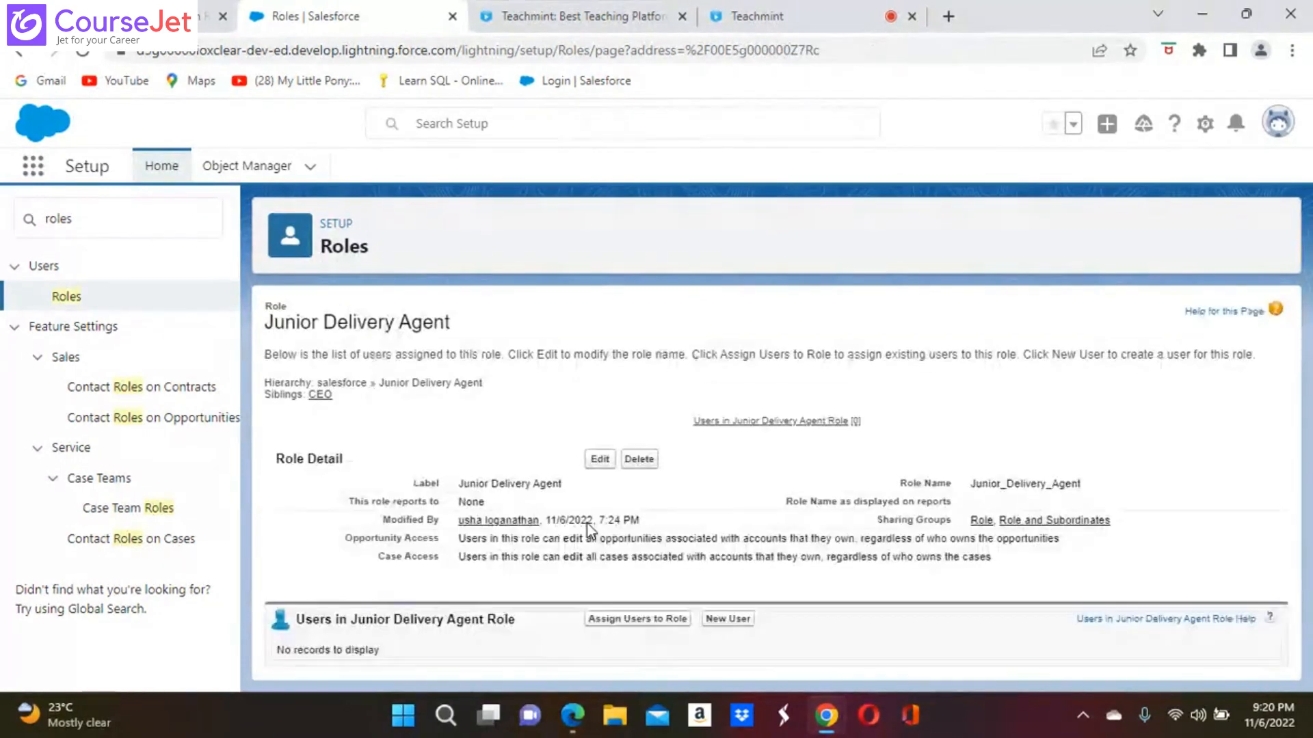
Start assigning users to the Junior Delivery Agent role, listing All Users as available and selecting Second User
left_click(651, 621)
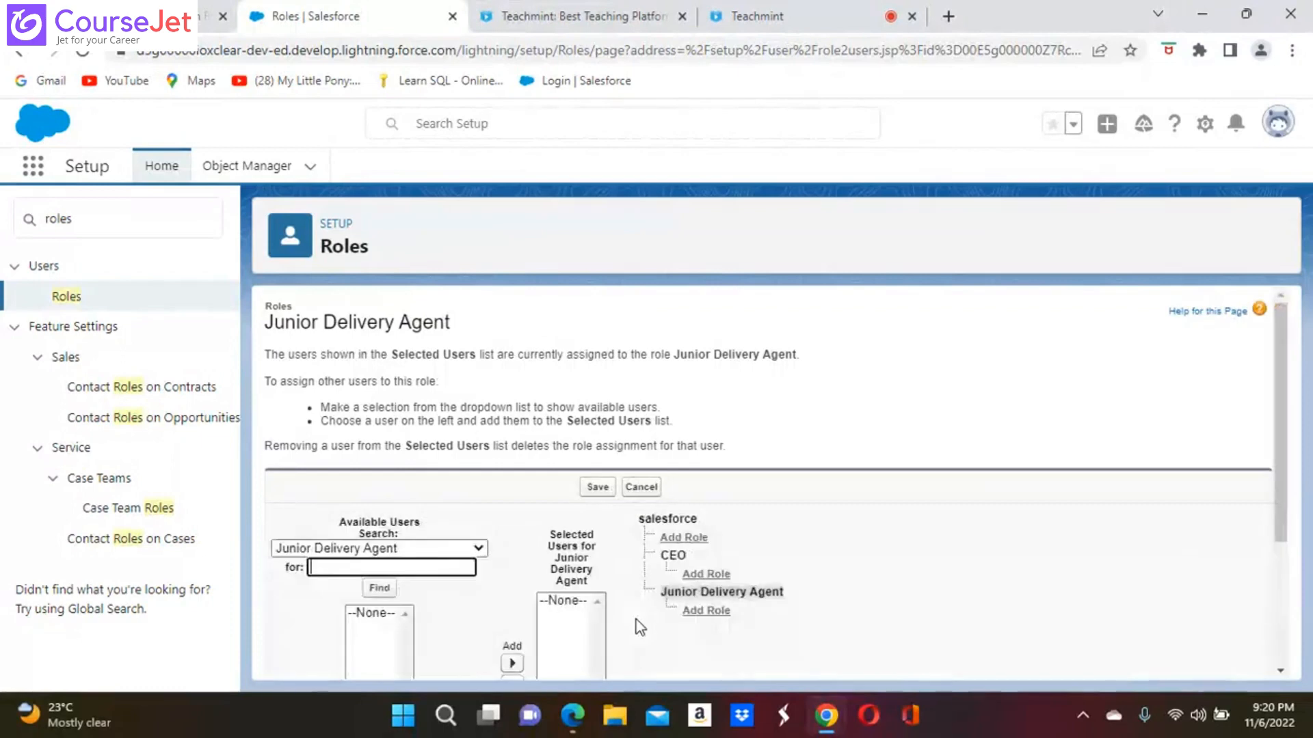
scroll(433, 538, "down", 3)
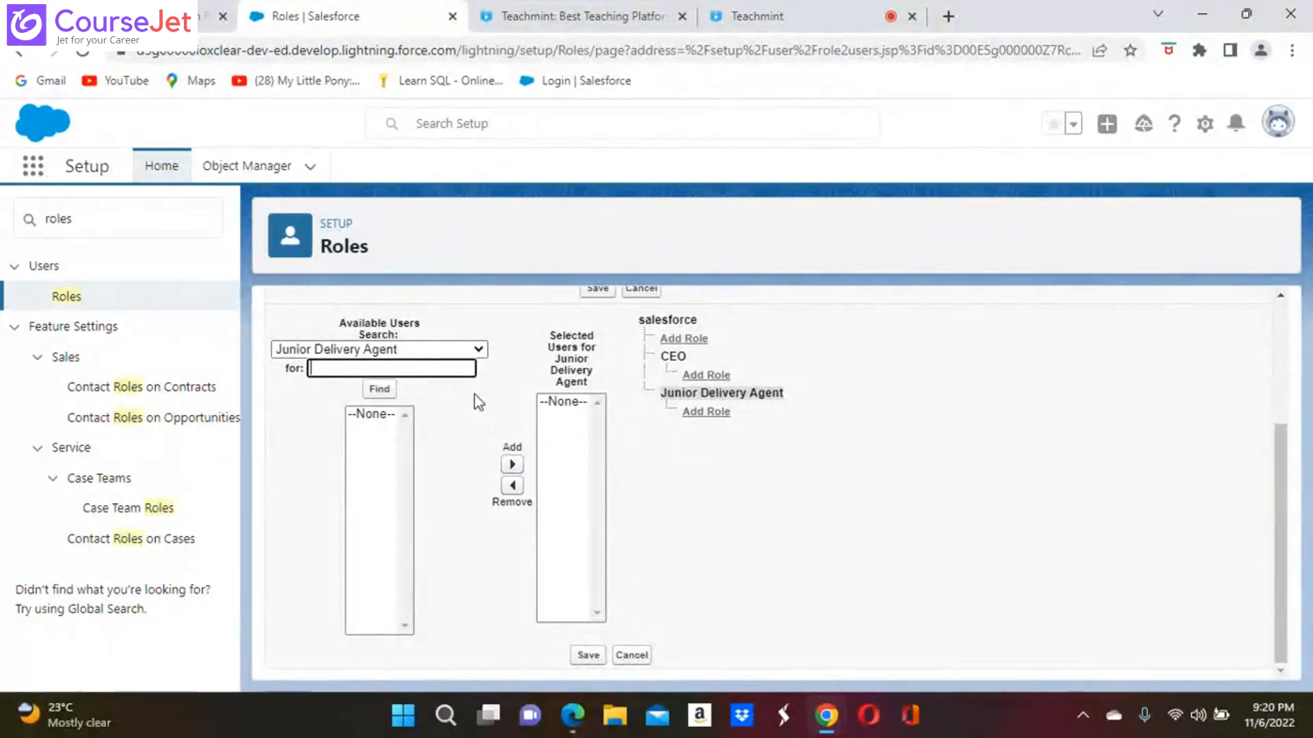
left_click(481, 350)
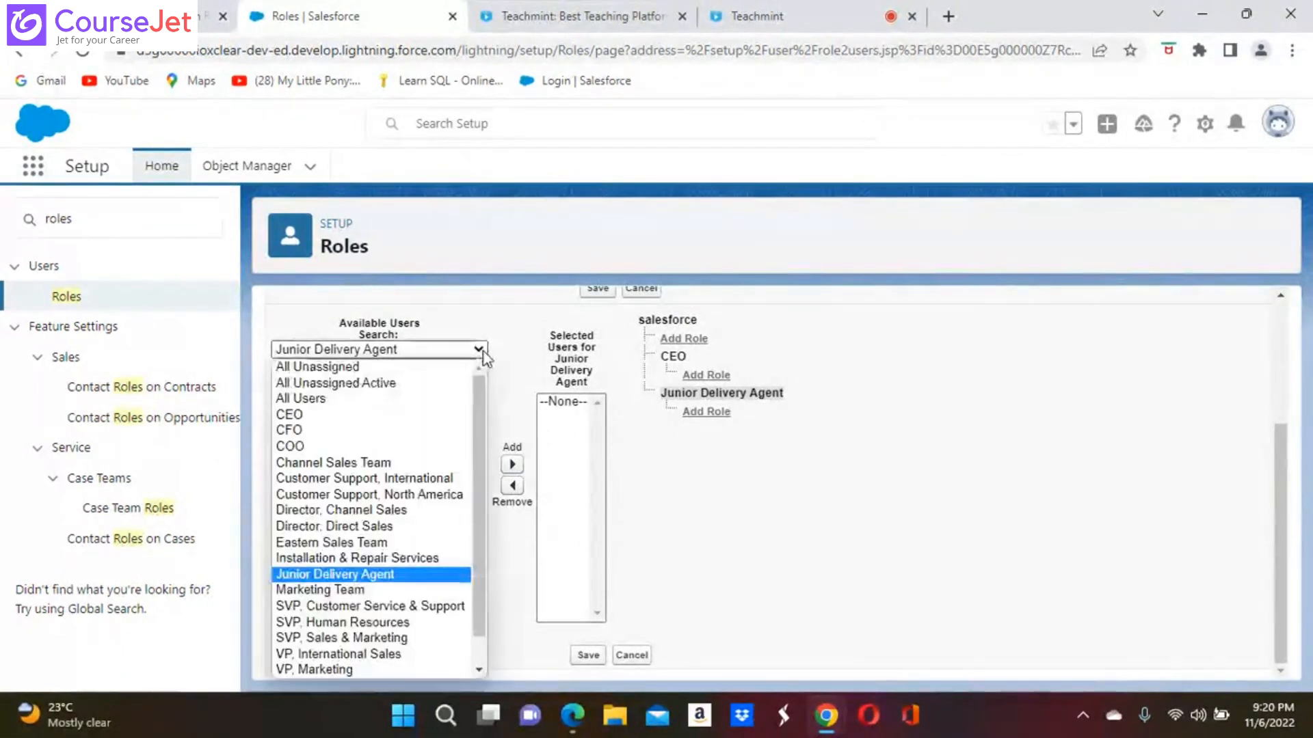
left_click(400, 579)
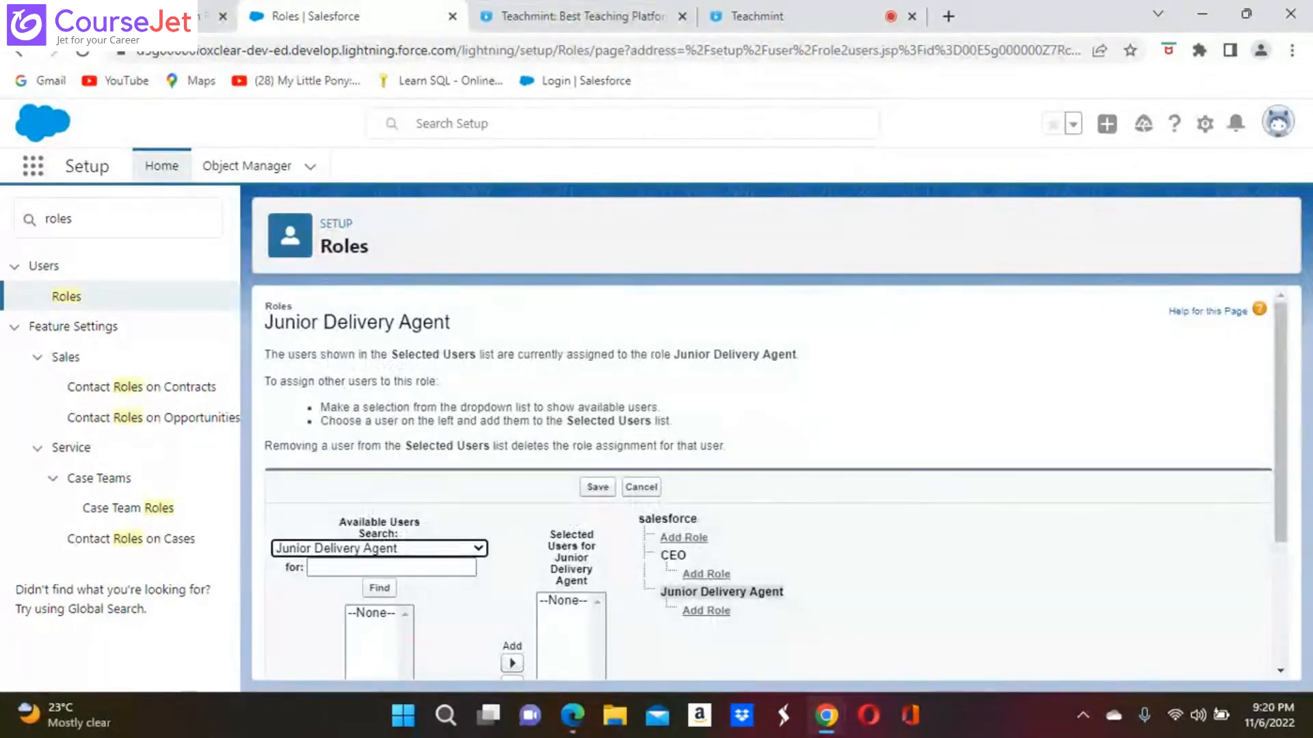
left_click(482, 549)
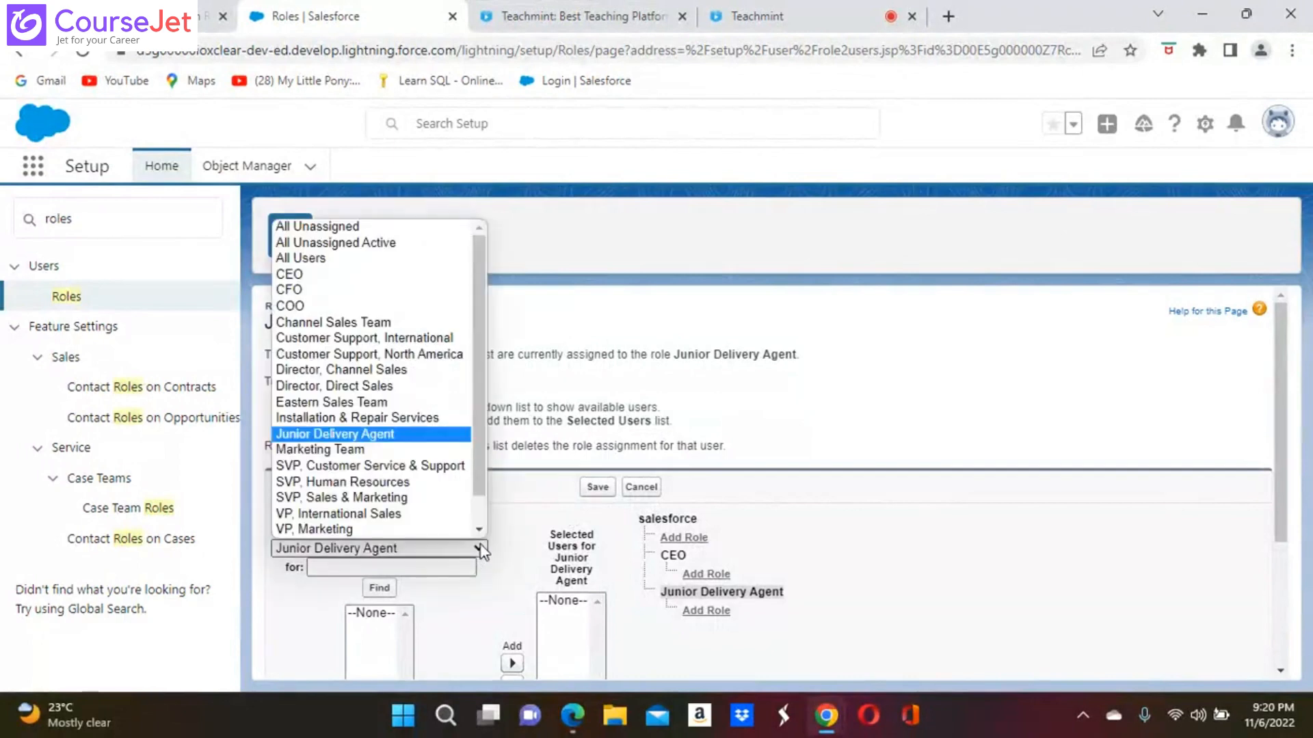
left_click(358, 259)
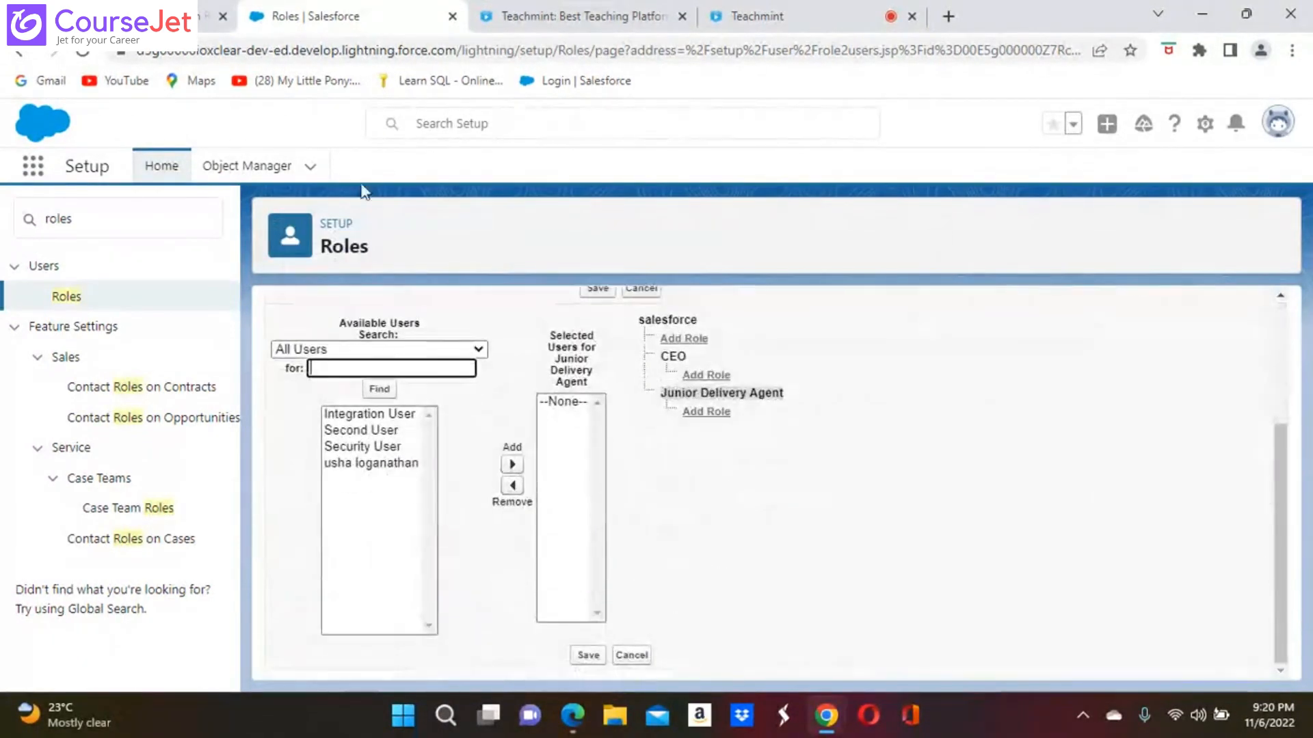
left_click(376, 436)
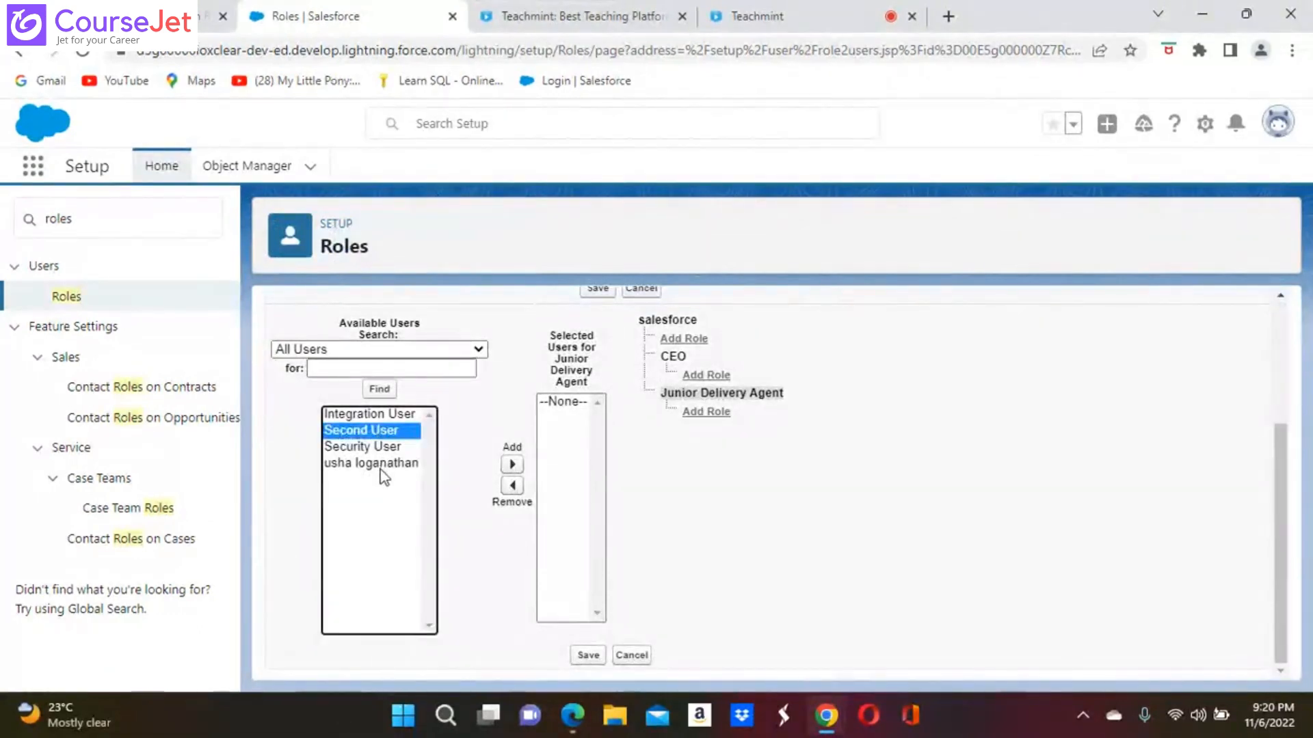
Assign the organization's own named user, listed last among the available users, to the Junior Delivery Agent role and save the assignment
left_click(381, 465)
left_click(513, 466)
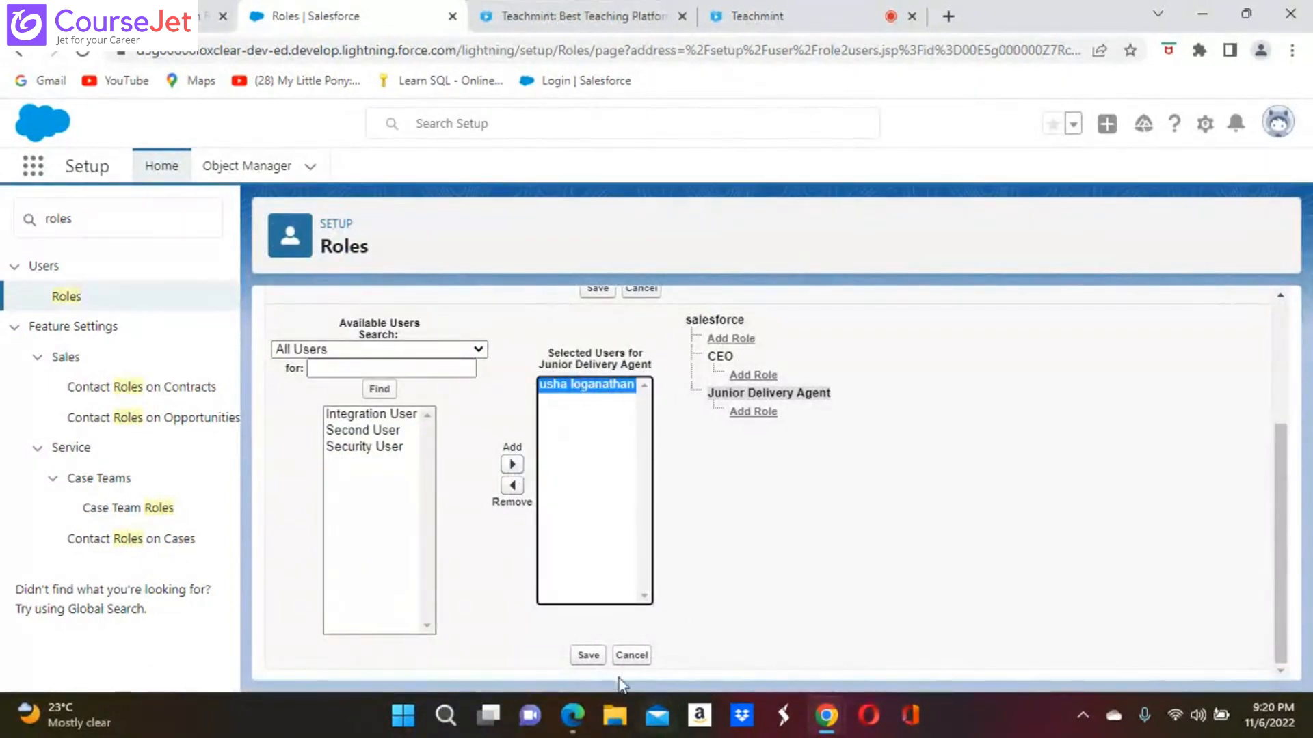
left_click(588, 656)
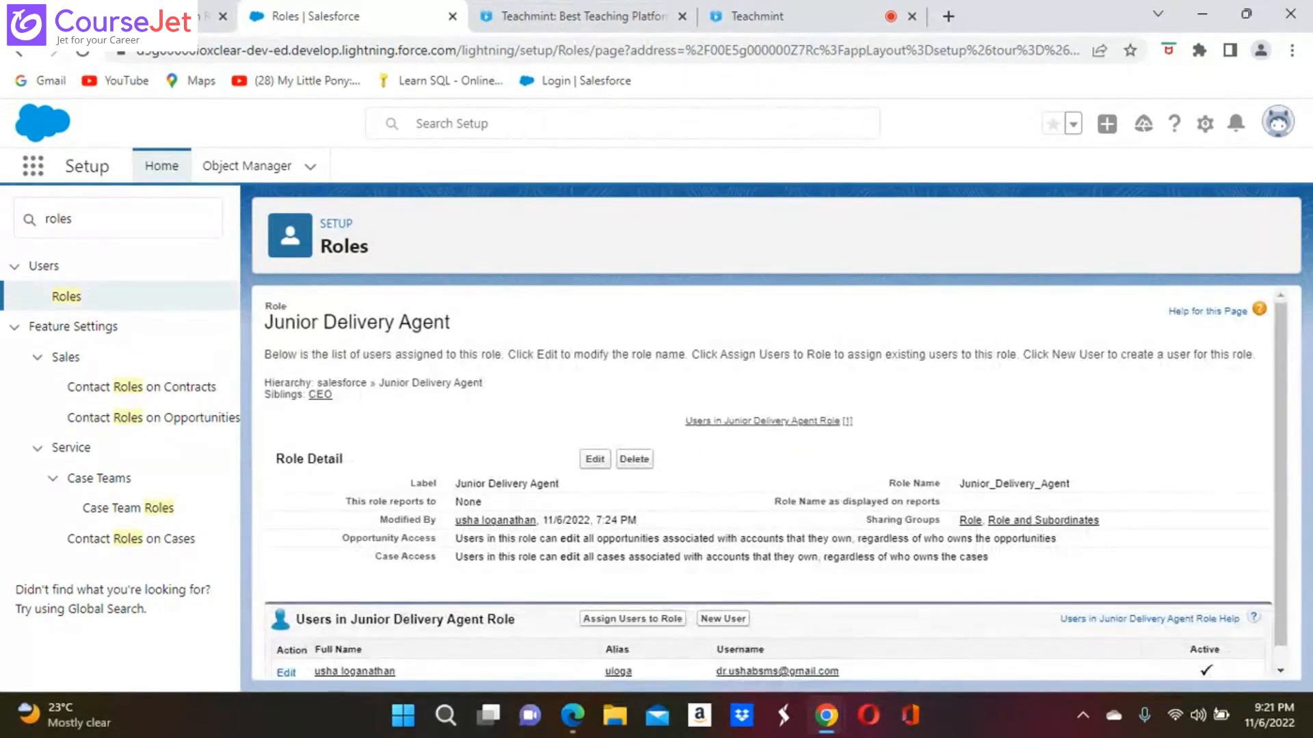
scroll(768, 483, "down", 1)
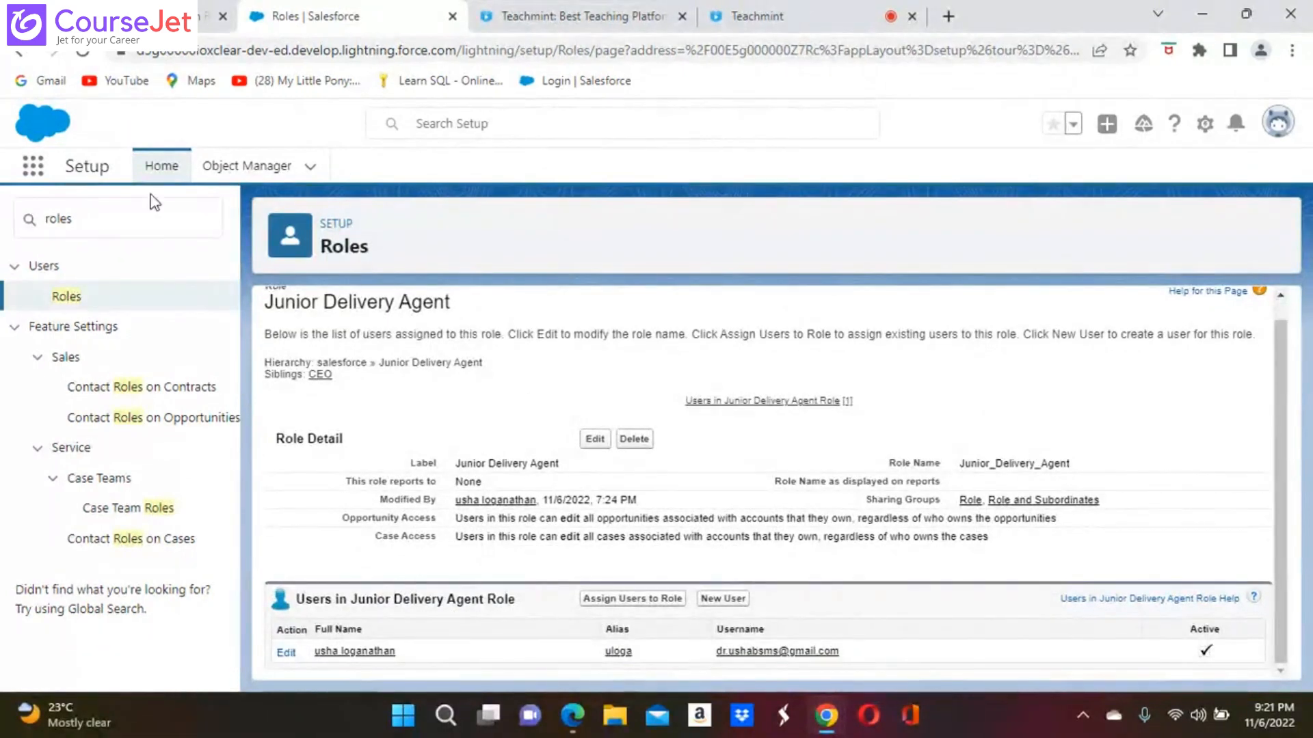
Add a role labelled Senior Delivery Agent directly under salesforce in the role hierarchy and save it
left_click(67, 297)
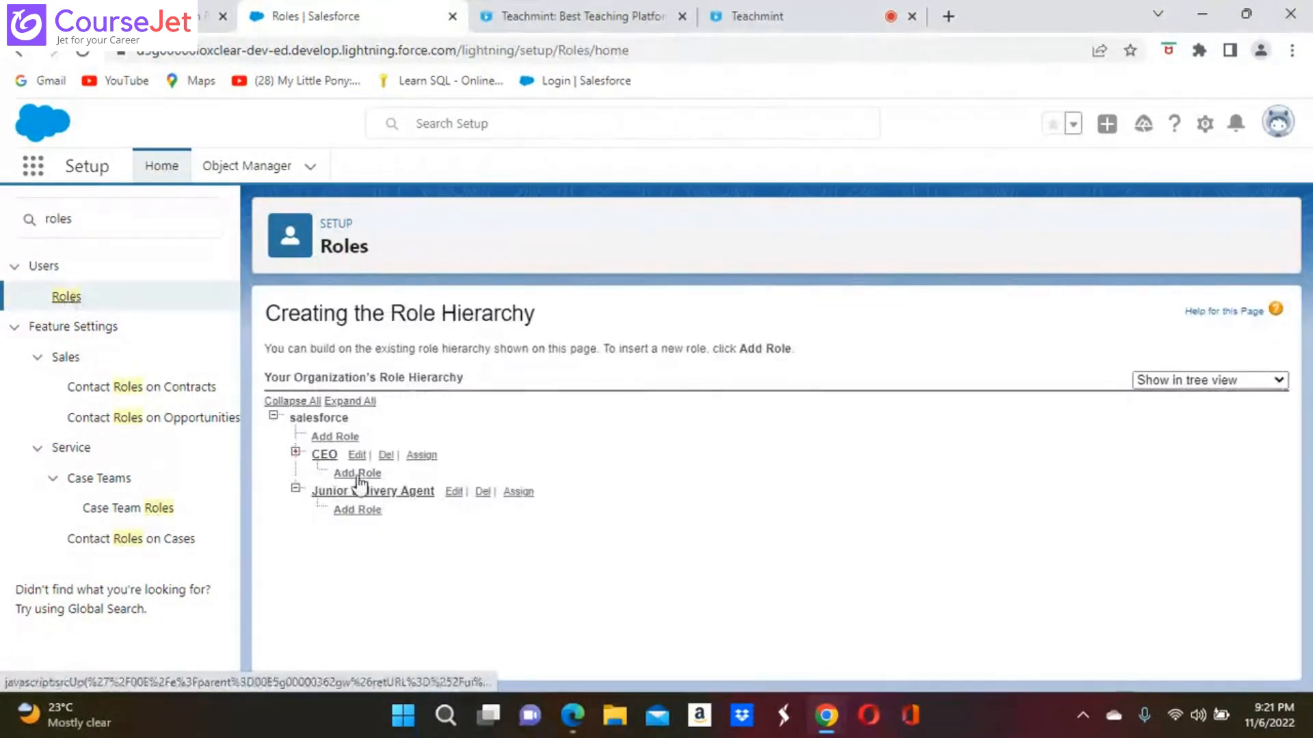
left_click(347, 438)
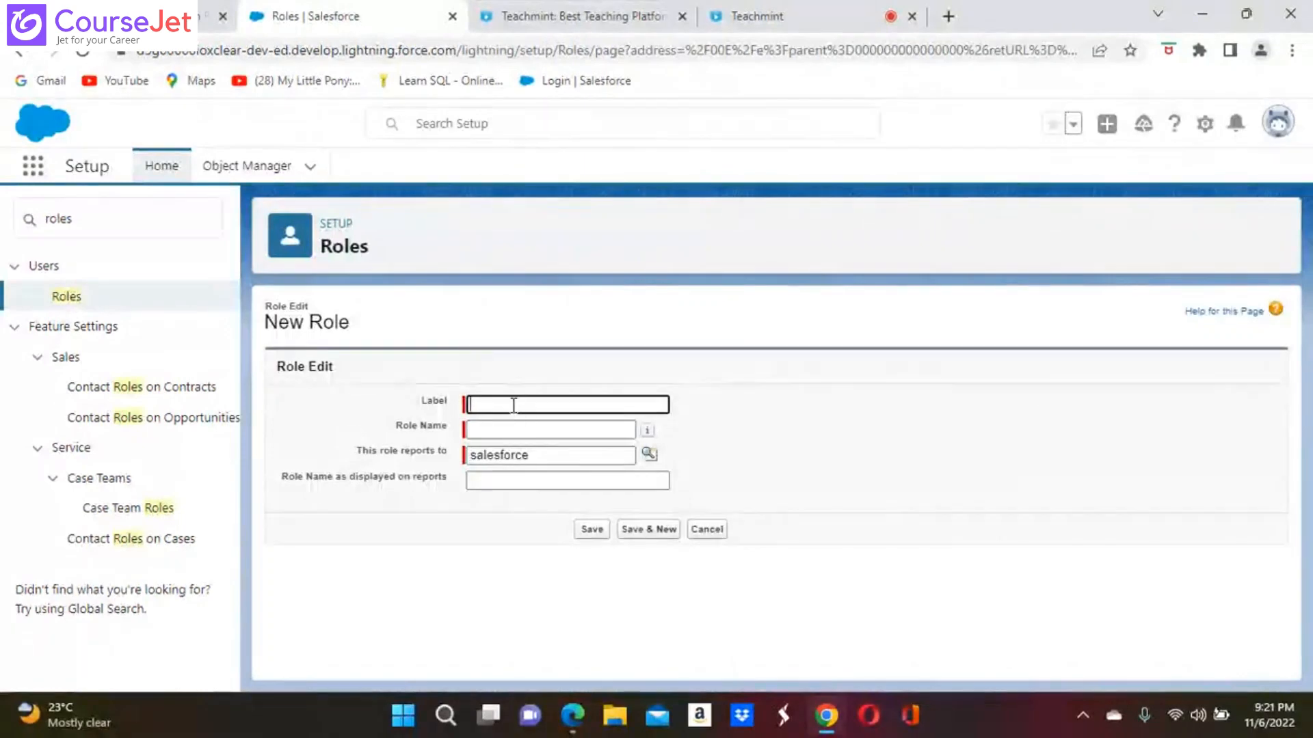
left_click(513, 405)
type("Senior")
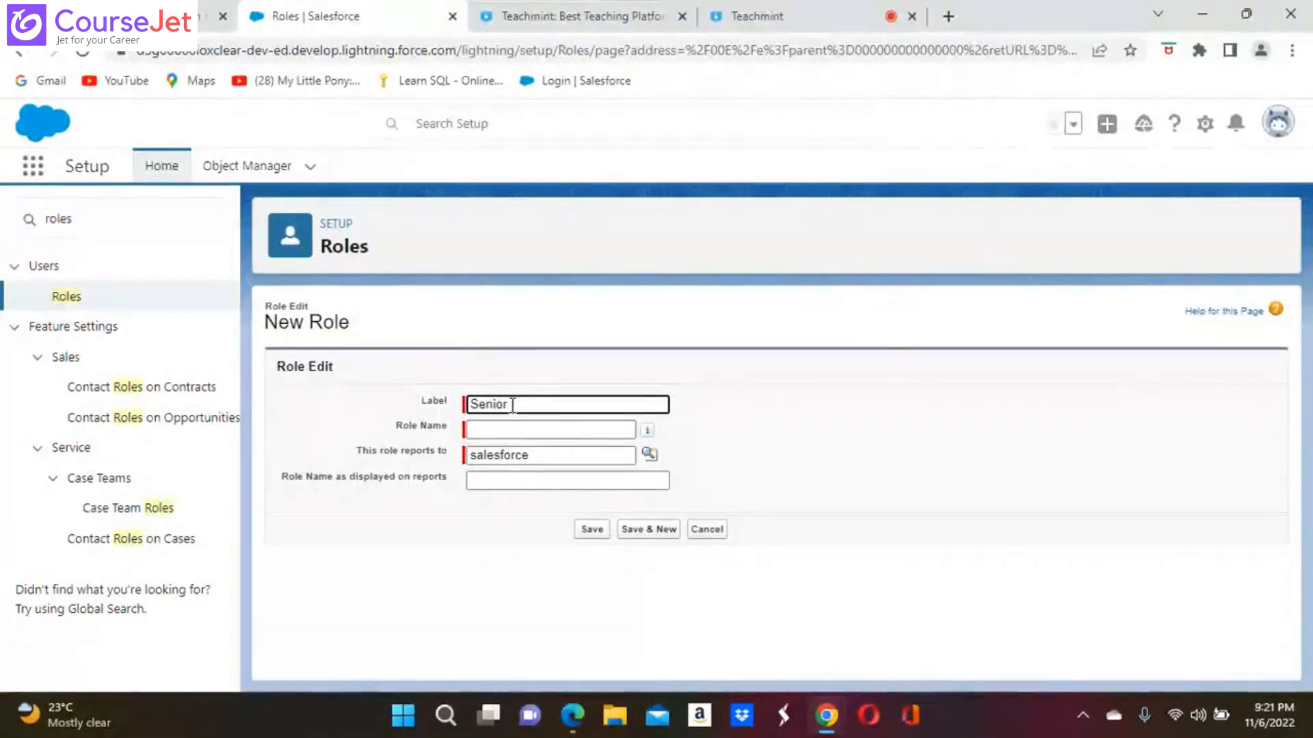
type(" Deliver")
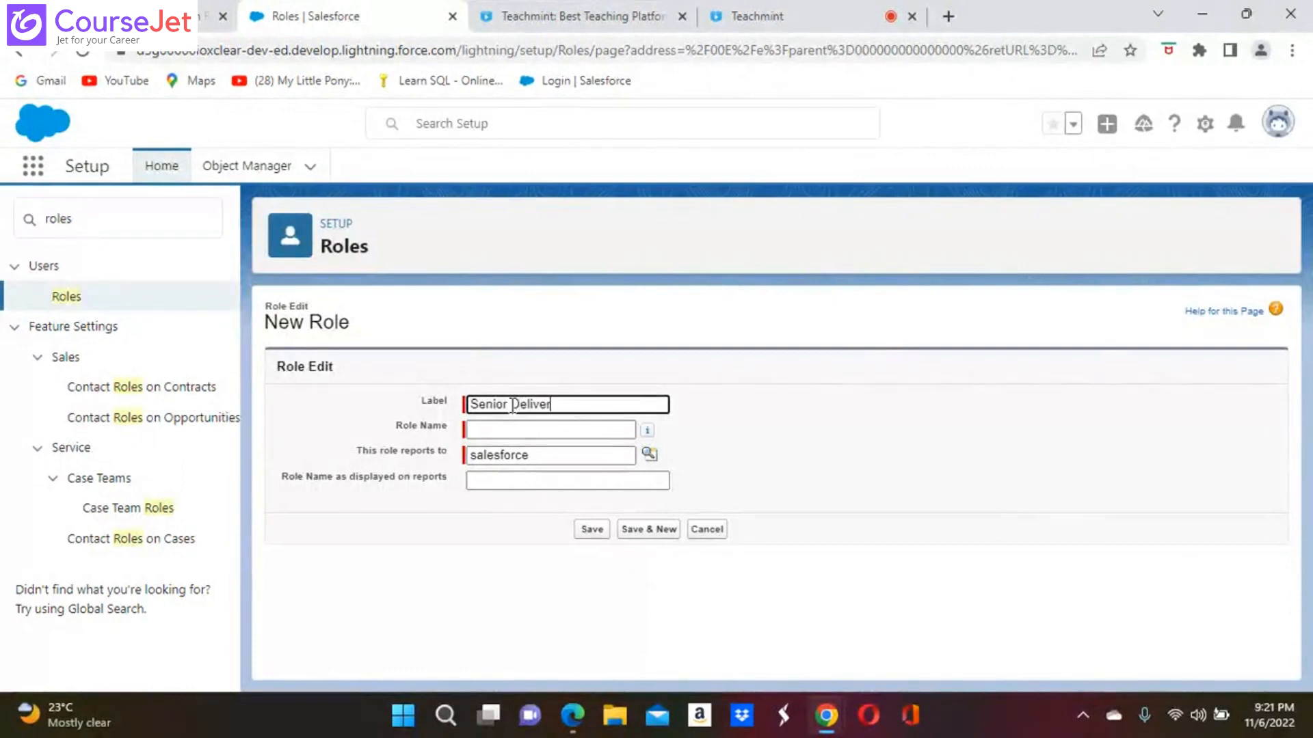
type("y Agent")
left_click(592, 533)
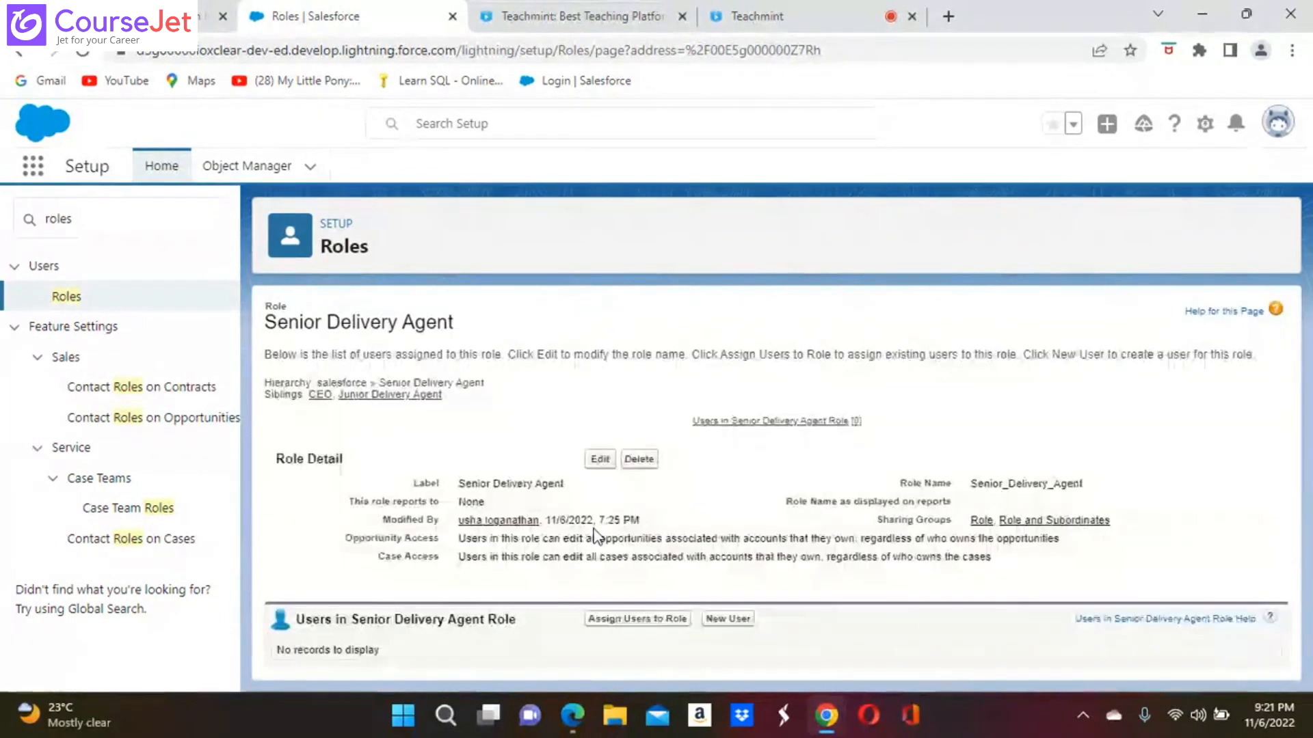
Assign Second User from the All Users list to the Senior Delivery Agent role and save the assignment
left_click(638, 620)
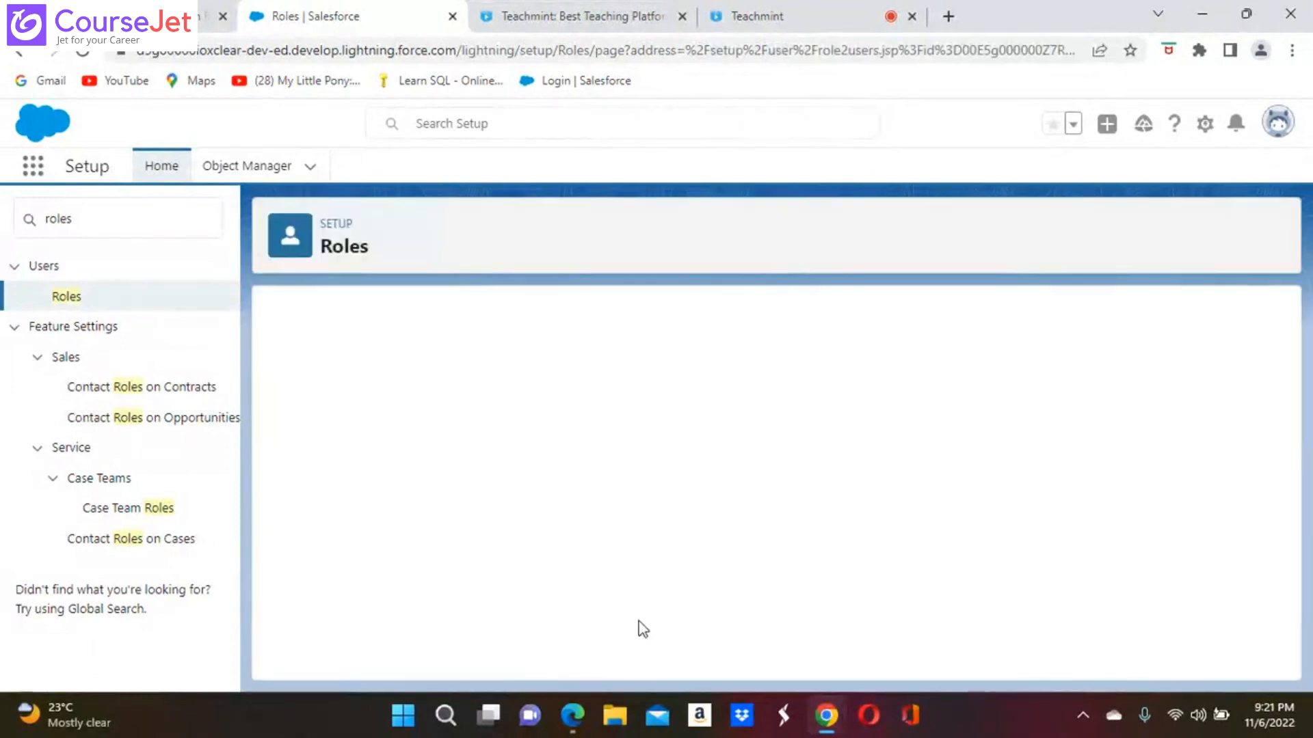
left_click(478, 549)
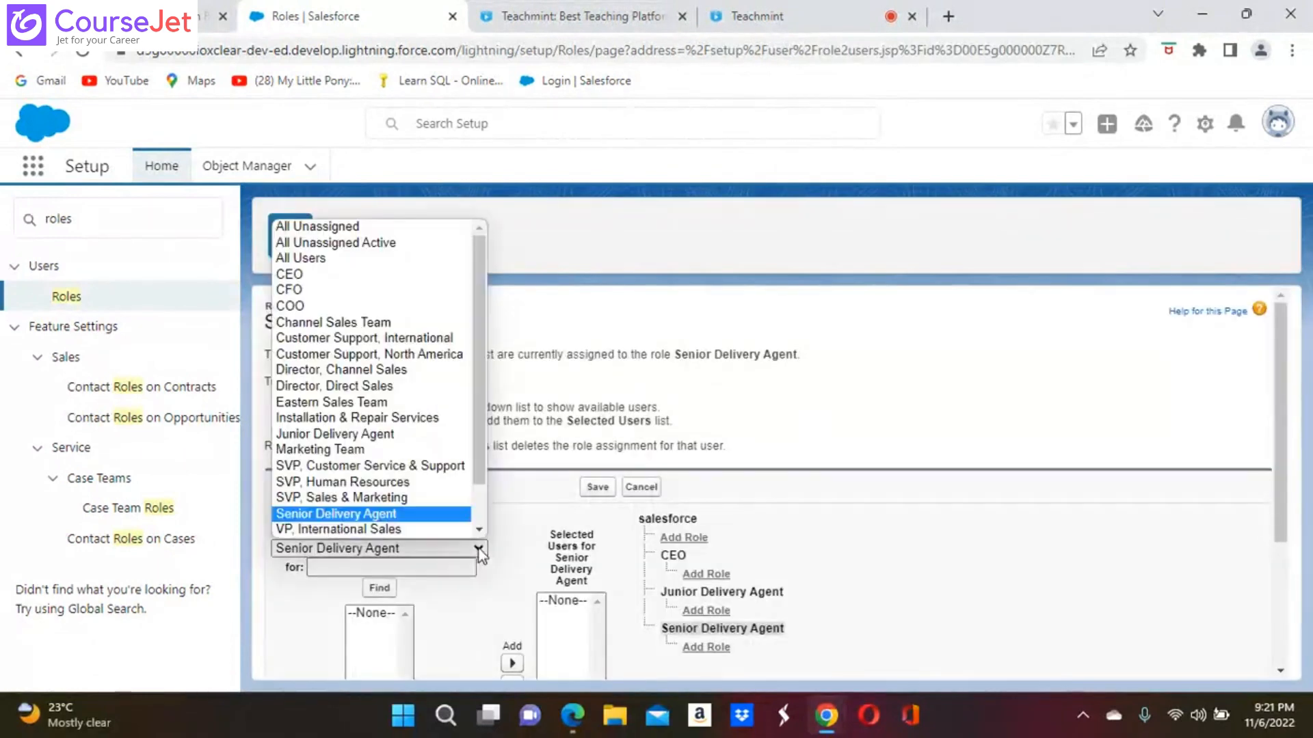
left_click(333, 263)
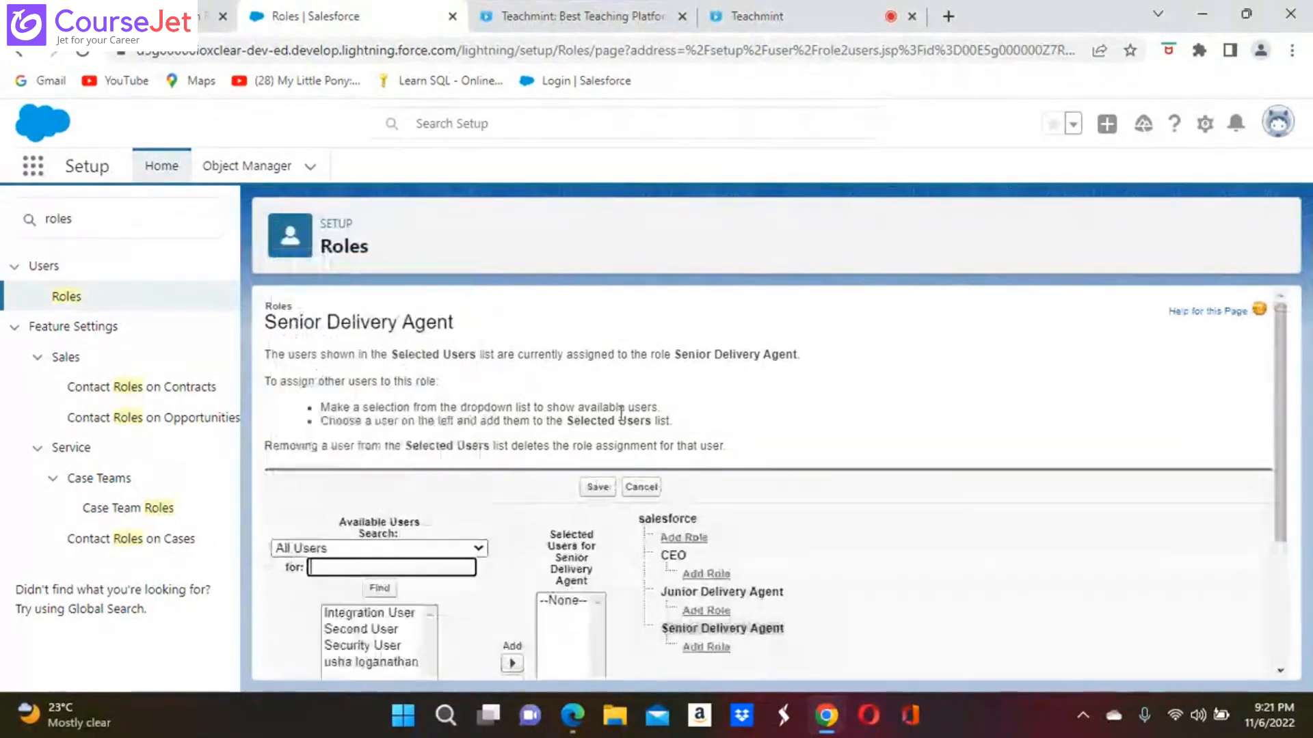
scroll(487, 411, "down", 3)
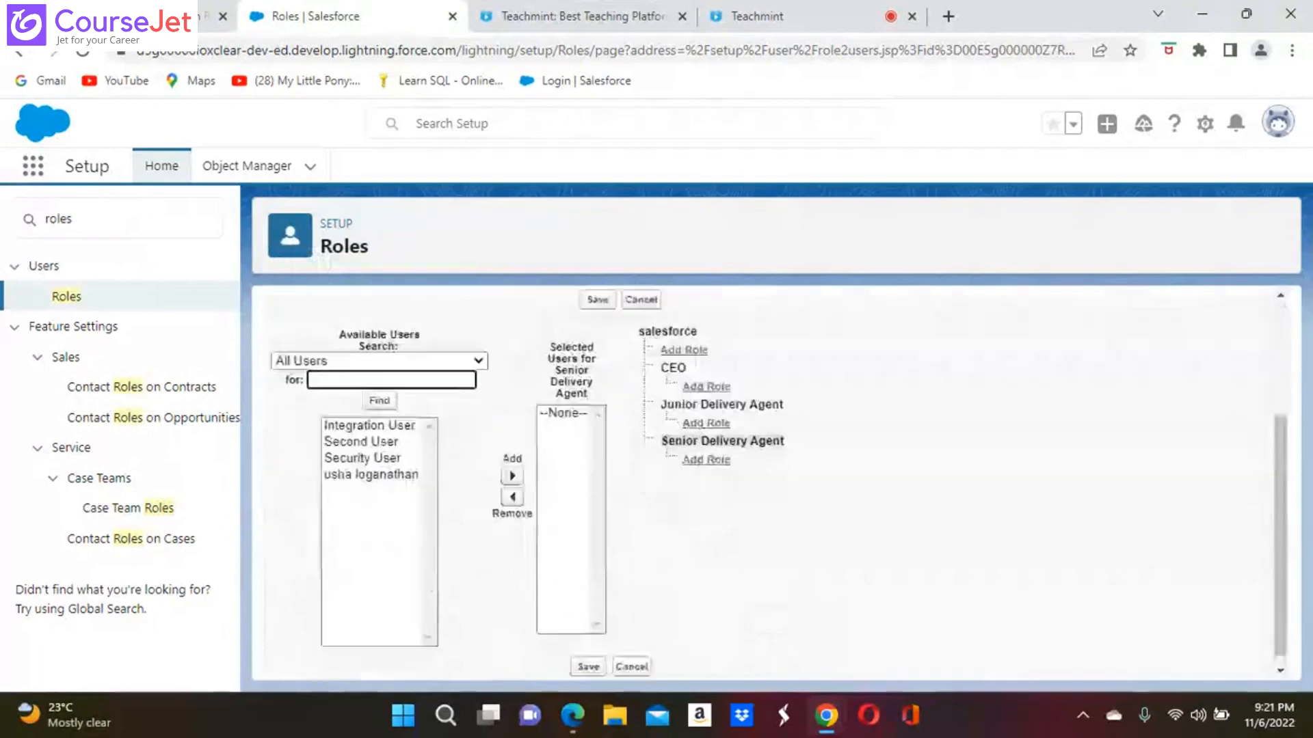
left_click(384, 430)
left_click(512, 465)
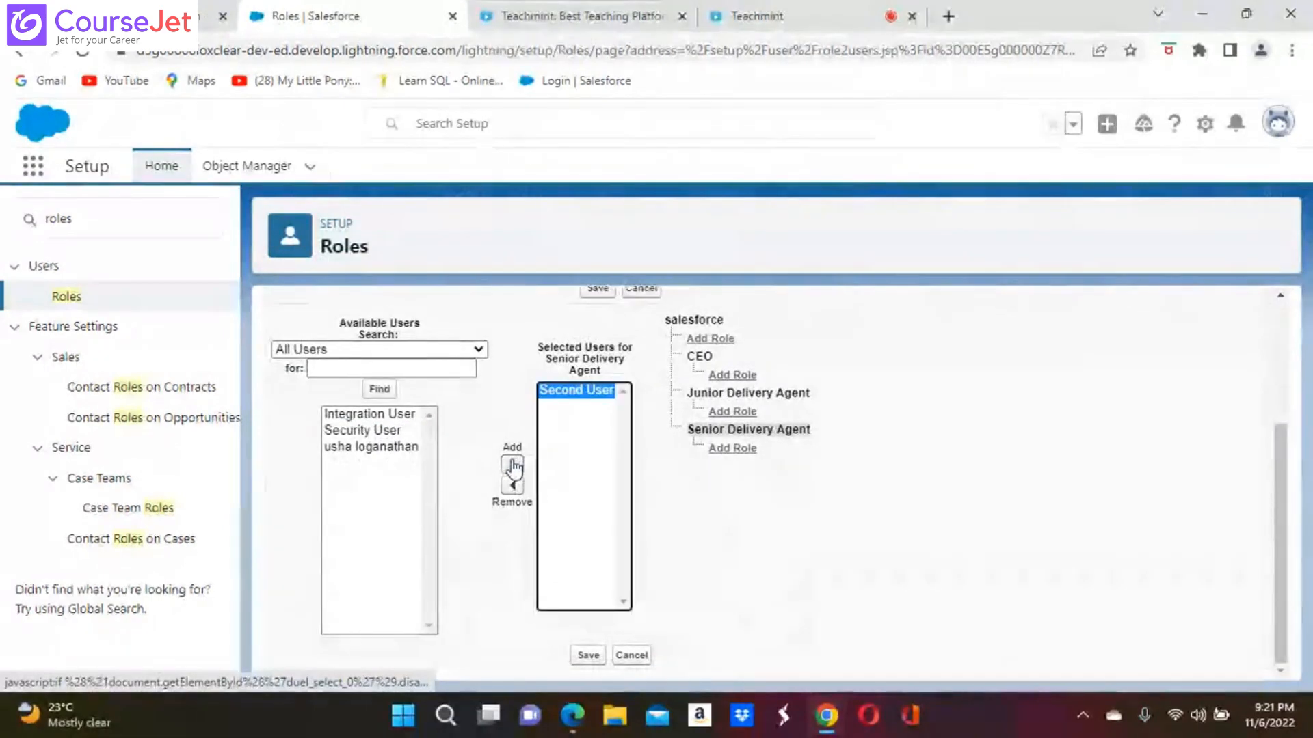
left_click(587, 656)
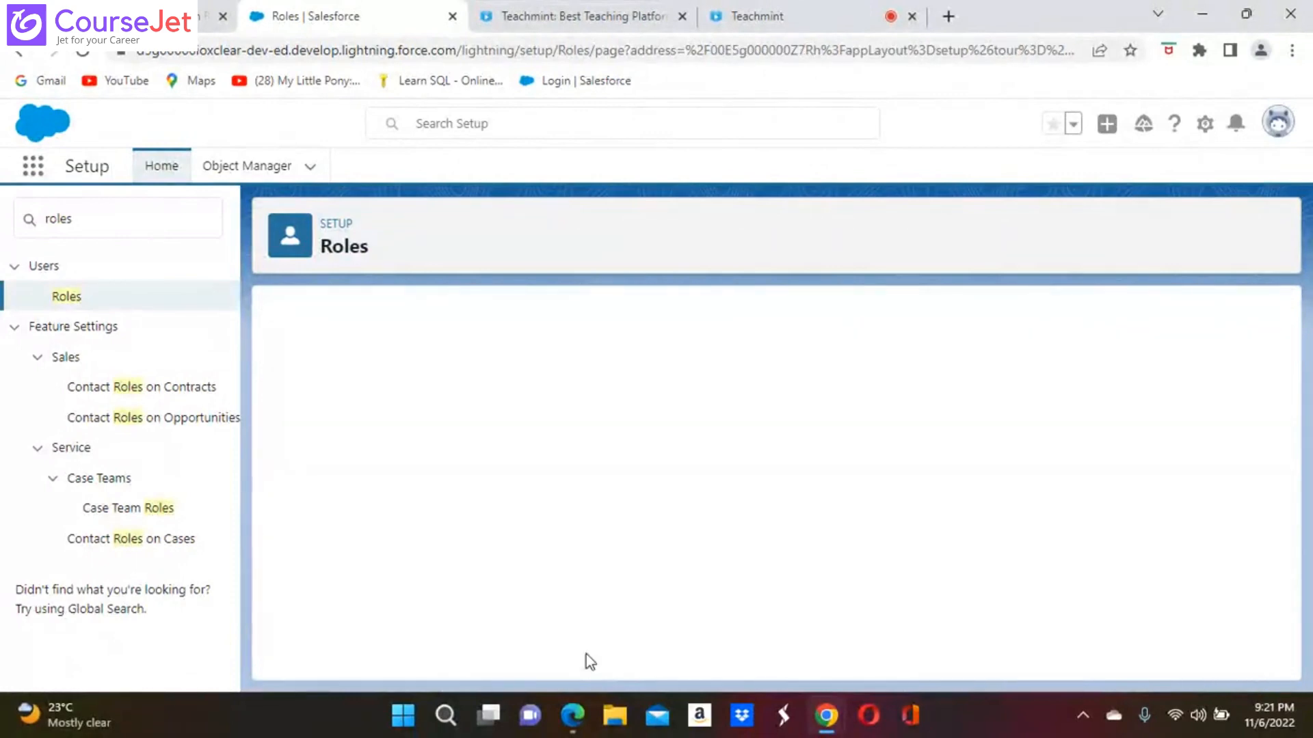
Search Setup for "appr" and open the Approval Processes page
left_click(85, 222)
key("BackSpace")
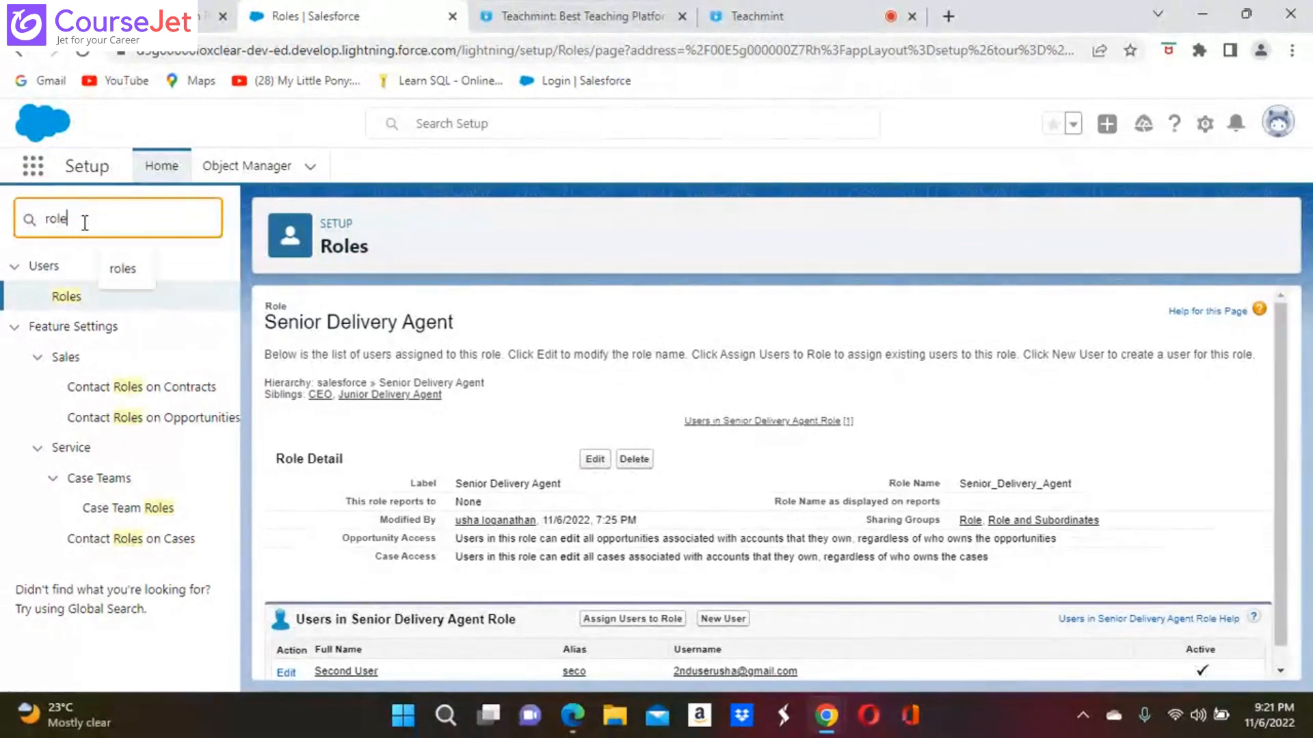
key("BackSpace")
key("BackSpace")
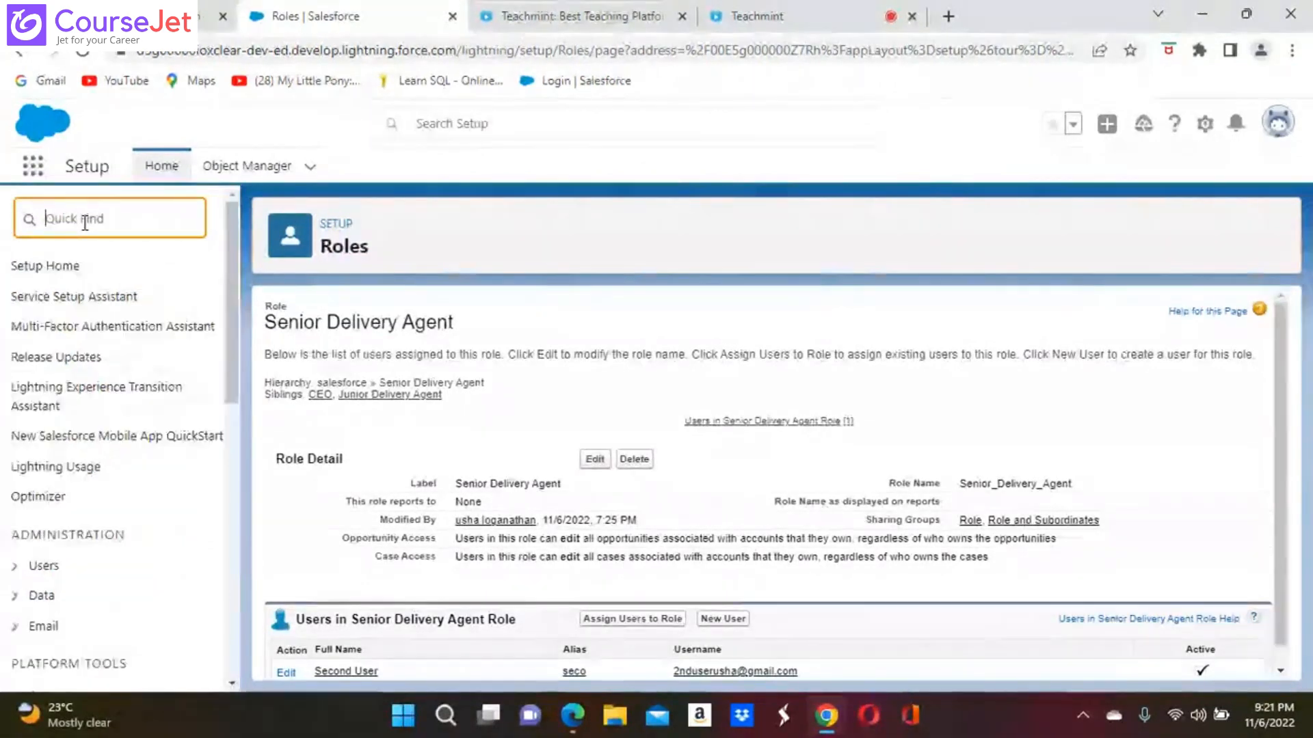
type("a")
left_click(114, 269)
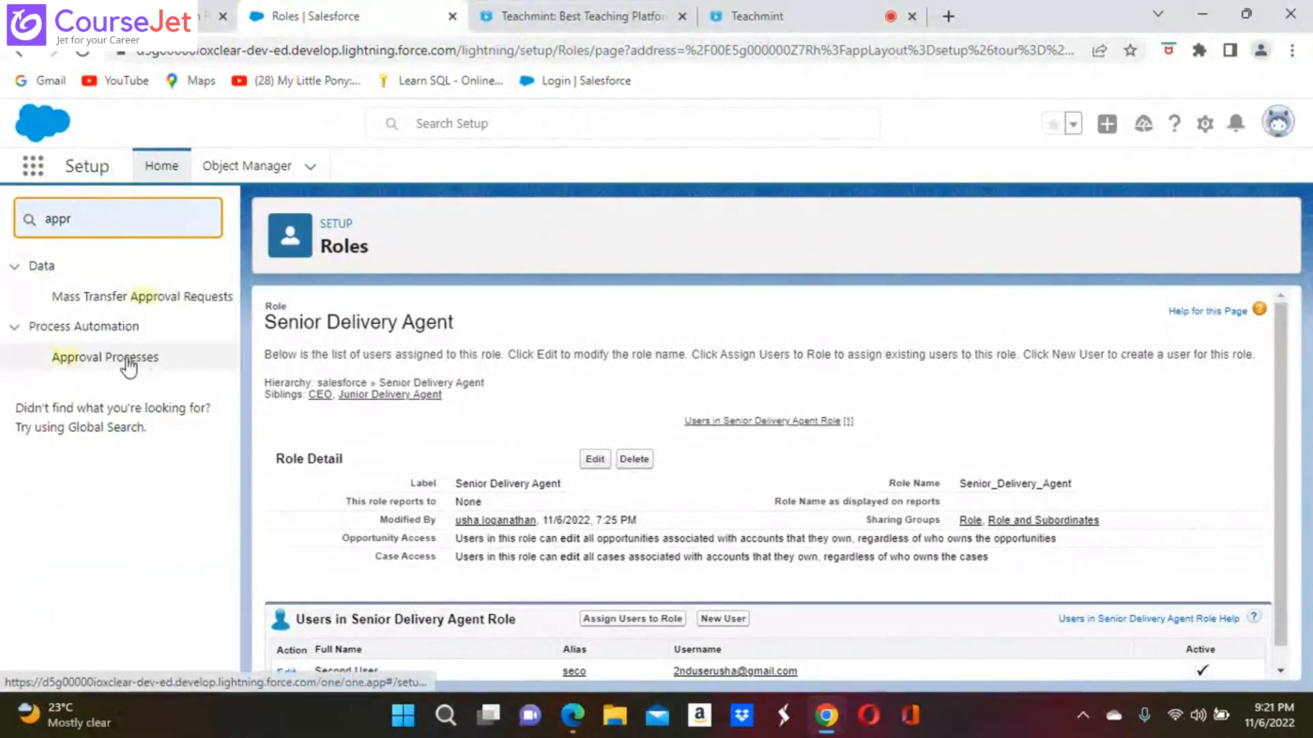
left_click(129, 367)
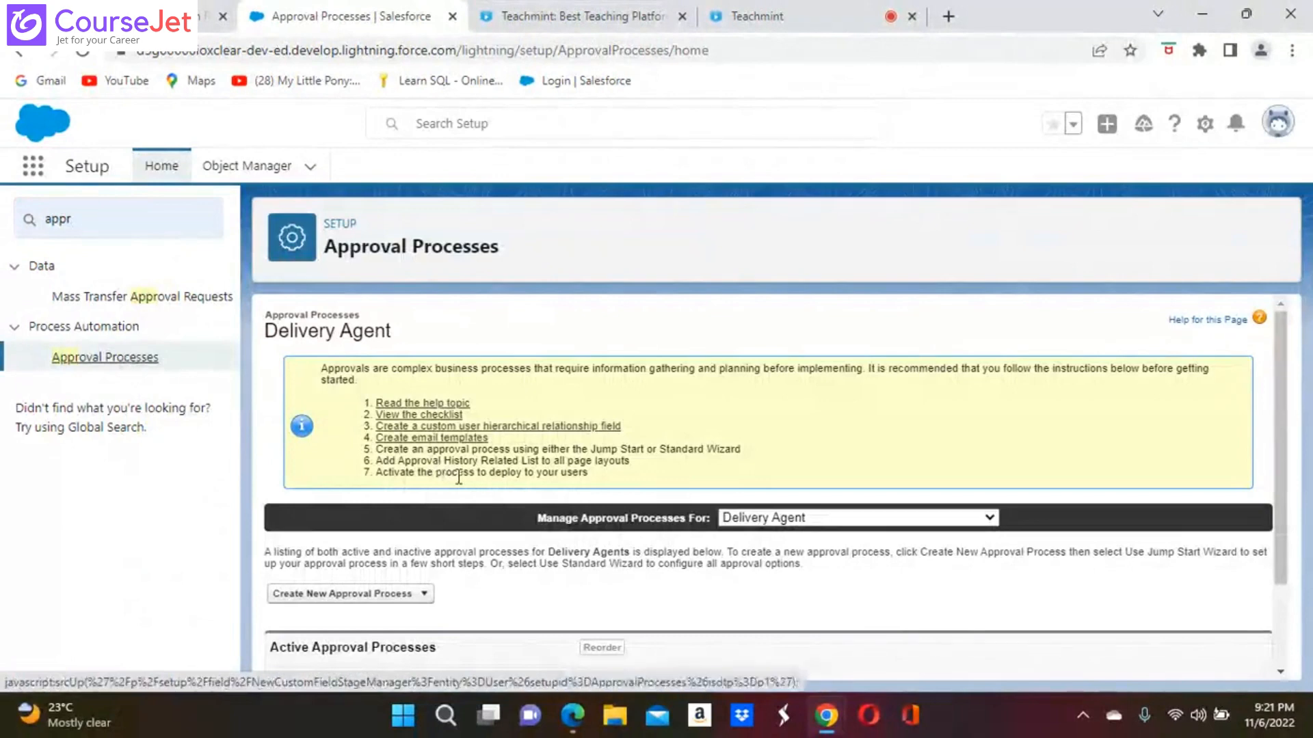
Open the inactive Approval Action process for editing and advance past its name and entry criteria to the approver settings
scroll(766, 479, "down", 2)
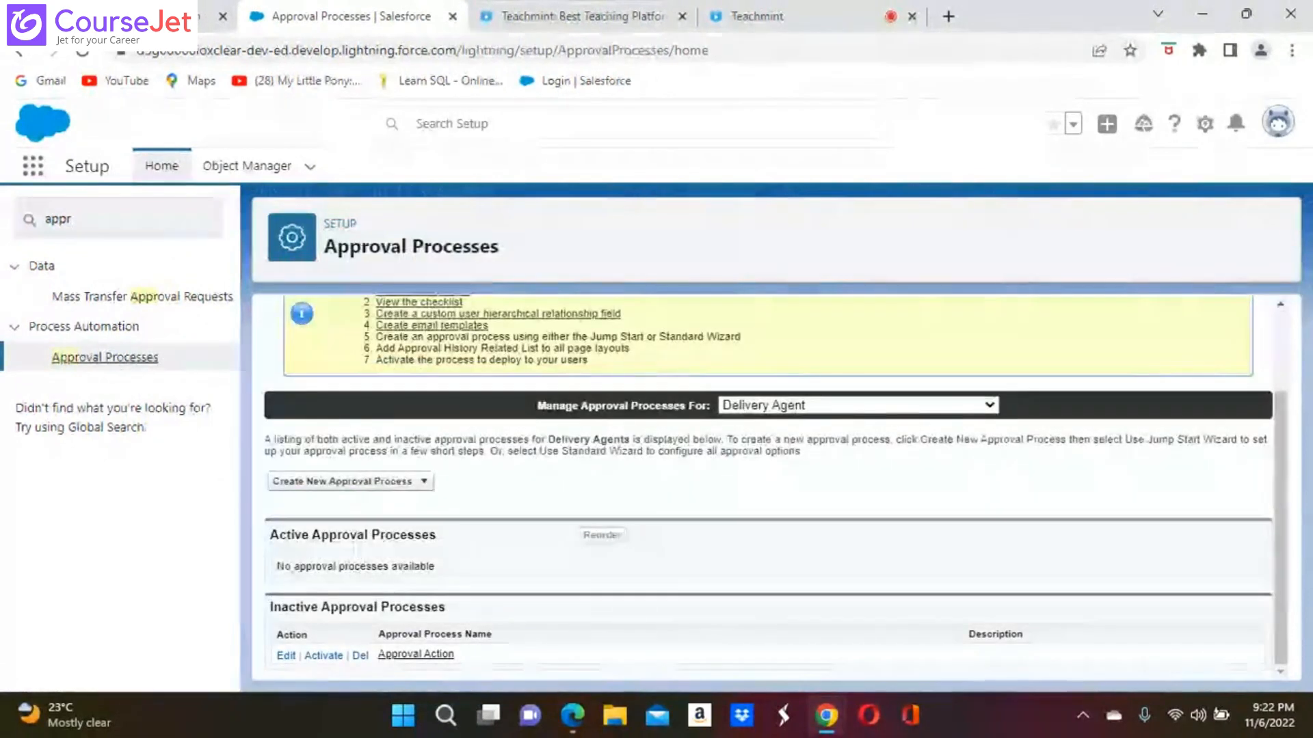
left_click(285, 657)
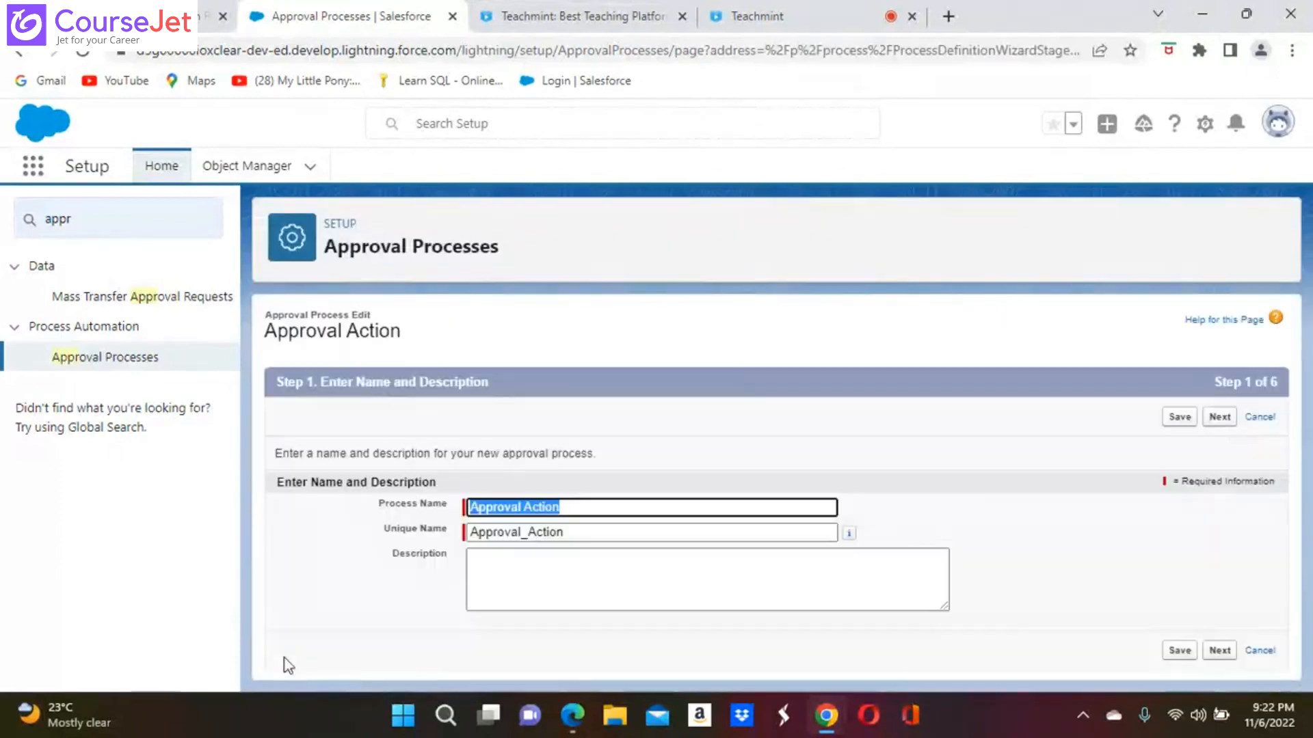
left_click(1220, 651)
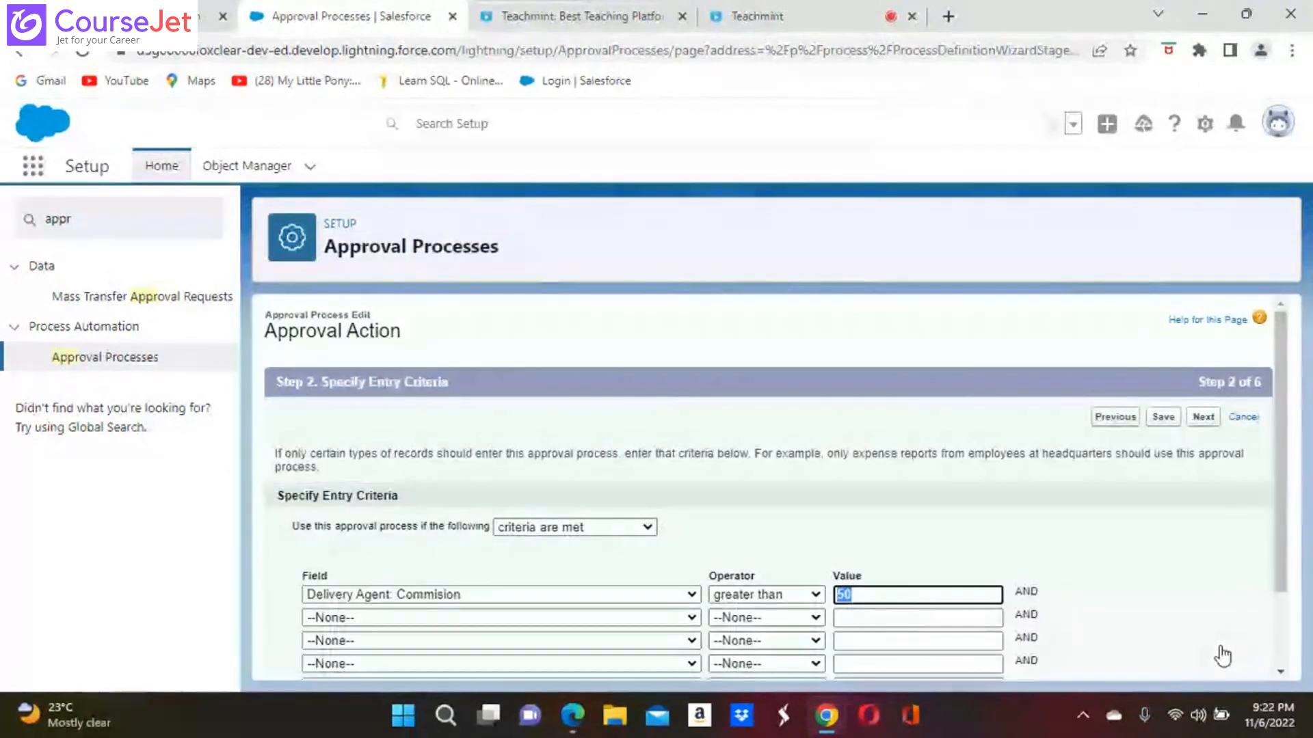
scroll(911, 448, "down", 2)
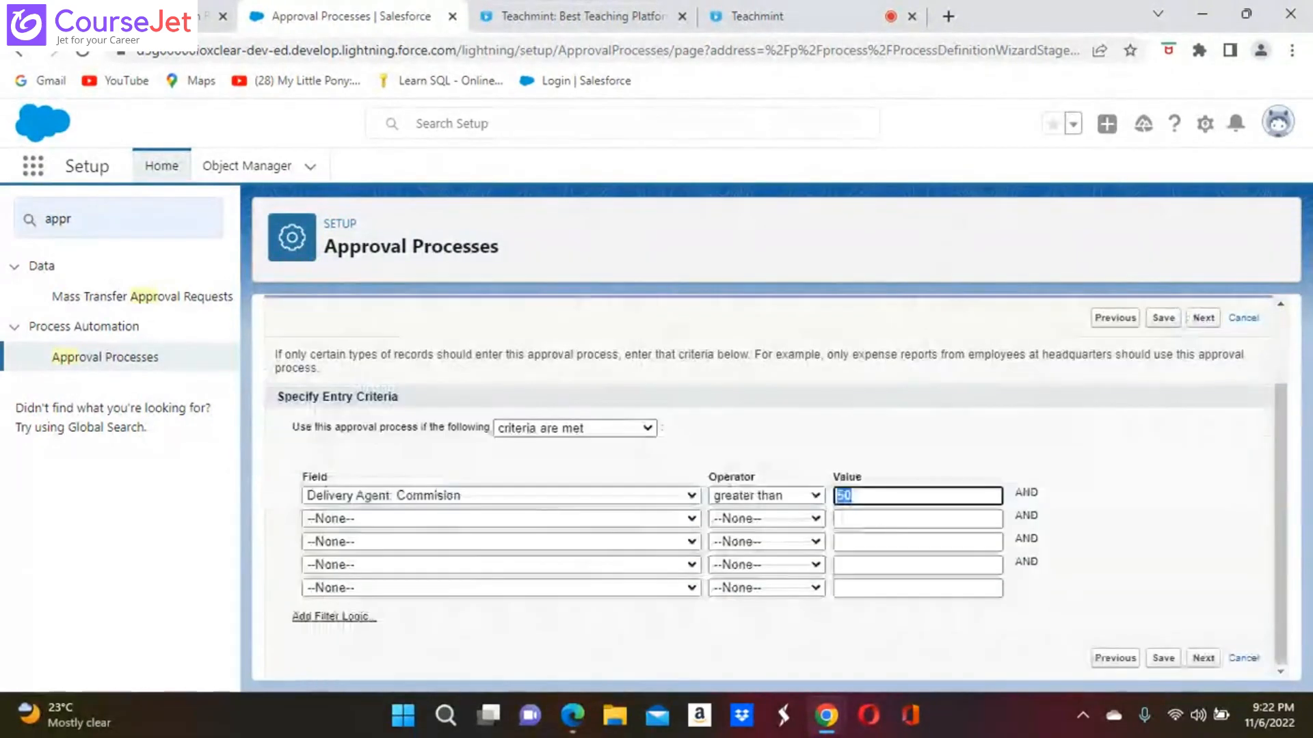
left_click(1203, 658)
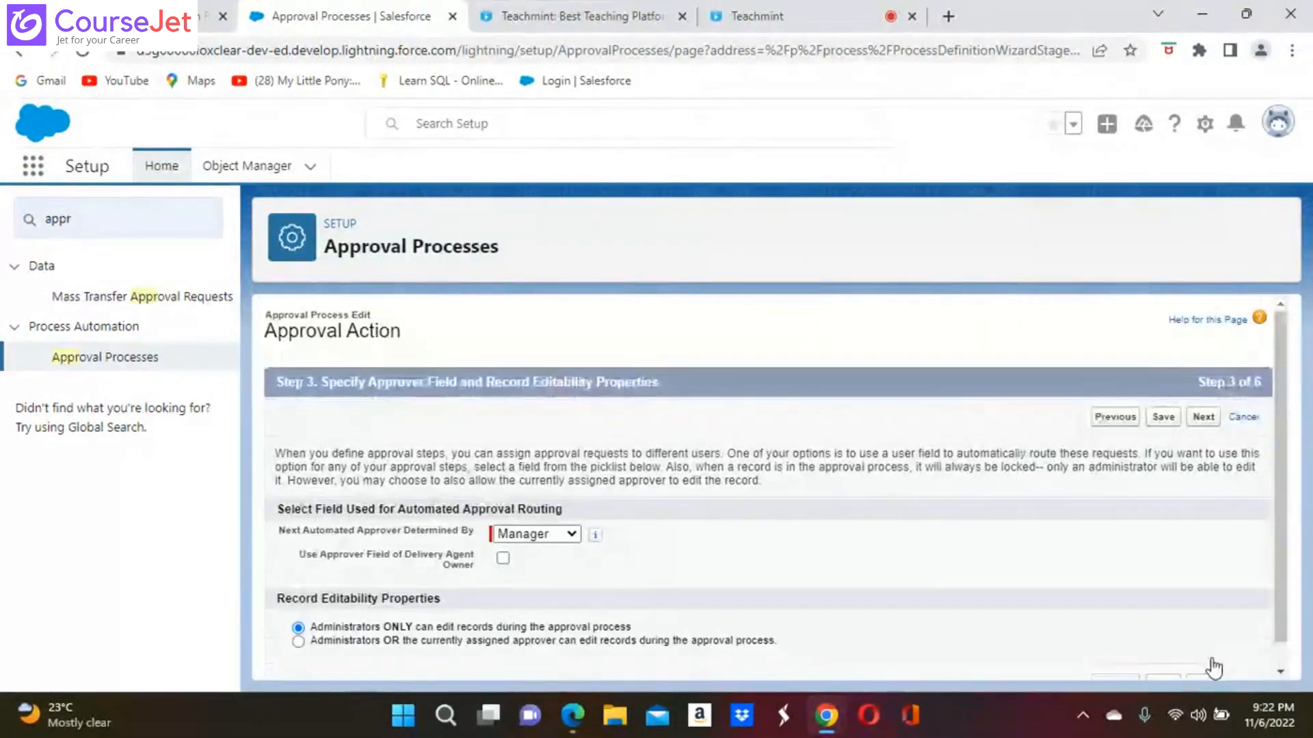
Allow administrators or the currently assigned approver to edit records during the approval process, and continue to the notification templates
scroll(1003, 648, "down", 1)
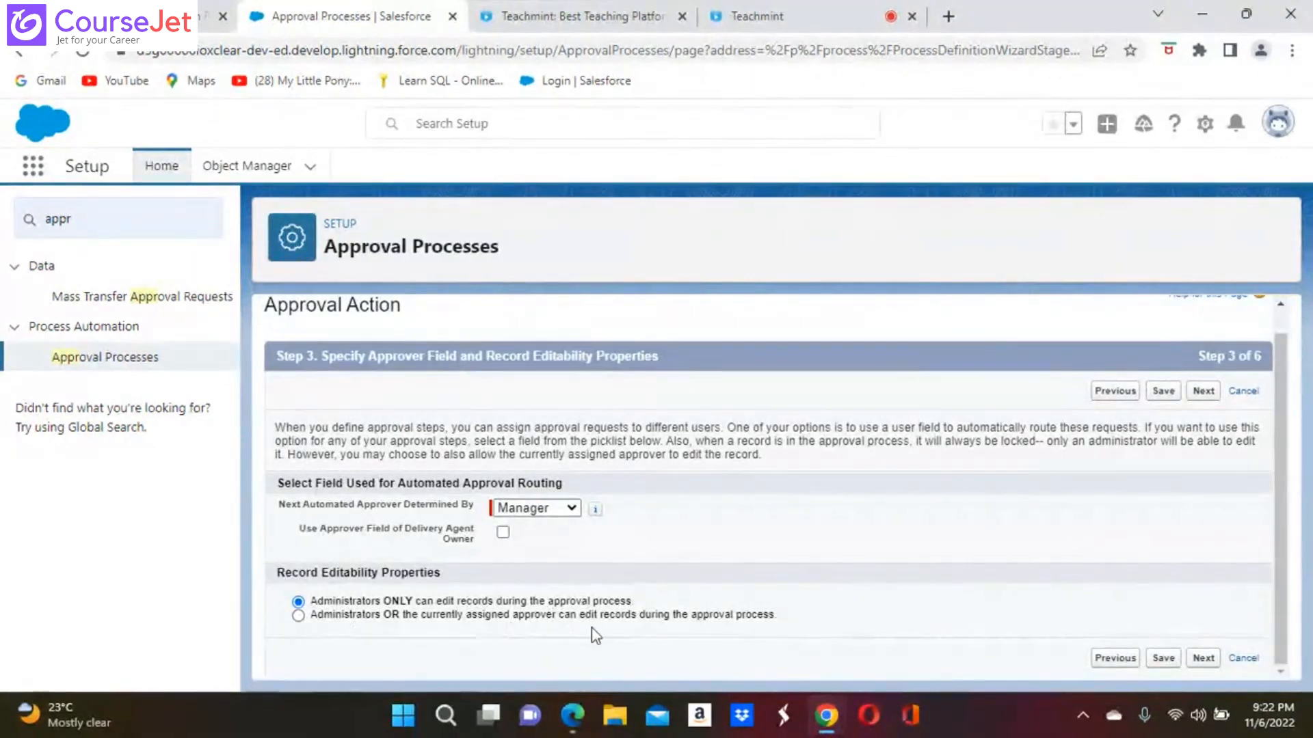
left_click(298, 616)
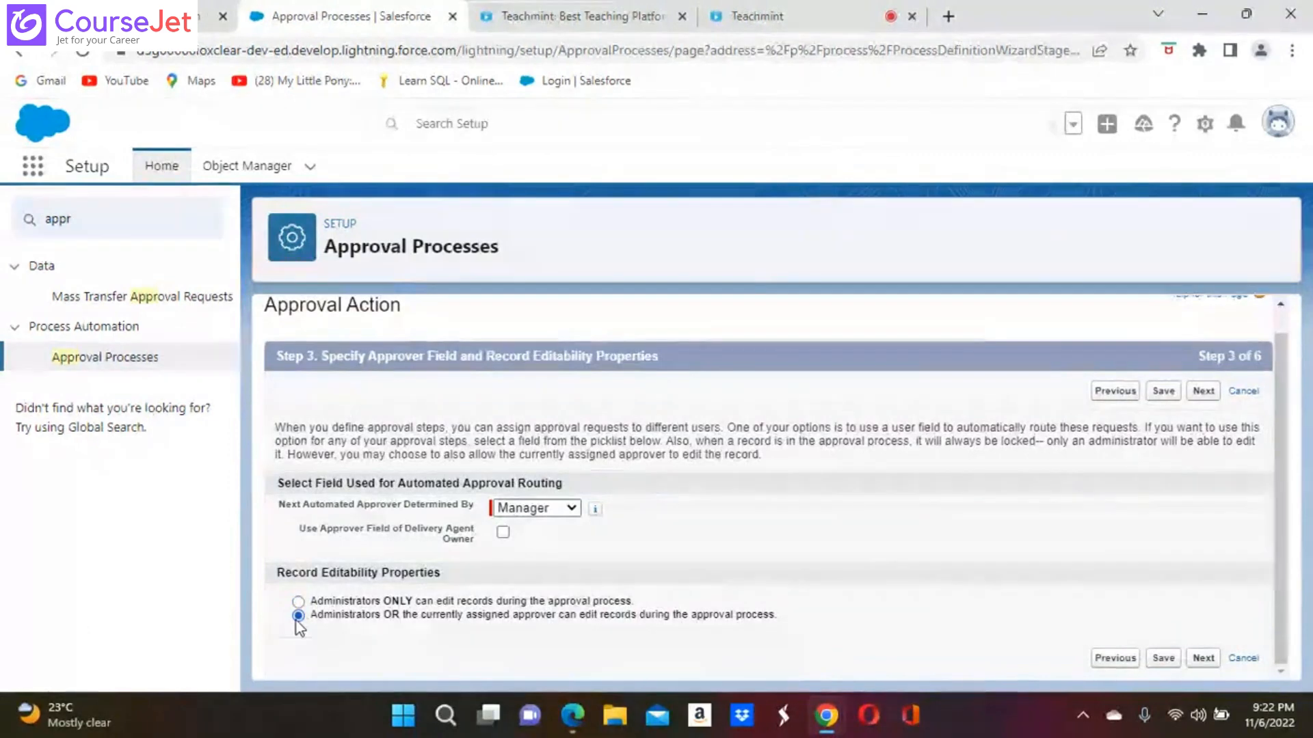
left_click(1204, 659)
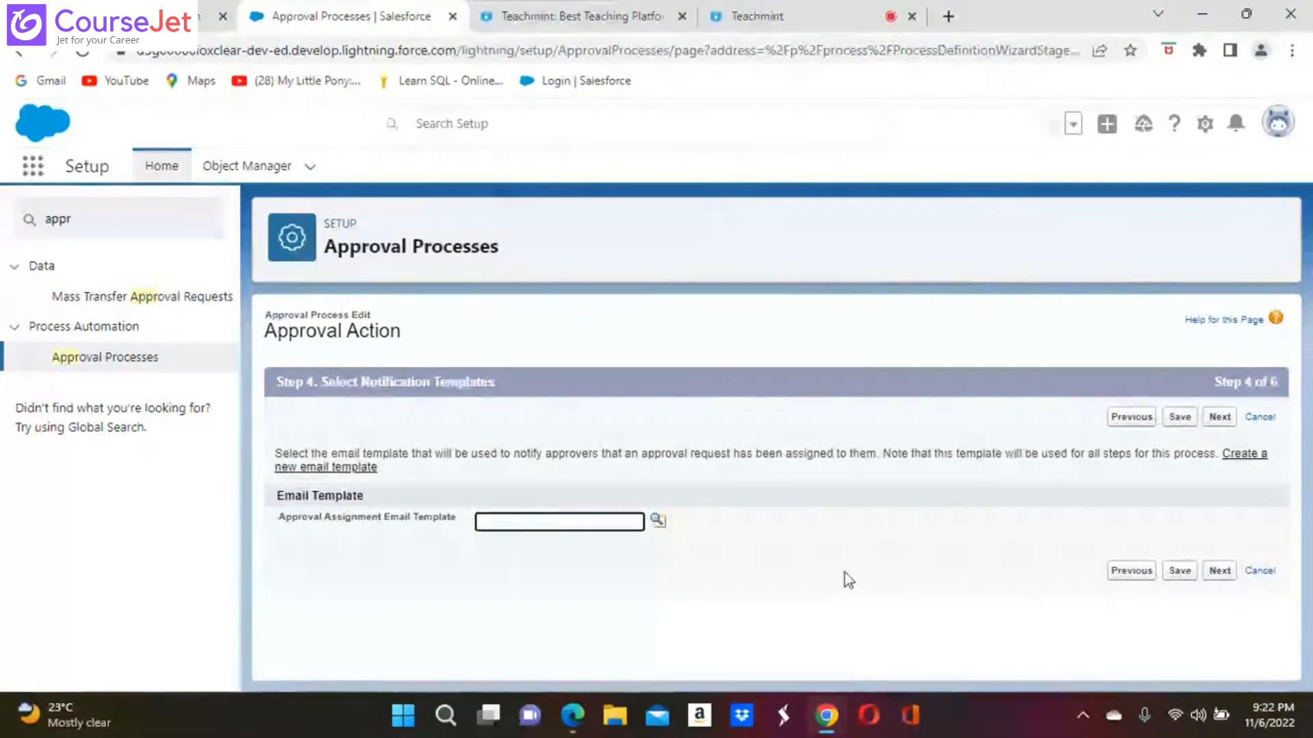
Set the approval assignment email template to Sales: New Customer Email and continue to the approval page layout fields
left_click(658, 520)
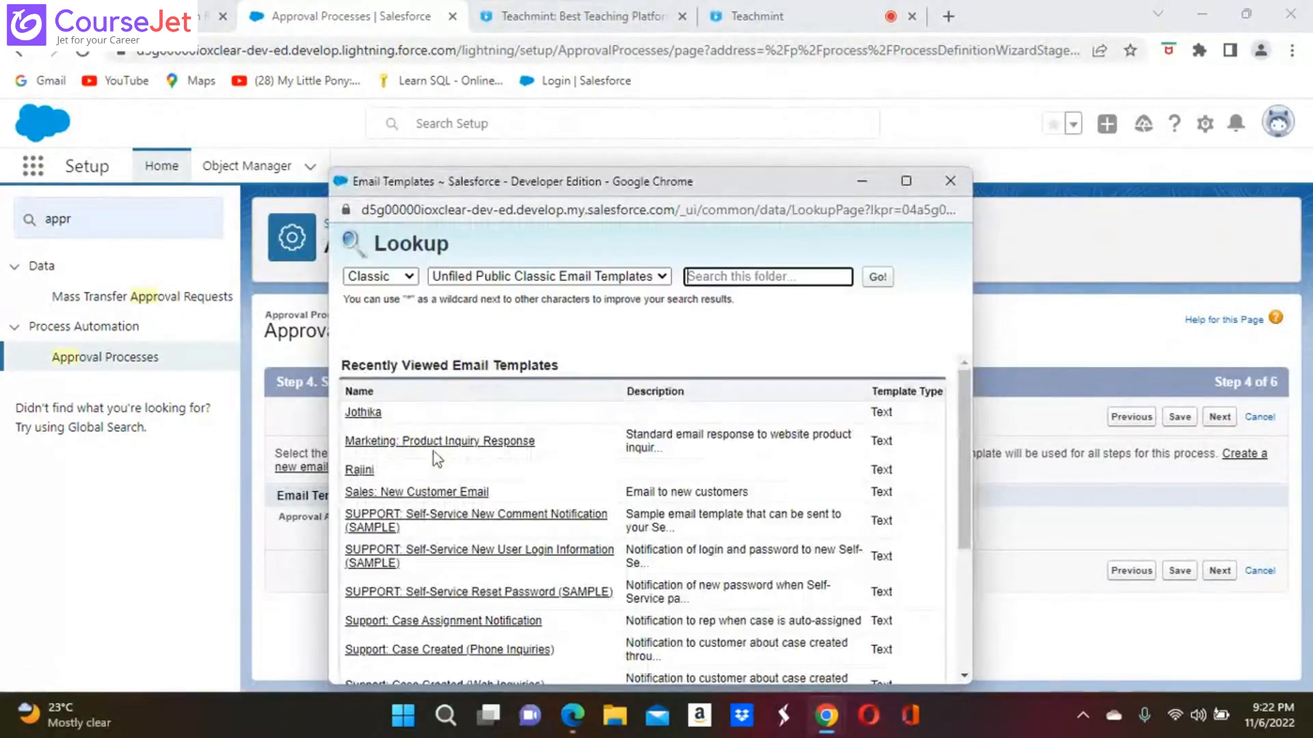
left_click(441, 492)
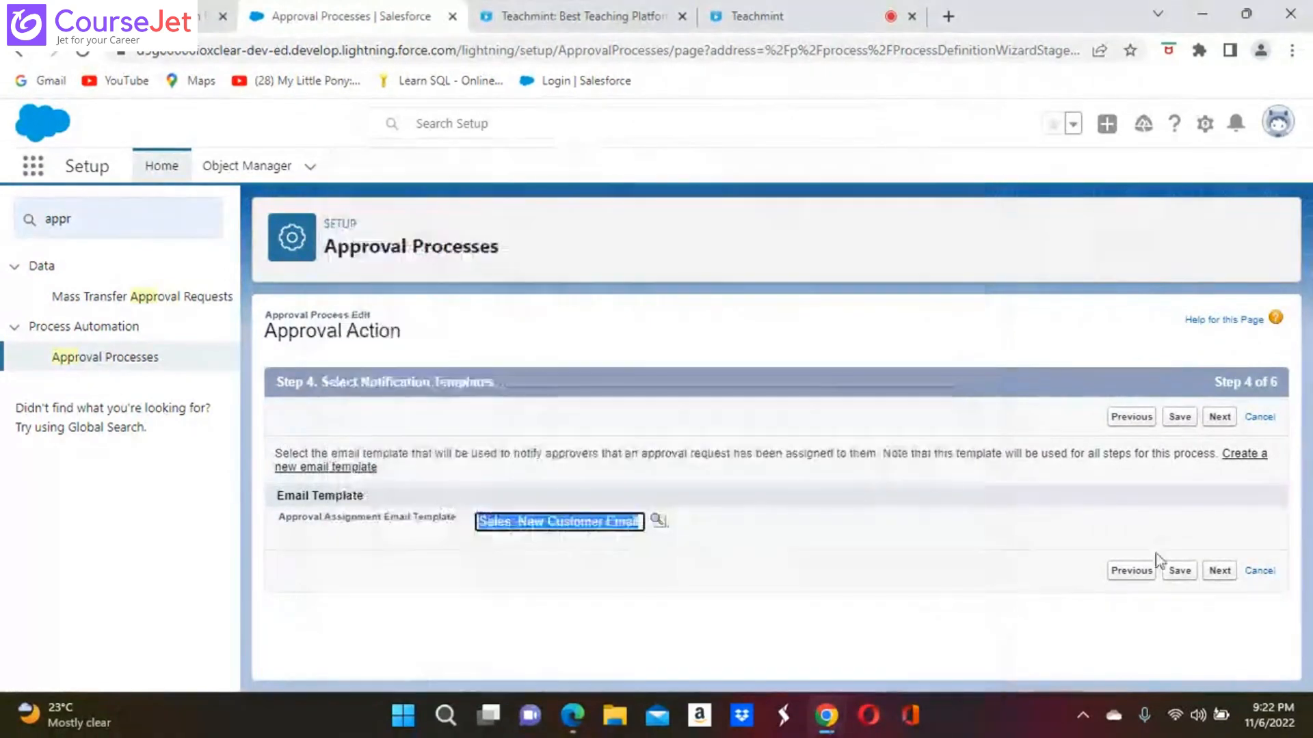
left_click(1220, 571)
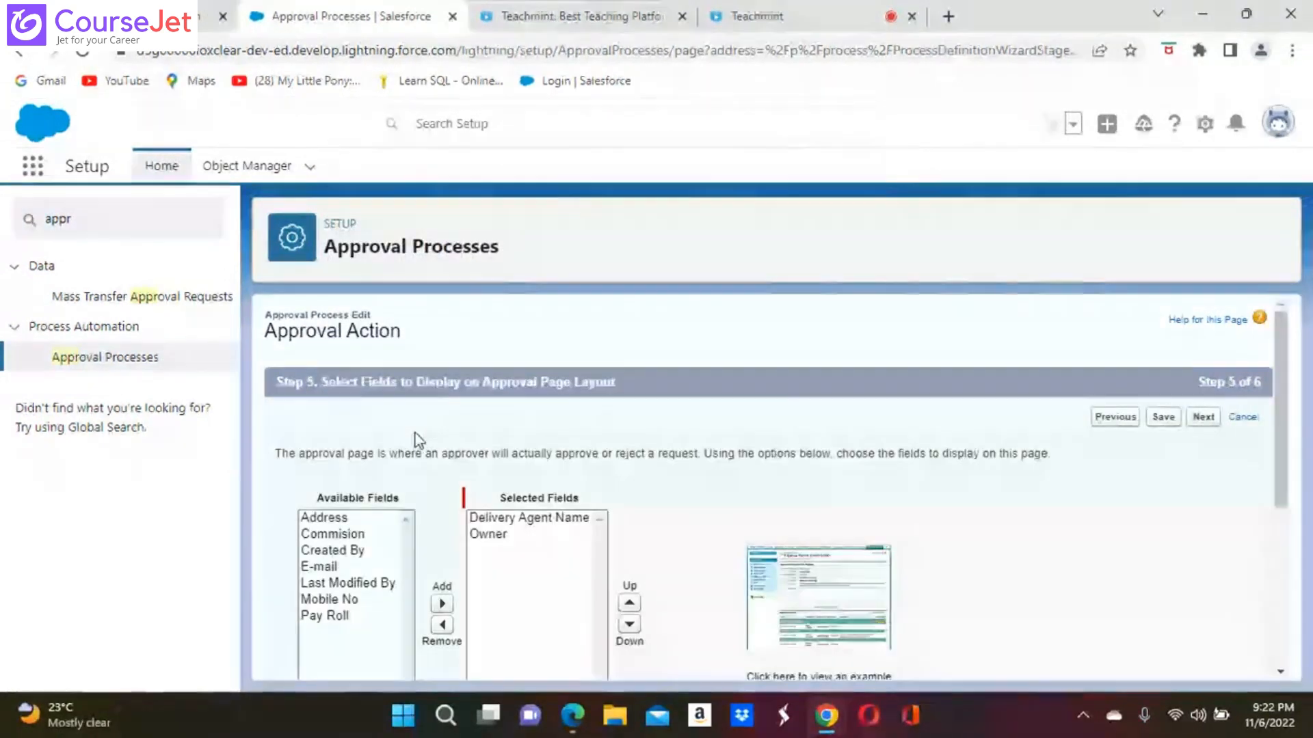
Try to remove Delivery Agent Name and Owner from the selected fields of the approval page layout
left_click(539, 521)
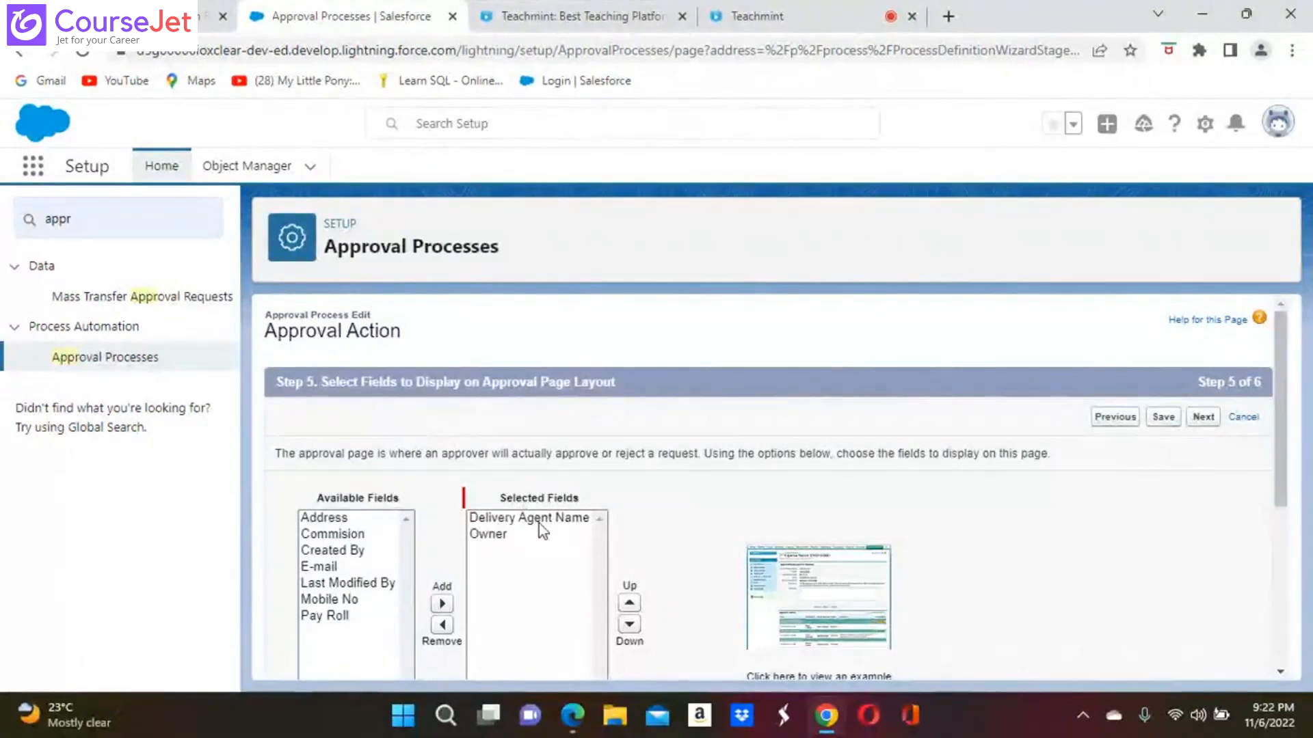
scroll(539, 524, "down", 1)
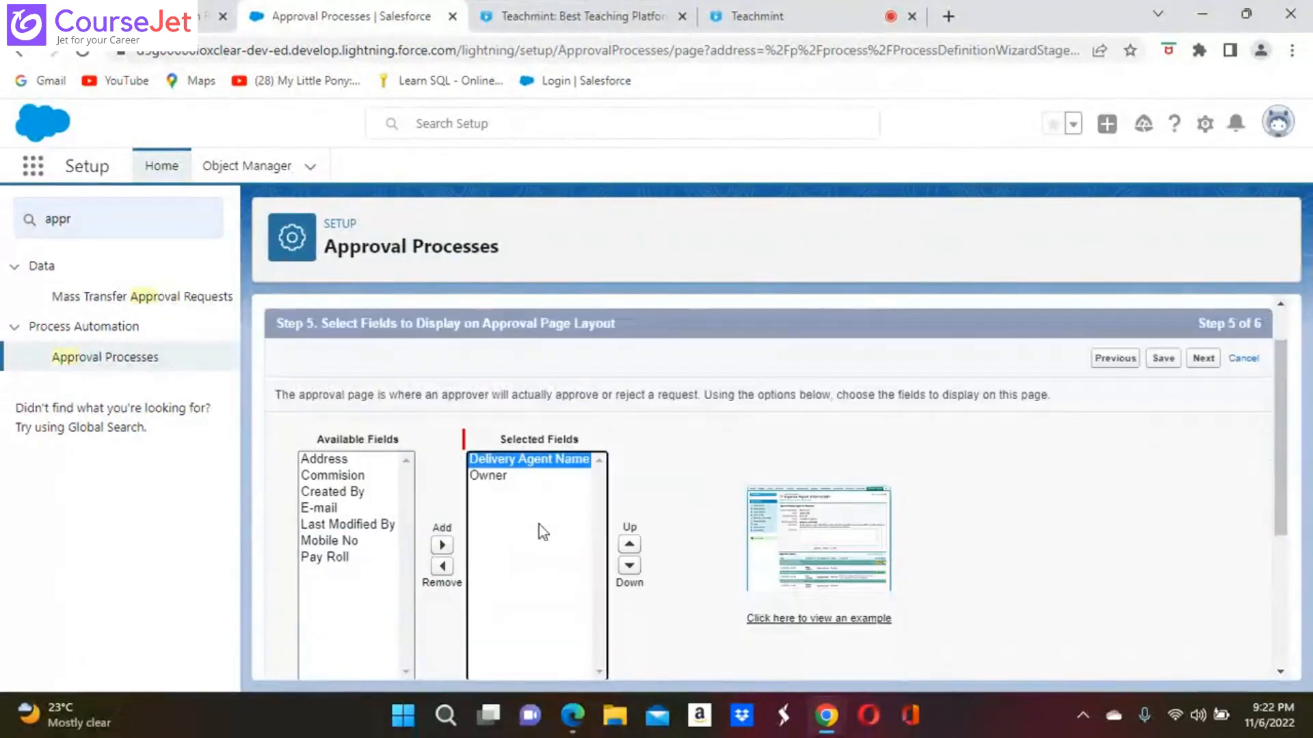
left_click(442, 566)
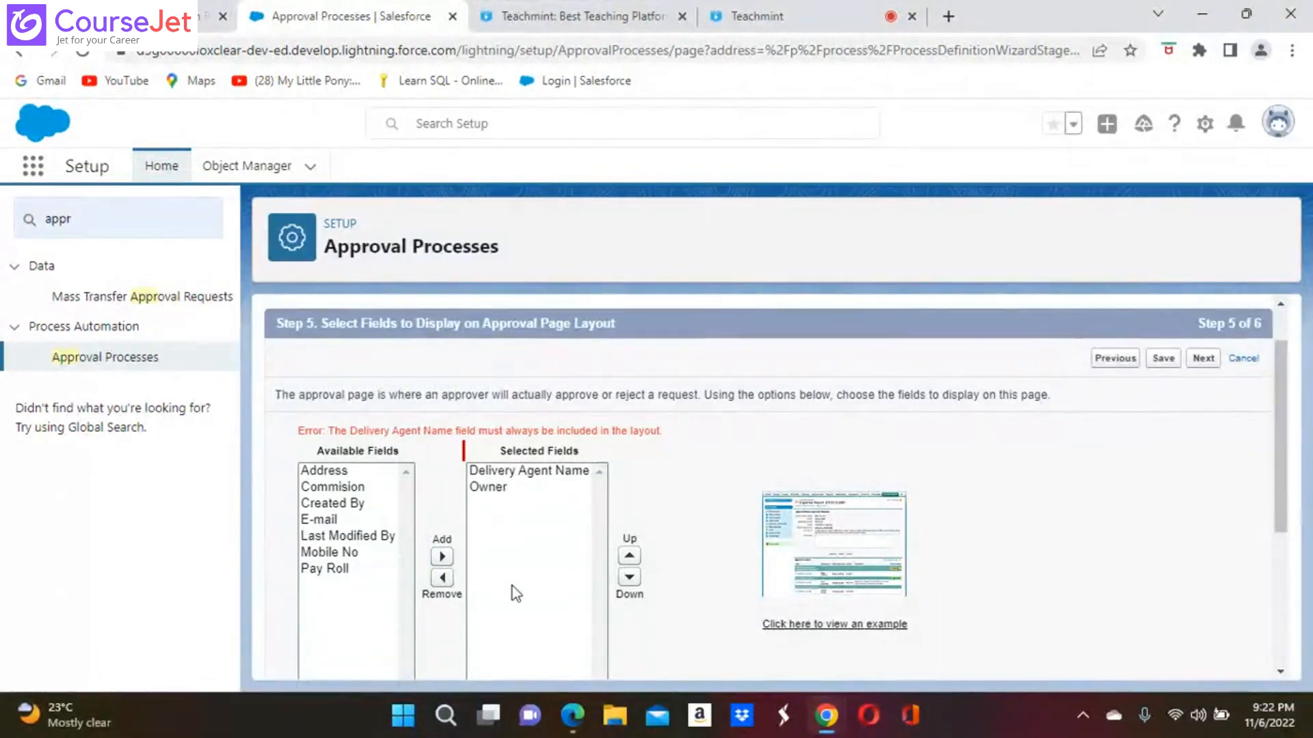
left_click(484, 488)
left_click(442, 566)
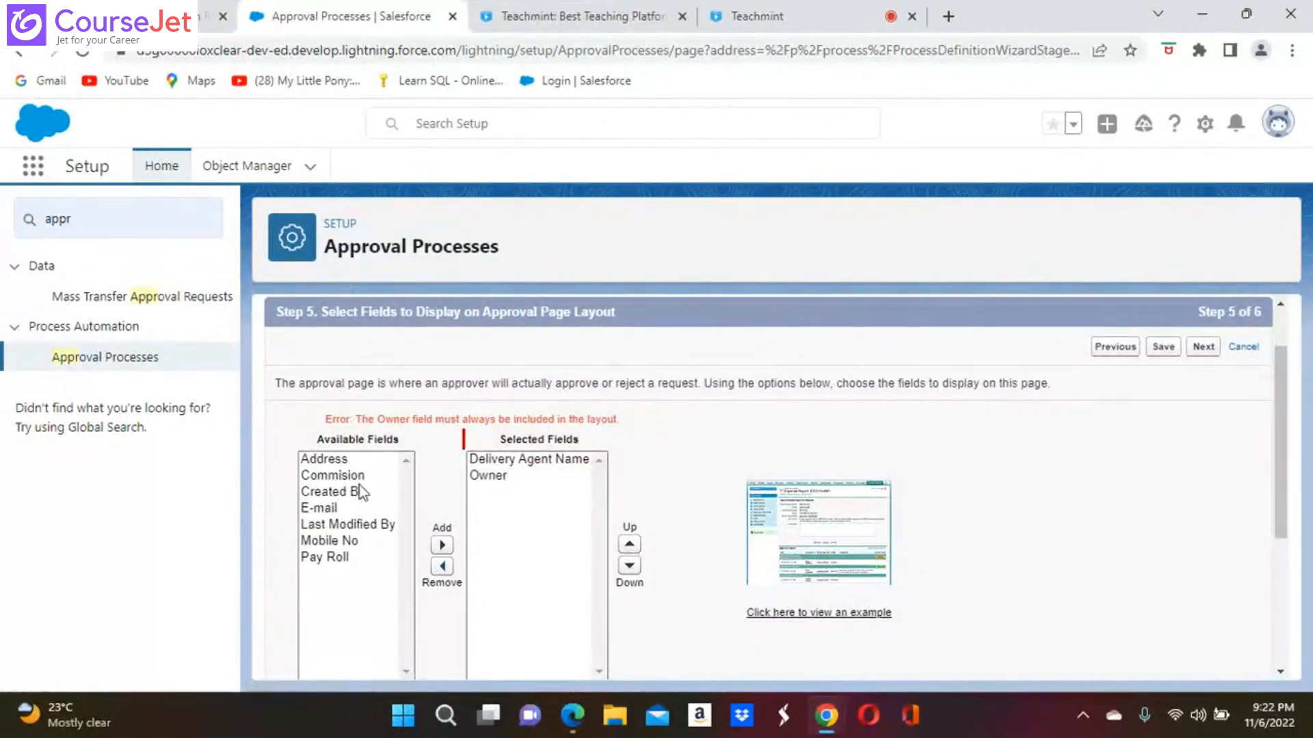
Add Commision to the selected fields of the approval page layout and continue to the initial submitters
scroll(363, 484, "down", 2)
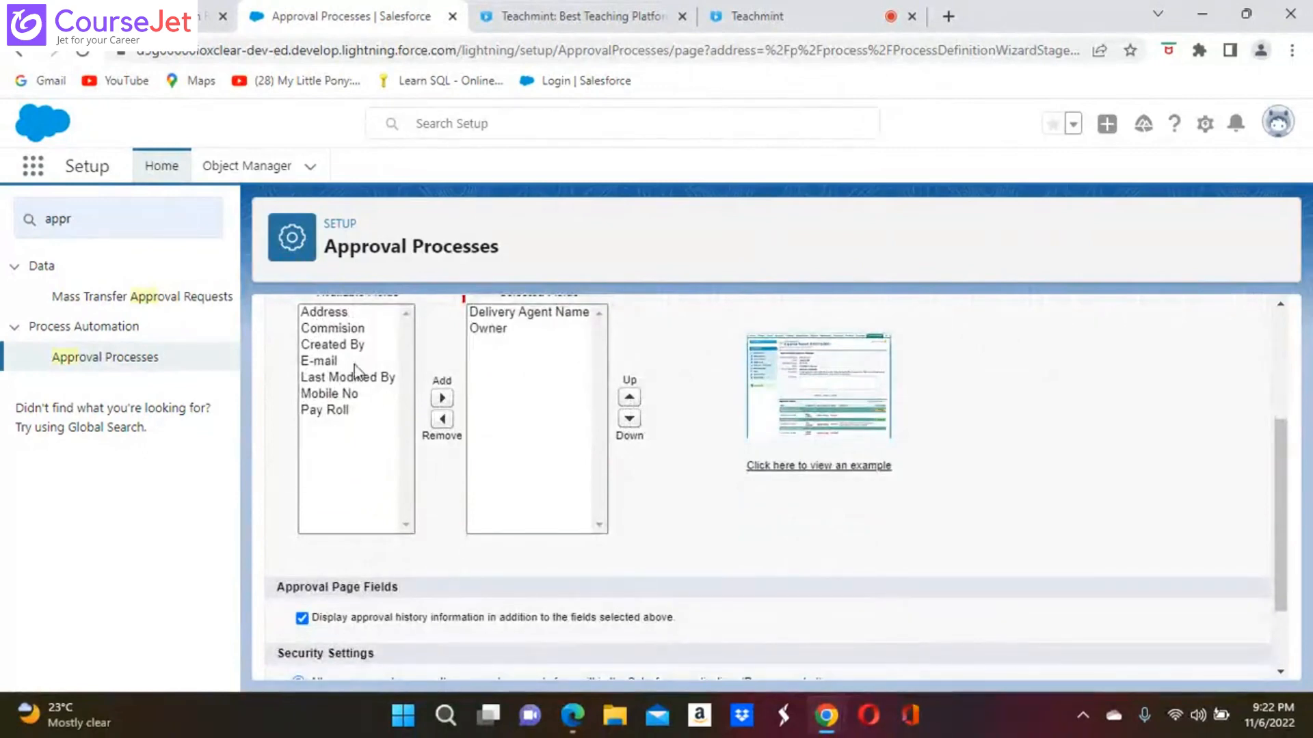
left_click(349, 329)
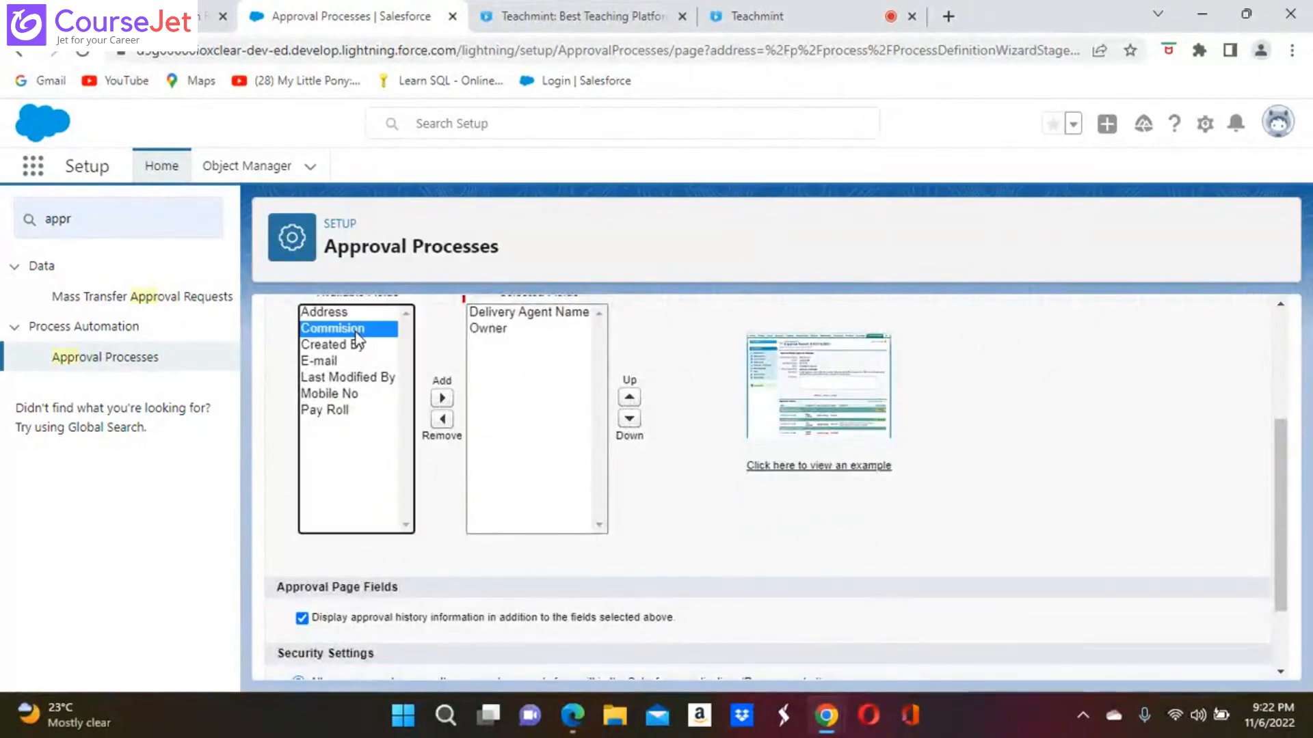
left_click(441, 398)
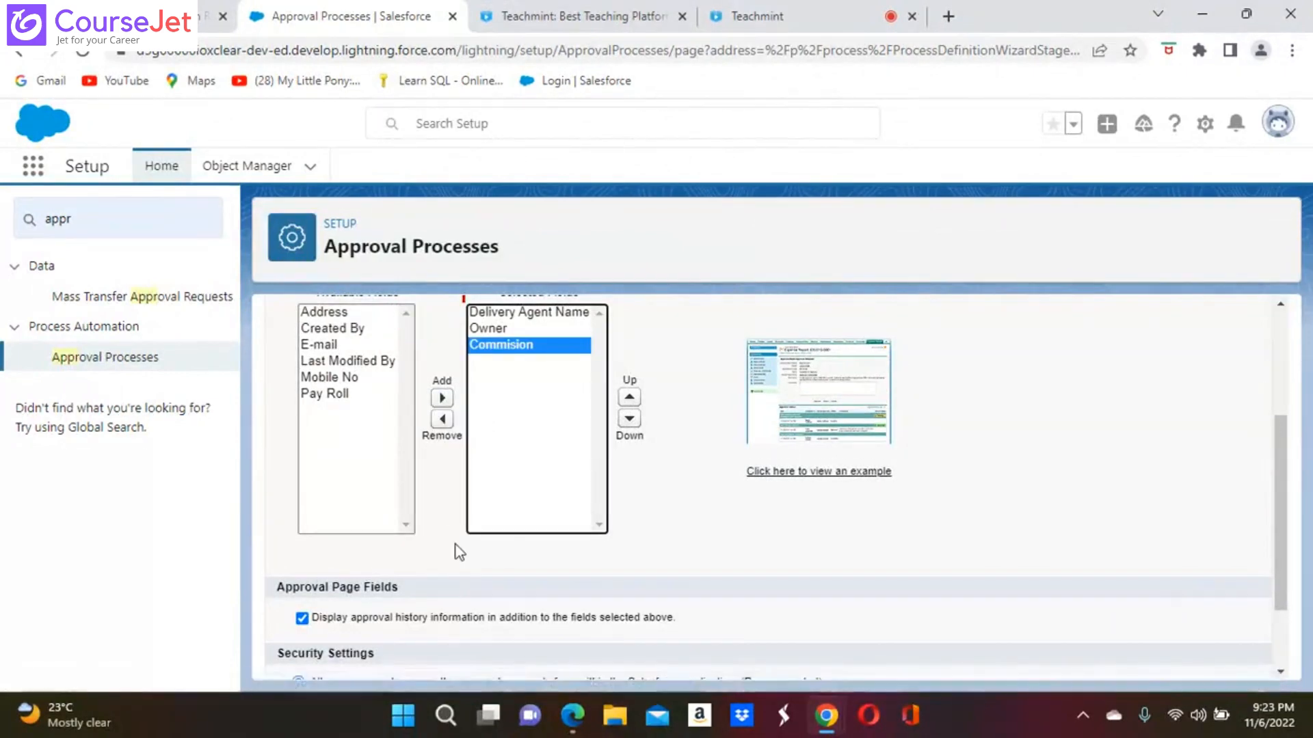
scroll(670, 620, "down", 2)
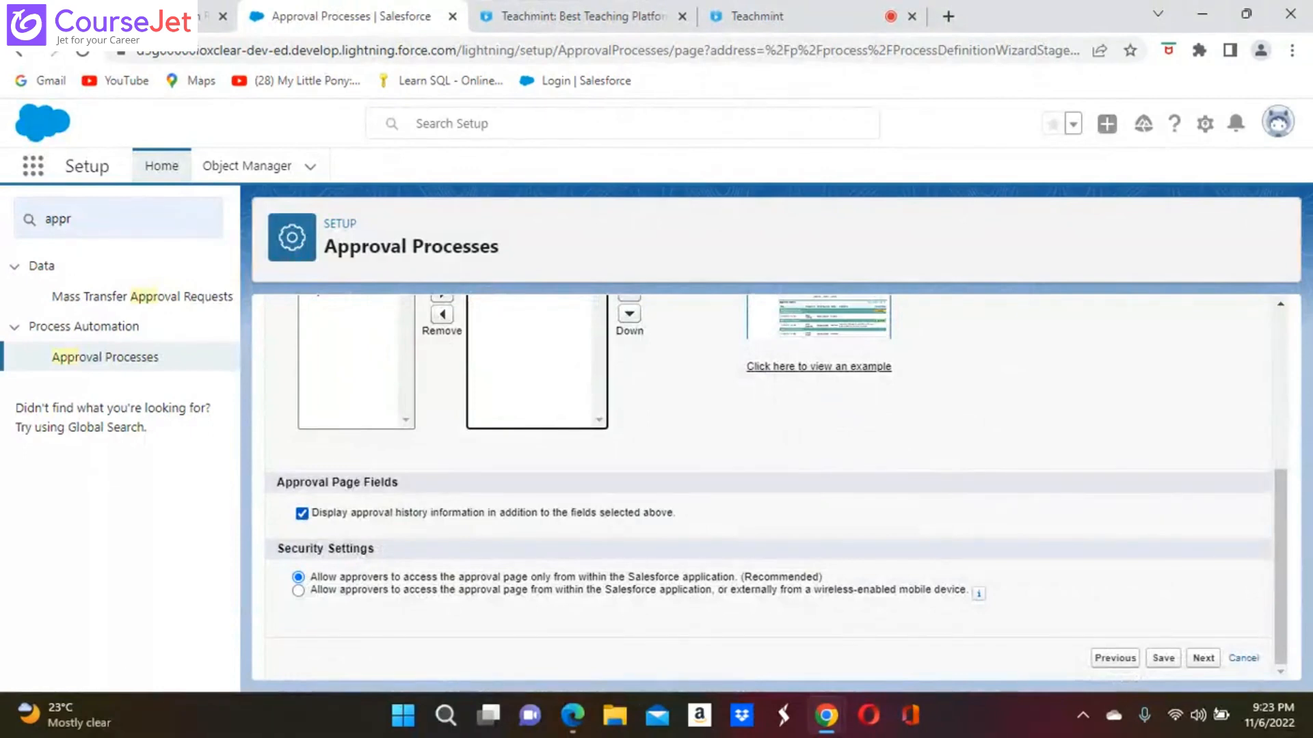
scroll(1037, 455, "up", 5)
scroll(1038, 455, "down", 2)
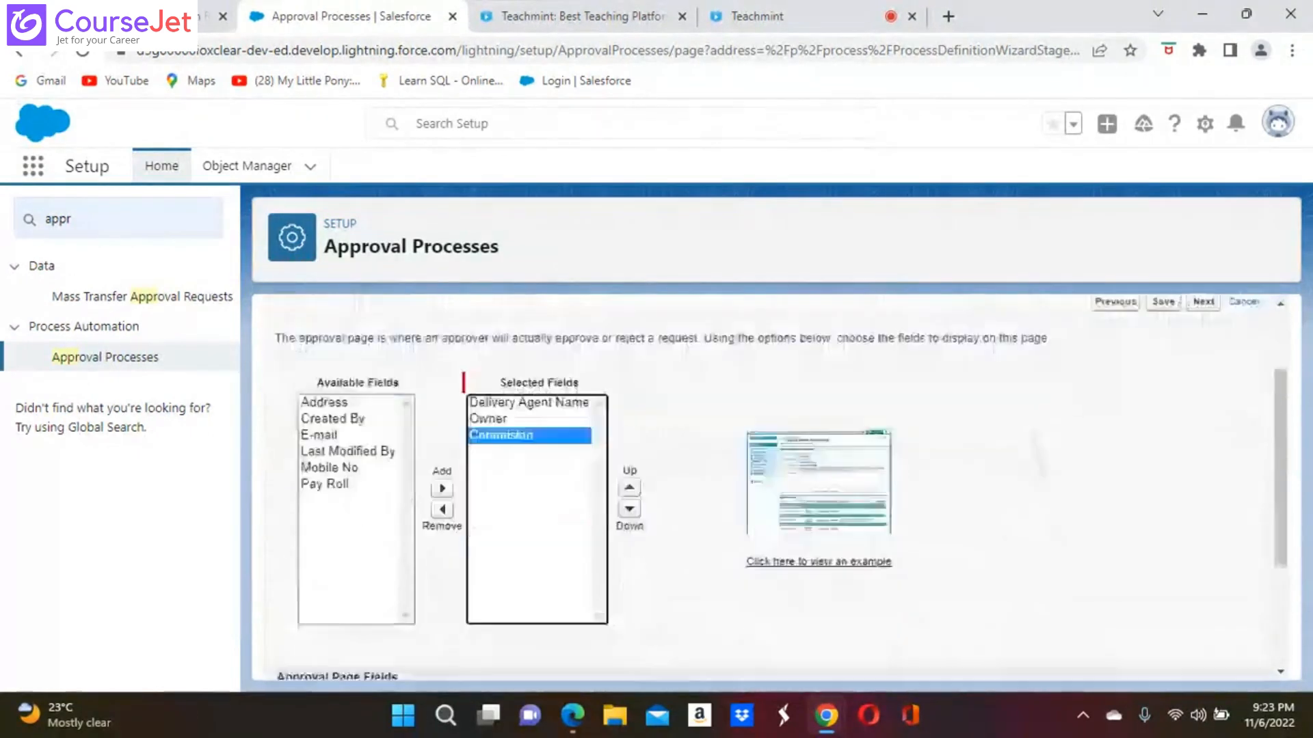
scroll(1038, 454, "down", 3)
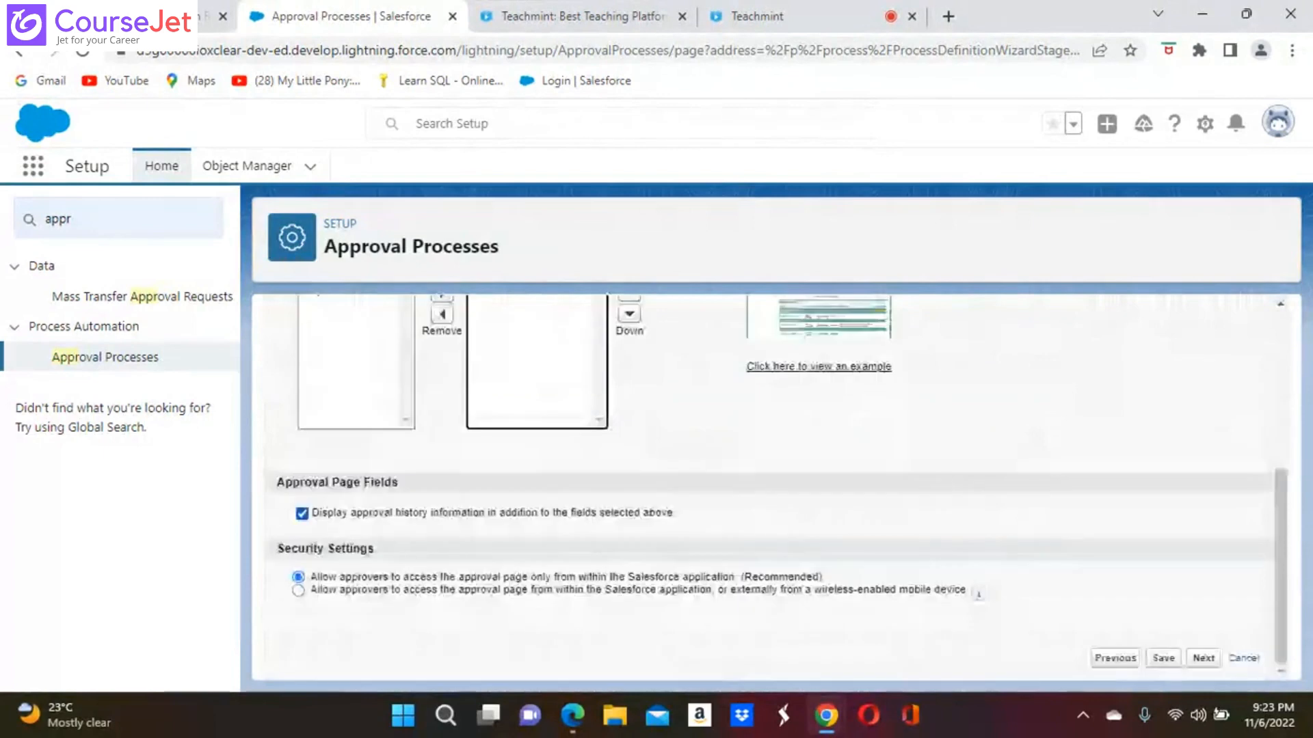
left_click(1205, 659)
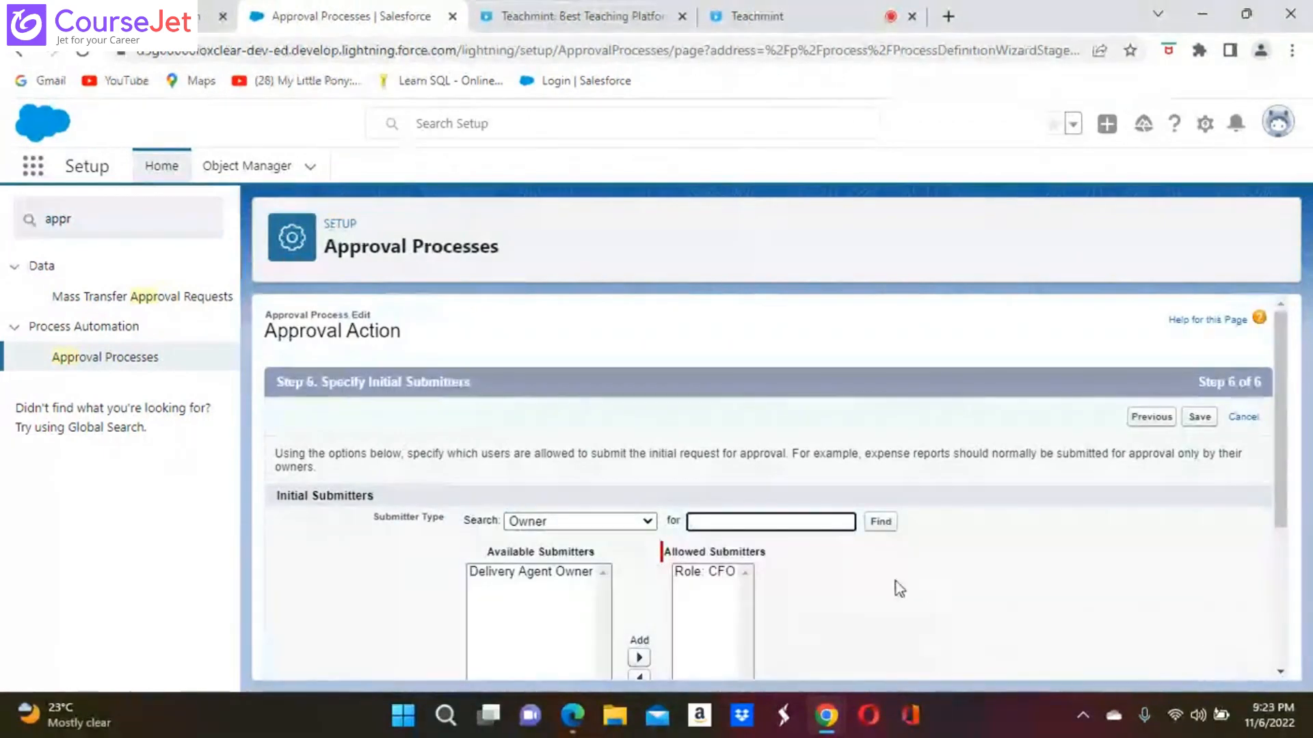
Replace the CFO role with the Junior Delivery Agent role as the allowed initial submitter, and save the approval process
scroll(445, 592, "down", 3)
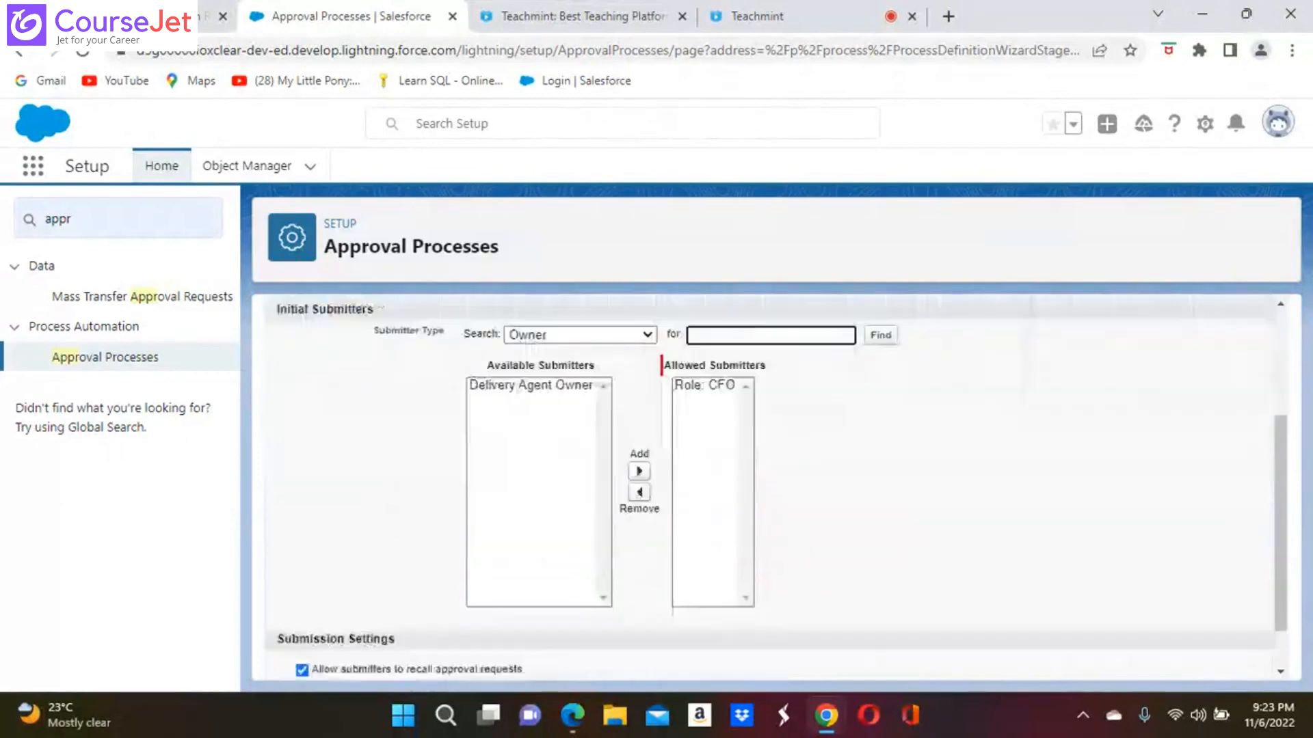
left_click(647, 318)
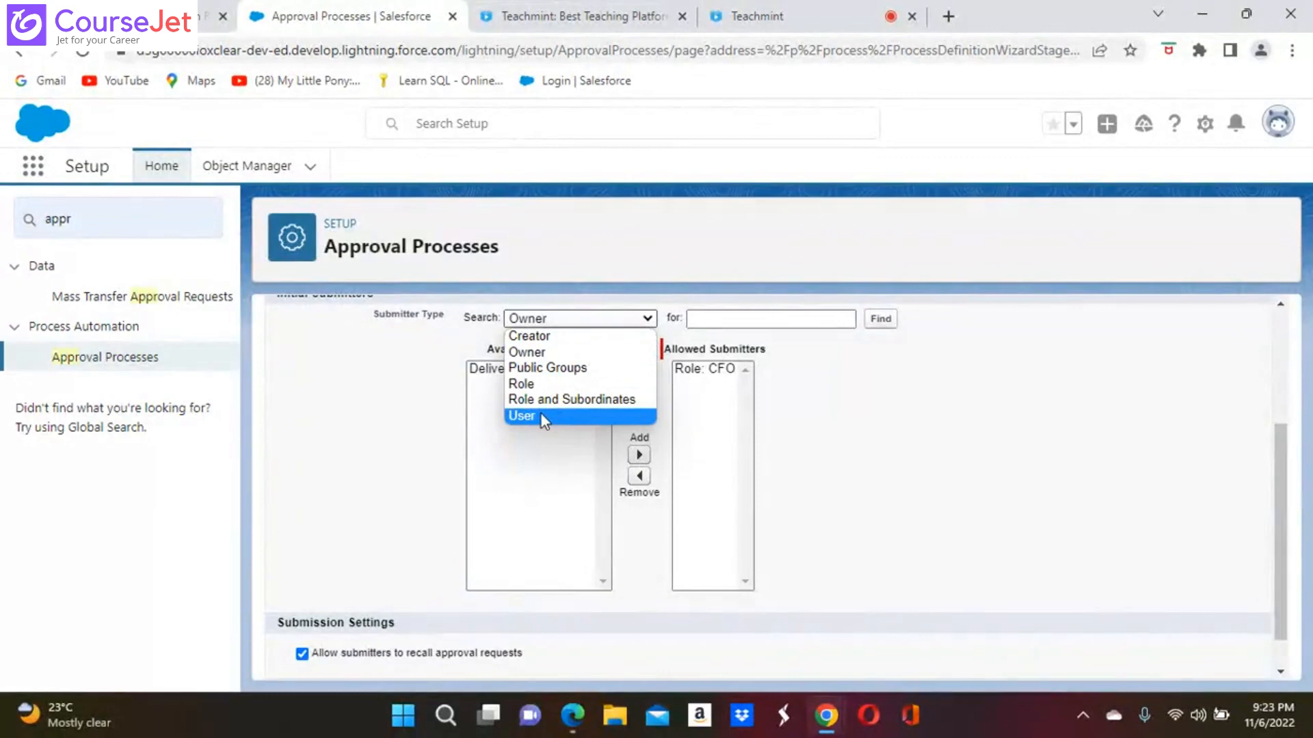
left_click(538, 383)
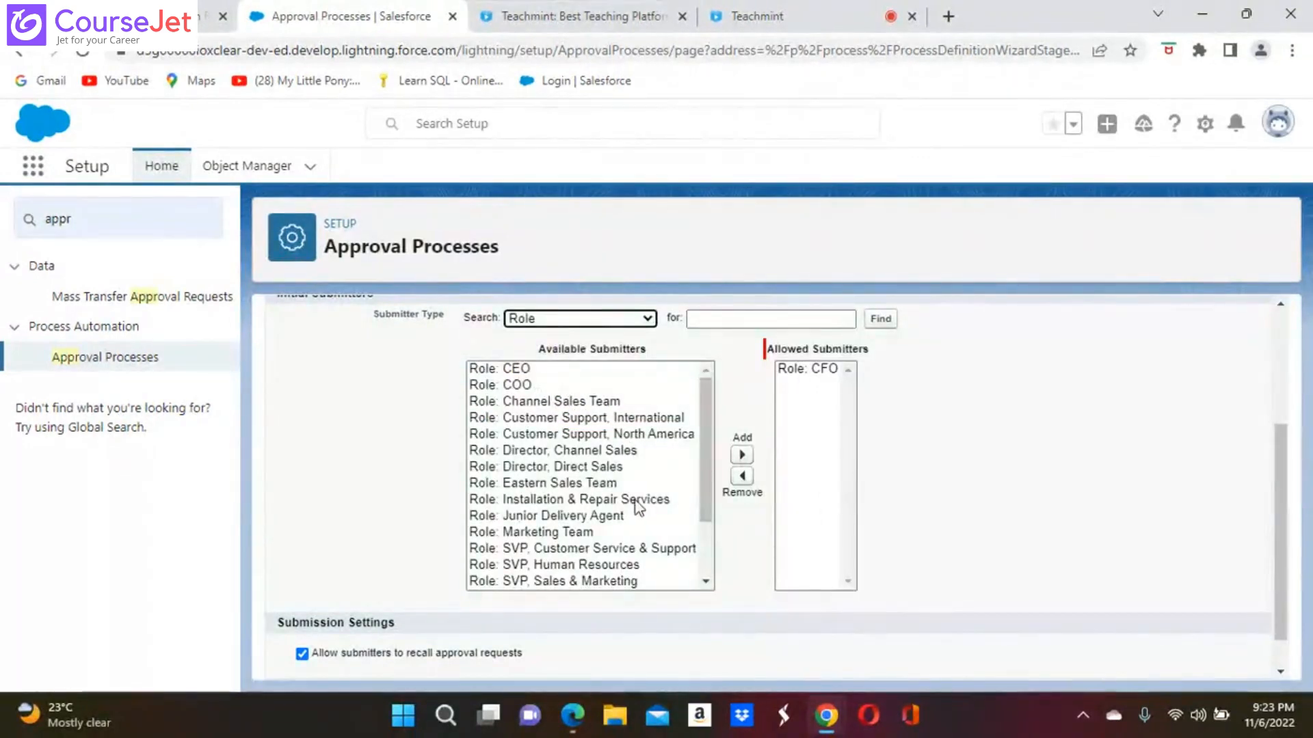
left_click(596, 516)
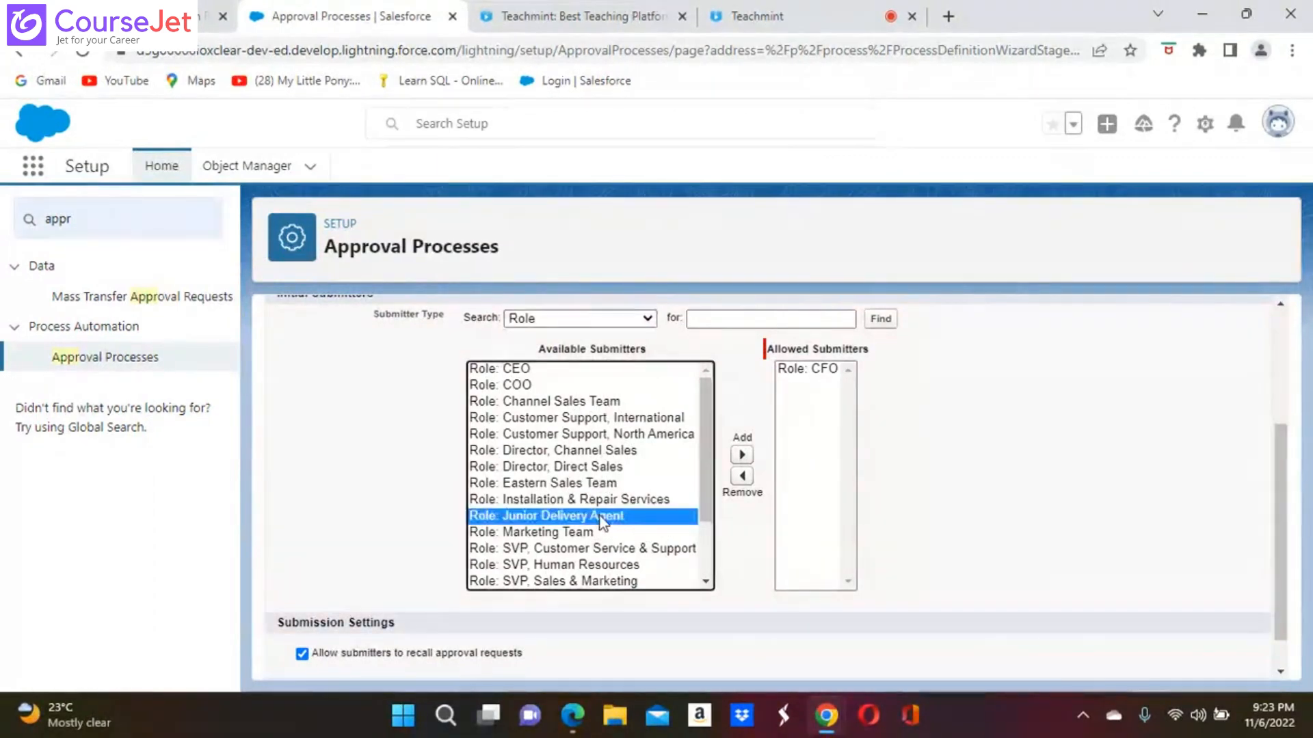
left_click(742, 455)
left_click(825, 371)
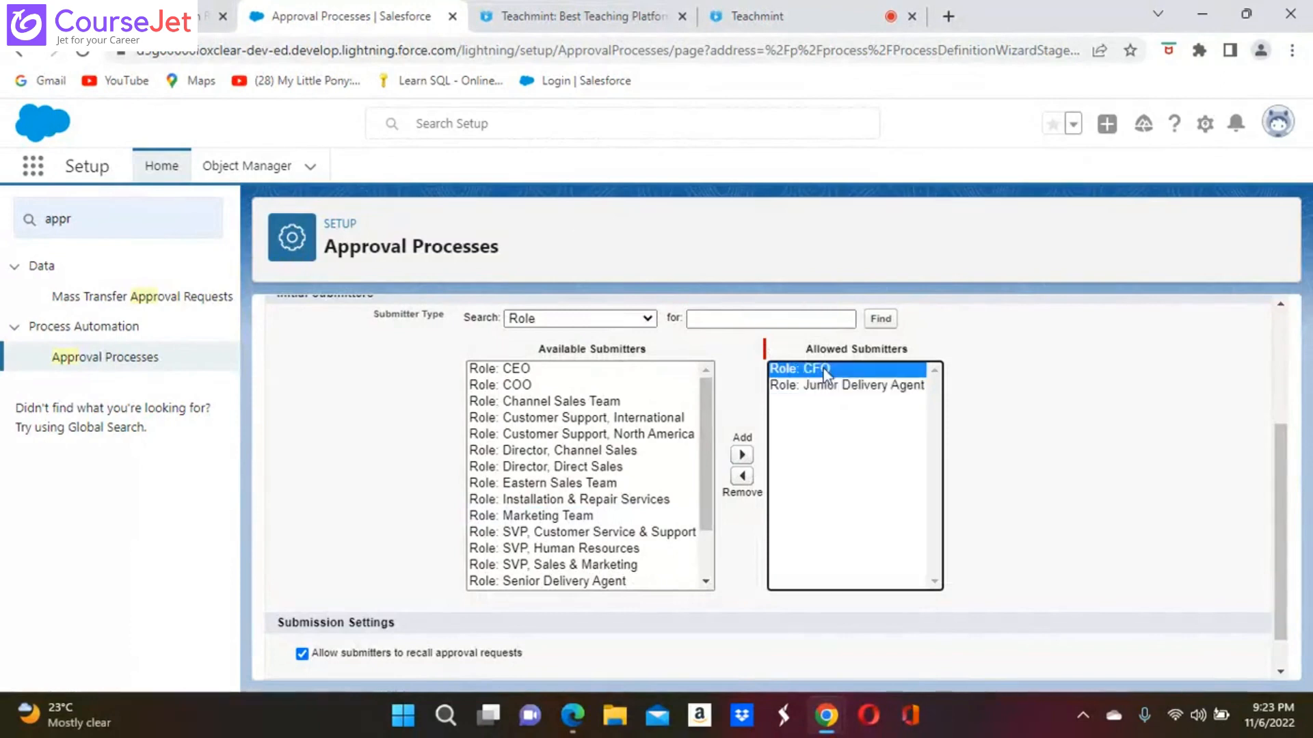
left_click(742, 476)
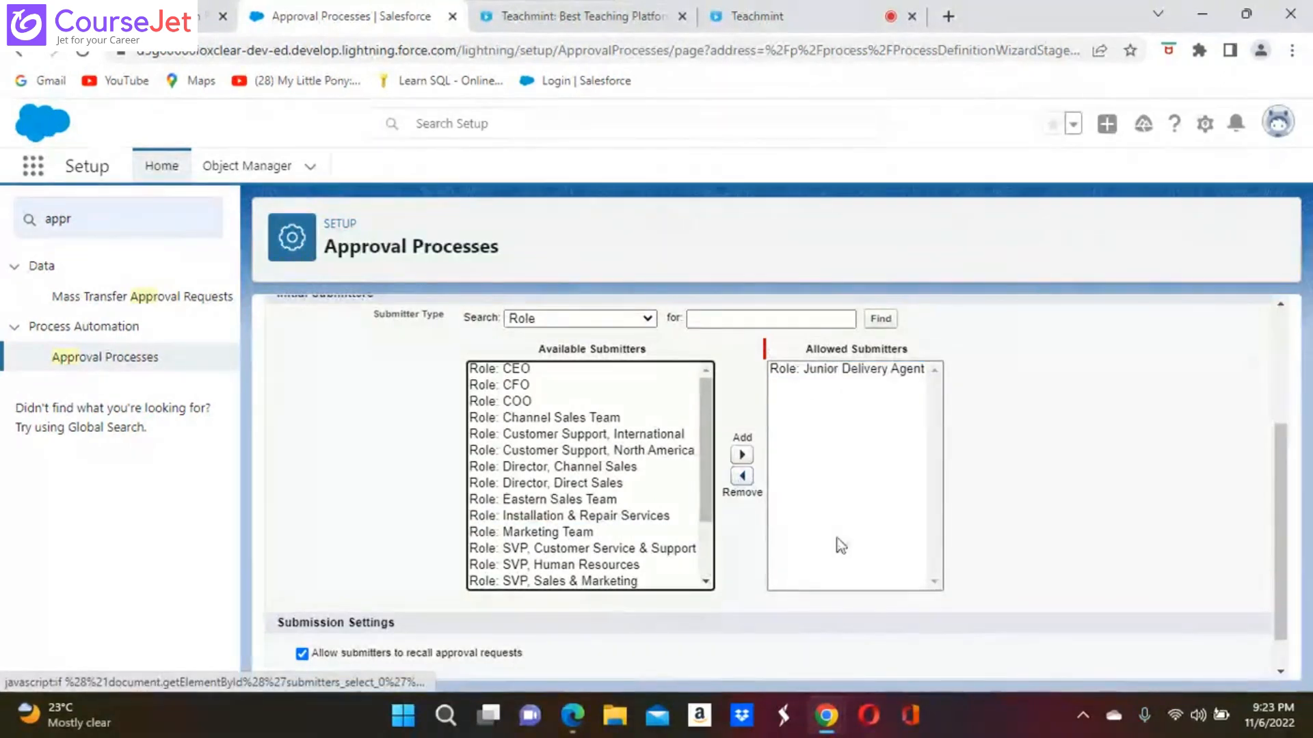
scroll(1000, 580, "down", 1)
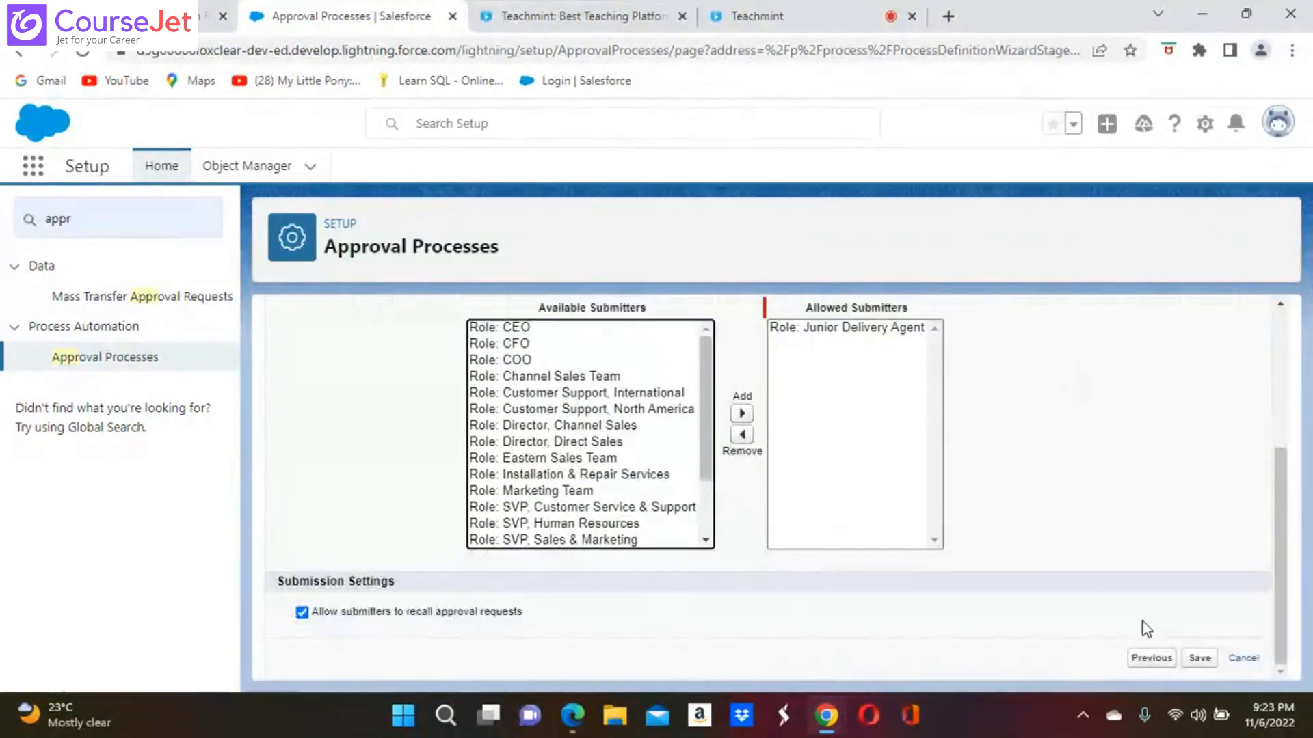
left_click(1198, 658)
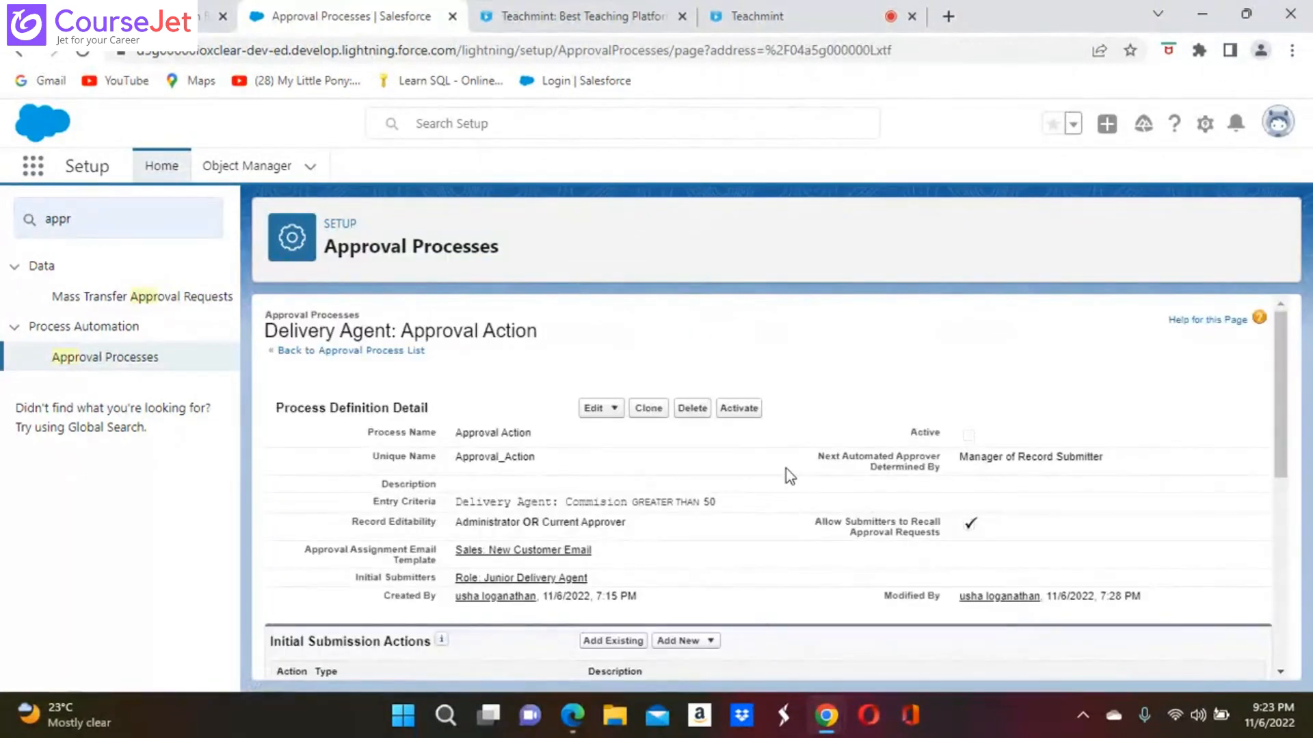
Activate the Approval Action process, accept the confirmation, and review its approval steps and final actions
left_click(739, 409)
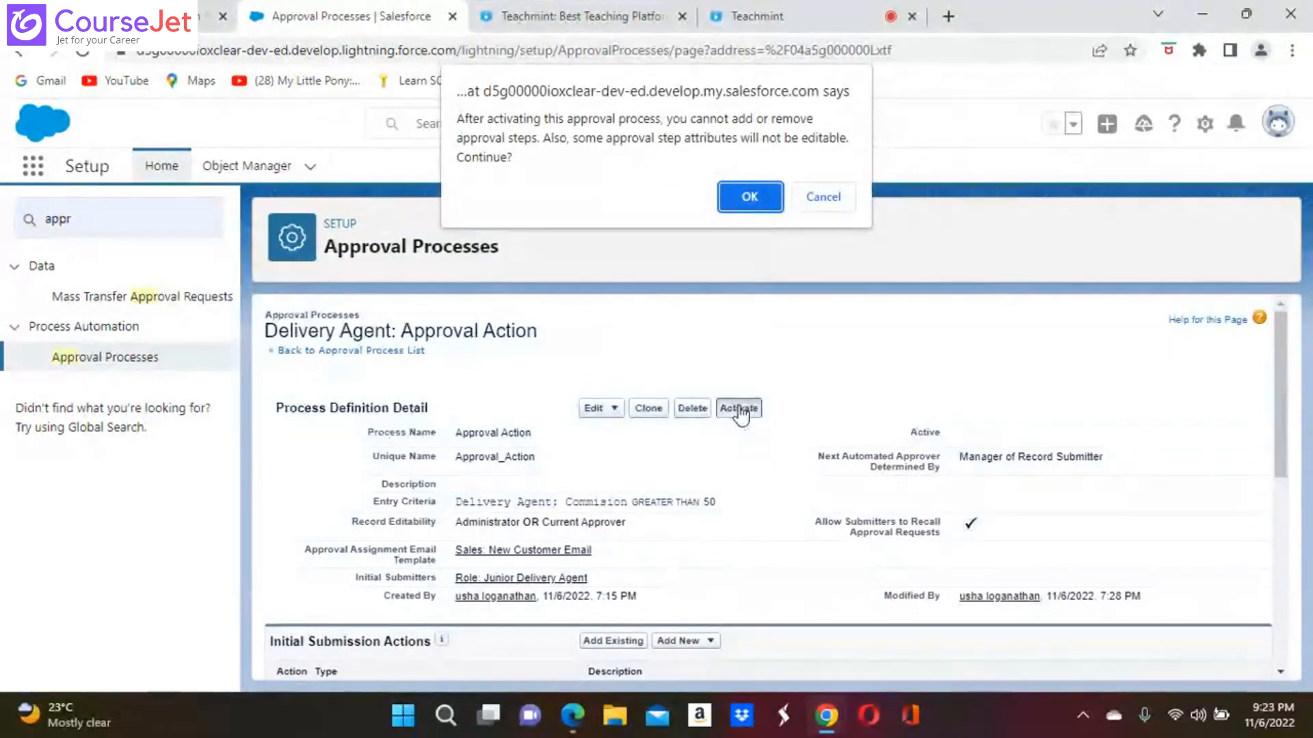
left_click(749, 197)
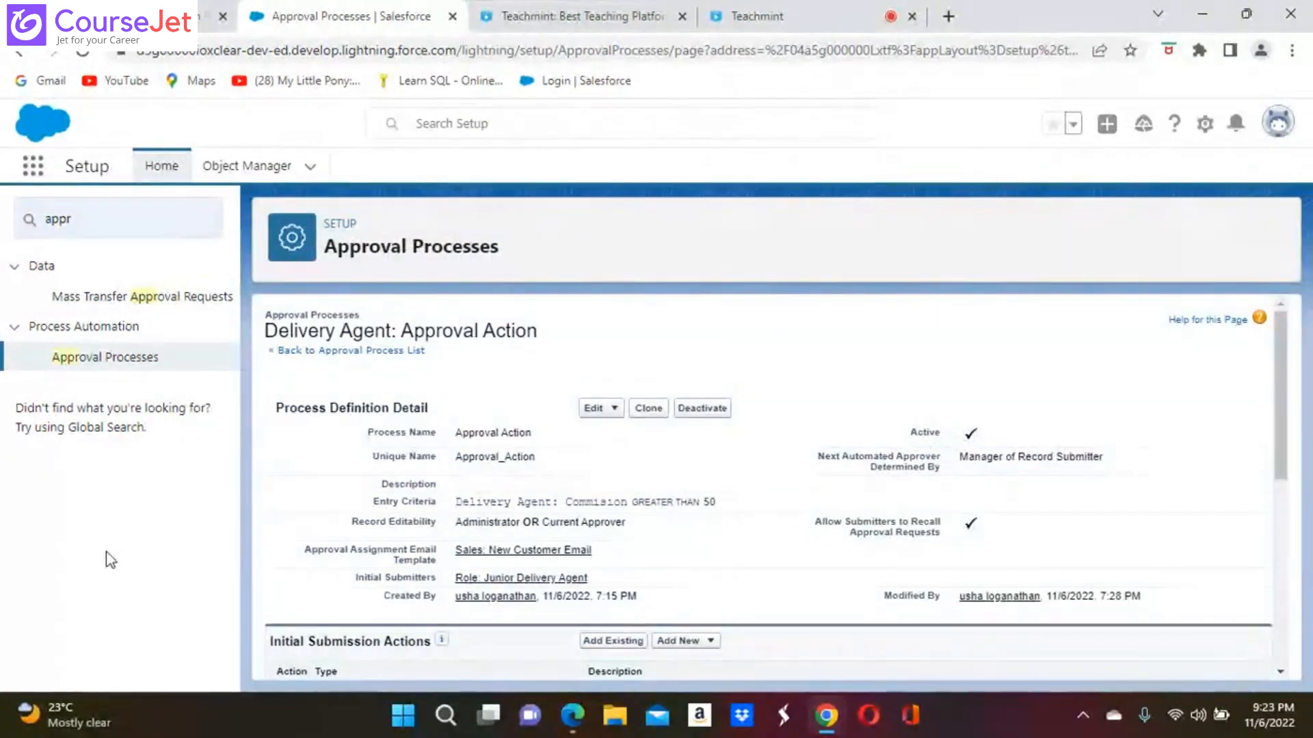
scroll(766, 479, "down", 6)
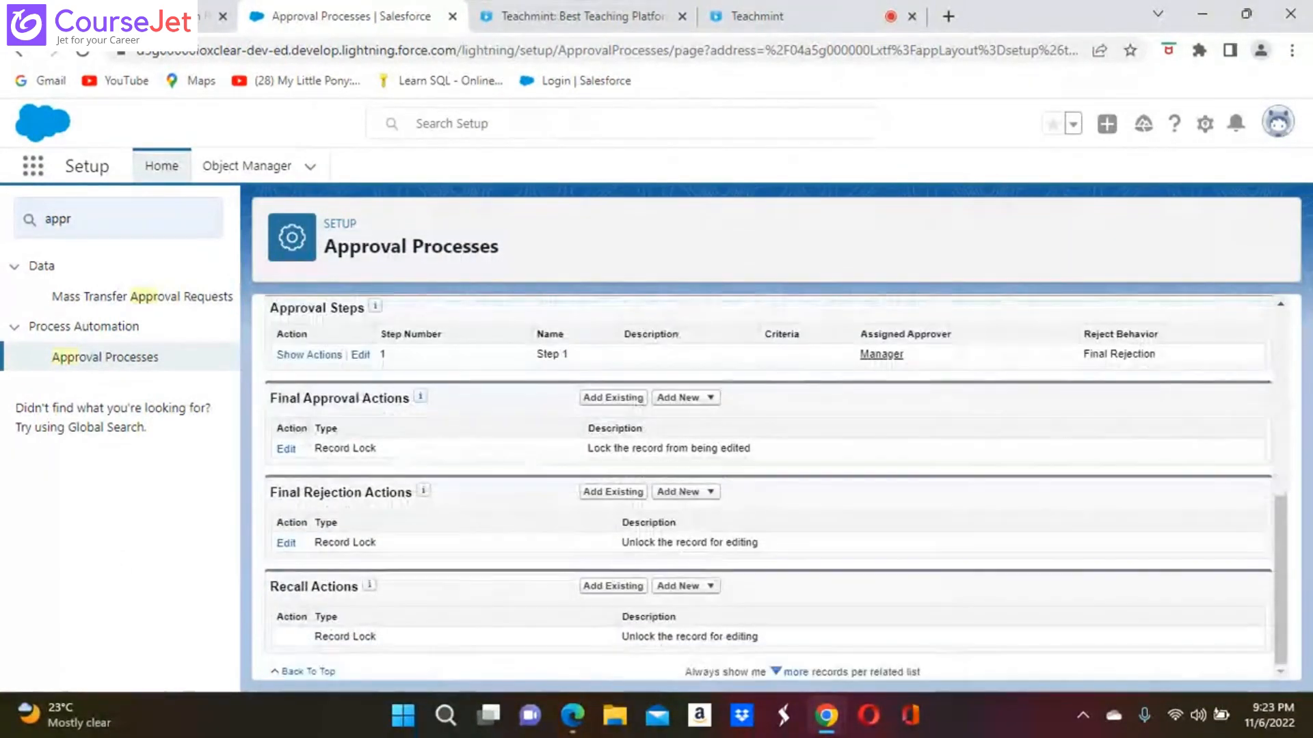
scroll(769, 486, "up", 6)
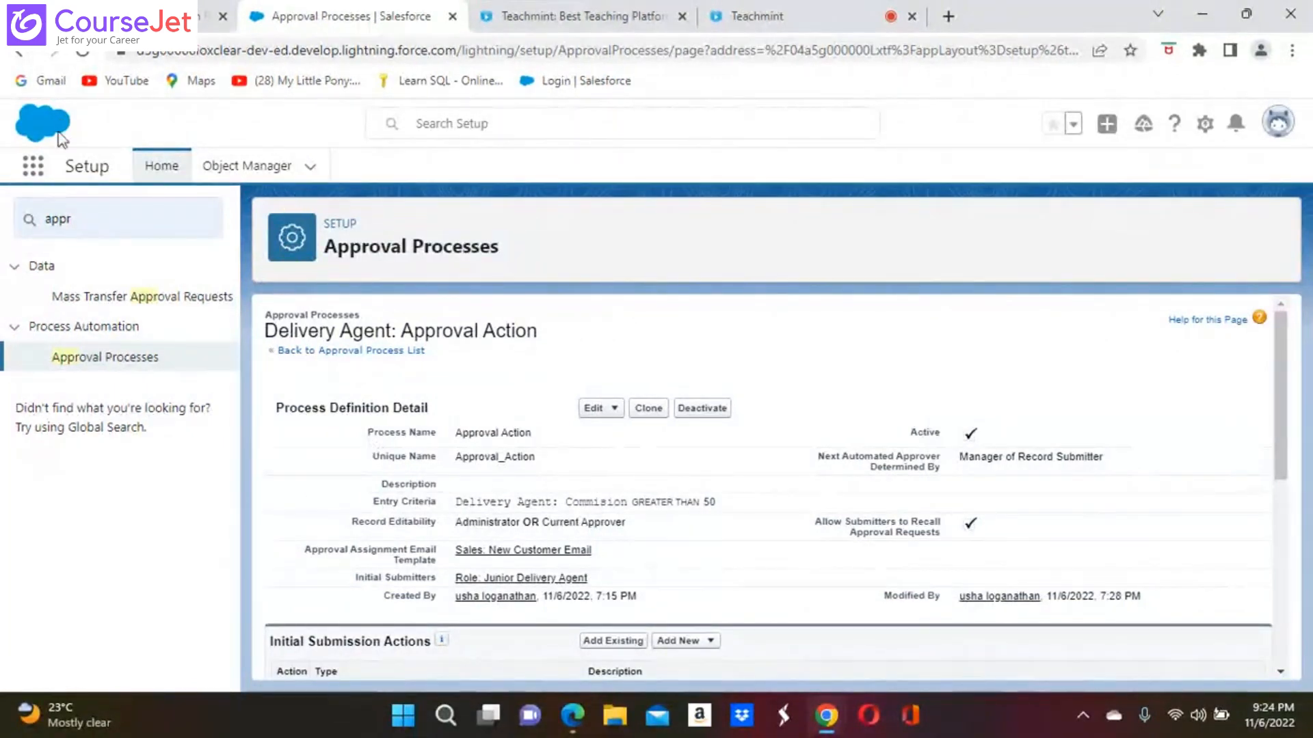
Find Delivery Agents among the available items and open the first recently viewed agent record
left_click(37, 173)
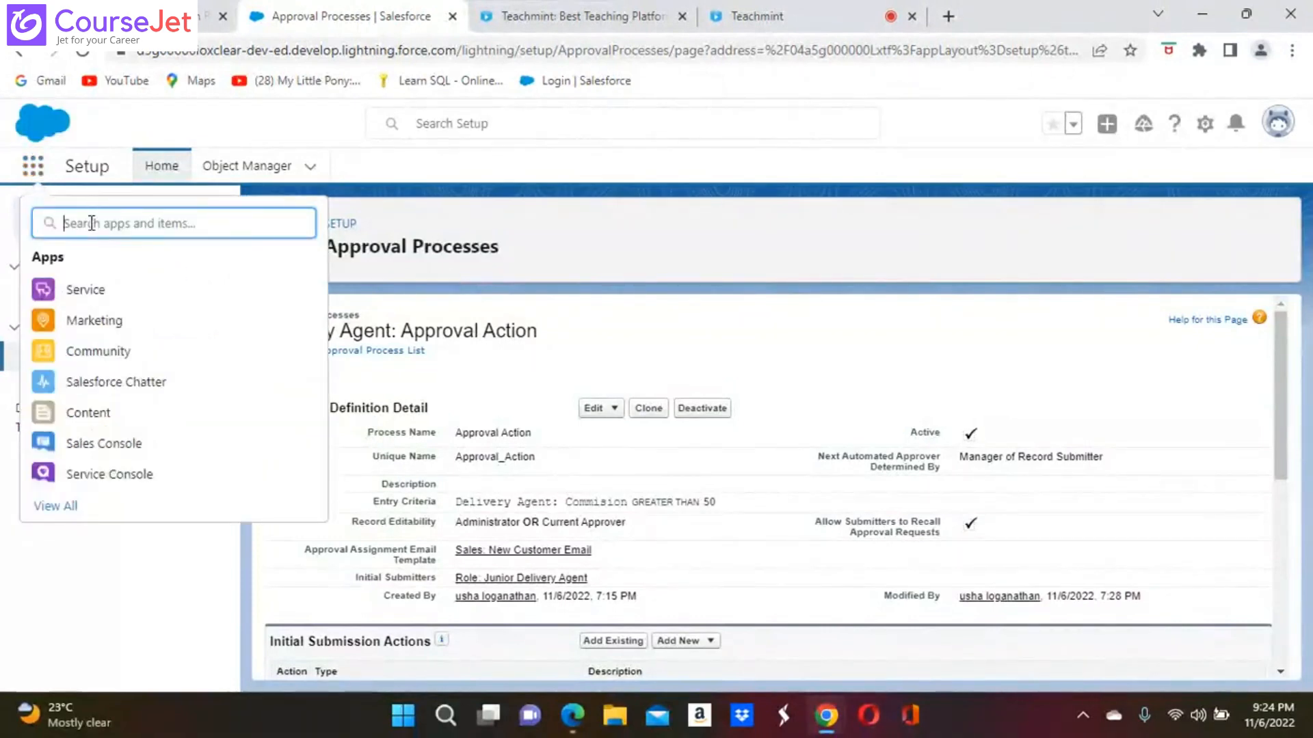
type("deli")
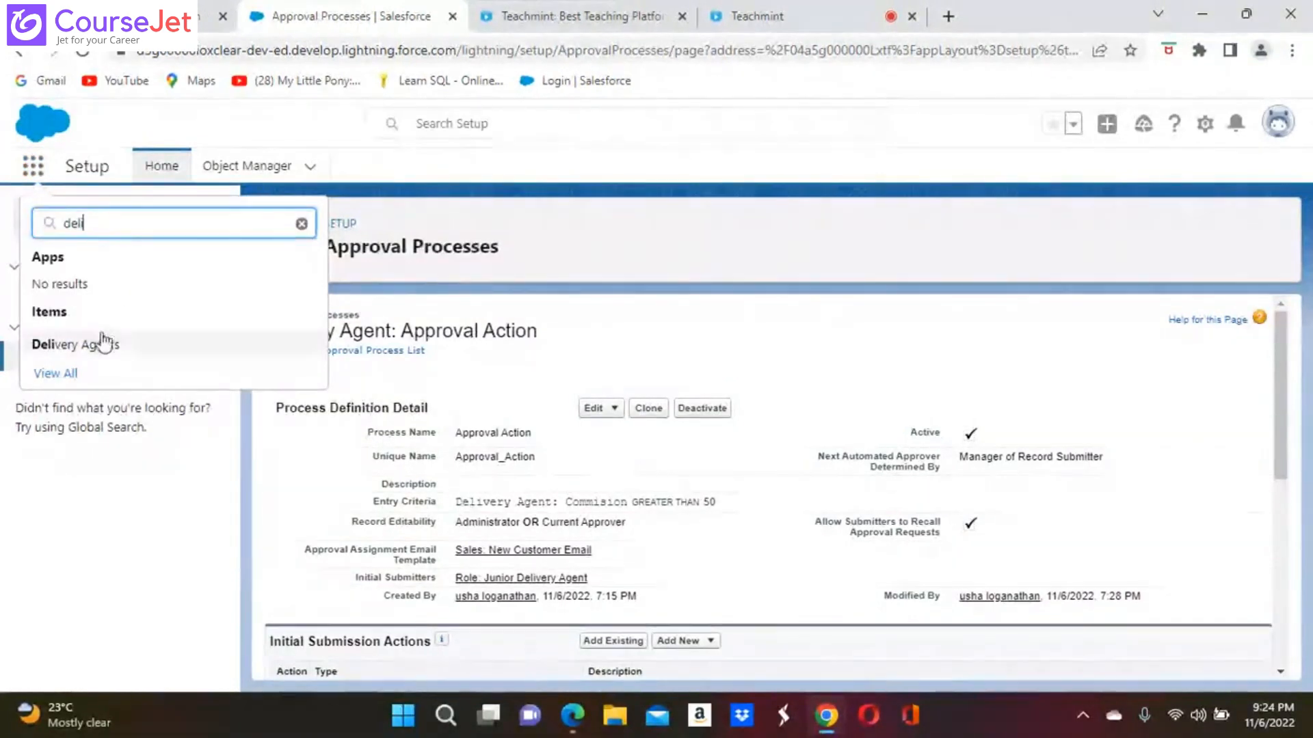
left_click(104, 344)
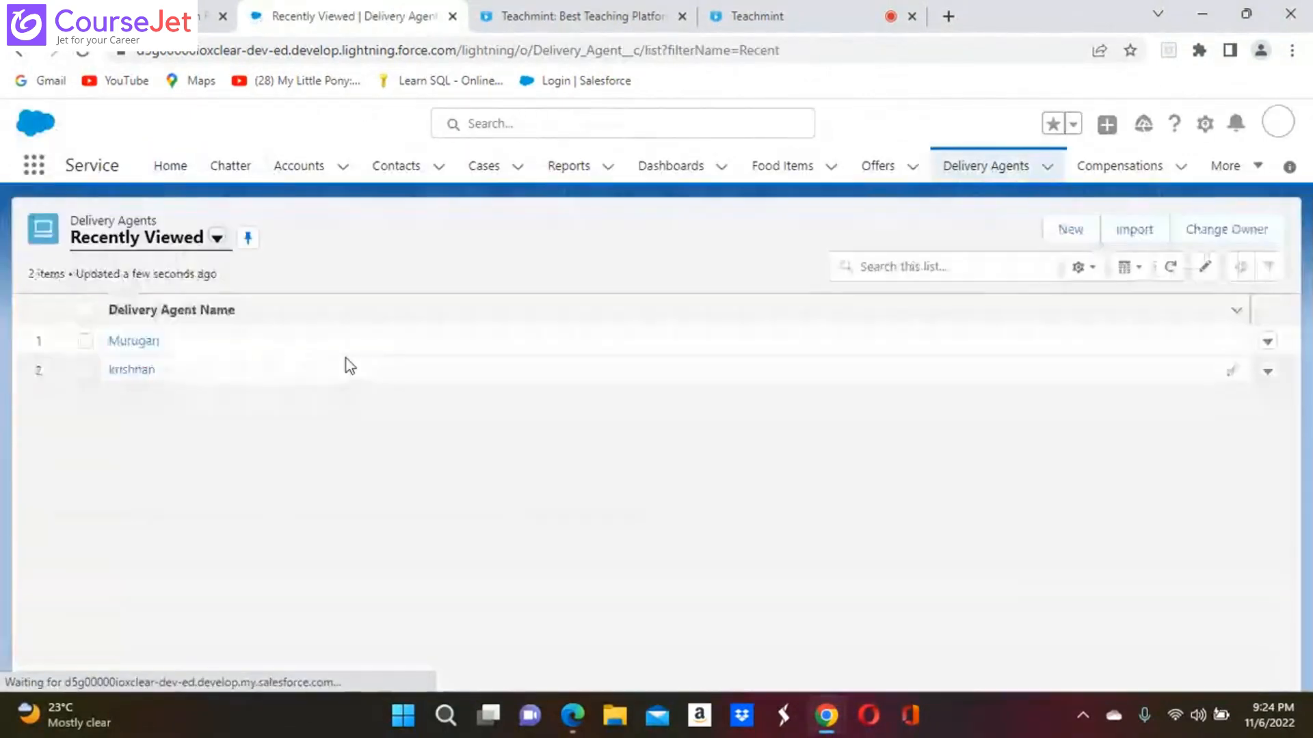
left_click(141, 343)
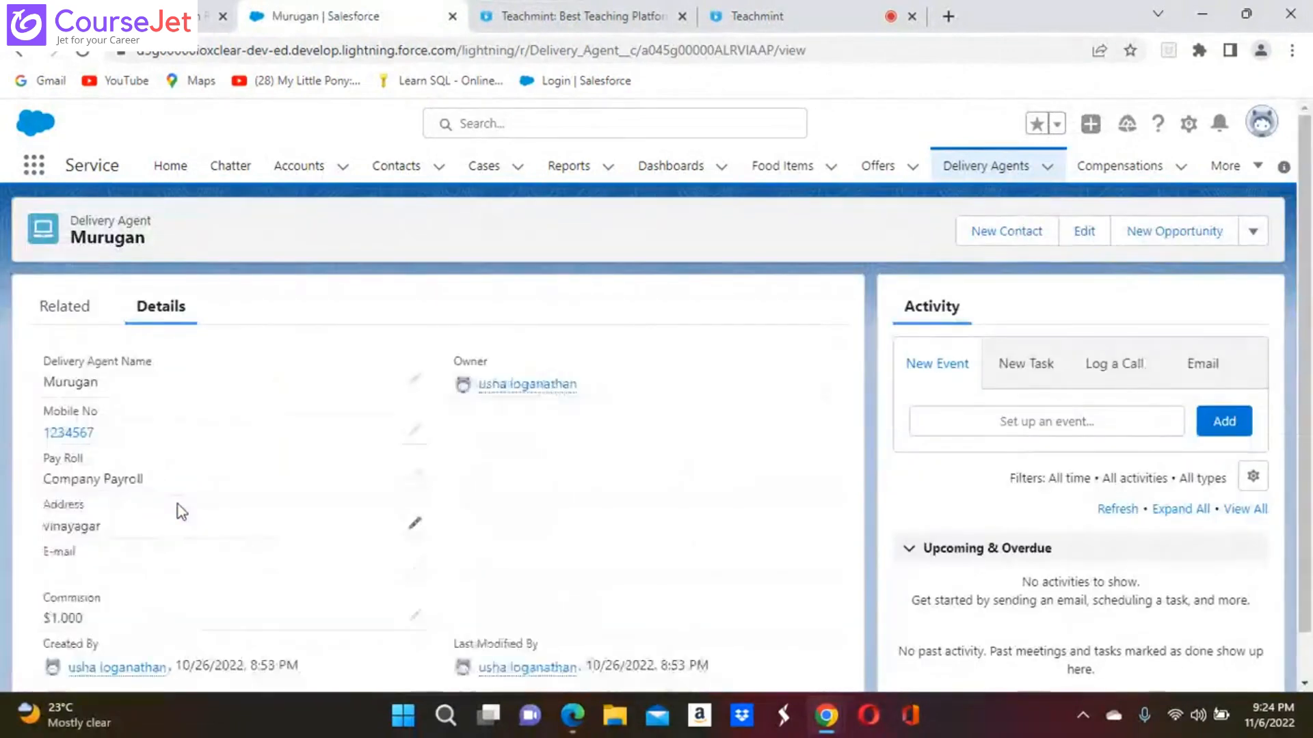
Set the delivery agent's Commision to 2000 and save the record
left_click(414, 619)
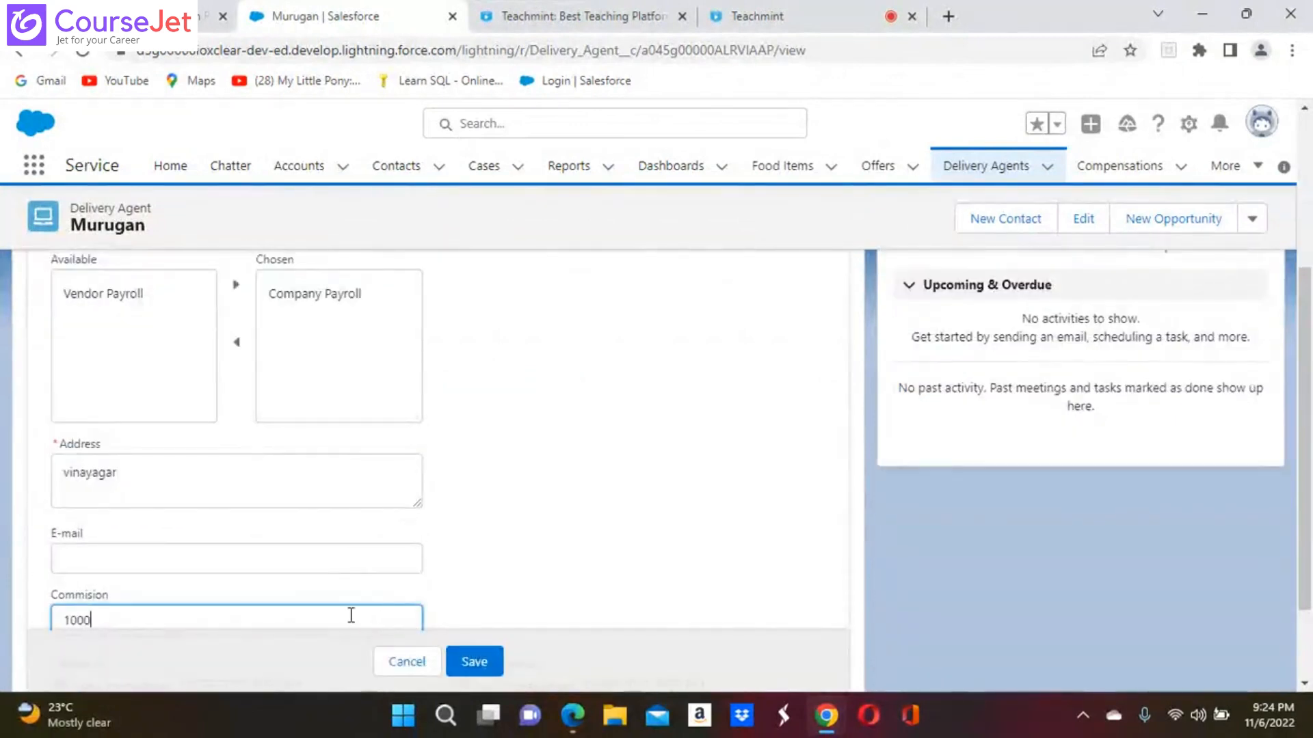
scroll(351, 616, "down", 2)
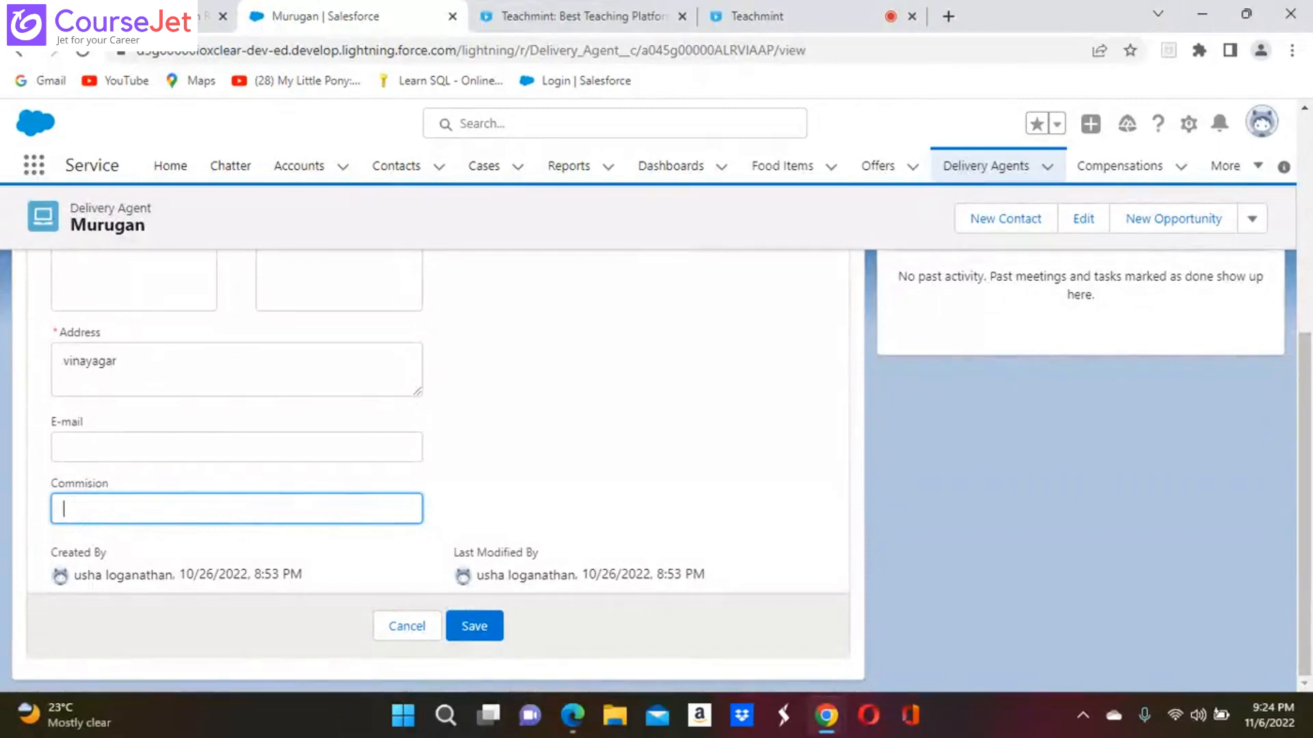
type("2000")
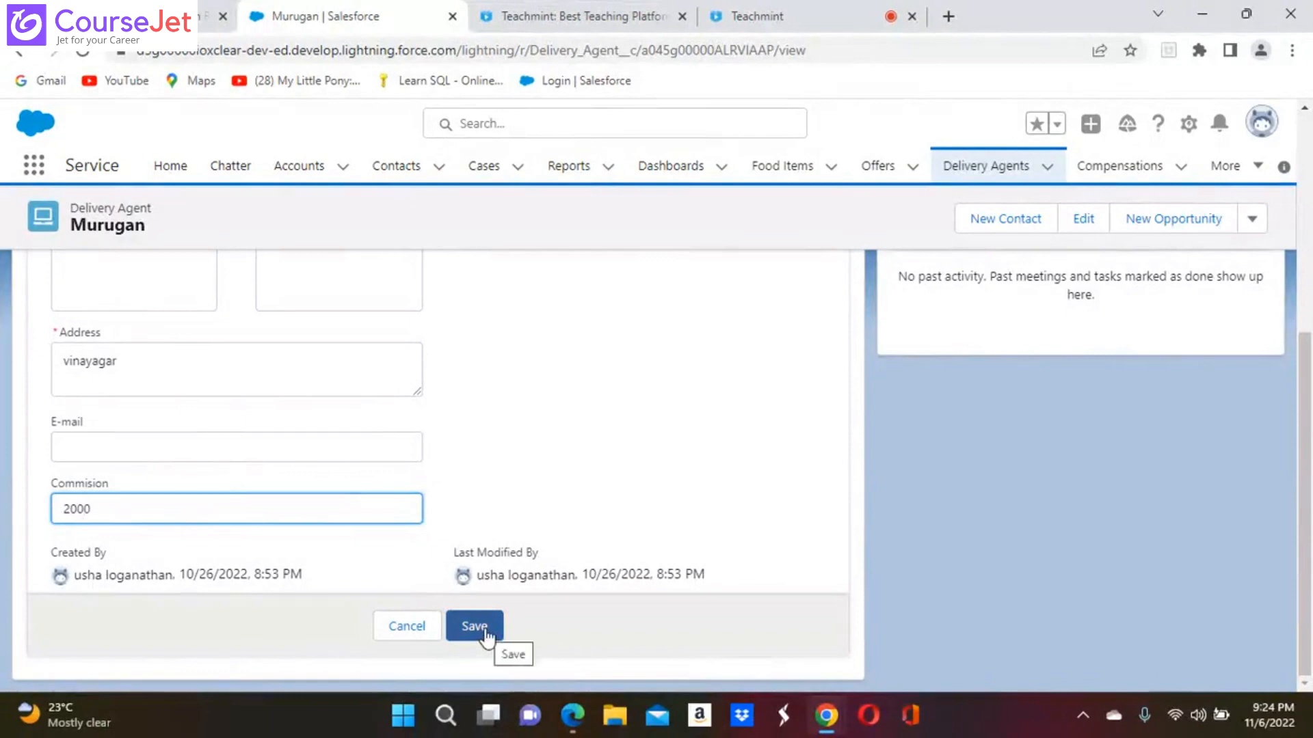
left_click(1252, 220)
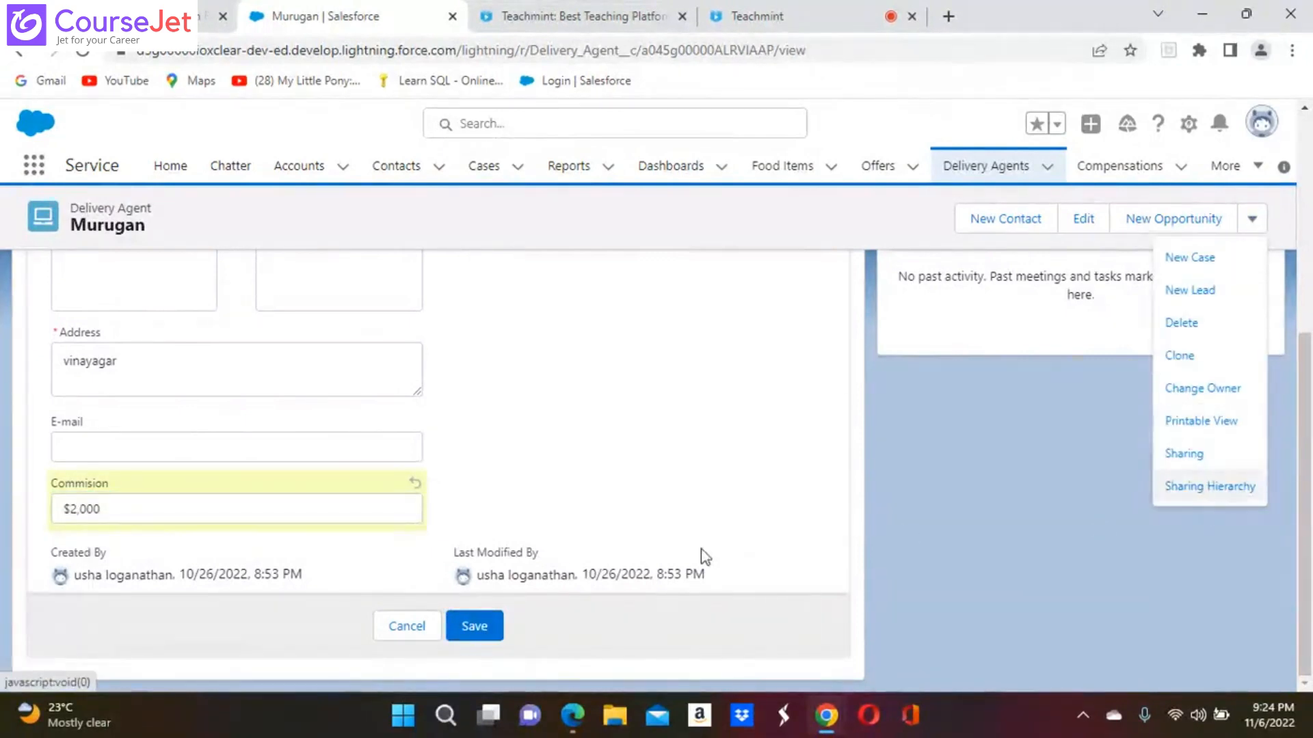
left_click(484, 632)
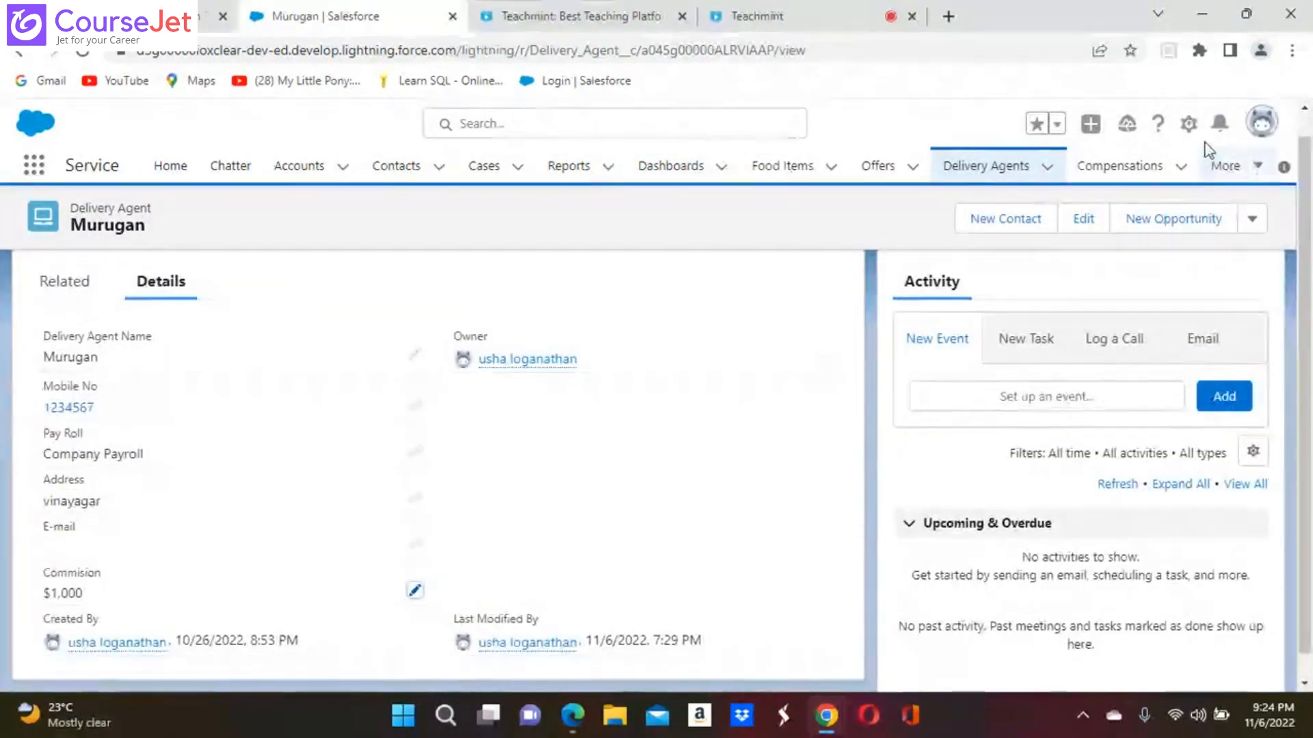
left_click(1189, 125)
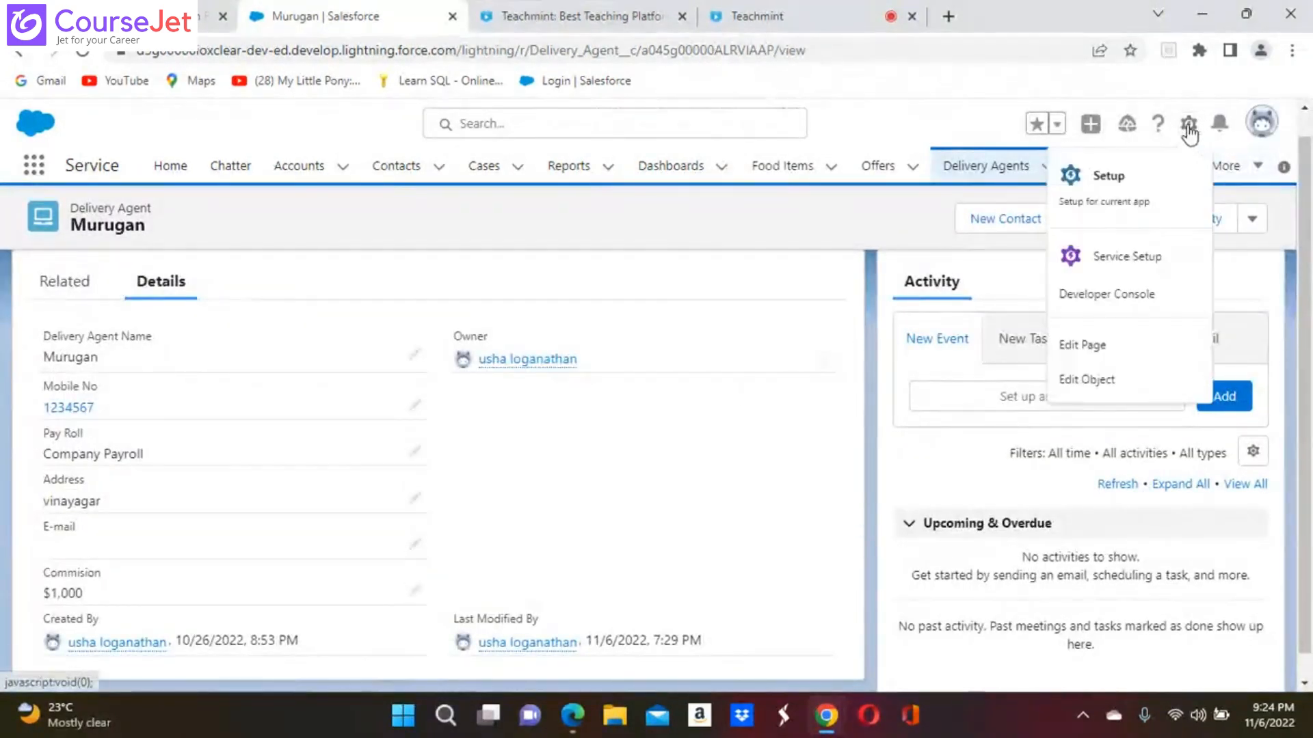
left_click(1087, 348)
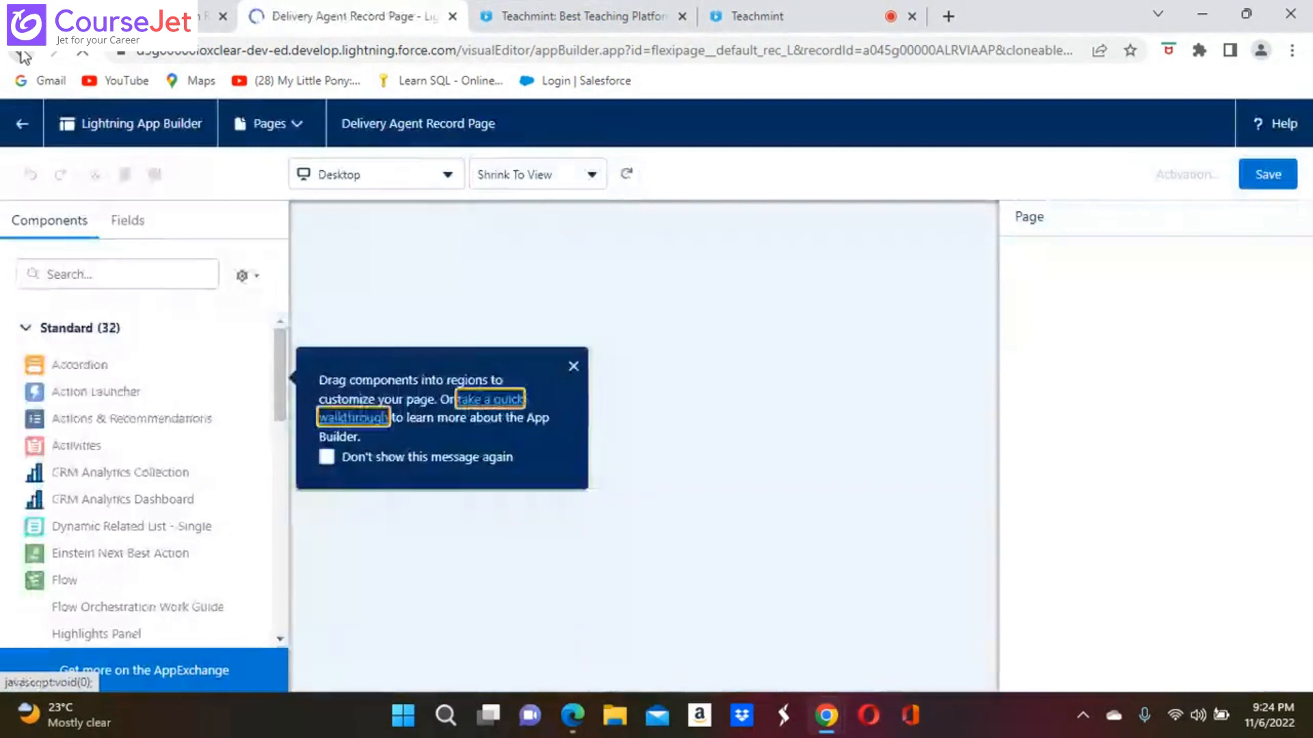
left_click(22, 52)
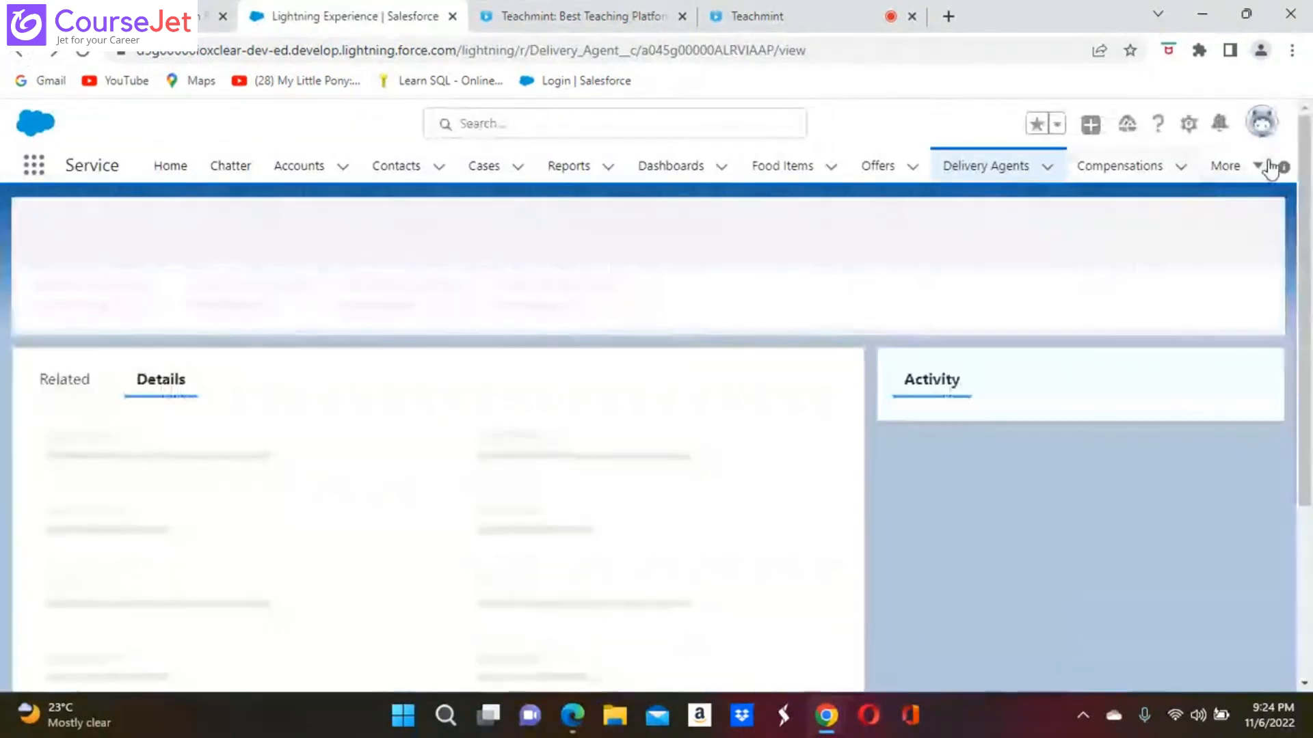
left_click(1261, 167)
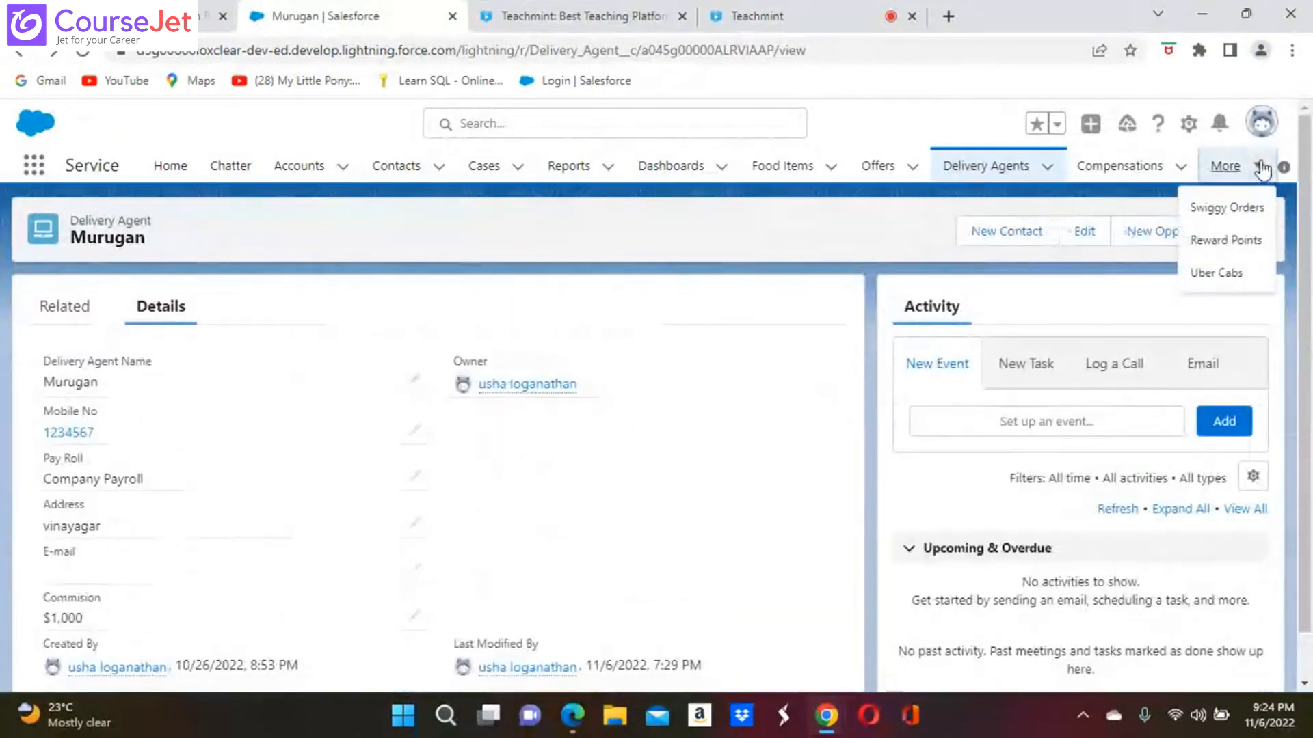
left_click(704, 445)
left_click(1254, 234)
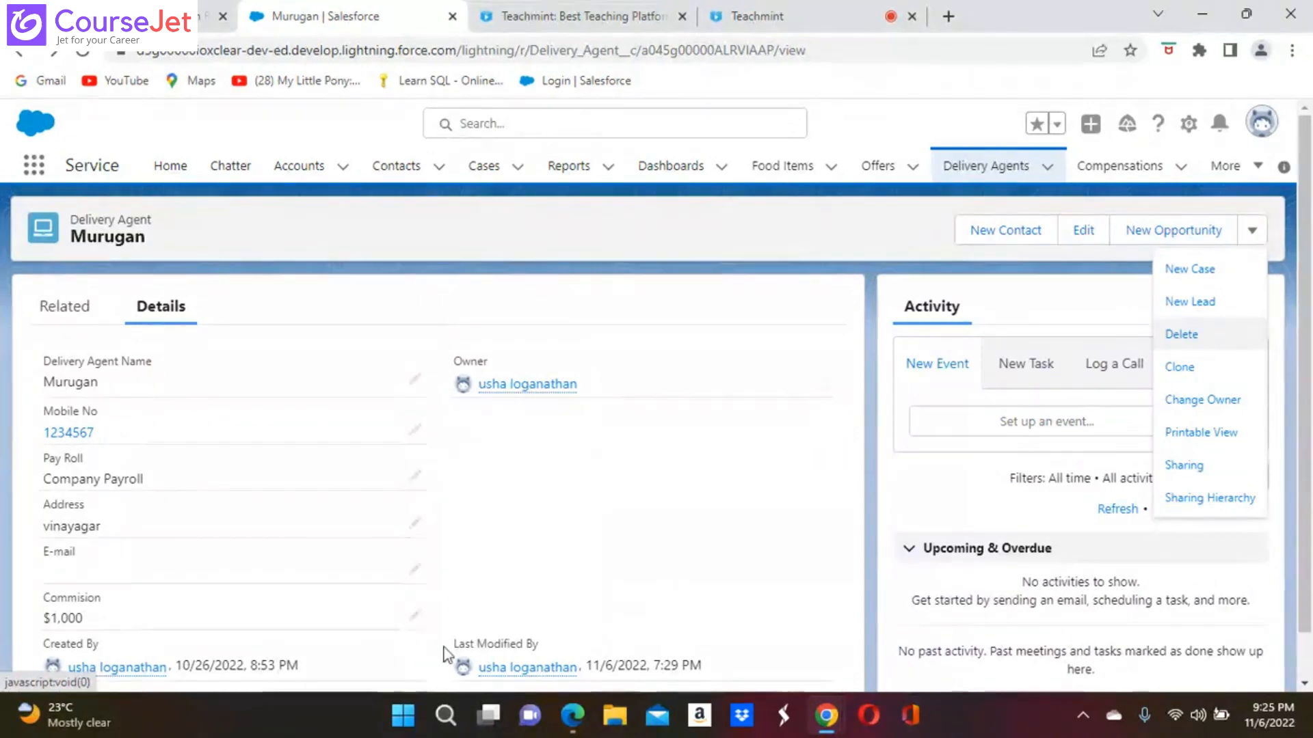
left_click(573, 715)
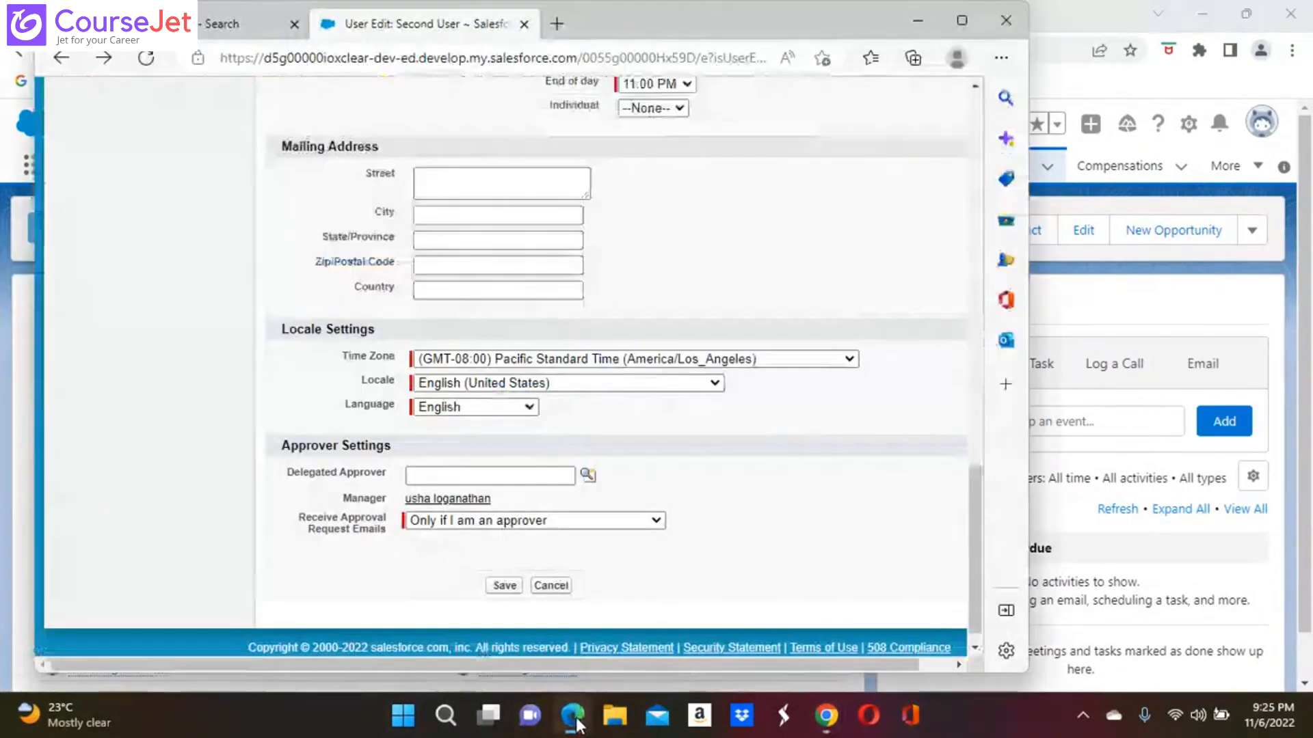
left_click(917, 21)
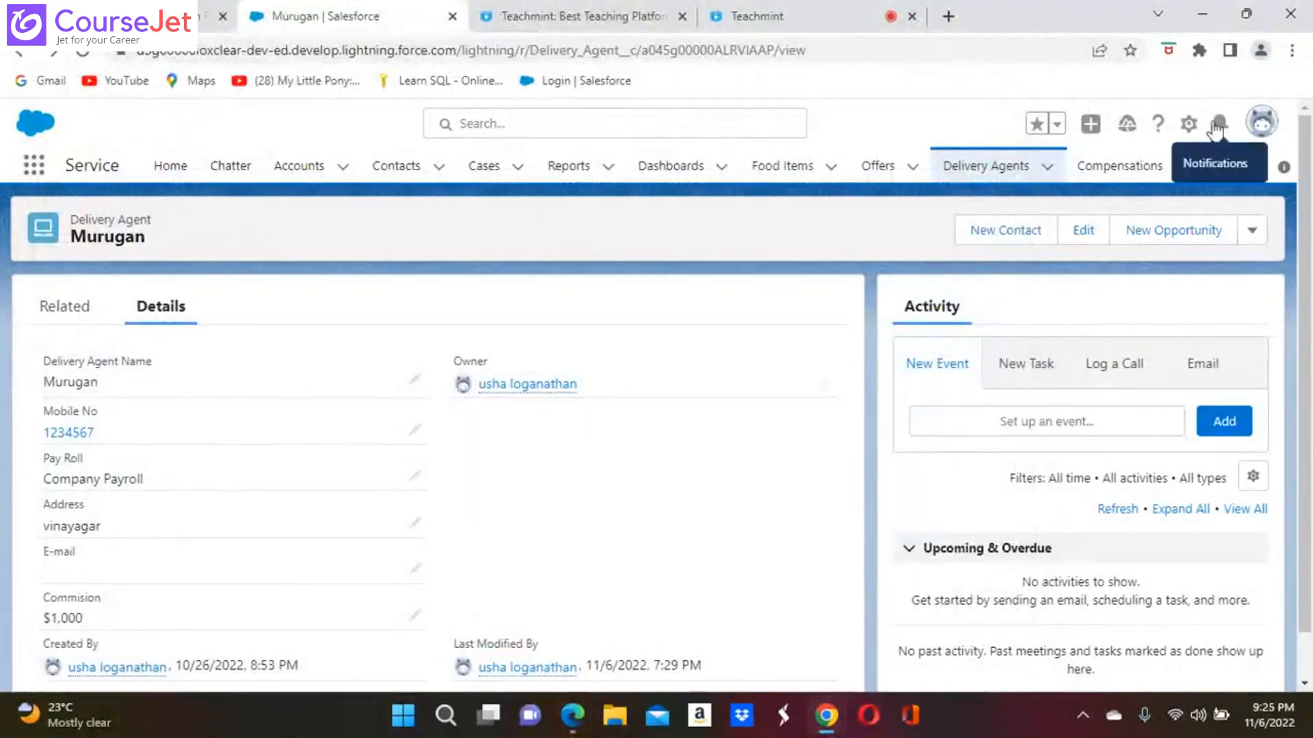
Switch from Lightning Experience to Salesforce Classic
left_click(1188, 124)
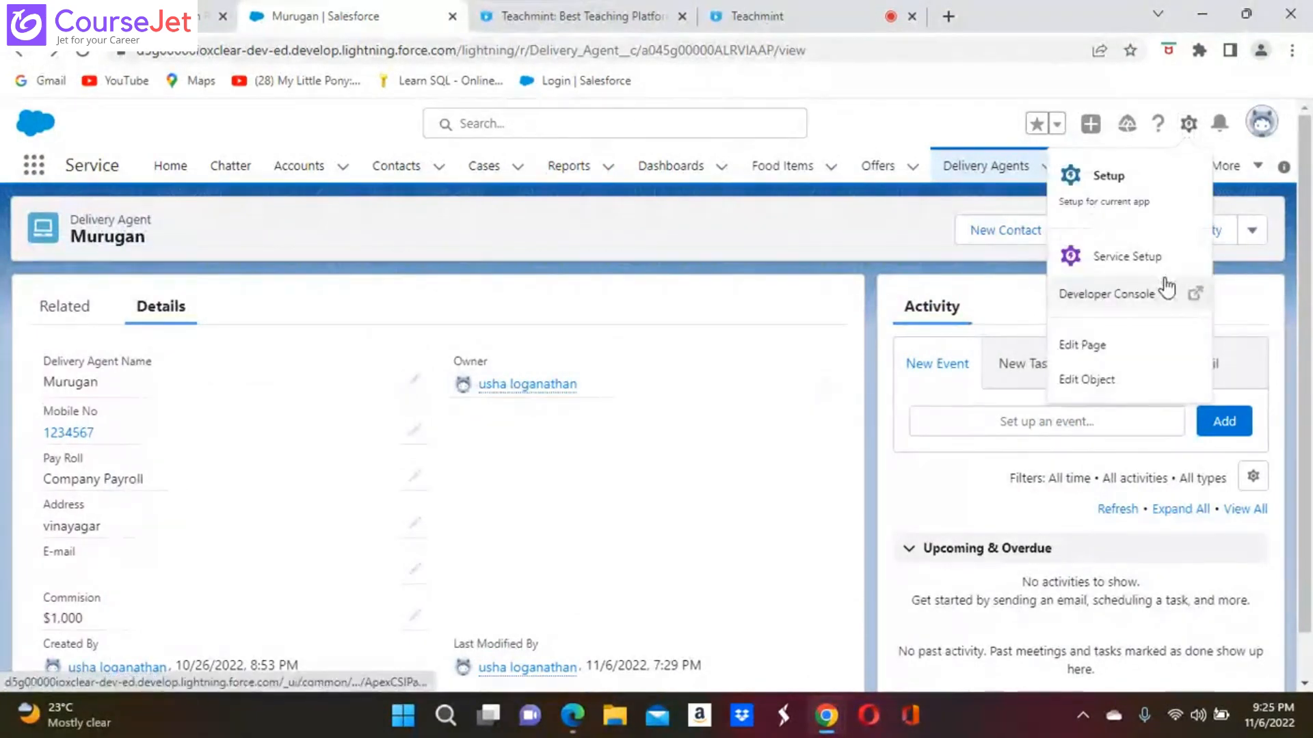
left_click(698, 484)
left_click(1270, 123)
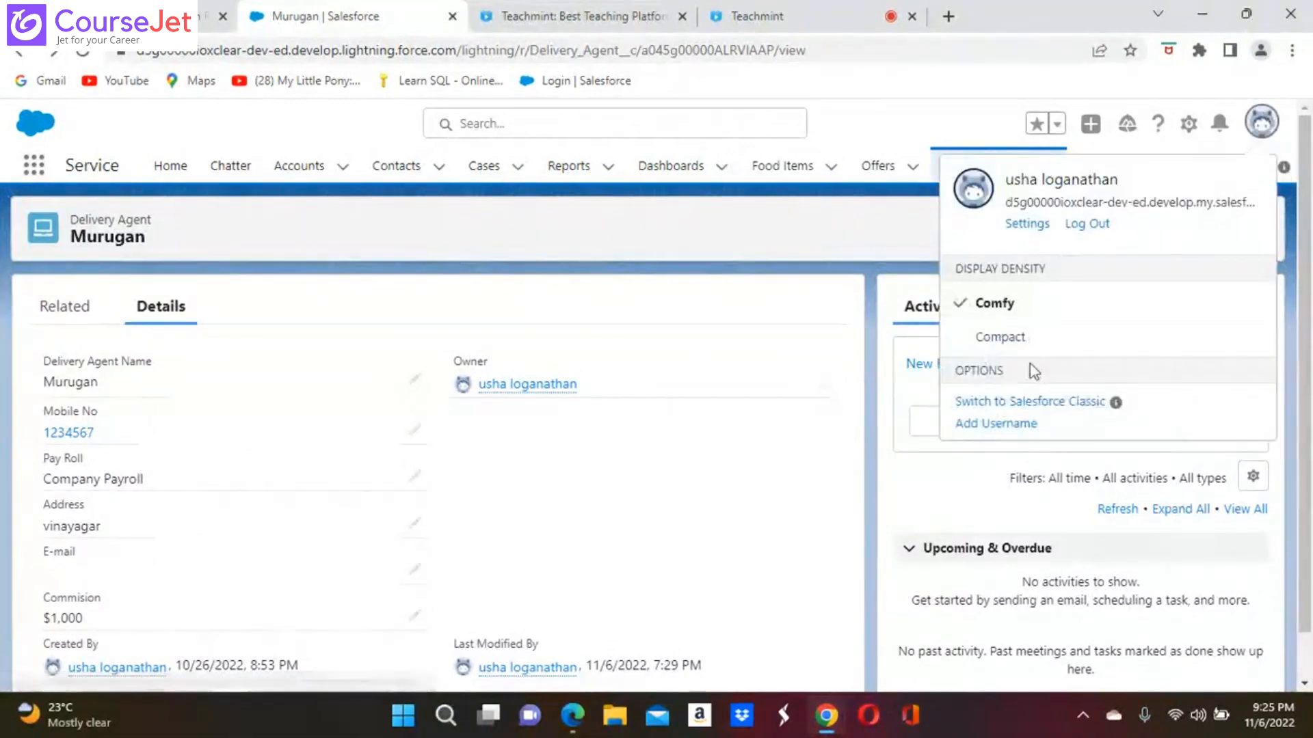
left_click(1066, 407)
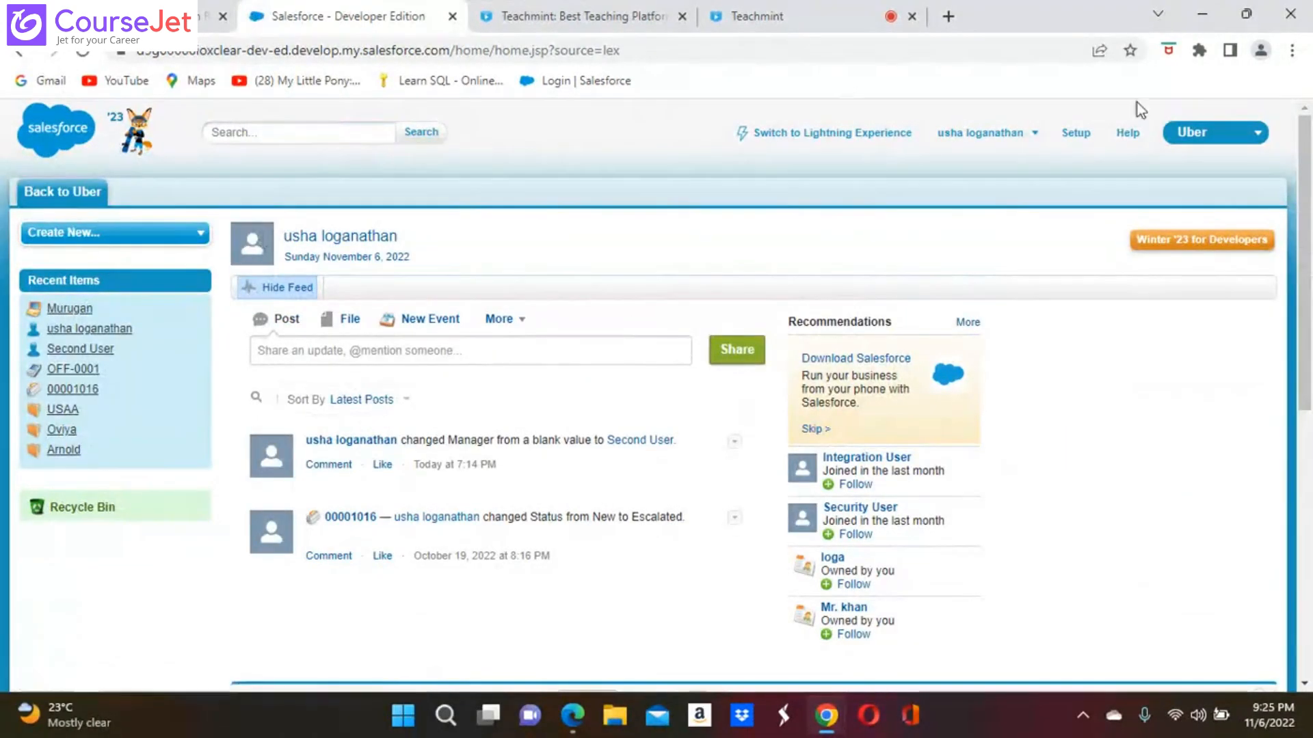
Open Setup and look through its home page sections, recent items and the list of available apps
left_click(1074, 137)
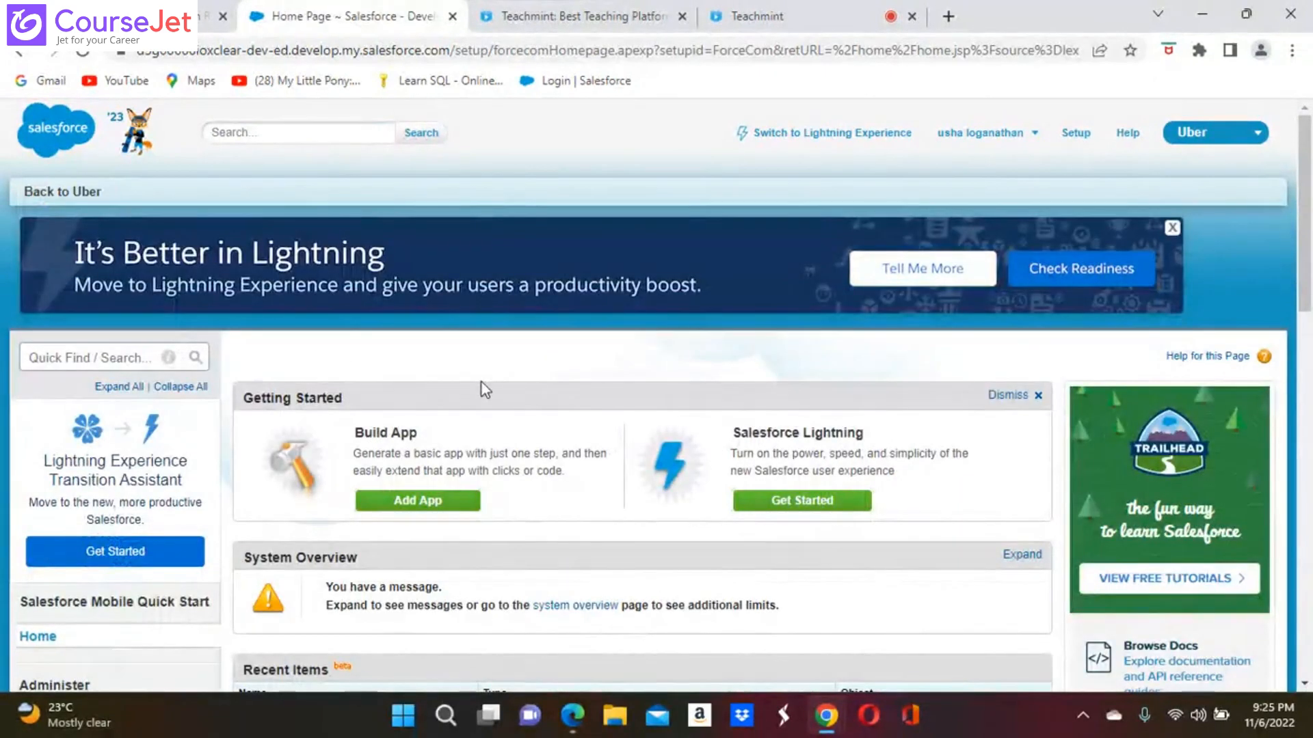
scroll(508, 506, "down", 3)
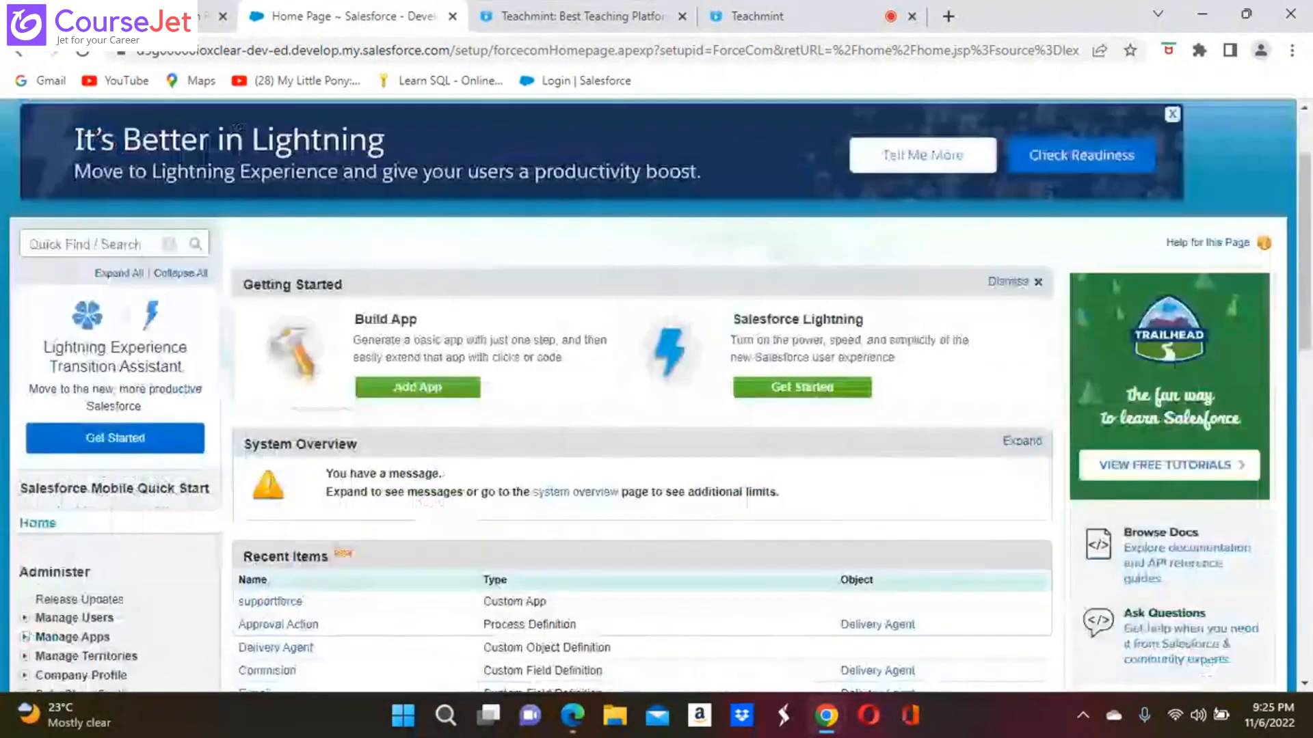
scroll(507, 506, "up", 2)
scroll(657, 394, "up", 1)
scroll(656, 395, "down", 4)
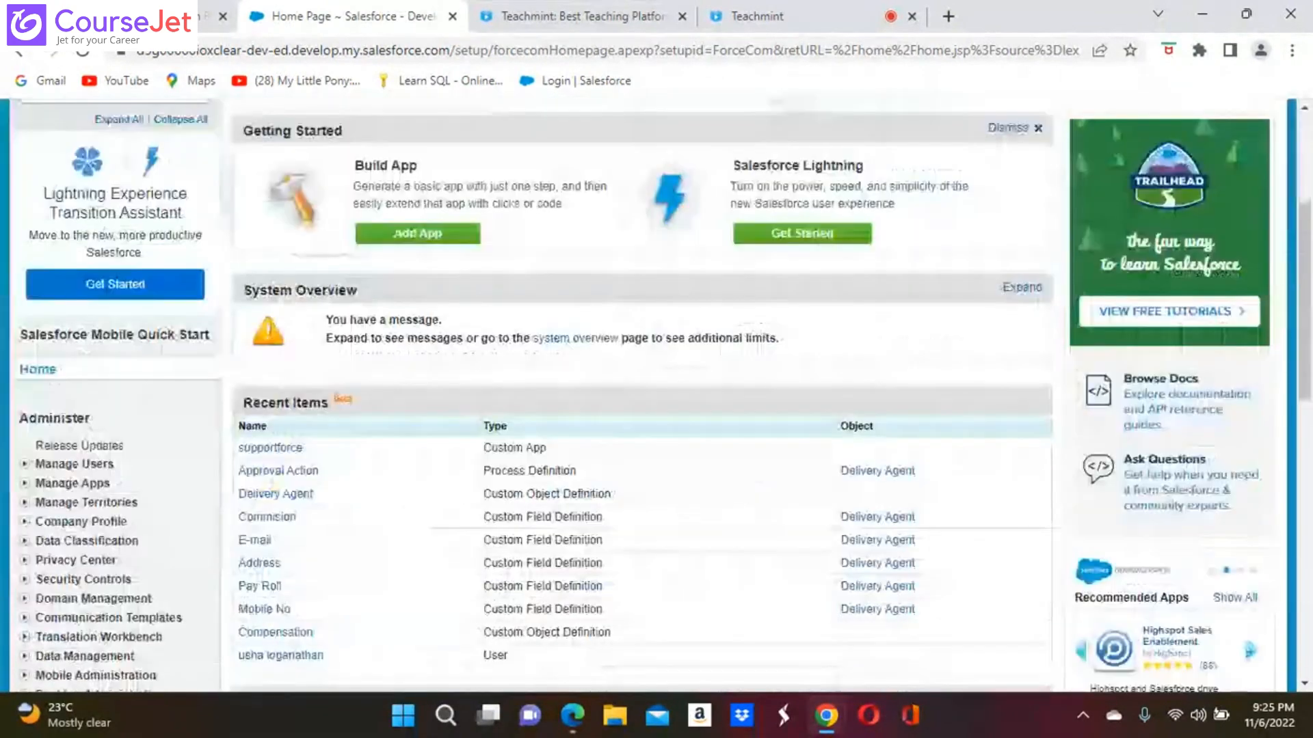
scroll(656, 395, "down", 3)
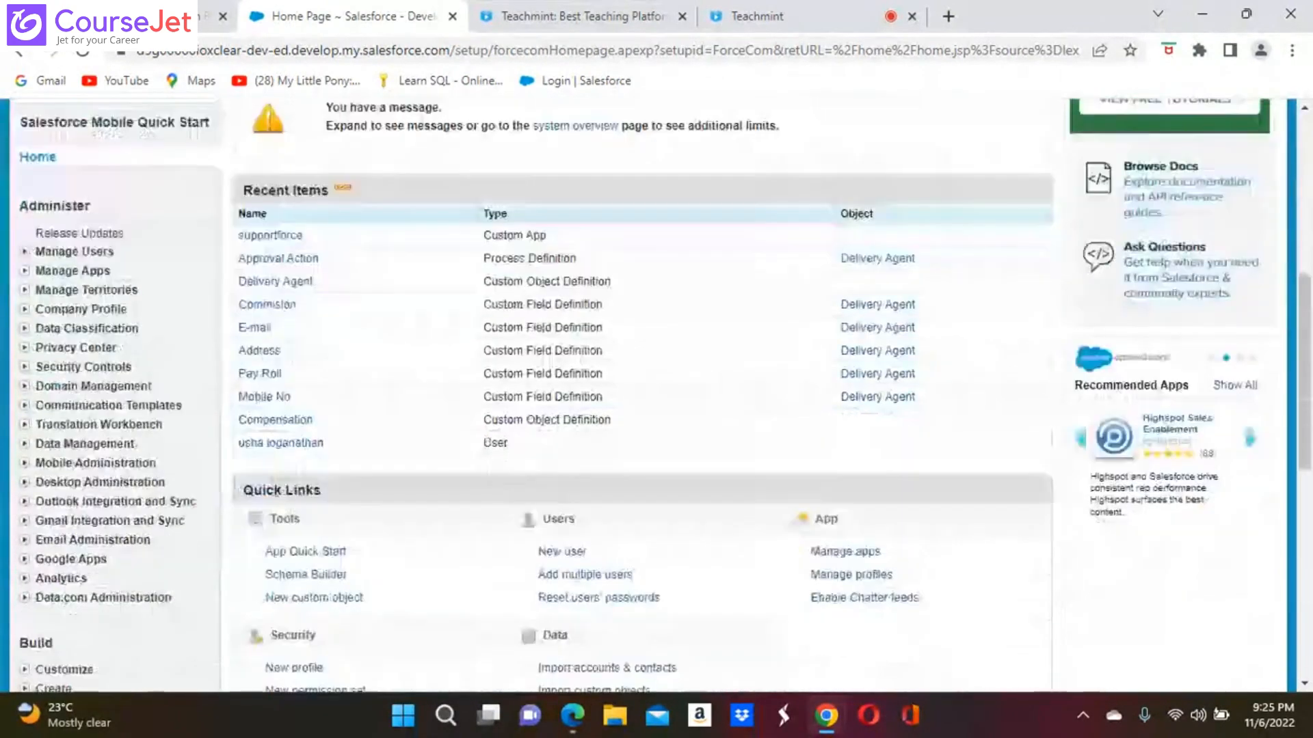
scroll(657, 395, "up", 2)
scroll(656, 394, "down", 1)
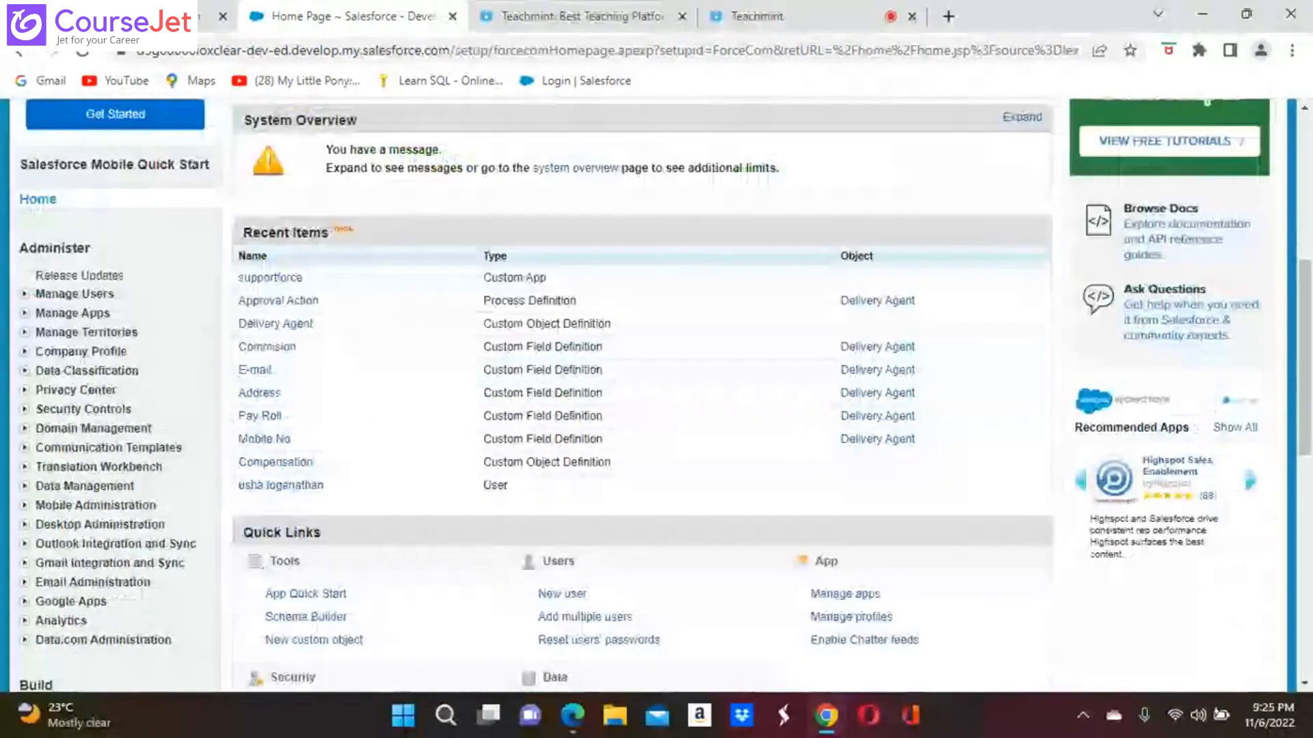
scroll(656, 395, "up", 4)
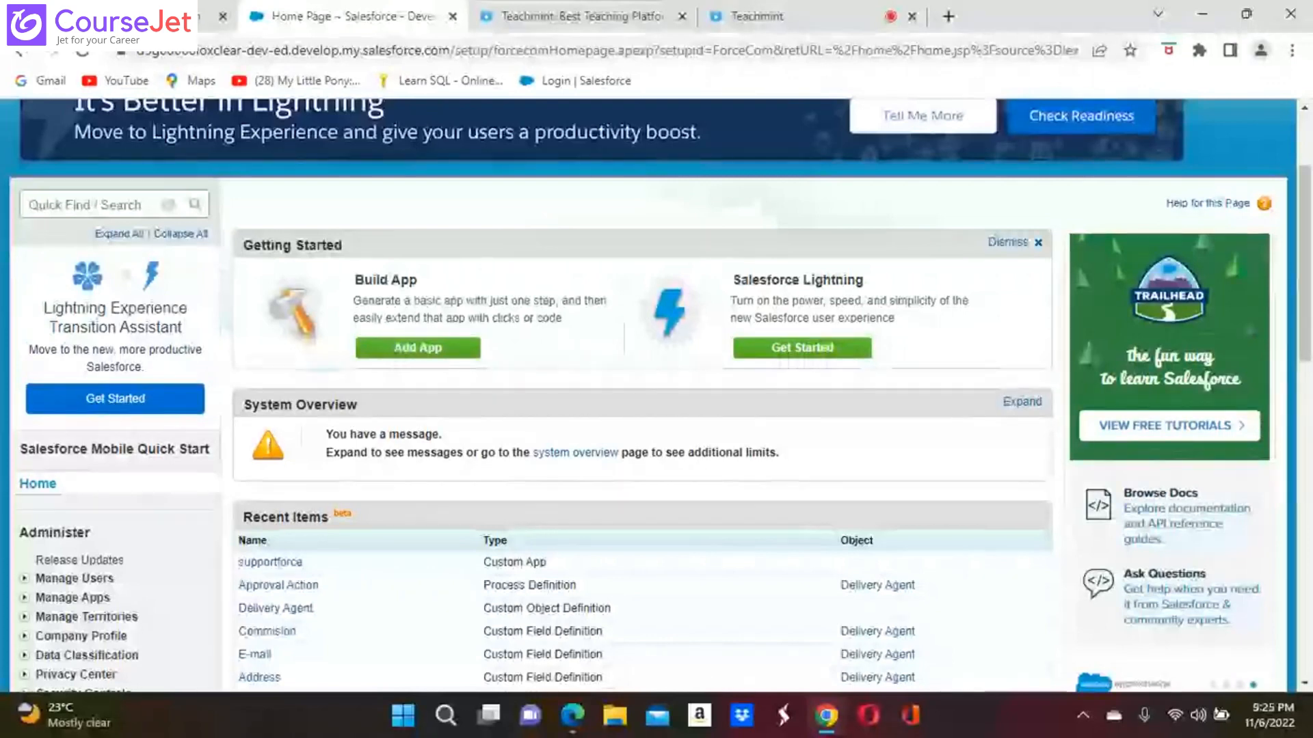
scroll(269, 138, "up", 2)
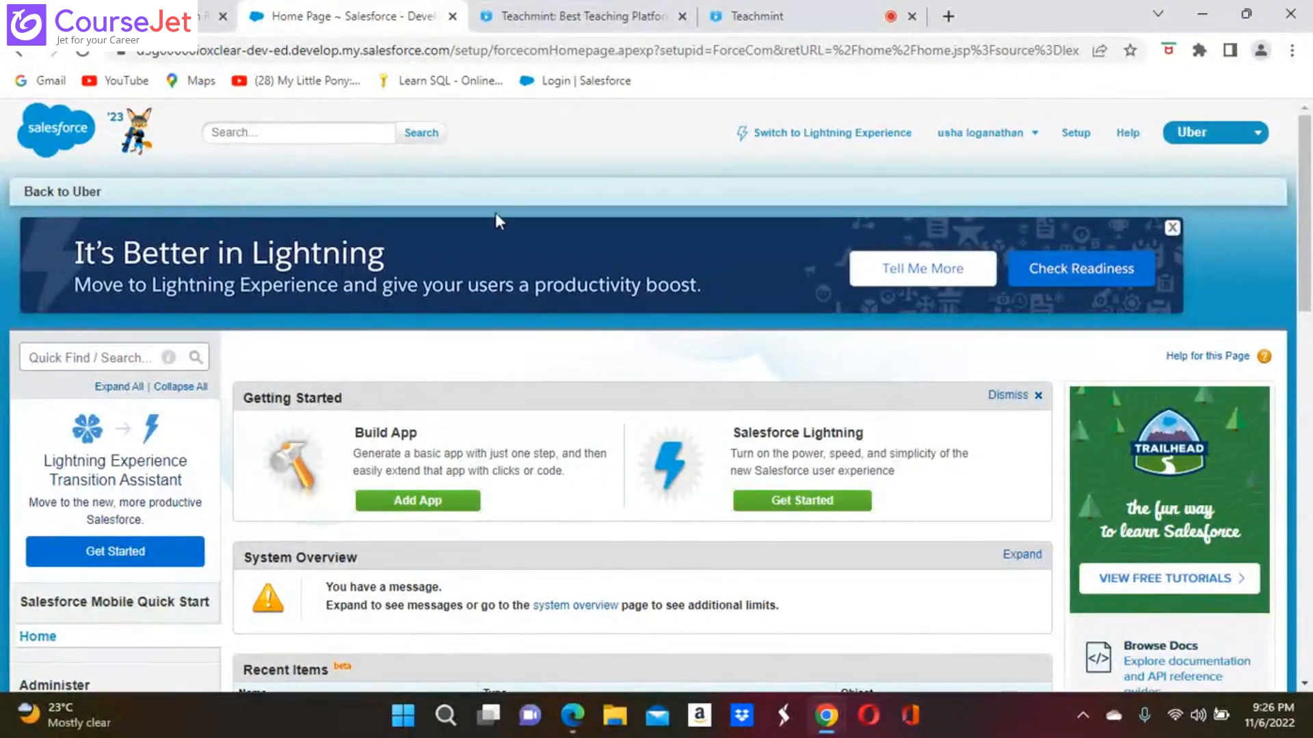
left_click(1257, 144)
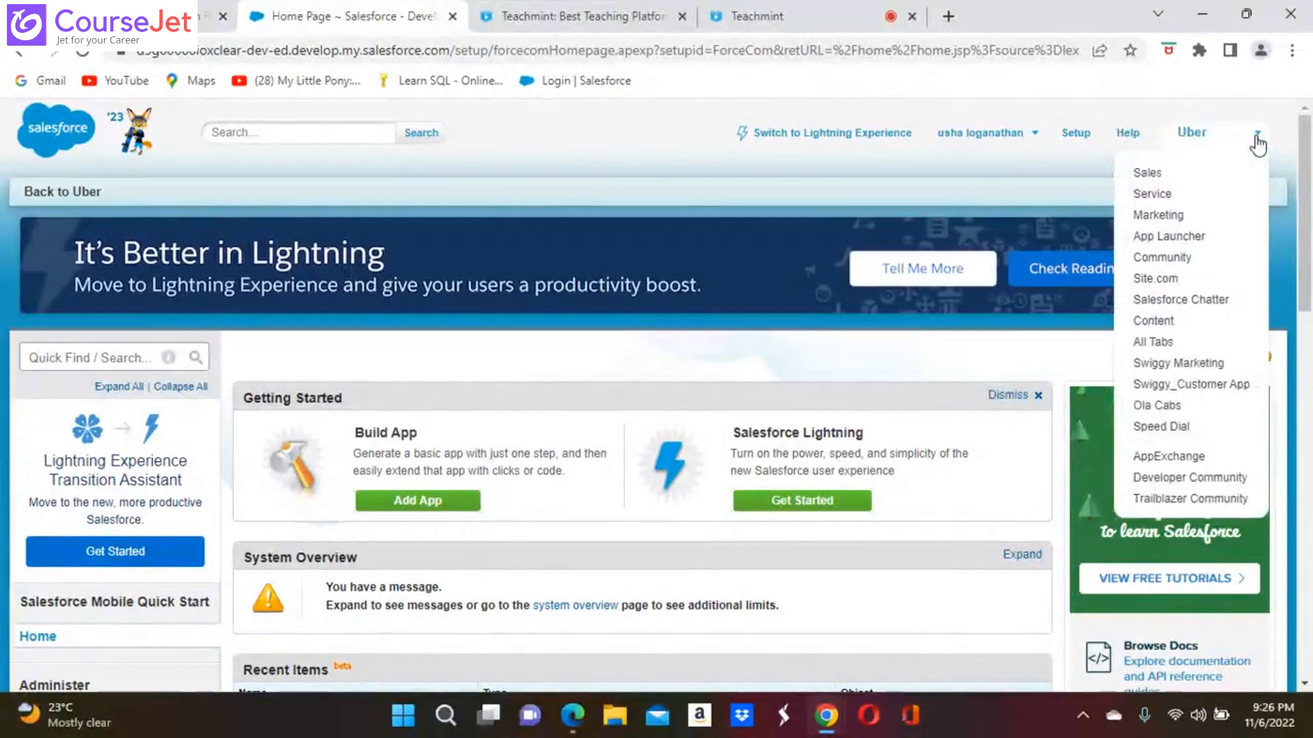
Switch to the Teachmint class, turn the microphone off and on again, and return to the Salesforce setup page
left_click(793, 19)
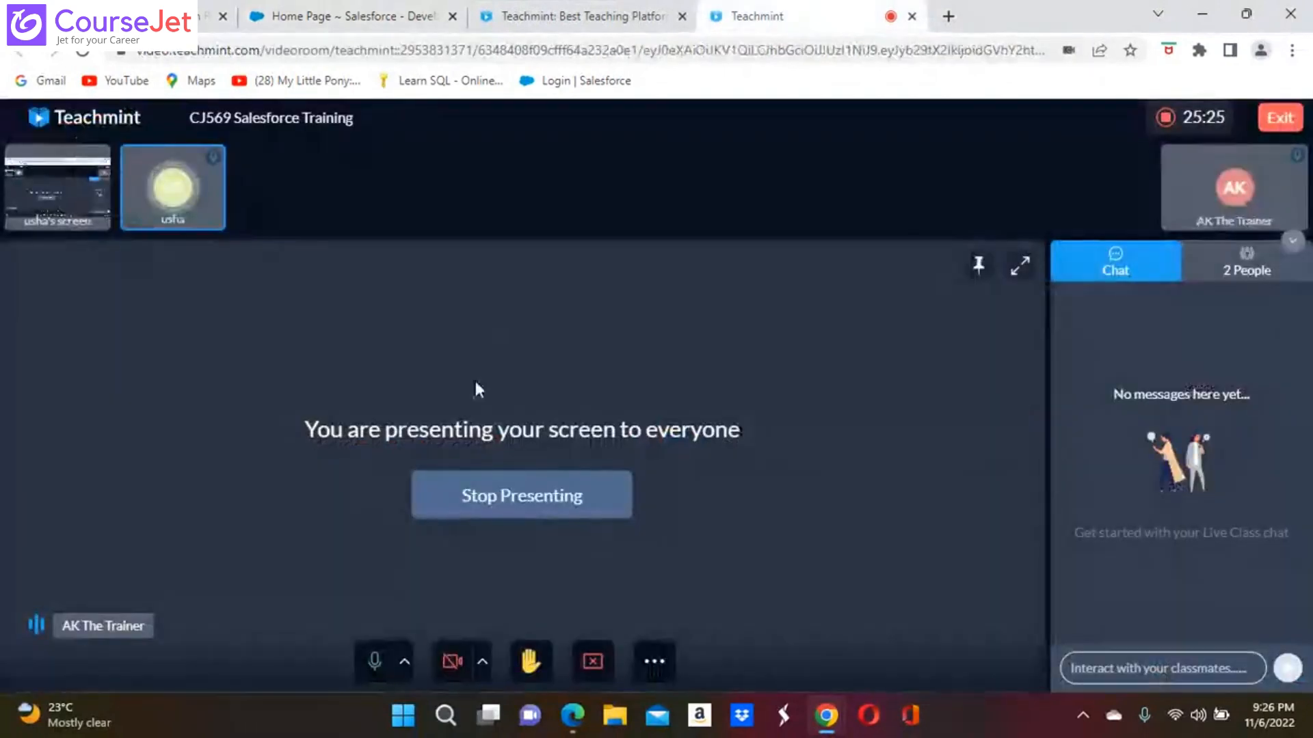
left_click(376, 661)
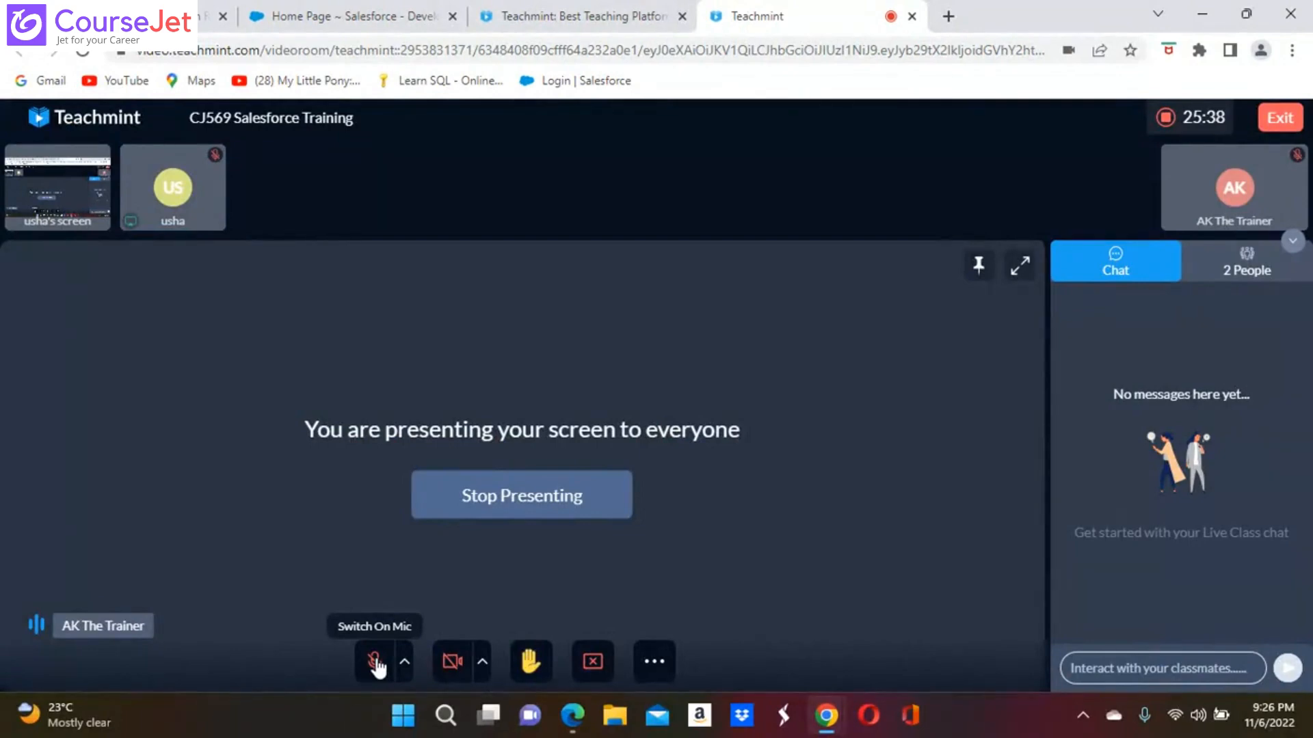
left_click(375, 662)
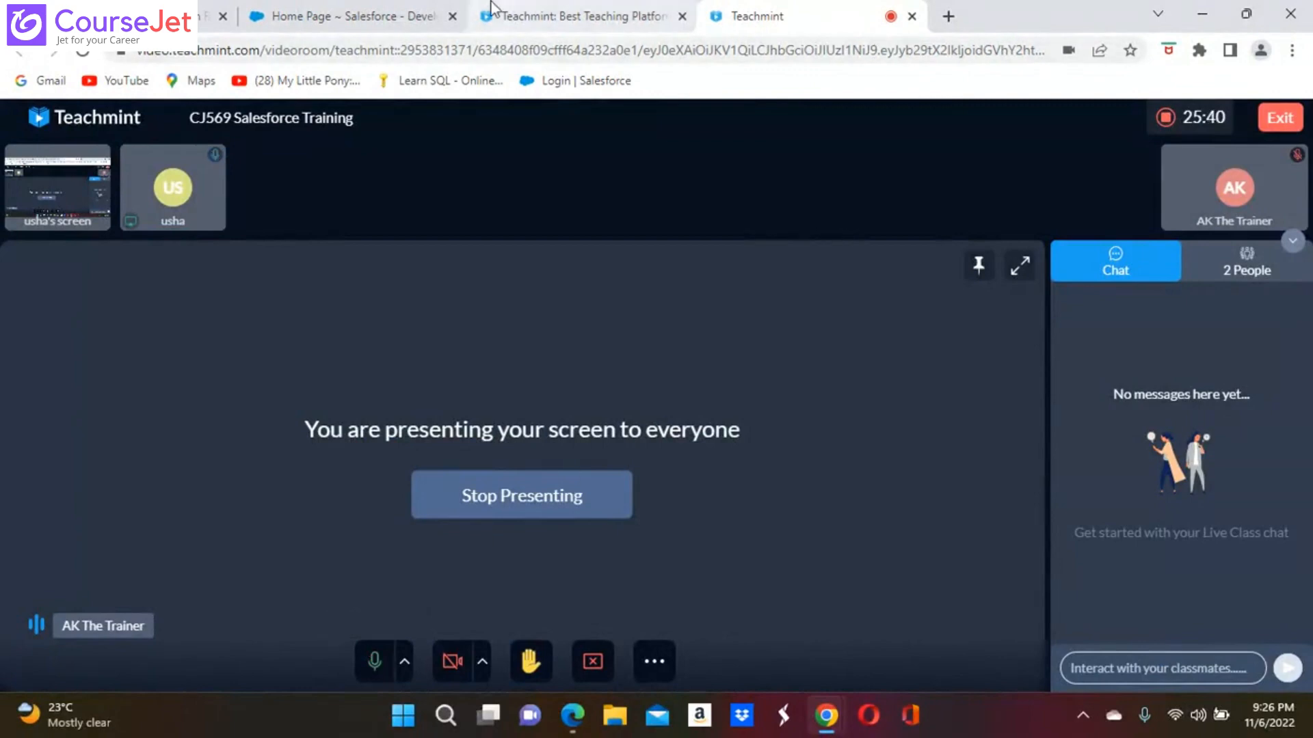
left_click(552, 20)
left_click(337, 15)
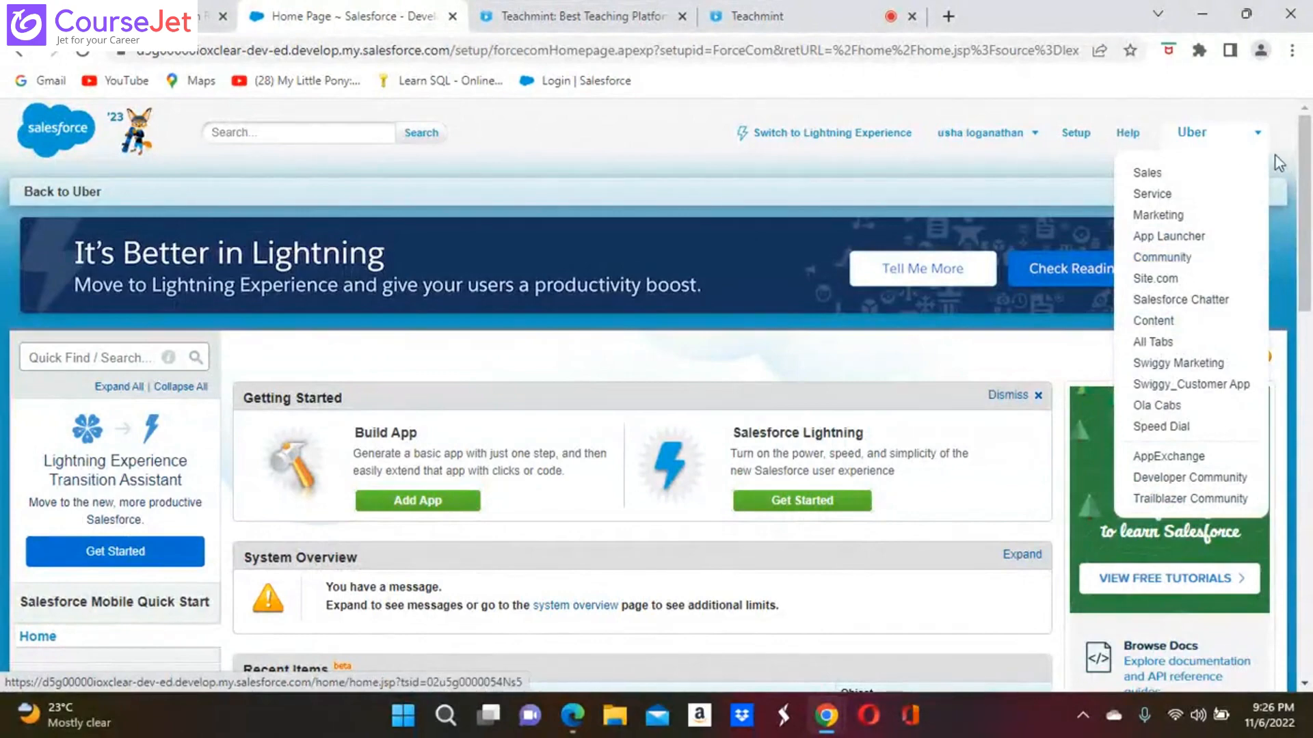
Change to the Sales app and open the most recent Delivery Agent record
left_click(1148, 175)
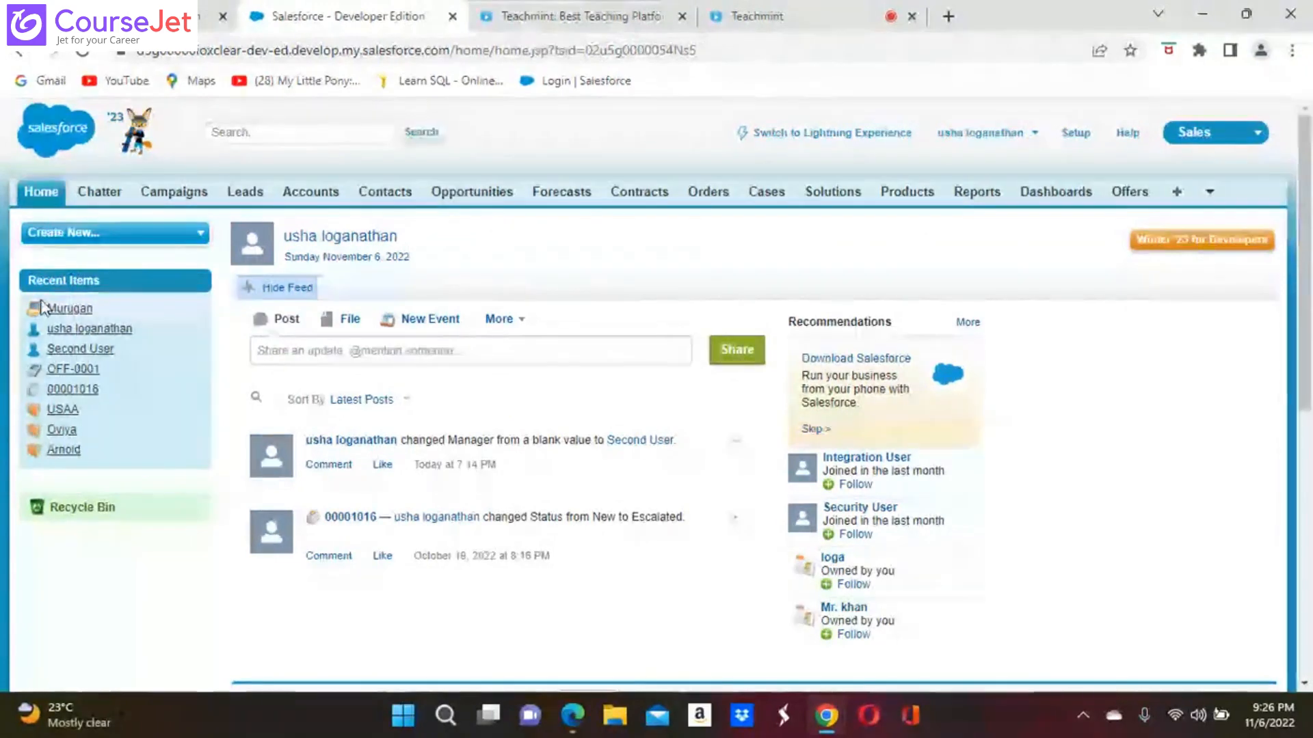
left_click(69, 311)
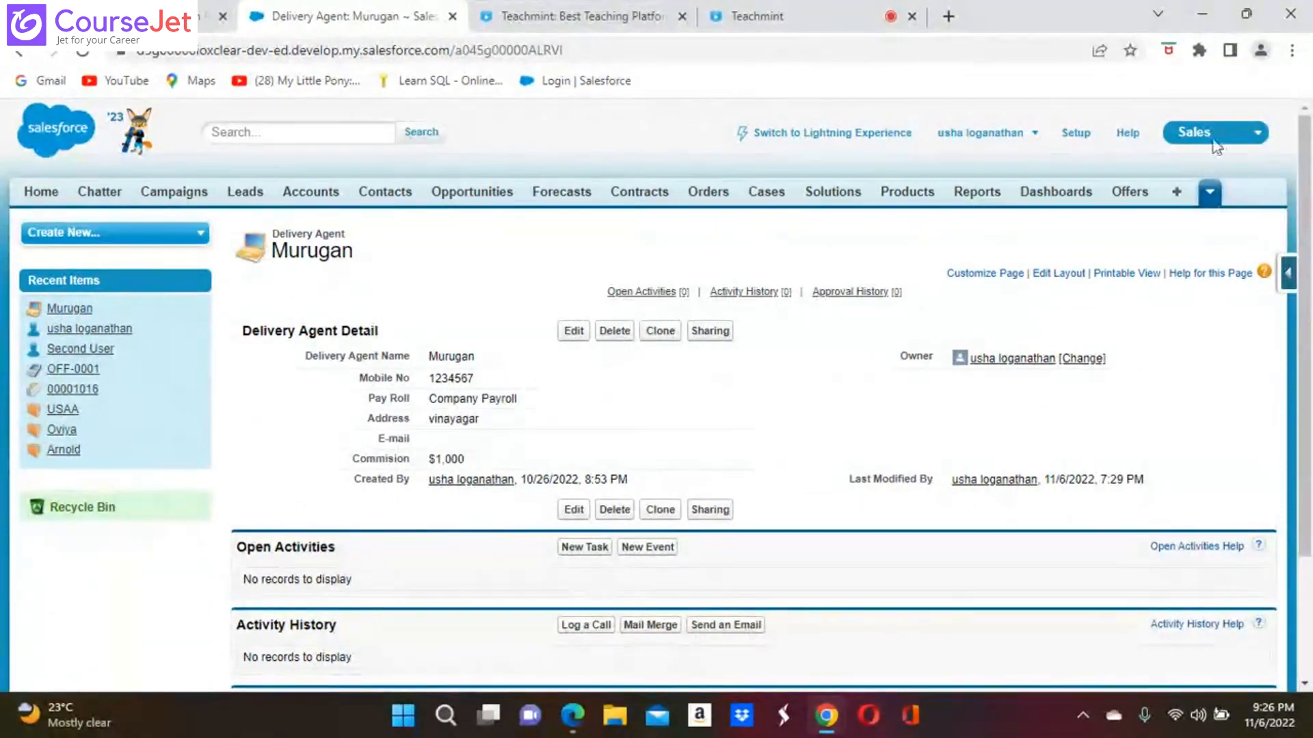
left_click(1210, 196)
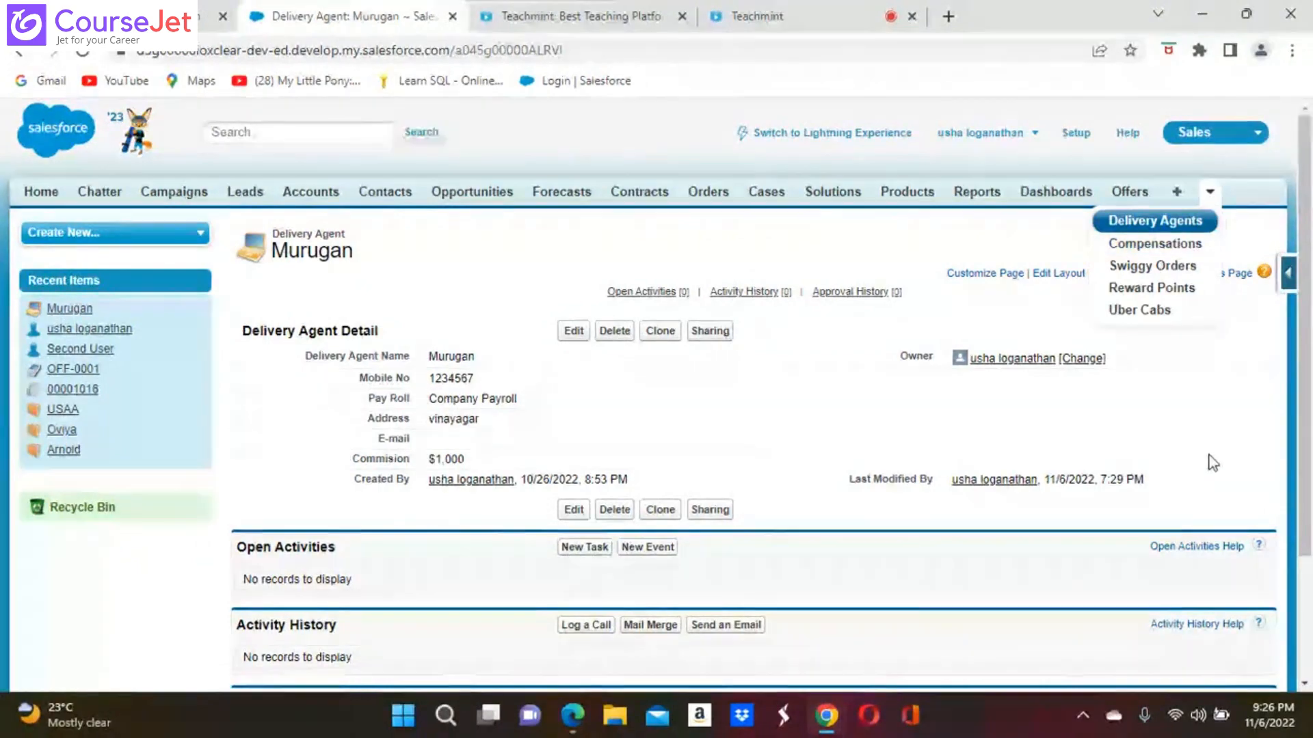
Submit the Delivery Agent record for approval, accept the confirmation, and review its Approval History
scroll(1207, 446, "down", 3)
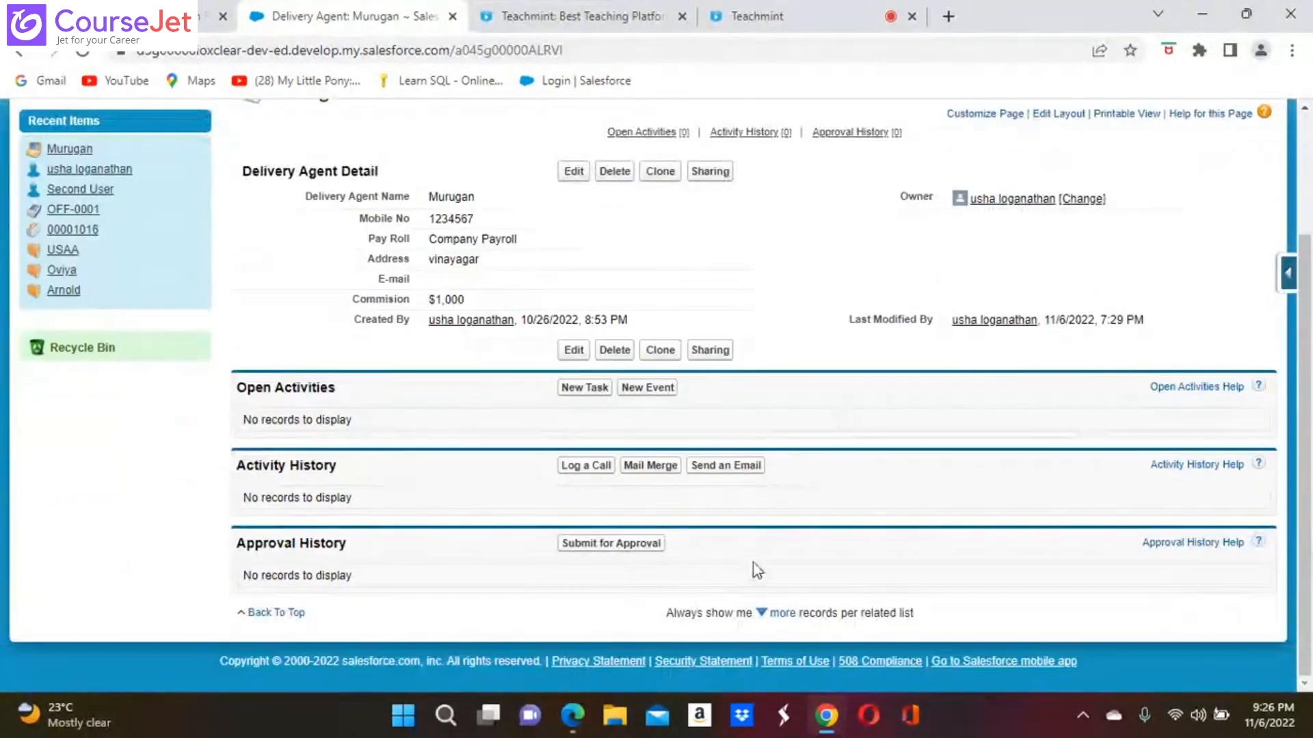
left_click(616, 543)
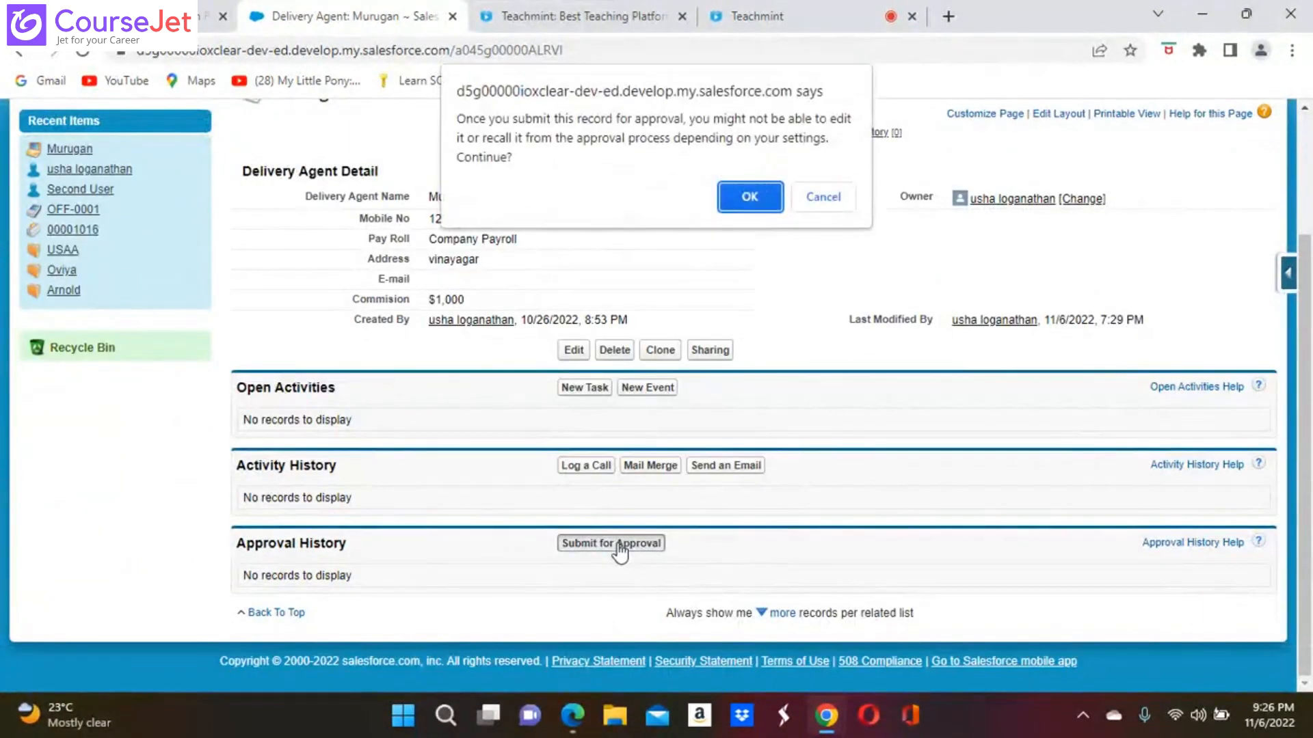
left_click(748, 195)
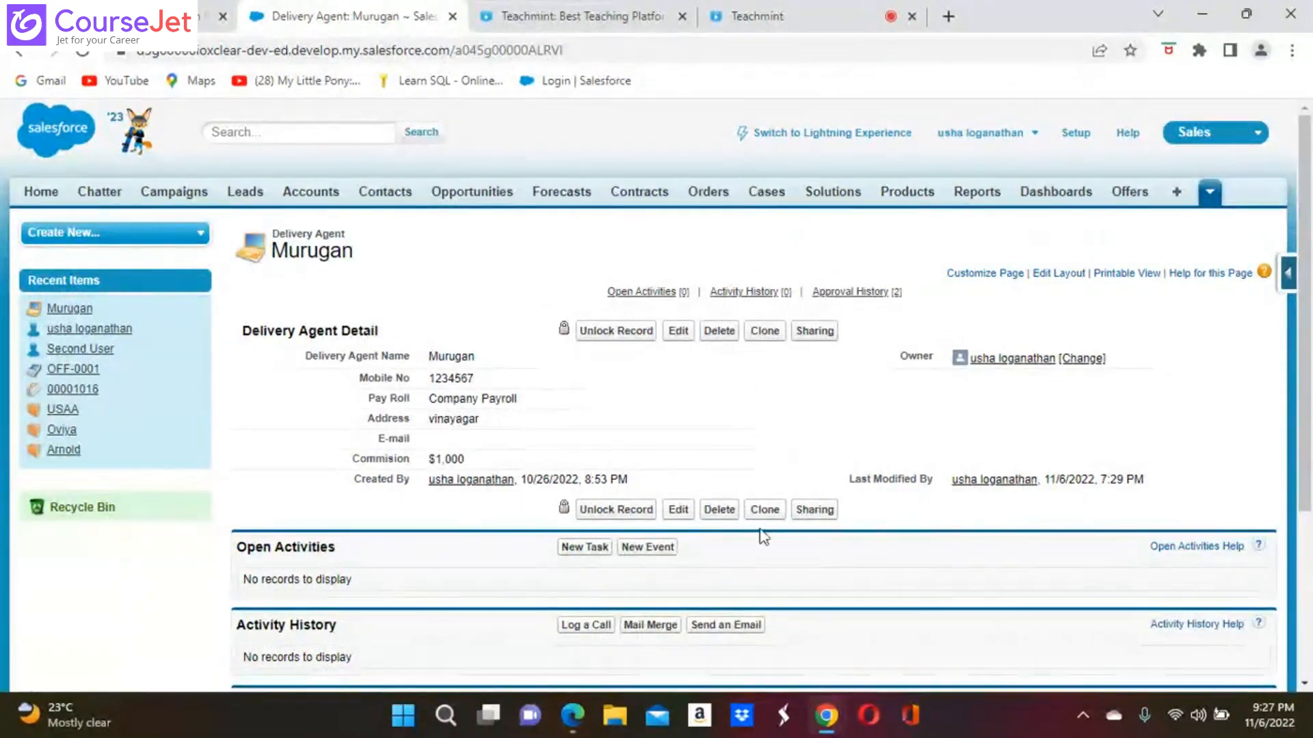
scroll(762, 536, "down", 3)
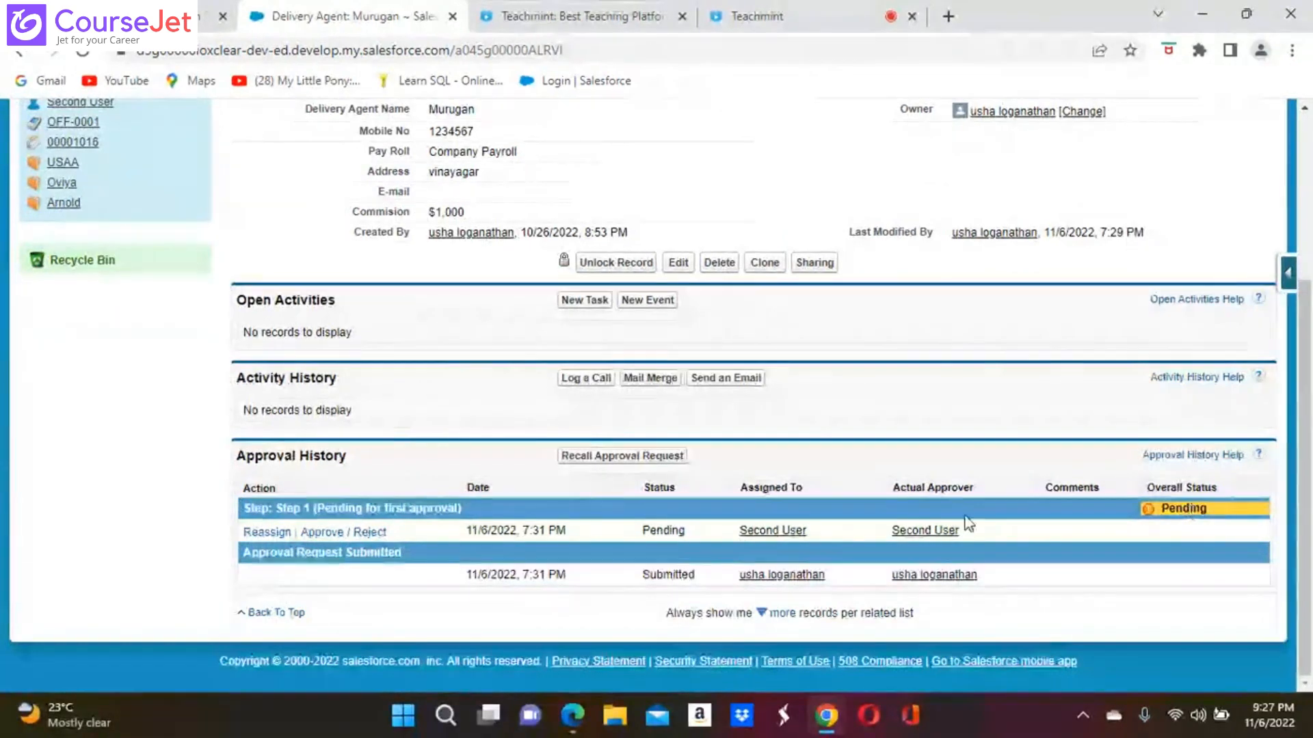
Switch to the second user's session in Edge, leave the user edit form for the user detail page, and maximize the window
left_click(574, 719)
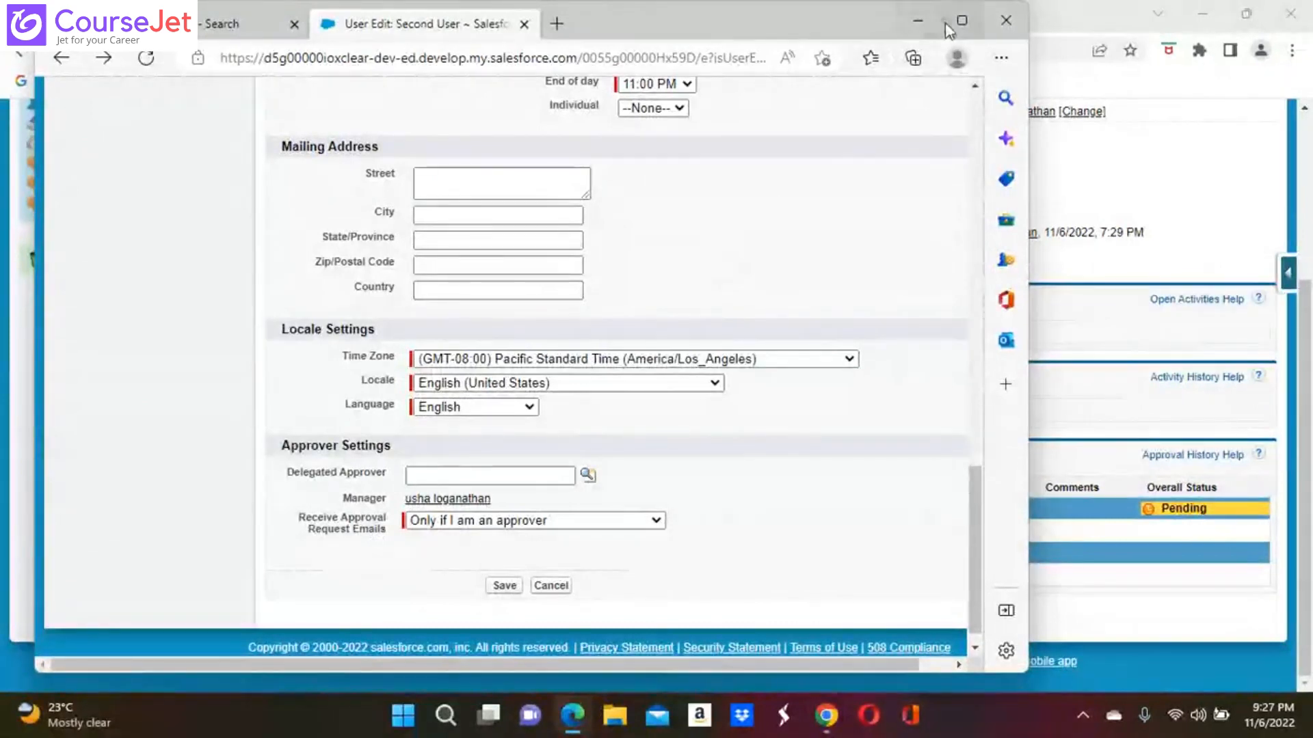
left_click(59, 60)
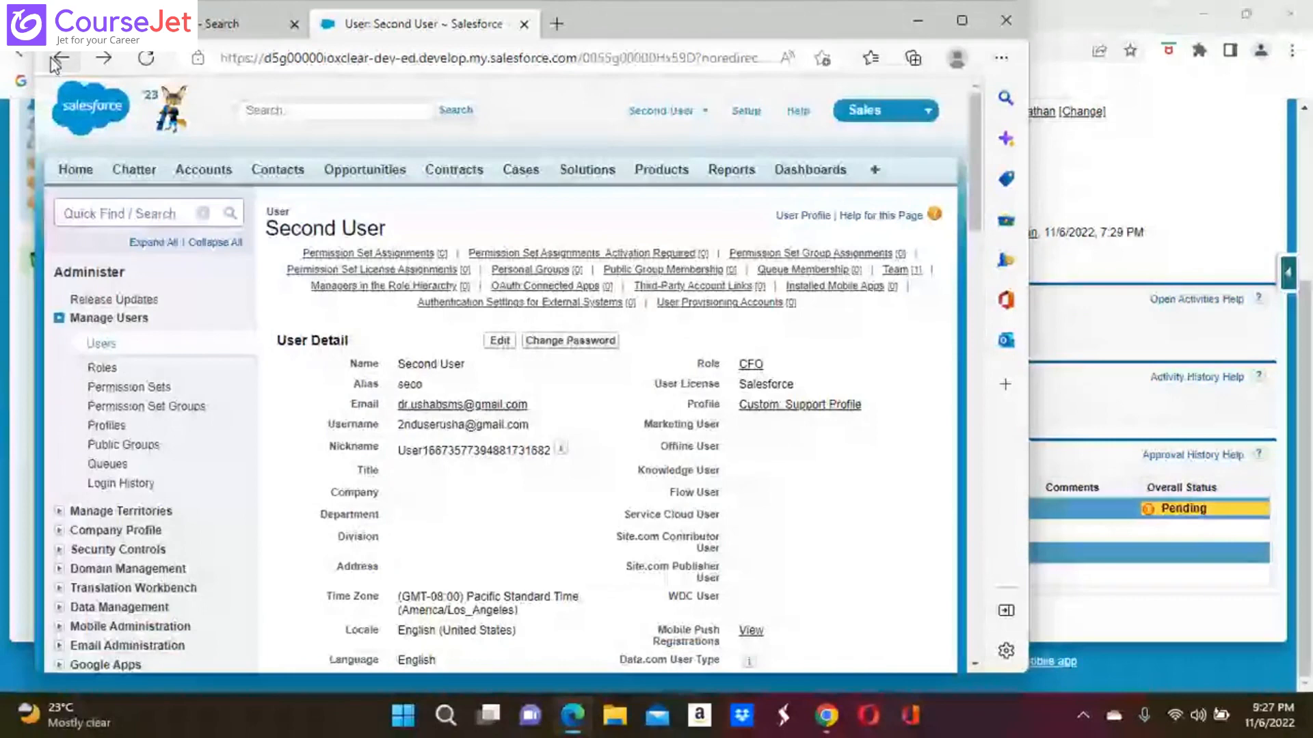
mouse_move(963, 25)
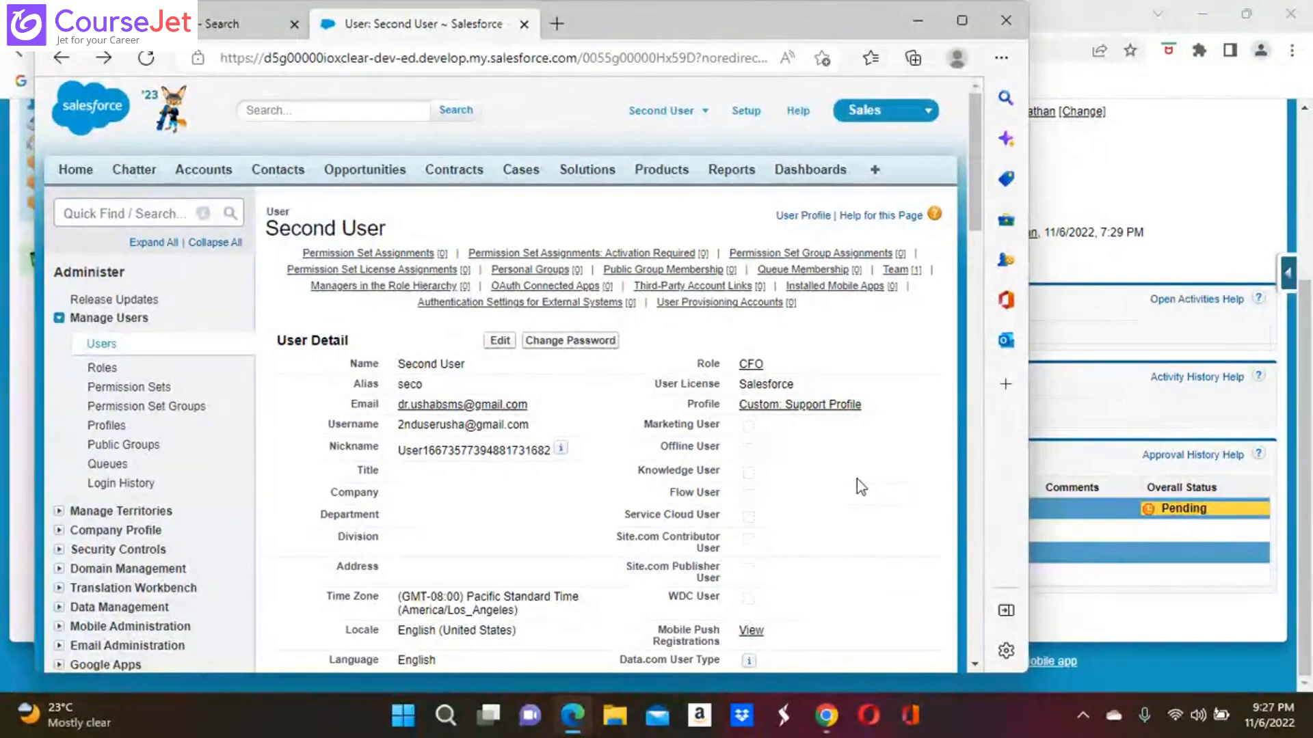
left_click(969, 21)
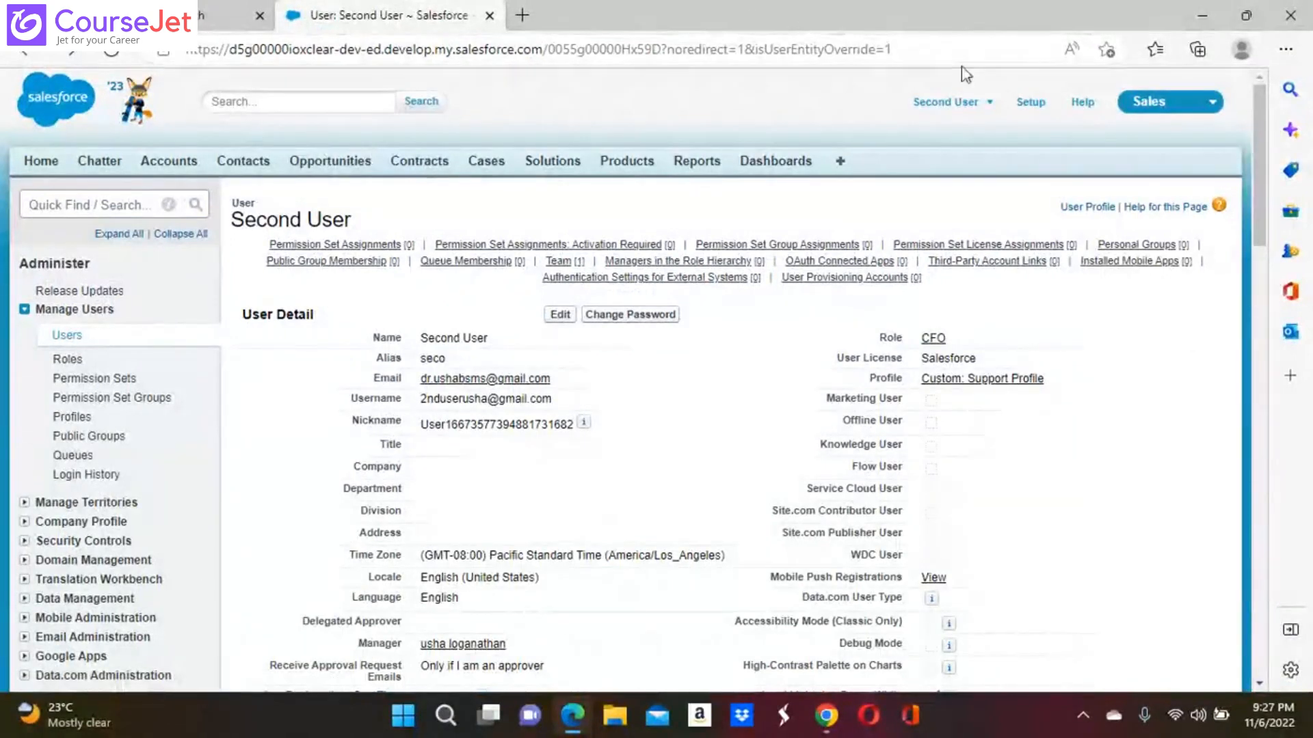
Check the second user's available apps and search Salesforce for "delivery agent"
left_click(1213, 108)
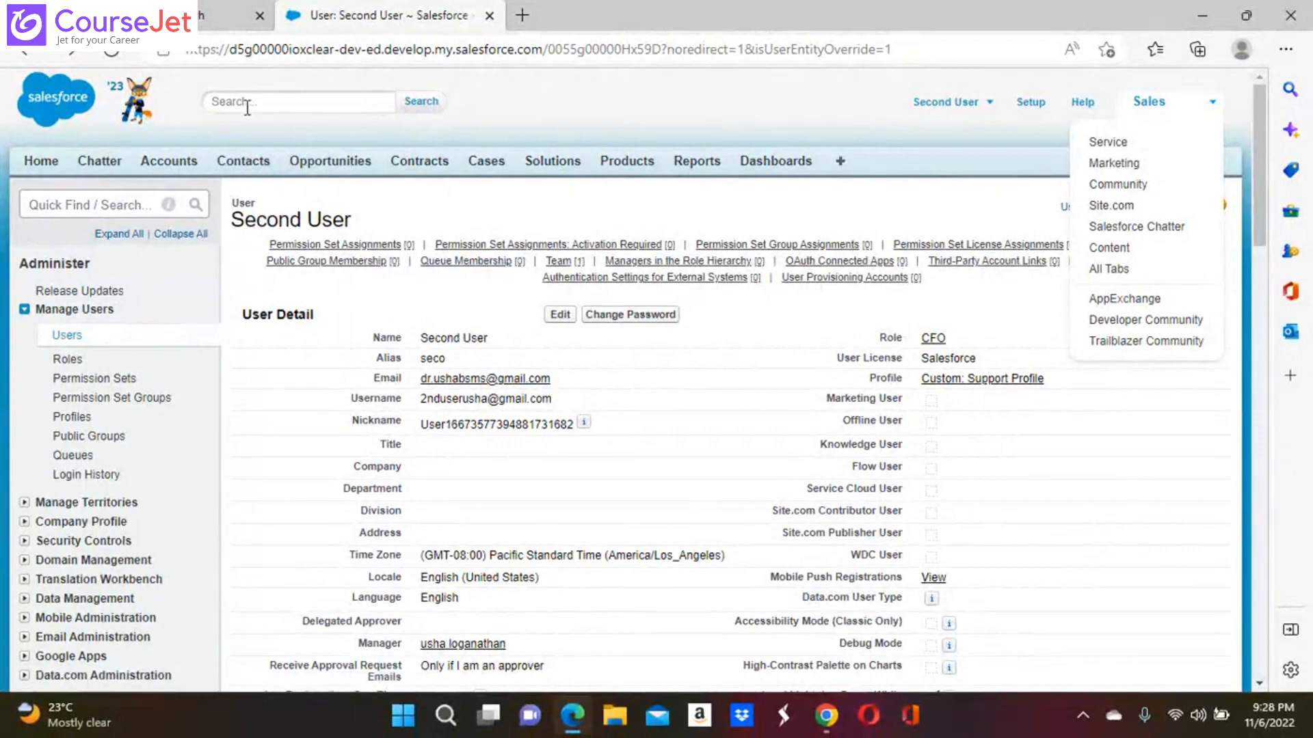
left_click(248, 104)
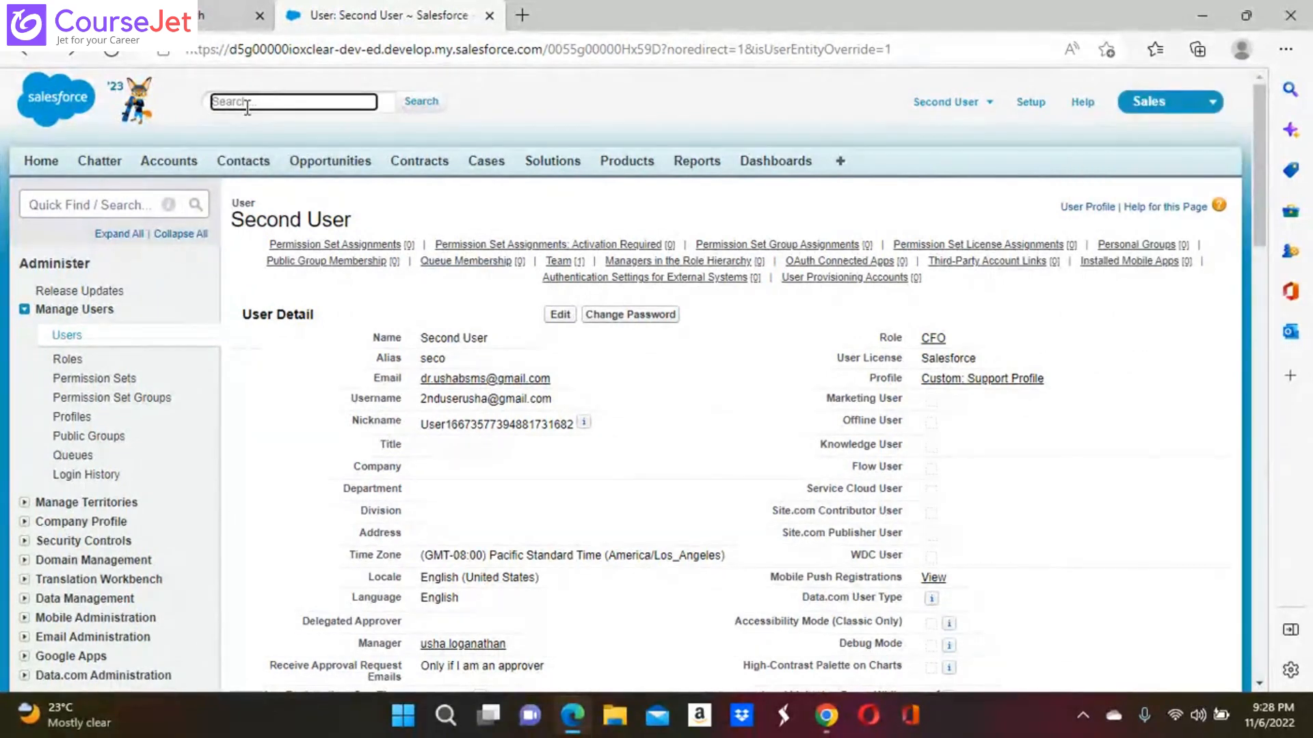
type("deli")
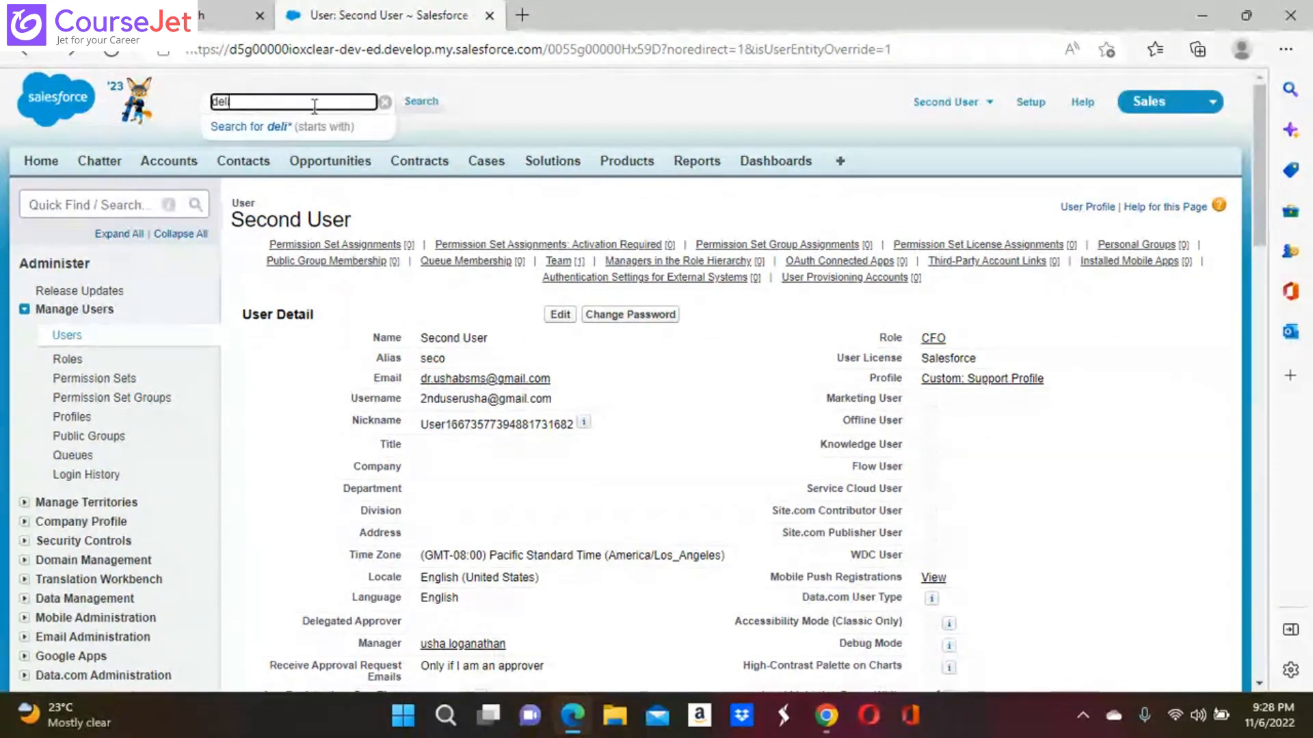
type("very")
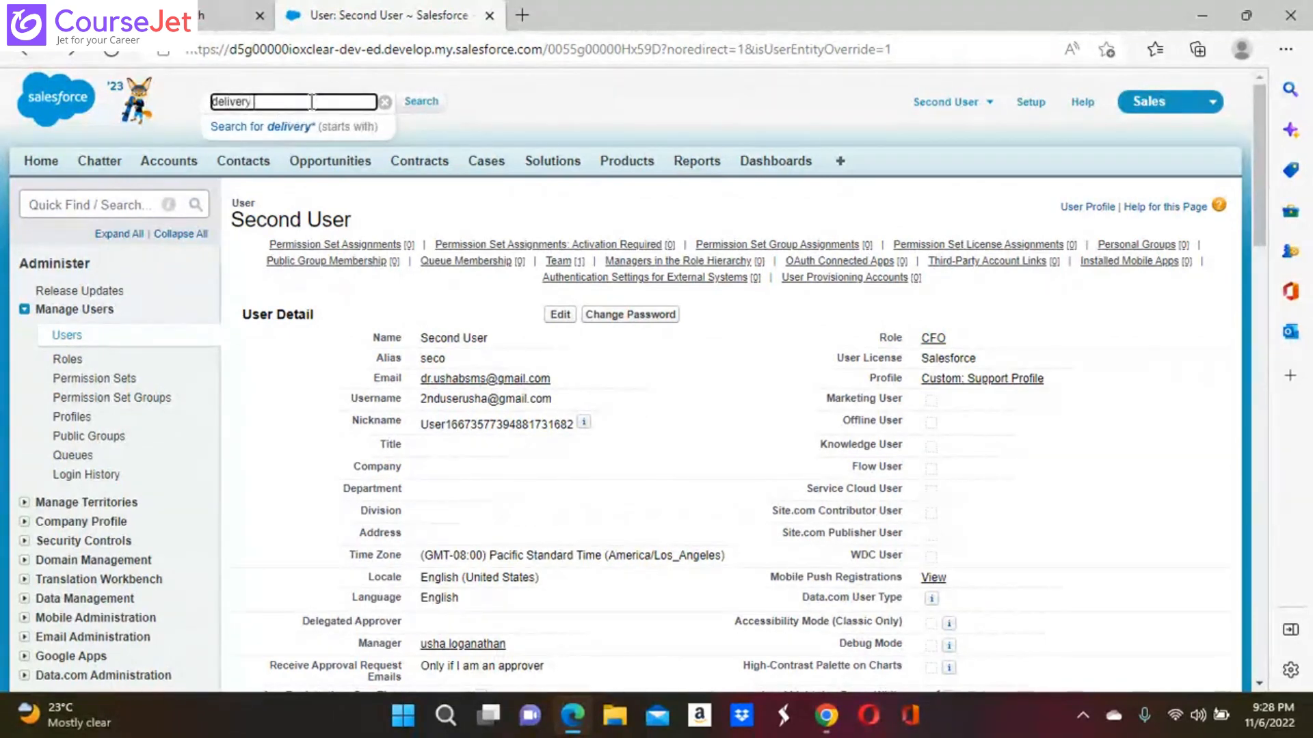
type(" agent")
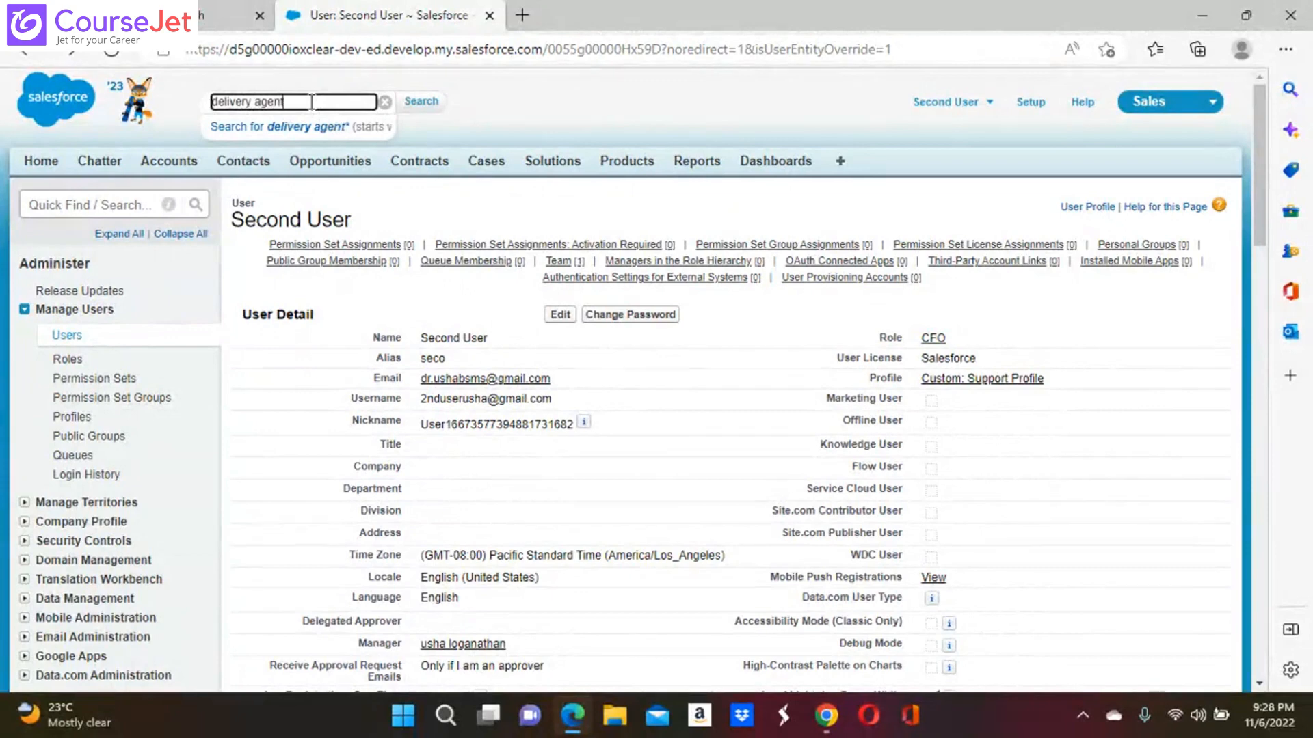
left_click(422, 102)
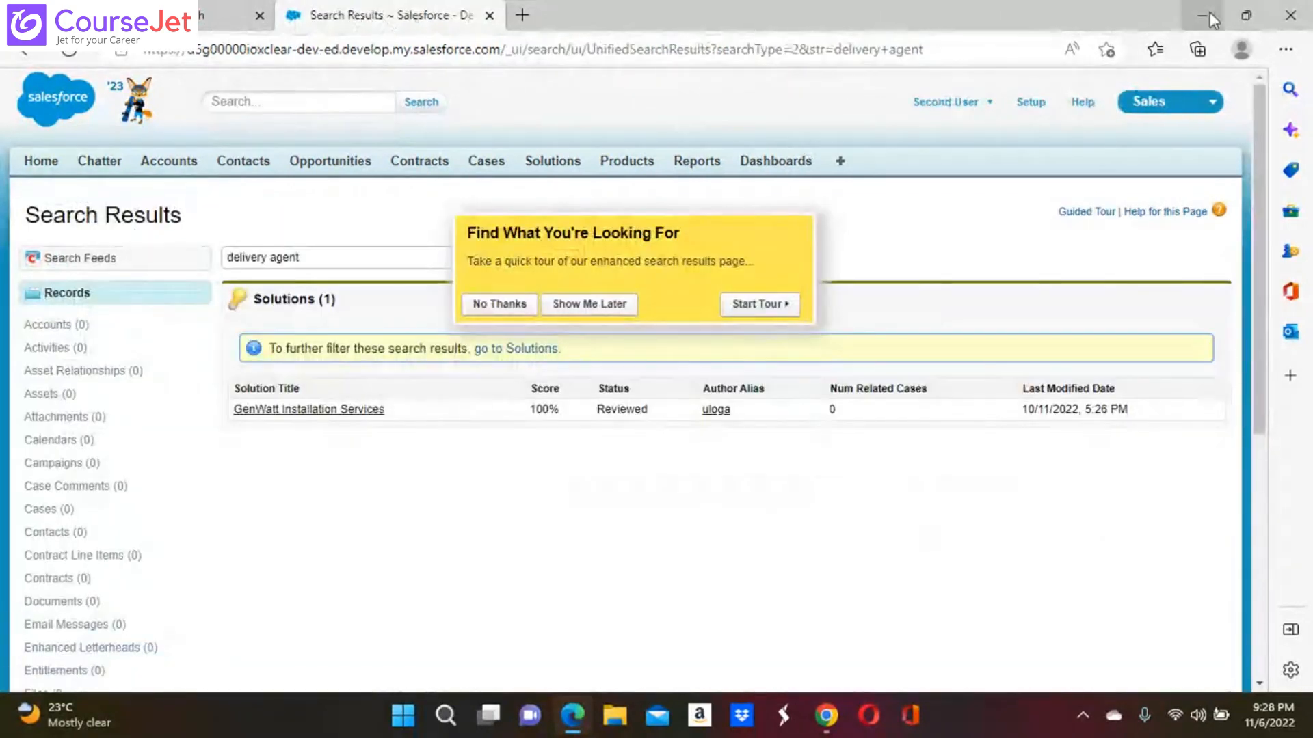
Return to the submitted Delivery Agent record in Chrome and switch back to Lightning Experience
left_click(1203, 15)
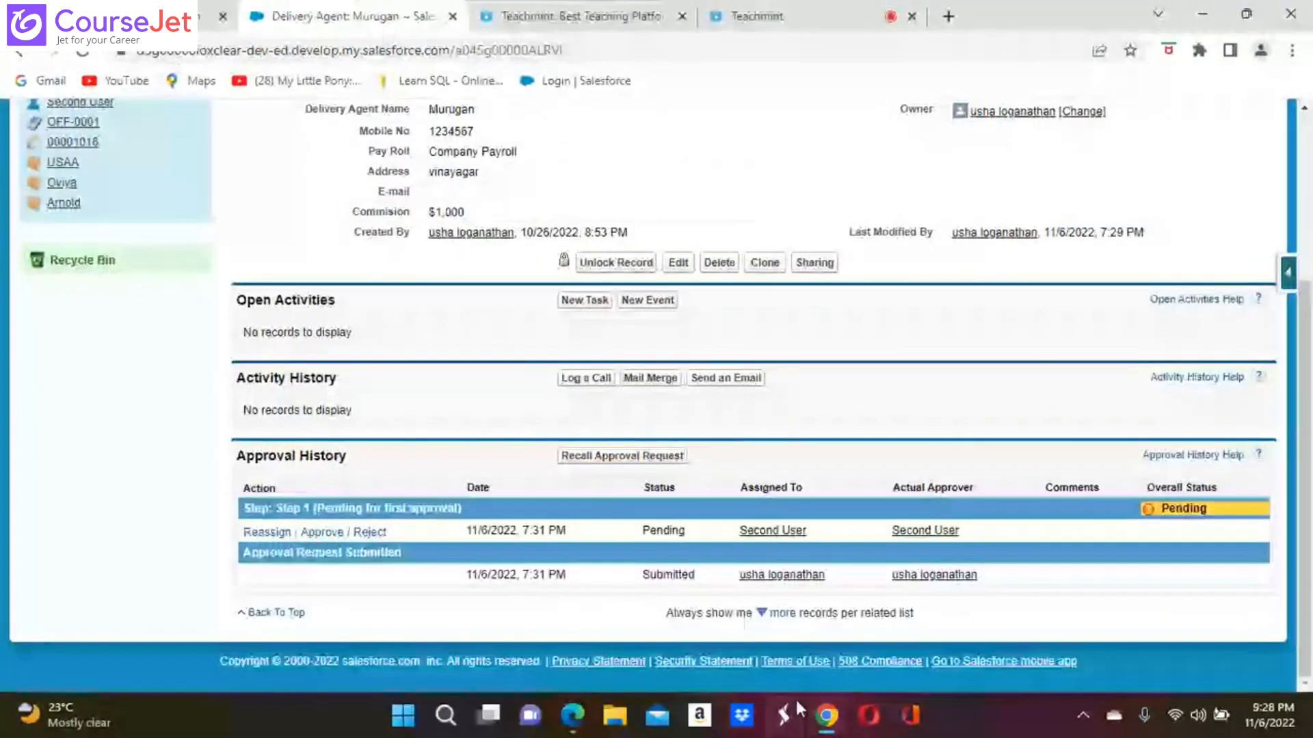
scroll(605, 141, "up", 4)
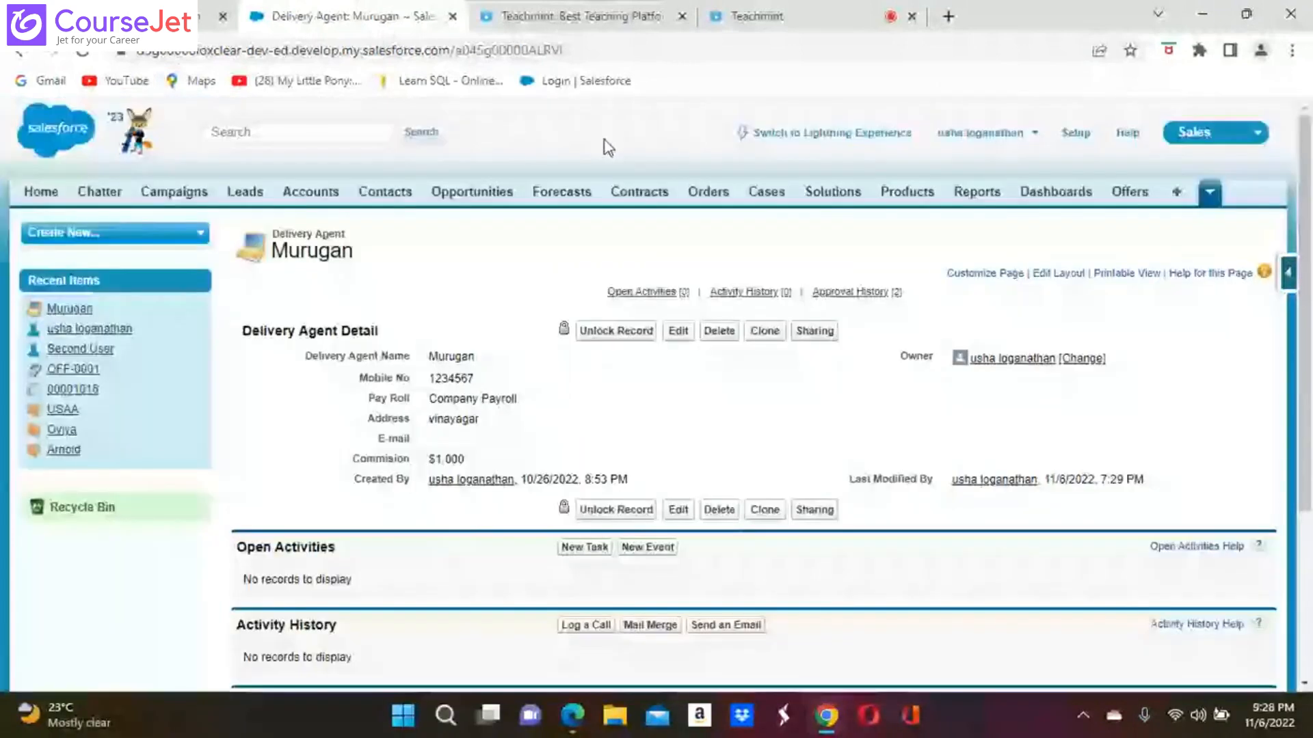
left_click(837, 136)
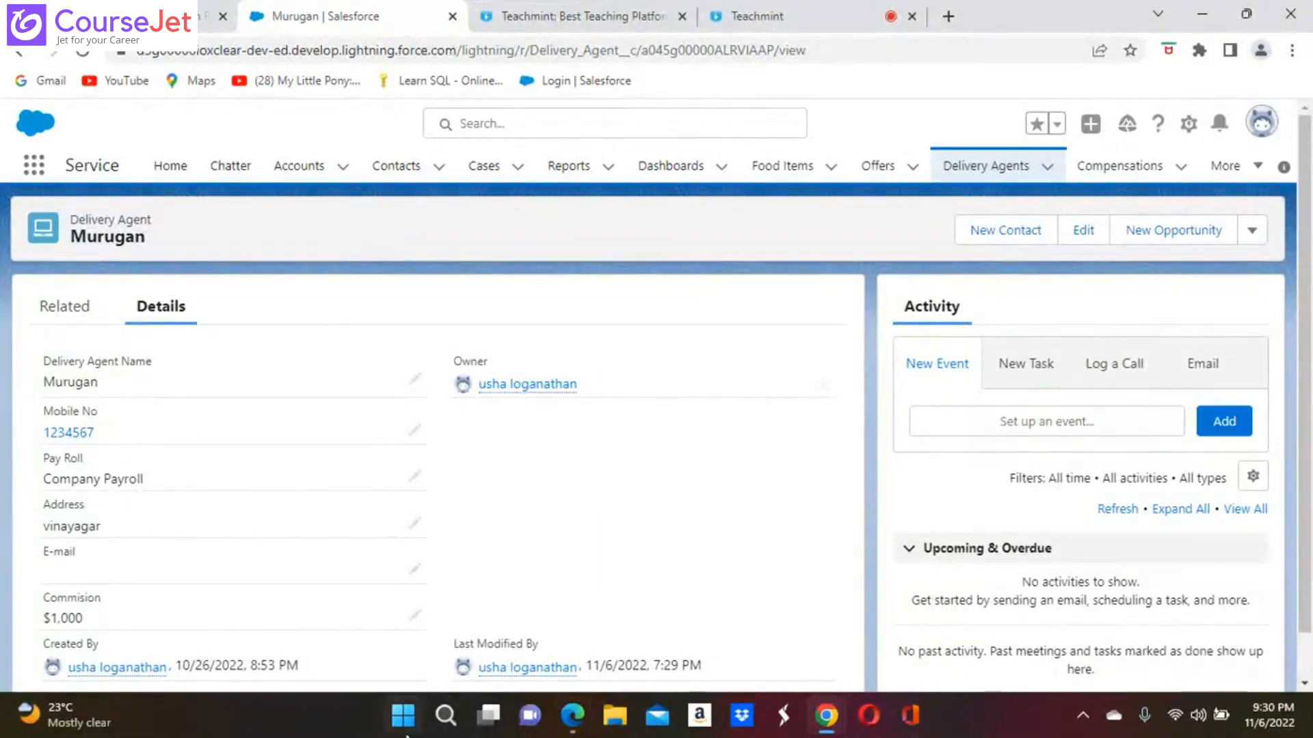
Open a maximized Notepad window and write "profile is a place where we provide access for individual user,"
left_click(445, 725)
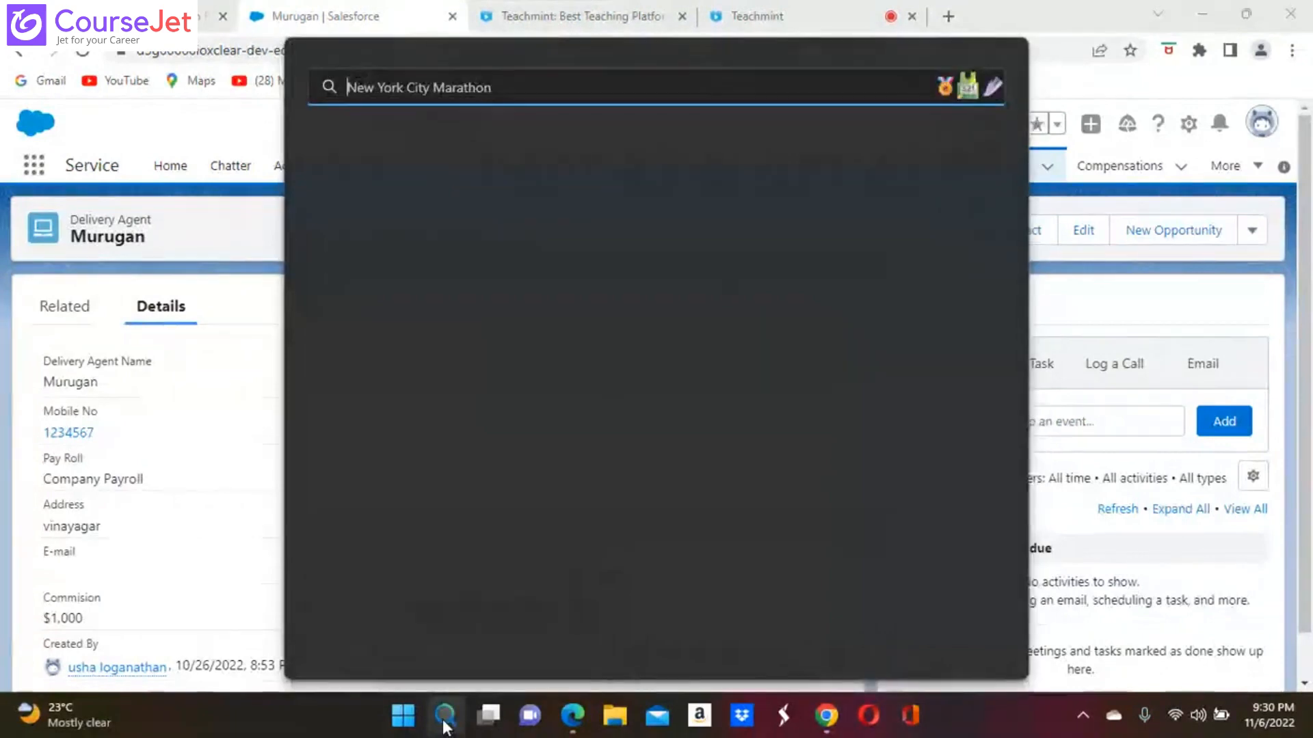
type("note")
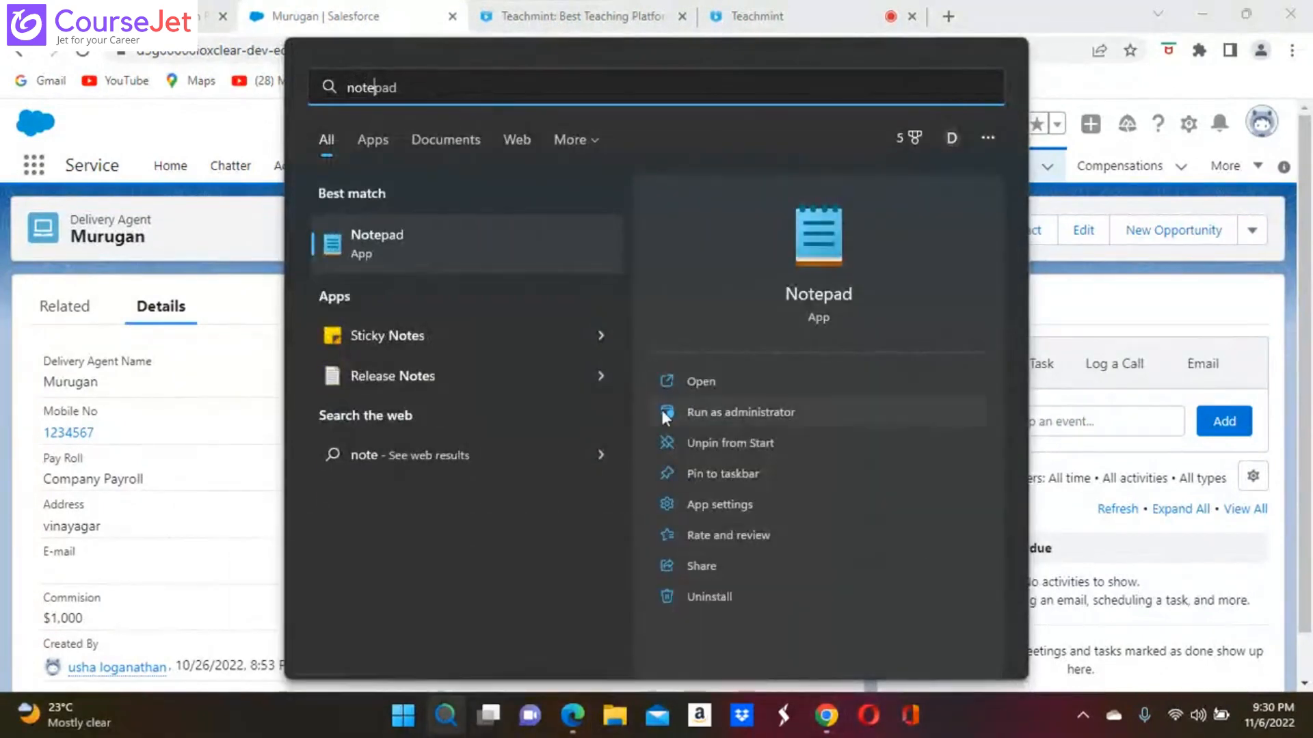
left_click(391, 246)
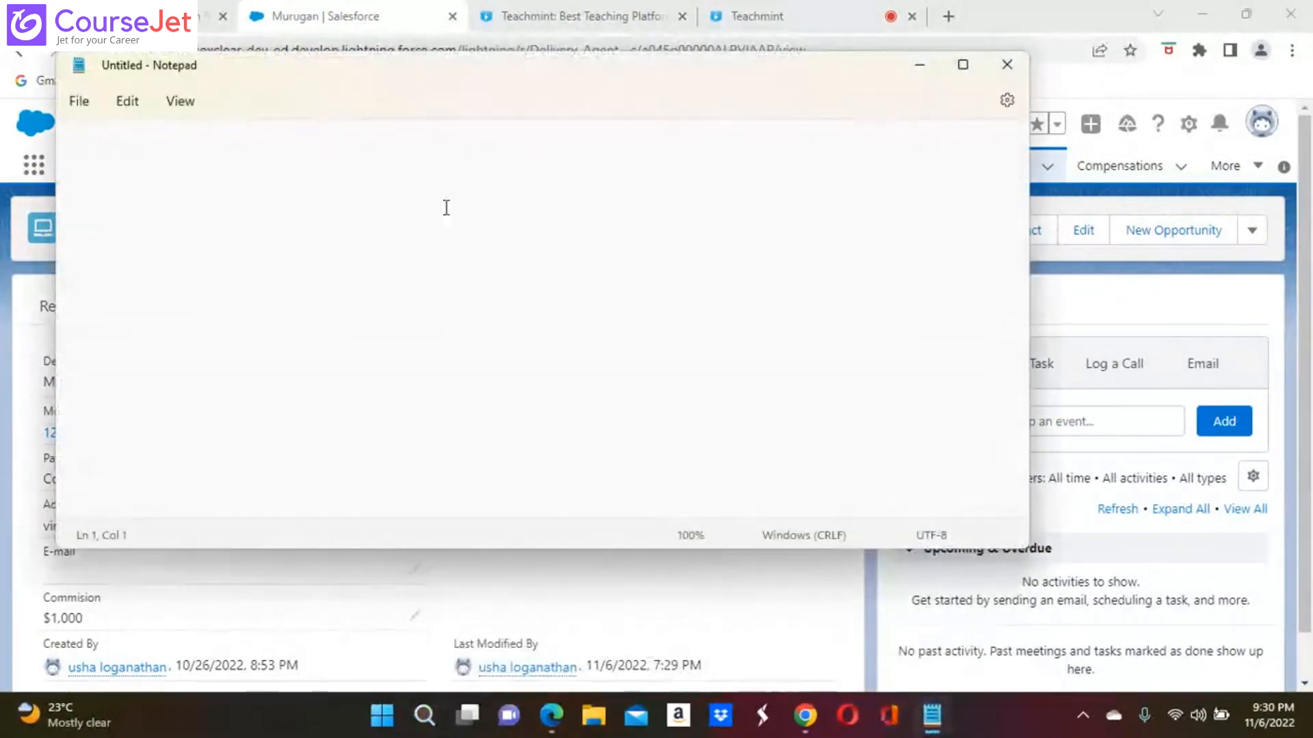
left_click(962, 64)
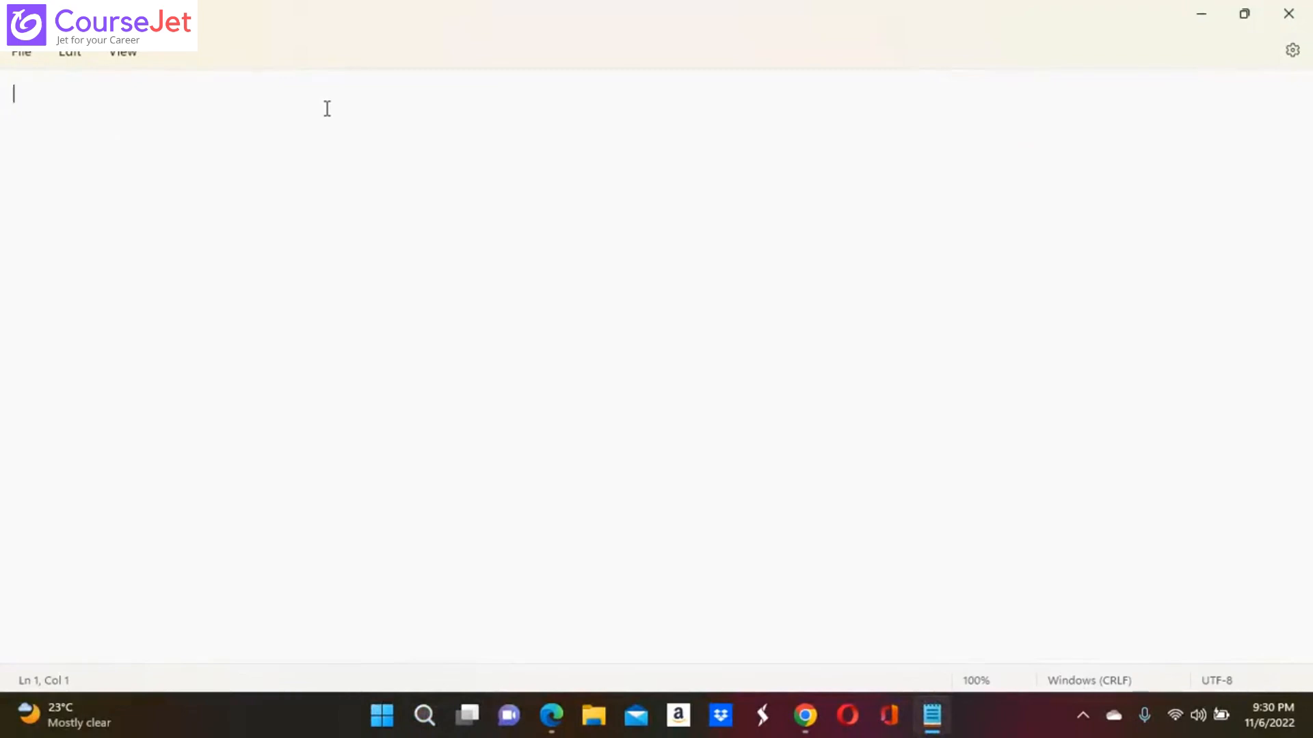
type("profile is a placr")
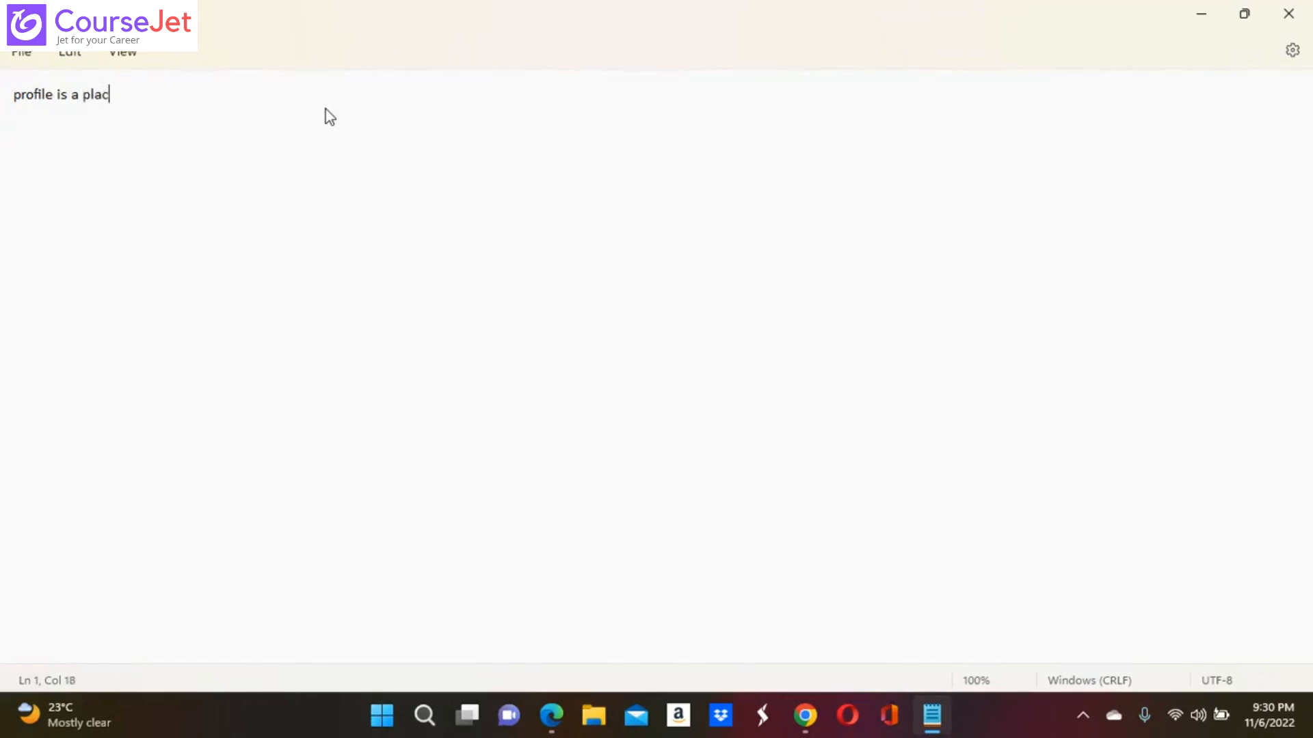
key("BackSpace")
type("e where we pe")
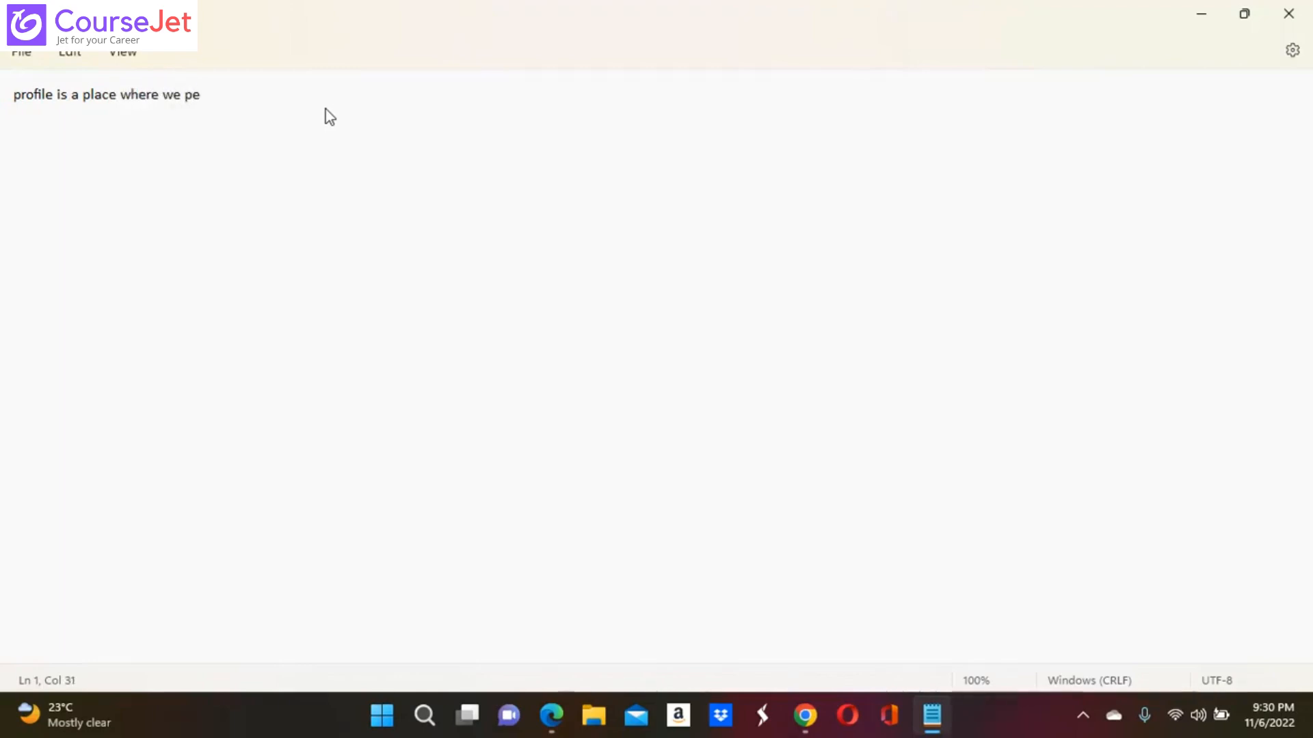
key("BackSpace")
type("rovide")
type("access f")
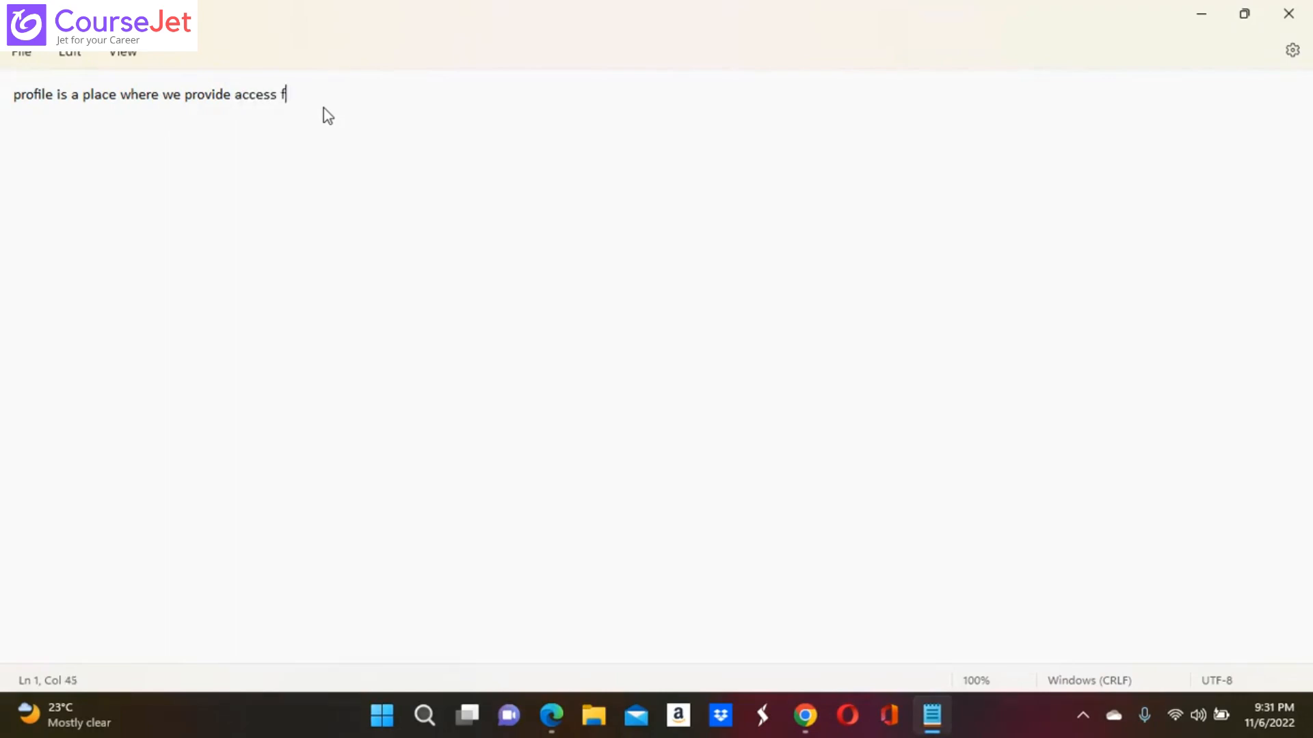
type("or individual user,")
Close Notepad and discard the unsaved profile note
left_click(1290, 11)
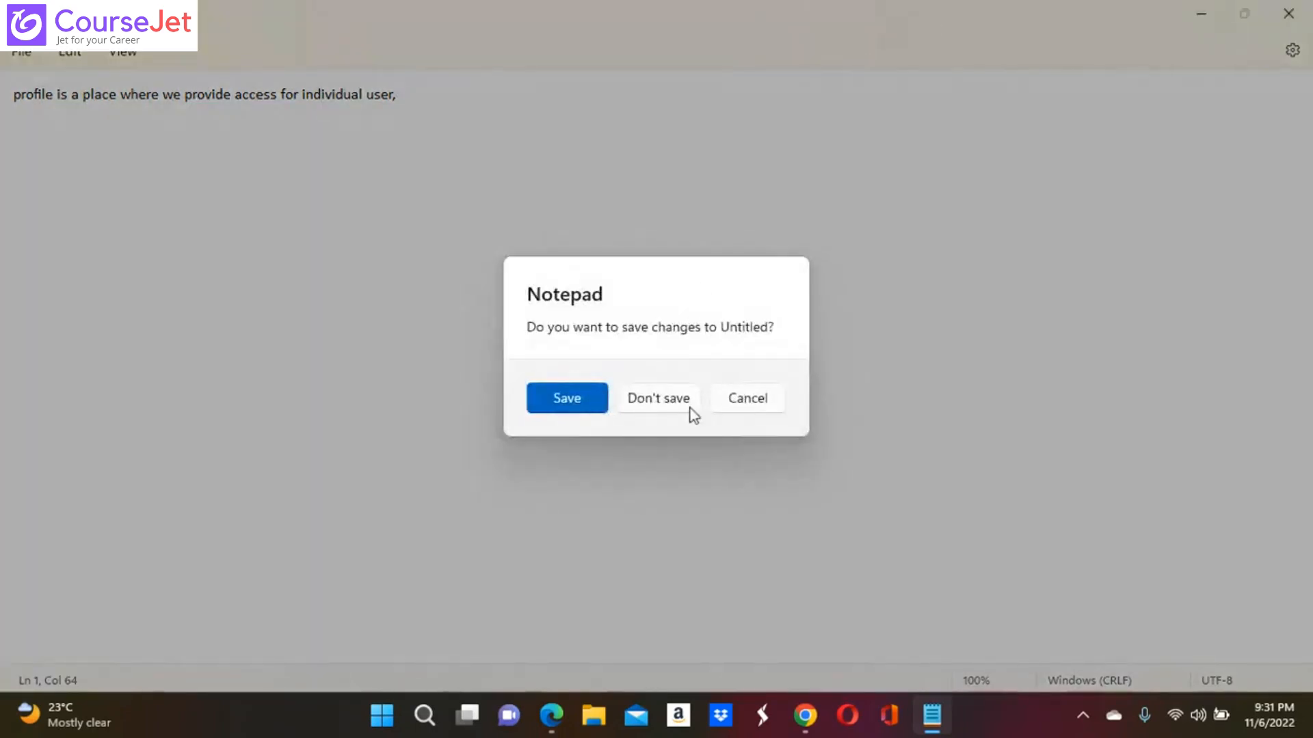
left_click(750, 399)
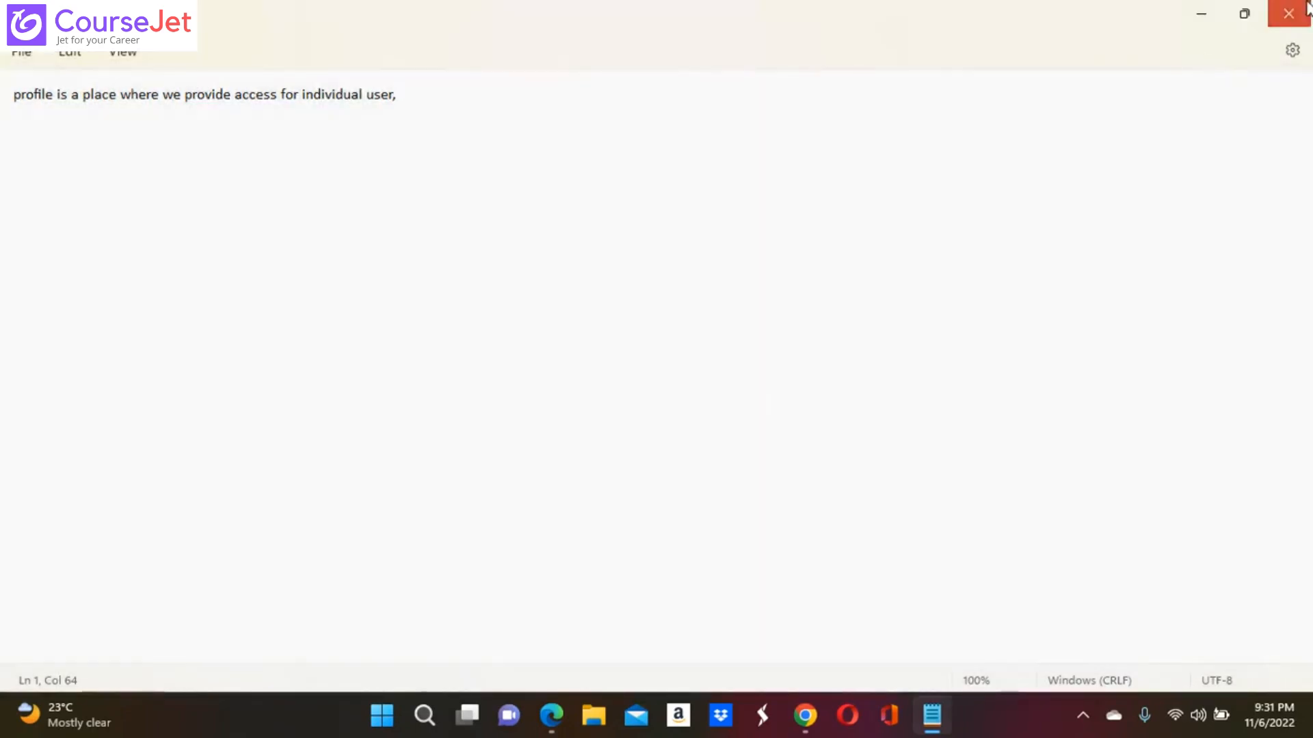
left_click(1301, 14)
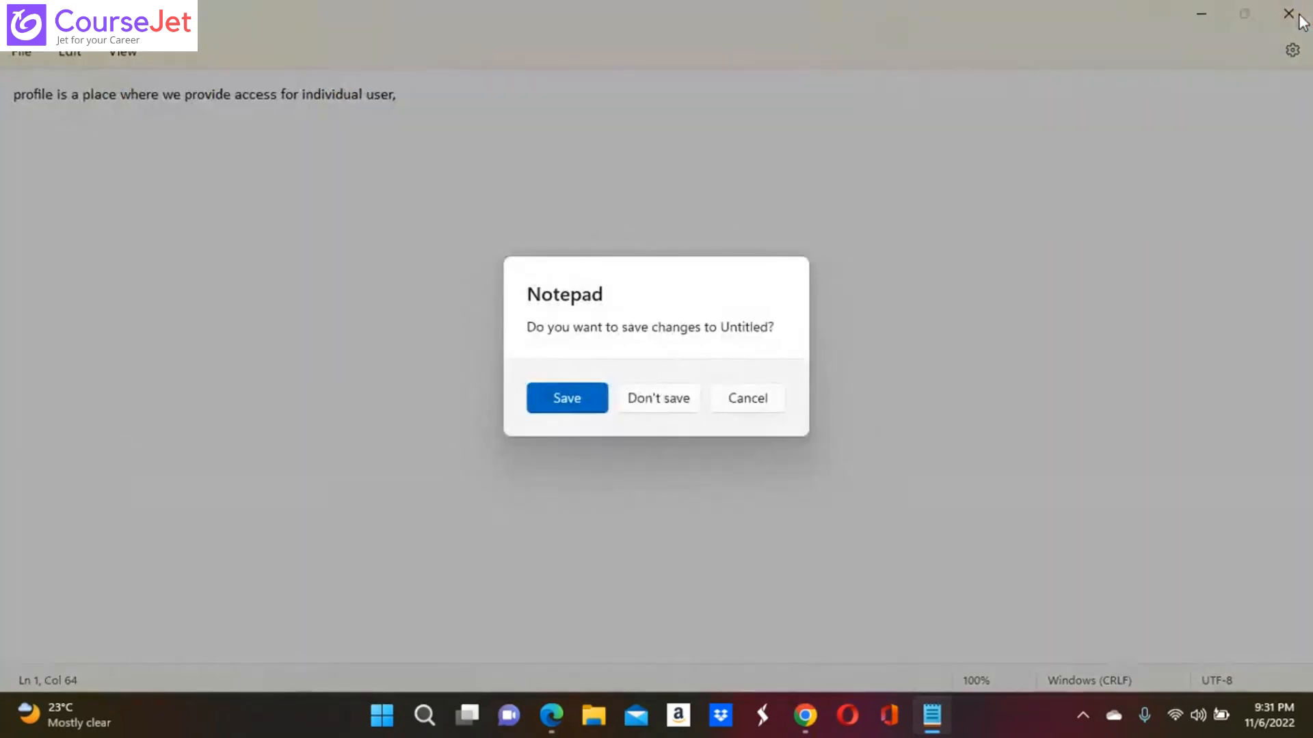
left_click(656, 402)
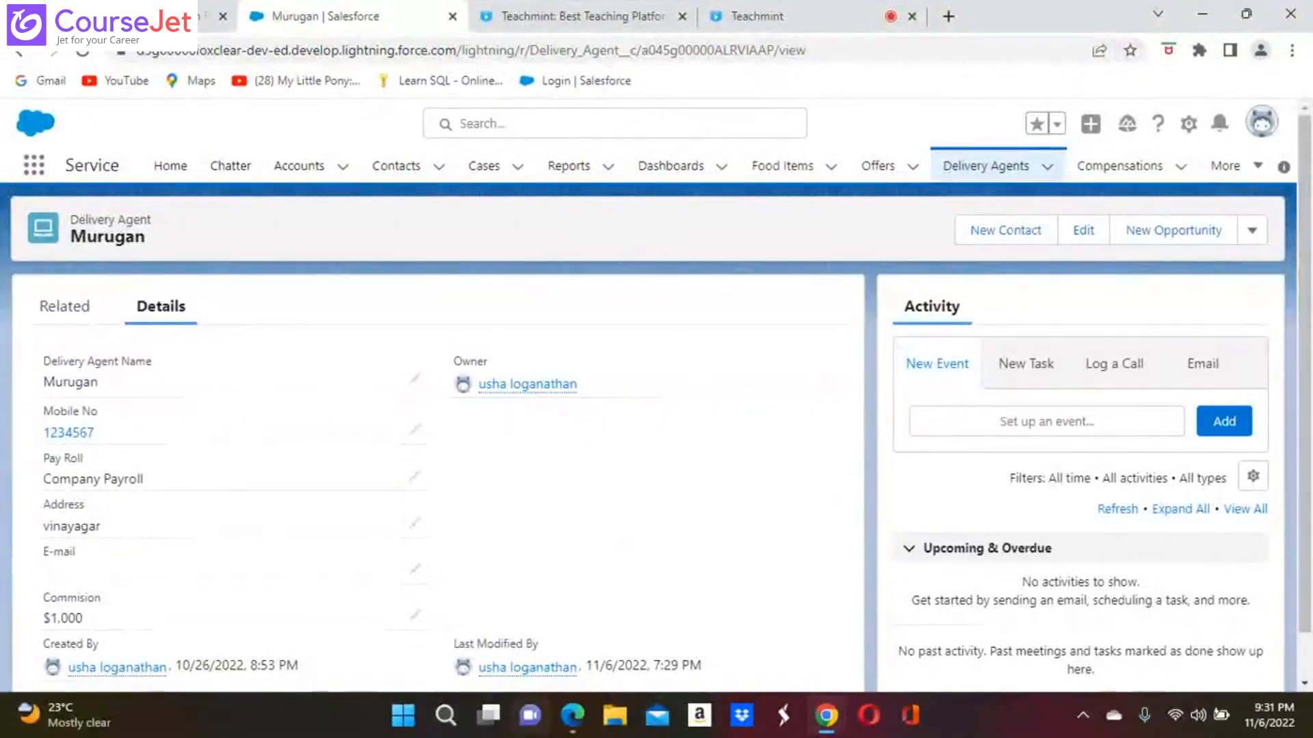
Open a new blank Notepad document and maximize its window
left_click(451, 715)
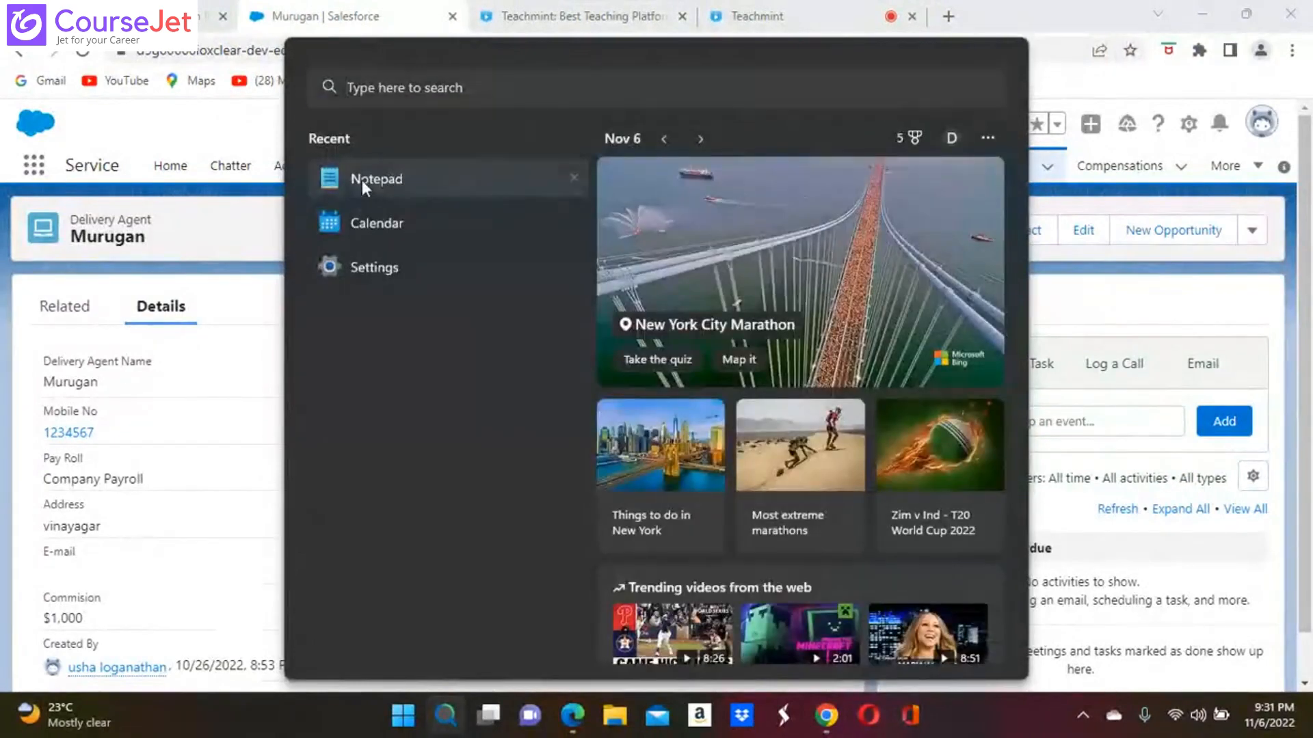
left_click(362, 179)
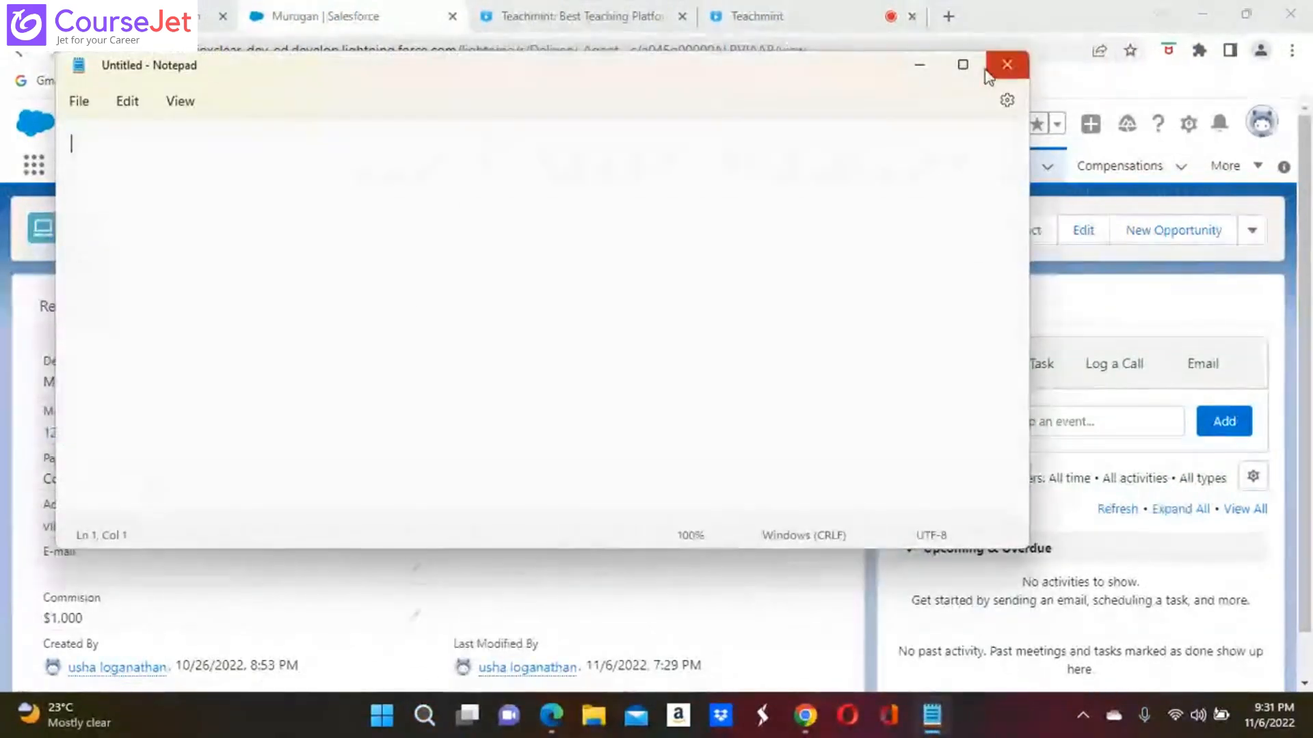
left_click(960, 66)
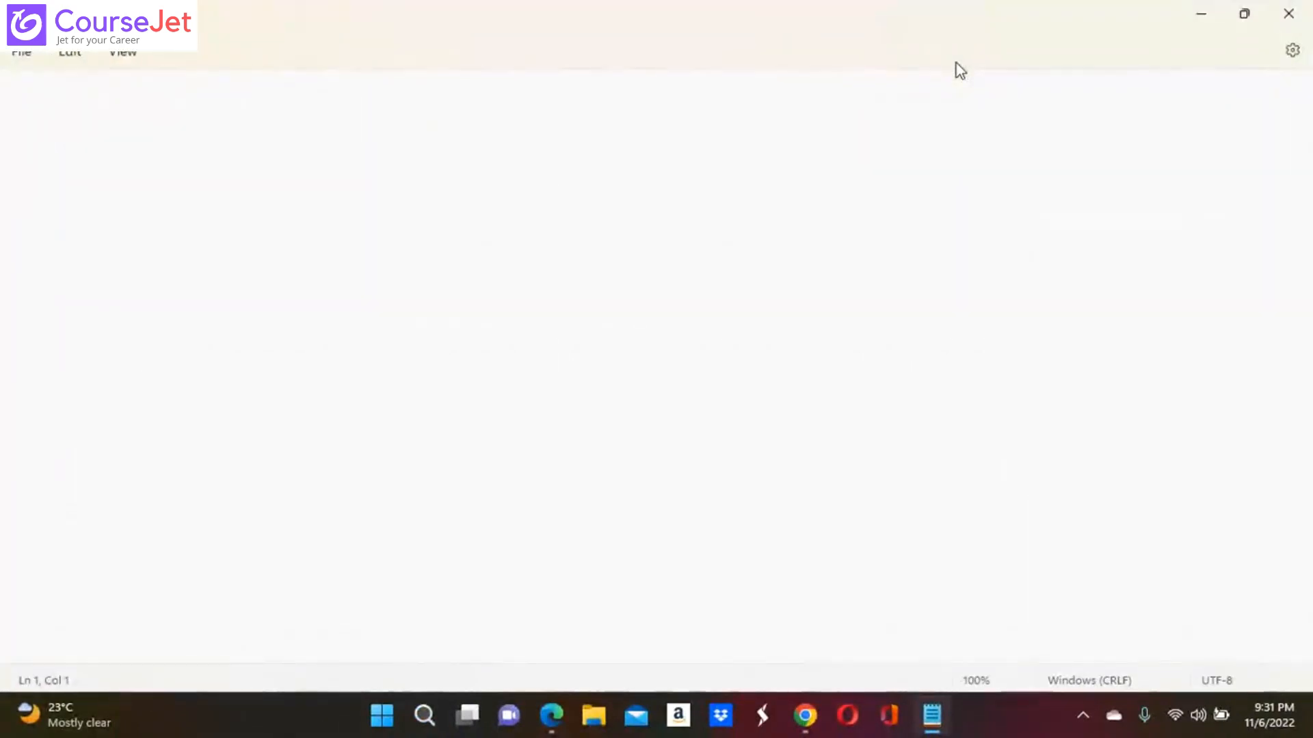
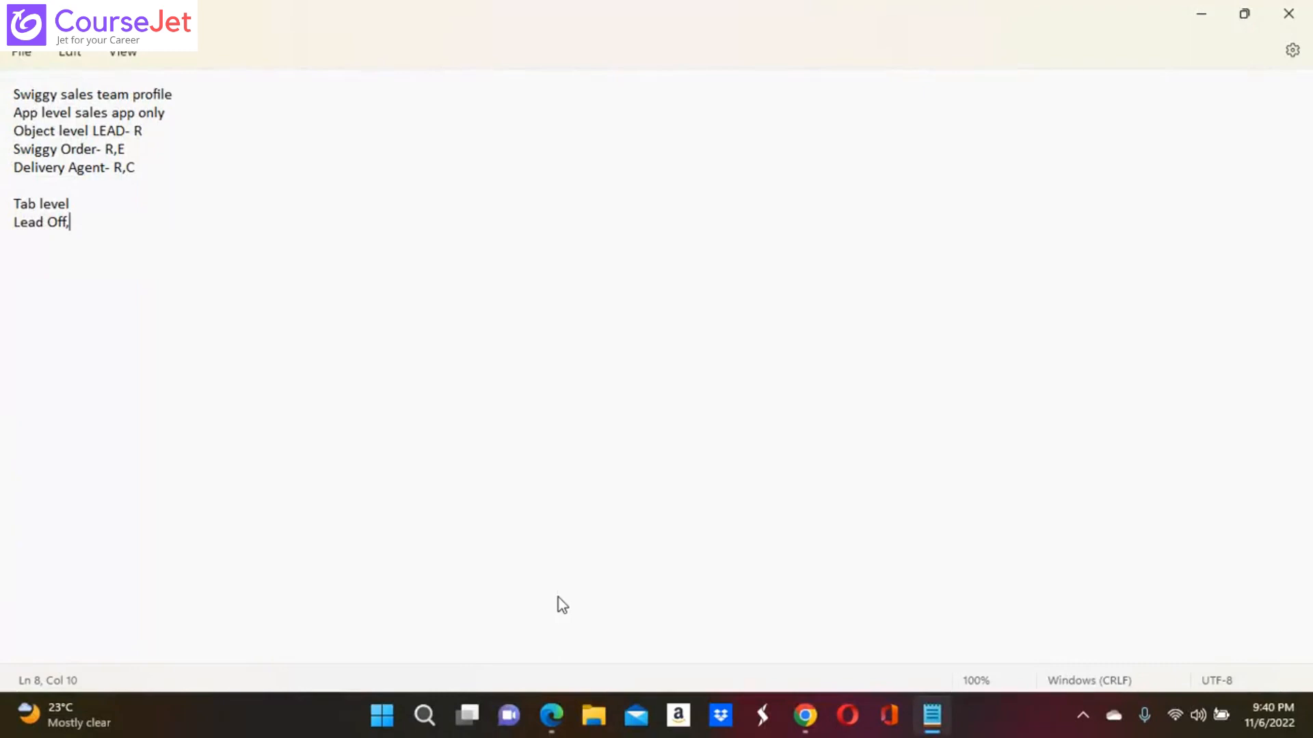
Remove the comma after "Lead Off" in the Tab level notes and add the line "swiggy order-on"
key("BackSpace")
key("Return")
type("swio")
type("ggy")
key("BackSpace")
key("BackSpace")
key("BackSpace")
key("BackSpace")
key("BackSpace")
type("ggy orde")
type("r-")
type("om")
key("BackSpace")
type("n")
Add the line "delivery agent-Off" at the end of the Tab level notes
key("Return")
type("delivery ad")
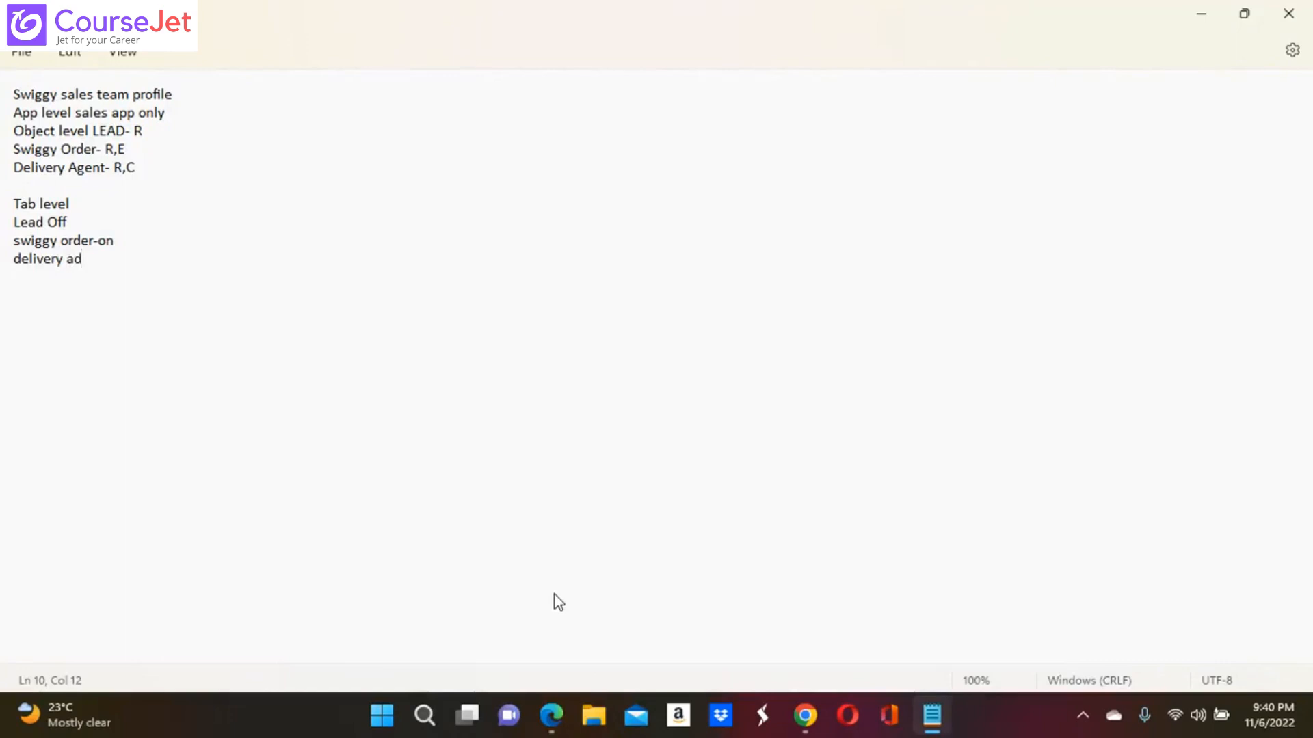
key("BackSpace")
type("gent-Off")
Check the trainer's access requirements in the Teachmint chat in Chrome and compare them with the Notepad notes
left_click(1202, 13)
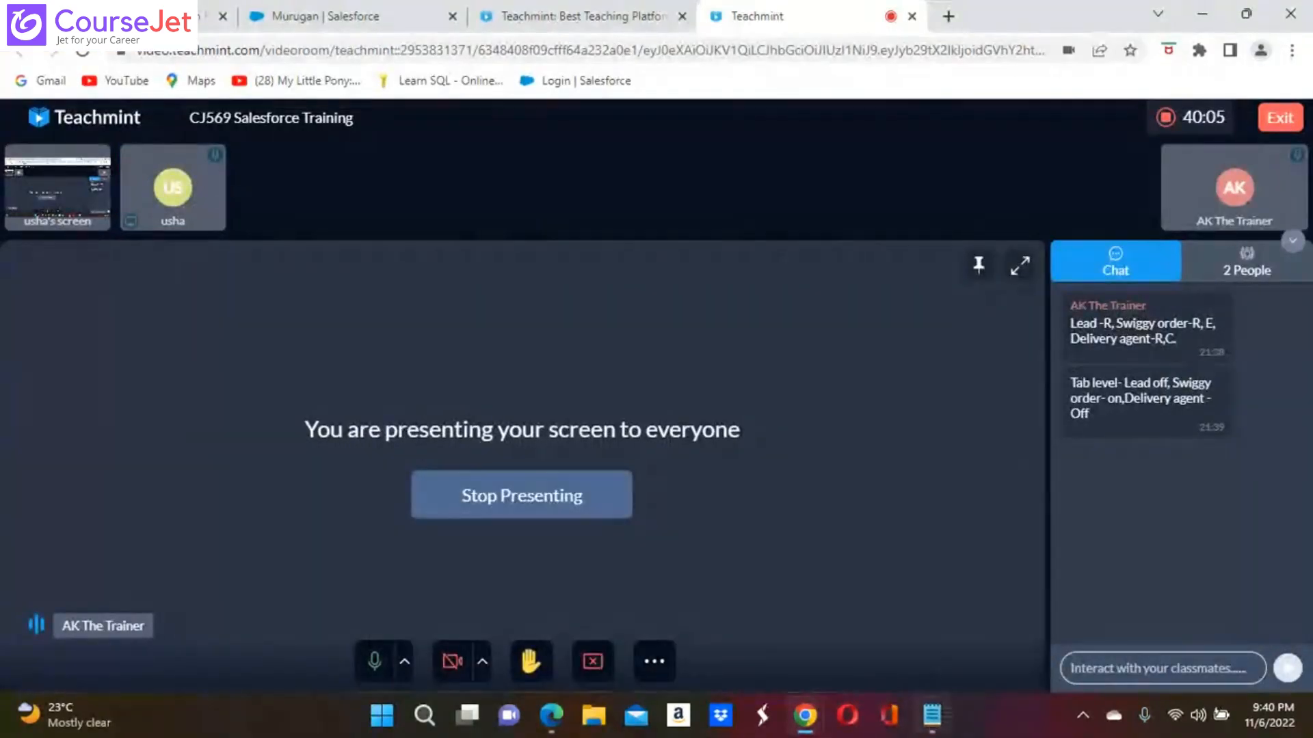
mouse_move(935, 724)
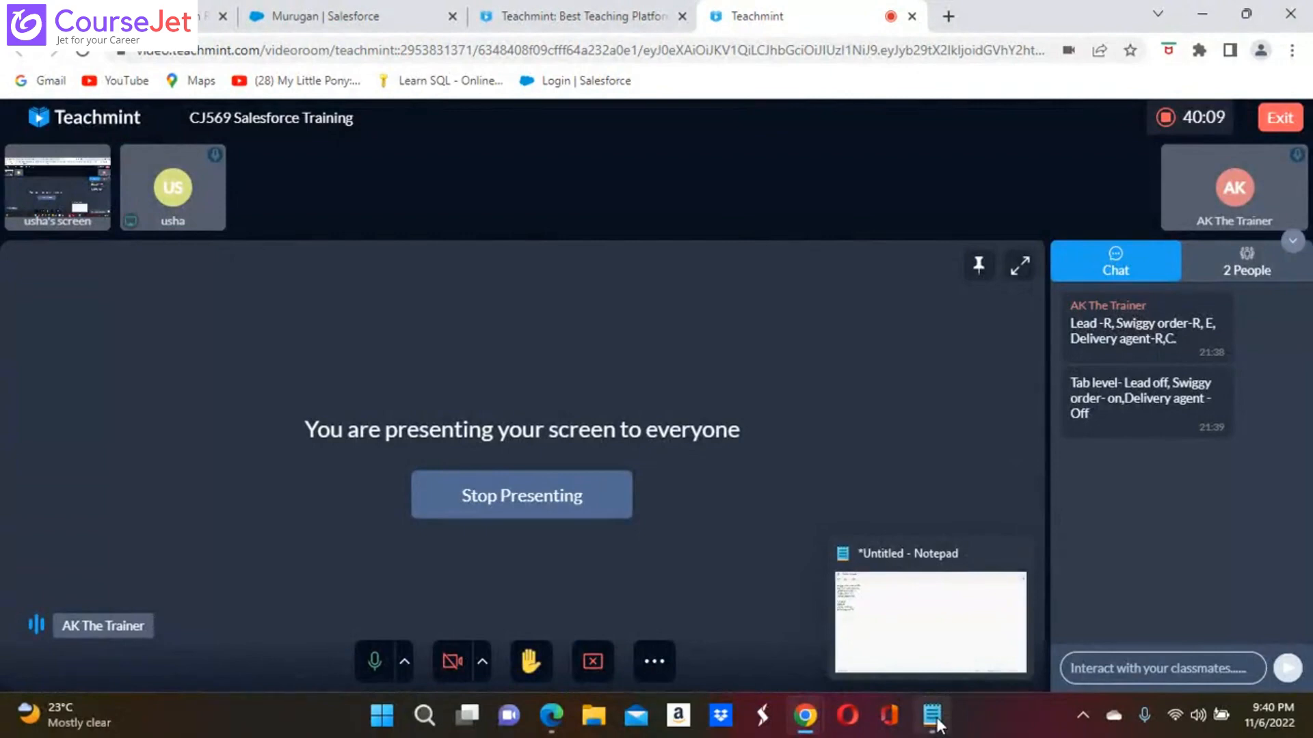
left_click(935, 719)
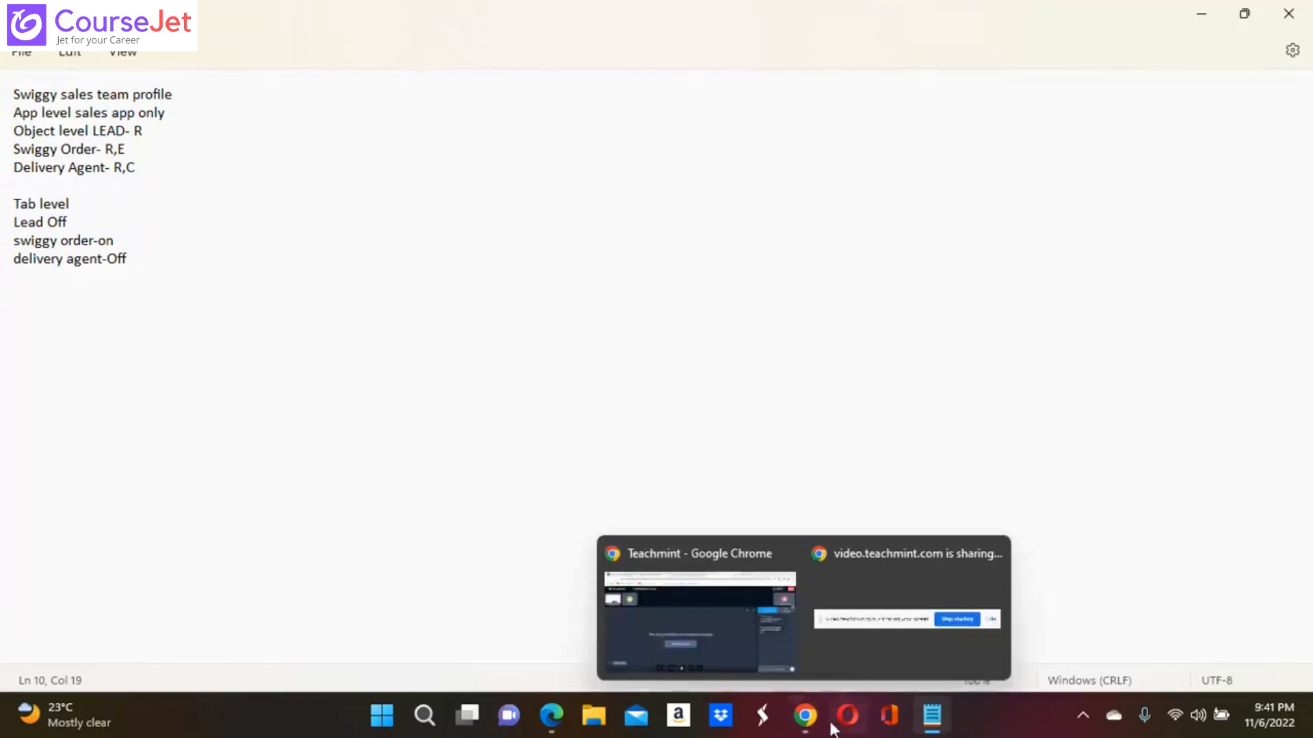
Switch to the Delivery Agent record in Chrome and open Salesforce Setup
left_click(1201, 14)
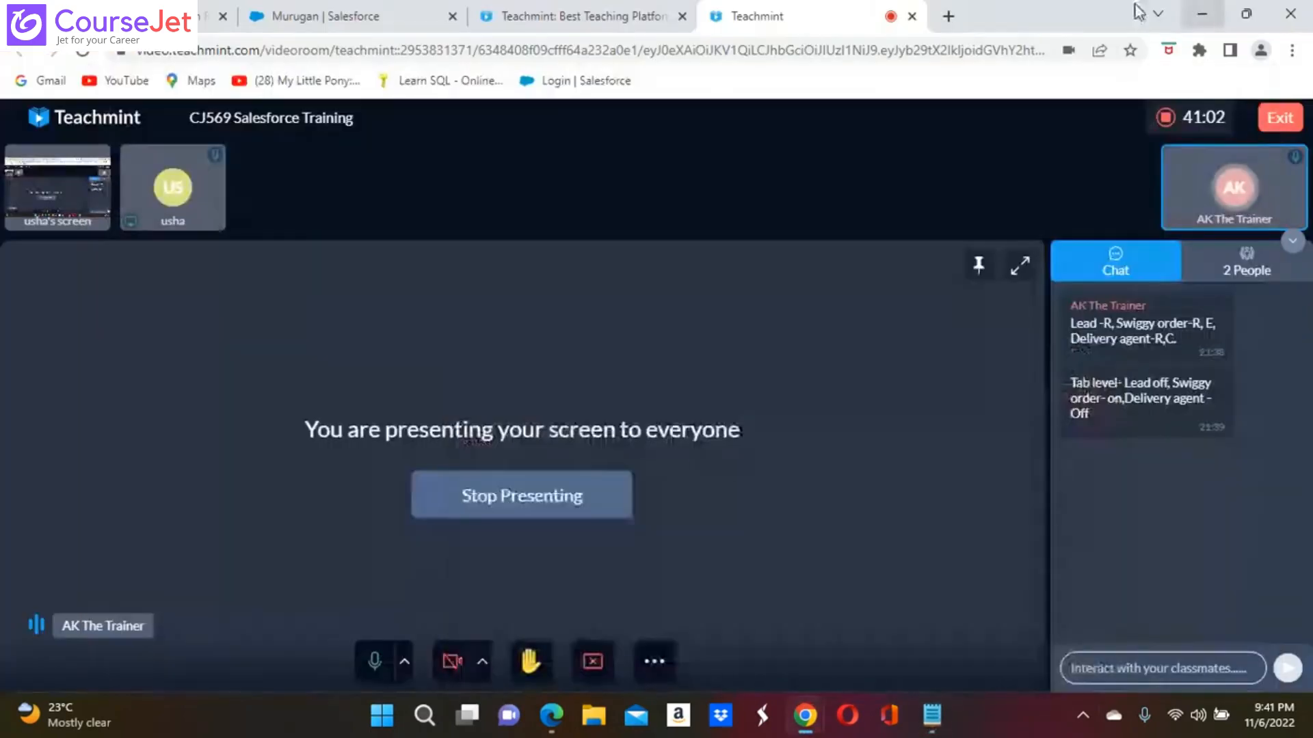
left_click(355, 19)
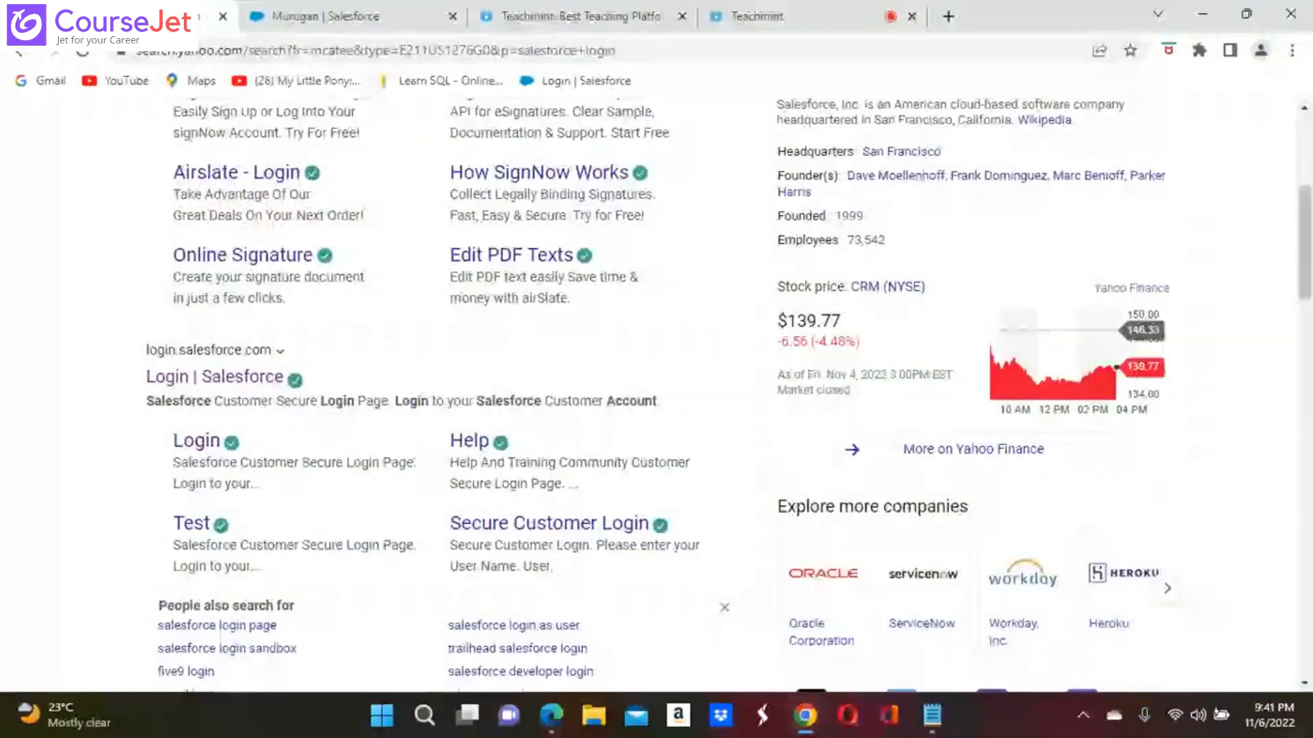
left_click(355, 16)
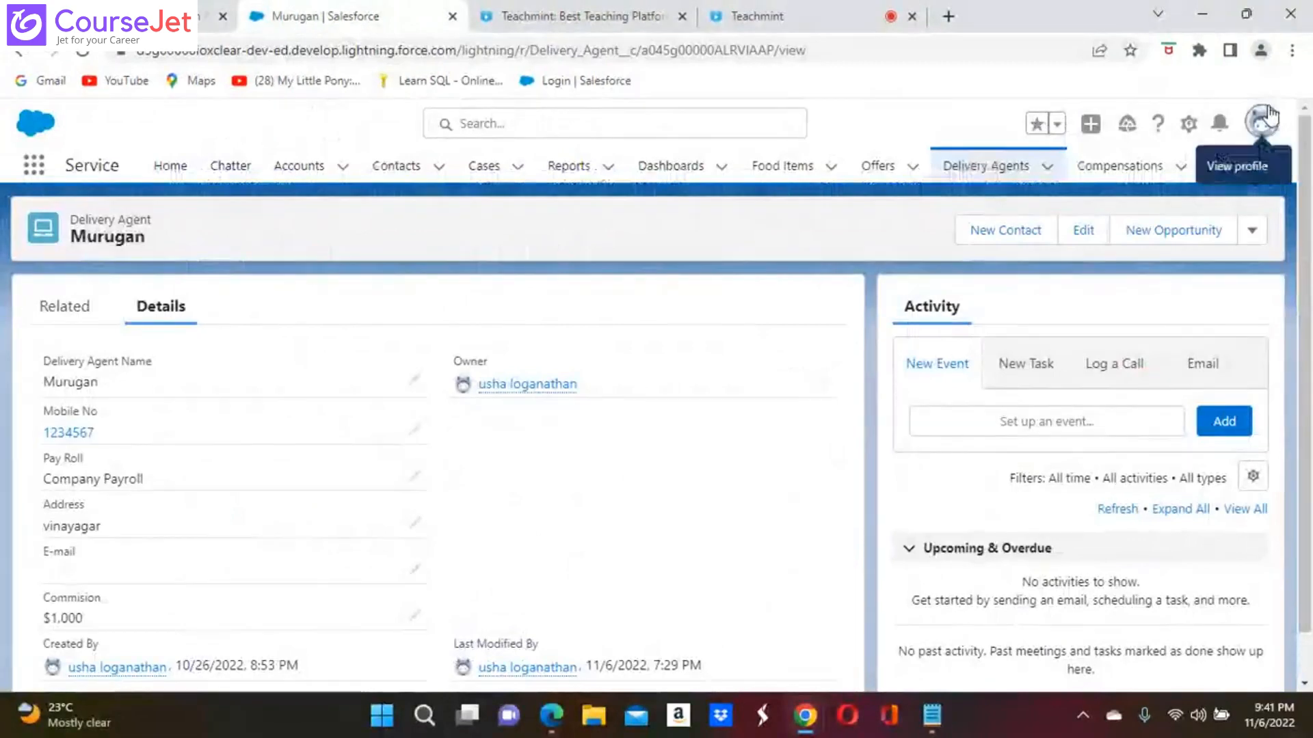
left_click(1189, 123)
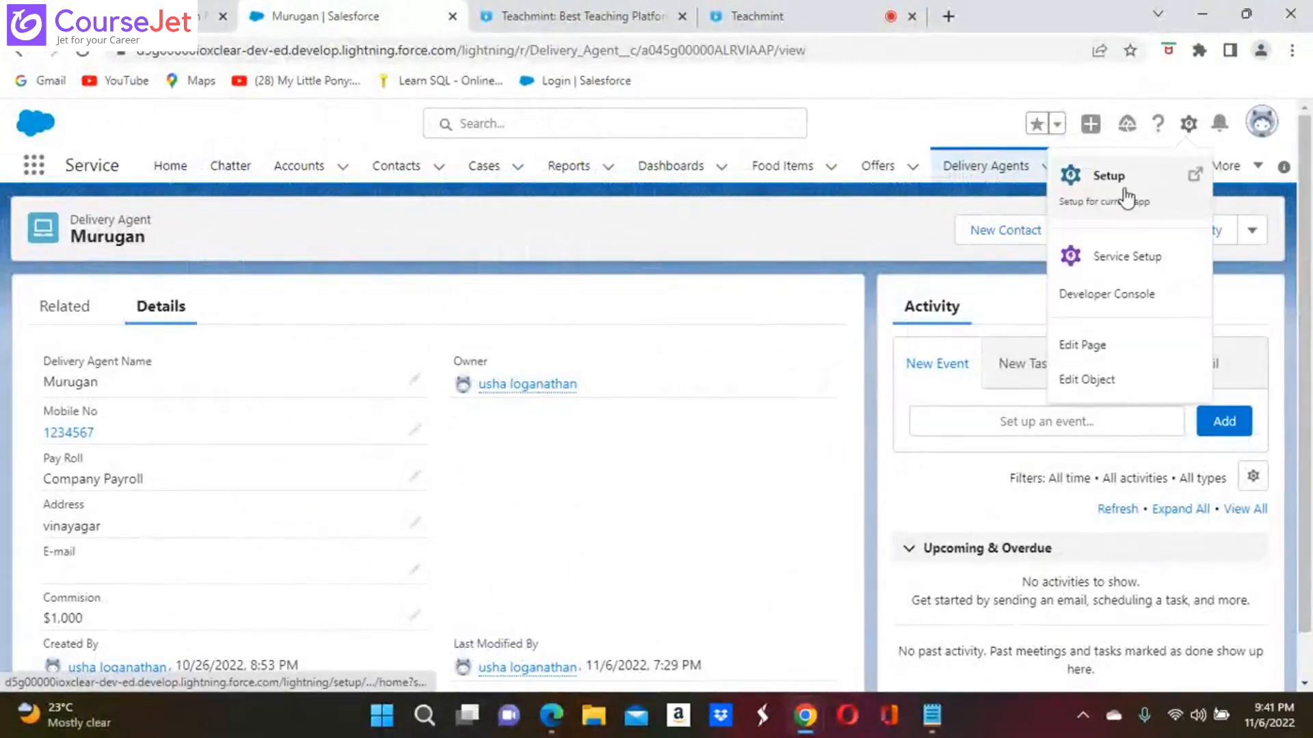
left_click(1127, 197)
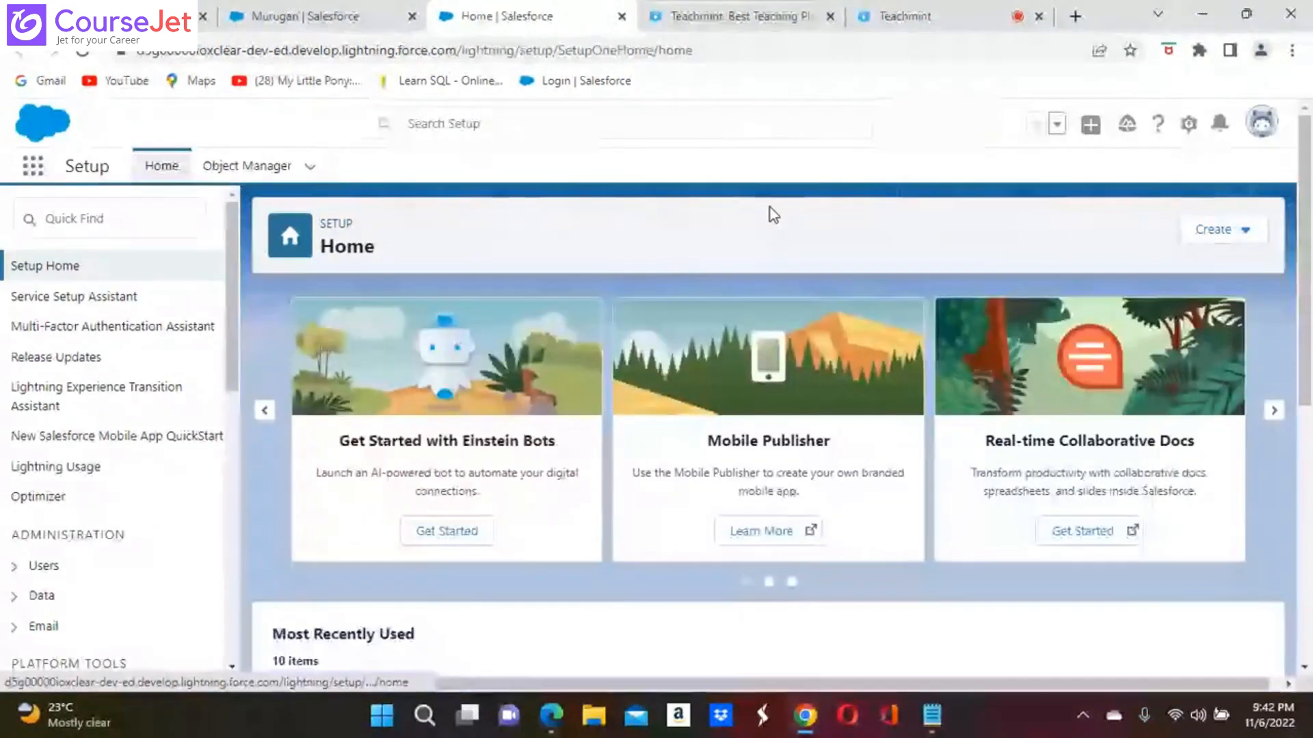
Find the Profiles page in Setup by searching for "prof" and open it
left_click(74, 225)
type("p")
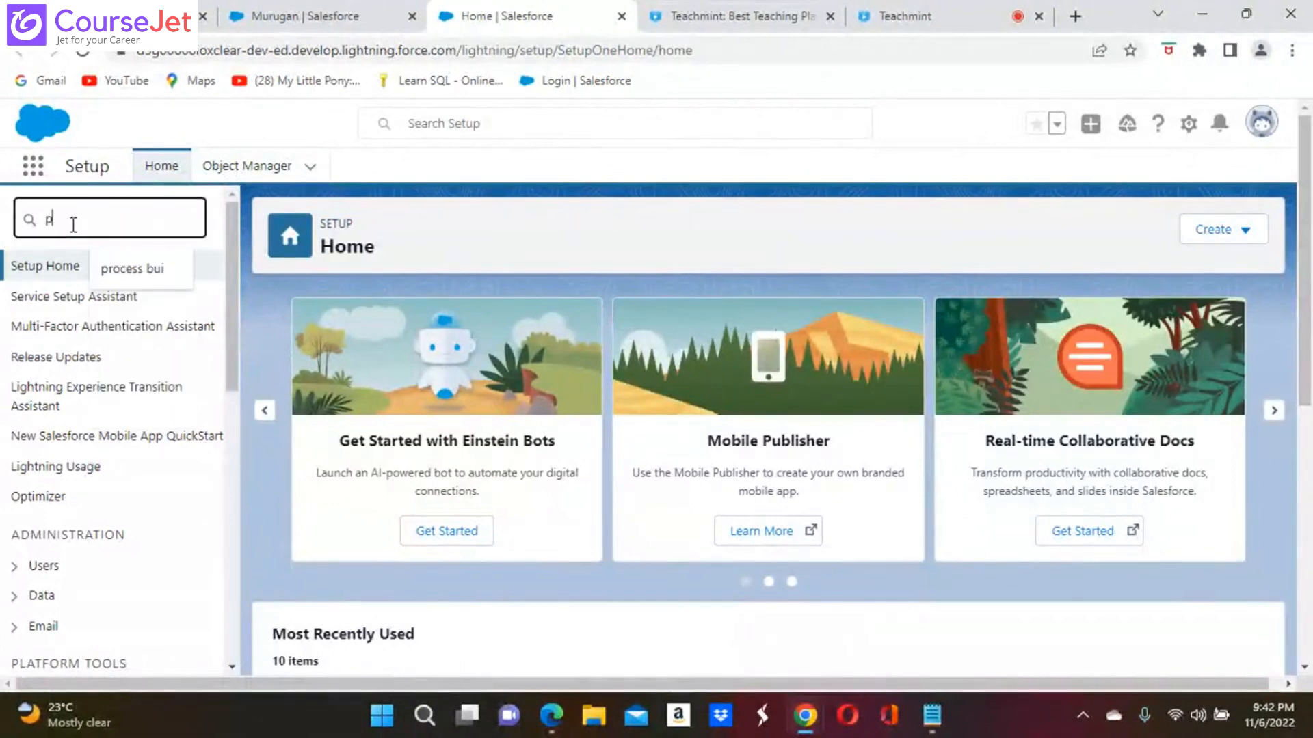
type("rof")
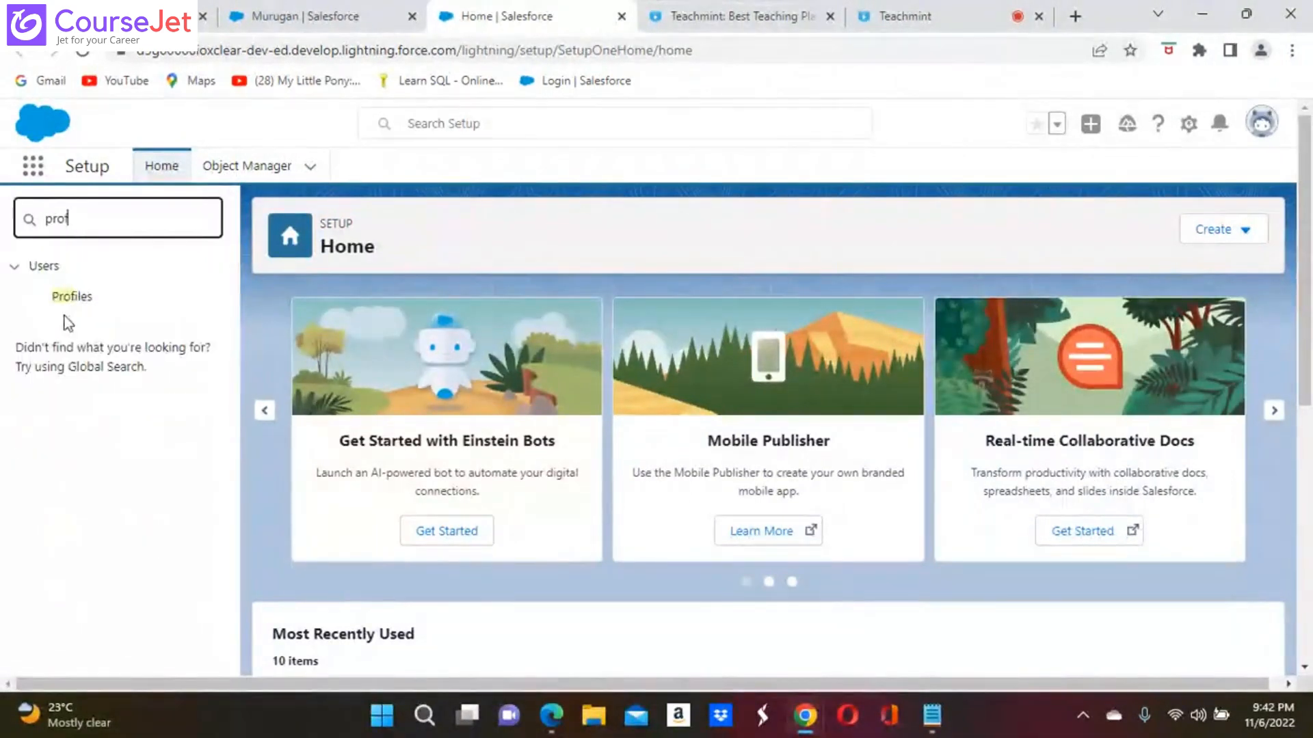
left_click(80, 298)
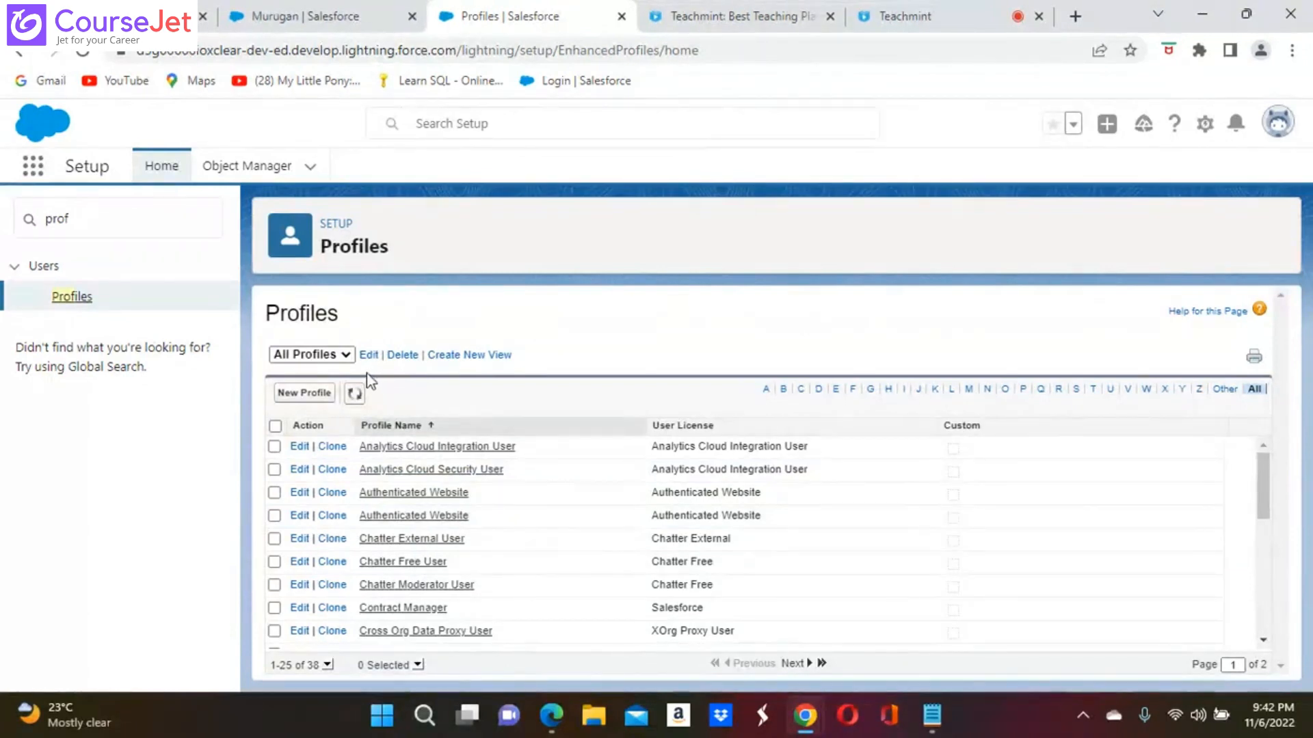
Create a new profile named Swiggy Sales cloned from Custom: Sales Profile and save it
left_click(314, 395)
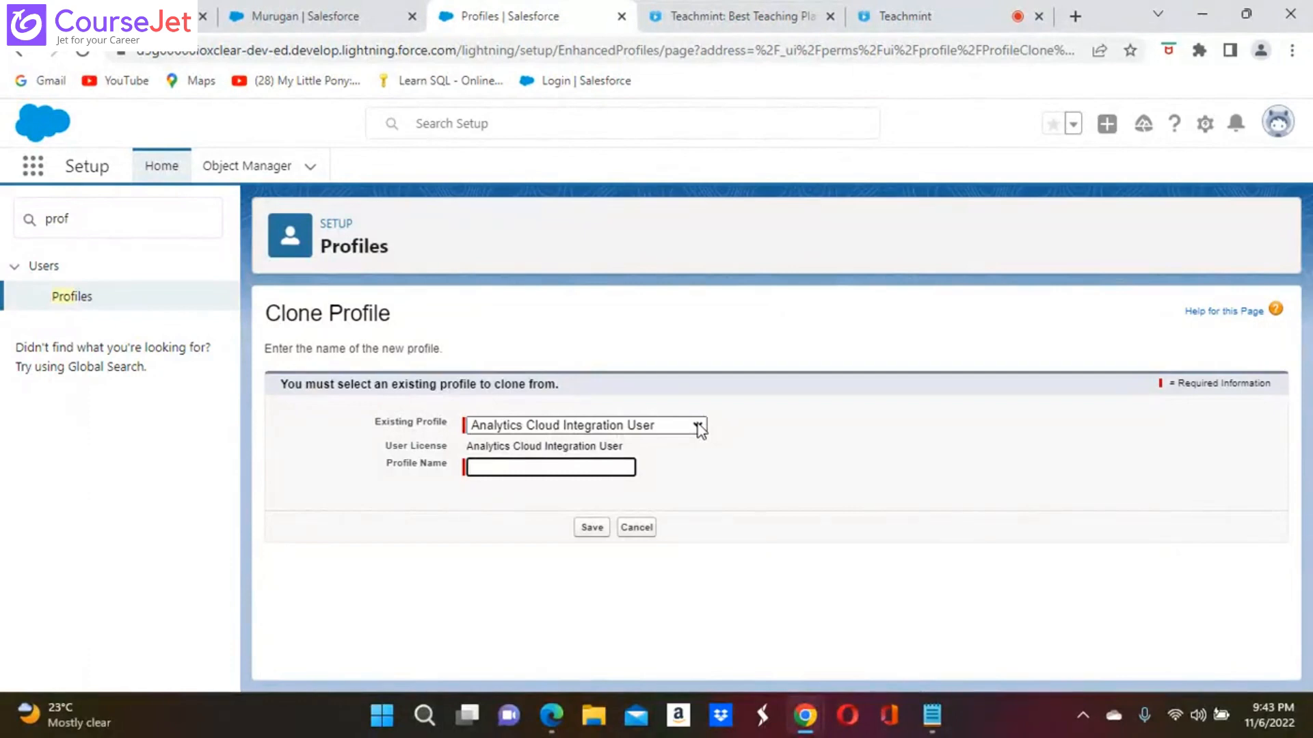
left_click(698, 426)
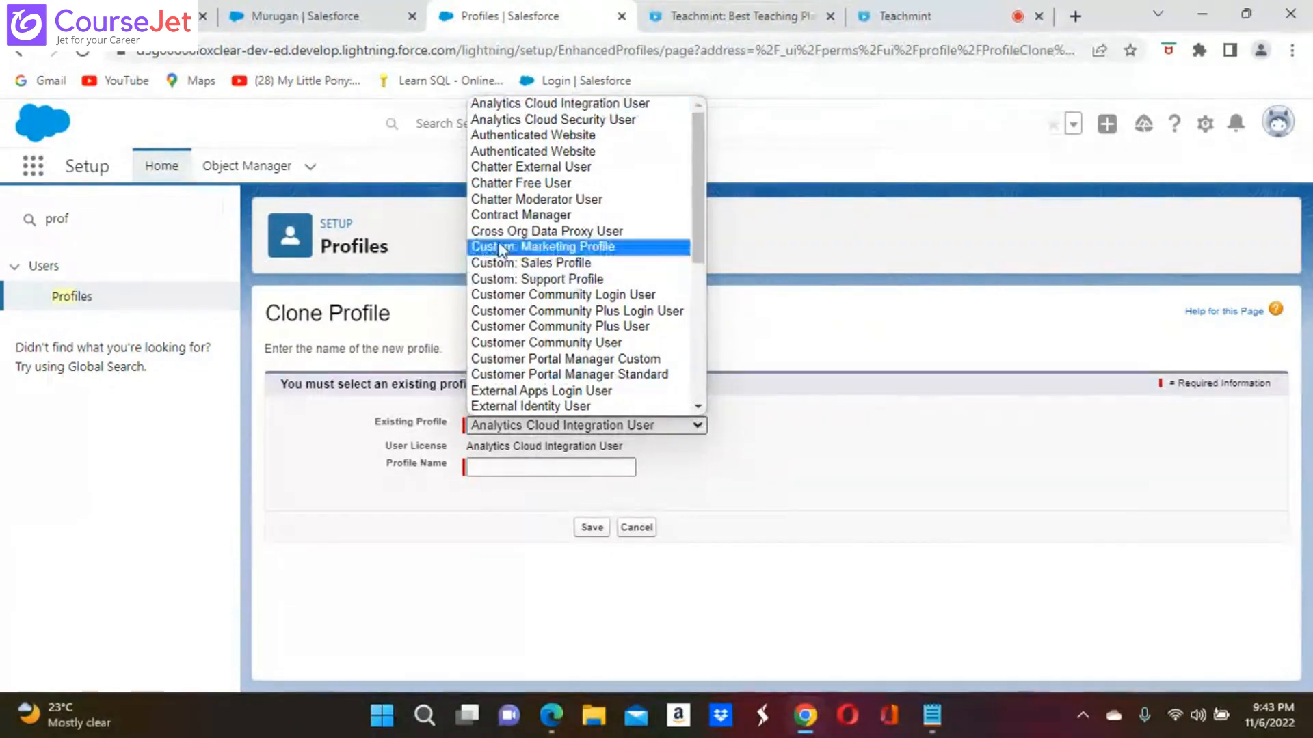
left_click(538, 264)
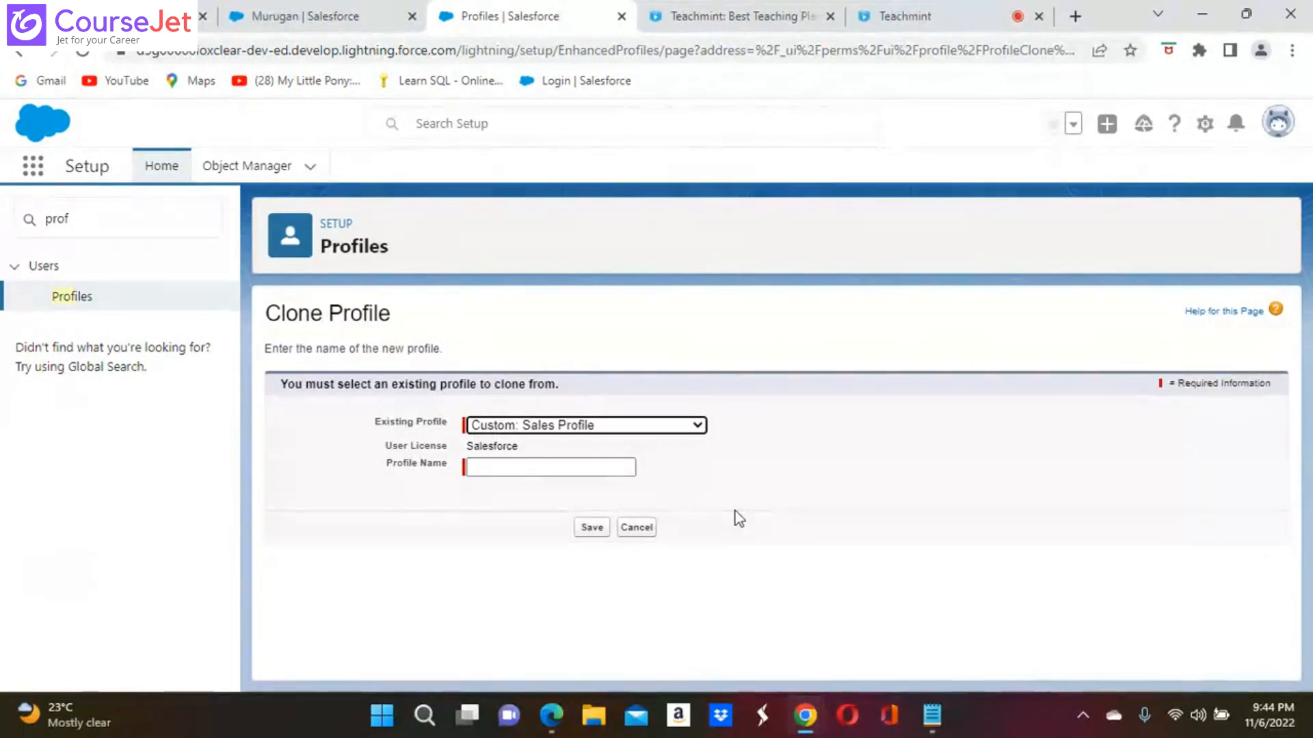
left_click(565, 466)
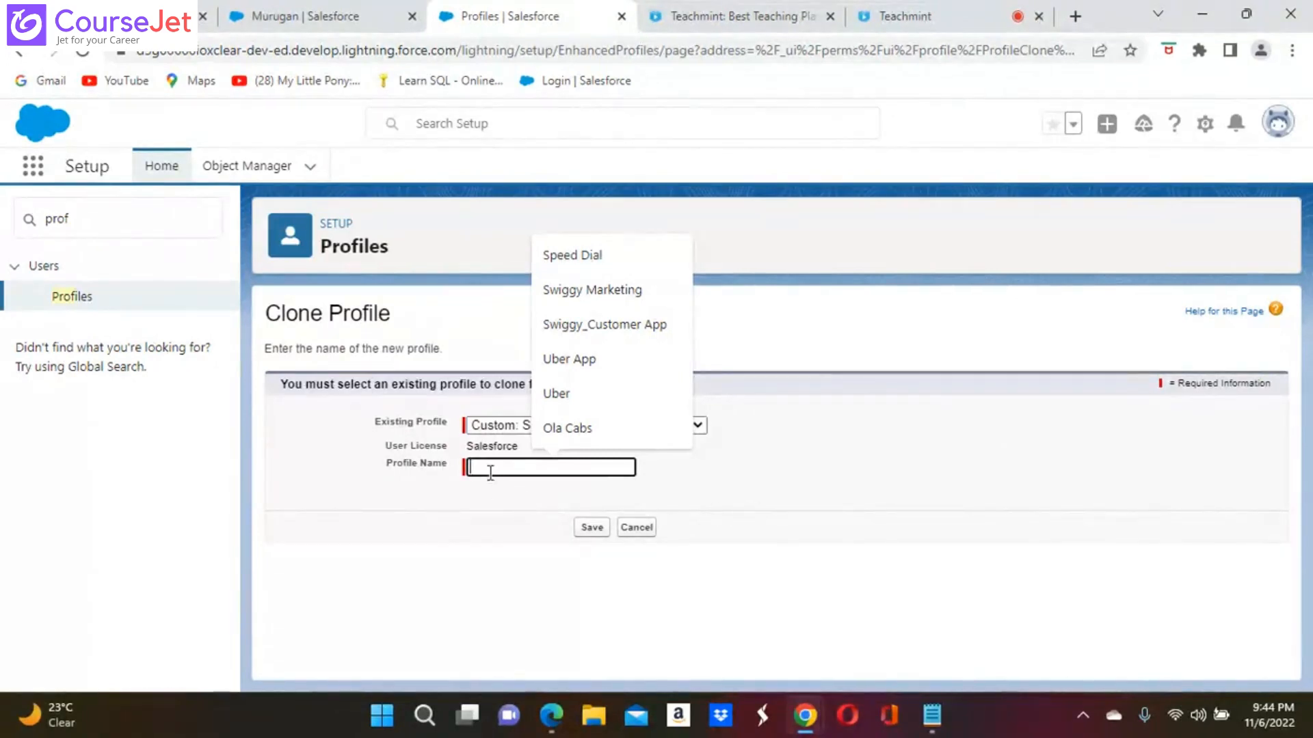
type("Sw")
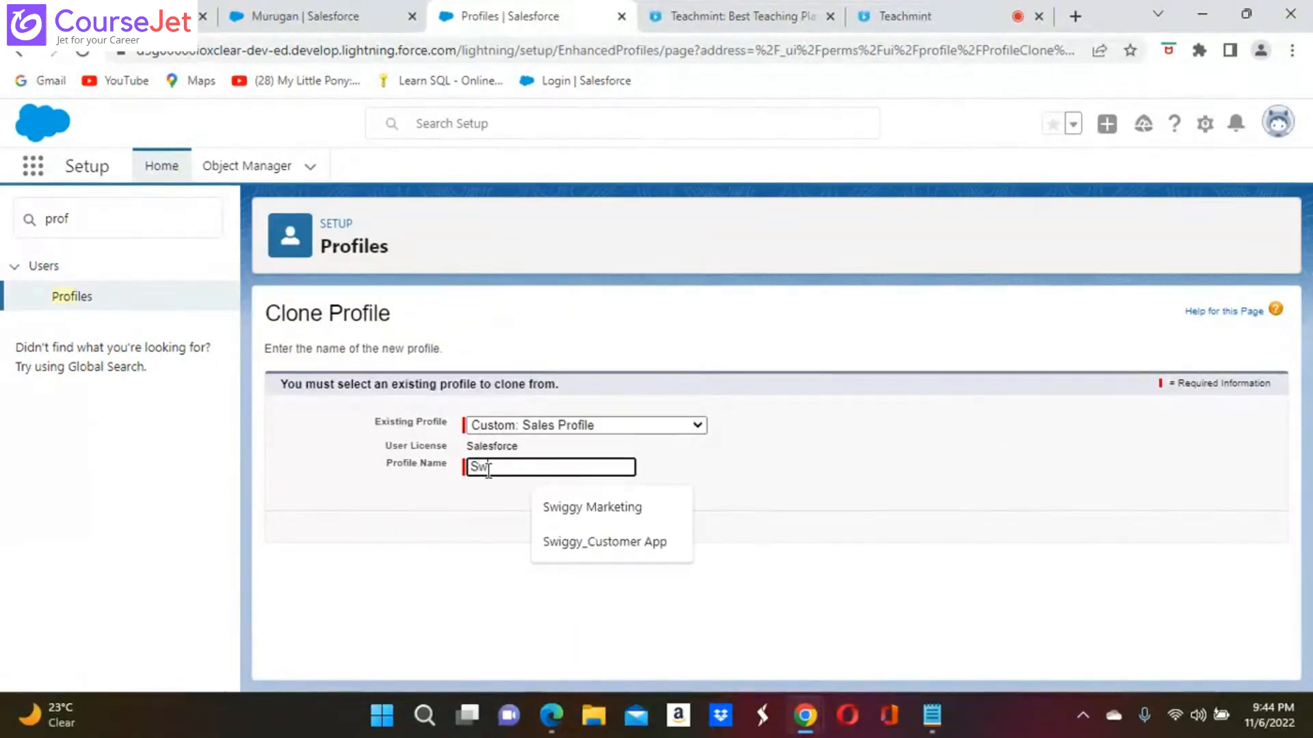
type("iggy Sales")
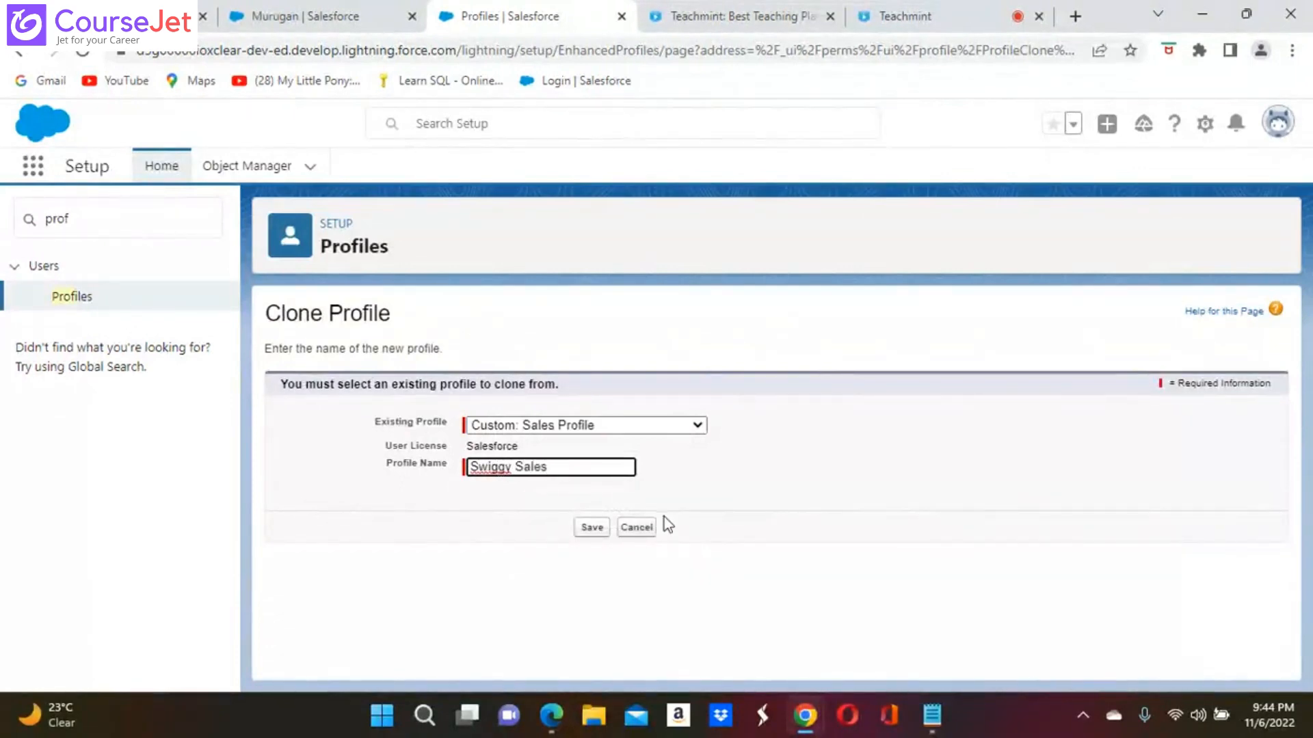
left_click(593, 530)
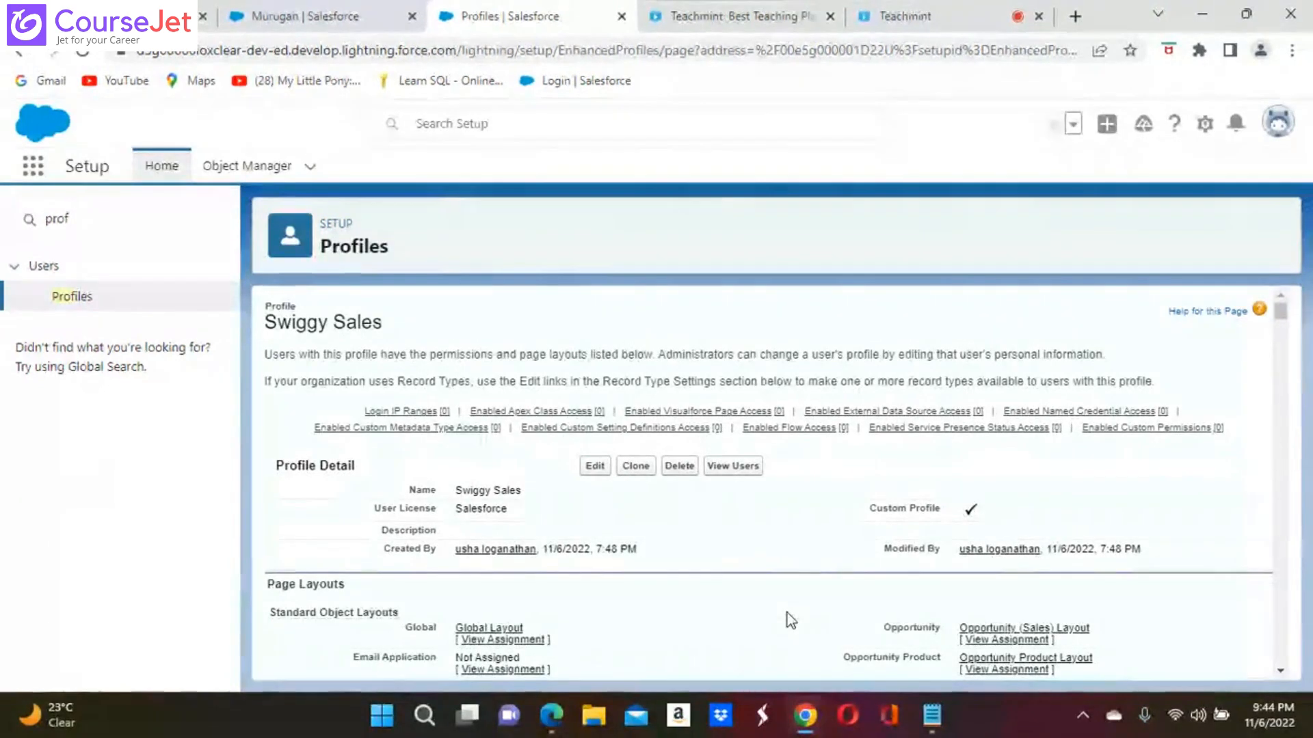
Look through the page layouts and tab settings on the Swiggy Sales profile's detail page
scroll(786, 612, "down", 2)
scroll(787, 613, "down", 10)
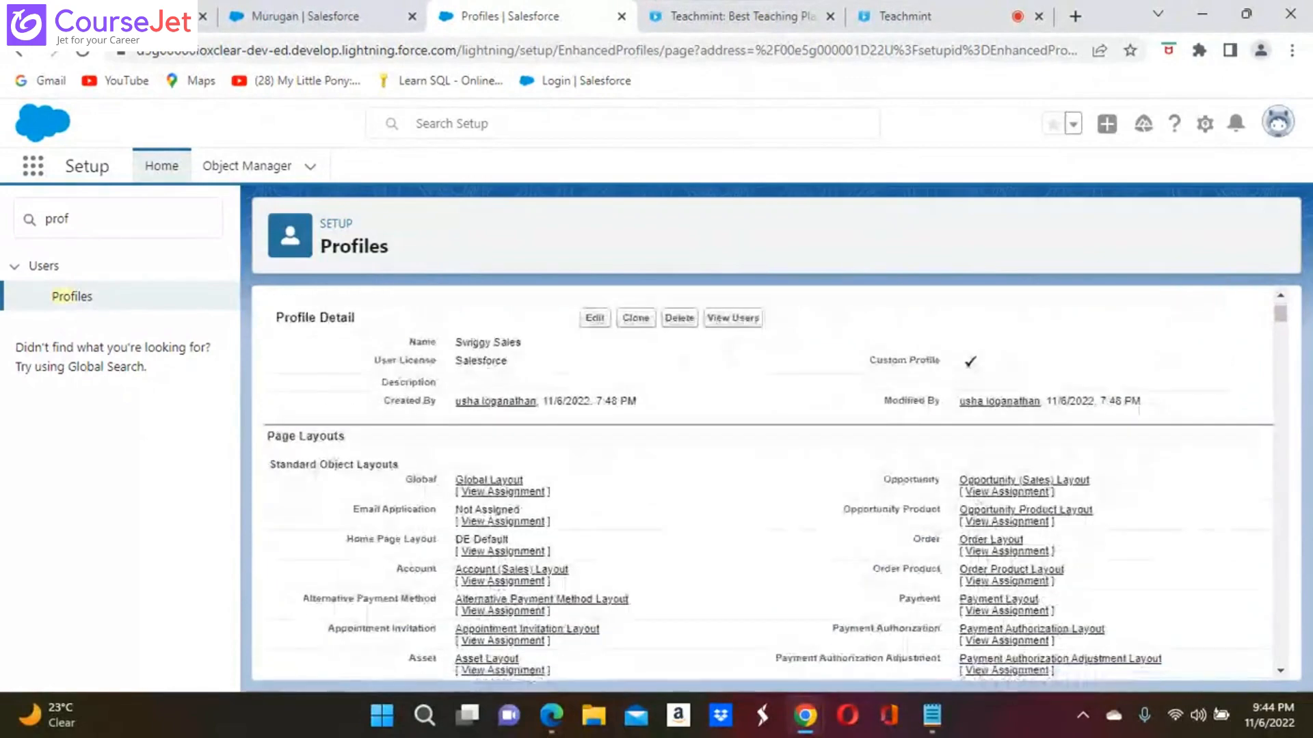
scroll(776, 482, "down", 10)
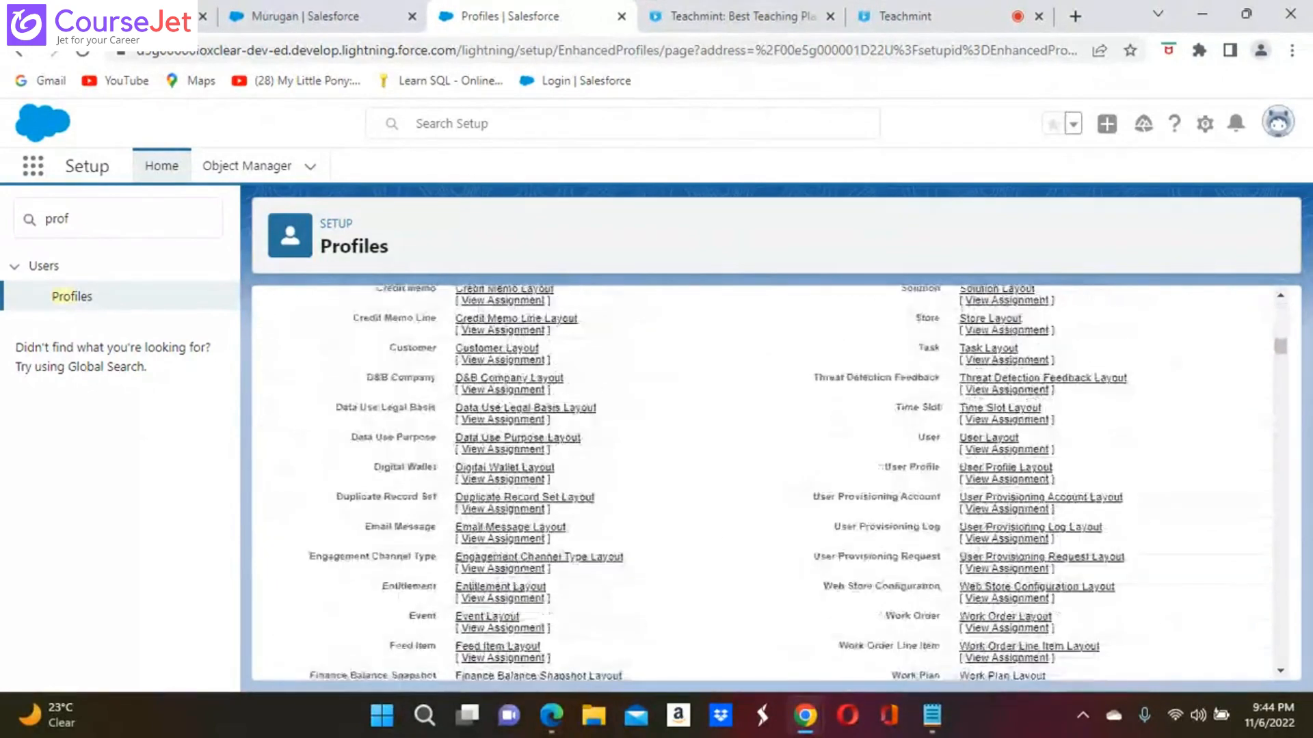
scroll(776, 482, "down", 5)
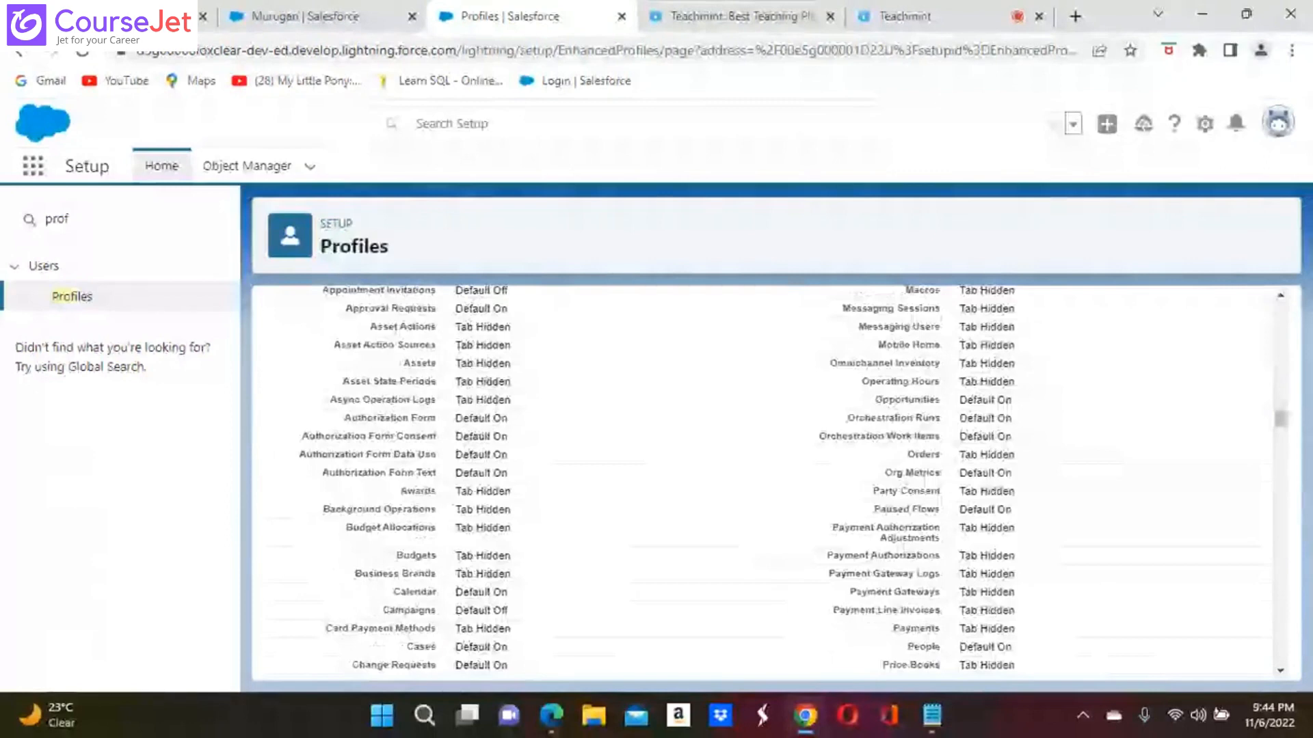
scroll(776, 483, "up", 20)
key("ctrl+f")
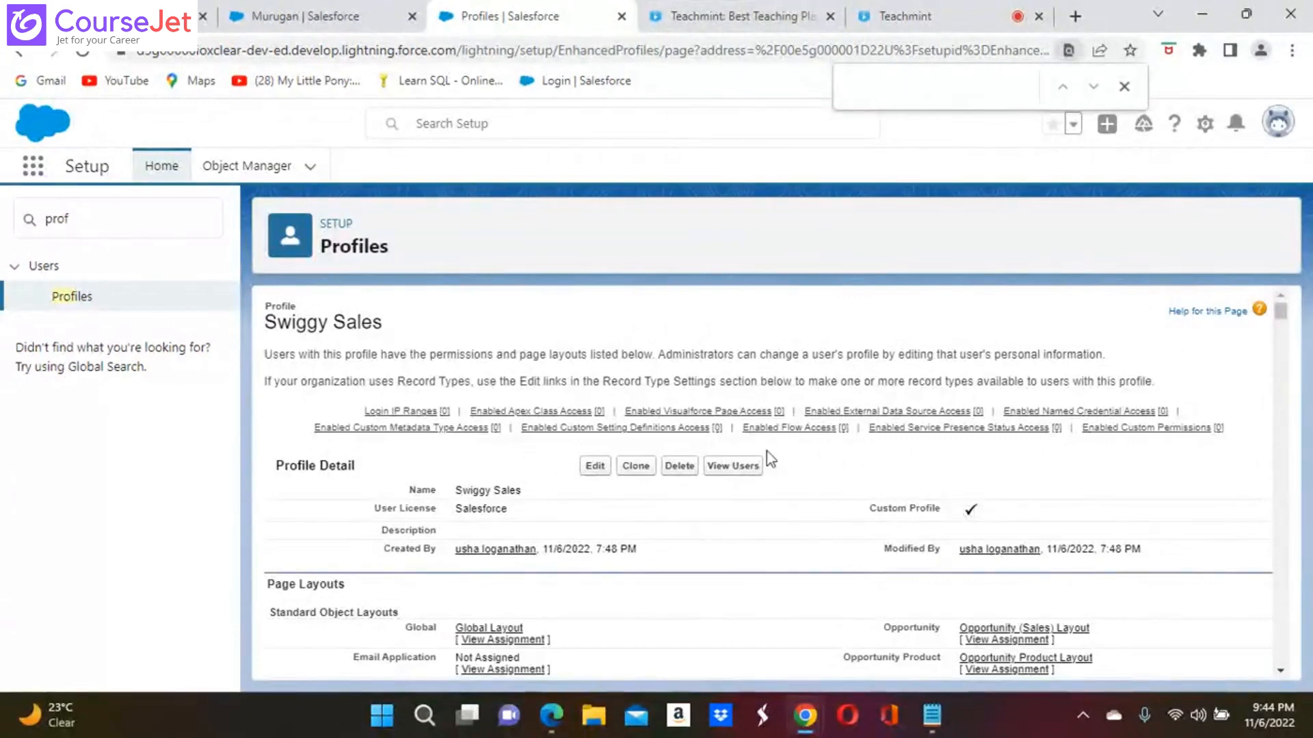
left_click(1124, 86)
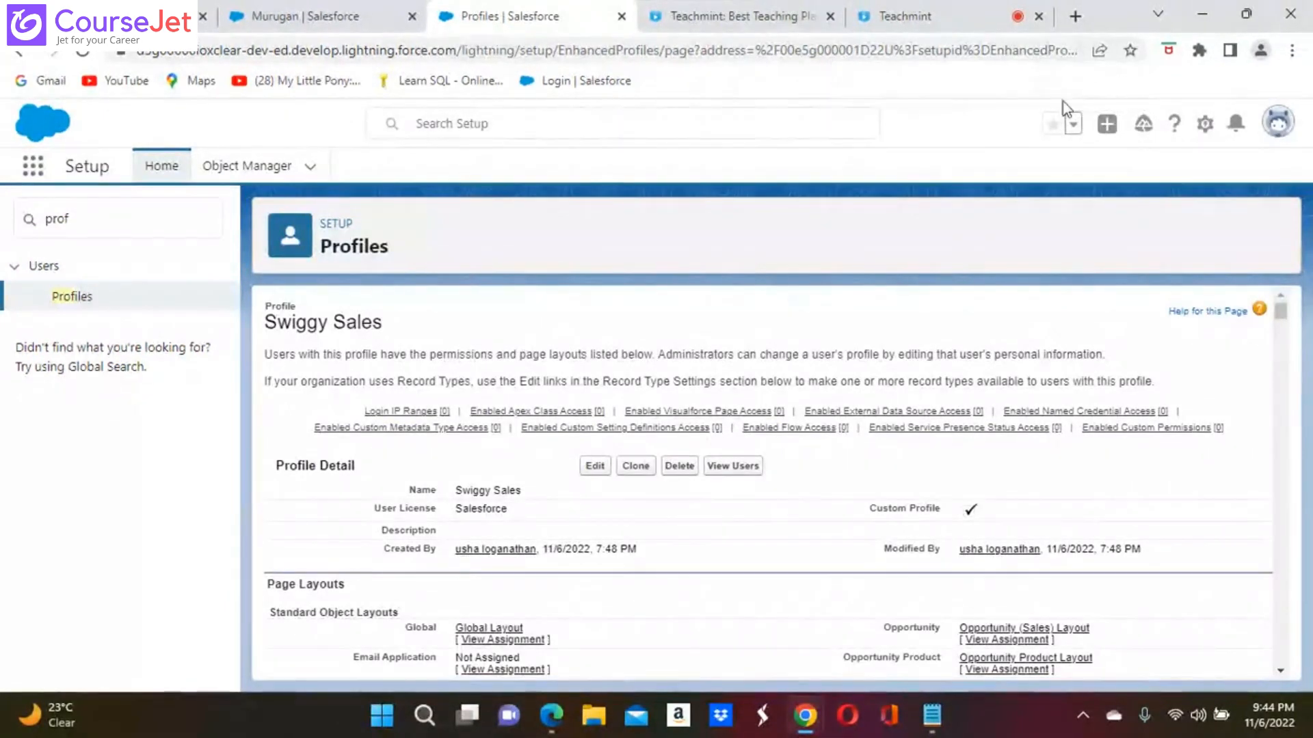
Open the Swiggy Sales profile for editing and remove visibility of the All Tabs, Analytics Studio, App Launcher and Bolt Solutions apps
left_click(595, 467)
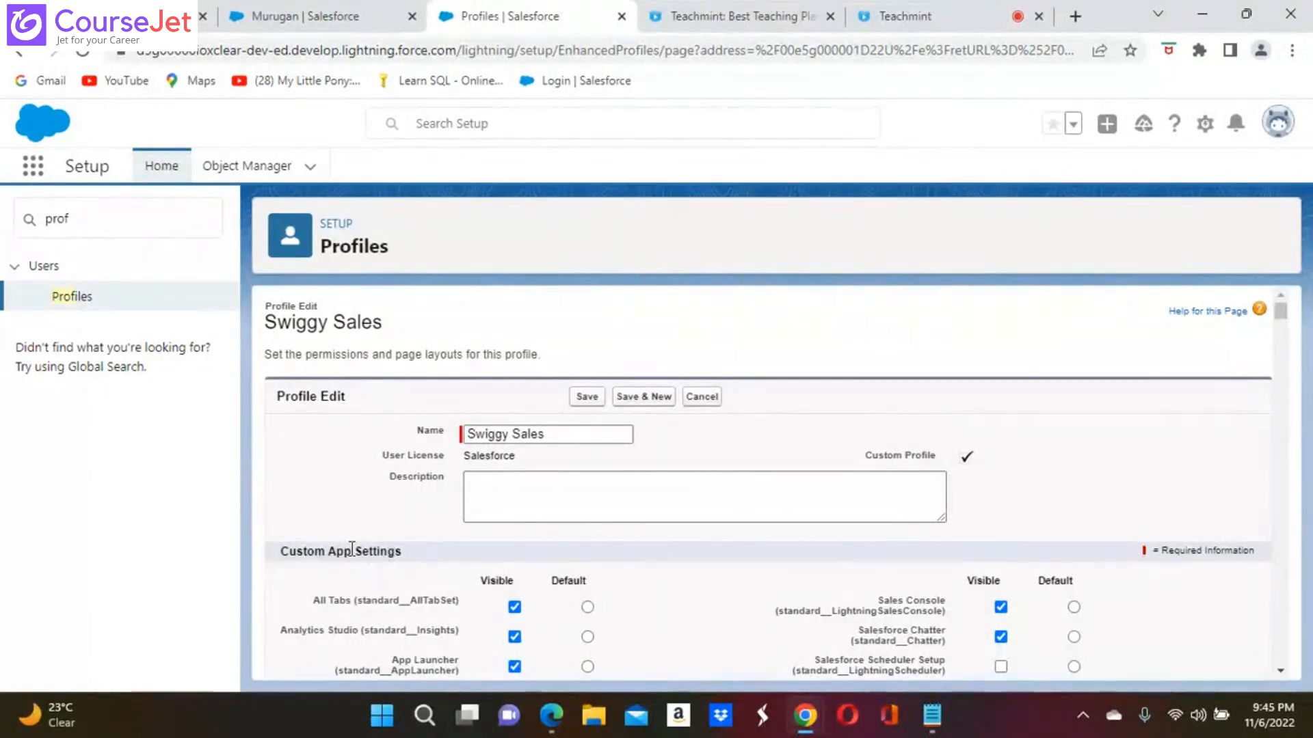
scroll(351, 549, "down", 1)
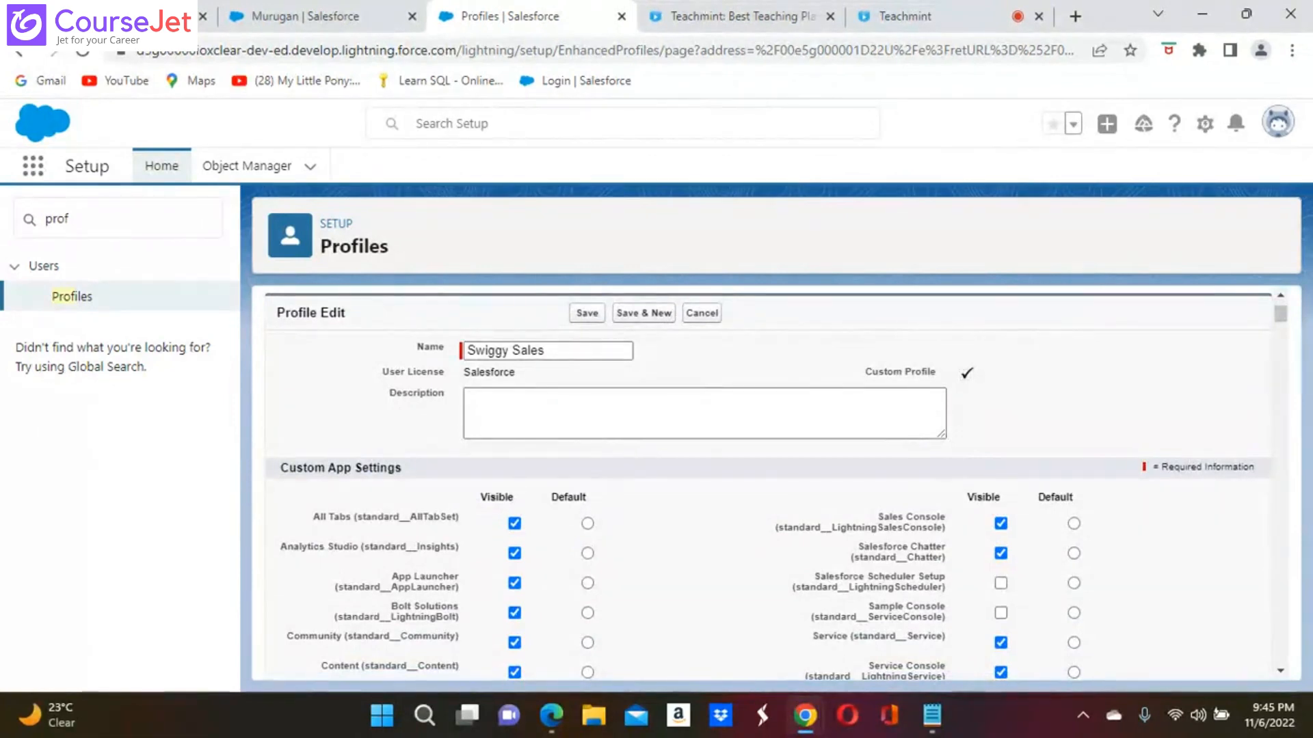
scroll(768, 484, "down", 1)
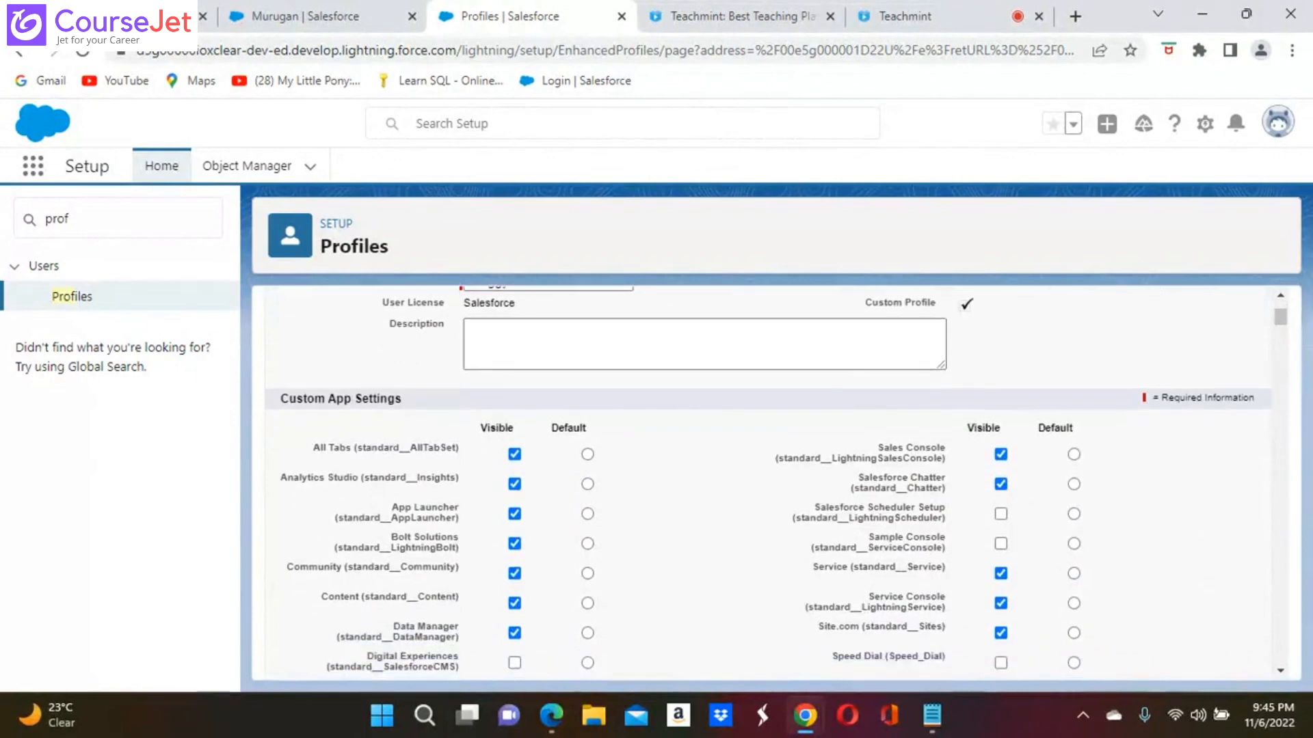
scroll(768, 484, "down", 1)
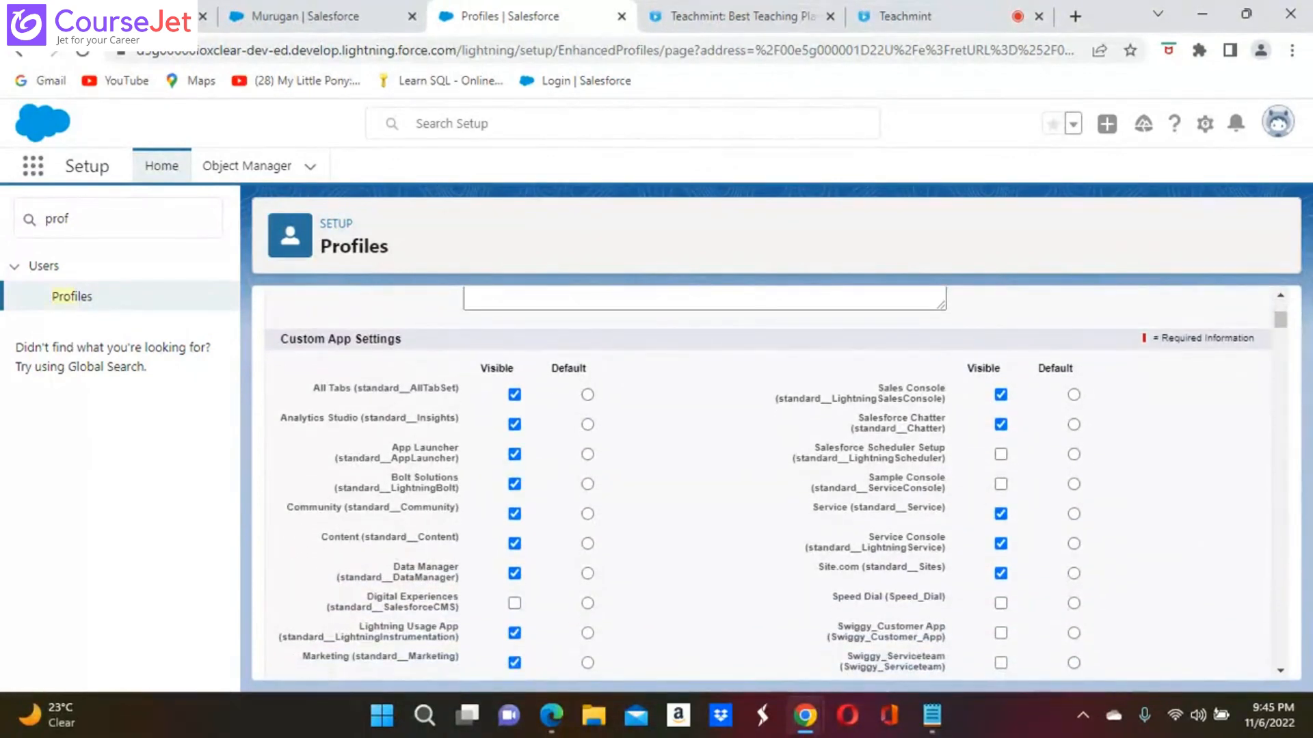
scroll(768, 489, "down", 1)
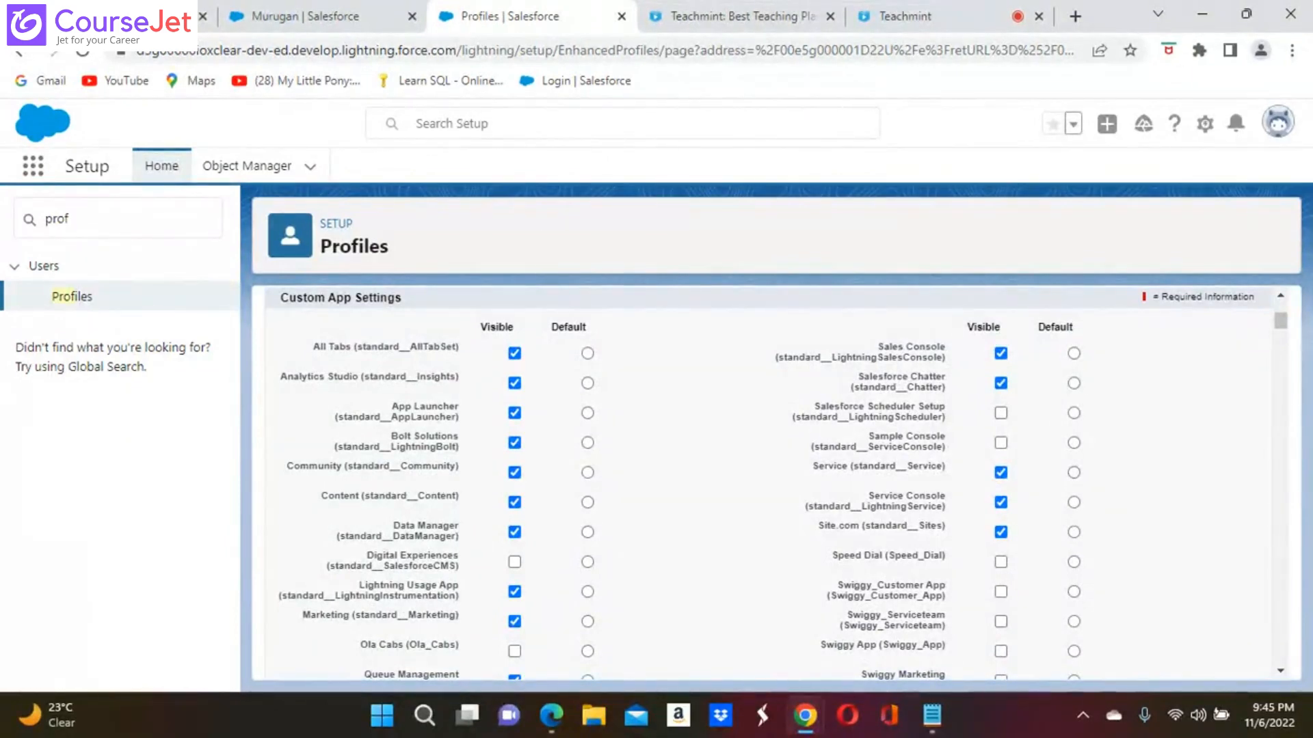
key("ctrl+f")
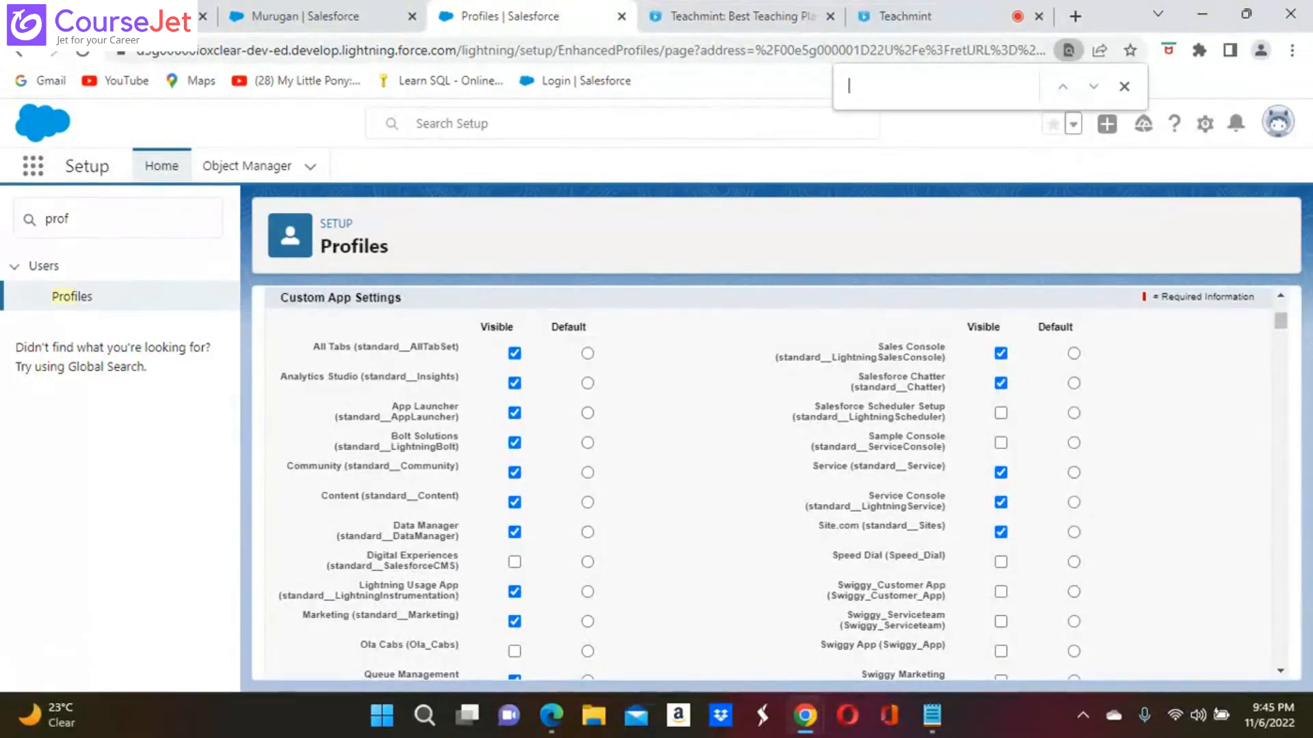
left_click(514, 354)
left_click(515, 384)
left_click(514, 413)
left_click(514, 443)
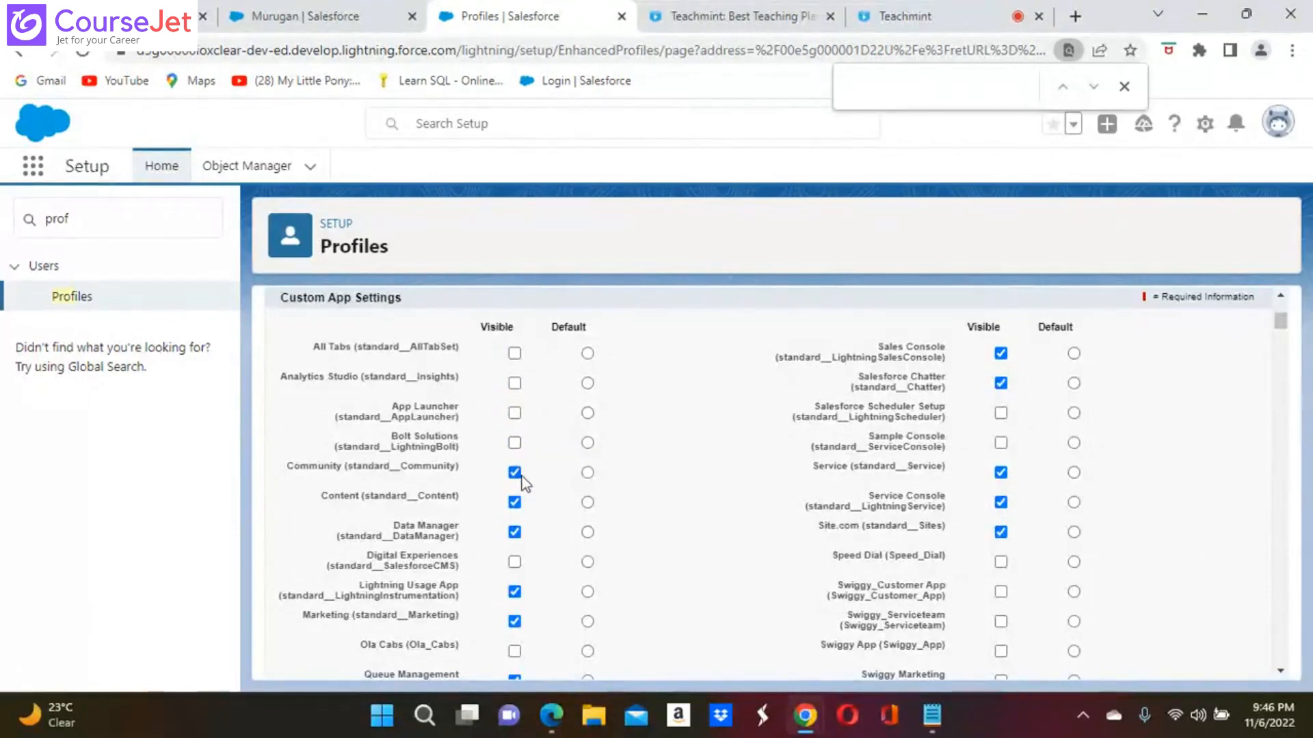
Remove visibility of the Community, Content, Data Manager, Lightning Usage App and Marketing apps, leaving Digital Experiences unchecked
left_click(515, 504)
left_click(514, 473)
left_click(514, 532)
left_click(514, 562)
left_click(514, 621)
left_click(514, 592)
left_click(514, 562)
Remove visibility of the Sales Console, Salesforce Chatter, Service, Service Console and Site.com apps, leaving Sample Console unchecked
left_click(1000, 353)
left_click(1000, 383)
left_click(1000, 443)
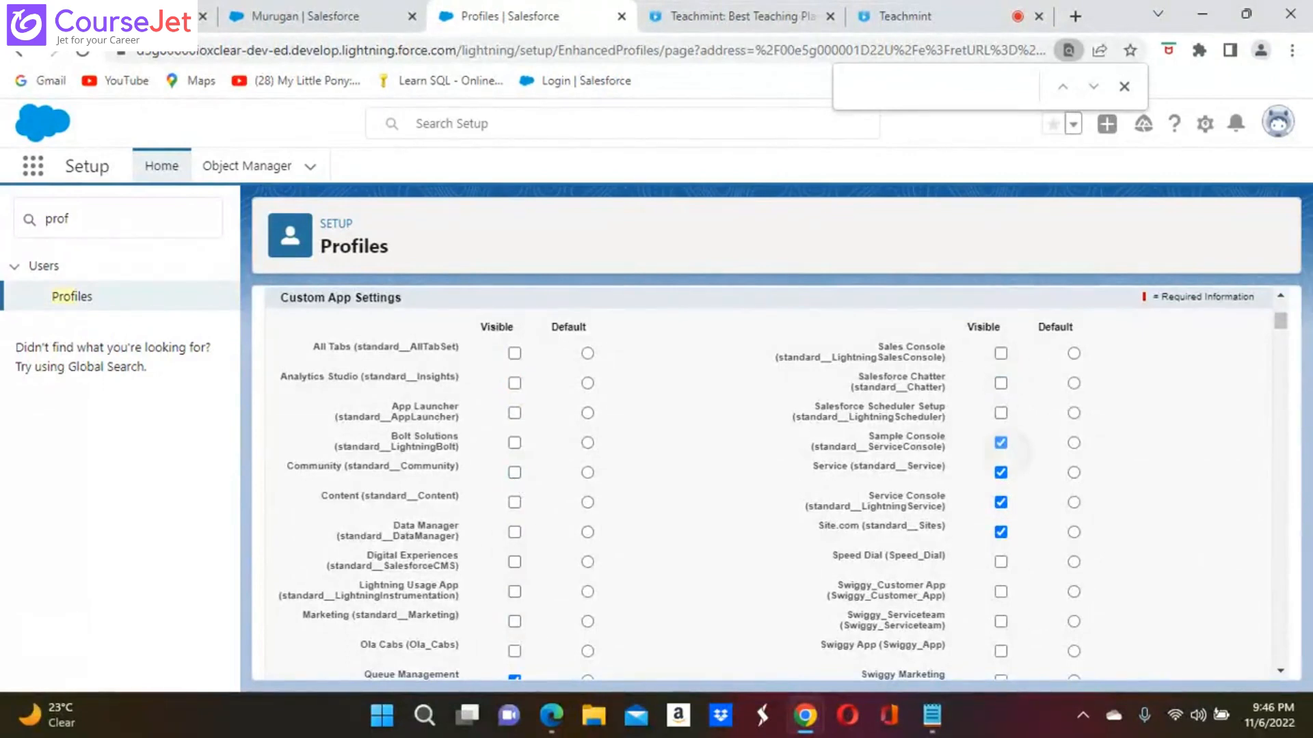
left_click(1001, 503)
left_click(1000, 532)
left_click(1000, 472)
left_click(1000, 443)
scroll(1000, 443, "down", 1)
scroll(1001, 443, "up", 1)
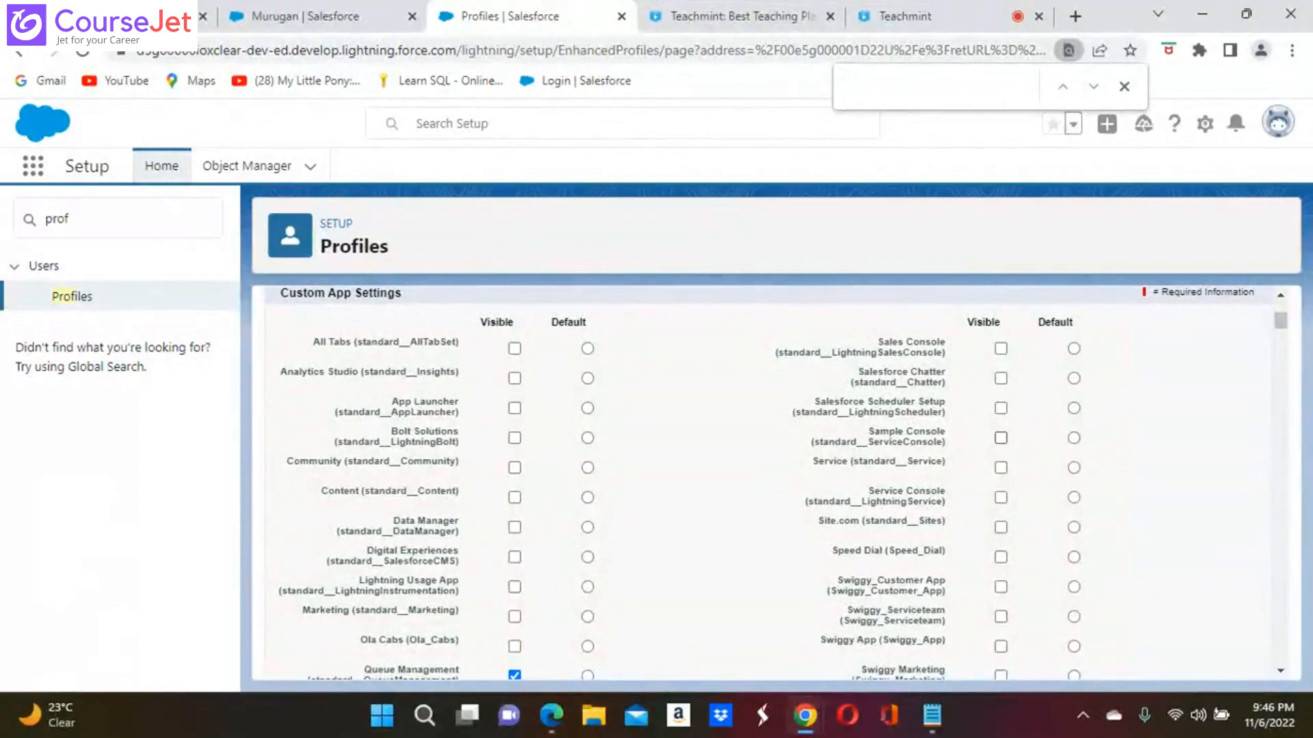
Remove visibility of the Queue Management, Sales (standard__LightningSales) and WDC apps
scroll(773, 478, "down", 2)
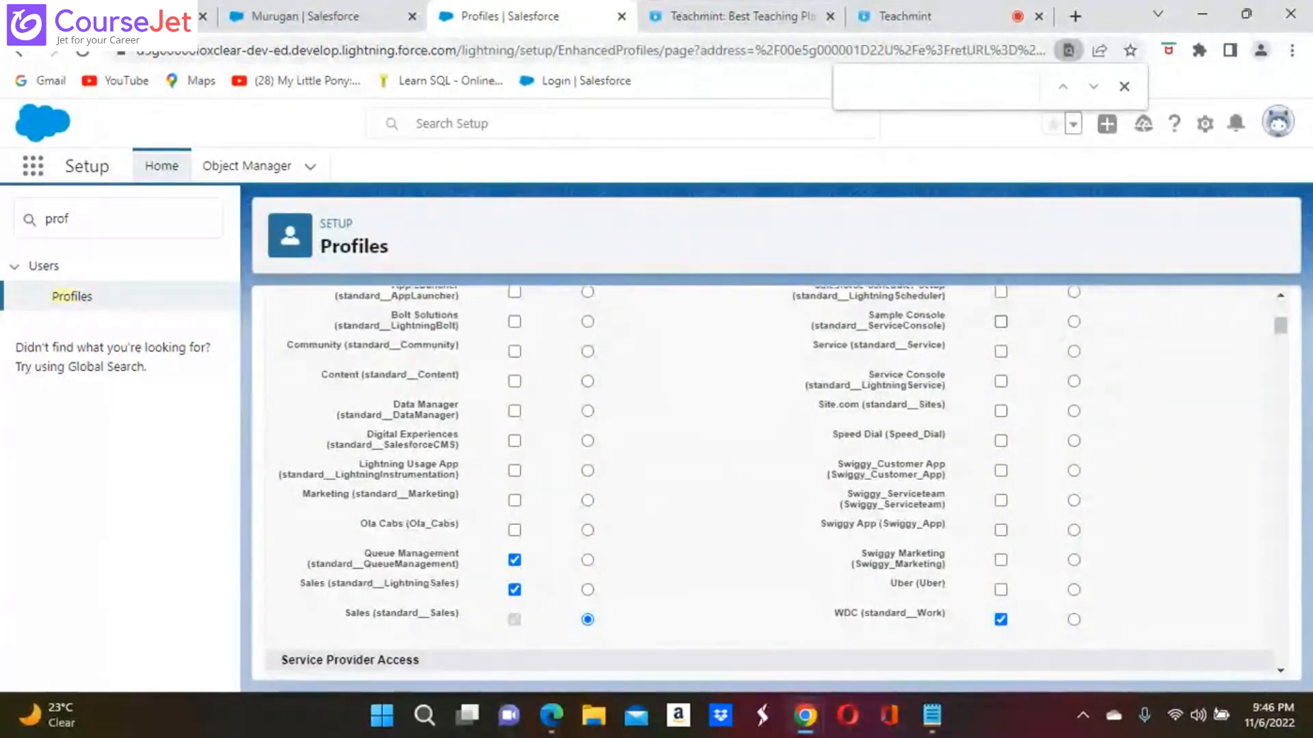
left_click(515, 560)
left_click(515, 590)
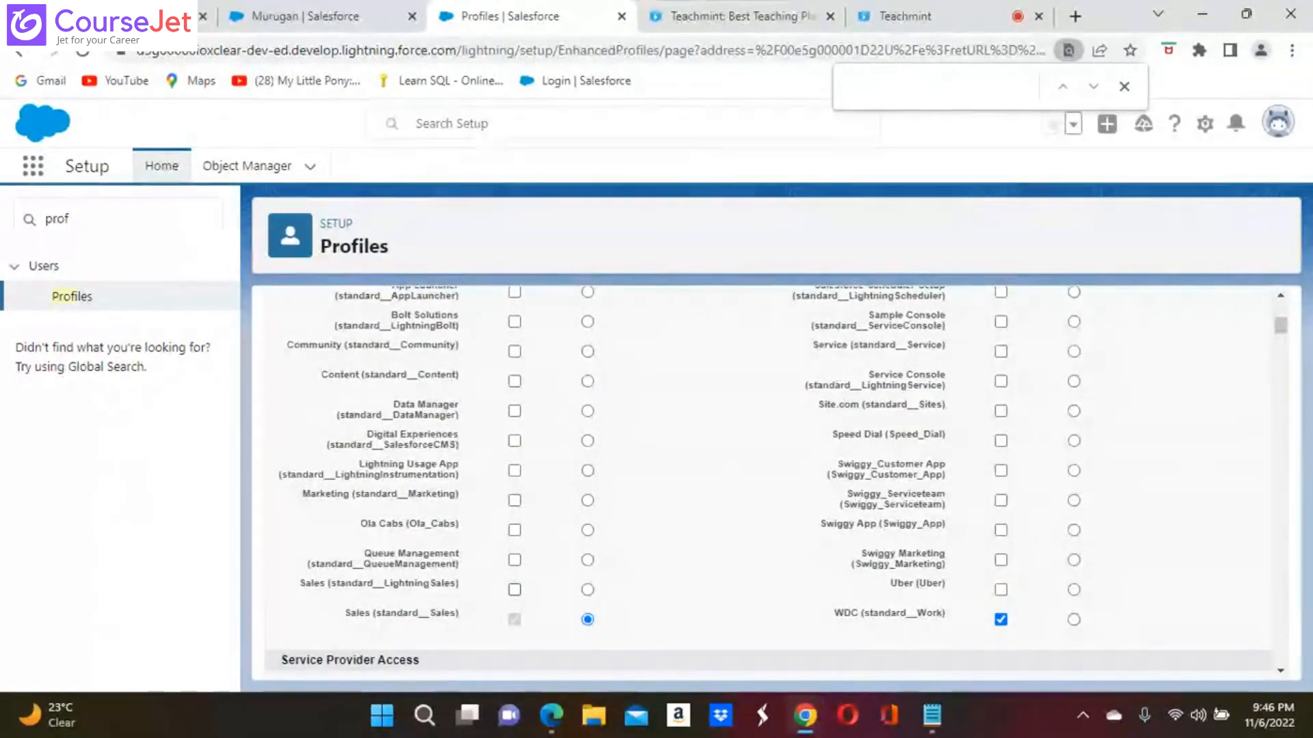
left_click(1001, 619)
Check the visible and default app selections throughout the profile's Custom App Settings
scroll(769, 483, "up", 2)
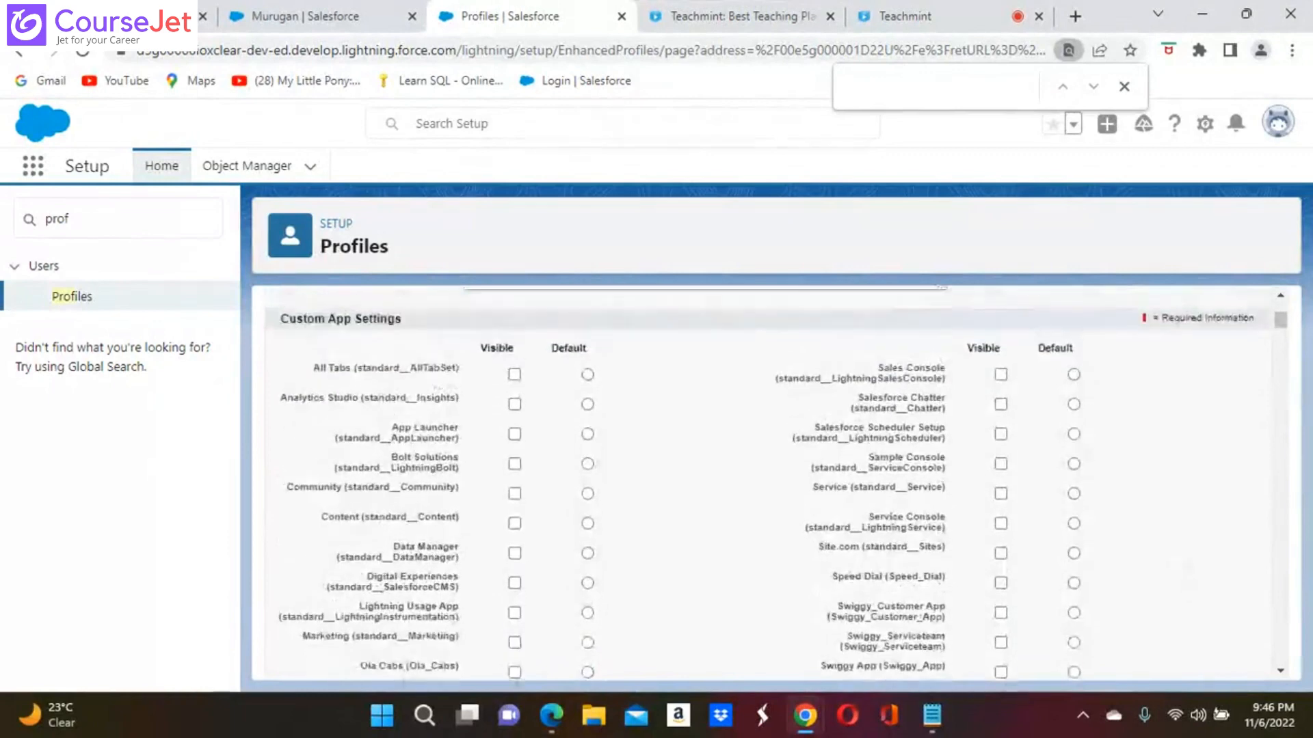
scroll(769, 482, "down", 2)
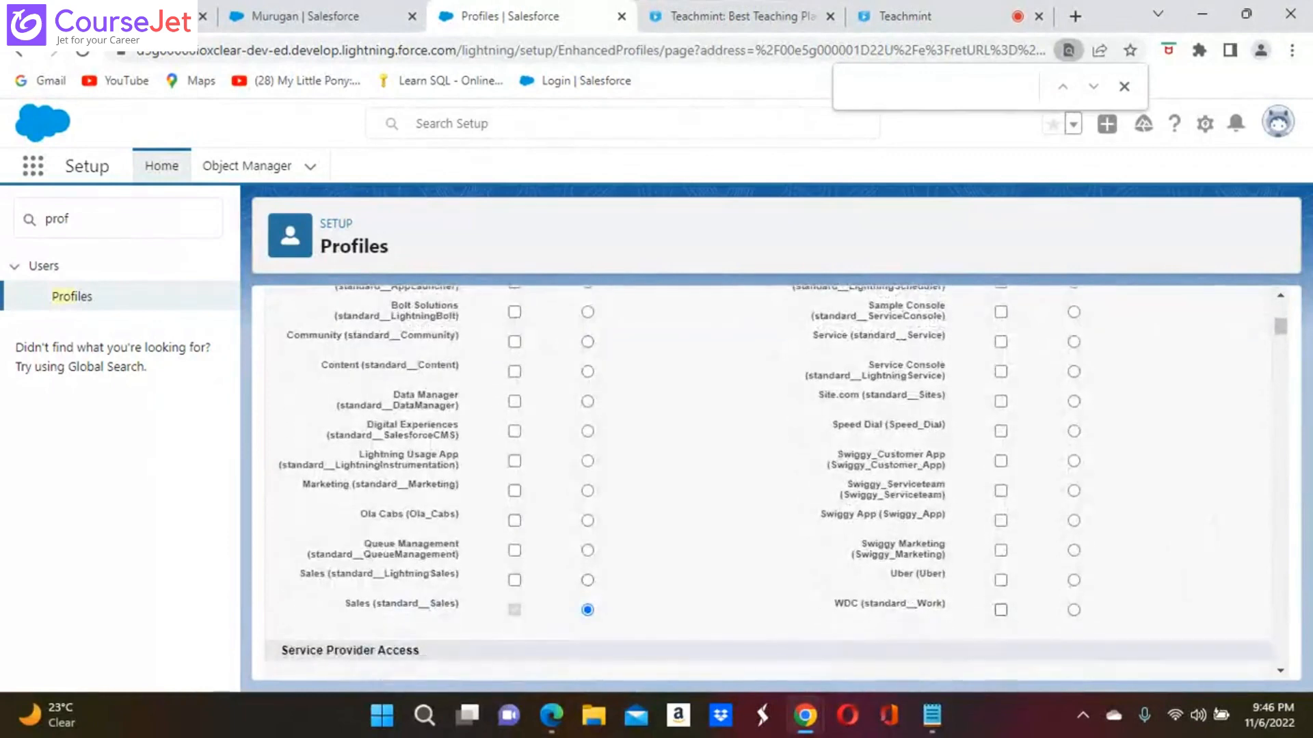
scroll(769, 482, "up", 3)
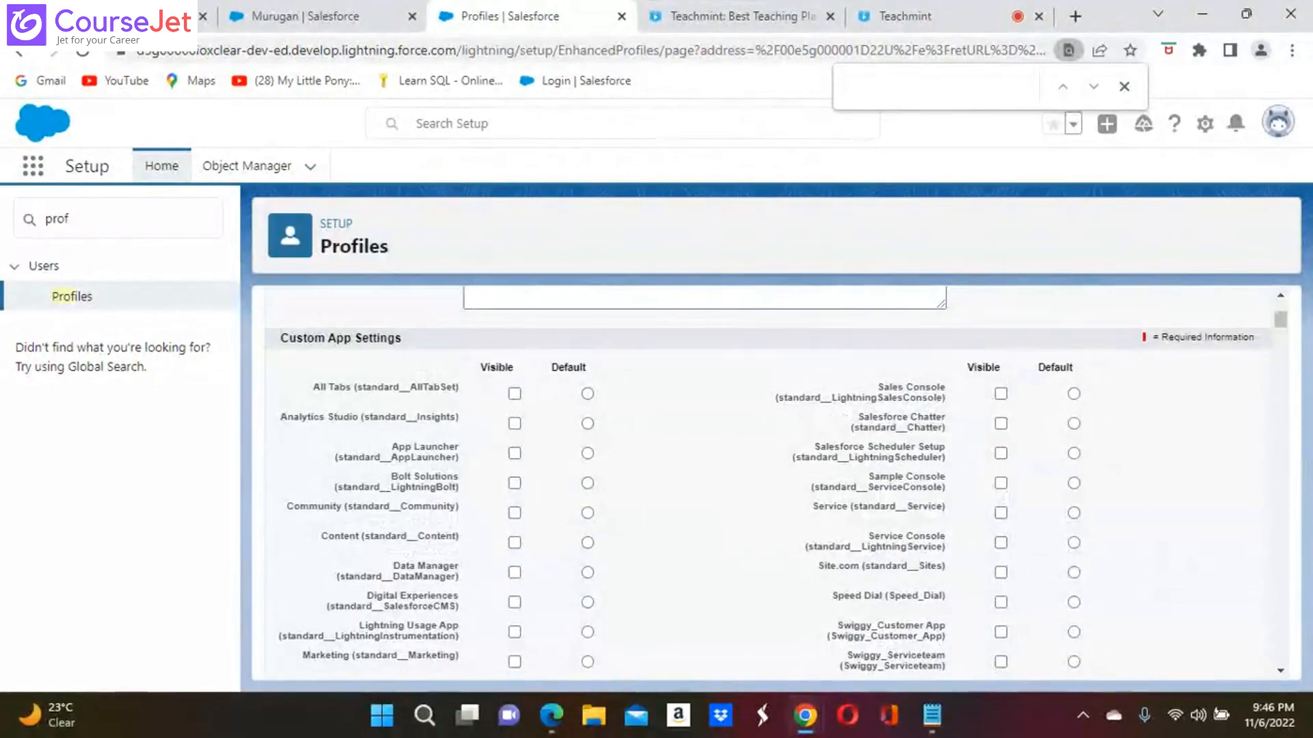
scroll(769, 482, "down", 3)
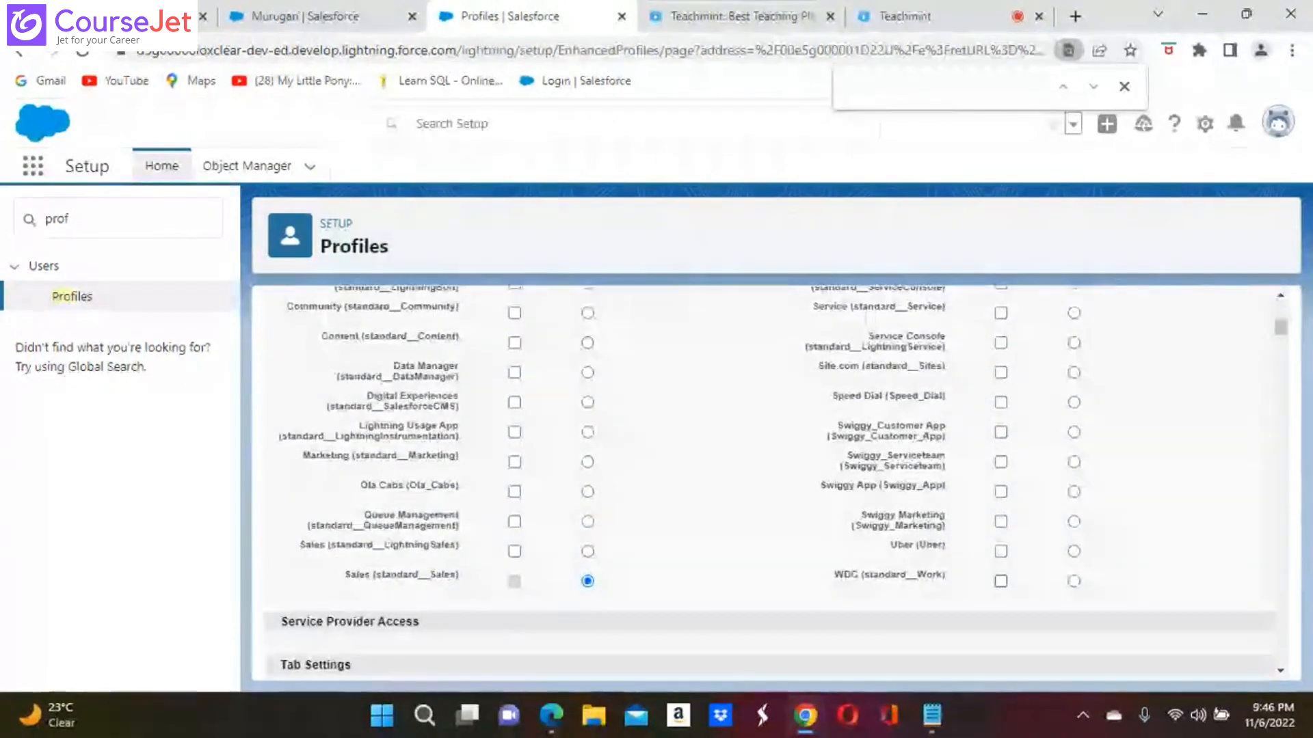
scroll(696, 484, "up", 1)
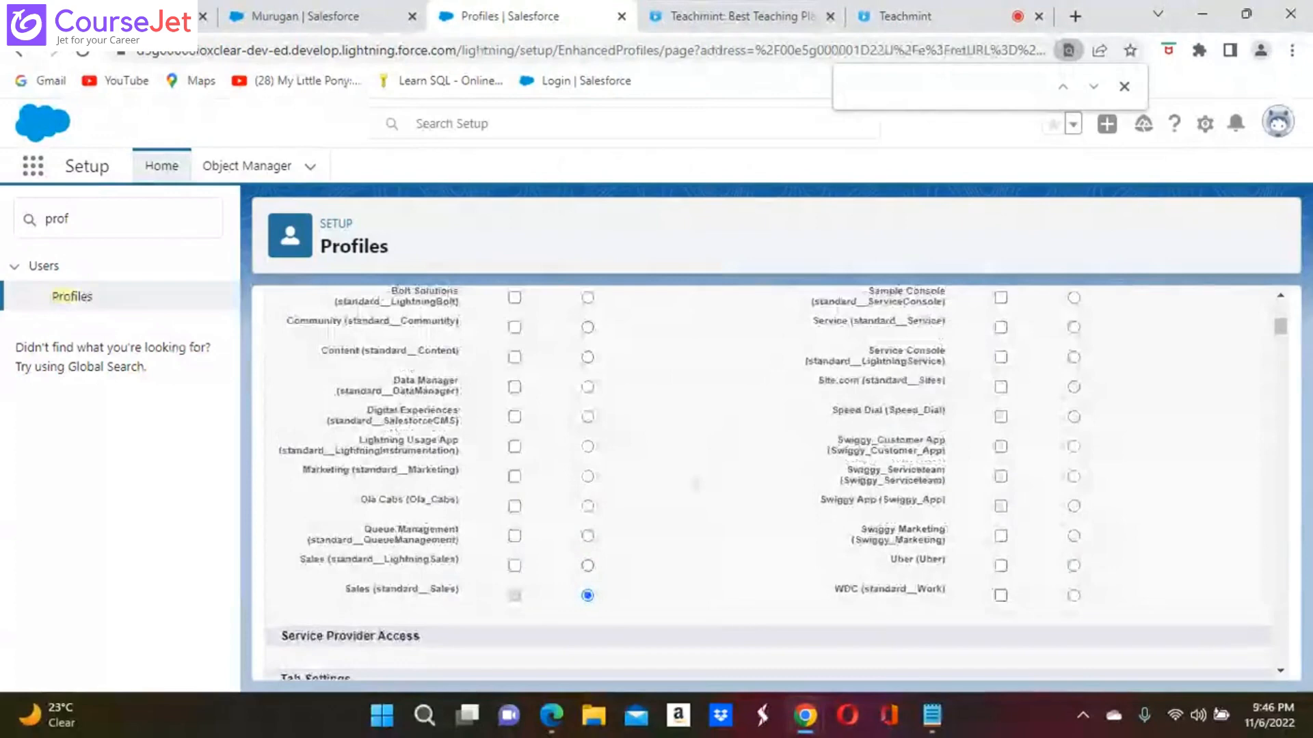
scroll(696, 484, "up", 2)
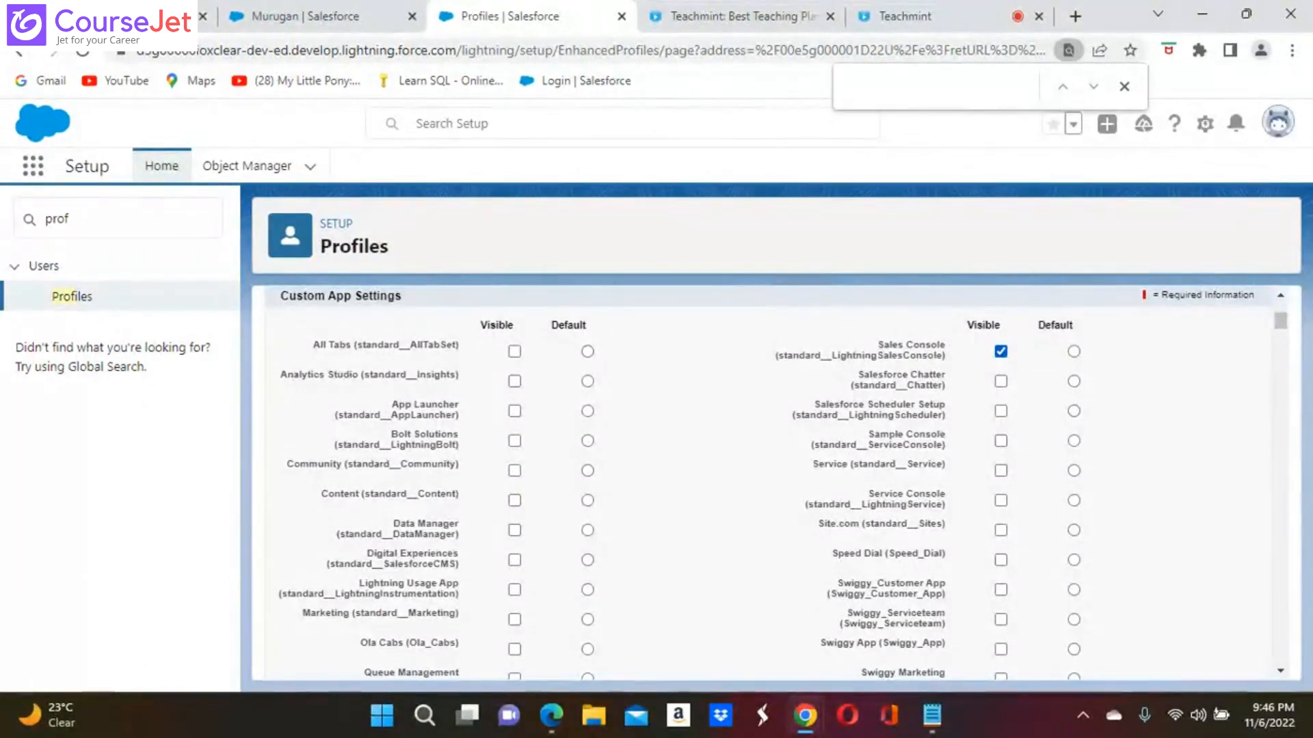
scroll(770, 487, "down", 6)
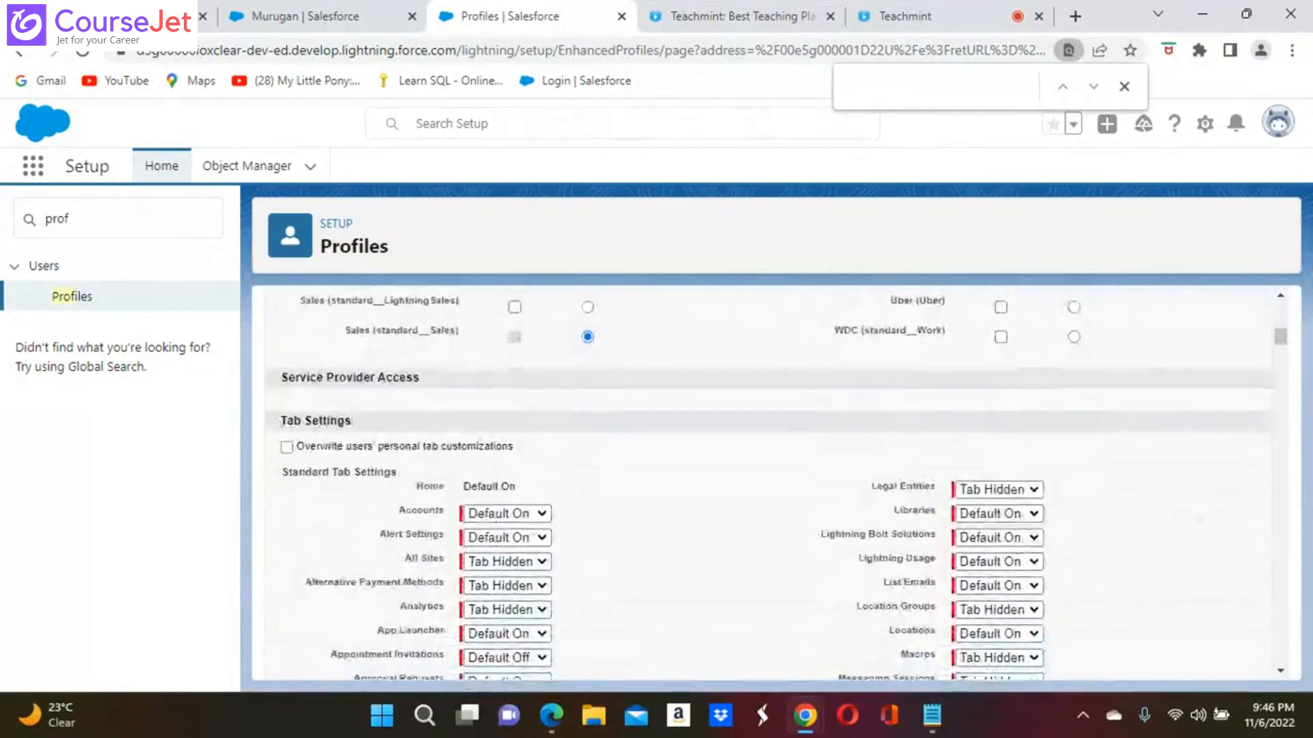
scroll(770, 487, "up", 8)
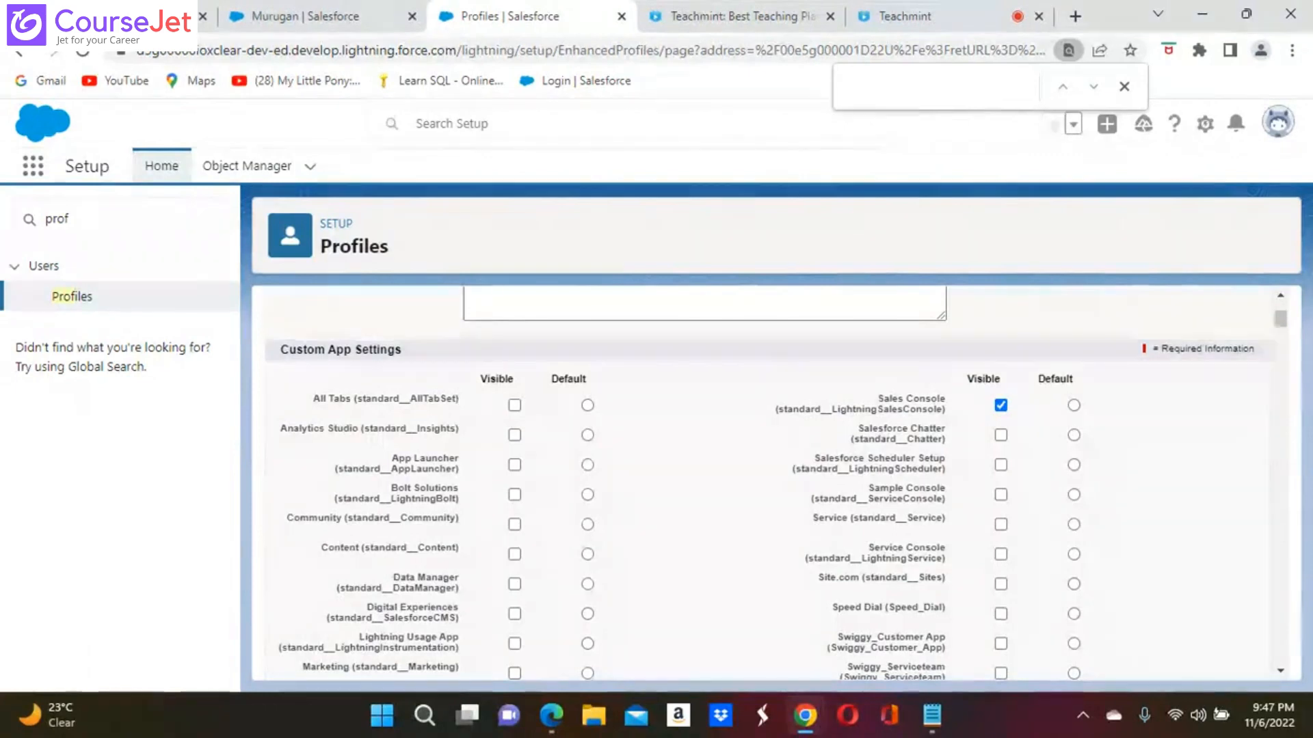
scroll(765, 479, "down", 3)
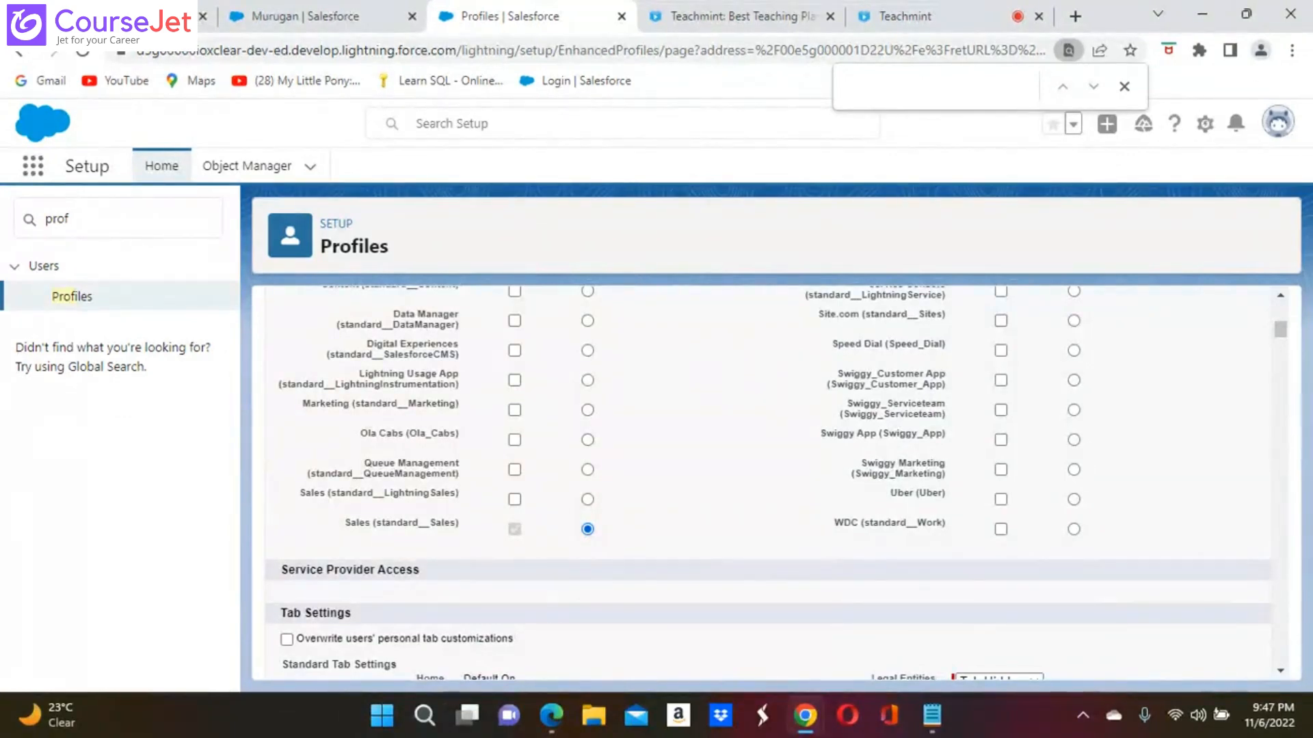
scroll(765, 479, "up", 2)
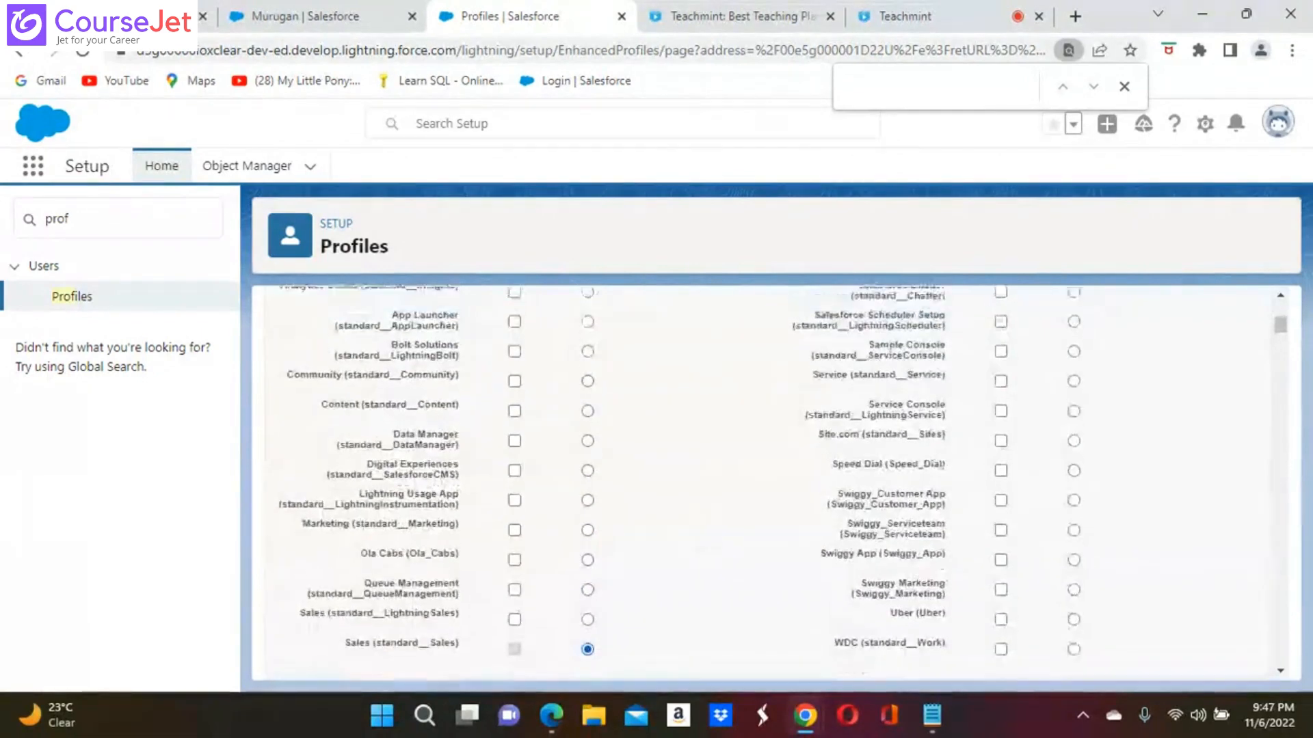
scroll(766, 479, "up", 3)
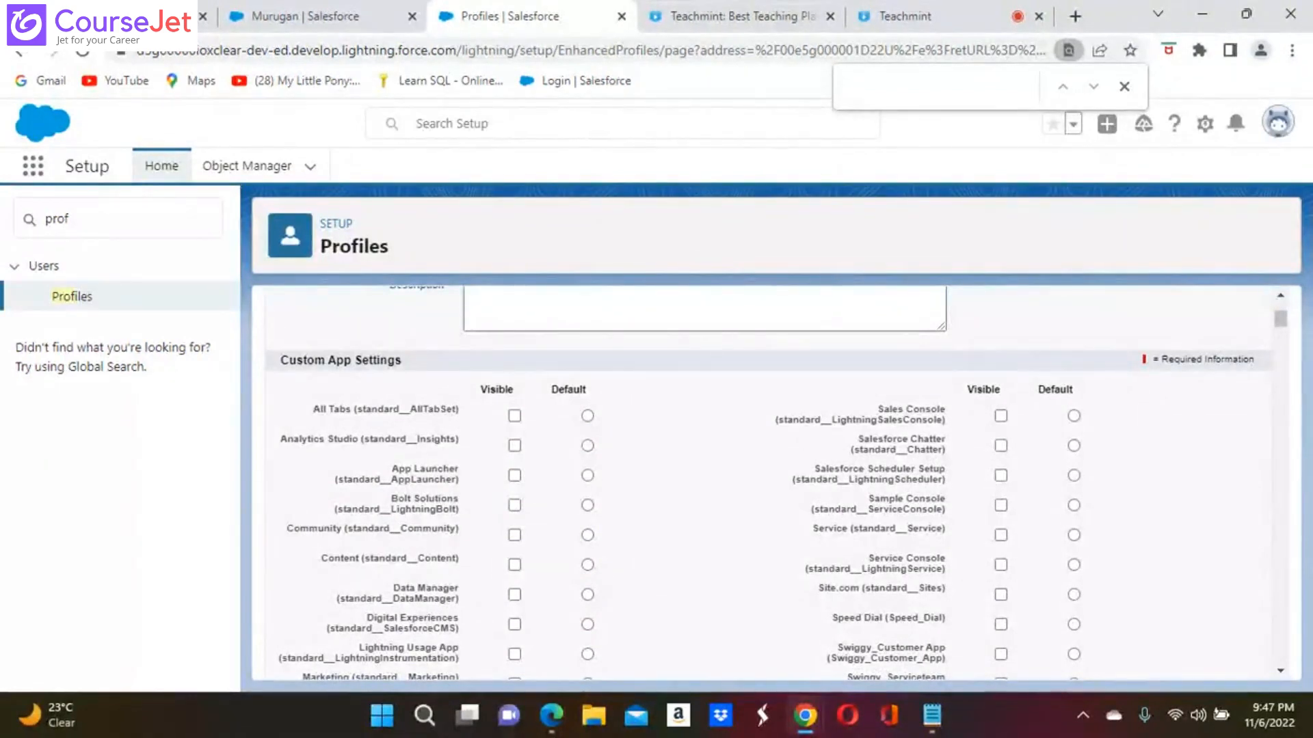
Make Sales (standard__LightningSales) the visible default app and remove visibility of Sales (standard__Sales)
scroll(769, 489, "down", 5)
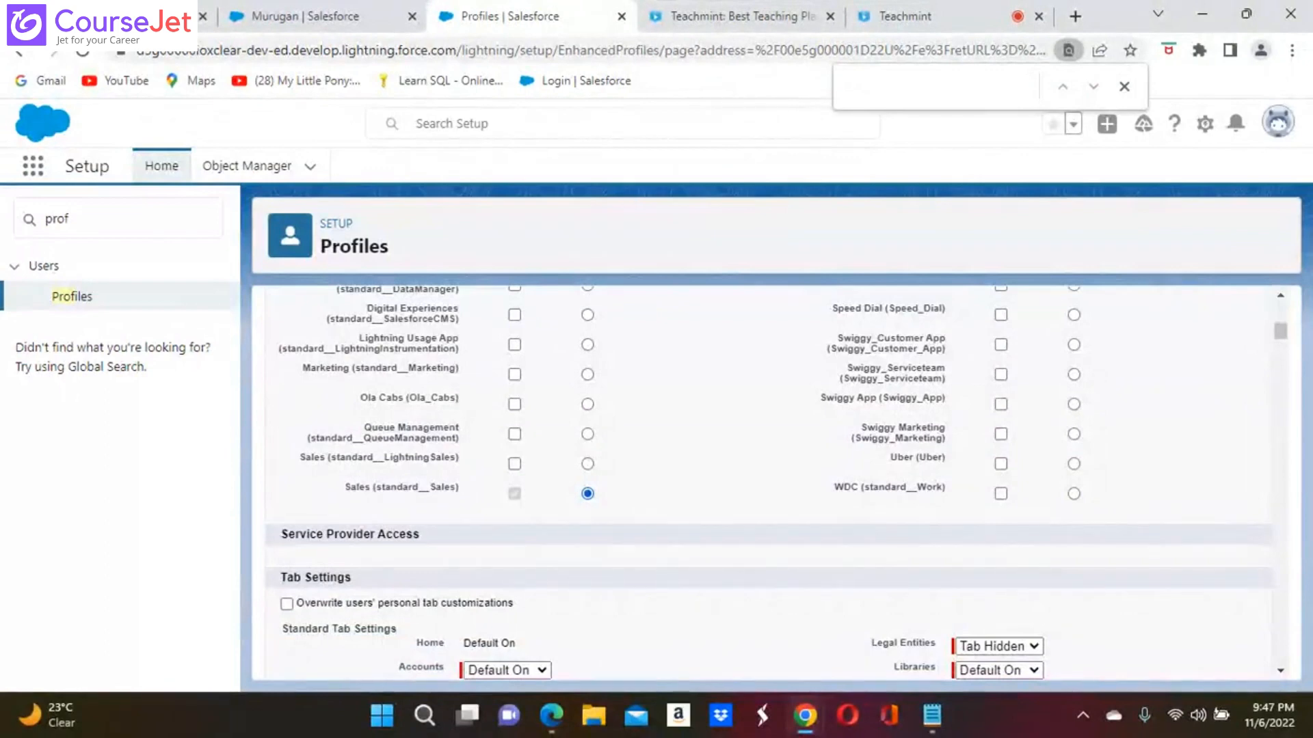
left_click(514, 464)
scroll(767, 484, "up", 4)
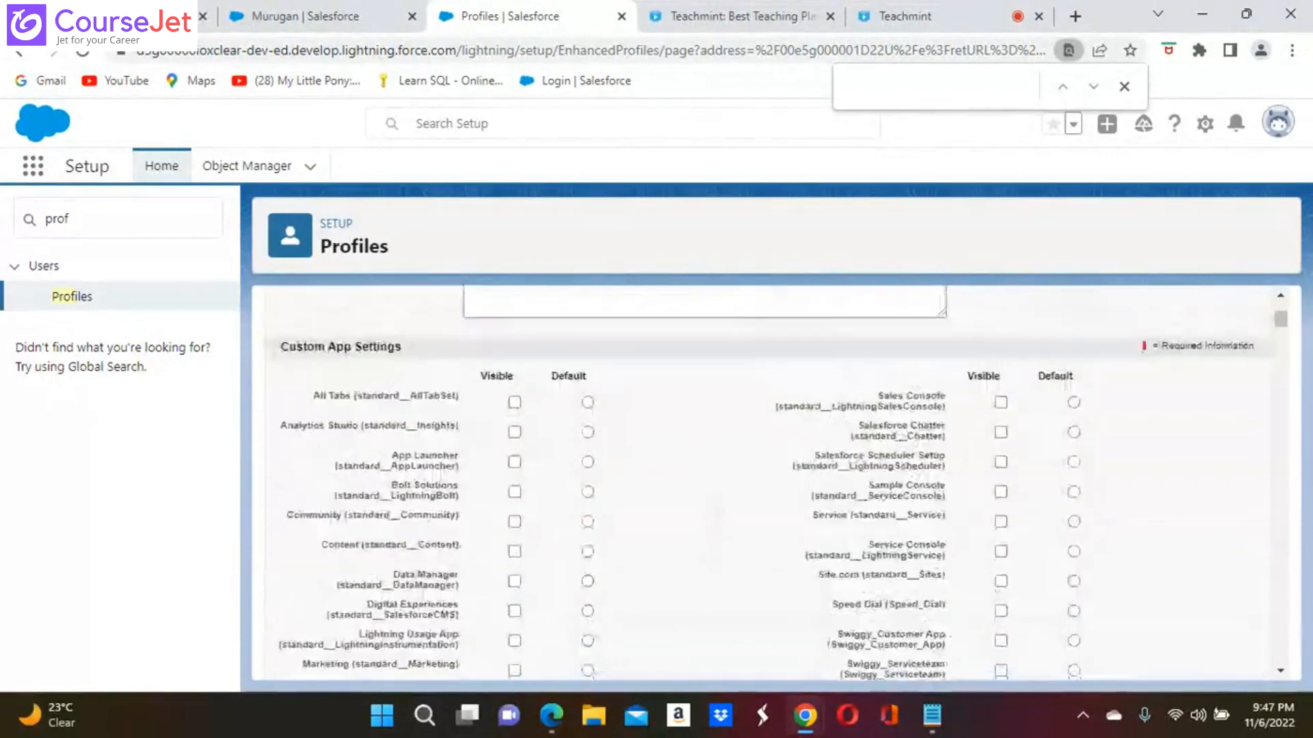
scroll(587, 497, "down", 3)
left_click(587, 497)
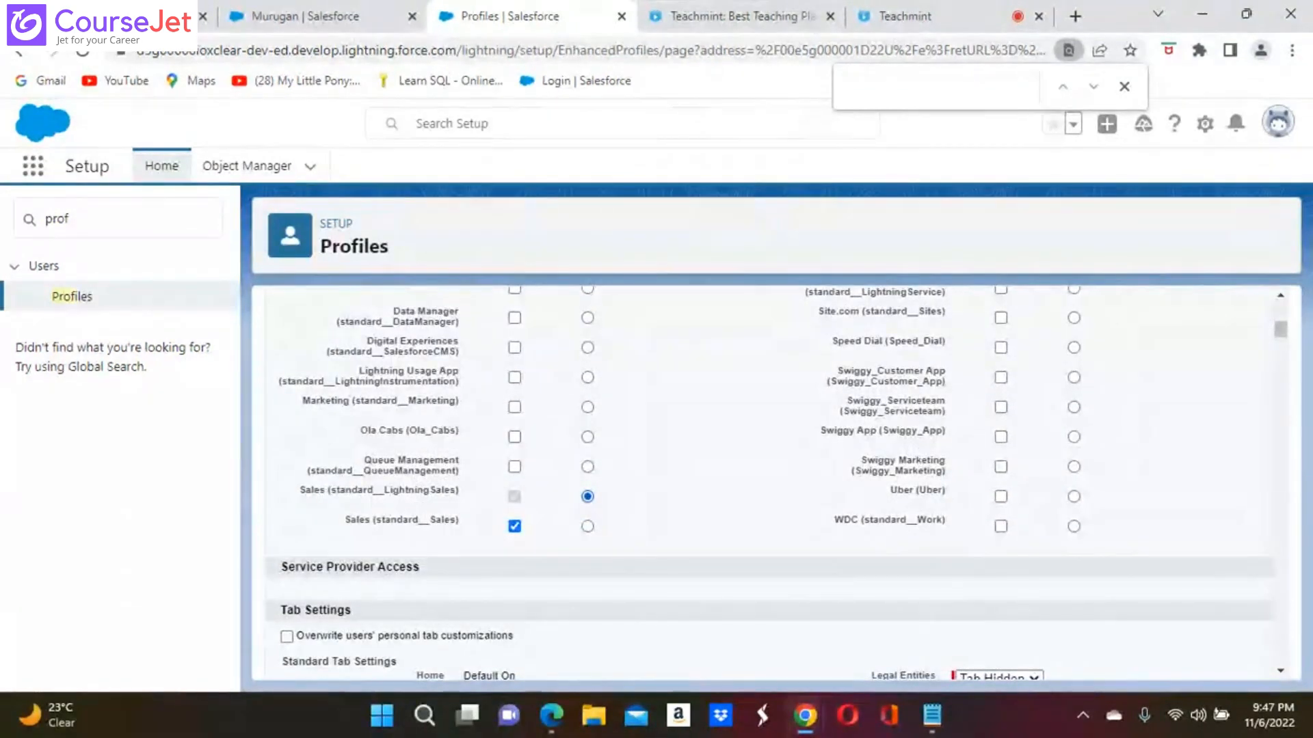
left_click(514, 525)
scroll(769, 479, "up", 4)
scroll(769, 479, "down", 3)
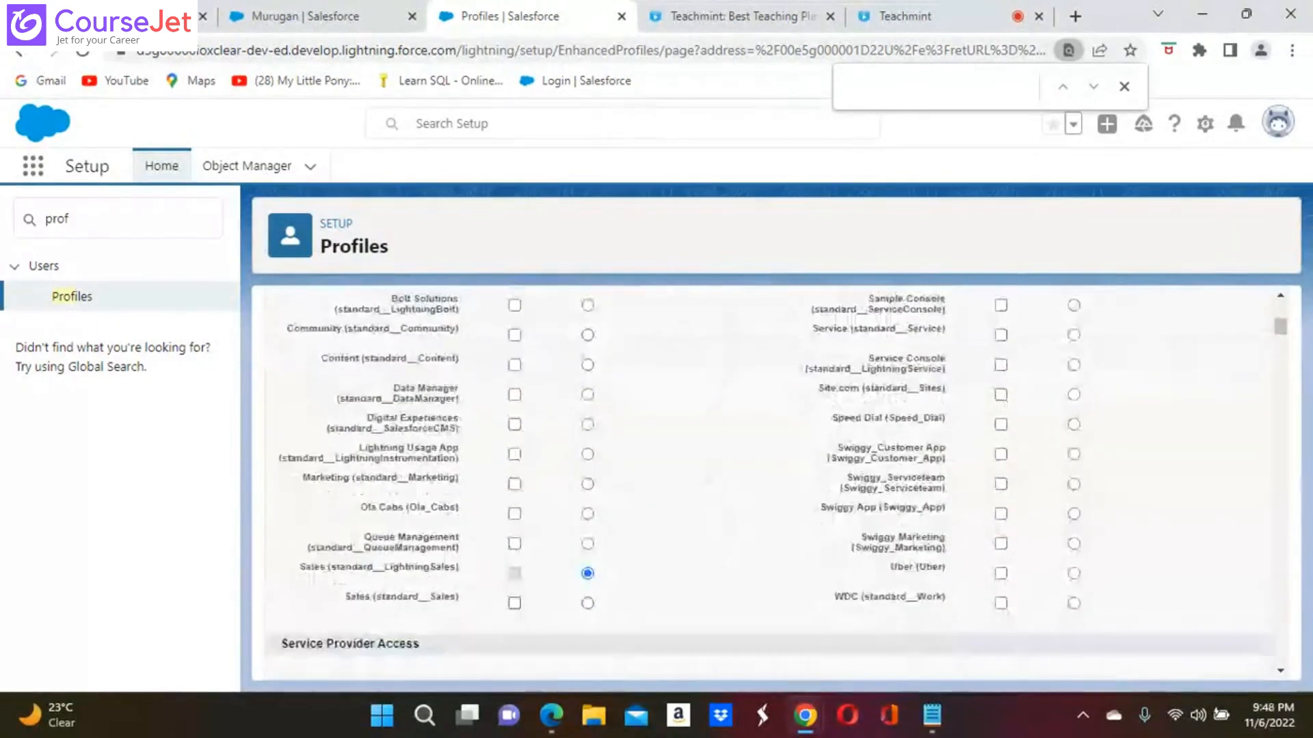
Examine the app visibility and the first entries of the profile's Standard Tab Settings, and dismiss the page search
scroll(769, 479, "down", 4)
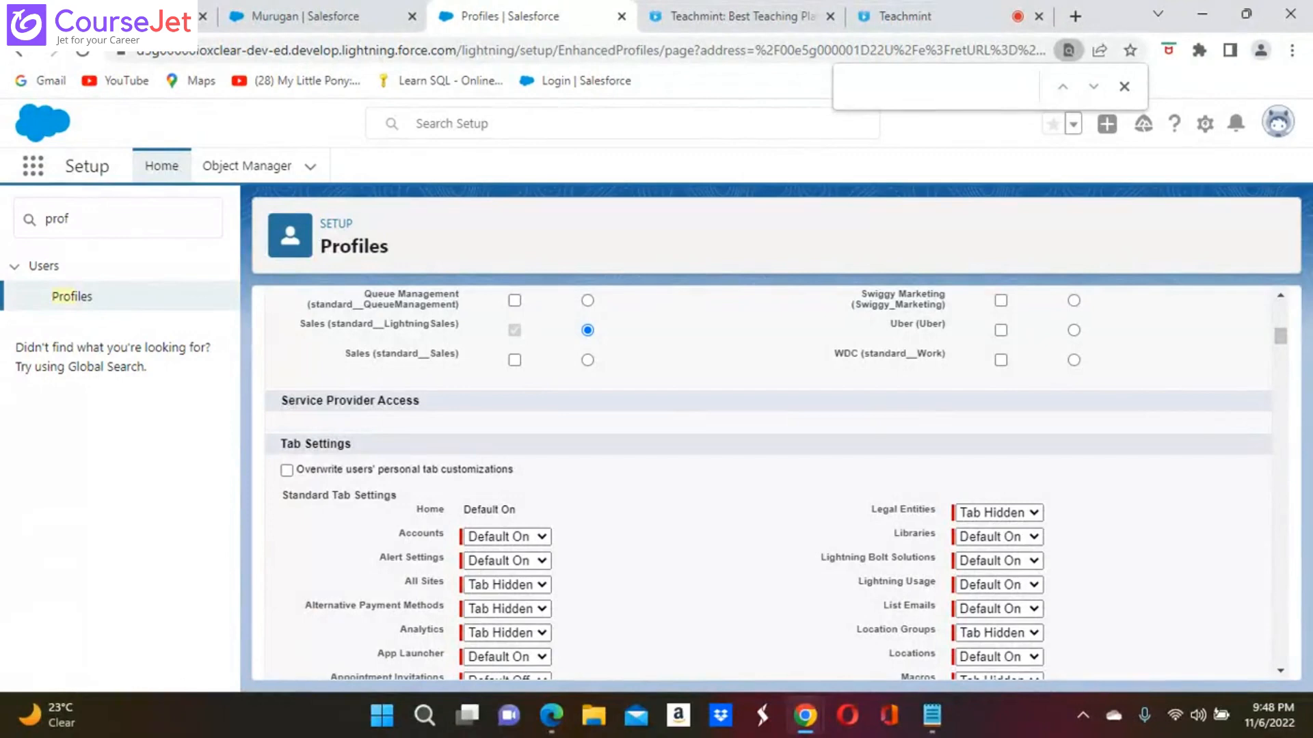
scroll(768, 479, "down", 3)
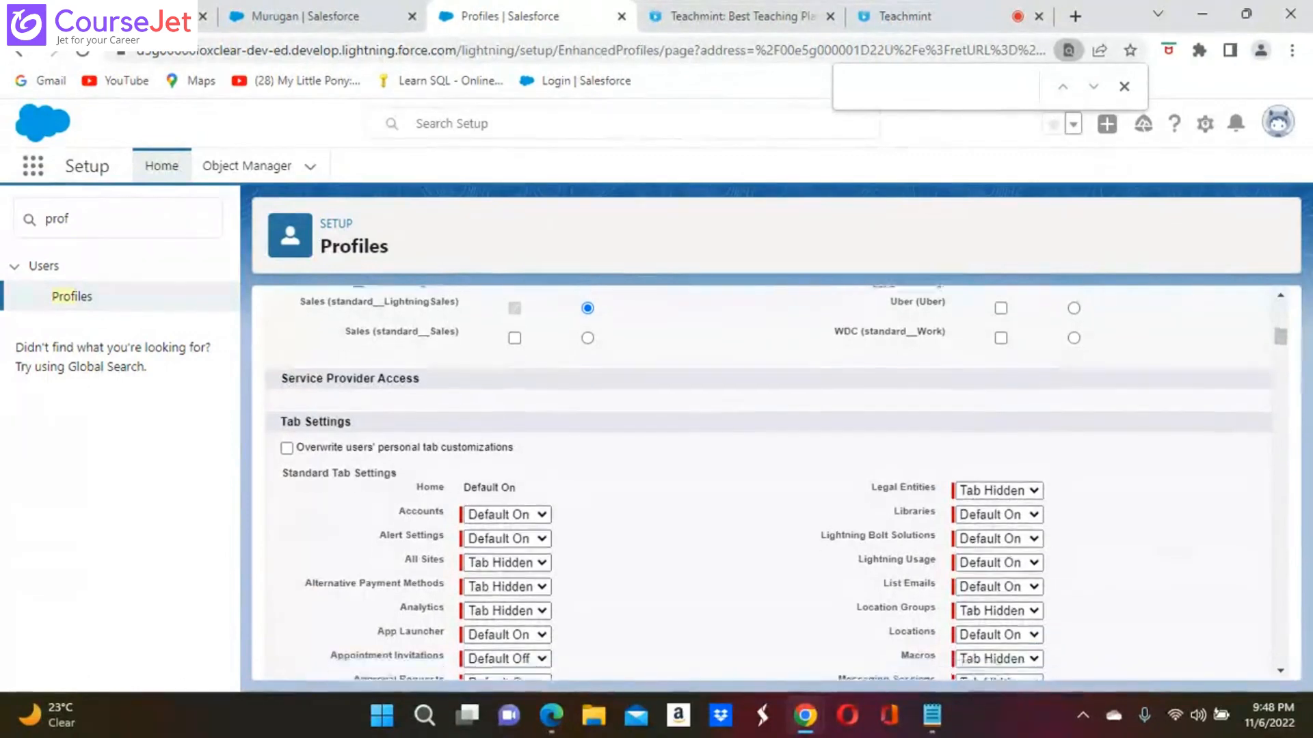
scroll(768, 478, "down", 5)
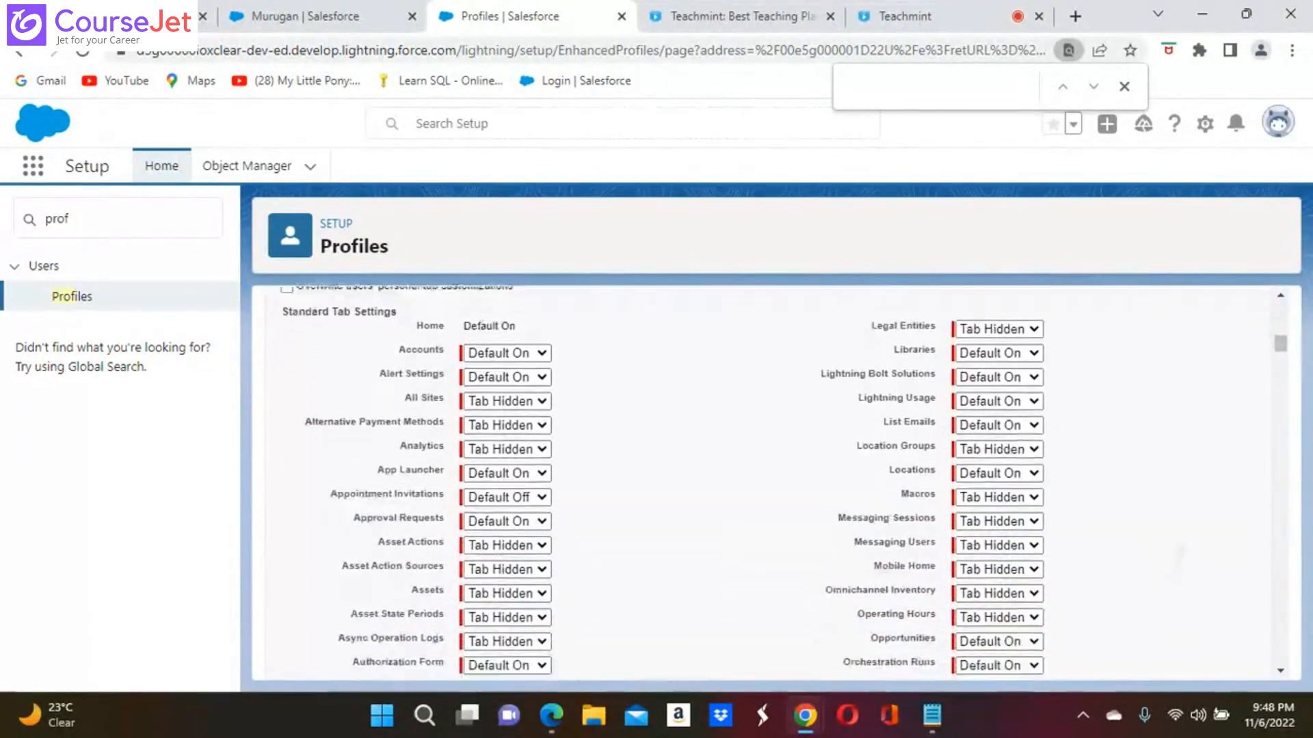
scroll(767, 478, "down", 4)
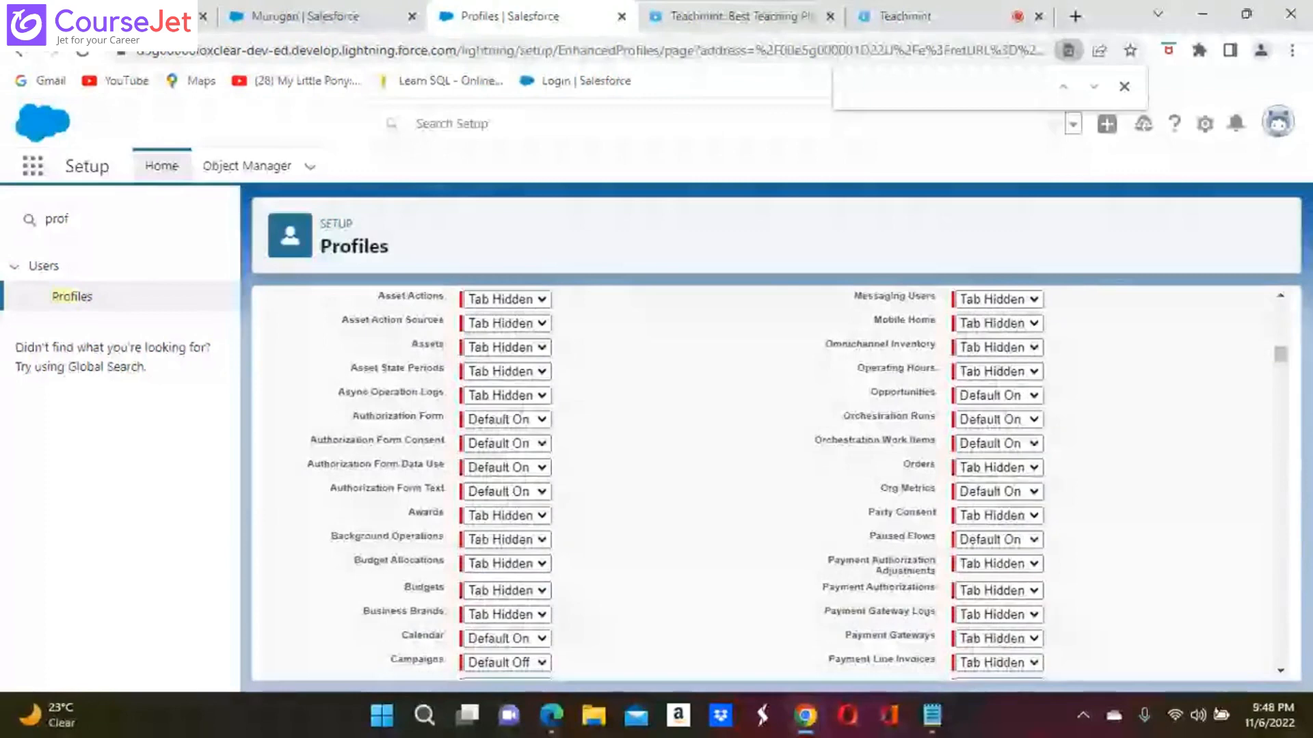
scroll(768, 478, "up", 2)
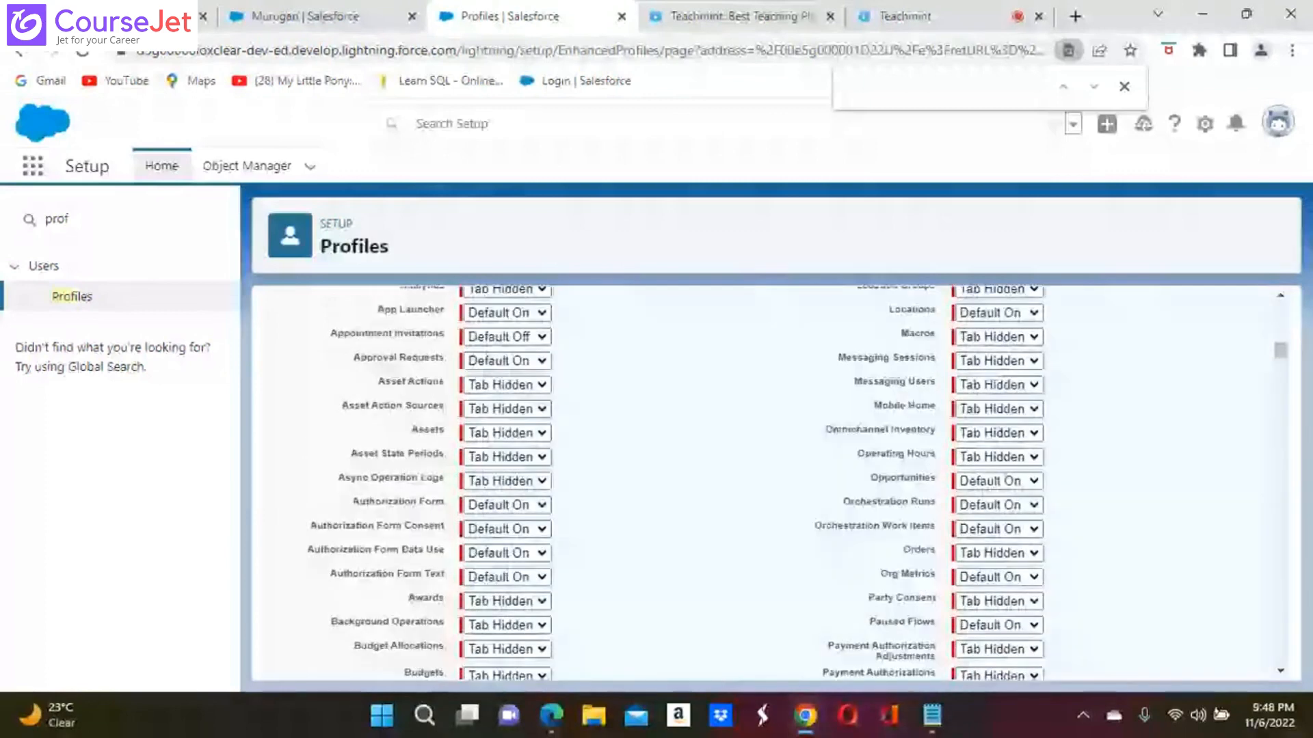
scroll(768, 478, "up", 10)
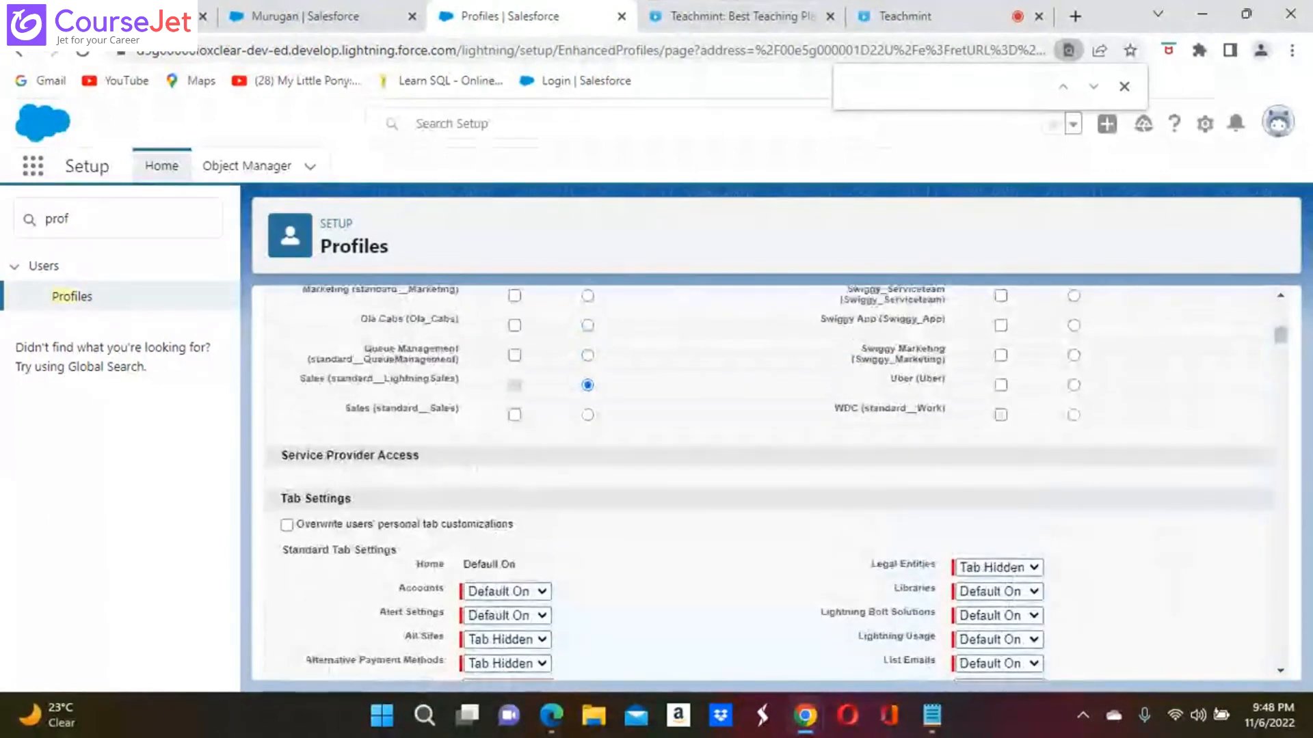
scroll(768, 479, "up", 1)
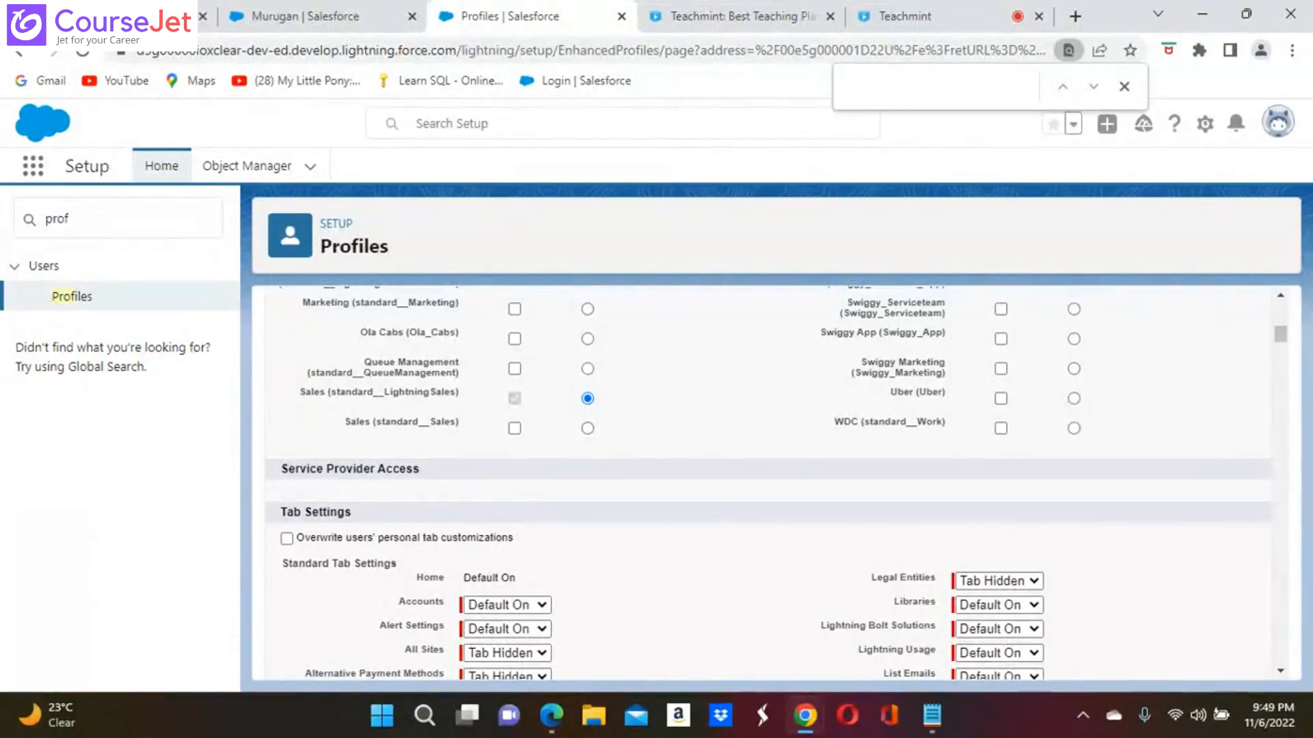
key("Escape")
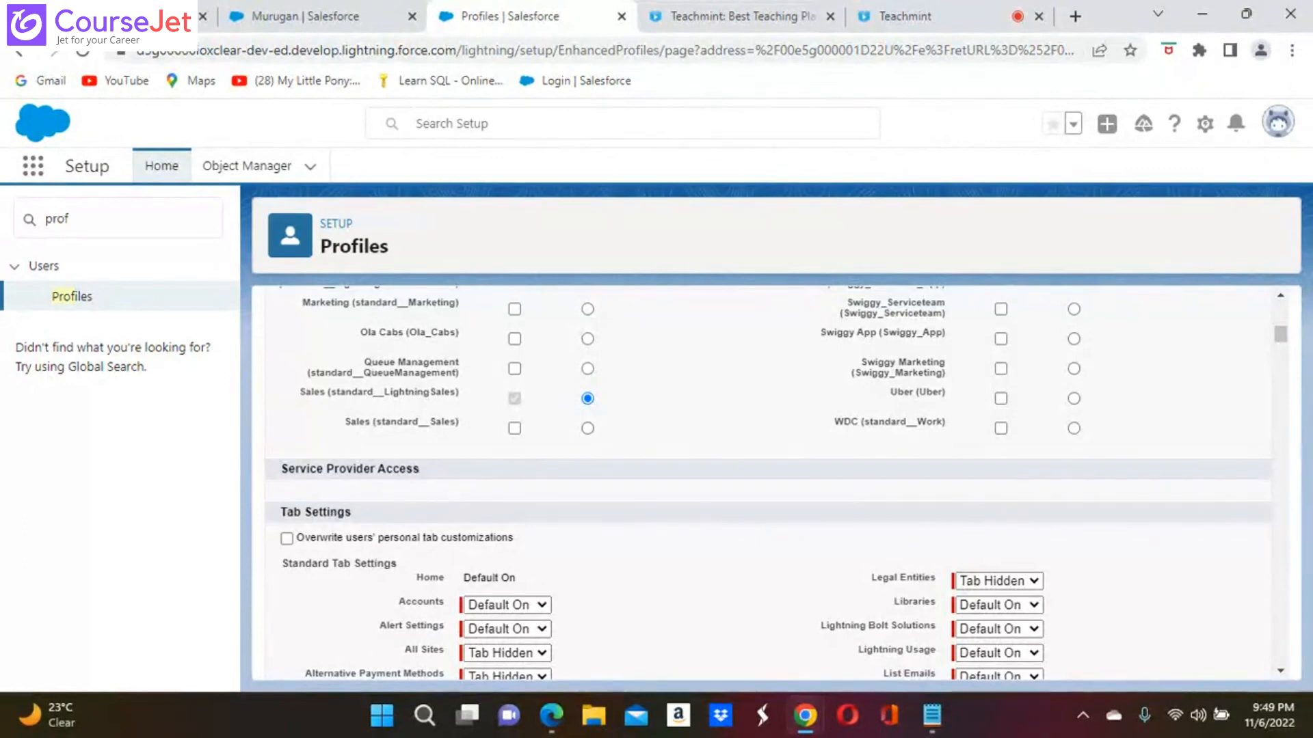
Review the visibility options of the profile's standard tabs through to the Custom Tab Settings
scroll(770, 479, "down", 3)
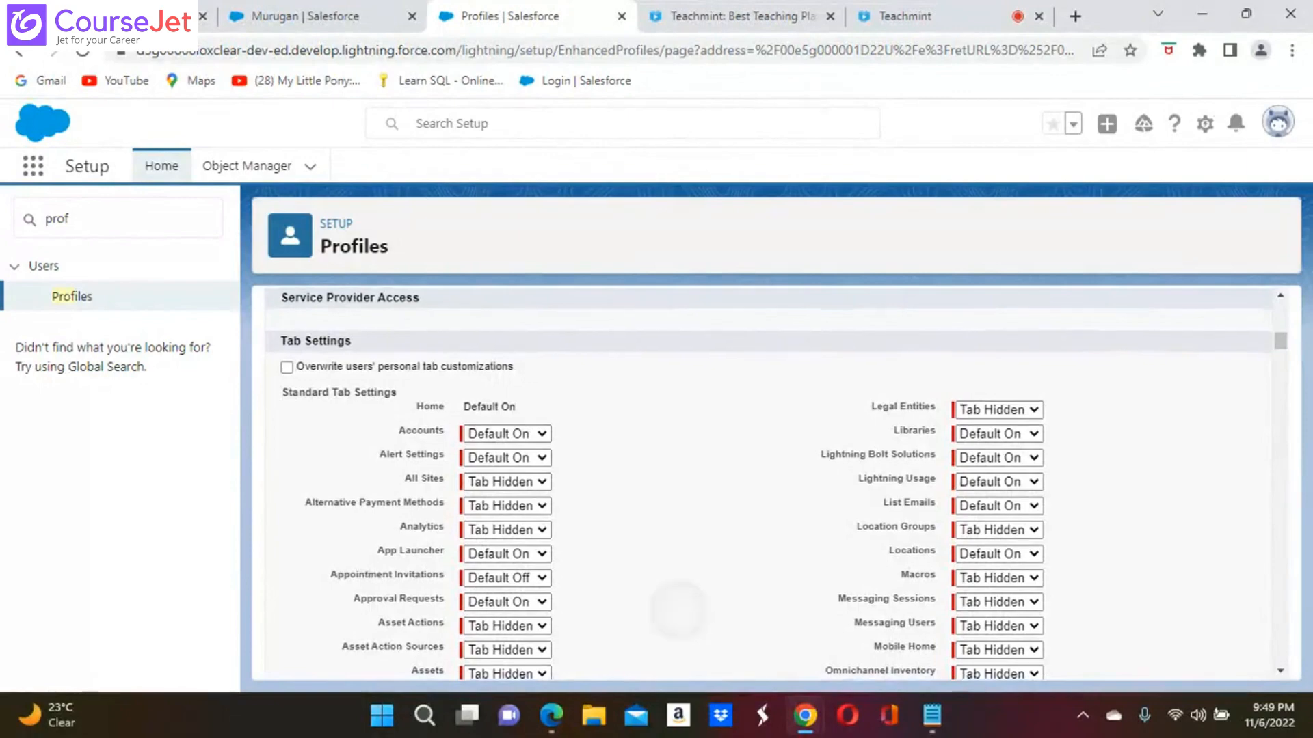
scroll(683, 512, "down", 4)
scroll(704, 471, "down", 2)
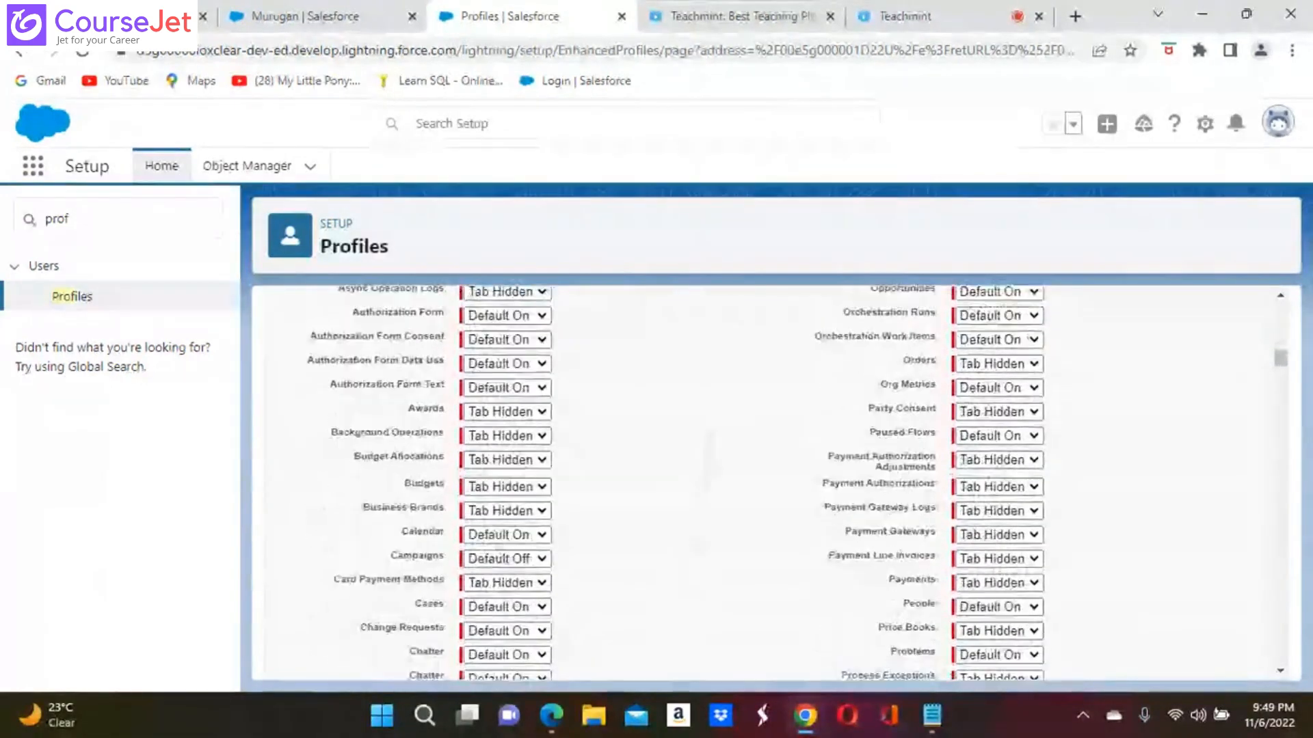
scroll(705, 472, "up", 5)
scroll(704, 472, "down", 6)
scroll(773, 482, "down", 8)
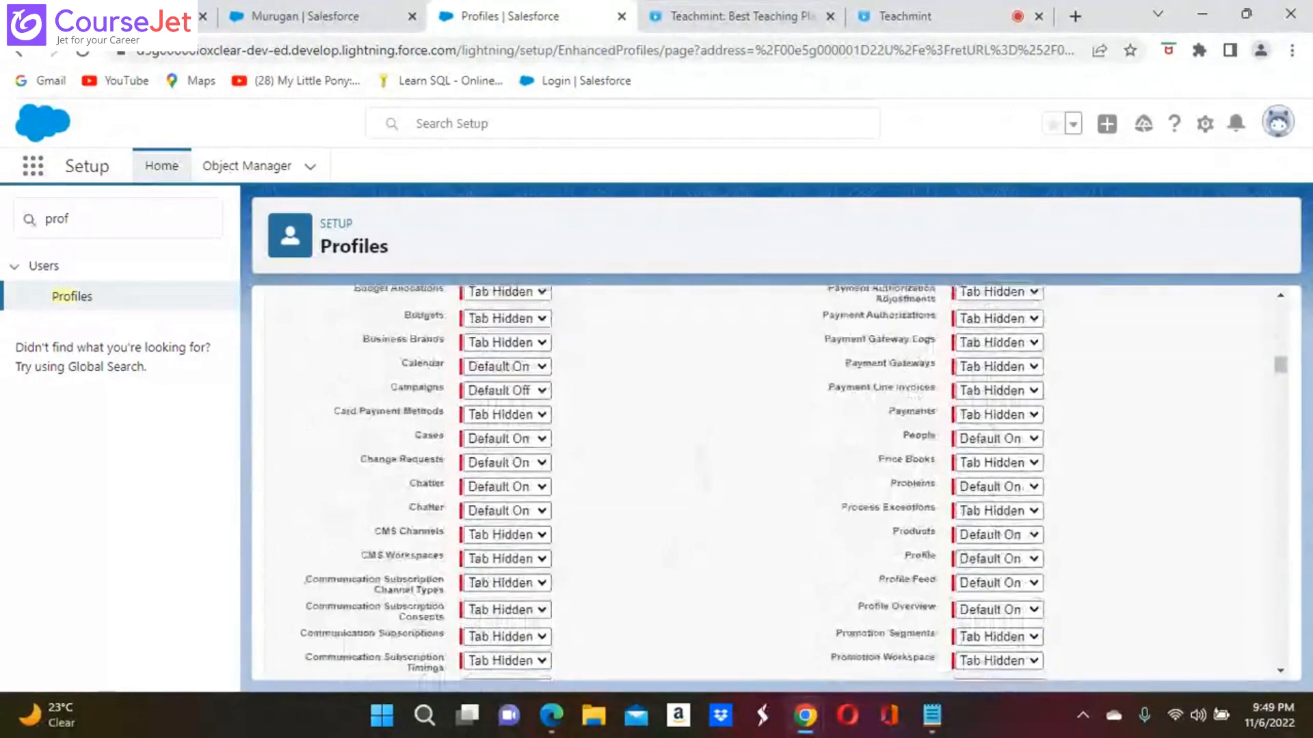
scroll(773, 482, "down", 10)
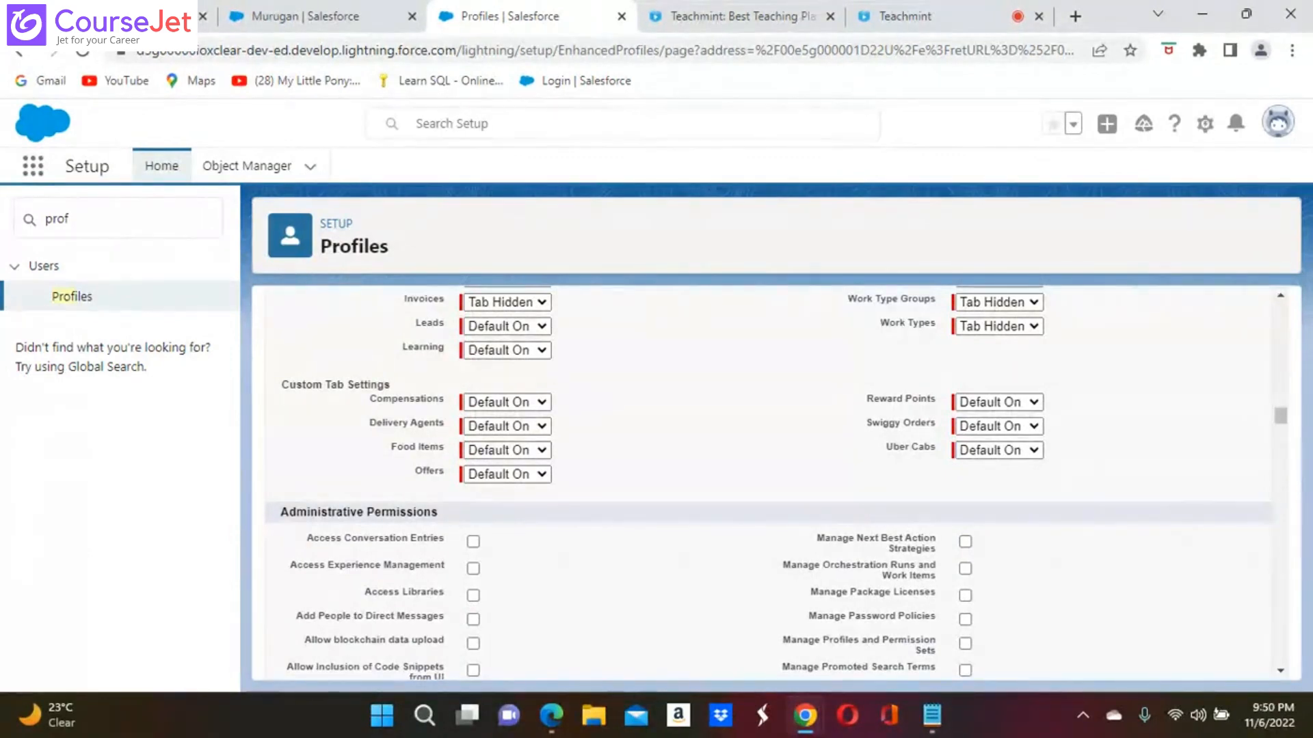
Set the Leads tab to Default Off in the profile's Standard Tab Settings
scroll(766, 478, "up", 1)
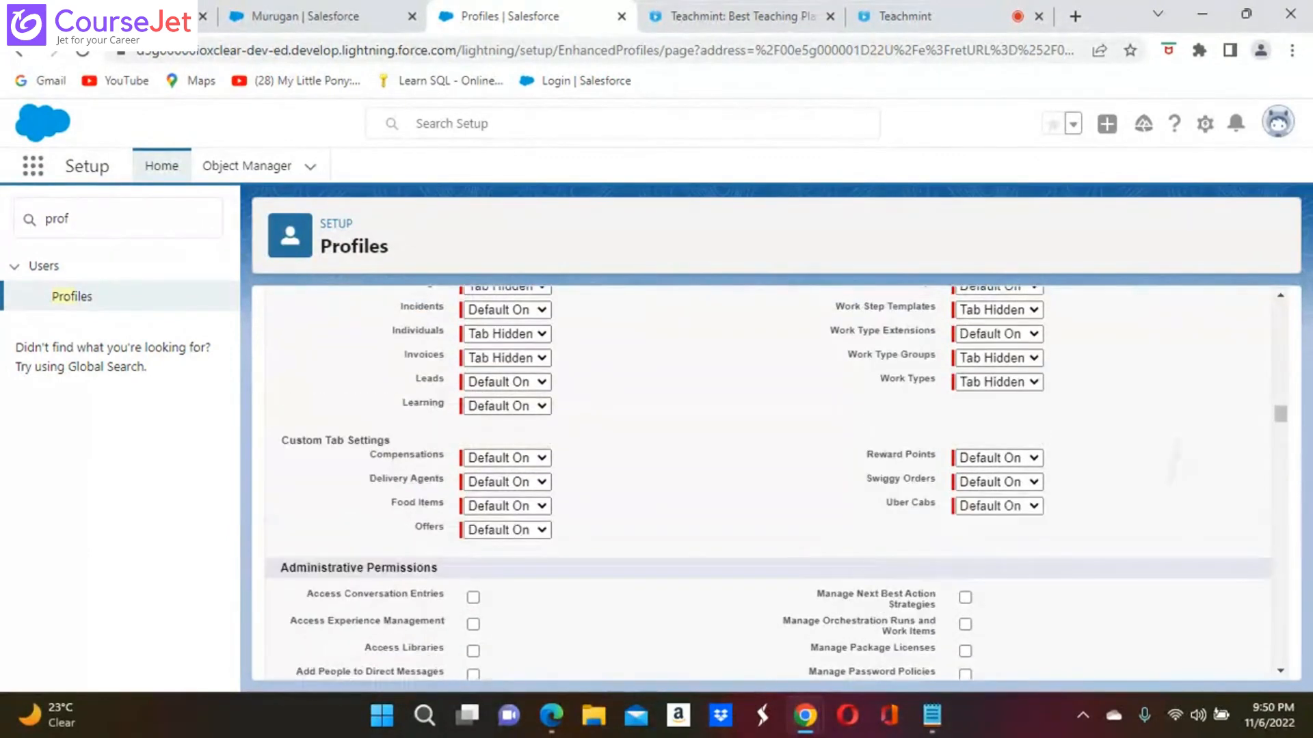
scroll(766, 479, "up", 7)
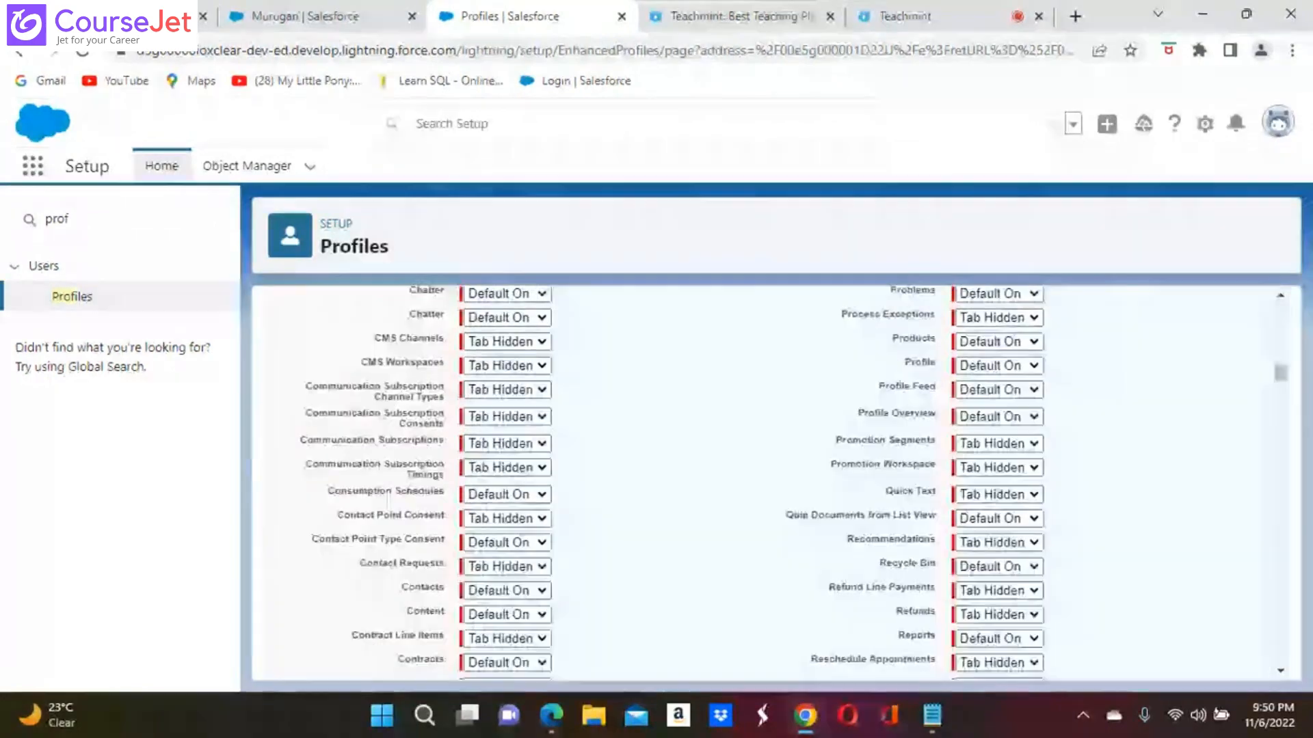
scroll(766, 478, "up", 5)
scroll(766, 479, "up", 8)
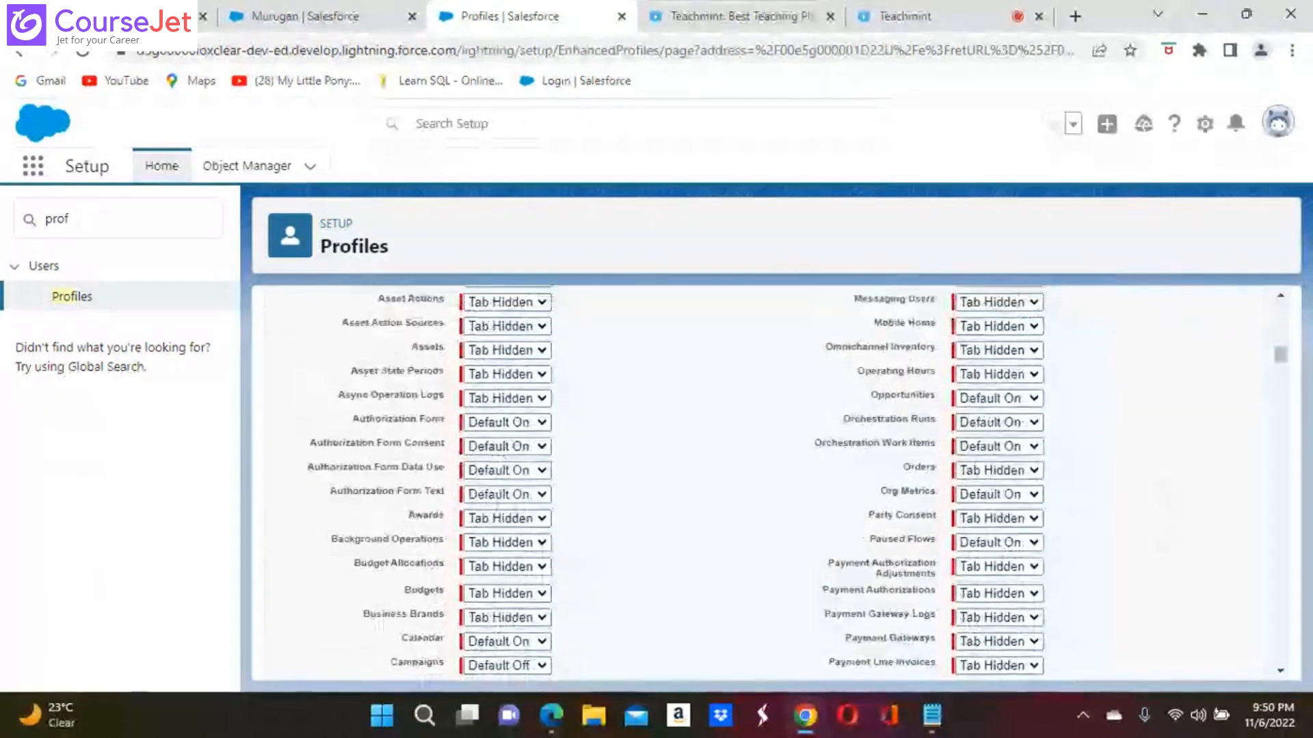
scroll(766, 478, "down", 2)
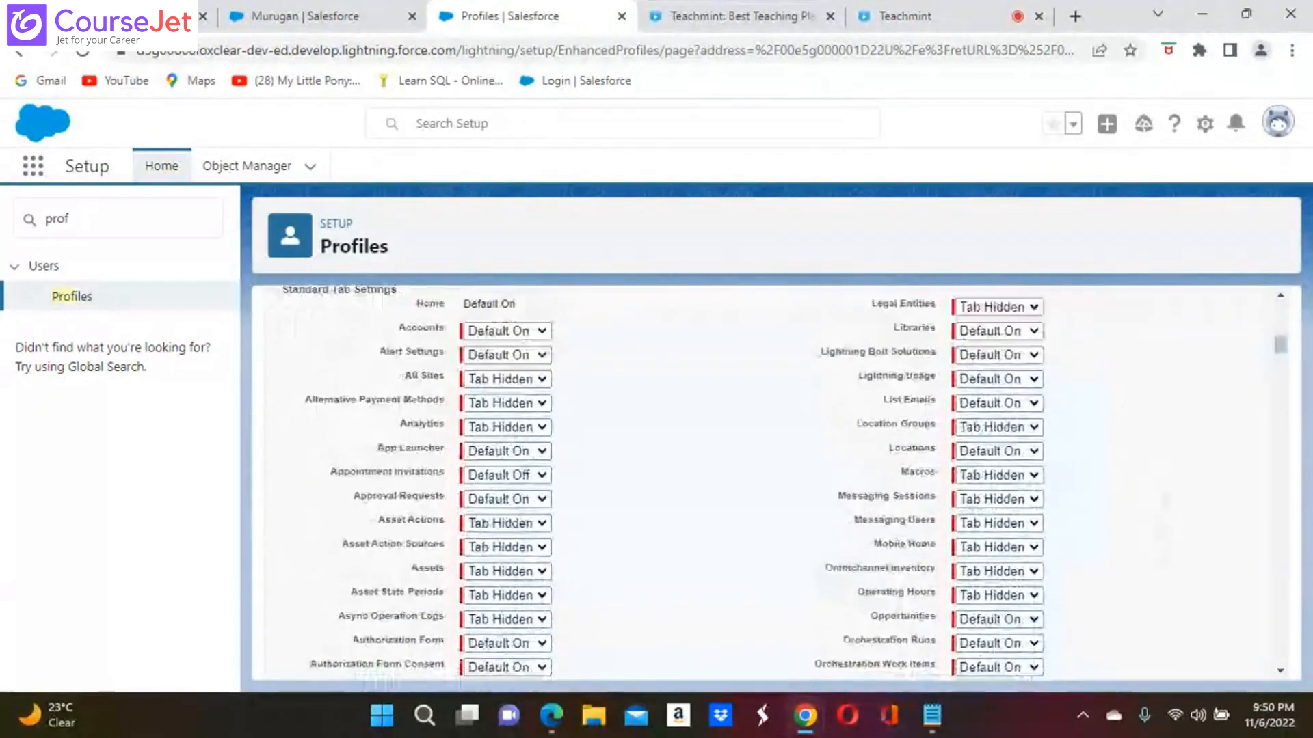
scroll(766, 478, "up", 1)
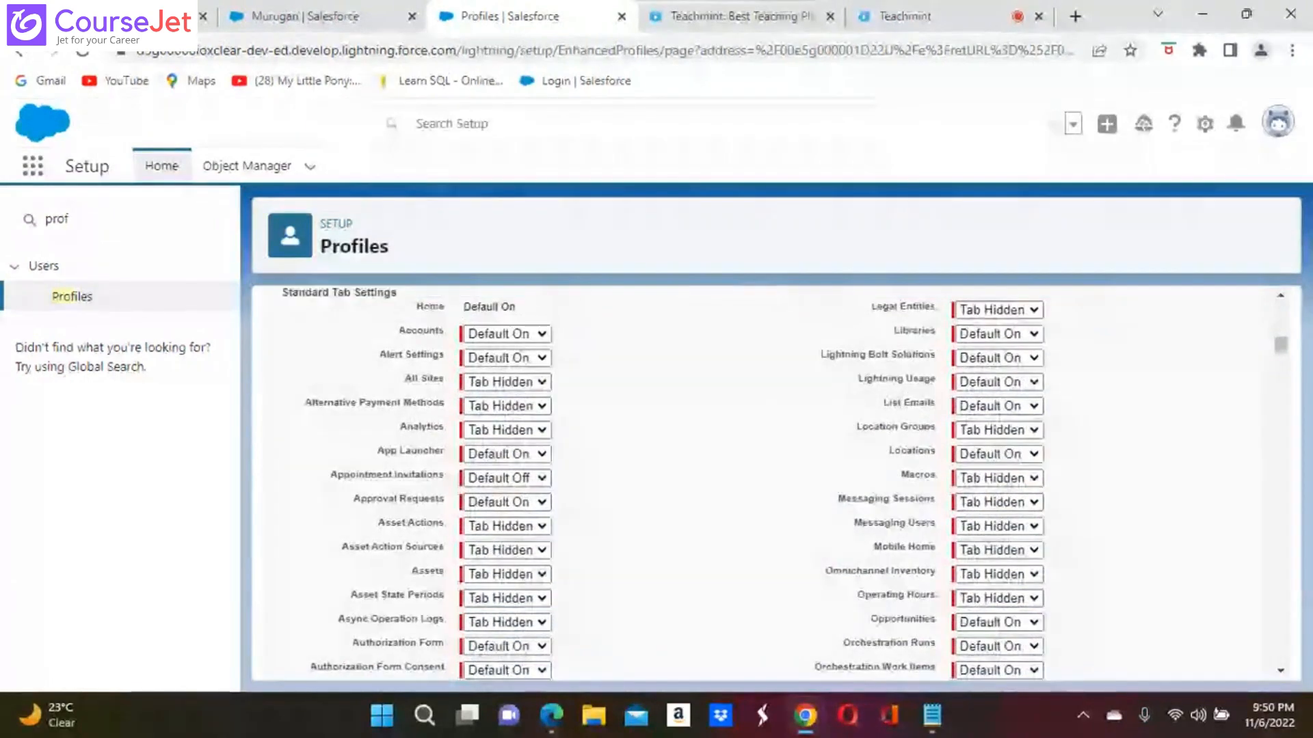
scroll(766, 479, "down", 6)
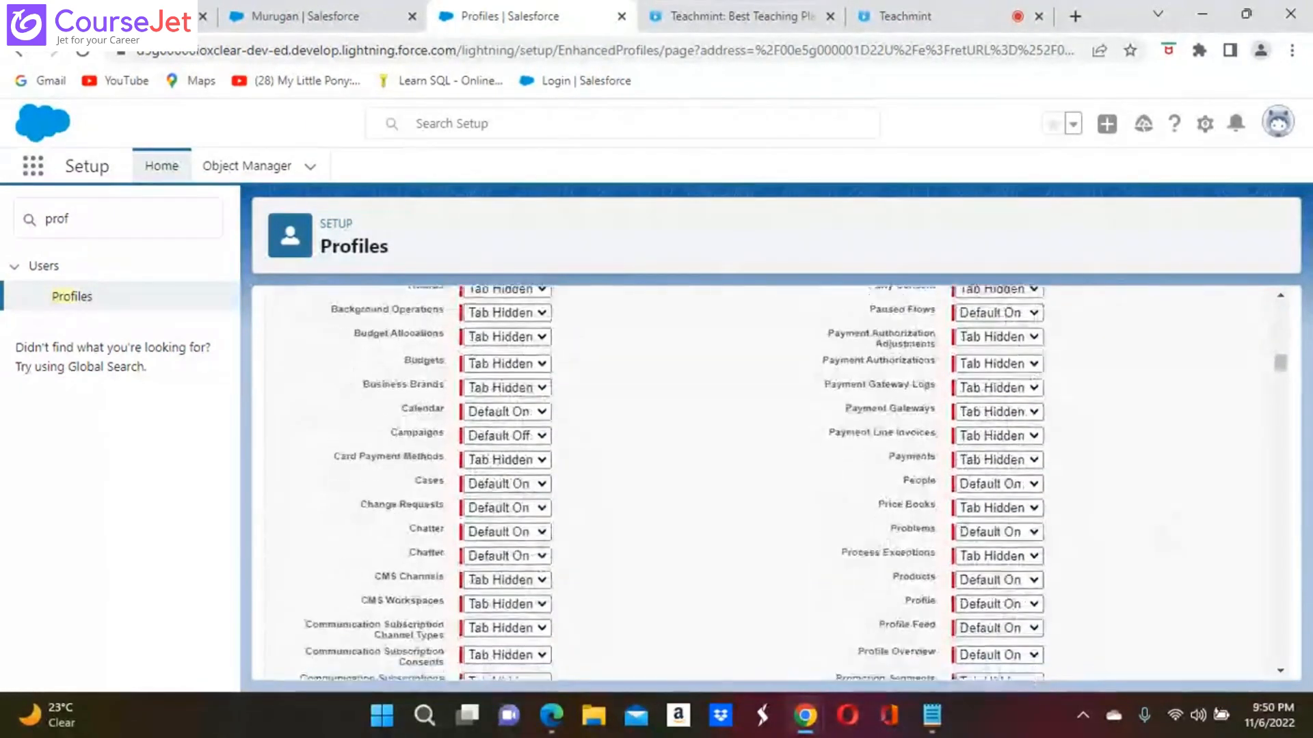
scroll(766, 479, "down", 8)
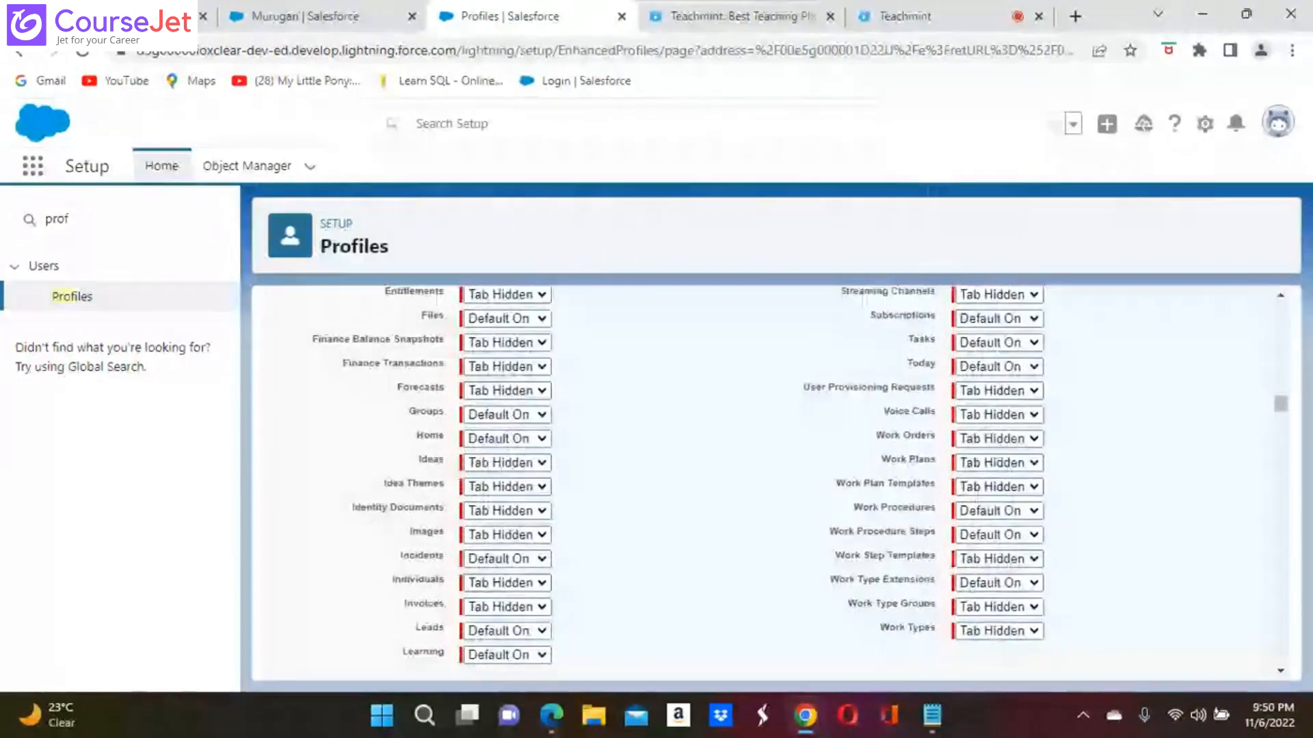
scroll(766, 478, "down", 3)
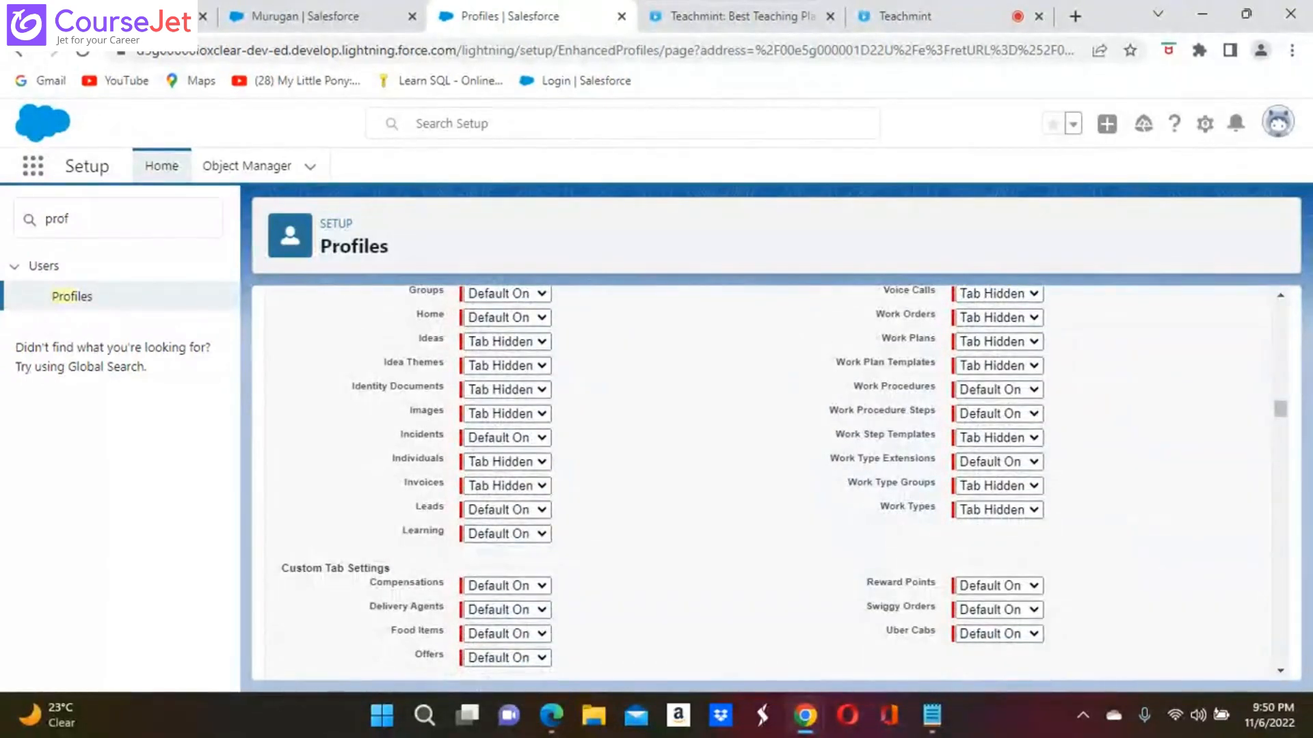
left_click(508, 510)
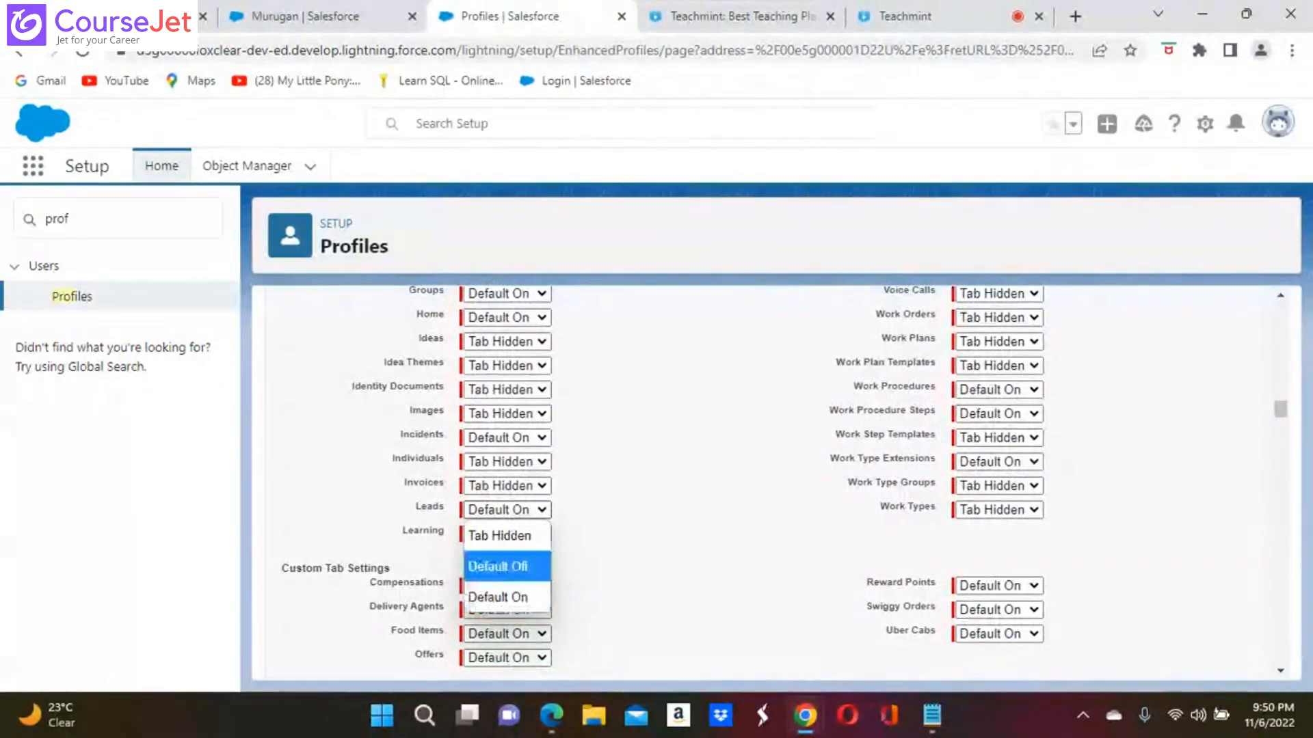
key("Return")
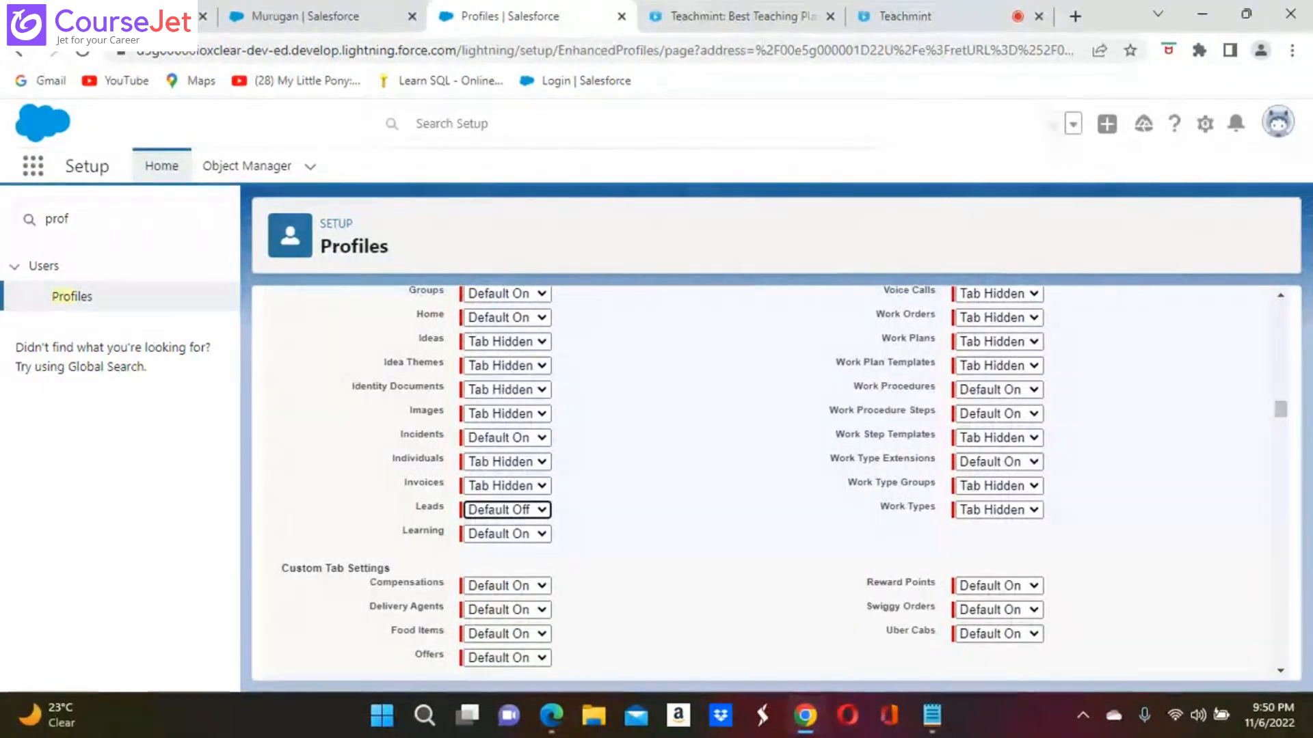
Set the Delivery Agents tab to Default Off in the profile's Custom Tab Settings
scroll(772, 479, "up", 15)
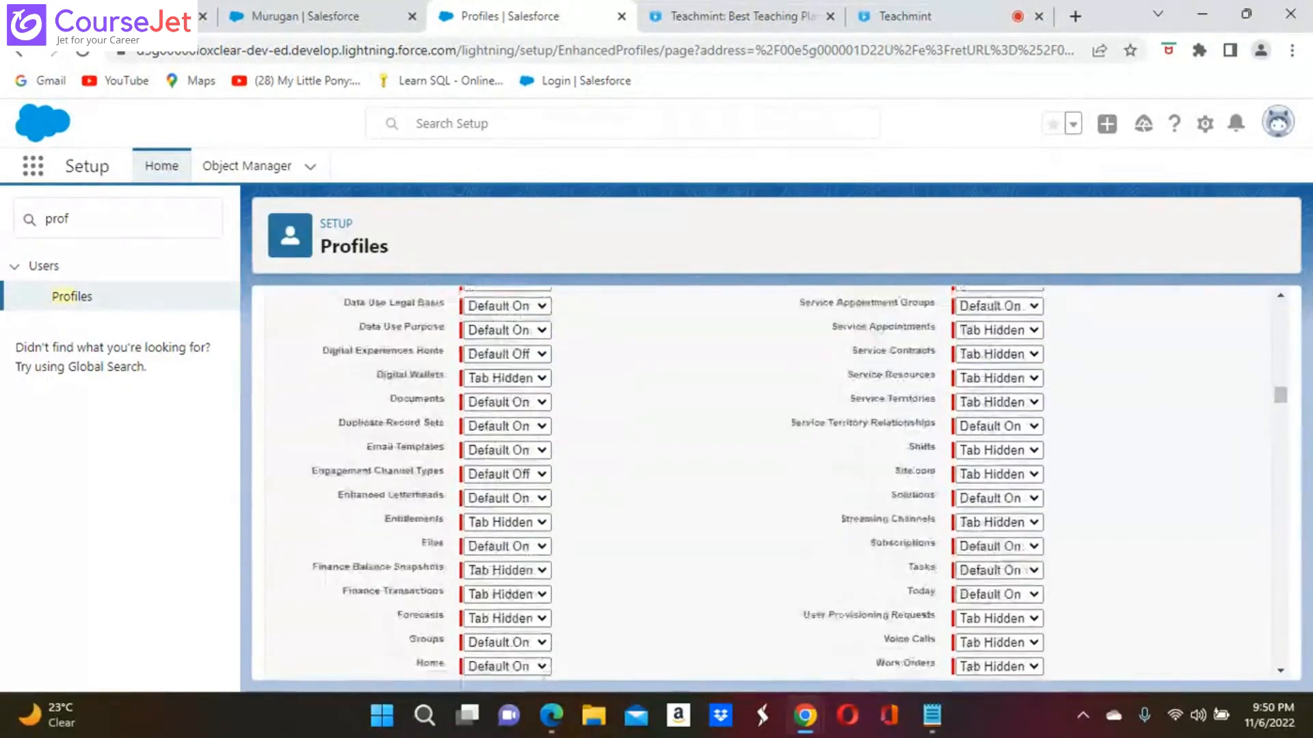
scroll(772, 479, "up", 5)
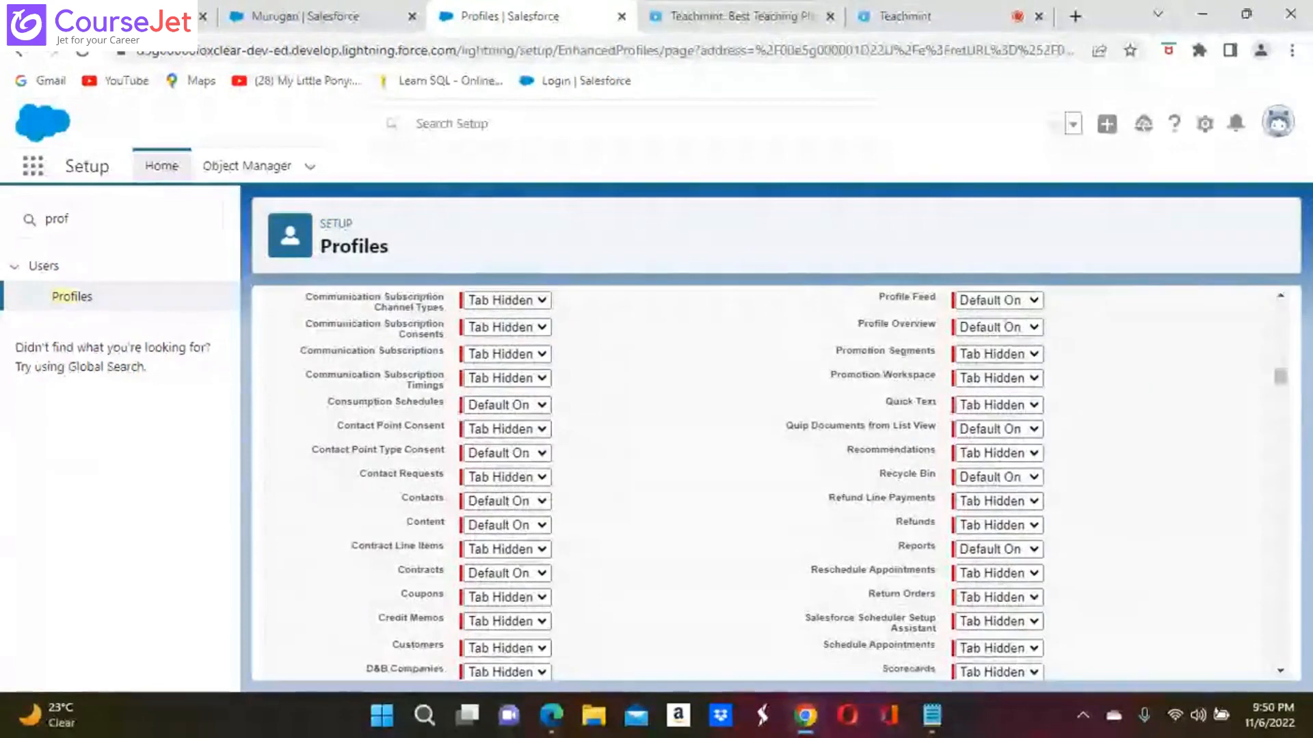
scroll(773, 479, "up", 3)
scroll(772, 478, "up", 8)
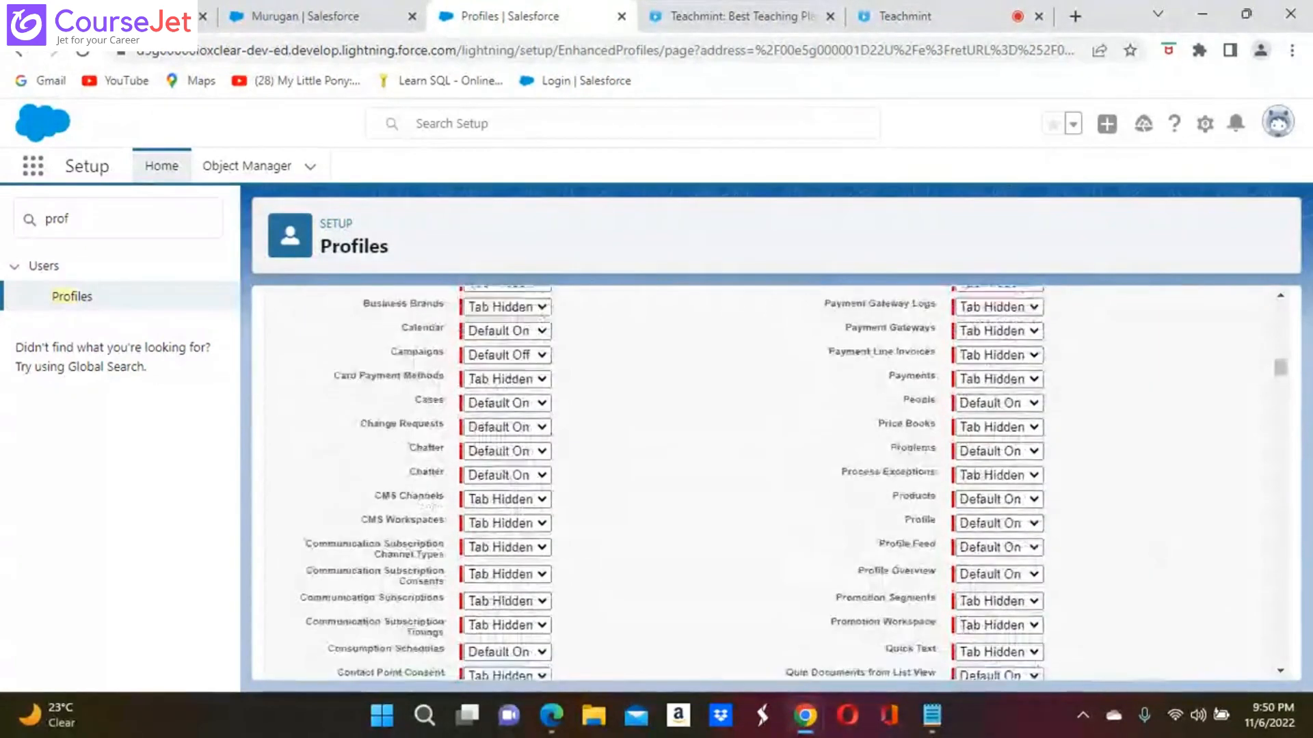
scroll(773, 479, "down", 6)
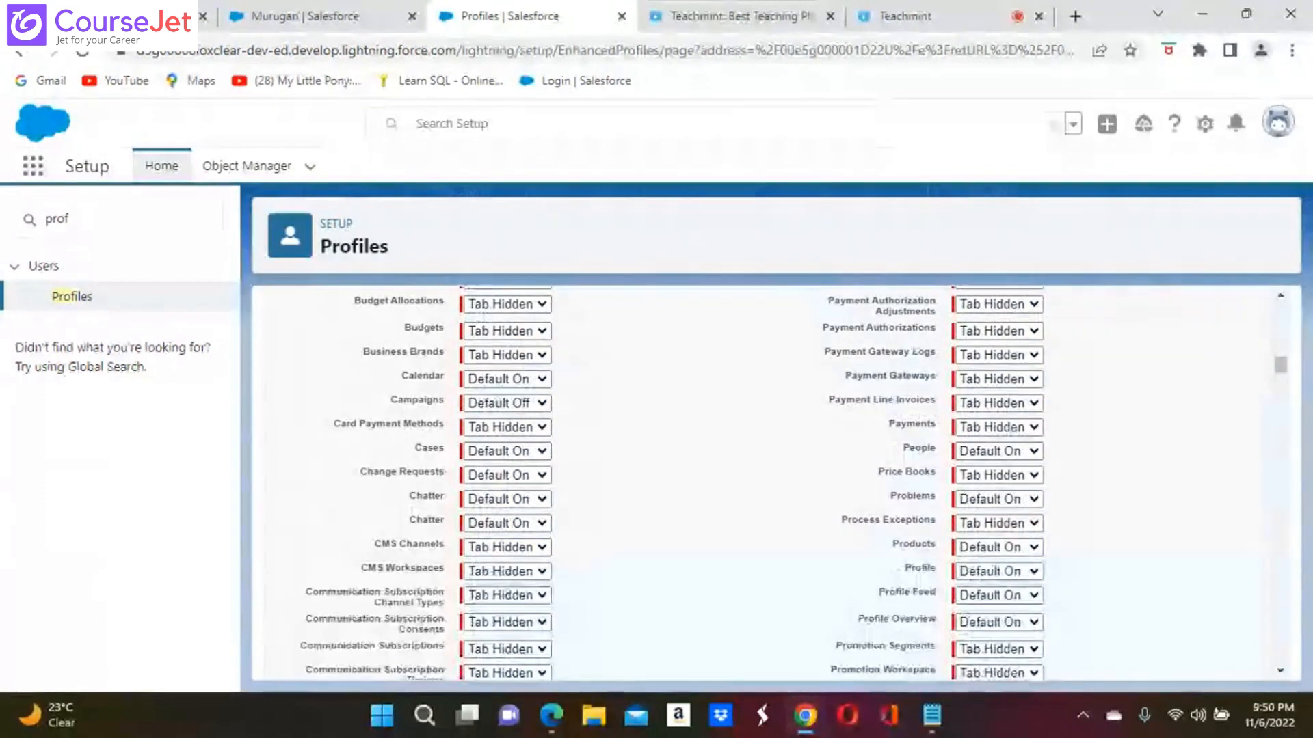
scroll(772, 479, "down", 1)
scroll(773, 479, "down", 5)
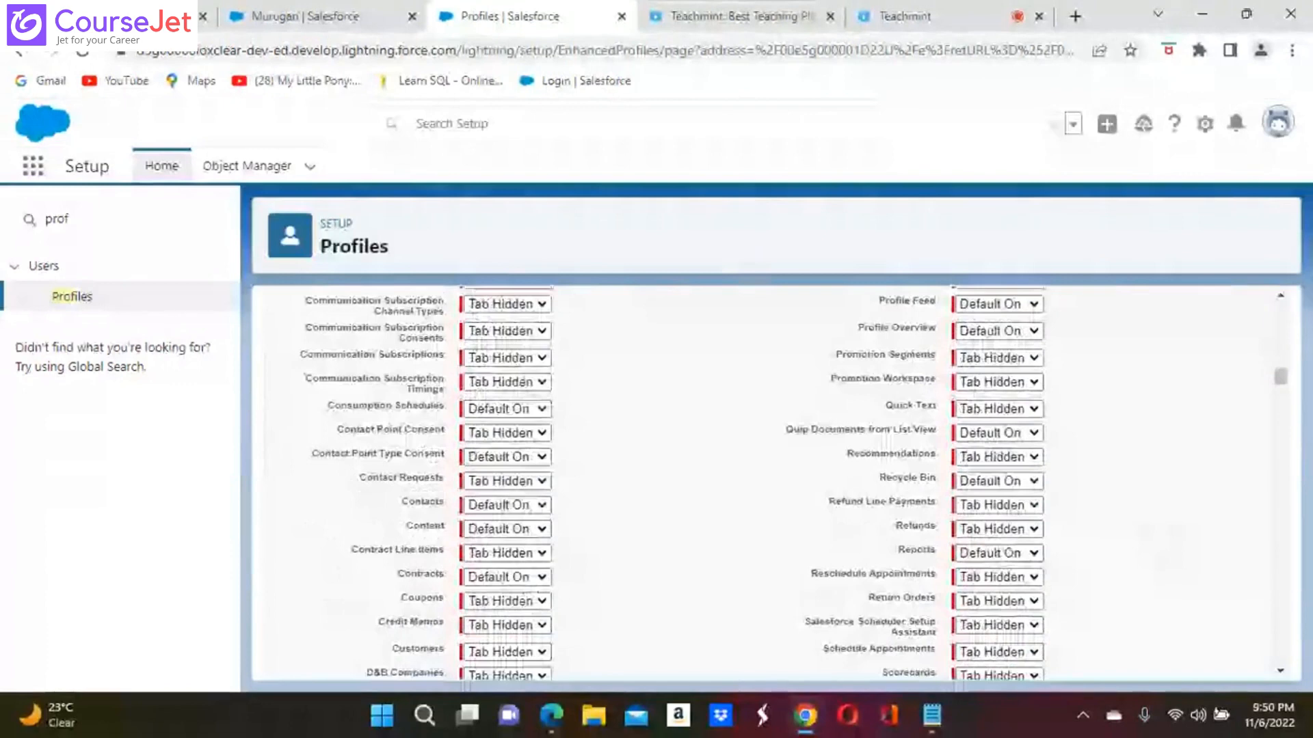
scroll(773, 479, "down", 4)
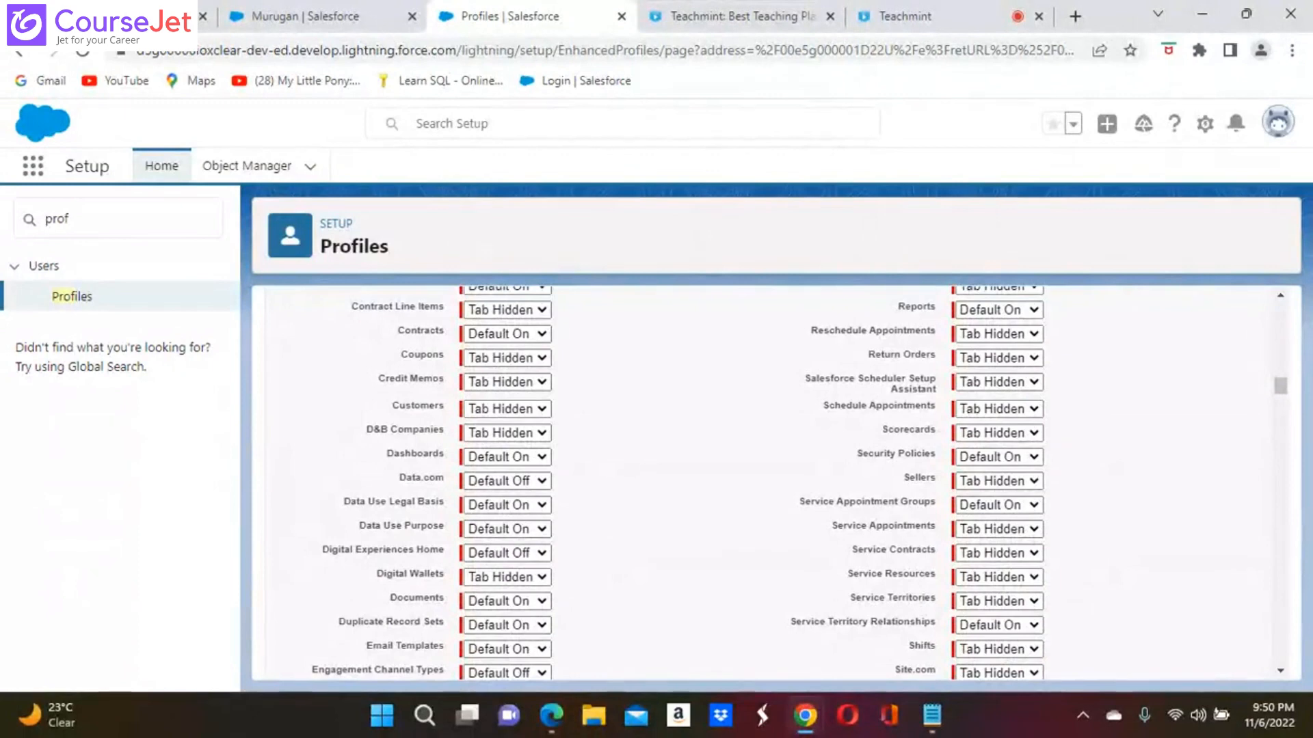
scroll(773, 478, "down", 10)
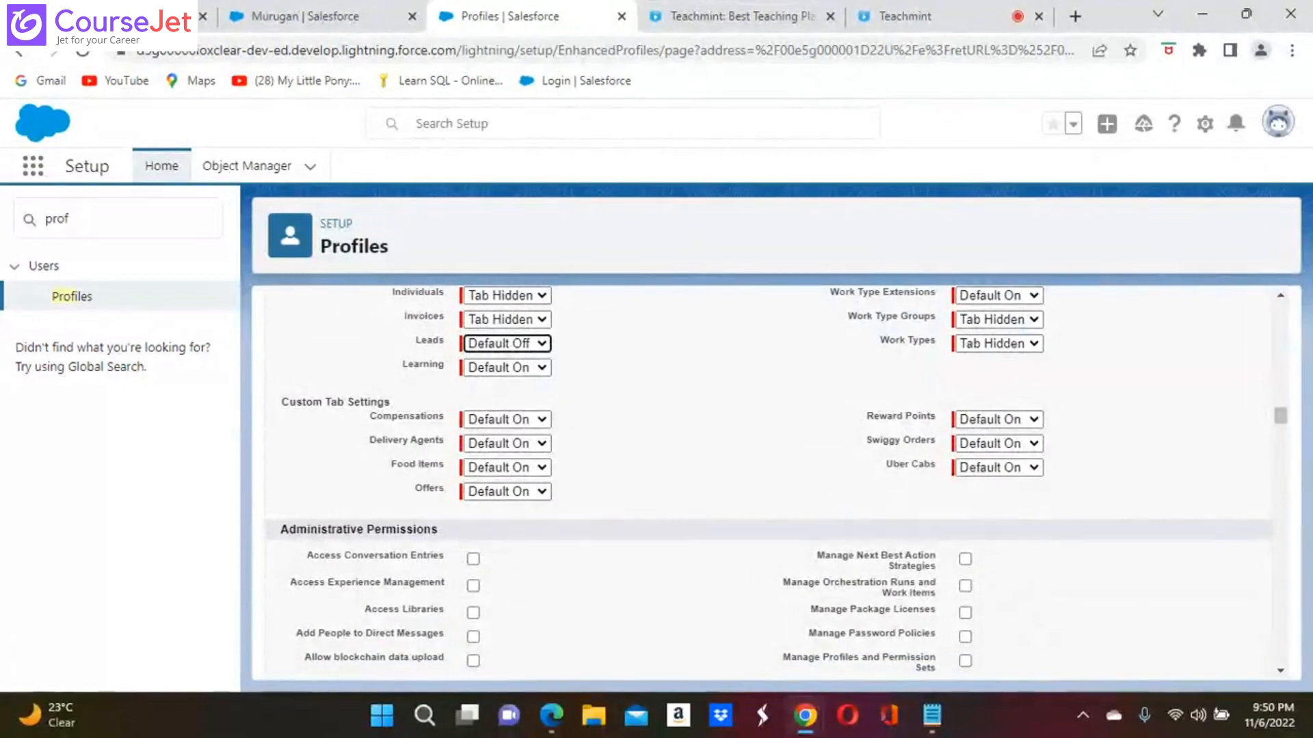
left_click(507, 444)
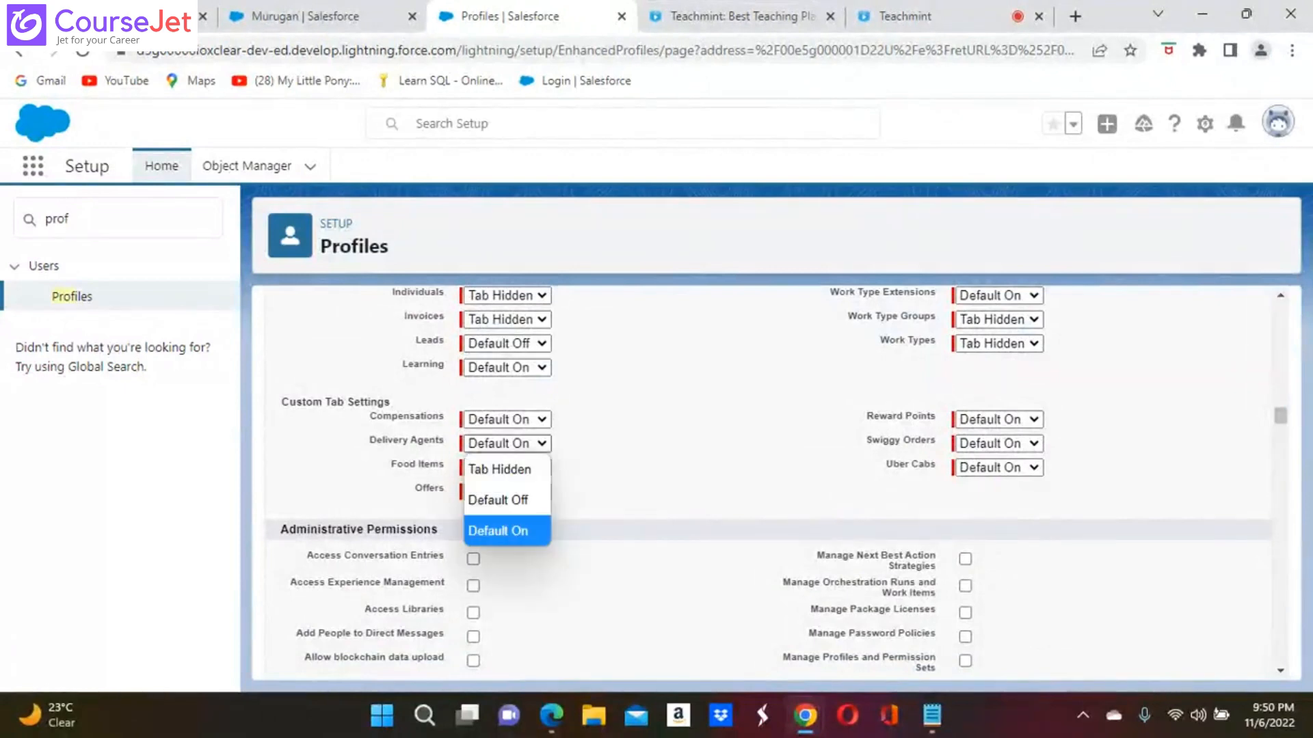
left_click(500, 499)
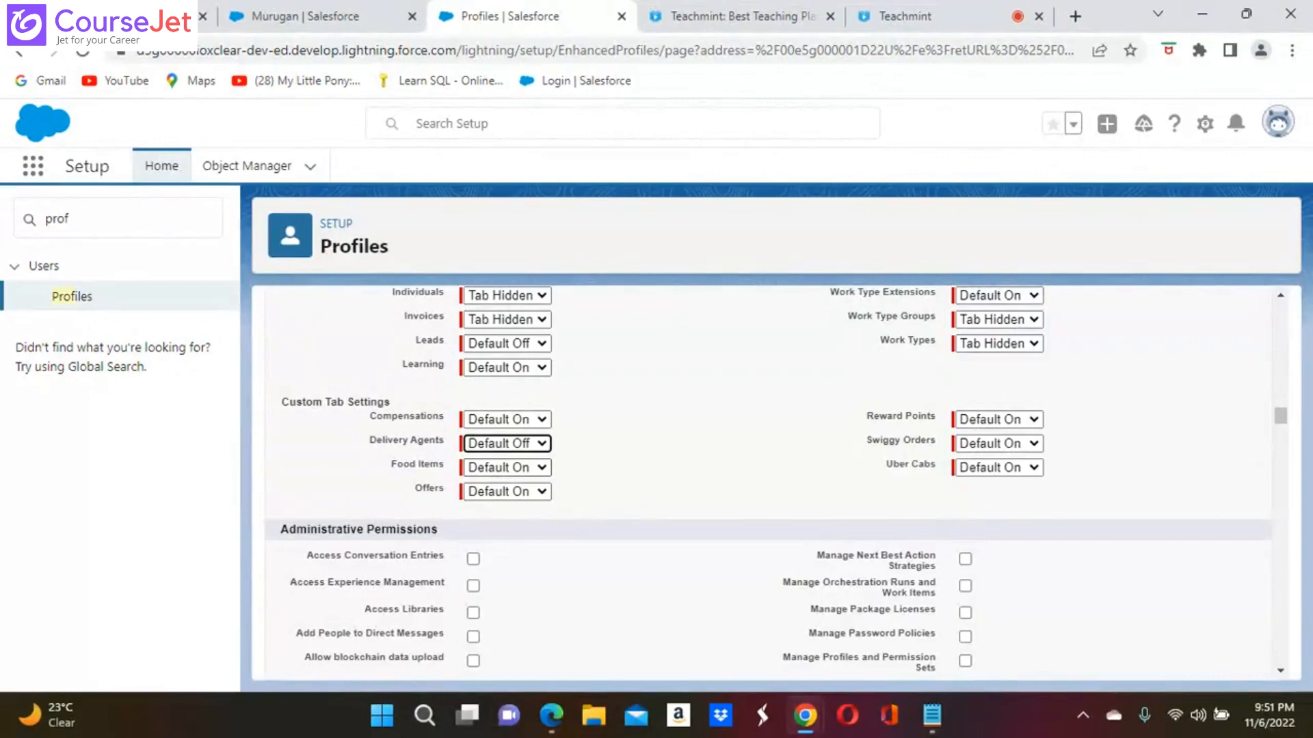
Review the profile's Custom Tab Settings and the Administrative Permissions below them
scroll(759, 479, "up", 2)
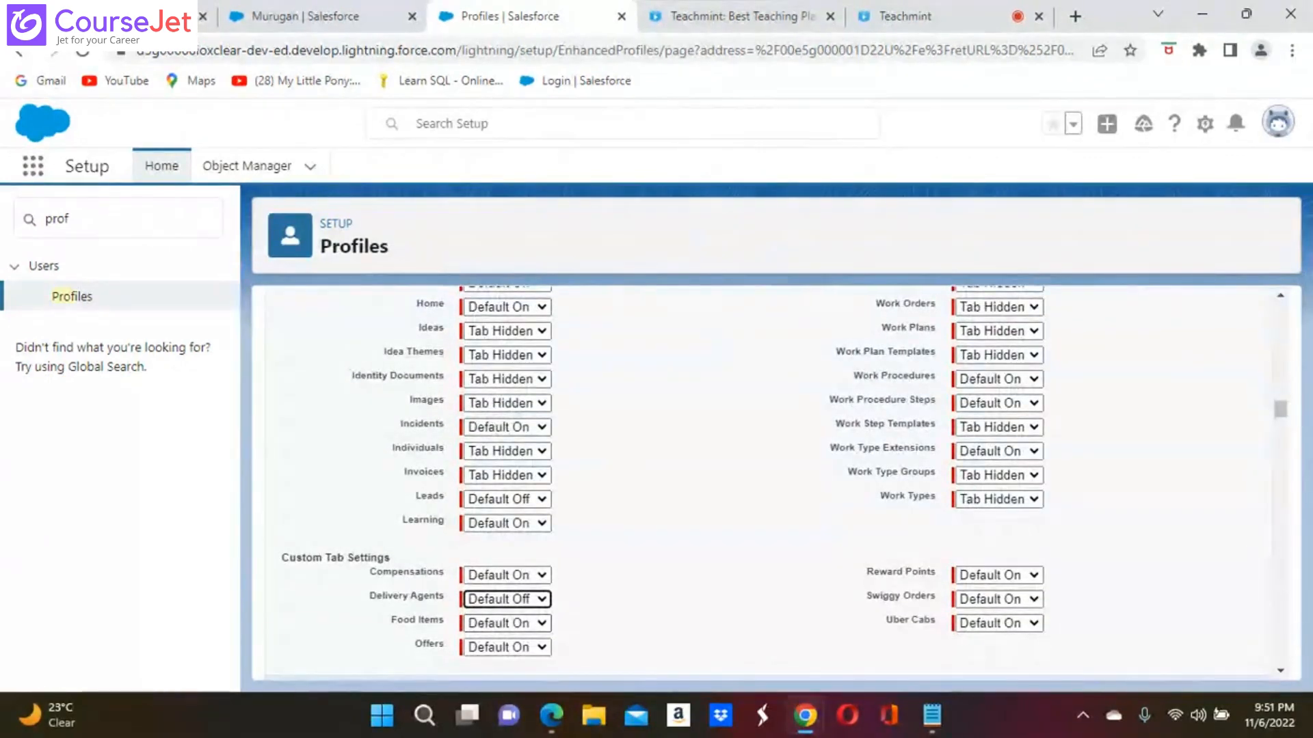
scroll(769, 479, "down", 3)
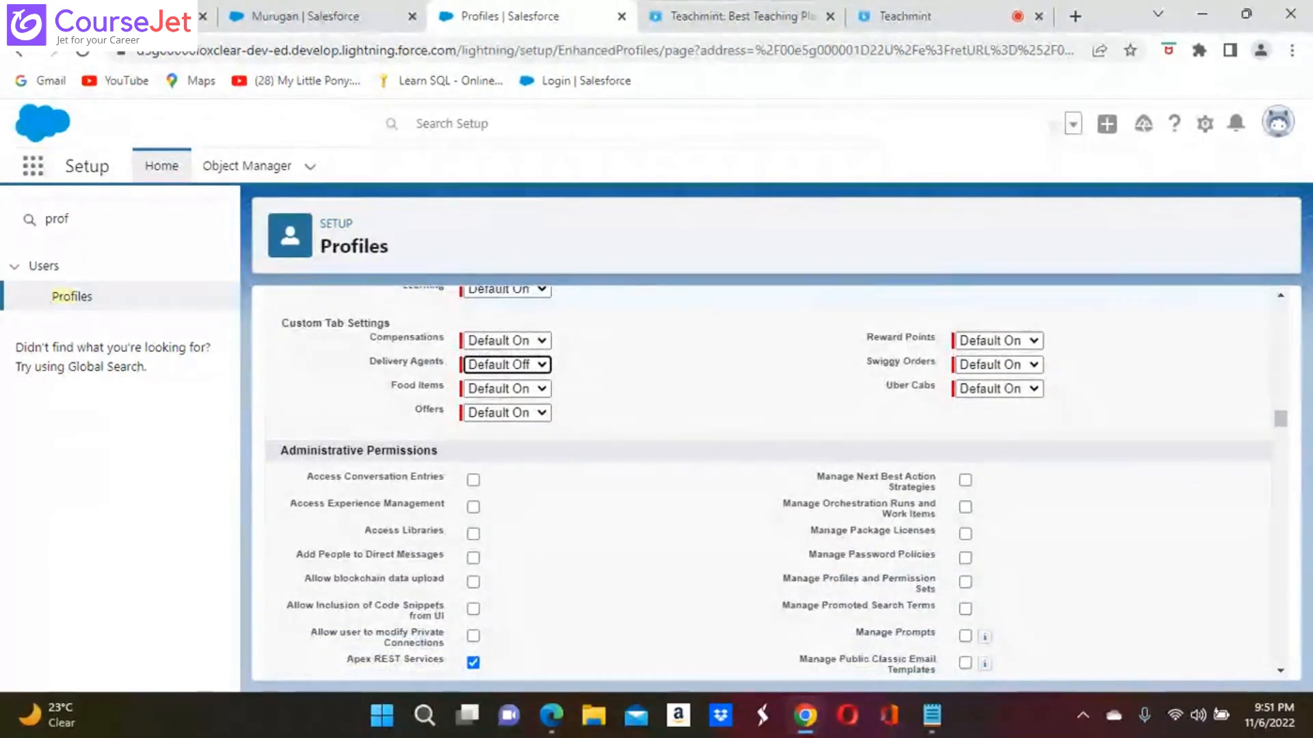
scroll(769, 479, "down", 1)
scroll(769, 478, "down", 2)
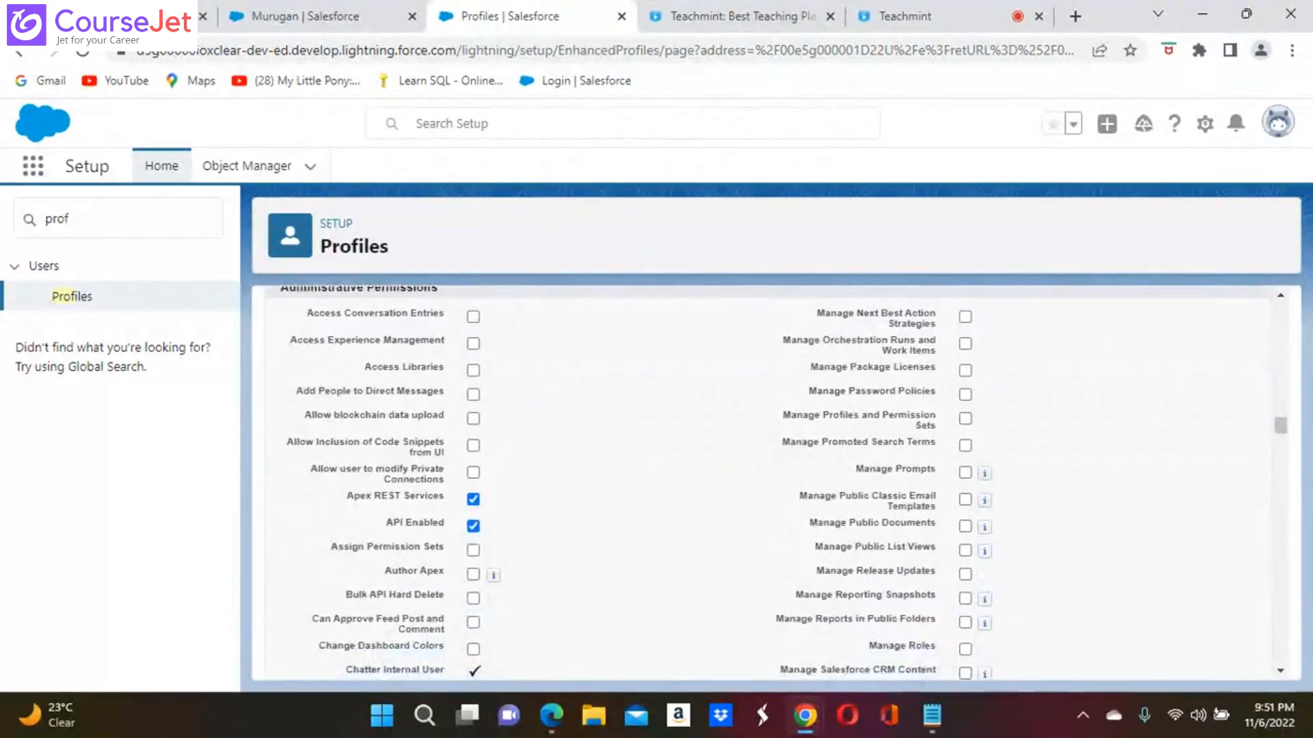
scroll(769, 478, "down", 3)
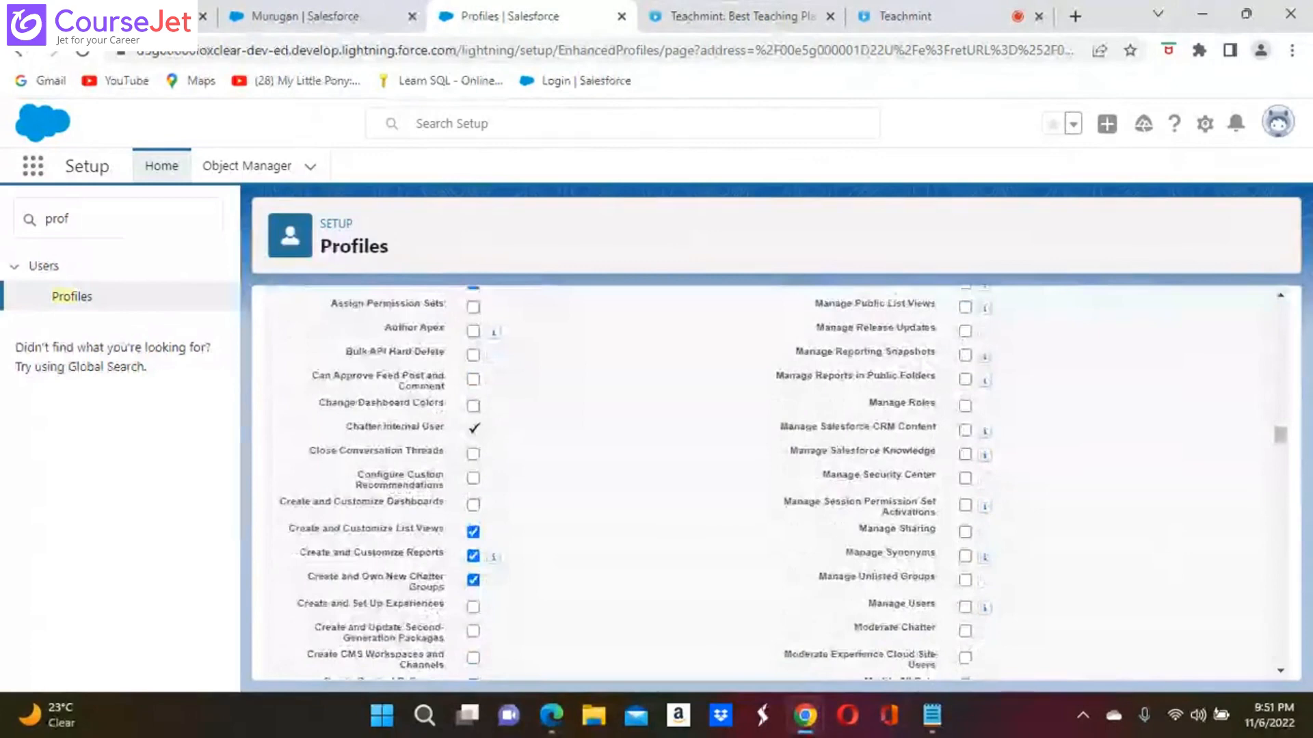
scroll(769, 479, "up", 5)
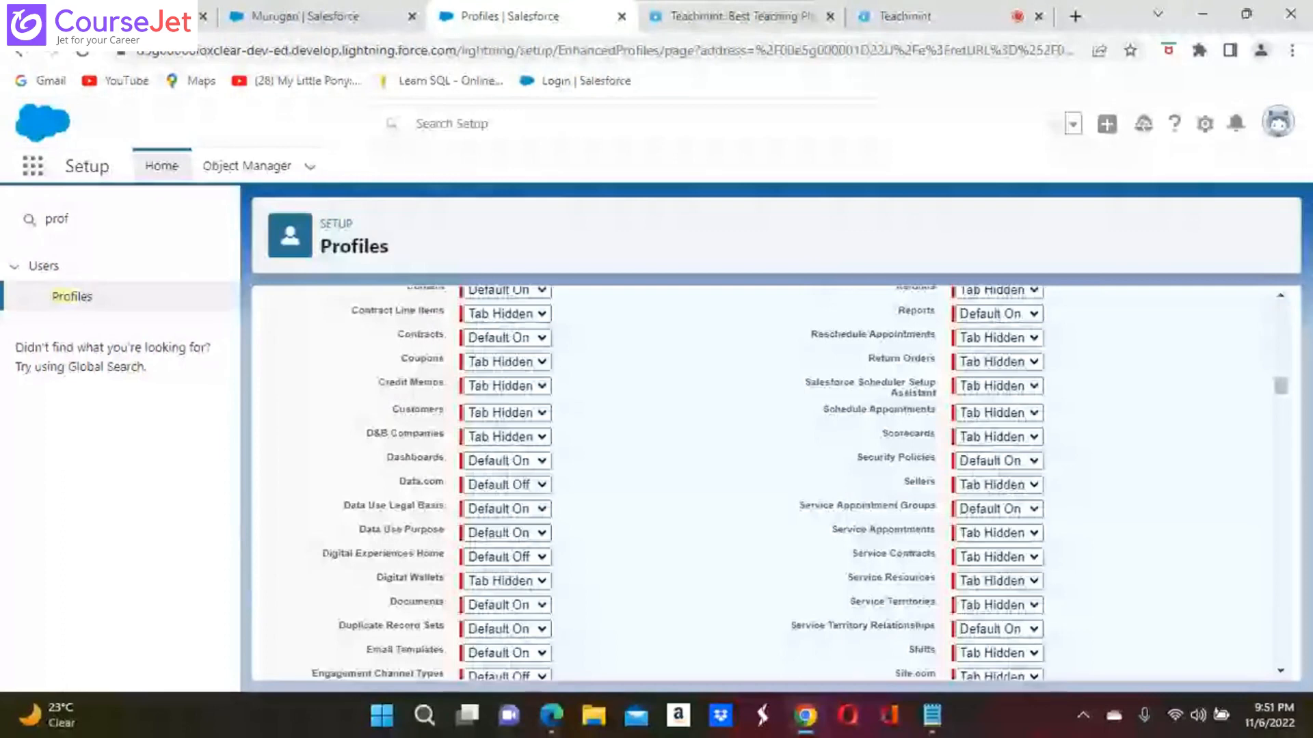
scroll(769, 479, "up", 3)
Search the page for "custom object" to locate the profile's Custom Object Permissions section
key("ctrl+f")
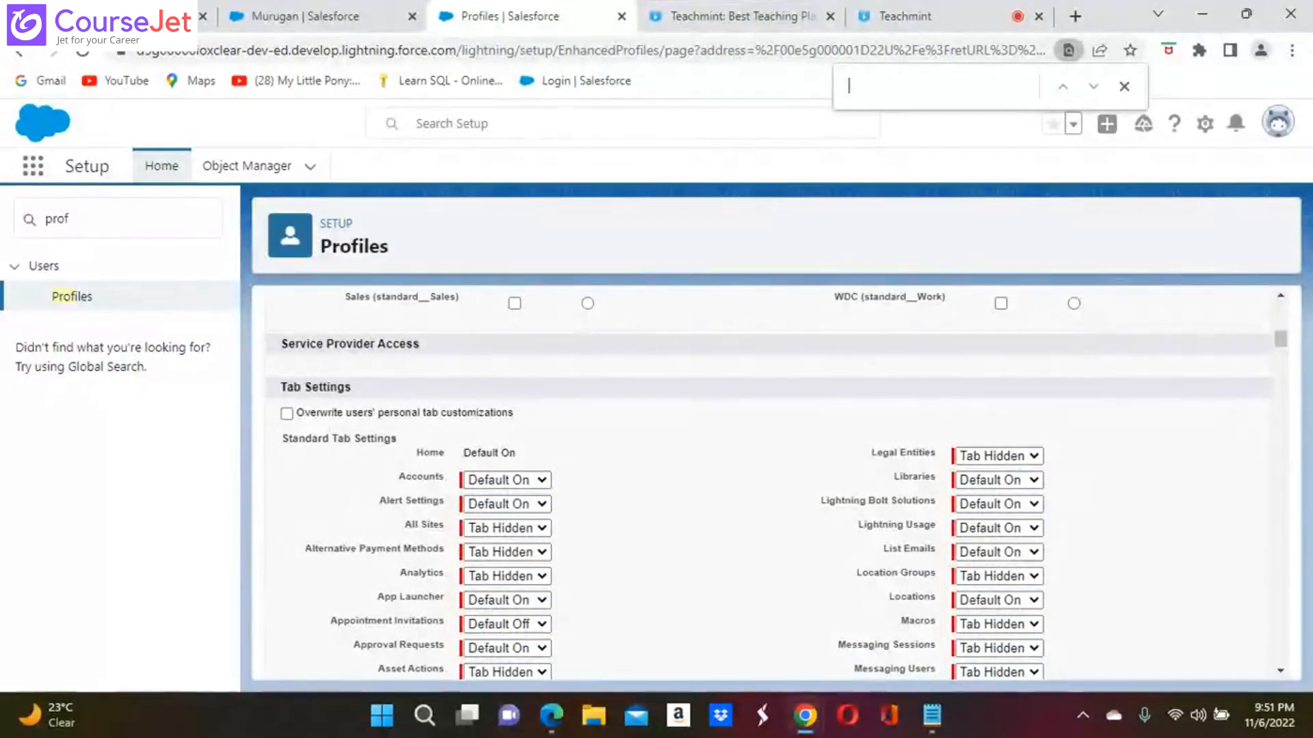
type("cutom")
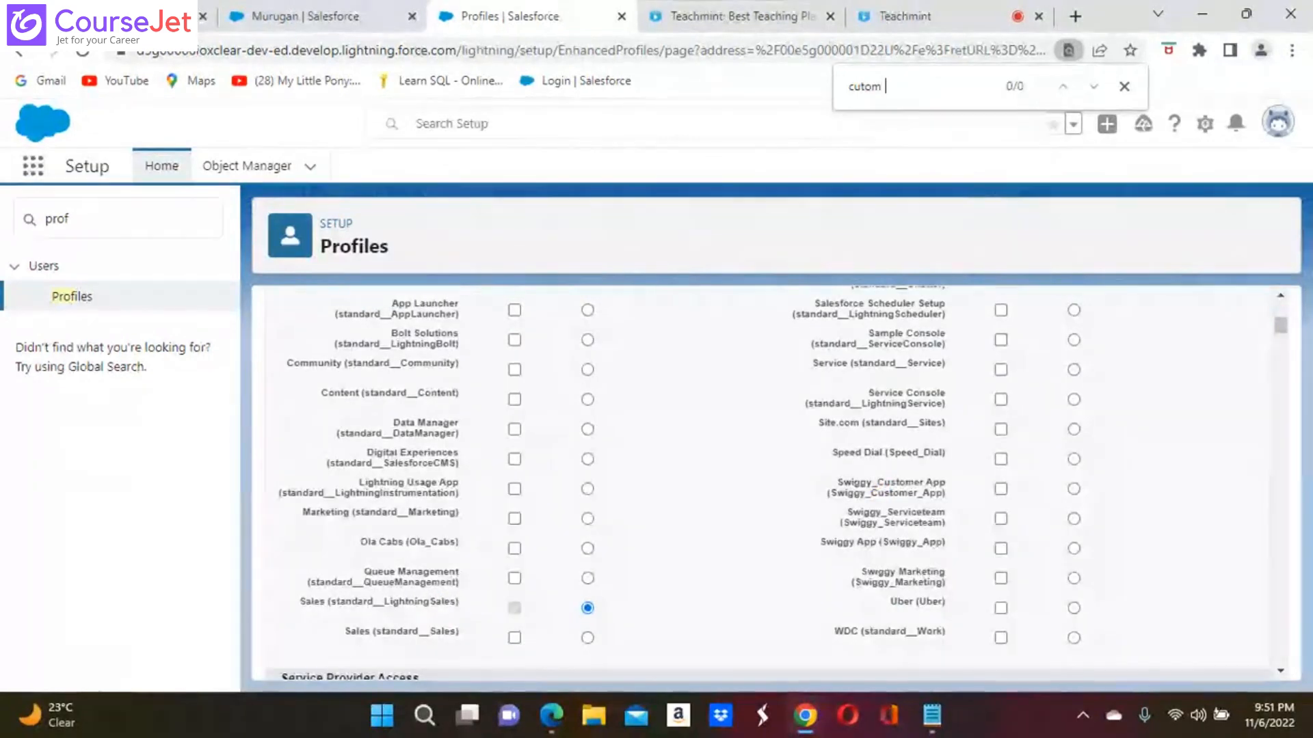
key("BackSpace")
key("BackSpace")
key("BackSpace")
key("BackSpace")
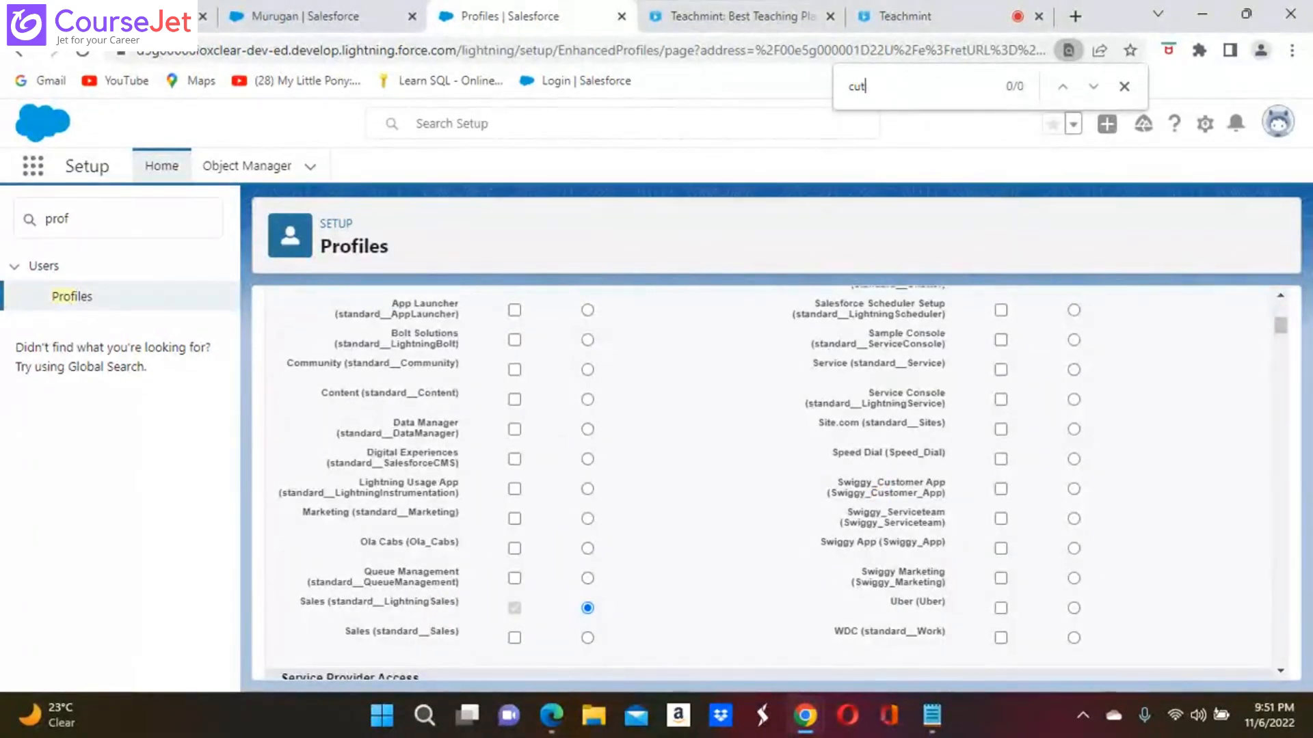
type("stom")
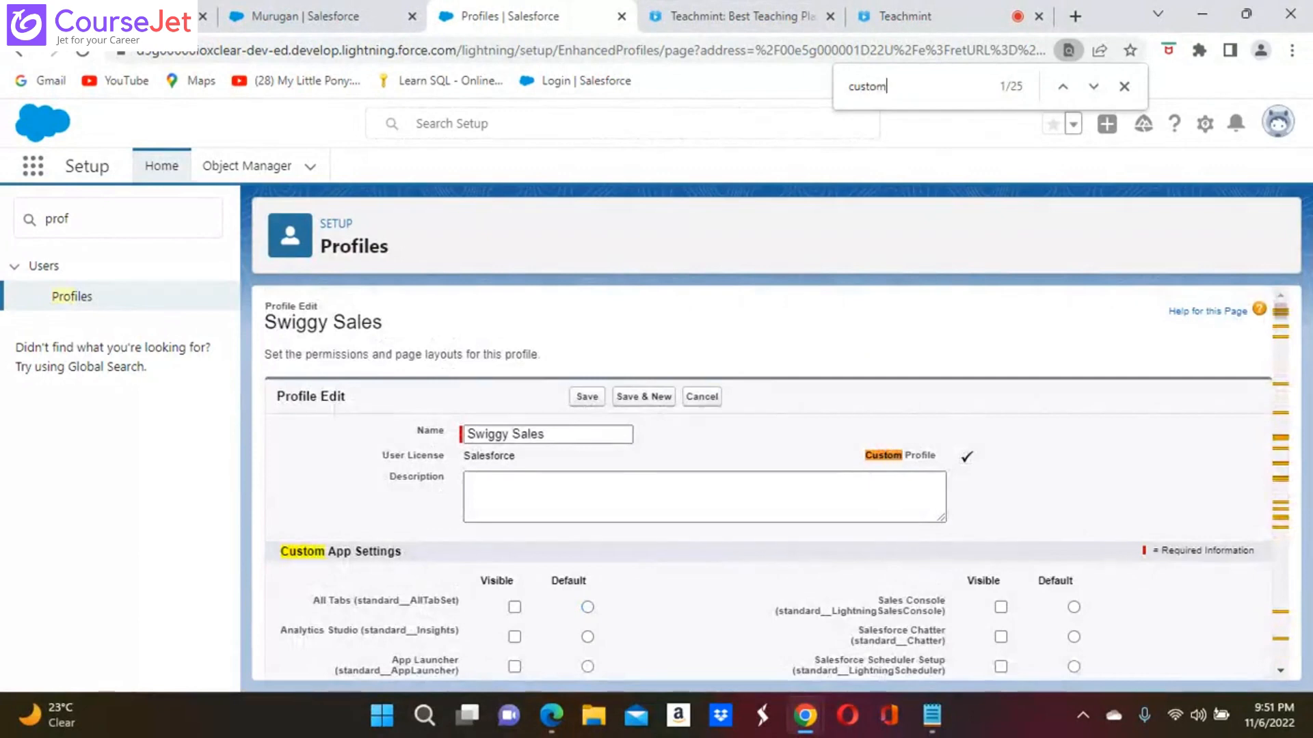
type(" 0b")
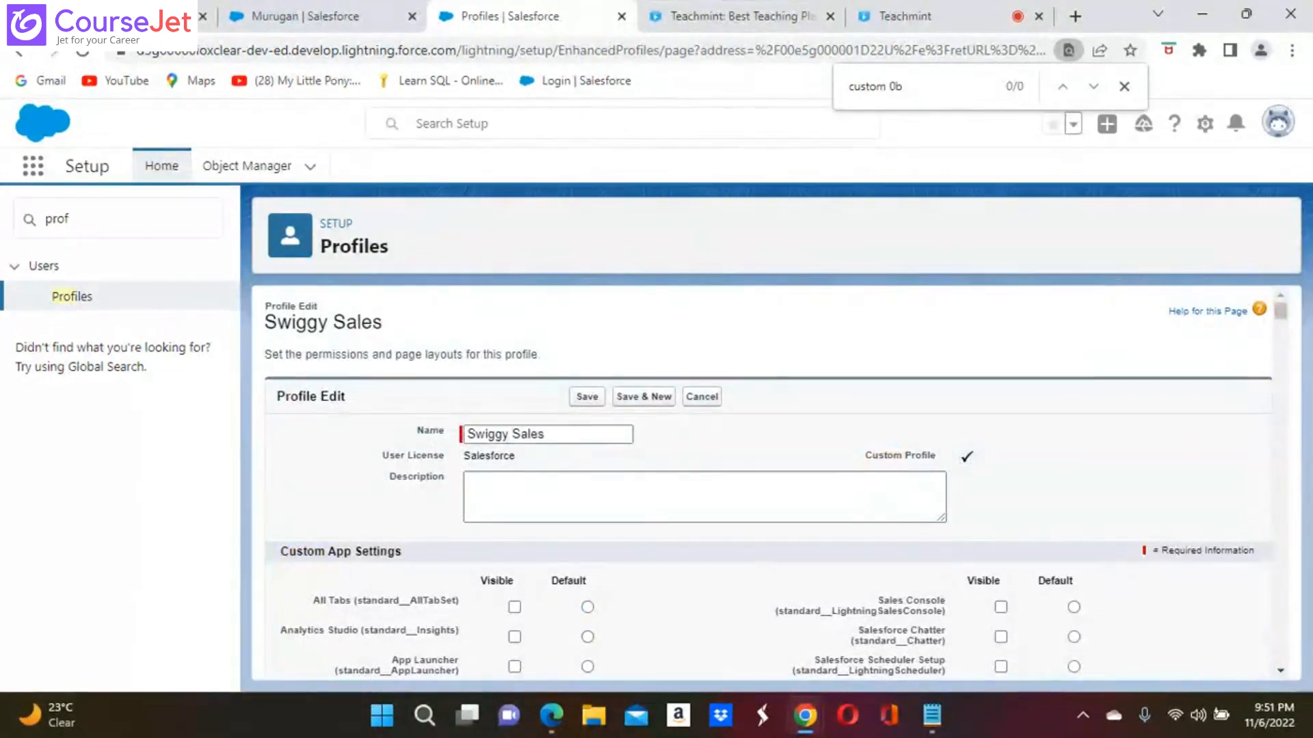
key("BackSpace")
key("BackSpace")
type("o")
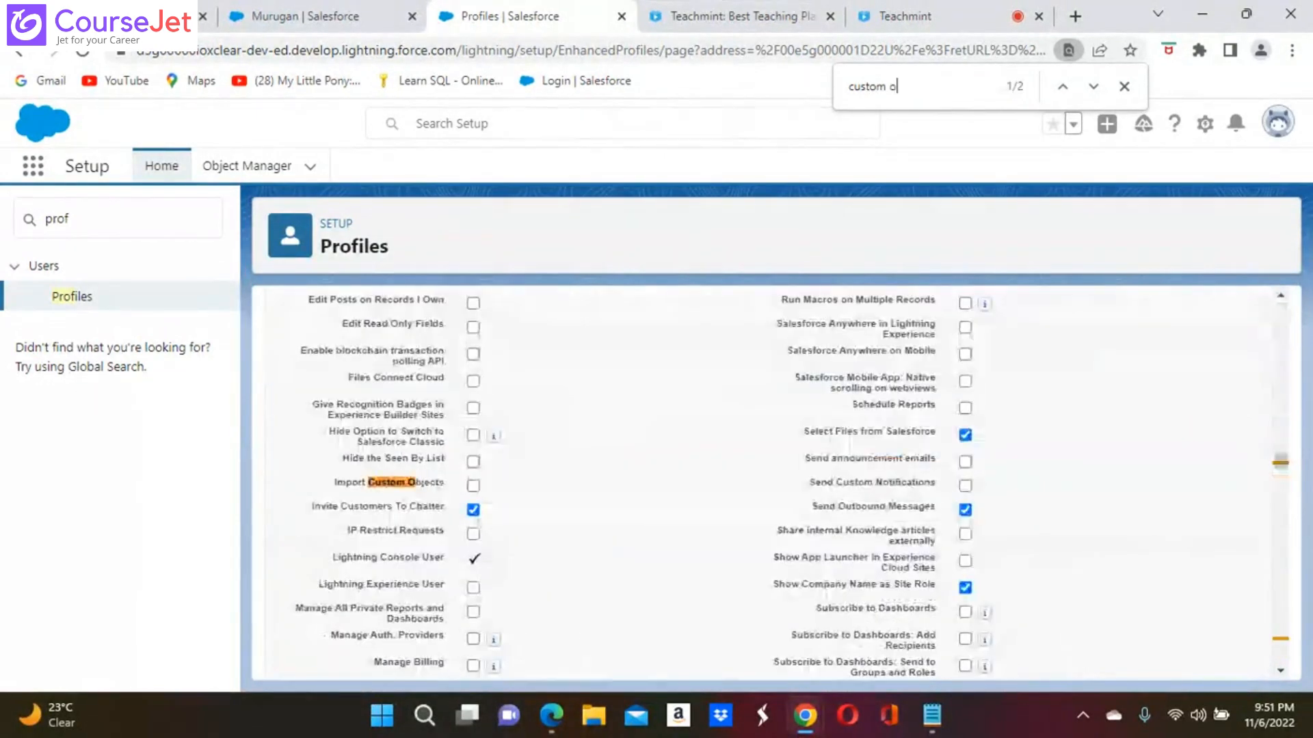
type("bject")
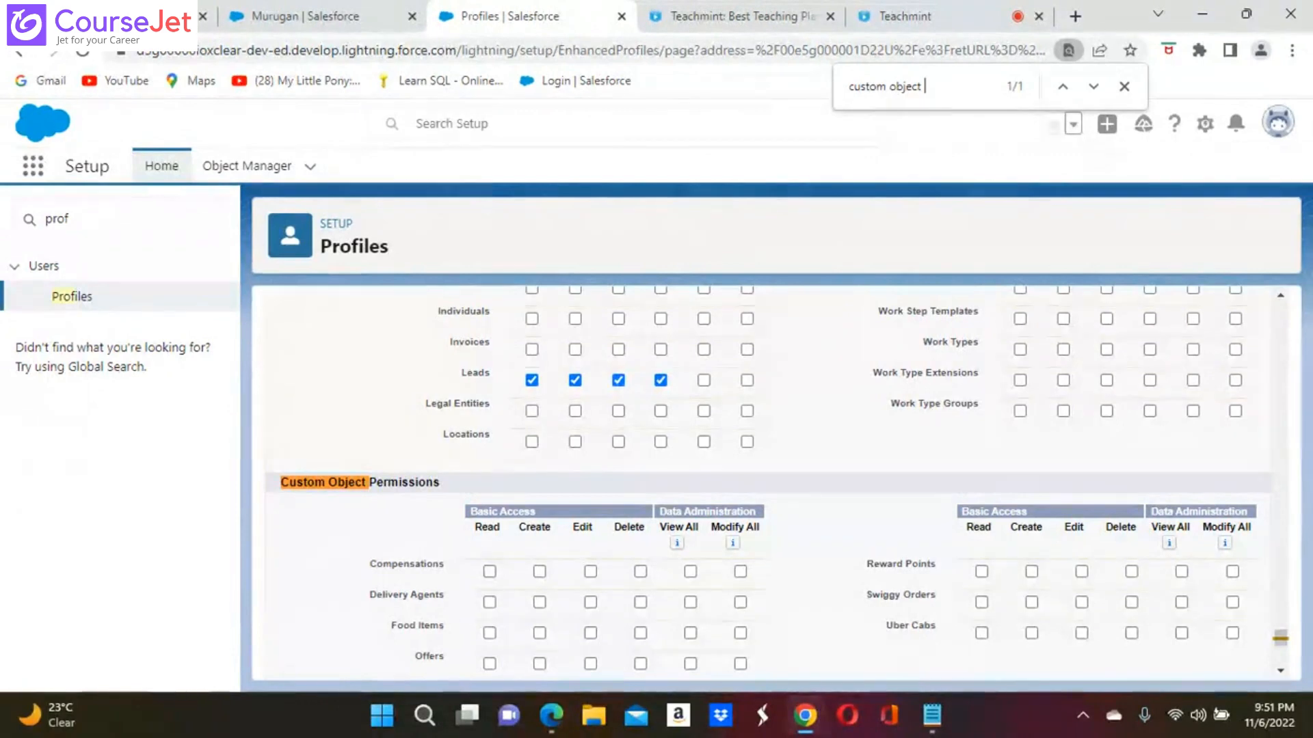
scroll(767, 489, "down", 1)
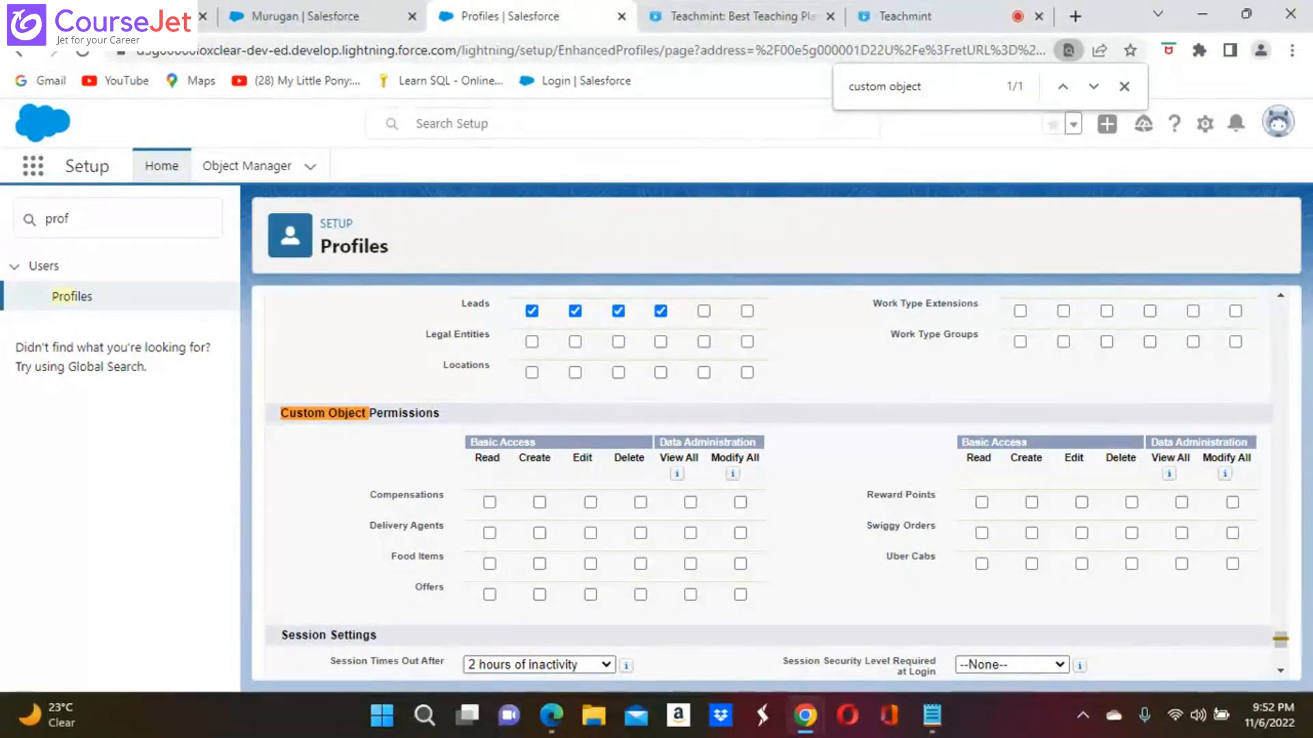
Restrict the profile's Leads object permissions to Read only
scroll(769, 482, "up", 5)
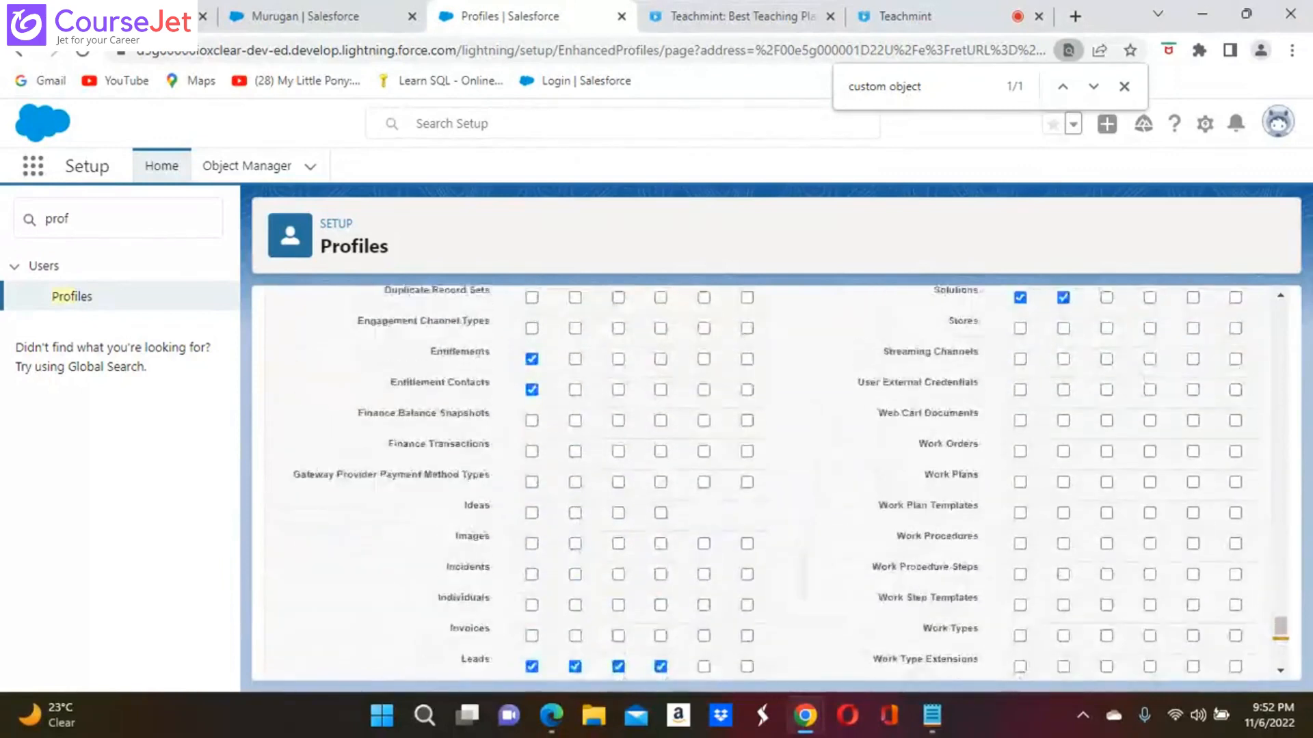
scroll(769, 482, "up", 7)
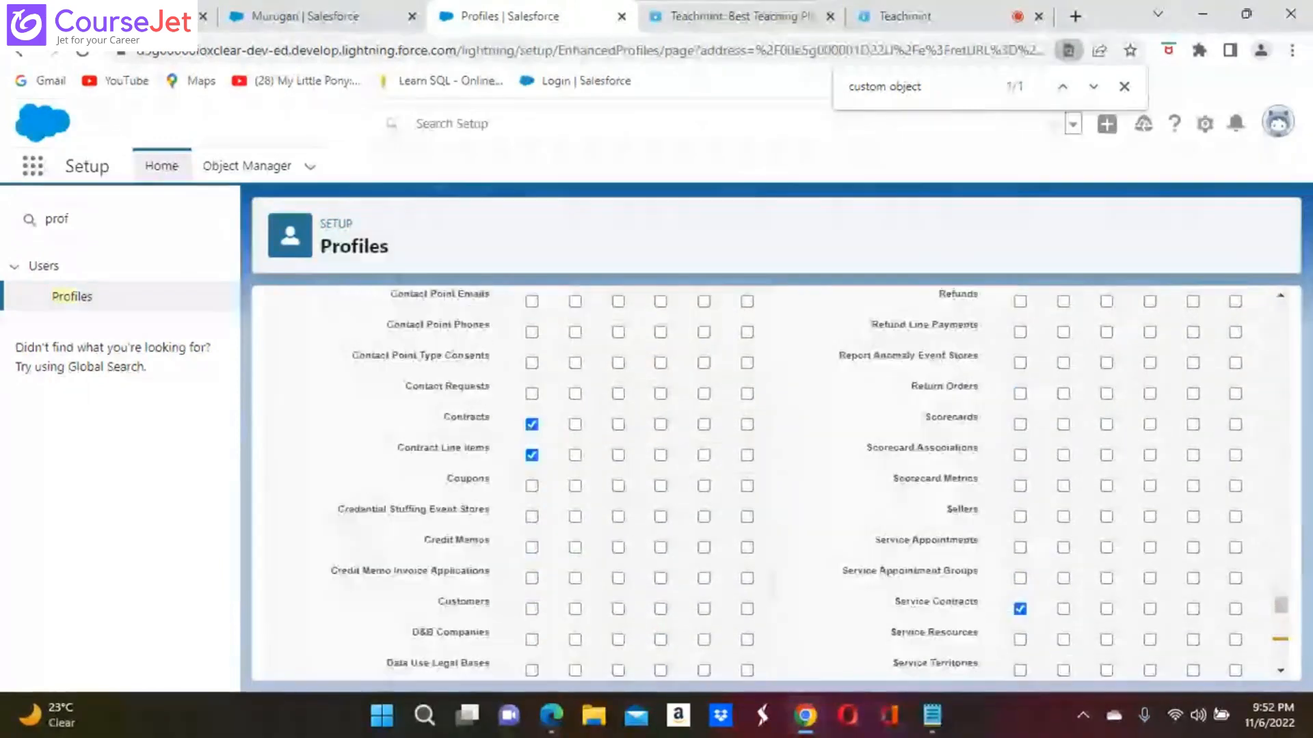
scroll(769, 482, "down", 7)
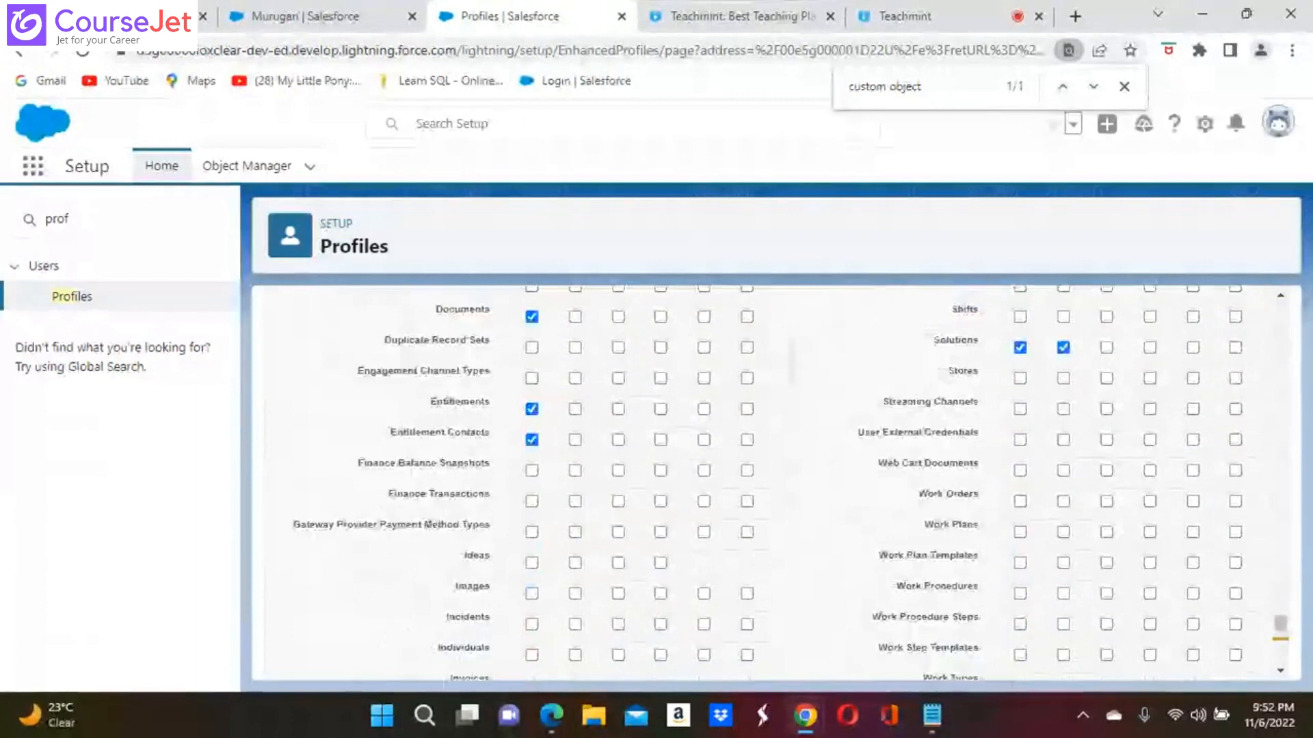
key("Return")
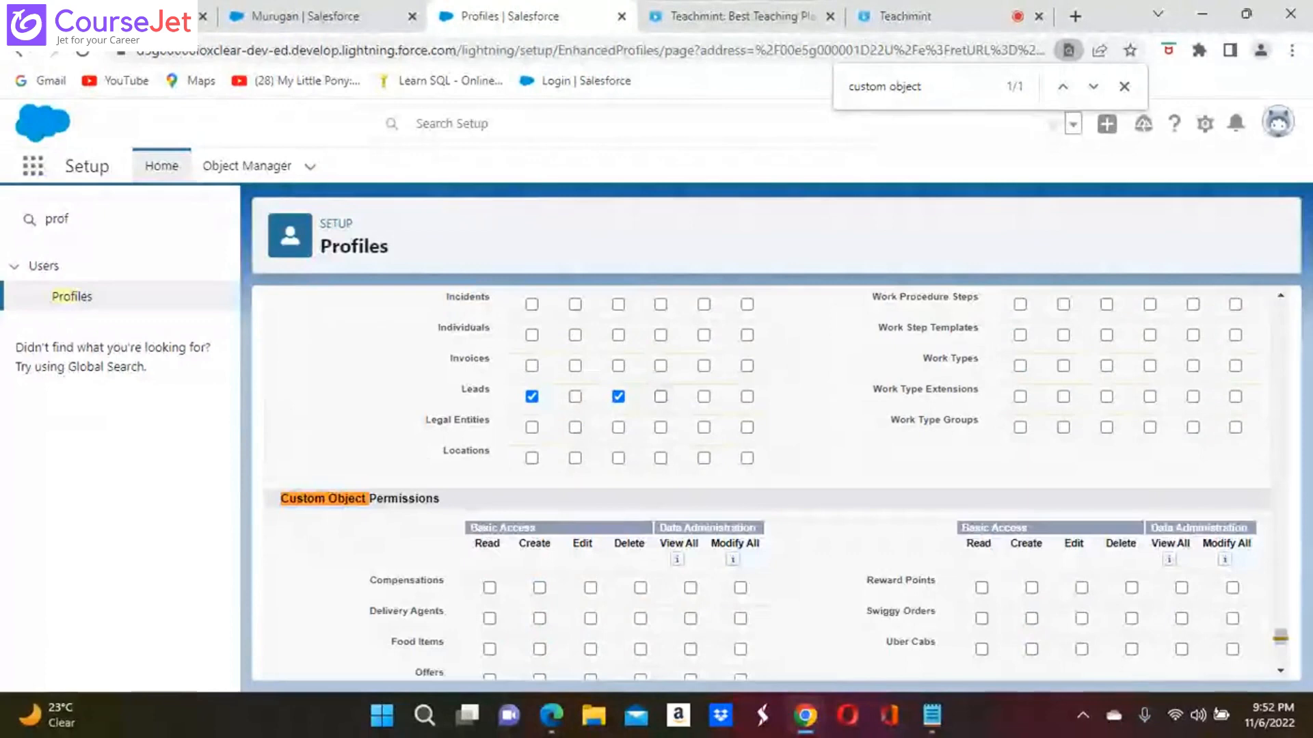
left_click(618, 397)
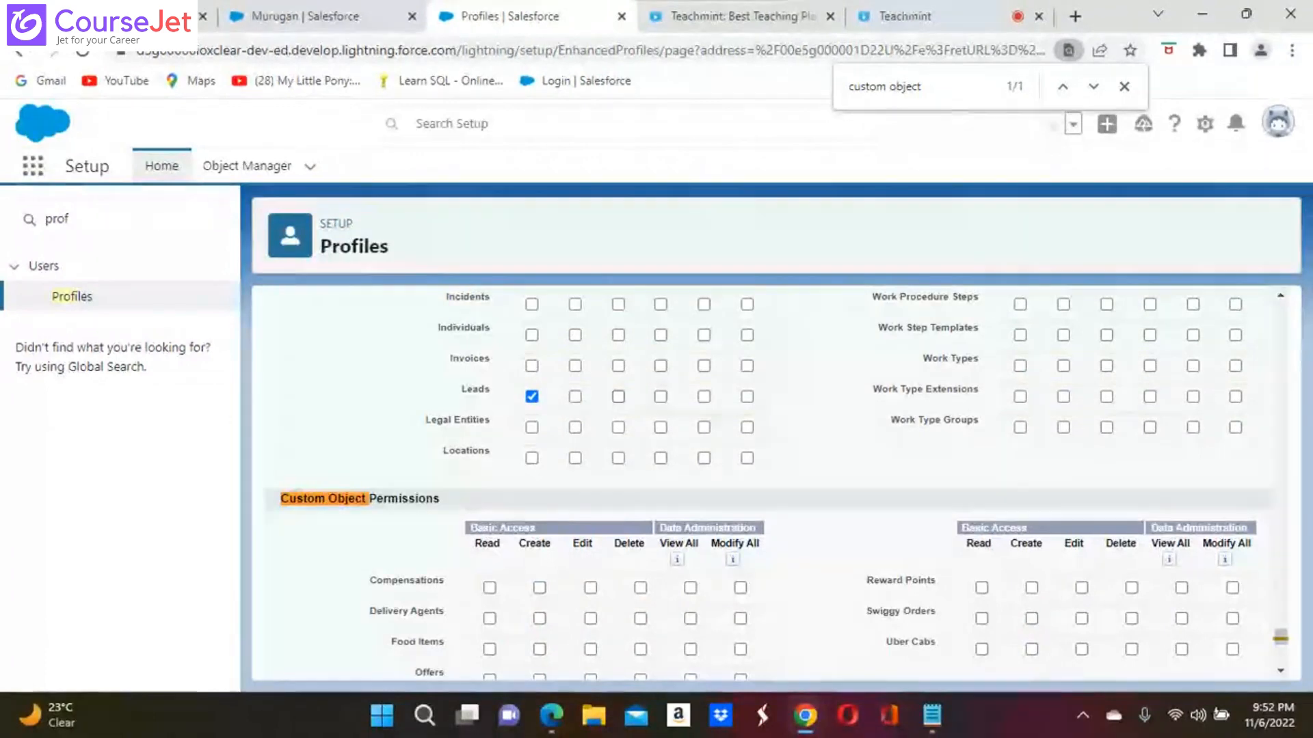
scroll(981, 619, "down", 1)
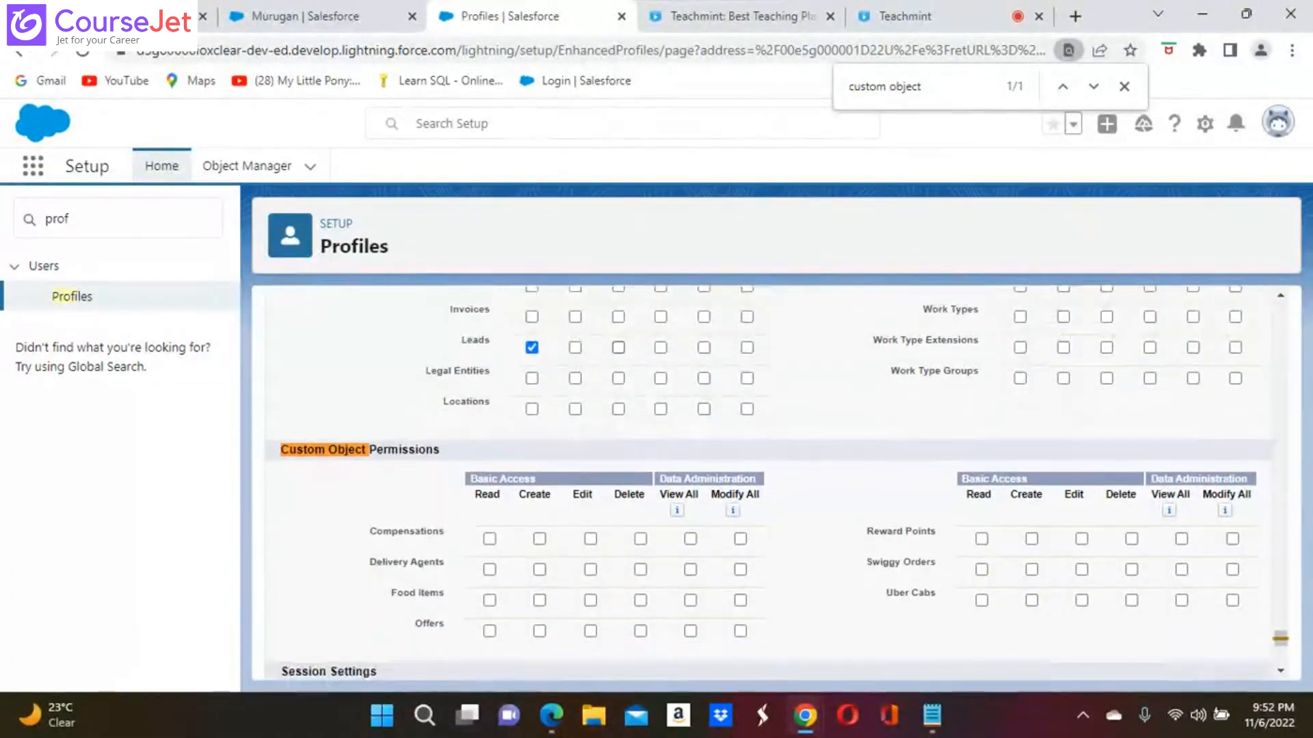
Grant Read and Edit on Swiggy Orders and Read and Create on Delivery Agents, and save the profile
left_click(981, 570)
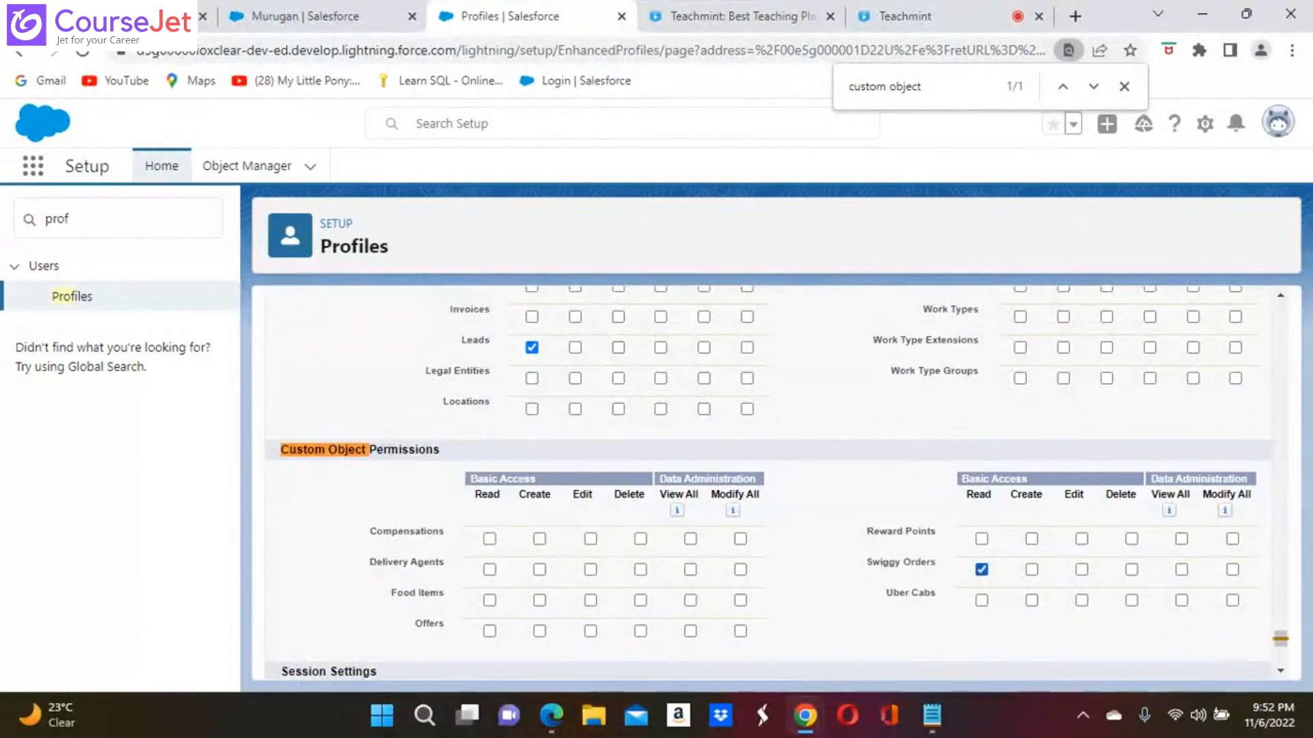
left_click(1080, 570)
left_click(490, 569)
left_click(540, 570)
scroll(769, 489, "down", 4)
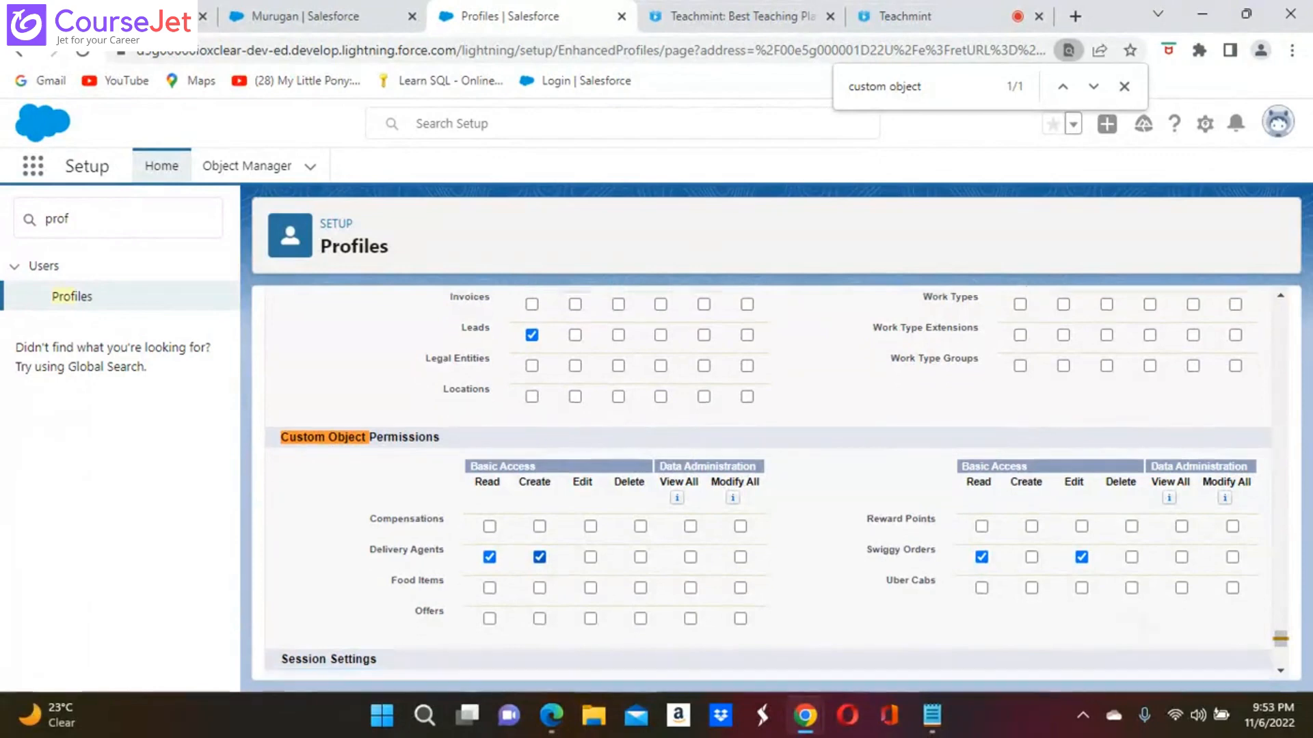
scroll(769, 489, "down", 2)
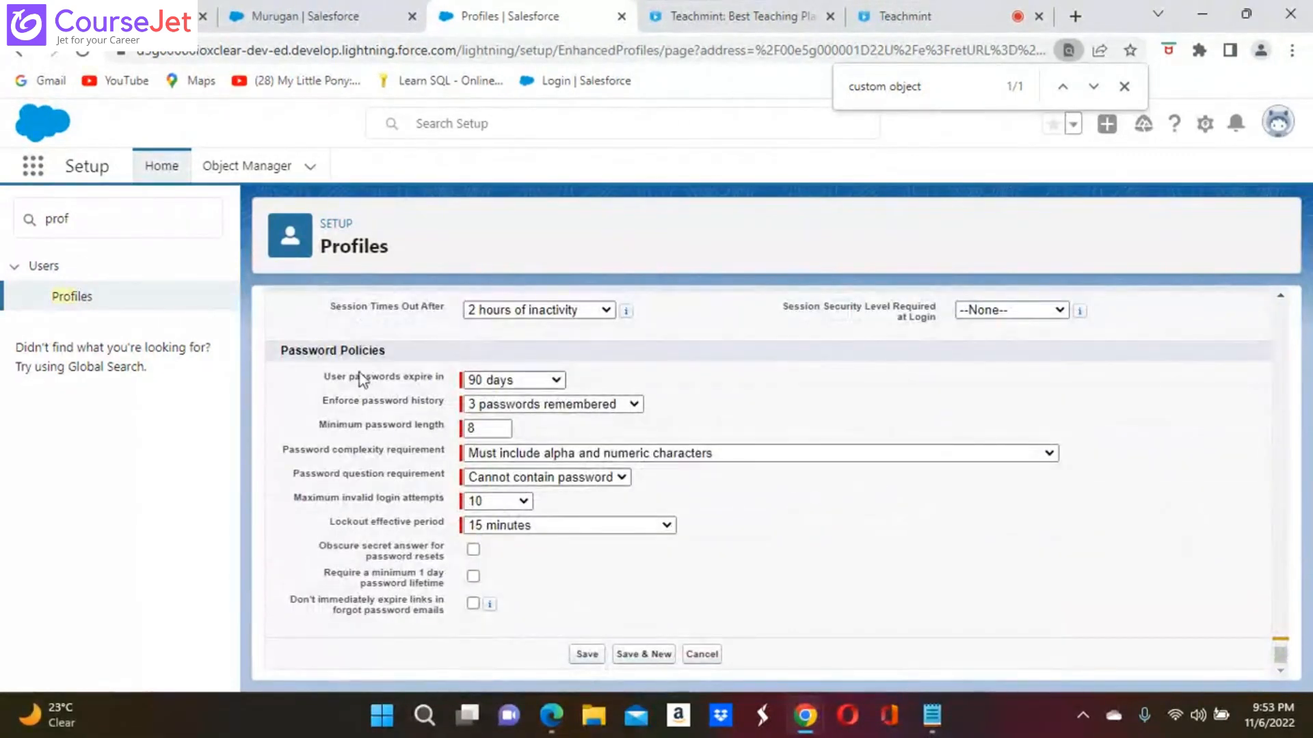
left_click(588, 655)
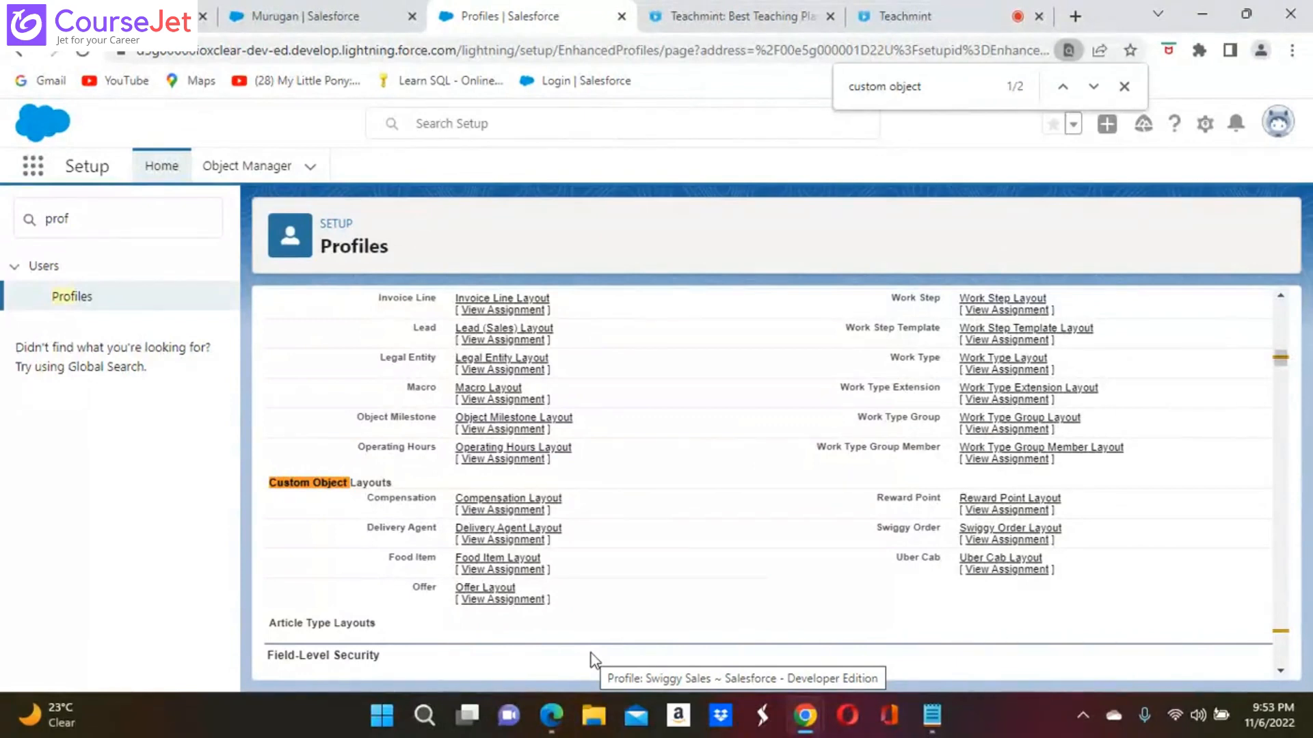
Search Setup for "user" and open the Users list
scroll(592, 660, "down", 3)
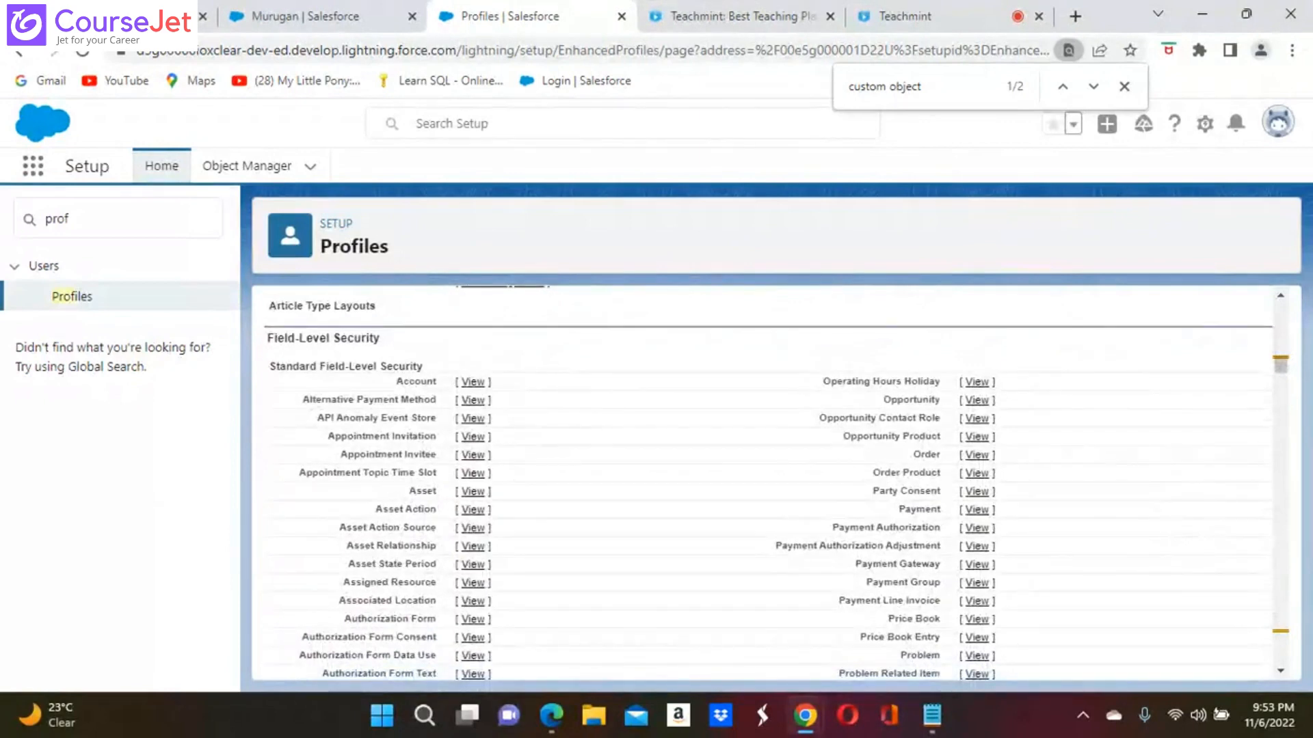
scroll(762, 482, "down", 5)
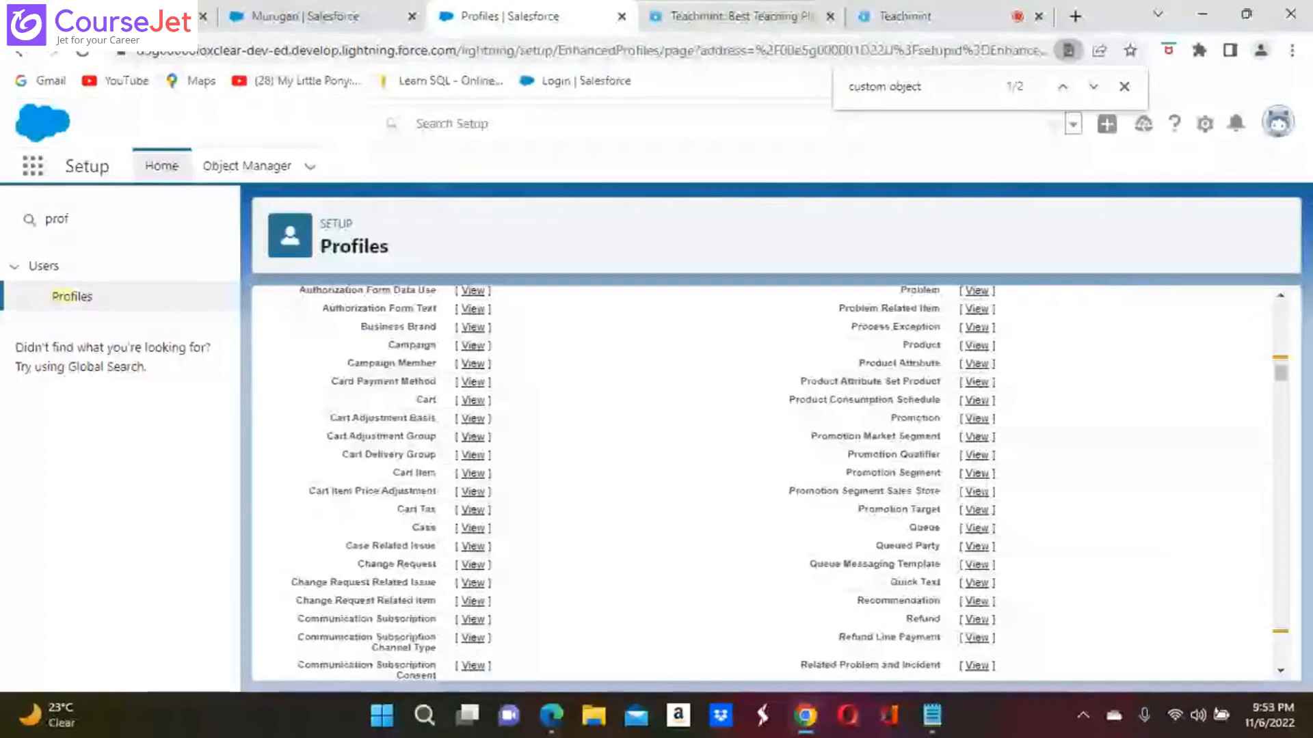
scroll(762, 482, "up", 20)
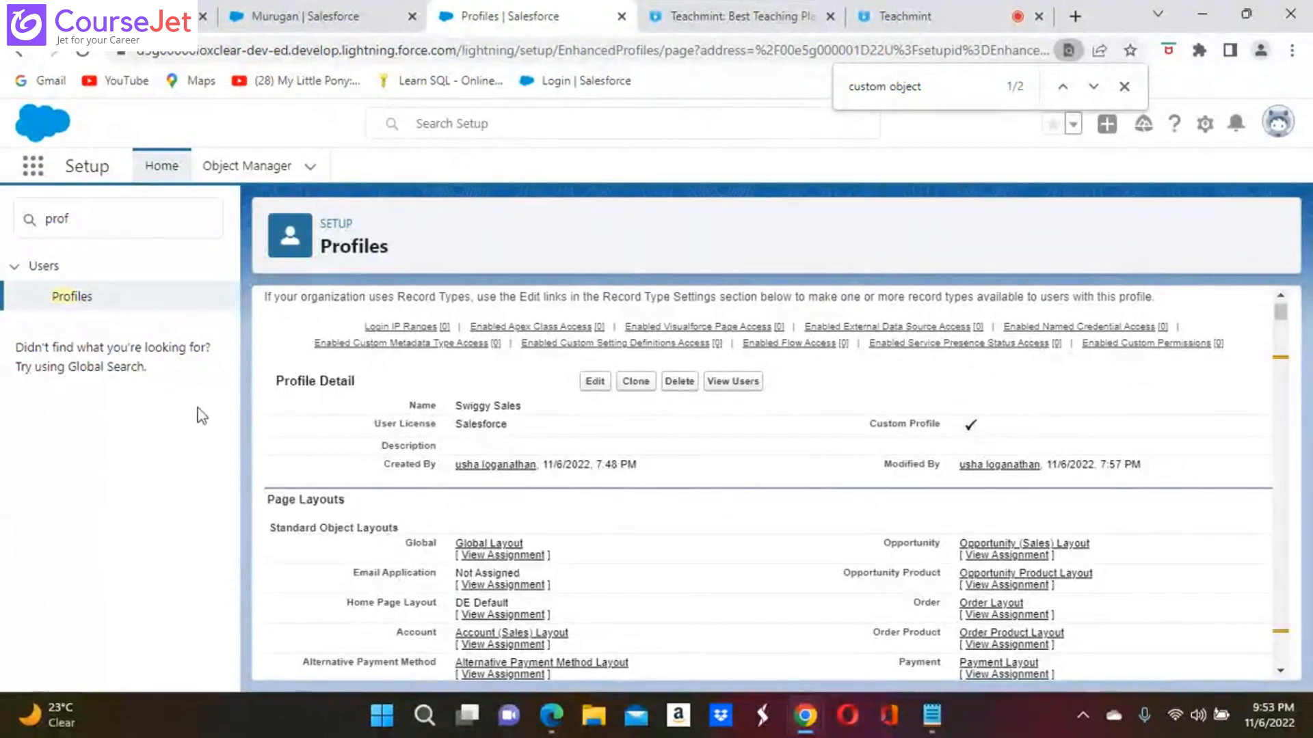
left_click(90, 221)
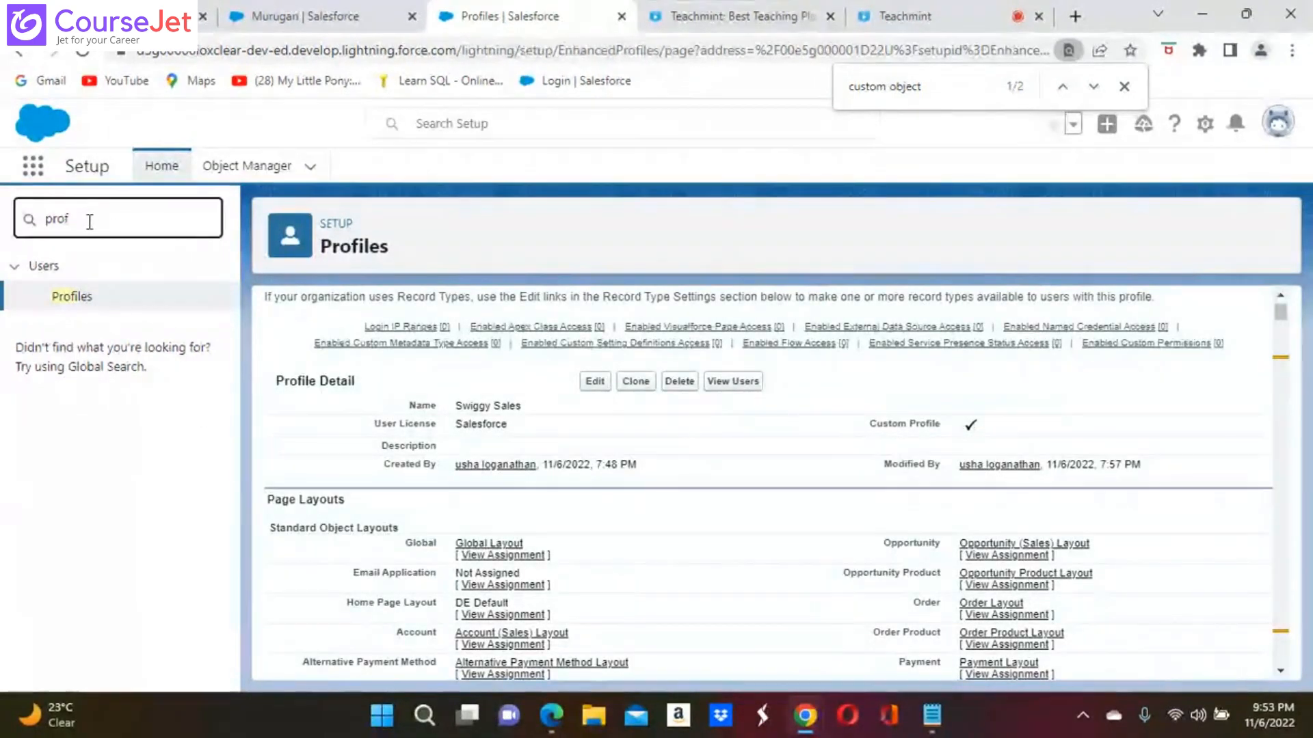
key("BackSpace")
key("BackSpace")
key("BackSpace")
key("BackSpace")
type("user")
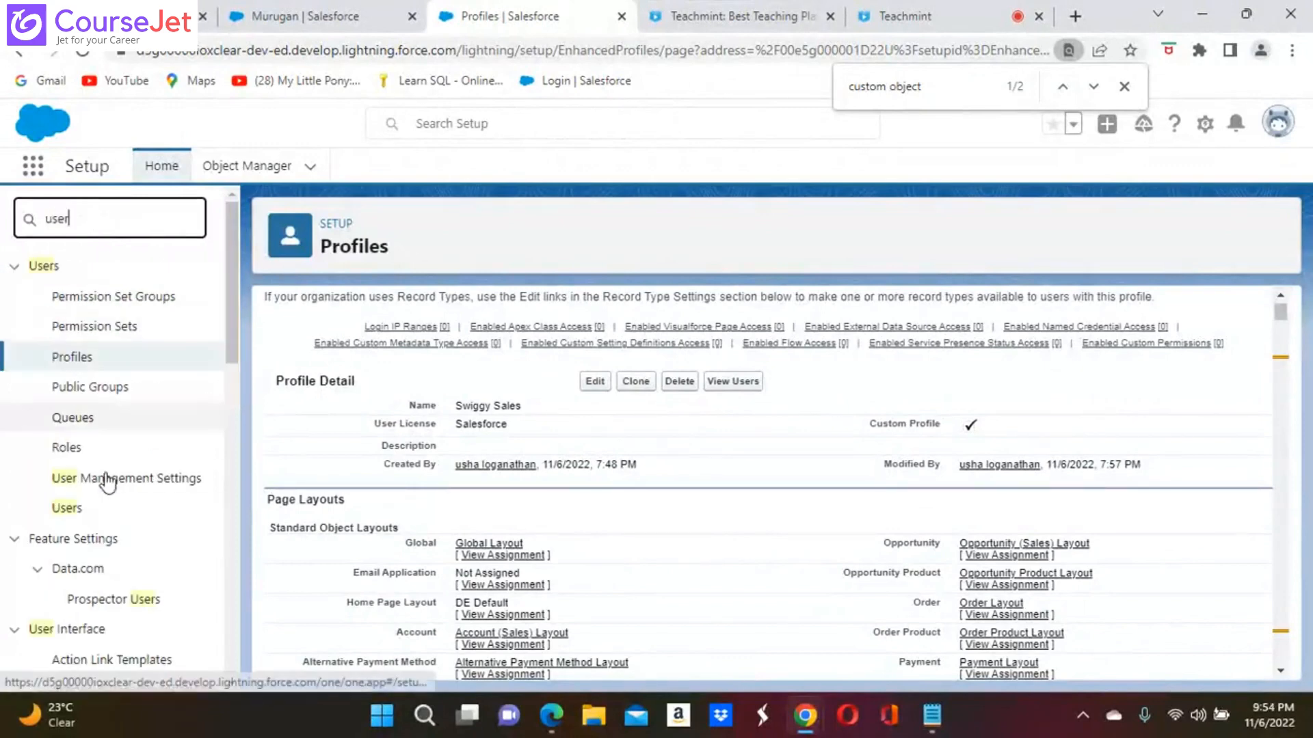
left_click(67, 509)
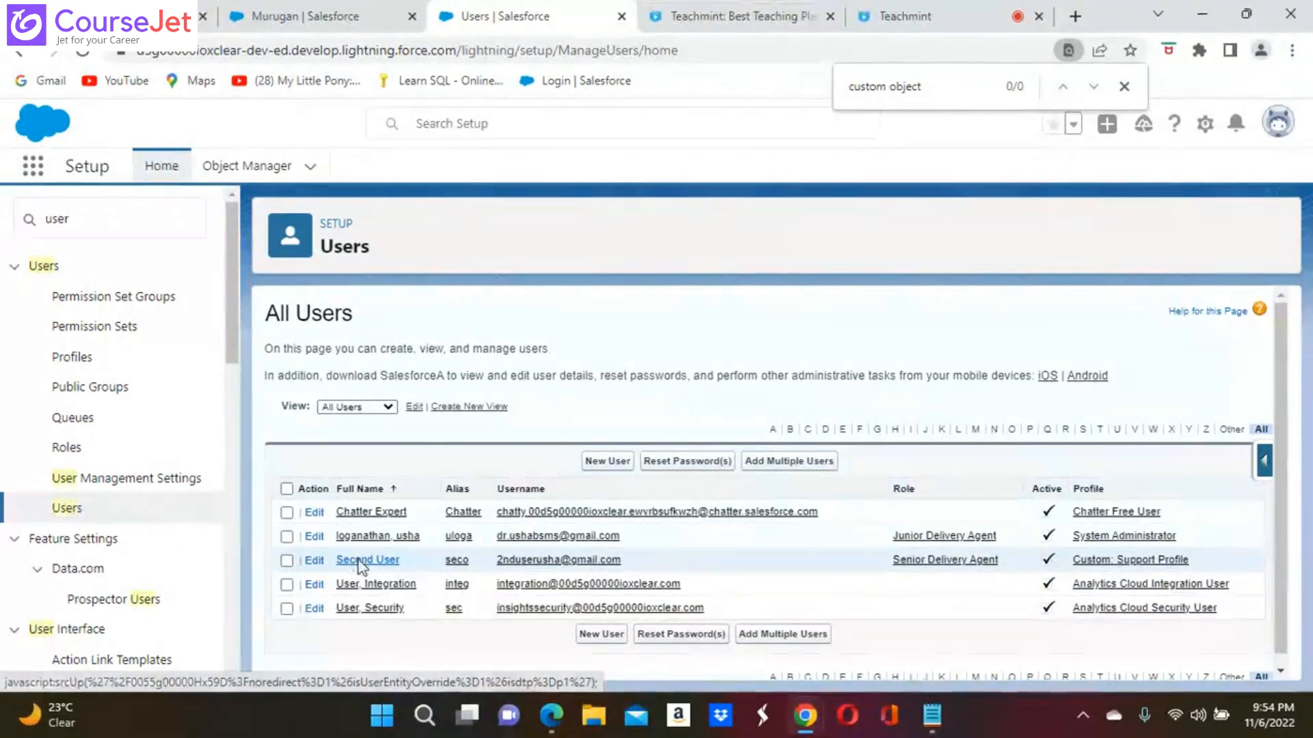
Assign the Swiggy Sales profile to the user with the Senior Delivery Agent role and save the user record
left_click(360, 565)
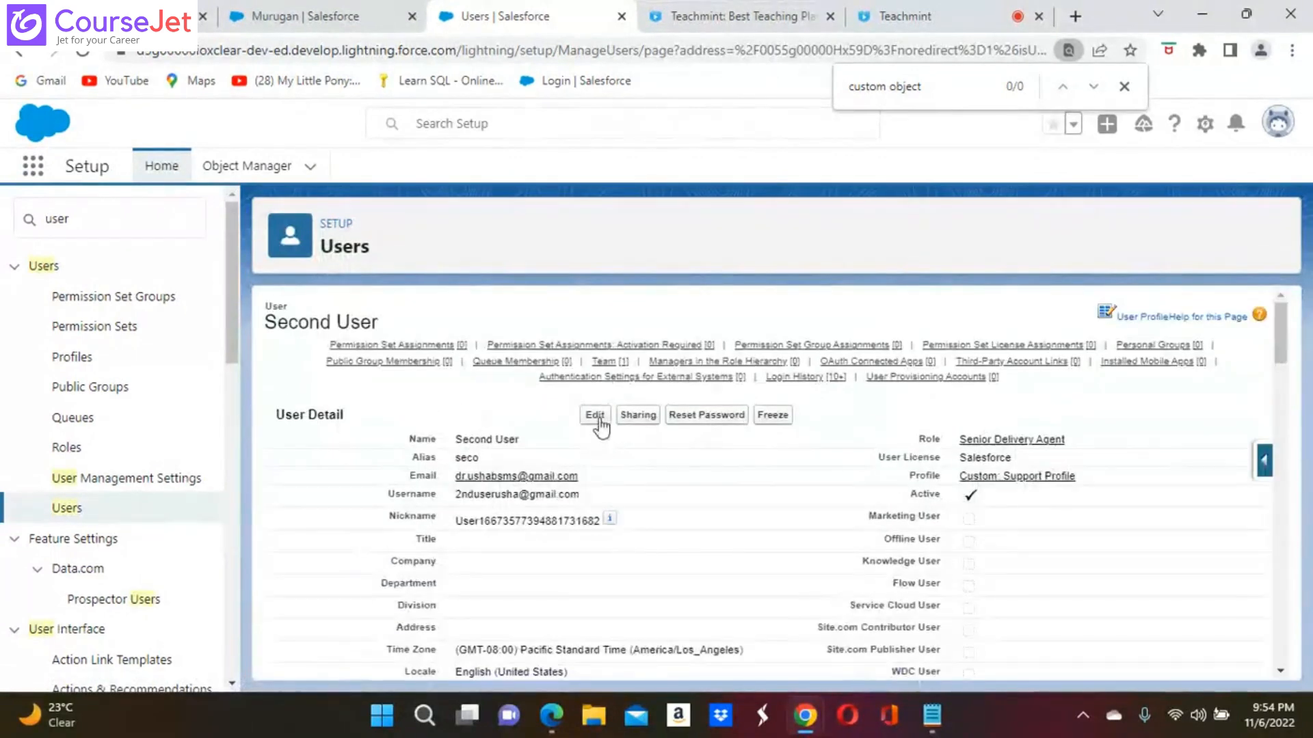
left_click(595, 415)
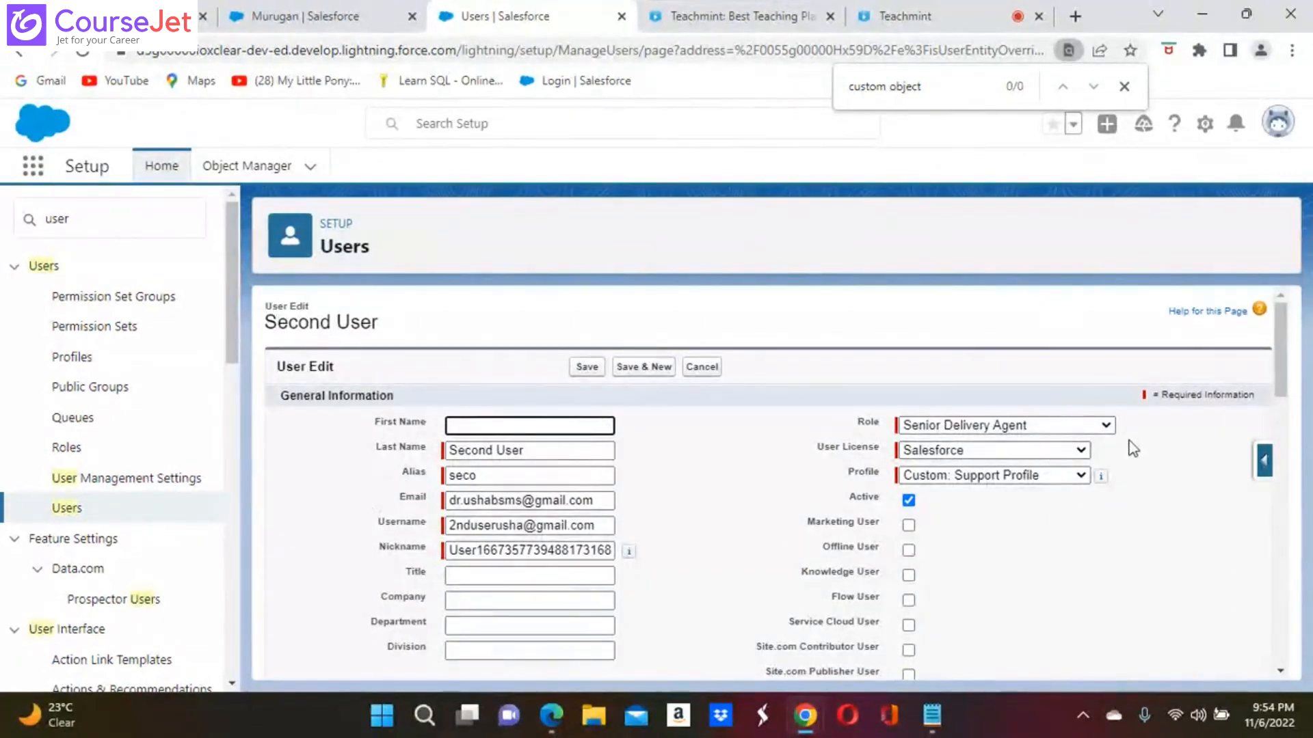
left_click(1078, 475)
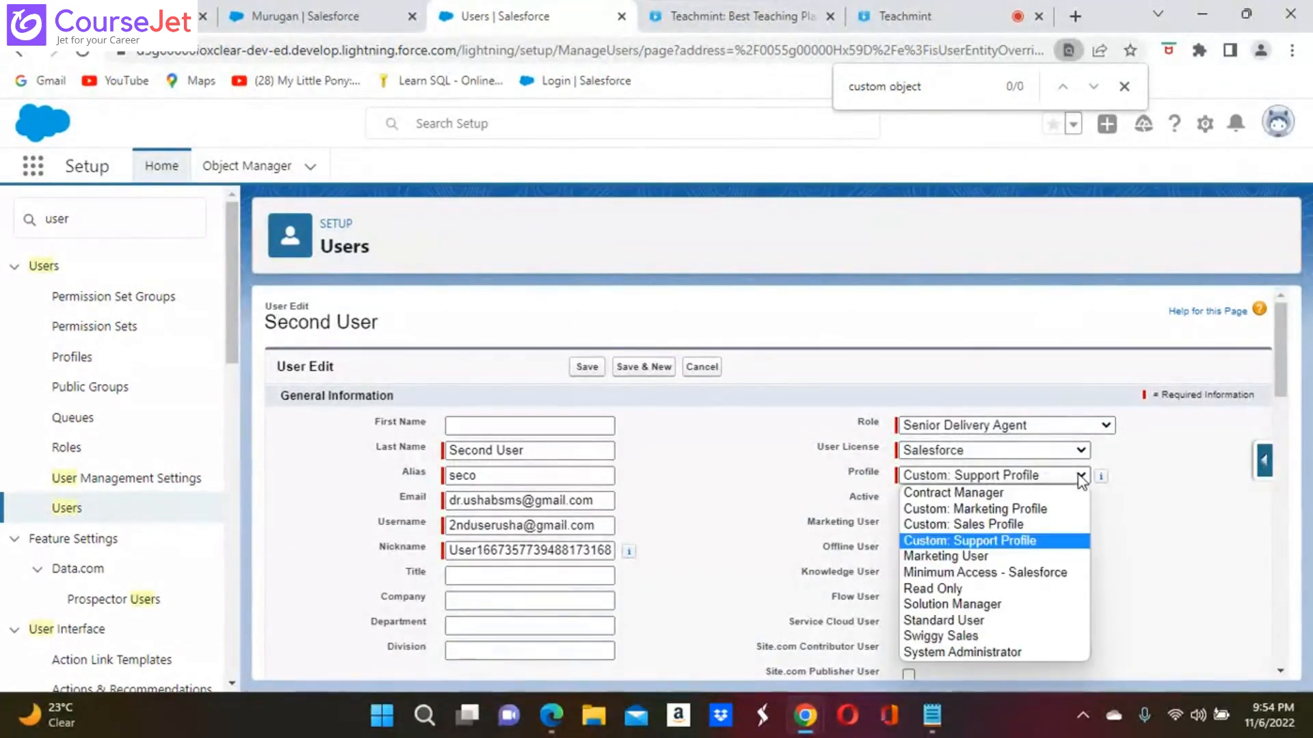
left_click(987, 637)
scroll(986, 638, "down", 10)
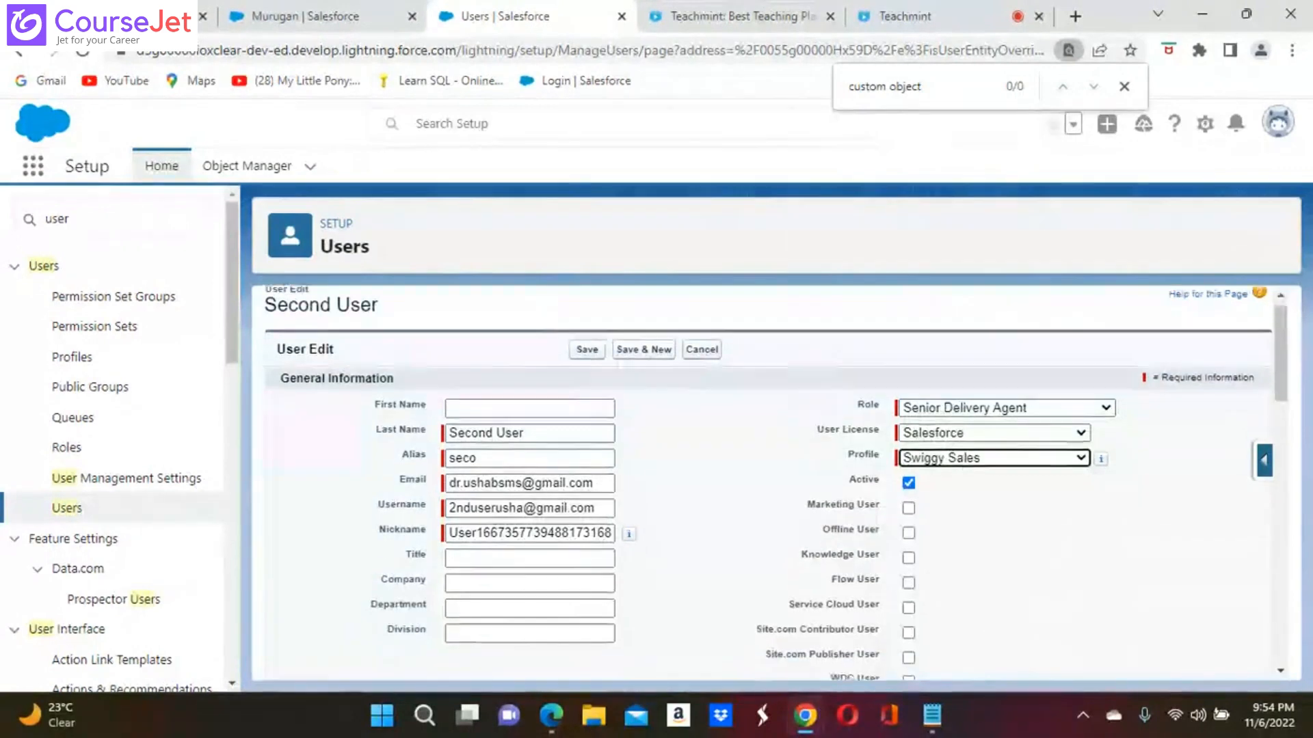
scroll(776, 491, "up", 10)
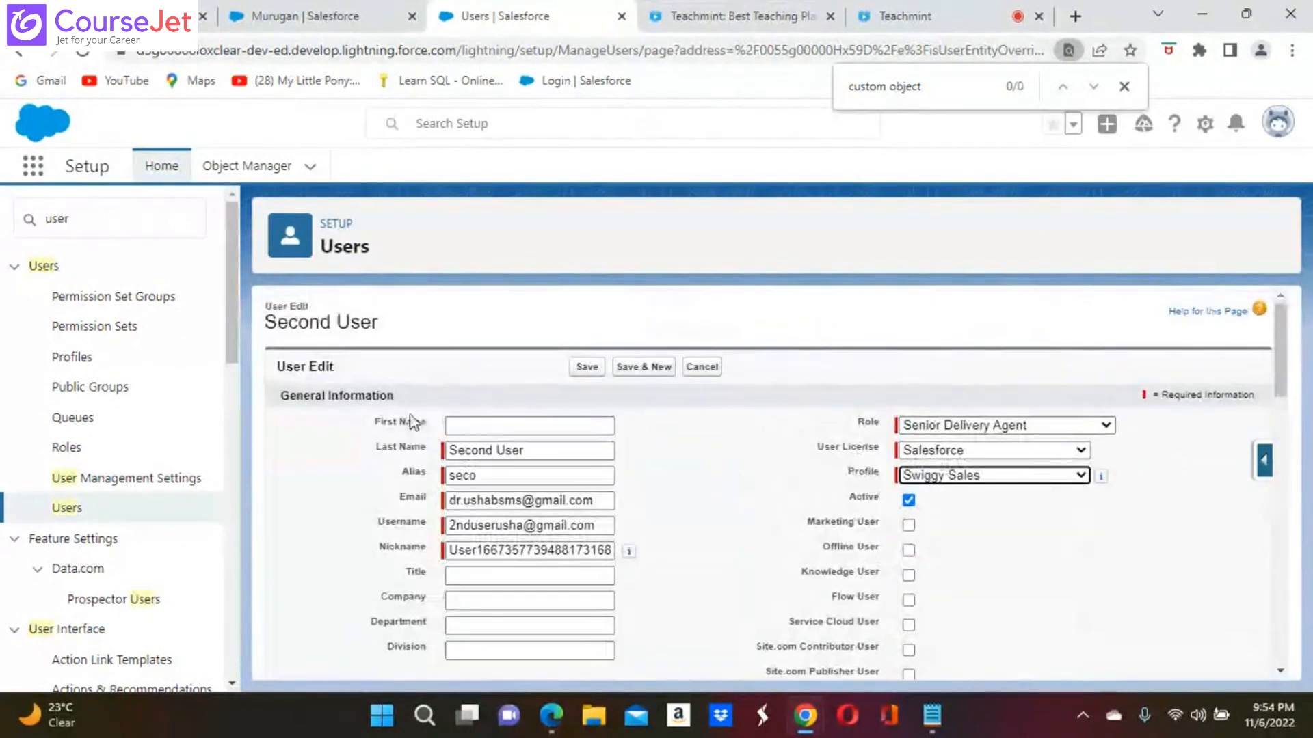
left_click(591, 367)
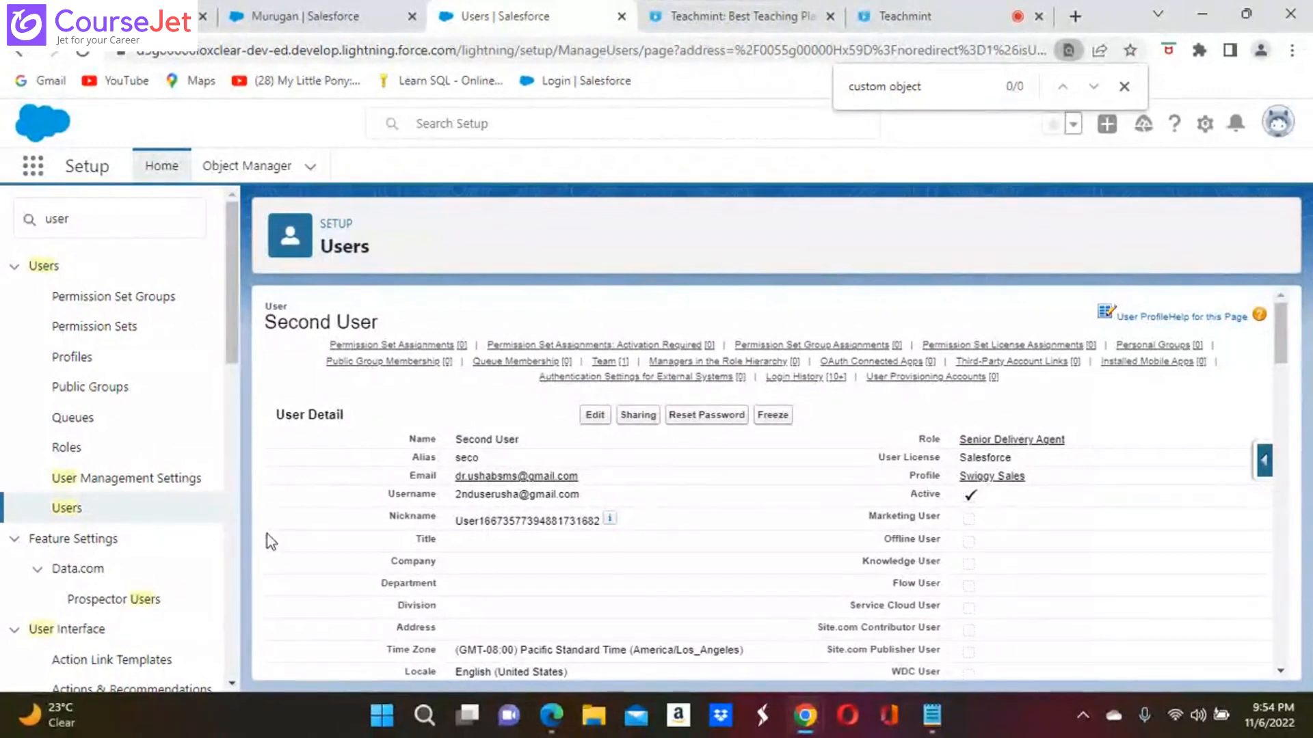
Switch to the Notepad notes and add the line "Tab is on, object has no permission" below the tab levels
left_click(553, 715)
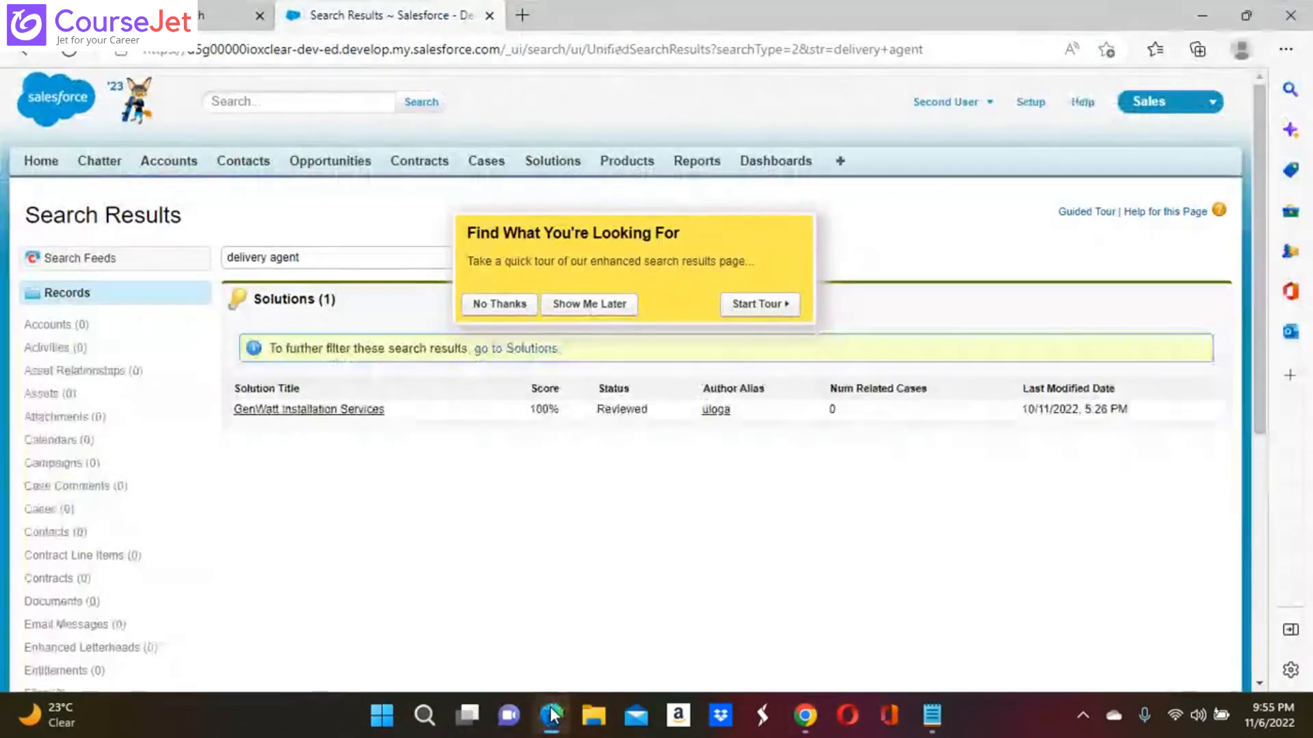
left_click(935, 723)
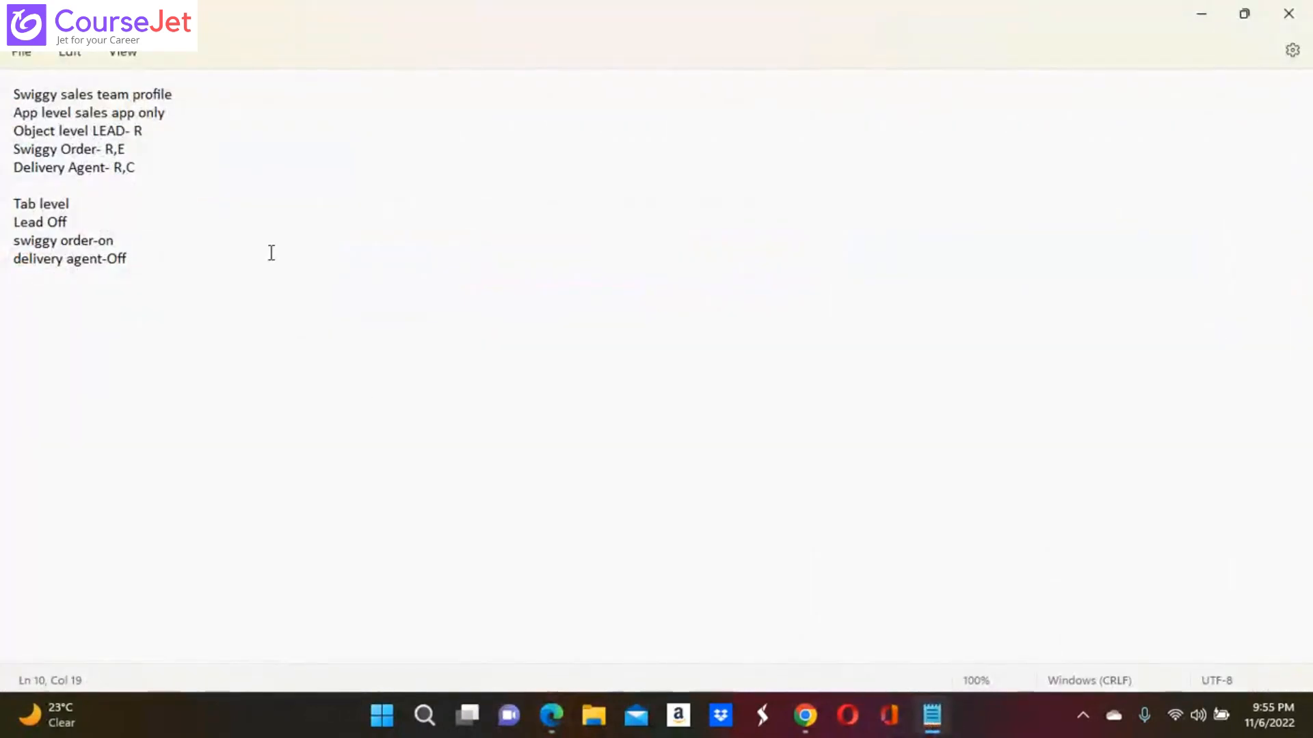
left_click(22, 306)
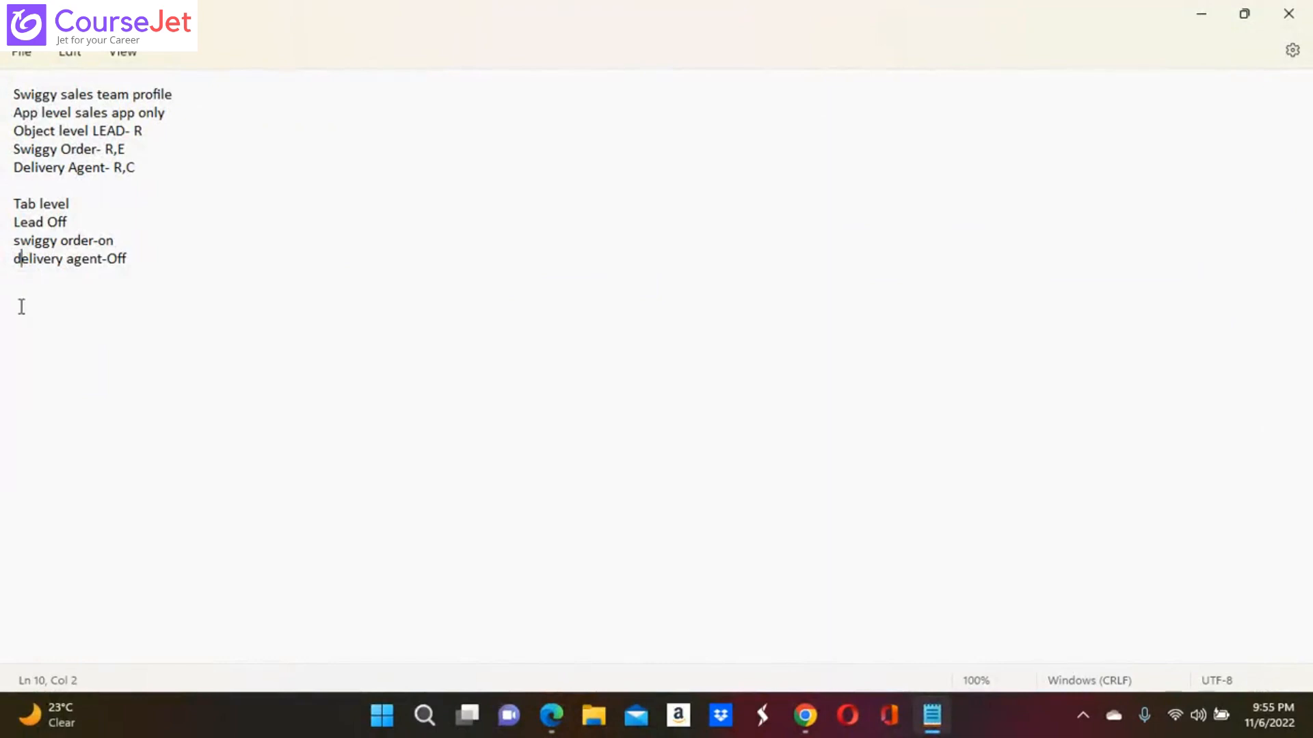
left_click(158, 252)
key("Return")
key("Return")
type("Tab is on")
key("Return")
key("BackSpace")
type(", object hasd no permission")
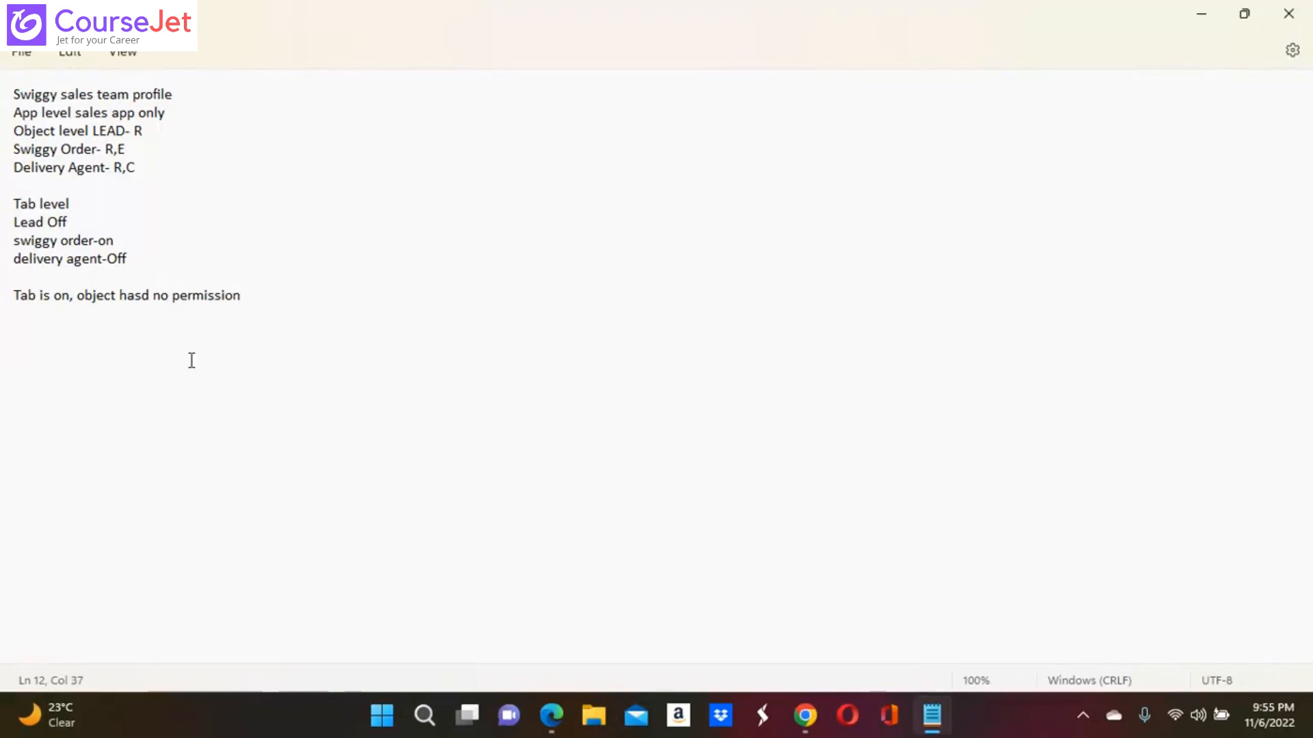
left_click(149, 296)
key("BackSpace")
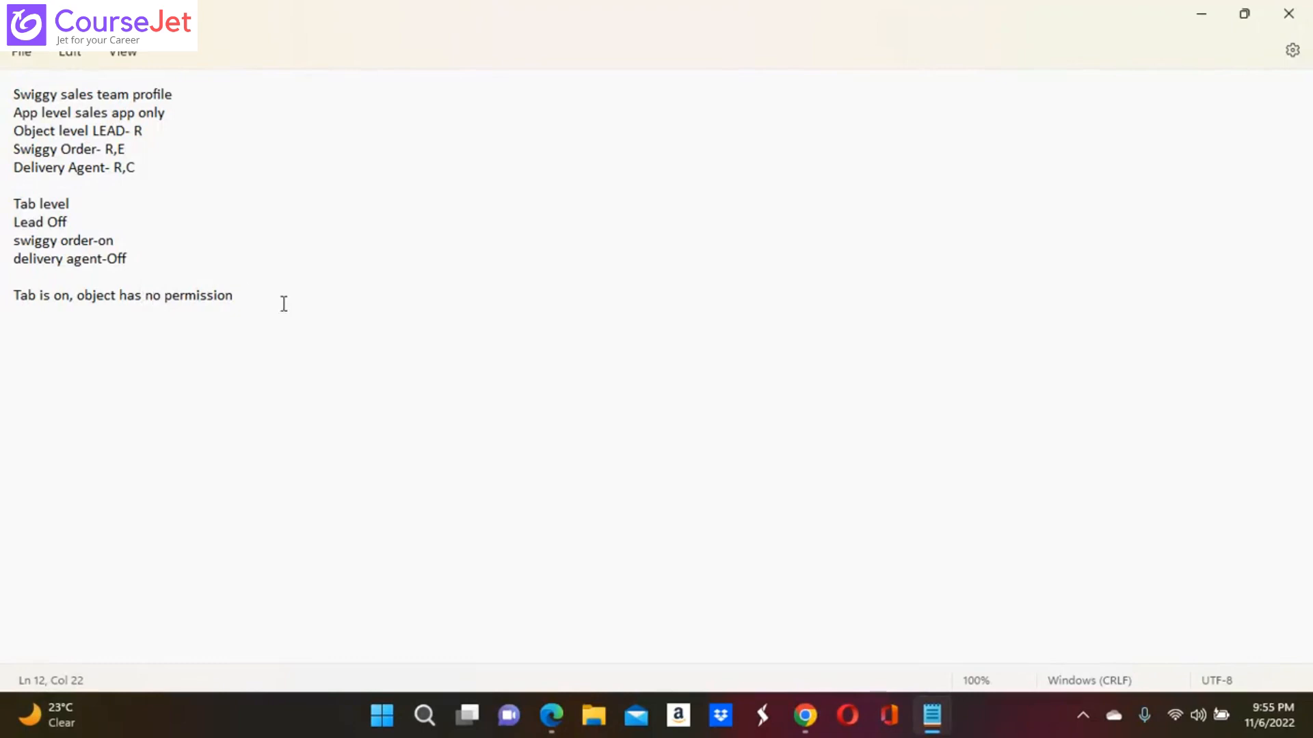
Complete the "Tab is on" note with "output=object will not be visible to user"
left_click(262, 287)
type("output")
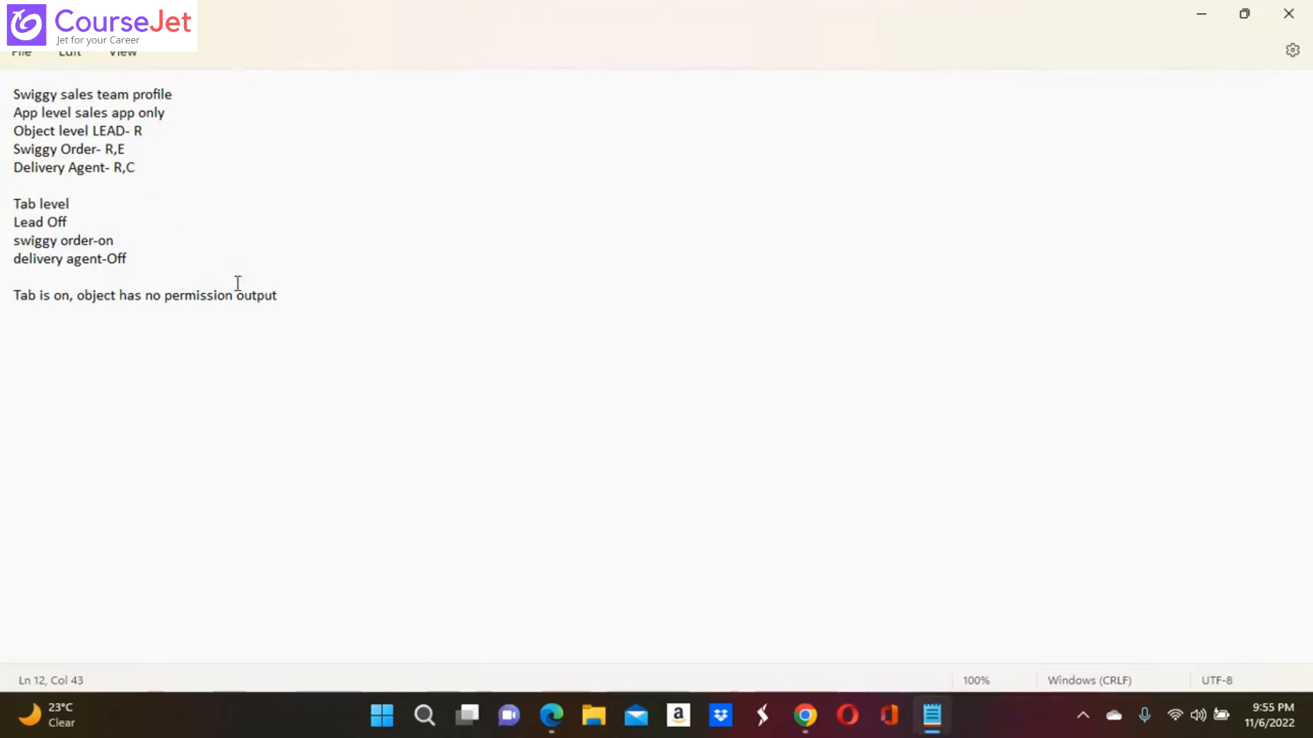
left_click(239, 300)
left_click(298, 295)
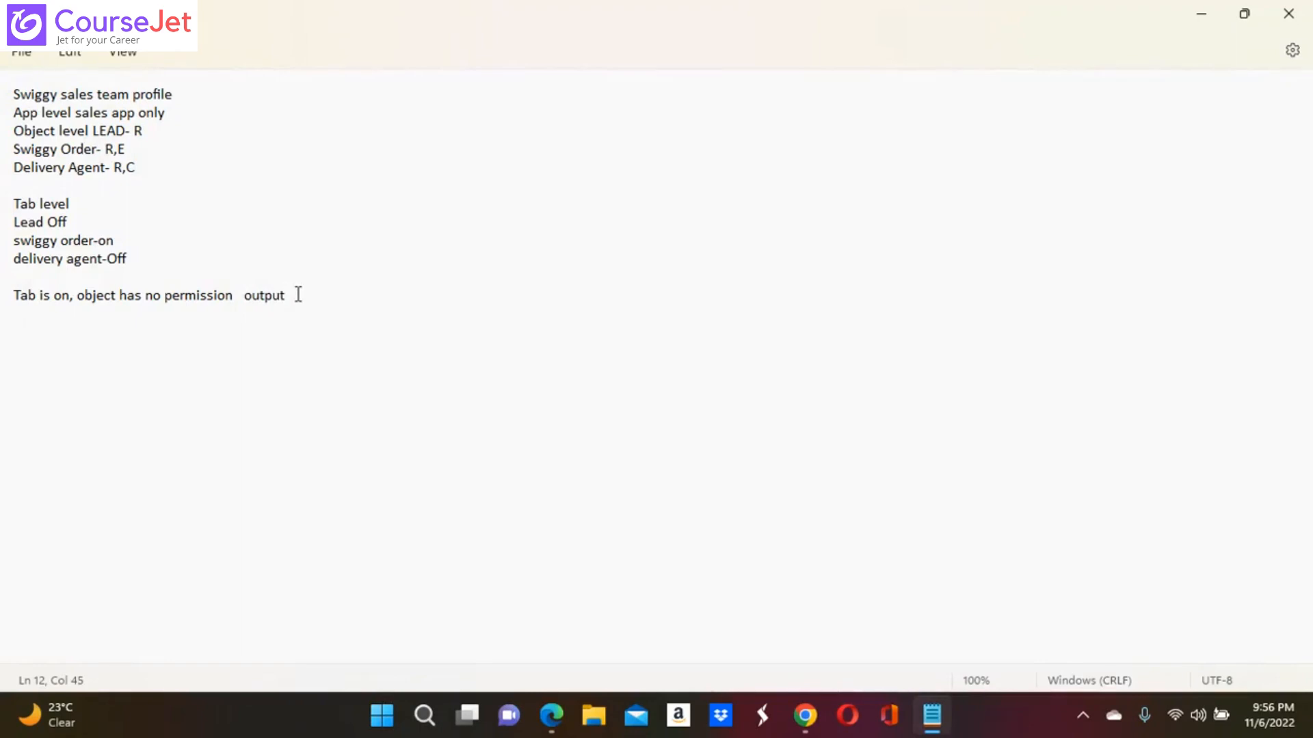
type("=")
type("object will")
type(" ot")
key("BackSpace")
key("BackSpace")
type("not be visible")
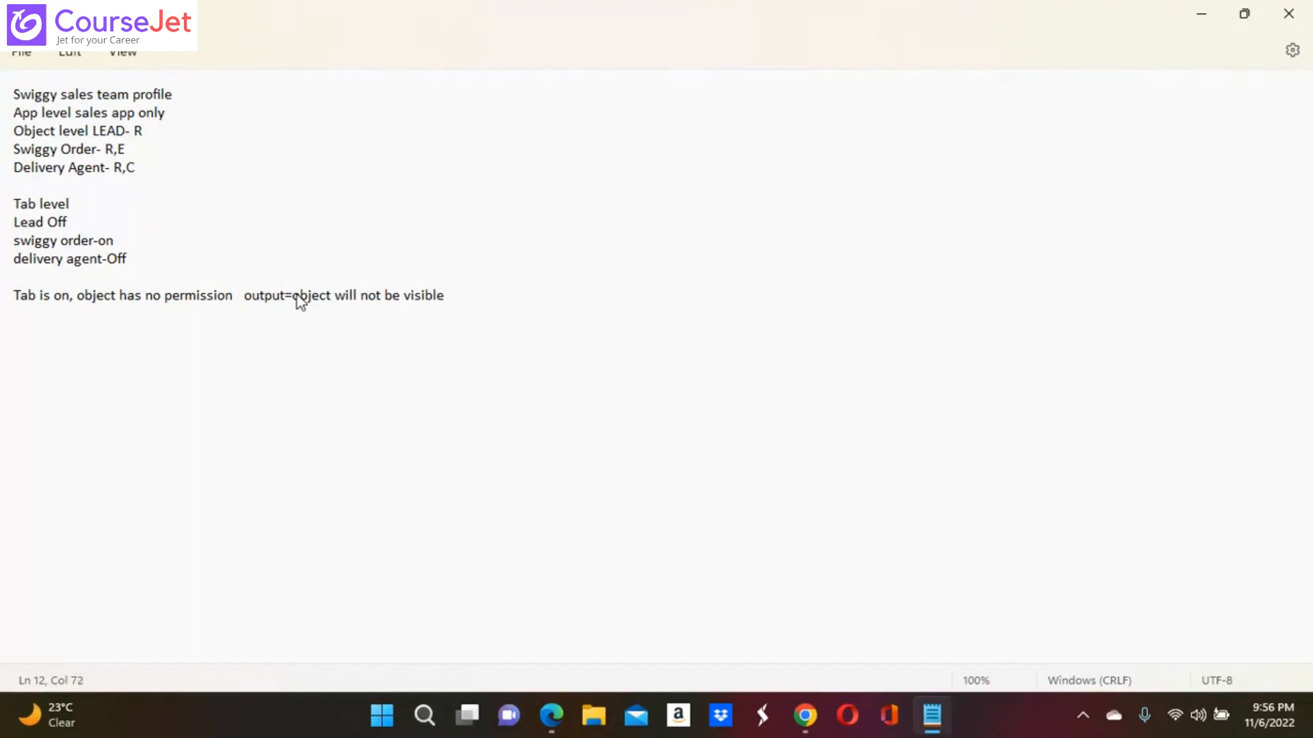
type(" to user")
Add a second rule line reading "Tab is off, object has minimum read permission"
key("Return")
type("Tab is off")
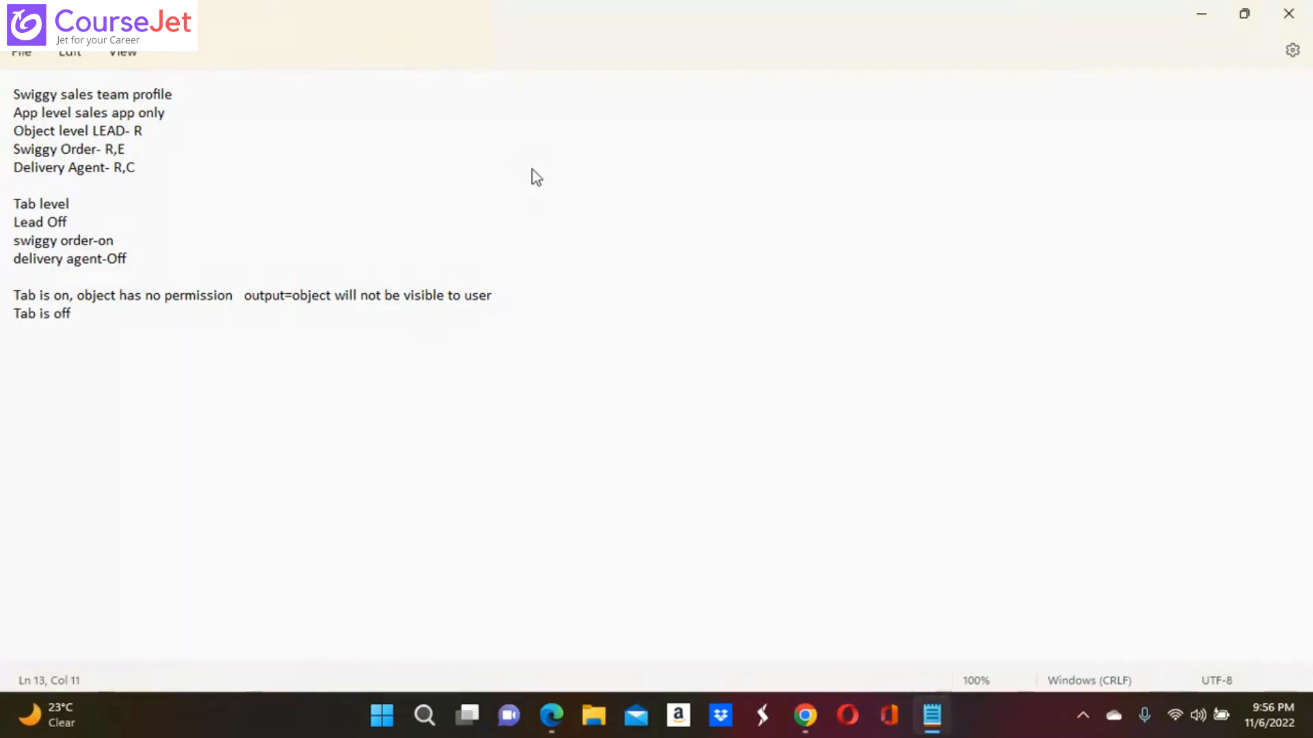
type(", object has mini")
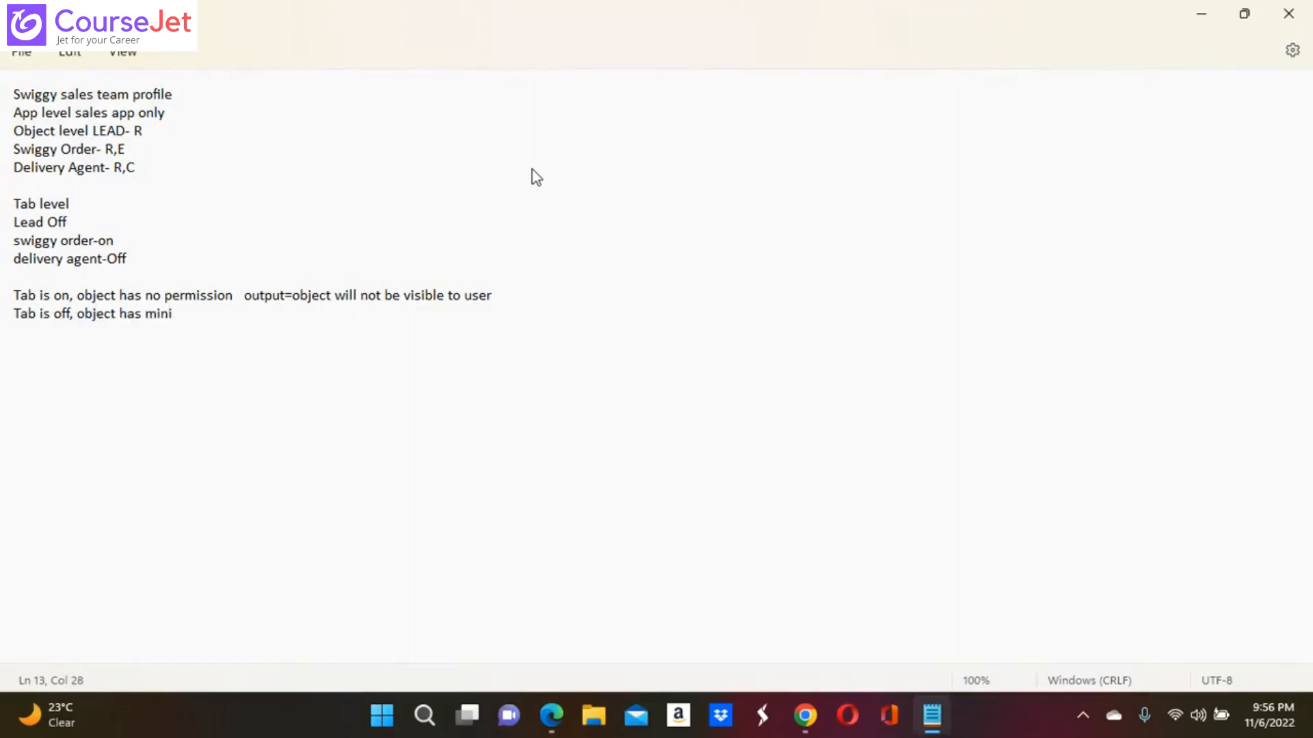
type("mum read permissiob")
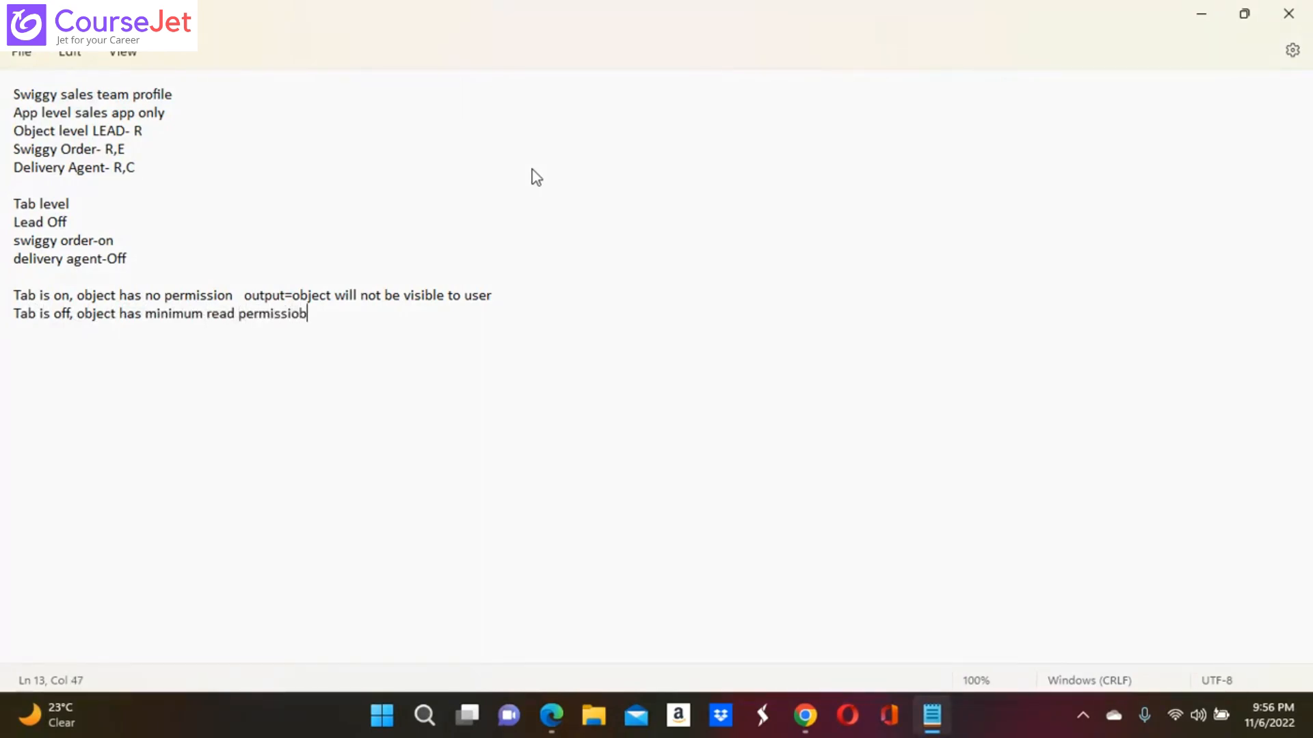
key("BackSpace")
type("n")
Append "output=object will not be visible to the user" to the minimum read permission note
type("output=")
type("objec")
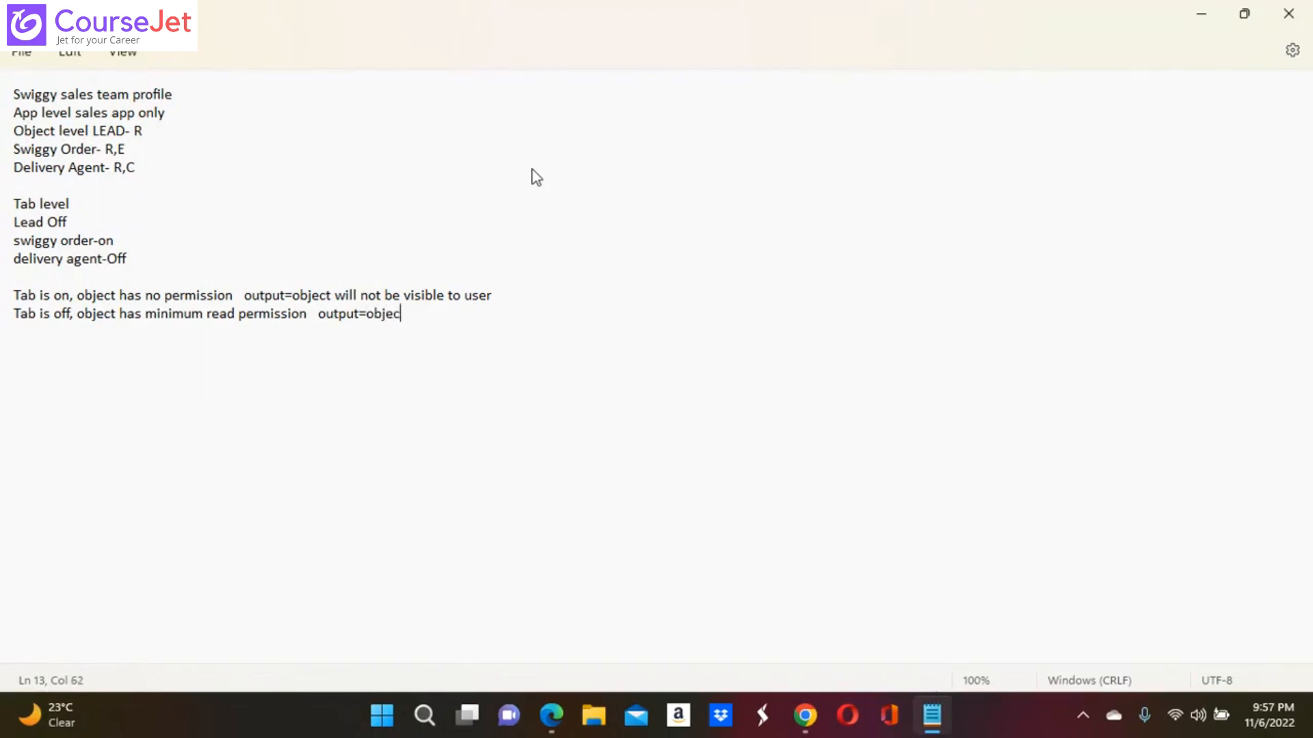
type("t will not be visi")
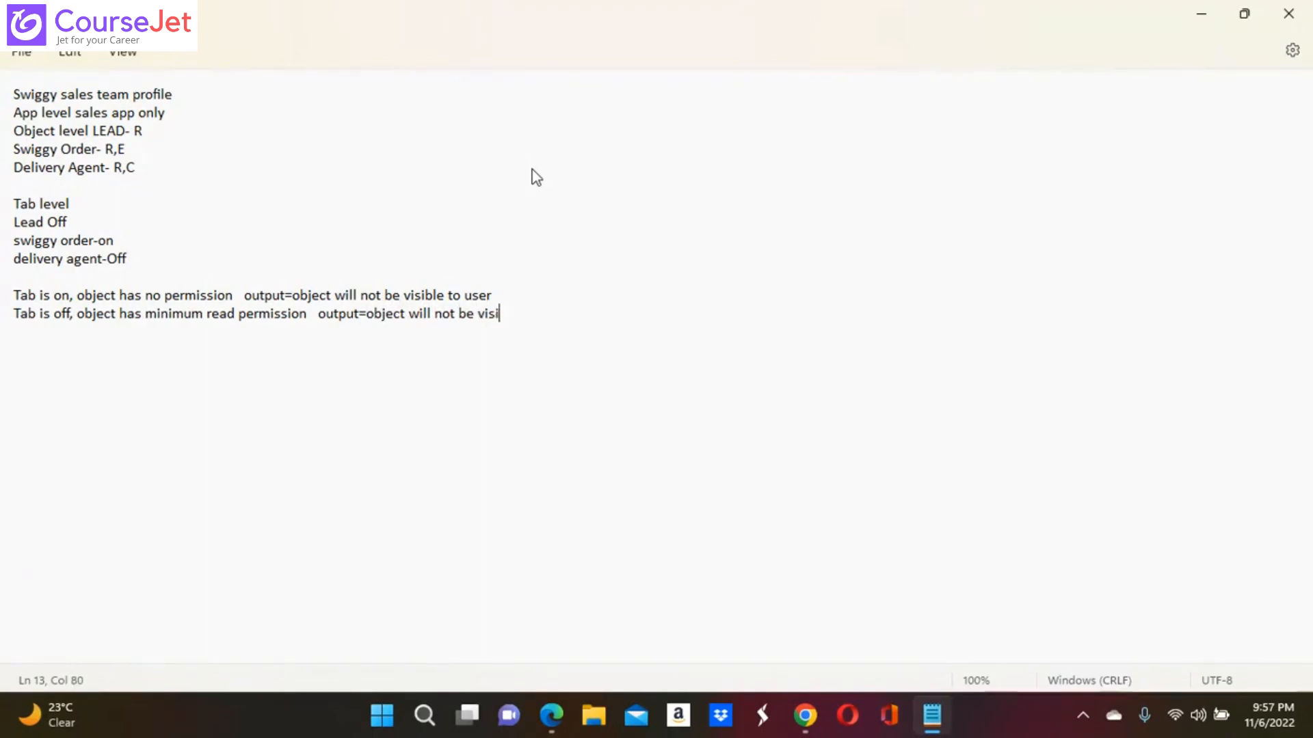
type("ble to the user")
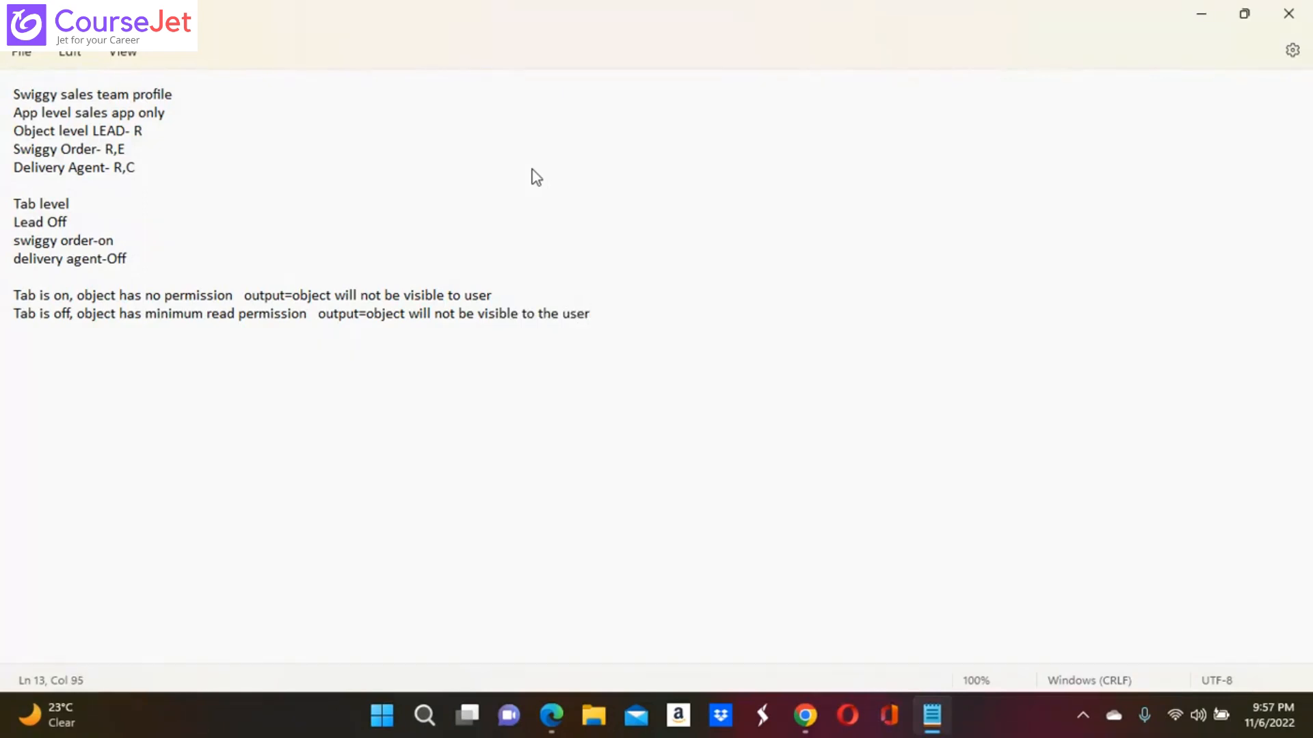
Continue the minimum read permission note with "but users can access it from app launcher in lightning"
type(" n")
key("BackSpace")
type("but users can ")
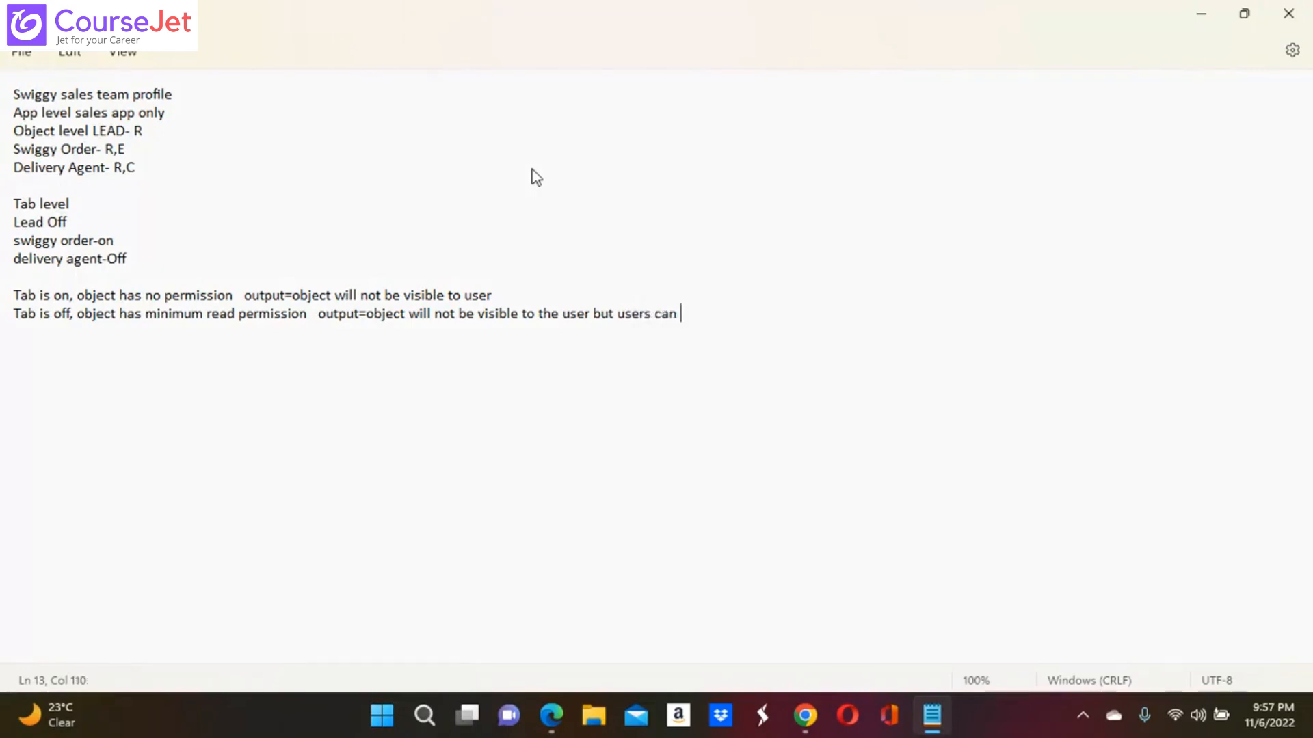
type("access it from a")
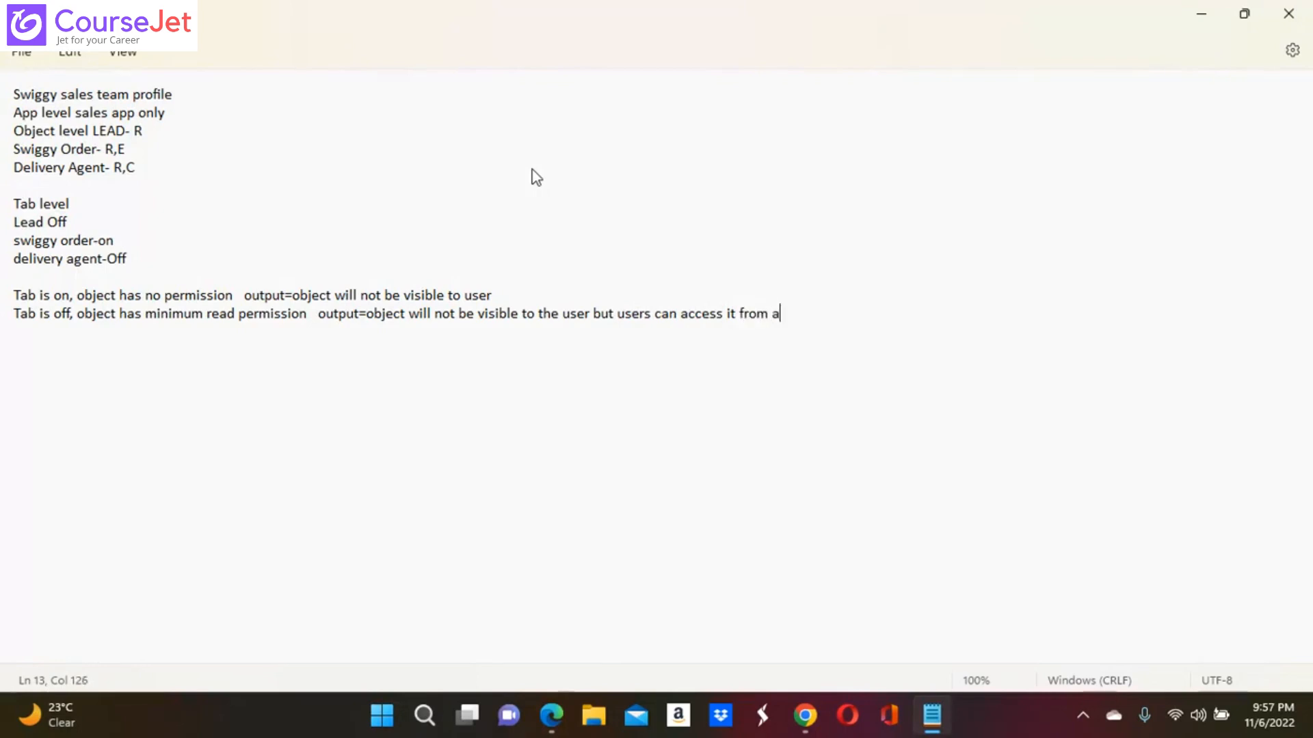
type("pp")
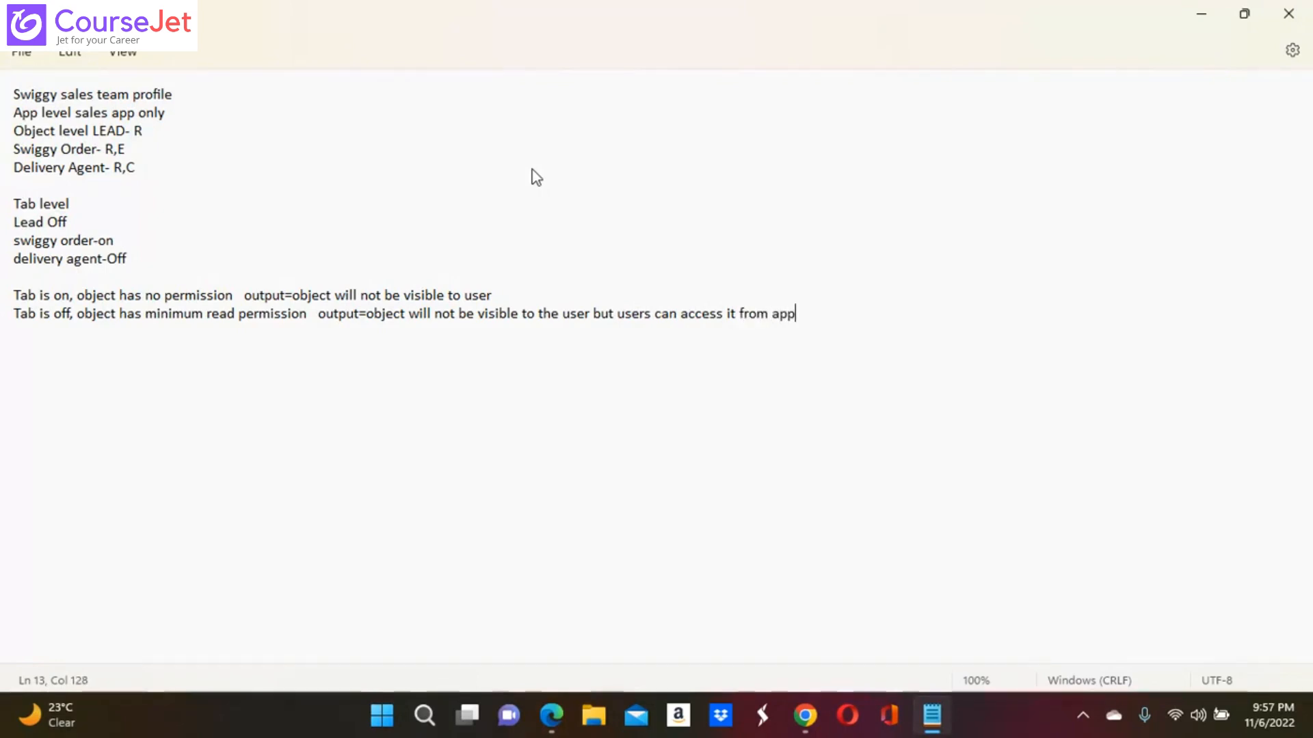
type(" launcg")
key("BackSpace")
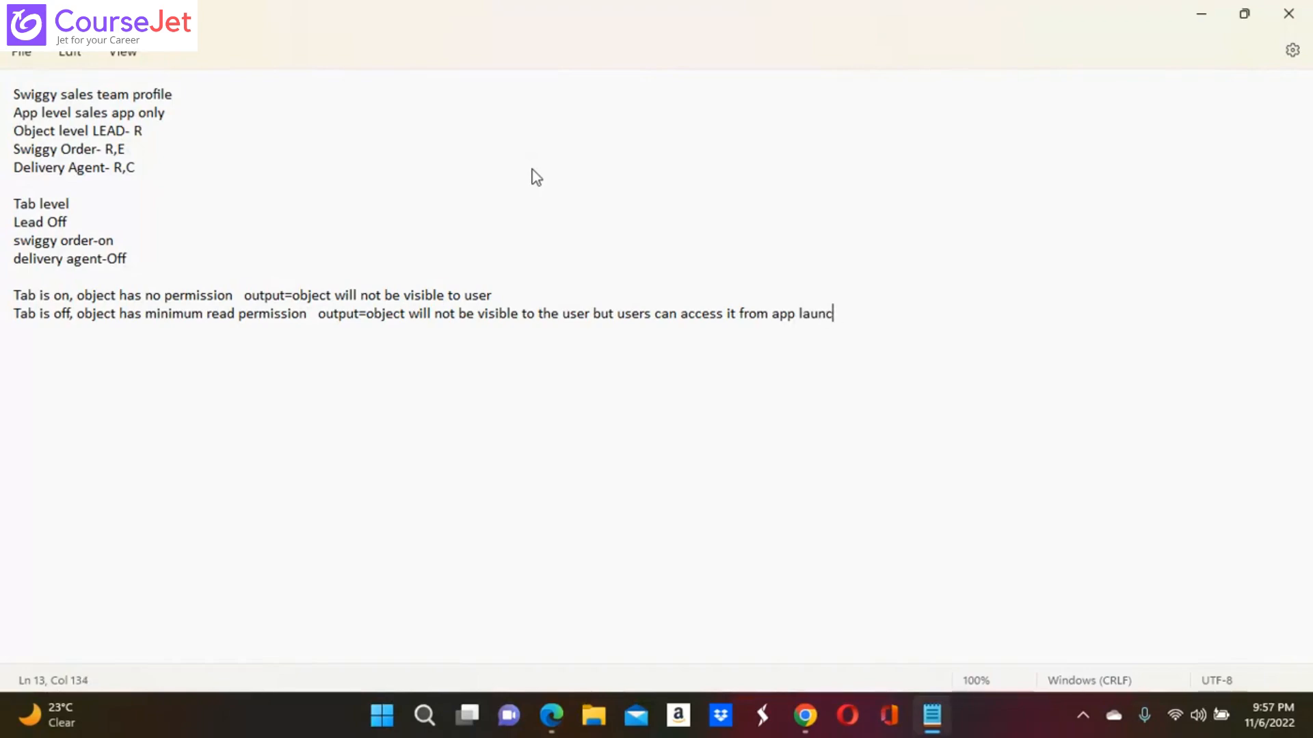
type("her in lightnin")
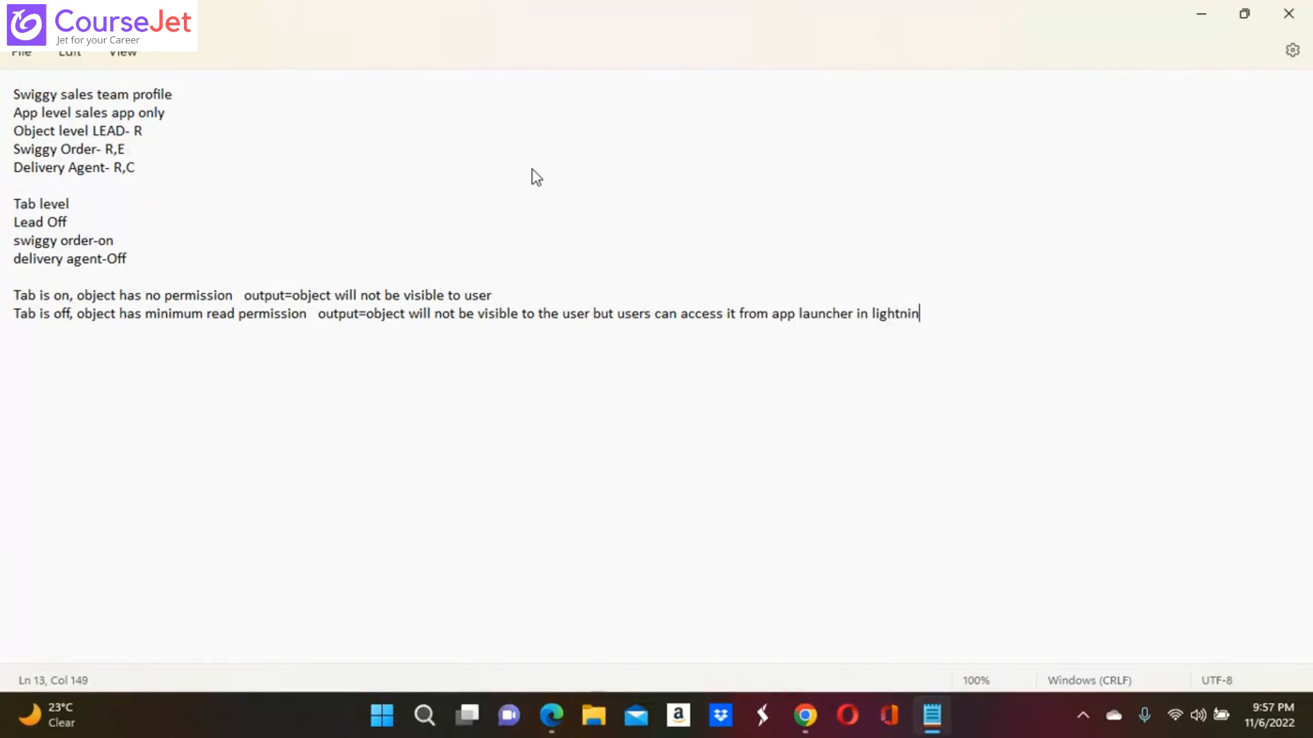
Extend the minimum read permission note with "and ALL TABS", writing the feature name in capitals
type("g and all ta")
key("BackSpace")
key("BackSpace")
key("BackSpace")
key("BackSpace")
key("BackSpace")
key("BackSpace")
type("ALL TS")
key("BackSpace")
type("ABS")
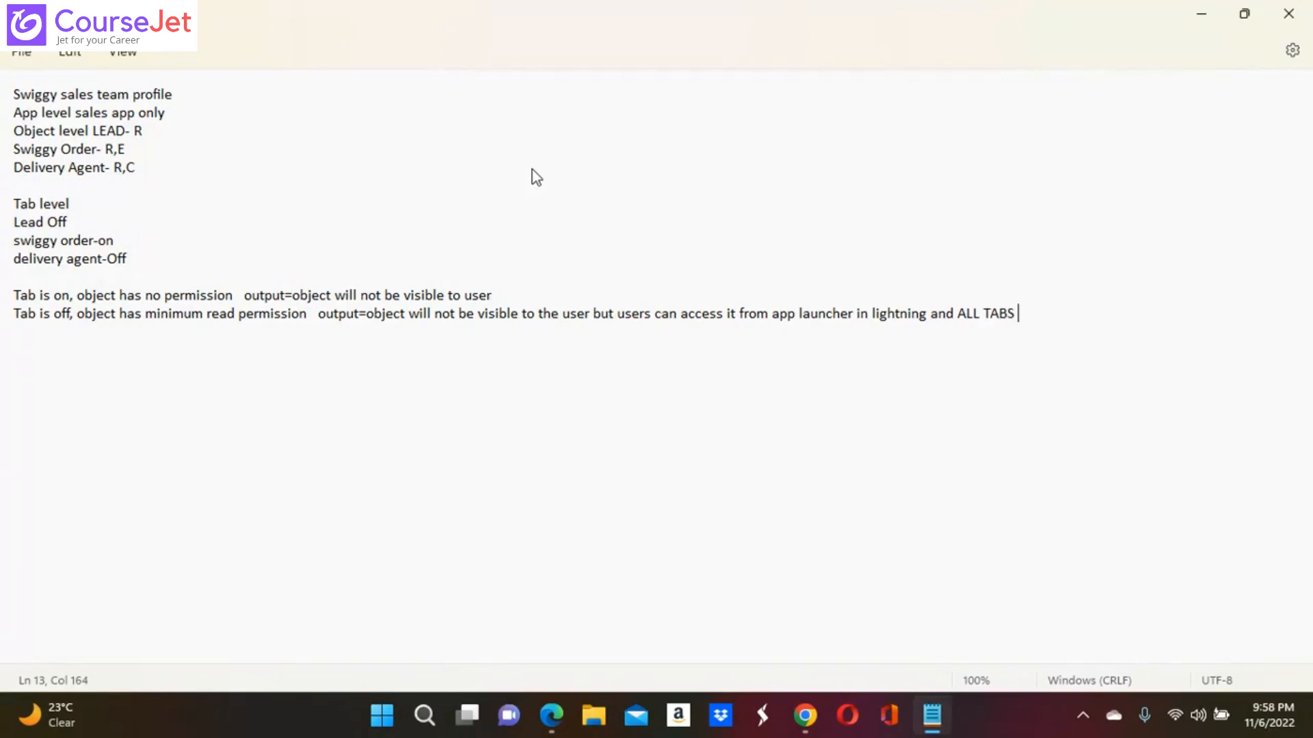
Insert "from" before ALL TABS and end the note with "in classic"
type(" and from")
key("BackSpace")
key("BackSpace")
key("BackSpace")
key("BackSpace")
key("BackSpace")
key("BackSpace")
key("BackSpace")
key("BackSpace")
type("*")
key("BackSpace")
left_click(957, 315)
type("from")
left_click(1085, 320)
type("in cla")
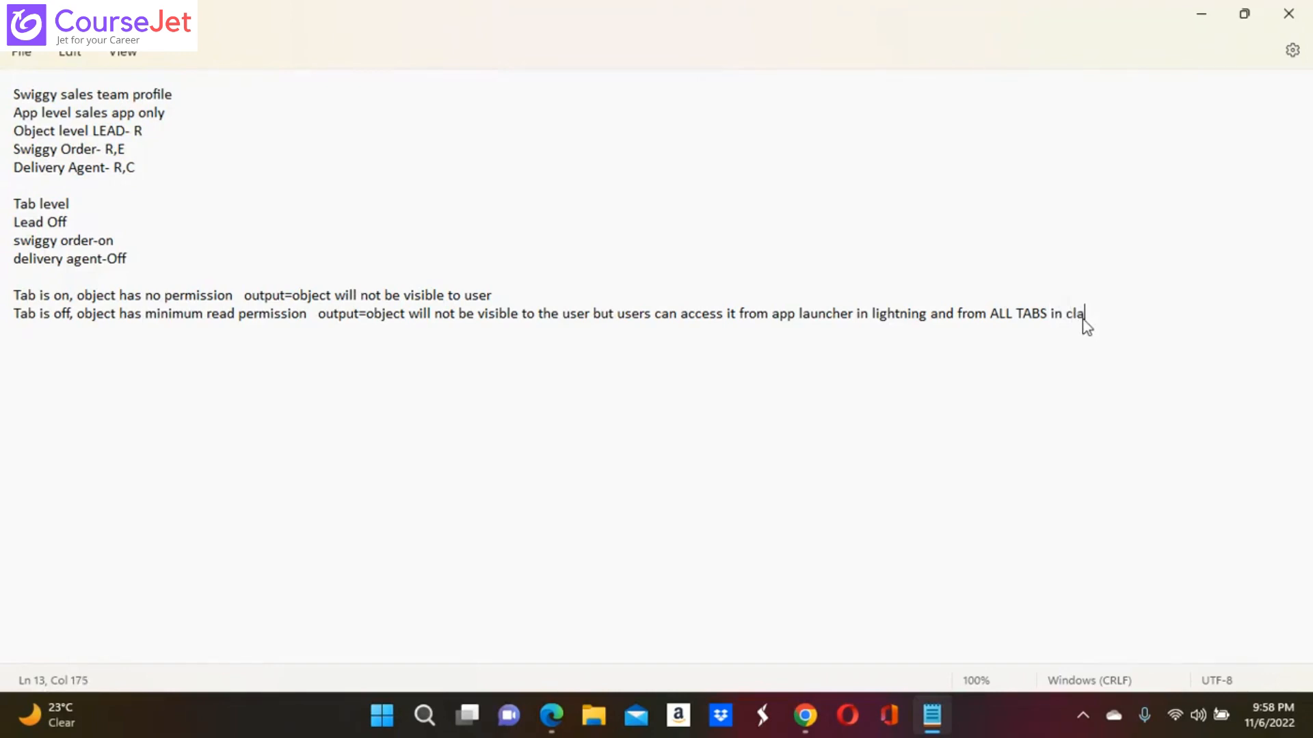
type("ssic")
Add a third rule line reading "Tab is off, object has no permission," below the previous notes
left_click(21, 314)
left_click(1143, 319)
key("Return")
type("Tab is off, obje")
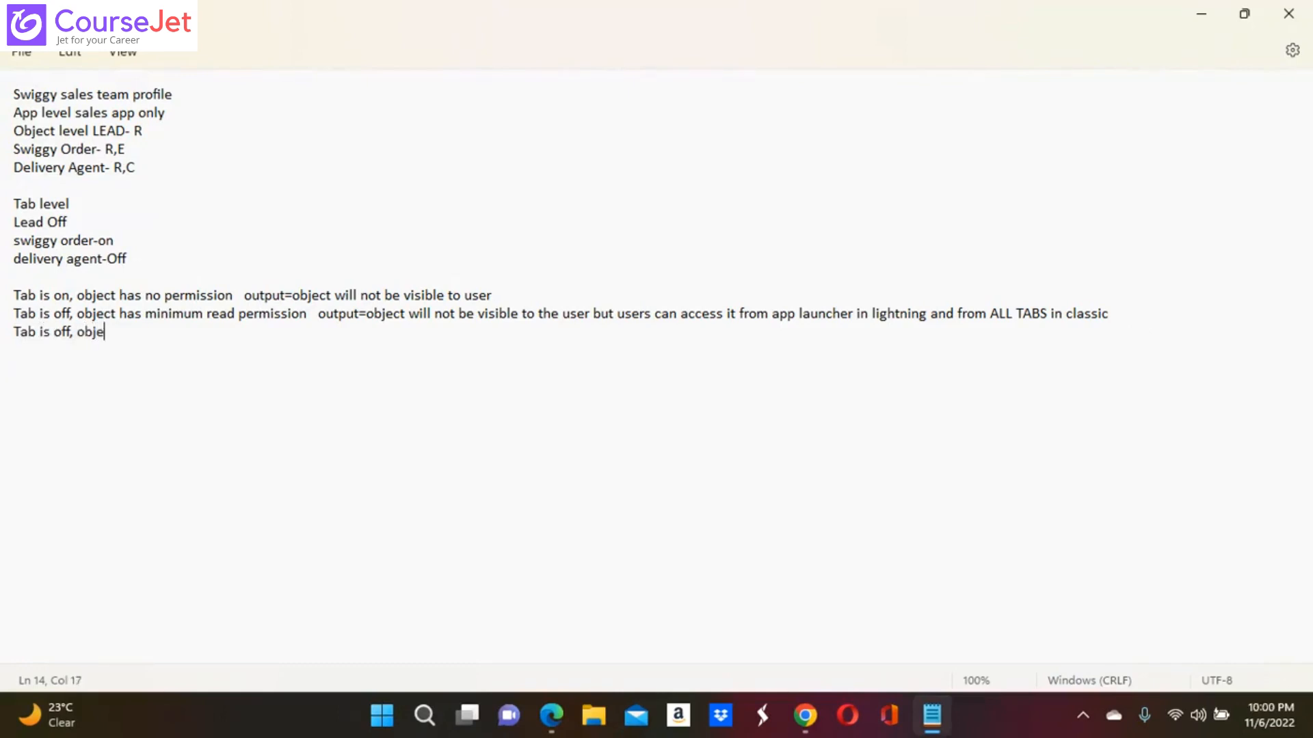
type("ct has no permission, ")
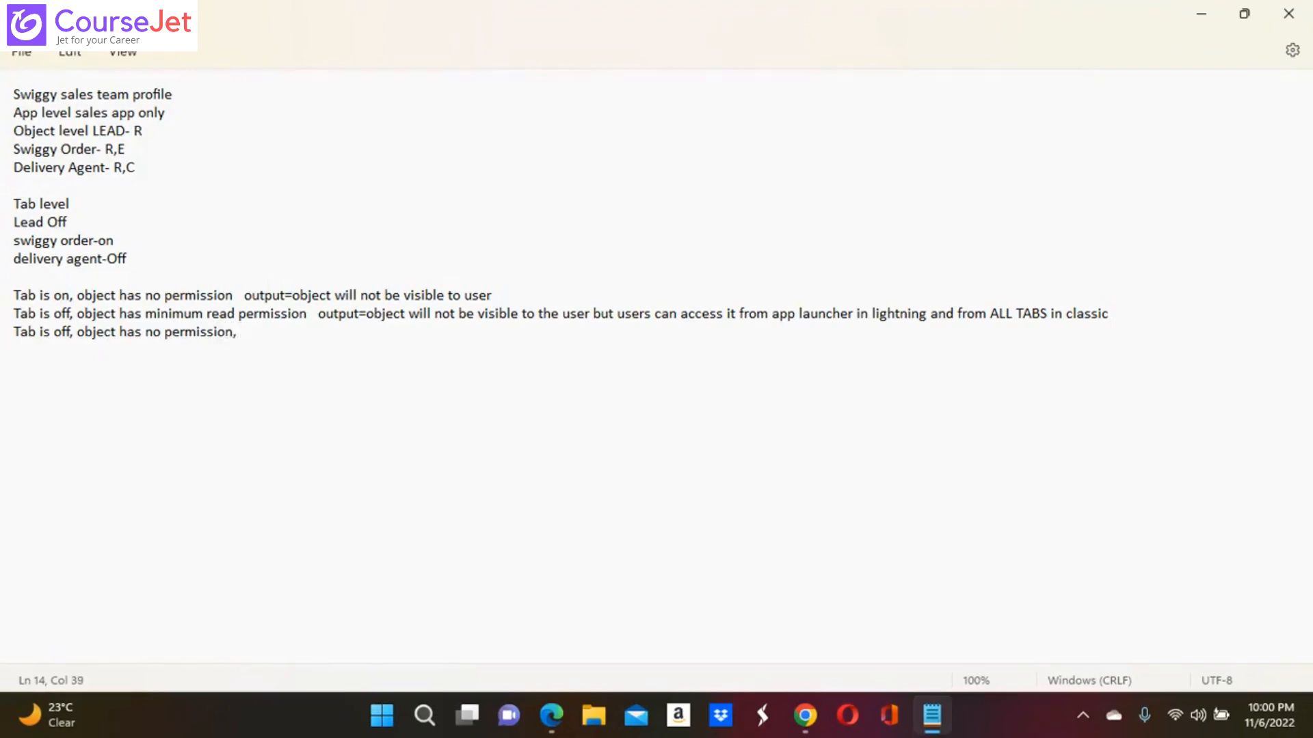
Complete the third rule line with "output= object will not be visible to user"
type(" o")
key("BackSpace")
type("p")
key("BackSpace")
type("output= object wil")
type("l n")
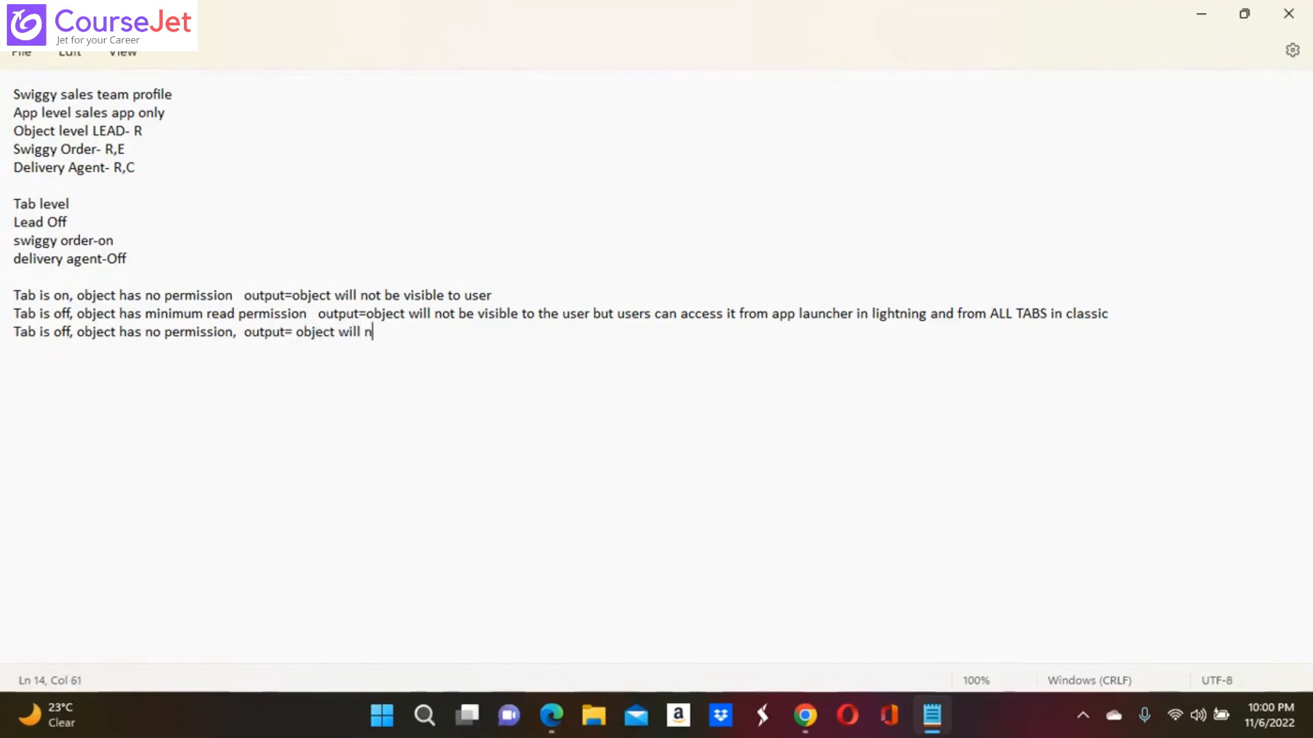
type("ot be ")
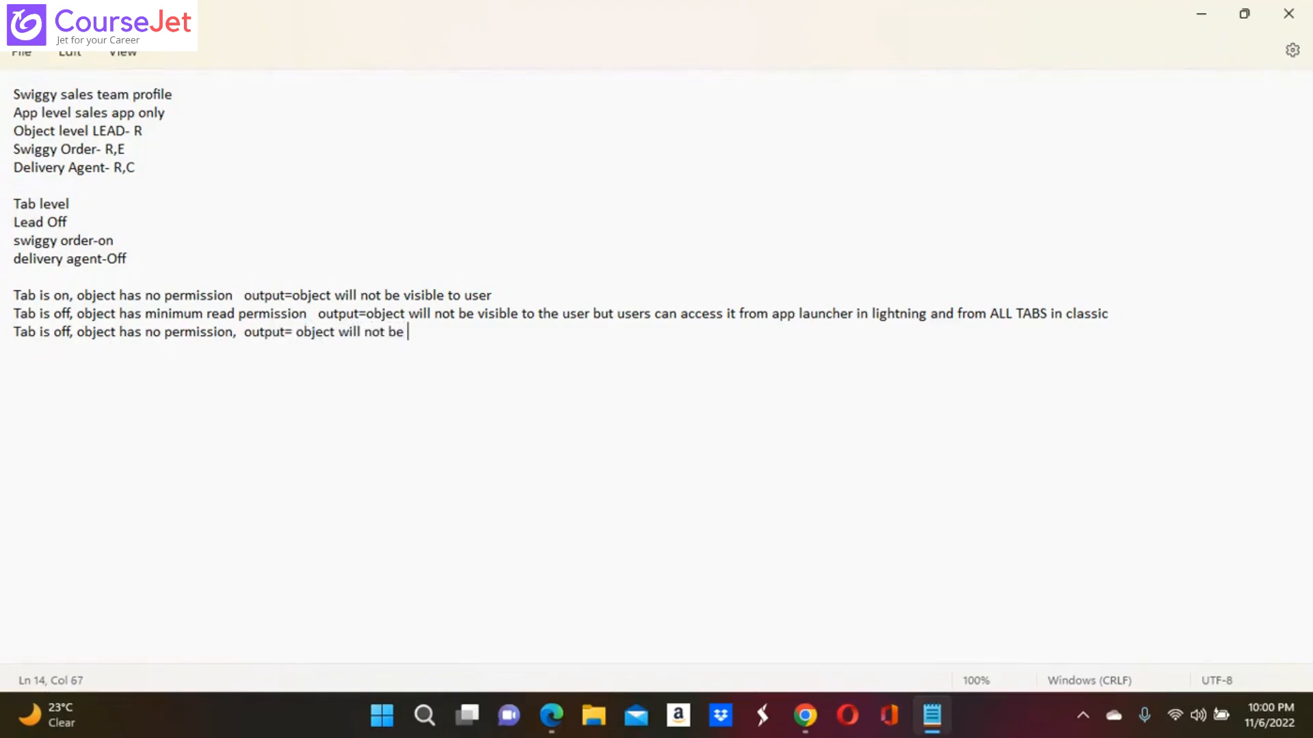
type("visible to user")
Switch to the second user's Salesforce Classic session in Edge, check the available apps and reload the page
left_click(548, 719)
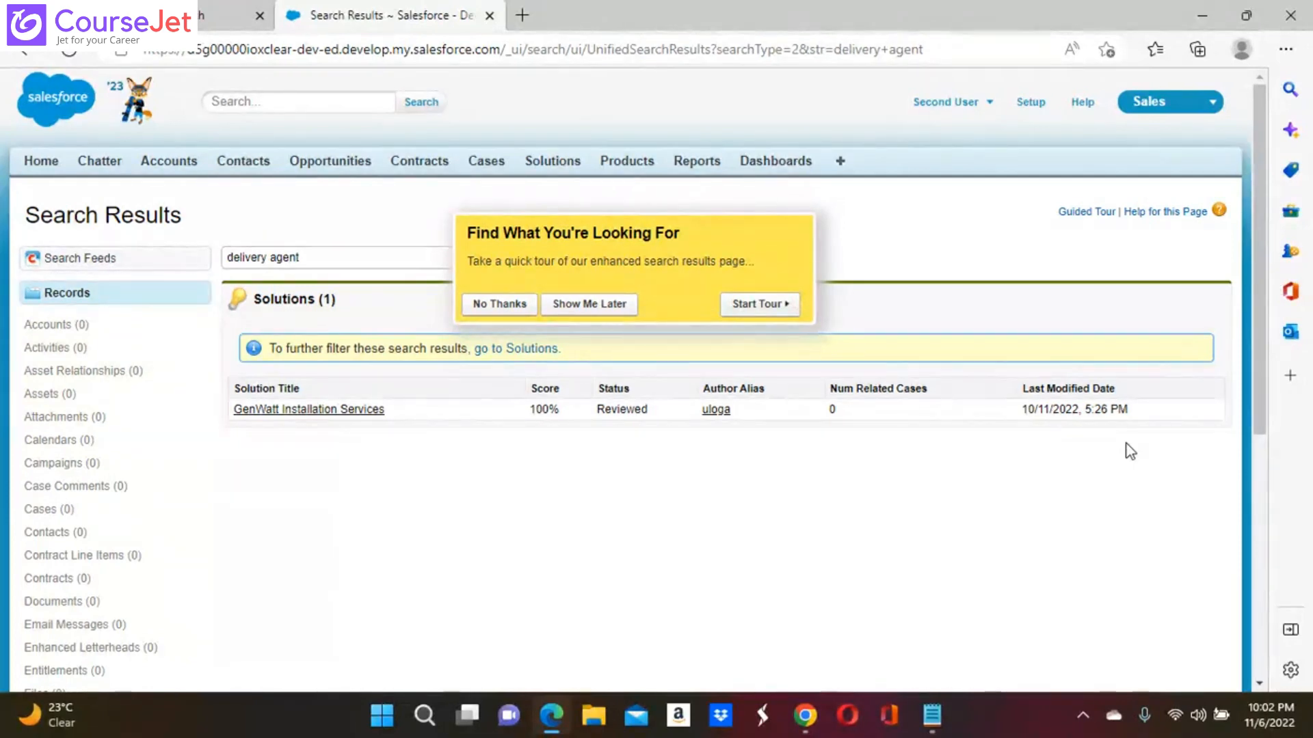
left_click(1212, 109)
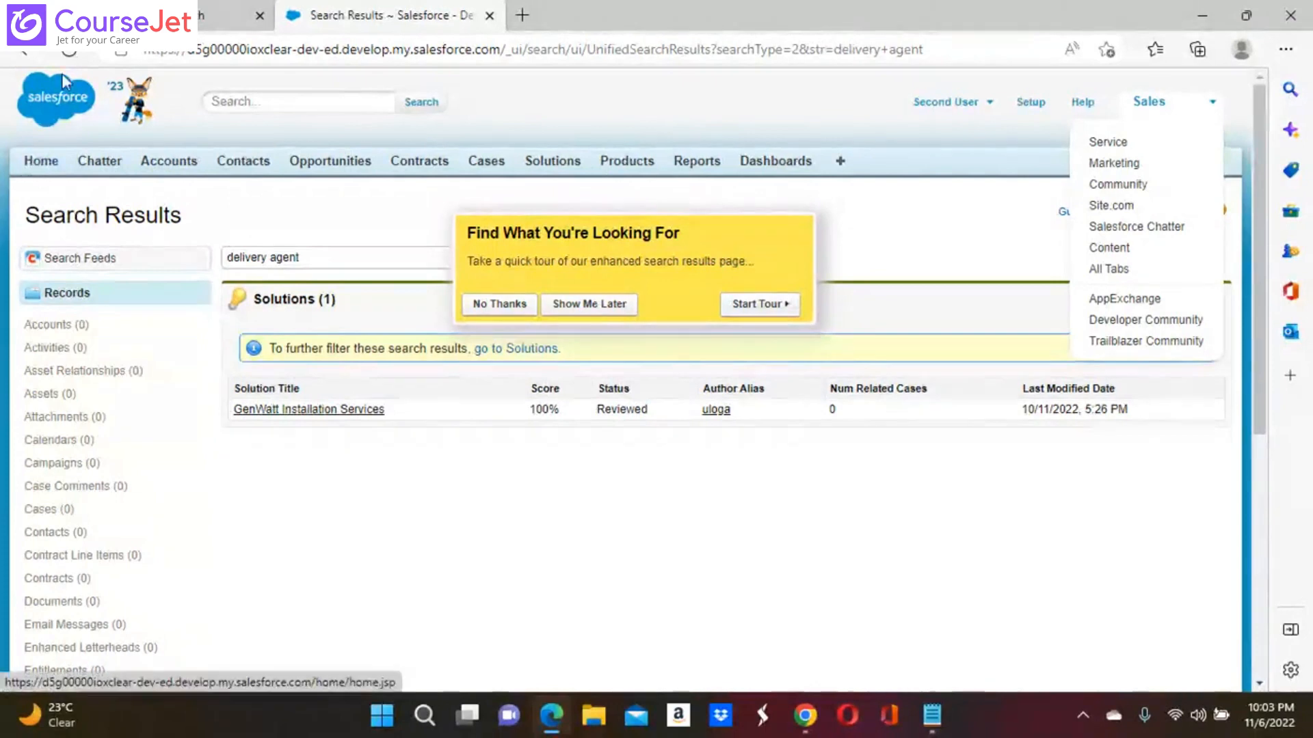
left_click(71, 54)
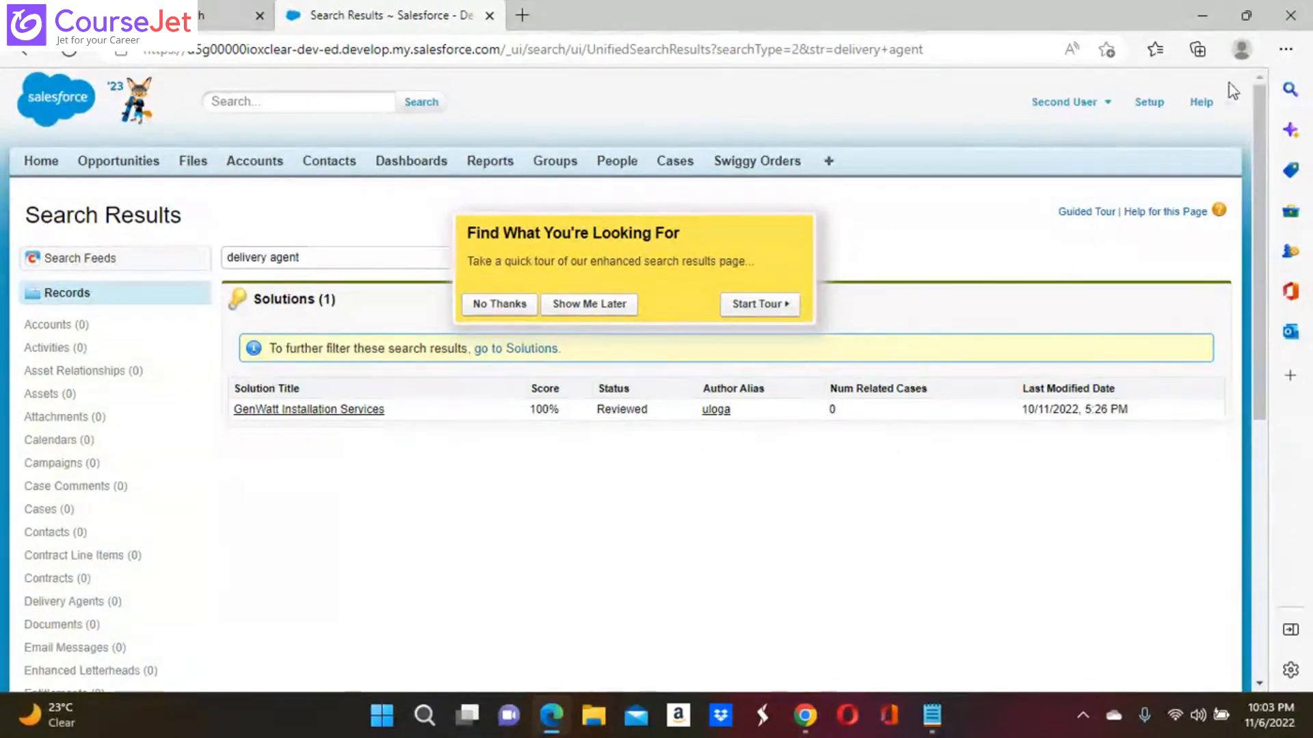
Review the access requirements in Notepad and the second user's record in Chrome
left_click(932, 716)
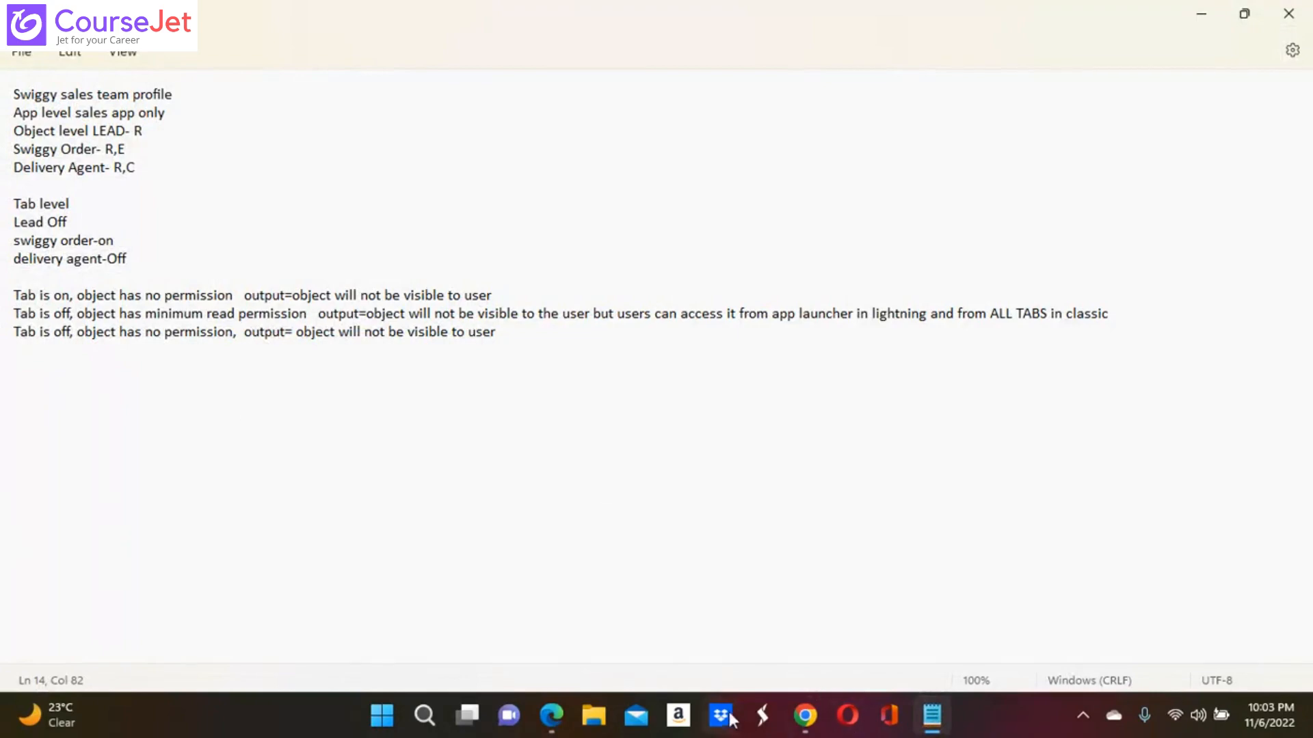
mouse_move(806, 725)
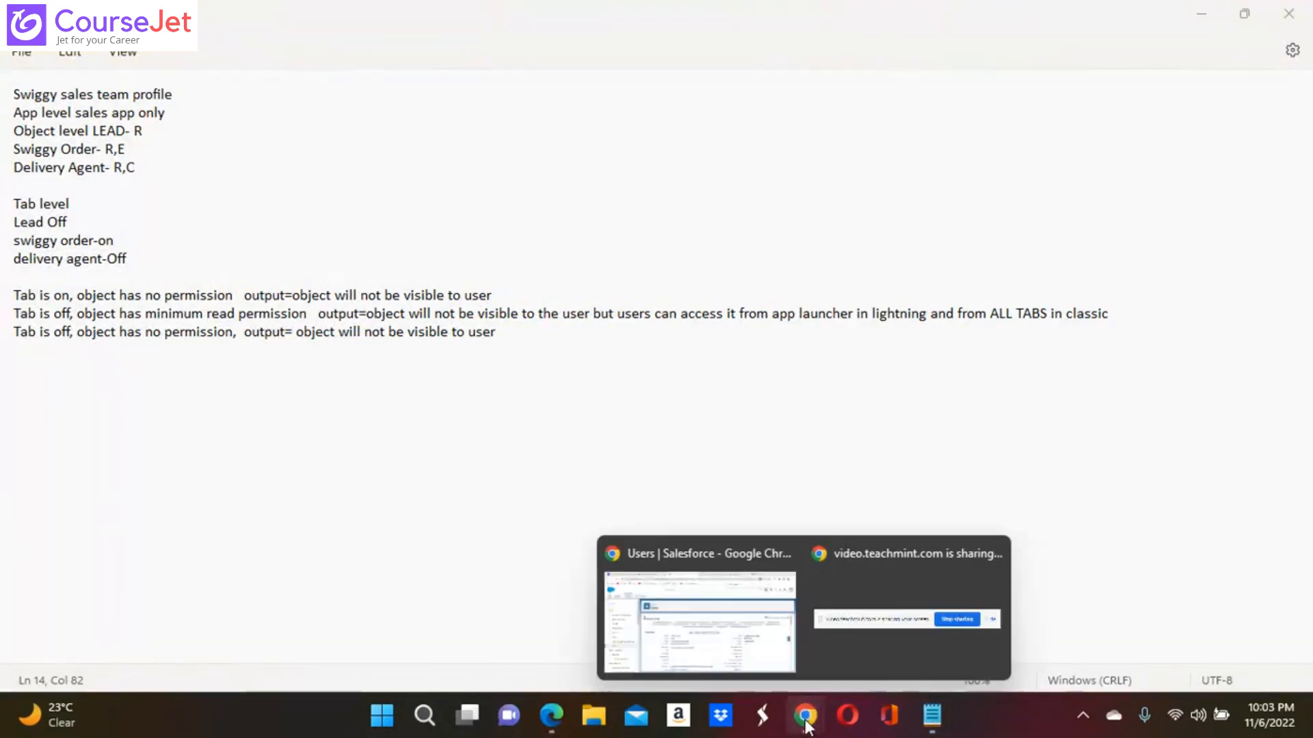
left_click(723, 633)
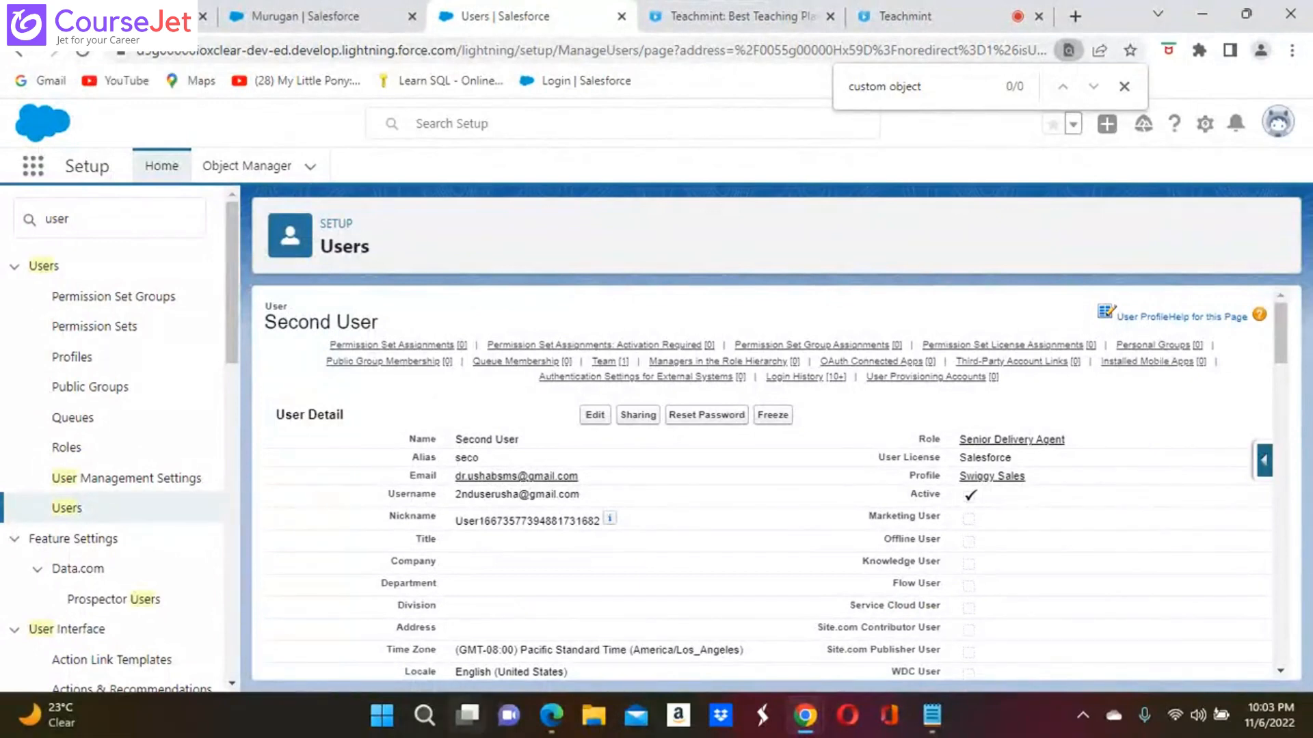
Return to the second user's session in Edge, postpone the search results tour and recheck the access notes
left_click(555, 721)
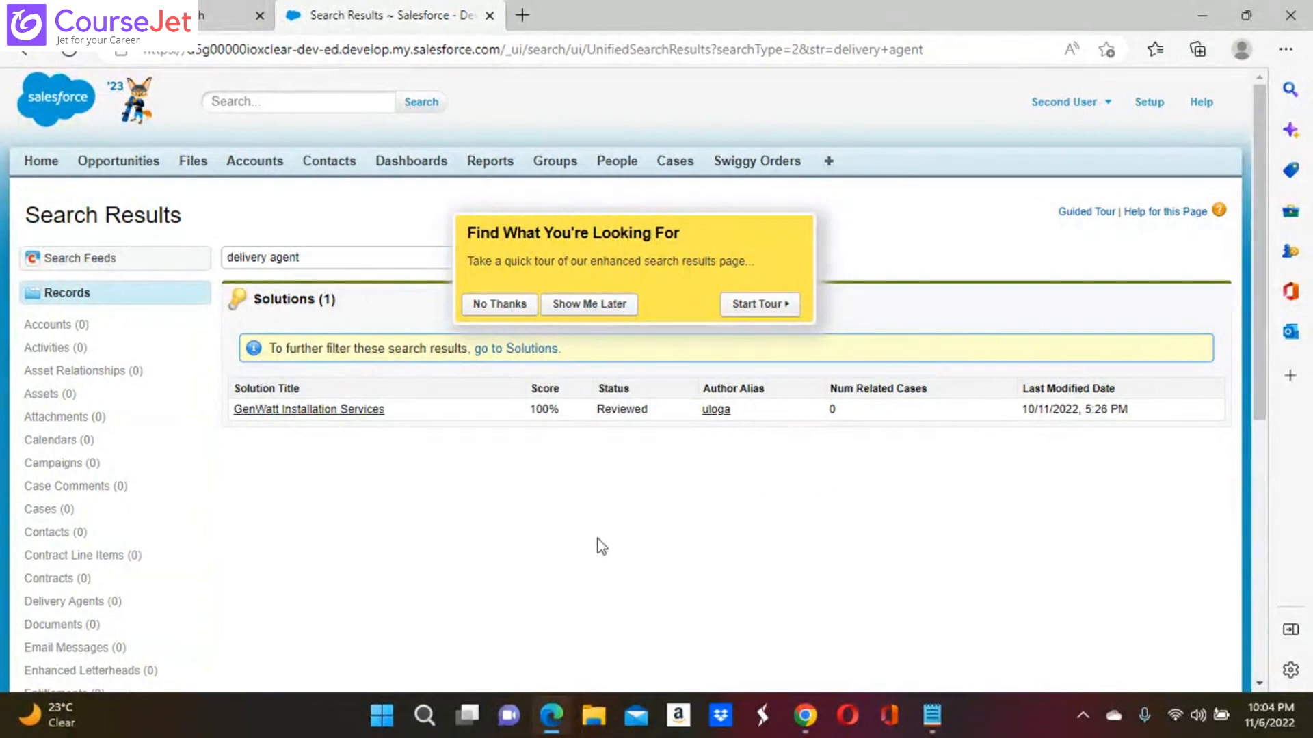
left_click(582, 307)
mouse_move(435, 727)
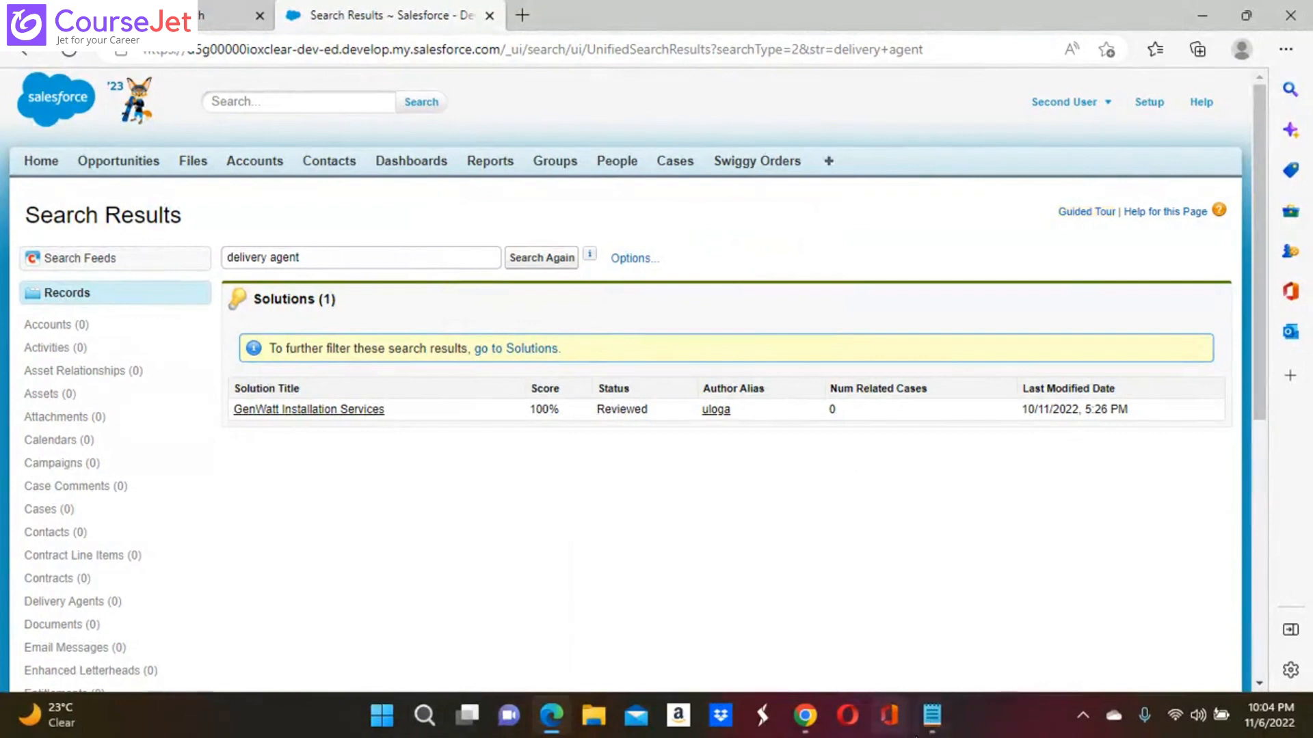
left_click(931, 725)
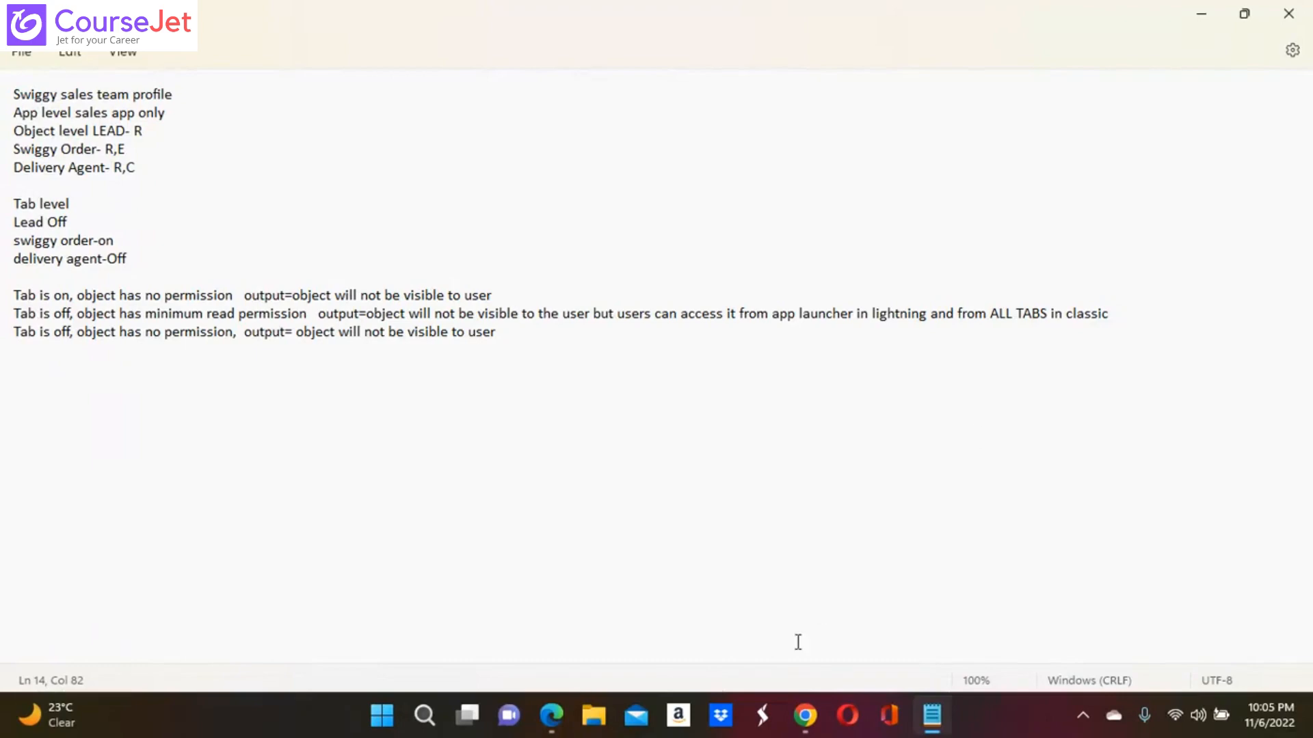
left_click(553, 719)
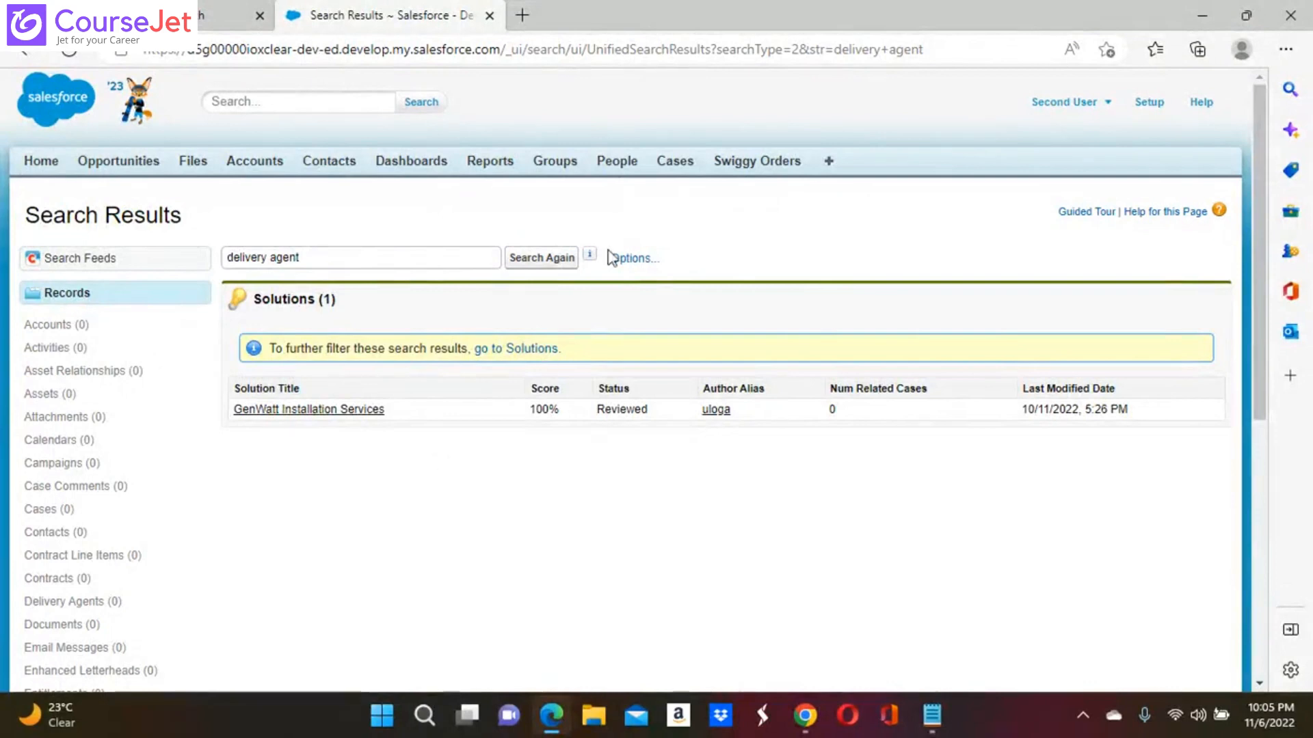
Open the Leads object from the All Tabs page and display the All Open Leads list
left_click(828, 166)
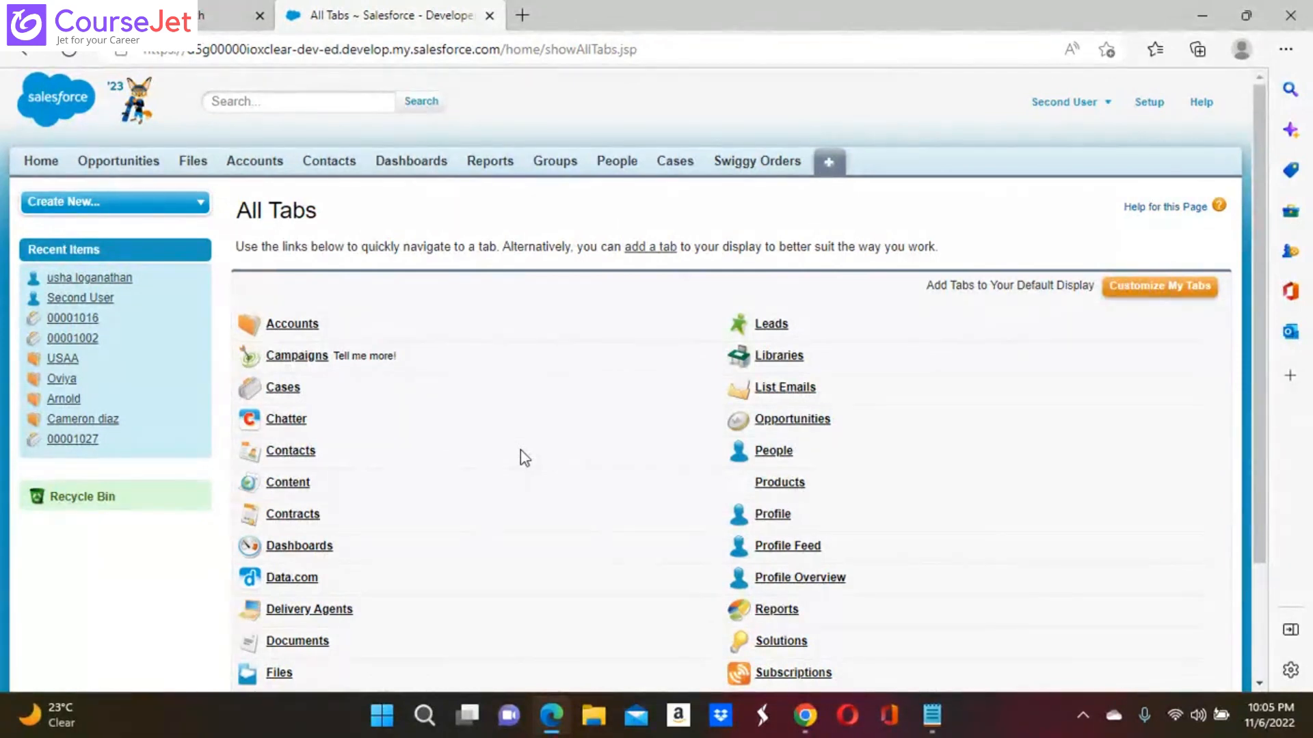
left_click(778, 326)
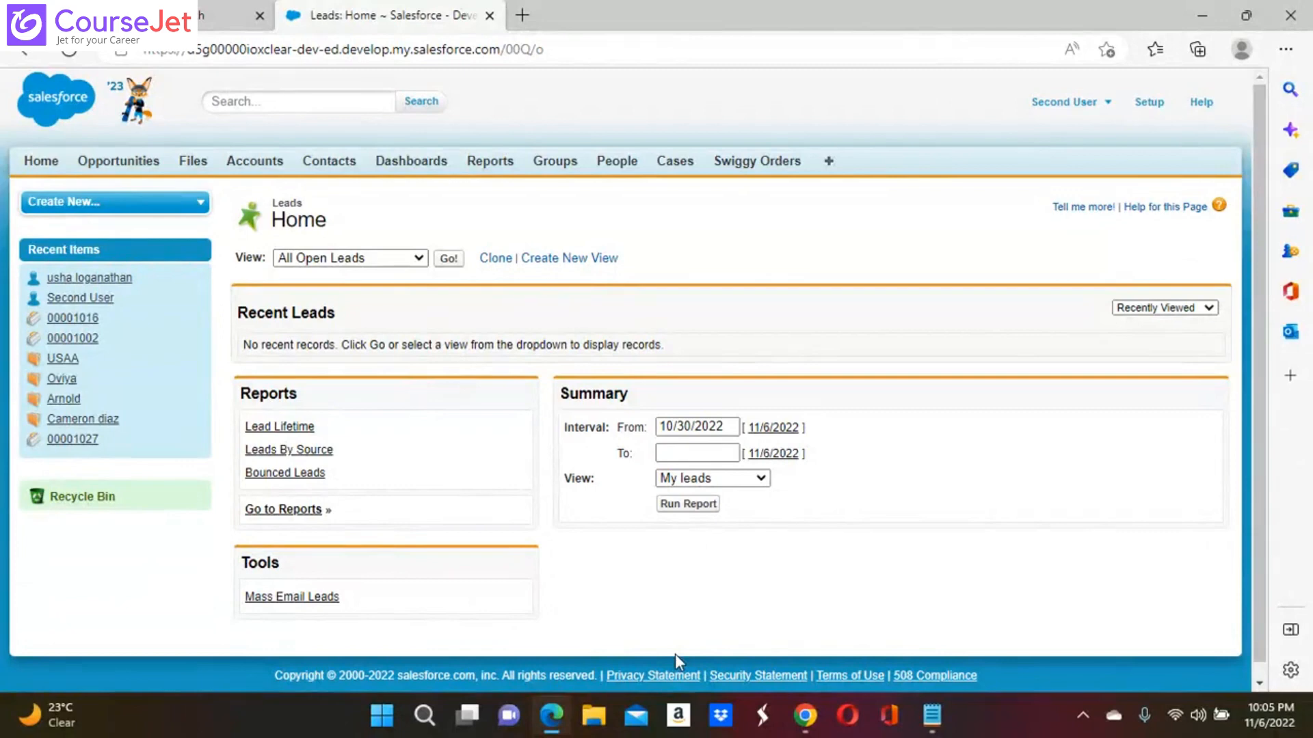
left_click(420, 255)
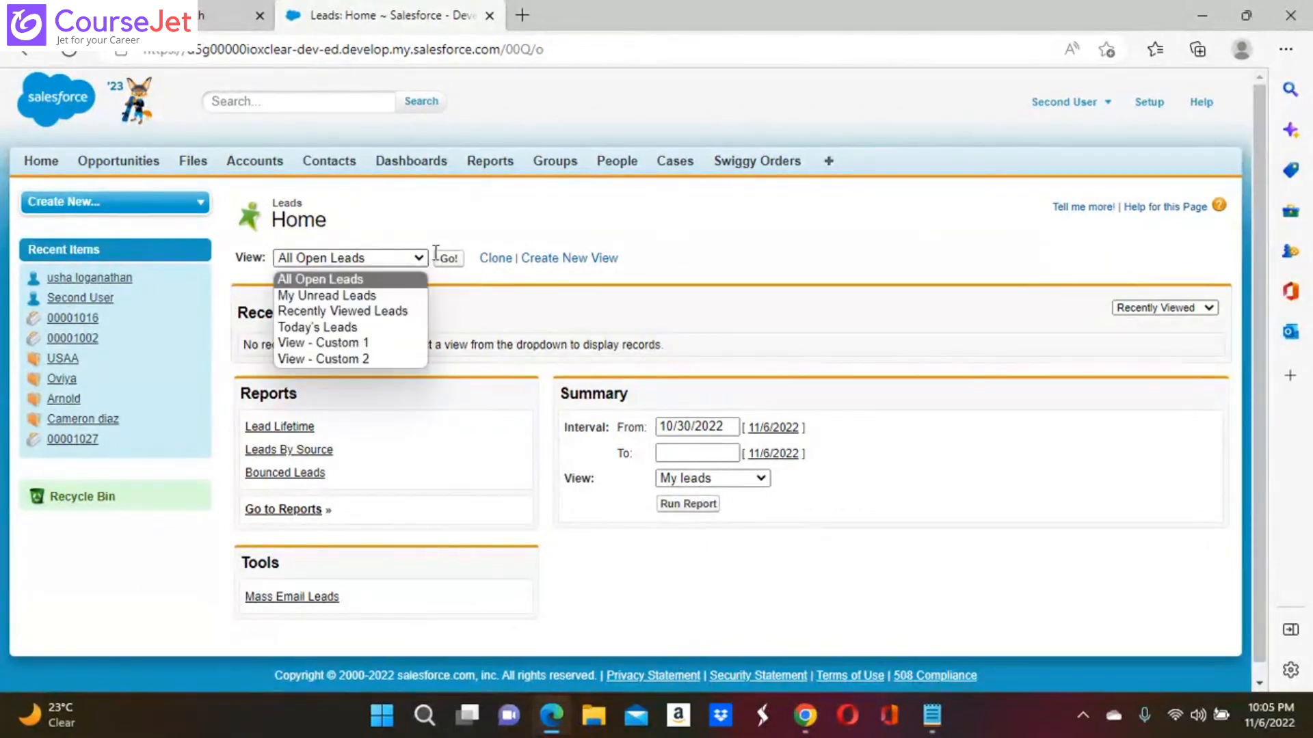
left_click(451, 259)
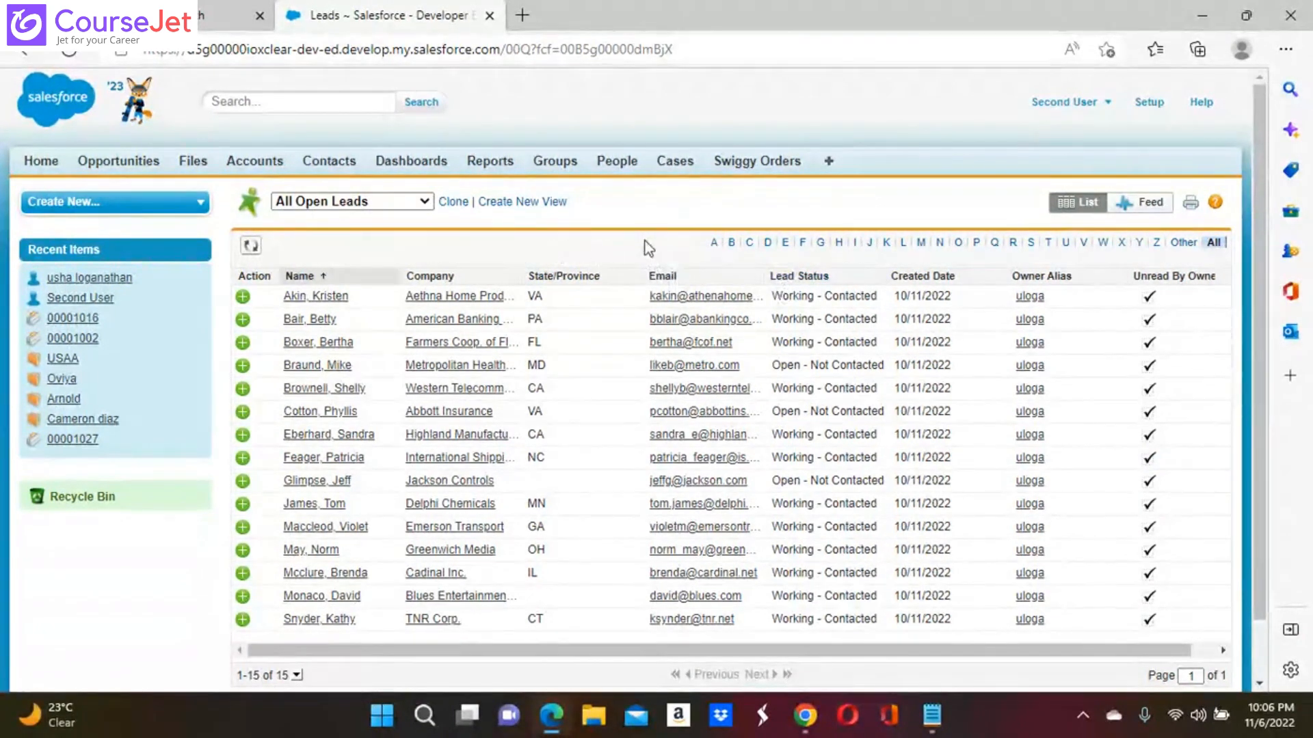
Open the first lead in the list, inspect its detail page and related lists for available actions, and return to the list
left_click(319, 302)
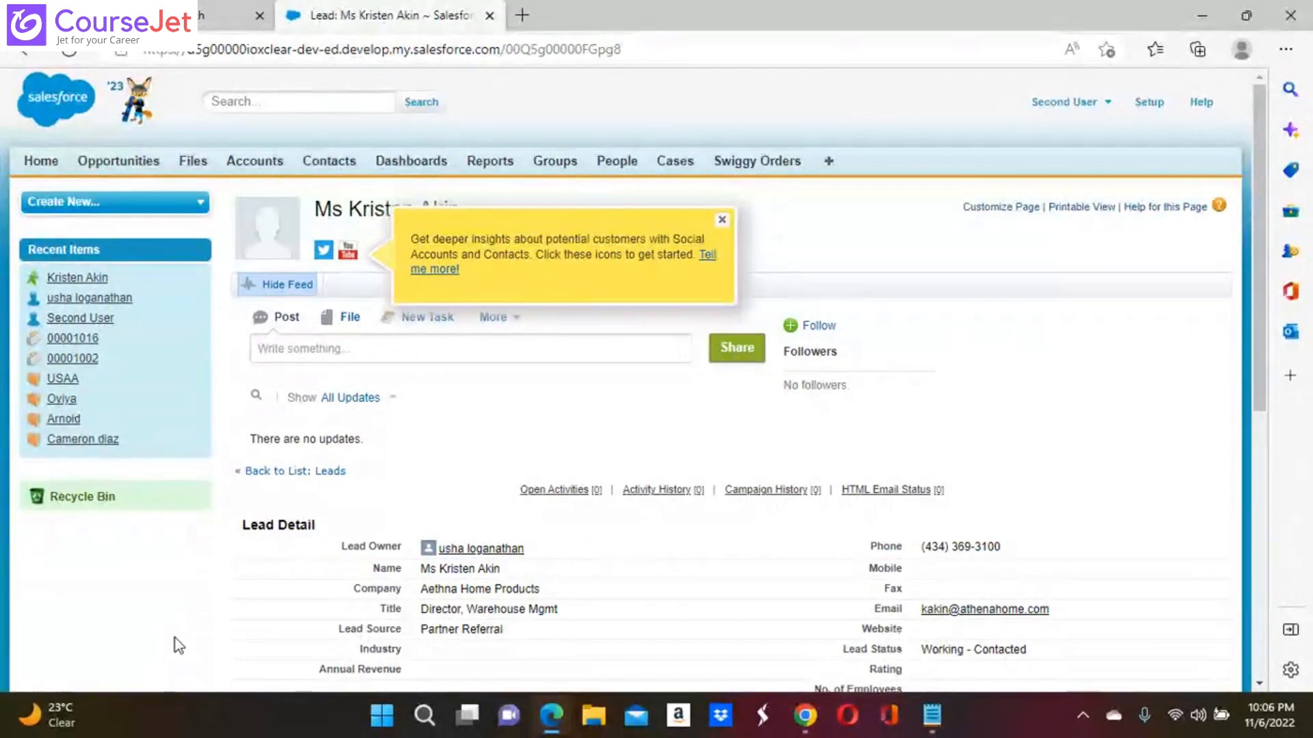
scroll(175, 638, "down", 6)
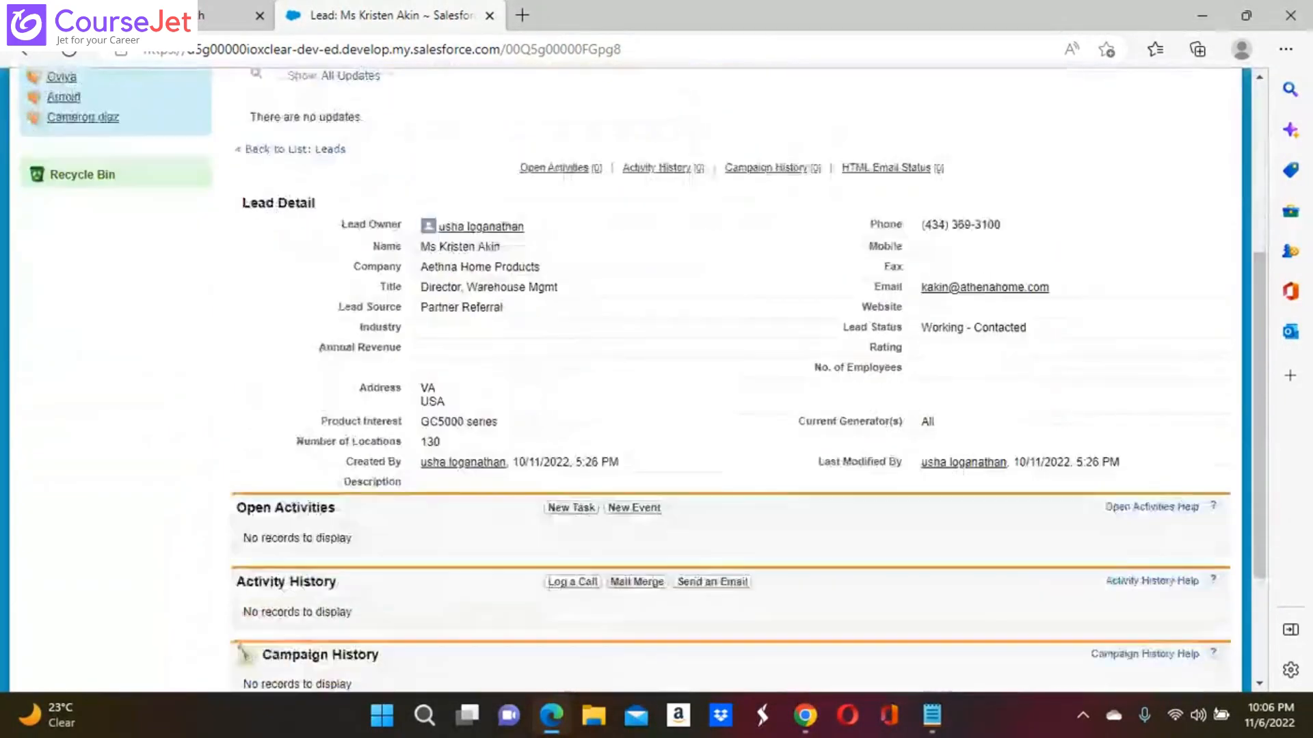
scroll(636, 366, "up", 1)
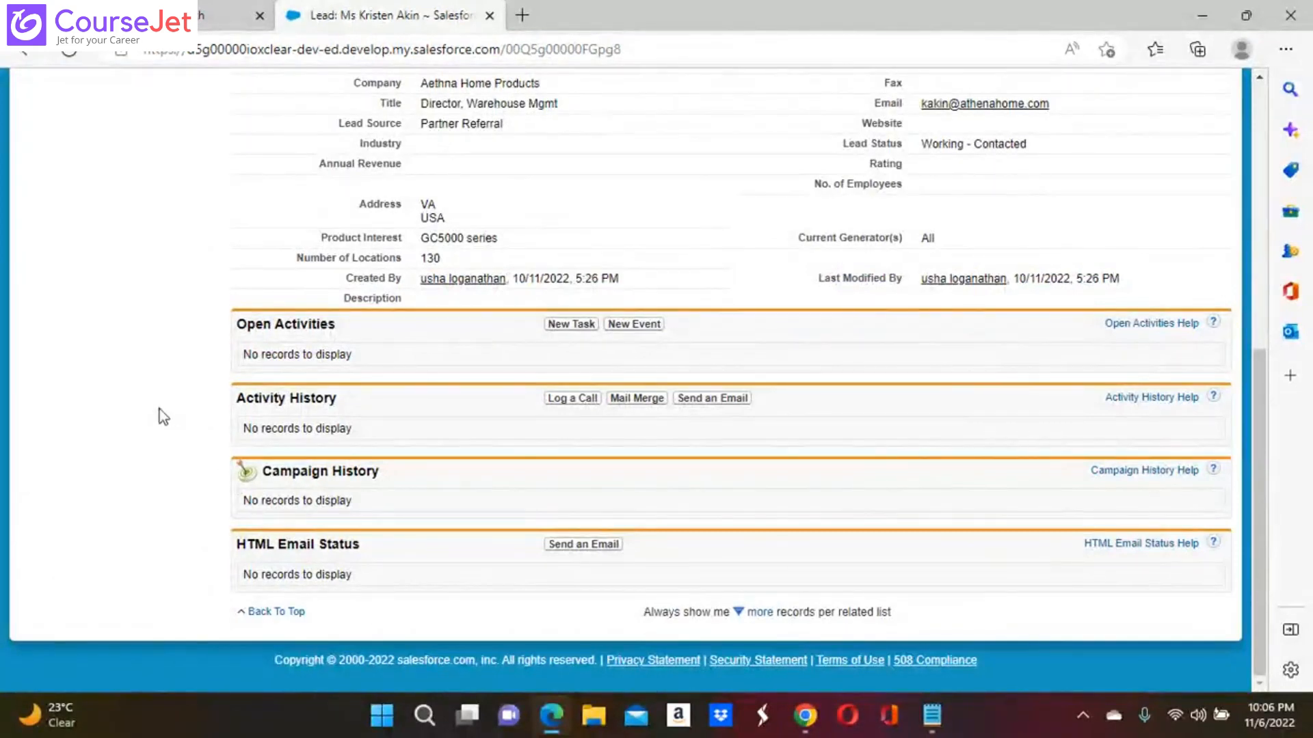
scroll(159, 409, "up", 7)
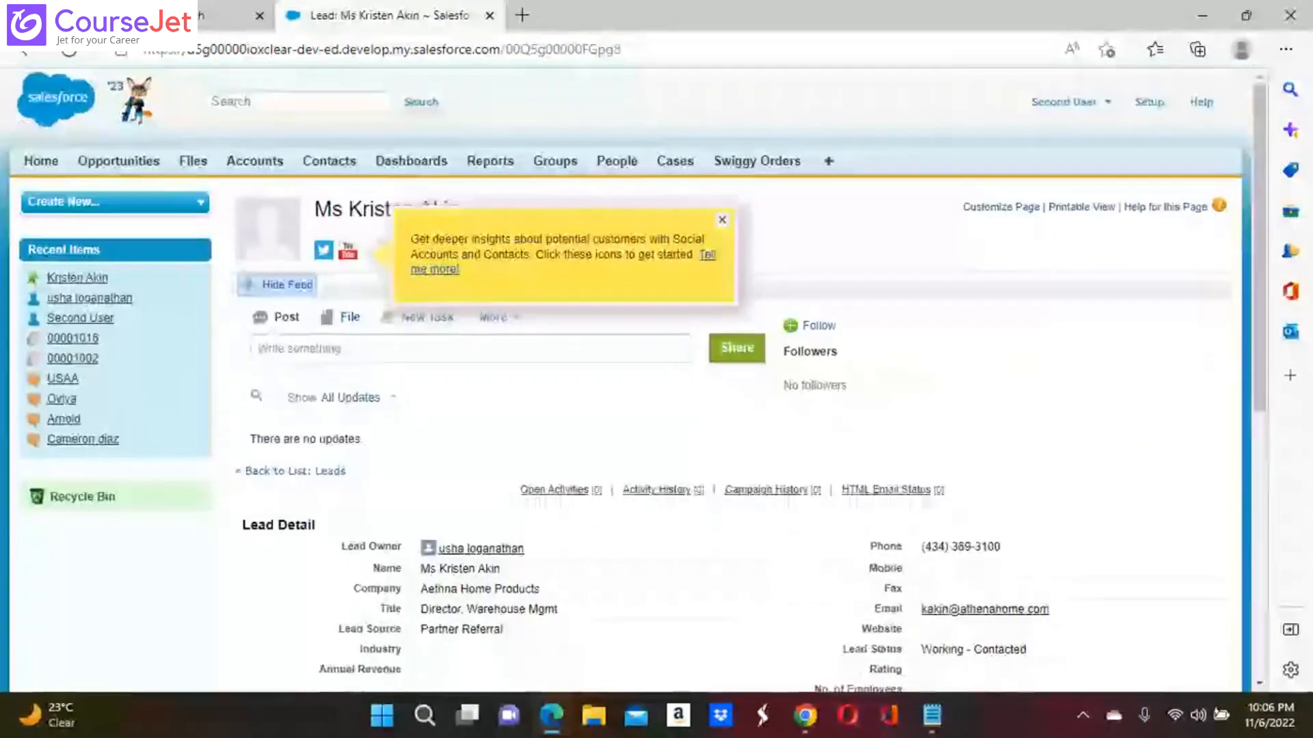
scroll(656, 379, "down", 3)
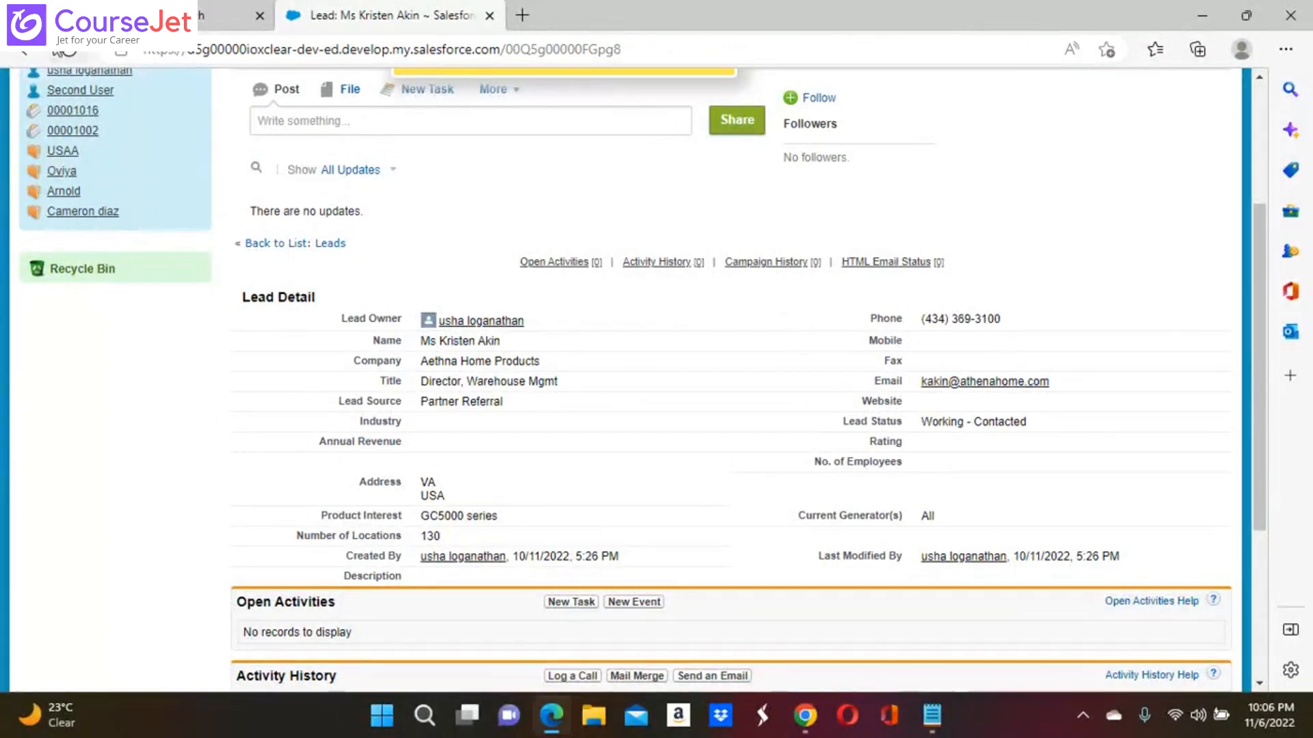
left_click(27, 56)
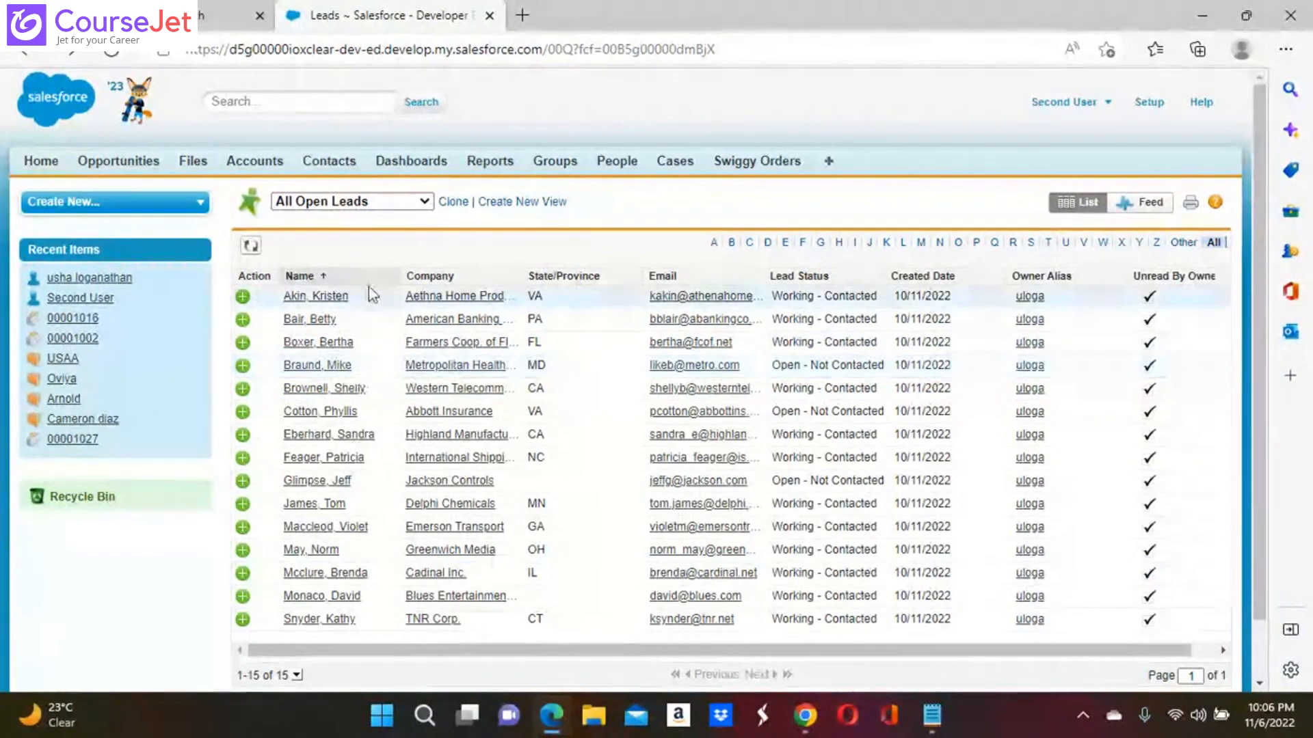
Reopen the All Tabs page, review the object and tab access requirements in Notepad, and return to Edge
left_click(832, 162)
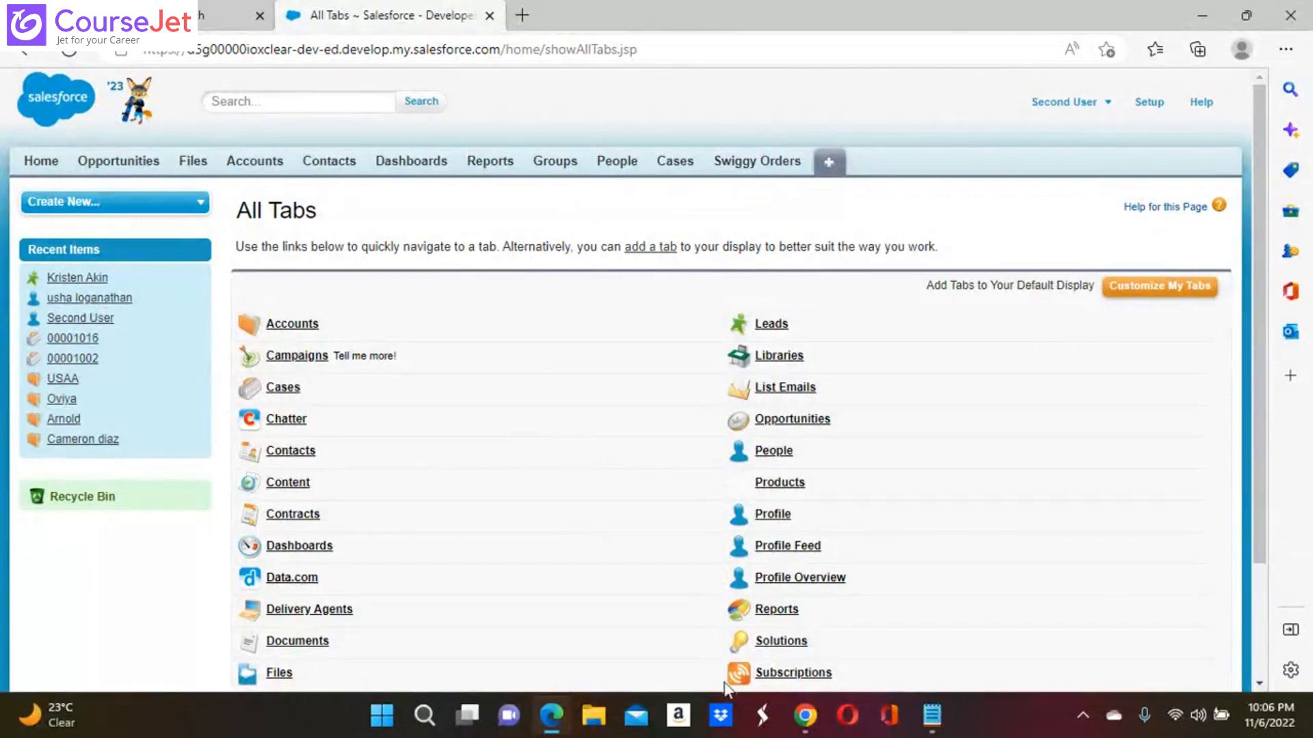
left_click(932, 715)
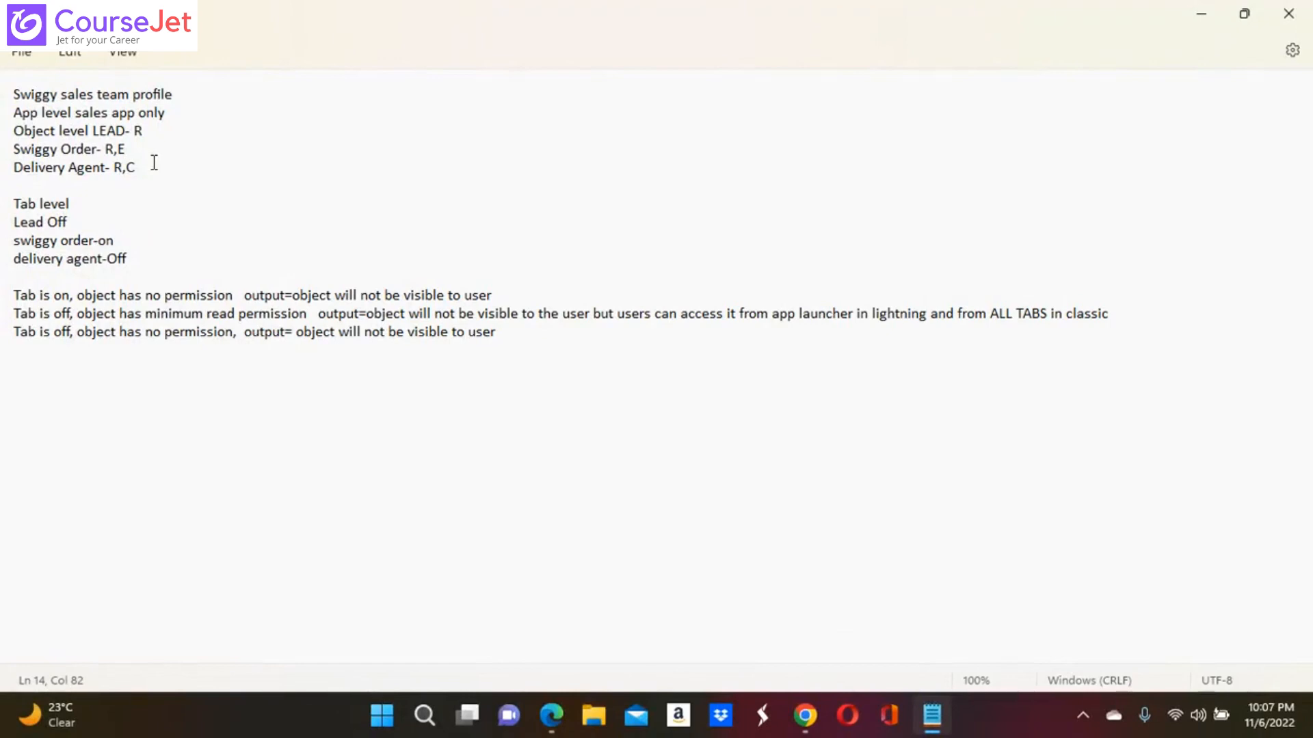
mouse_move(557, 723)
left_click(551, 718)
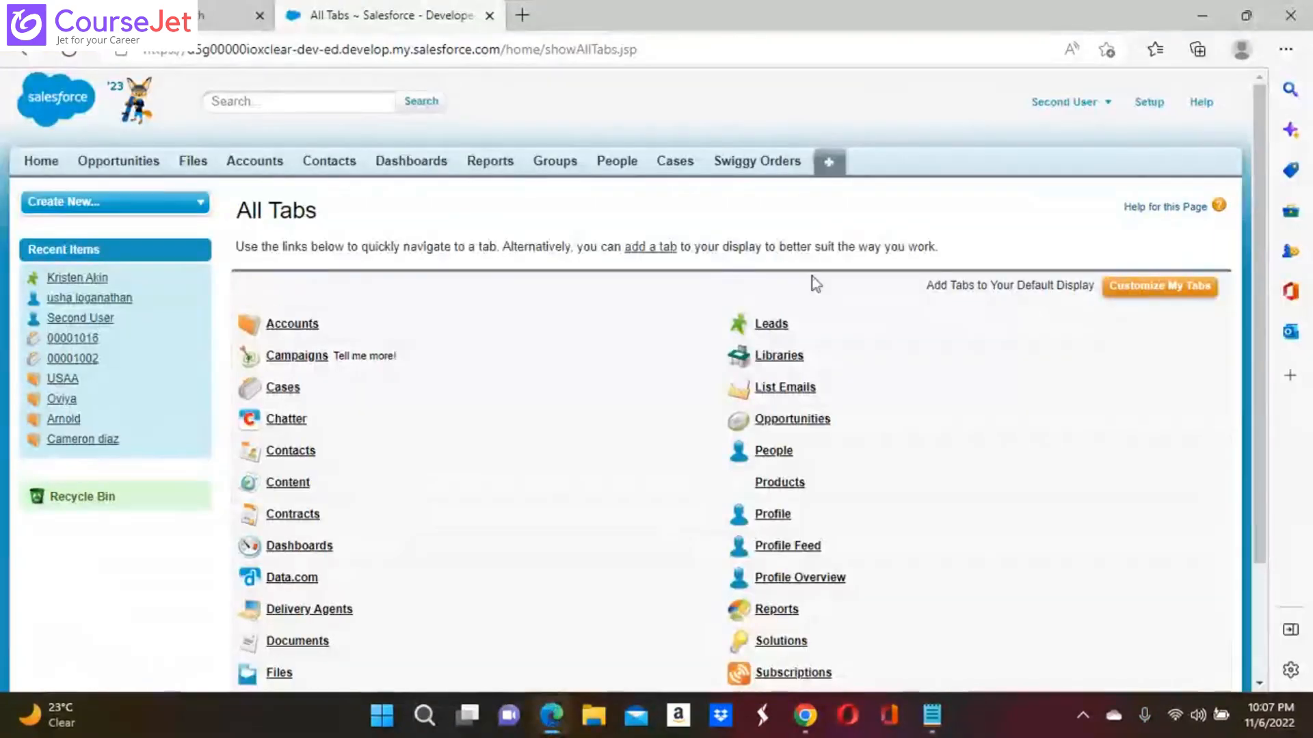
Open Swiggy Orders from the All Tabs page, list all orders and view the first order's record
scroll(786, 356, "down", 3)
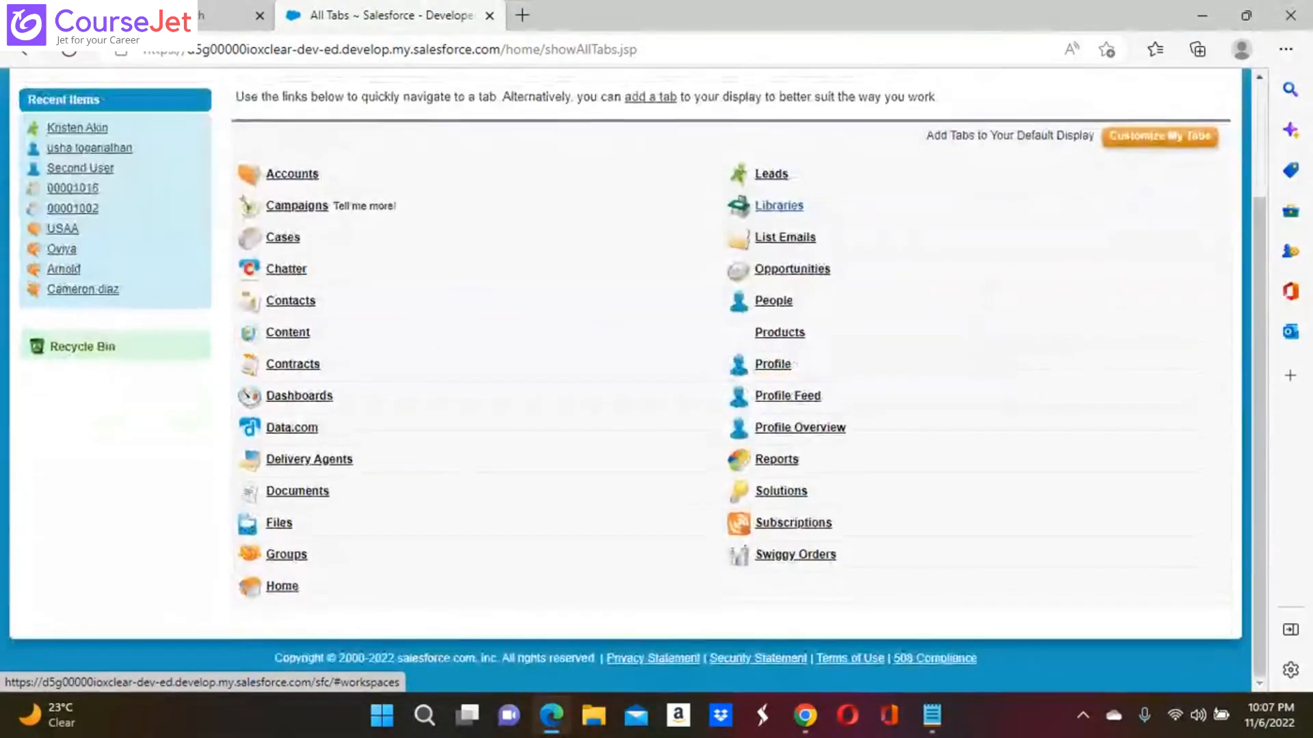
left_click(797, 561)
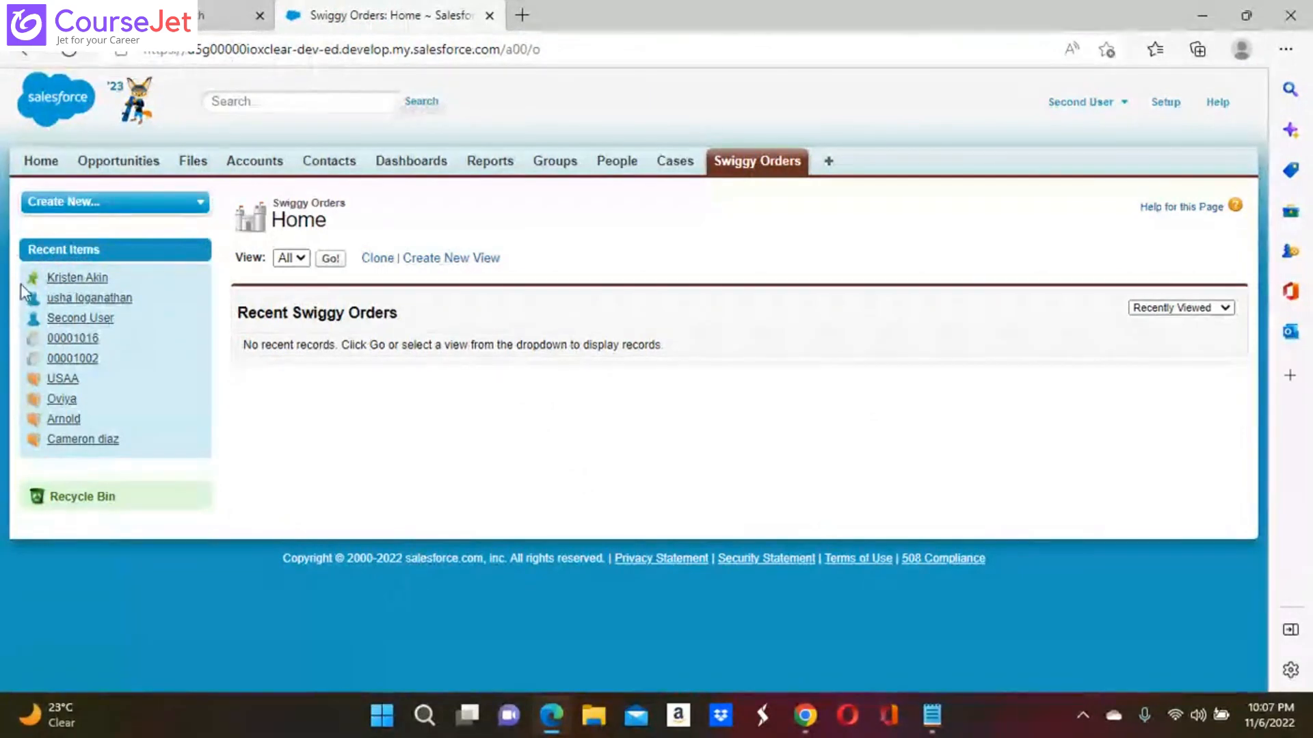
mouse_move(85, 404)
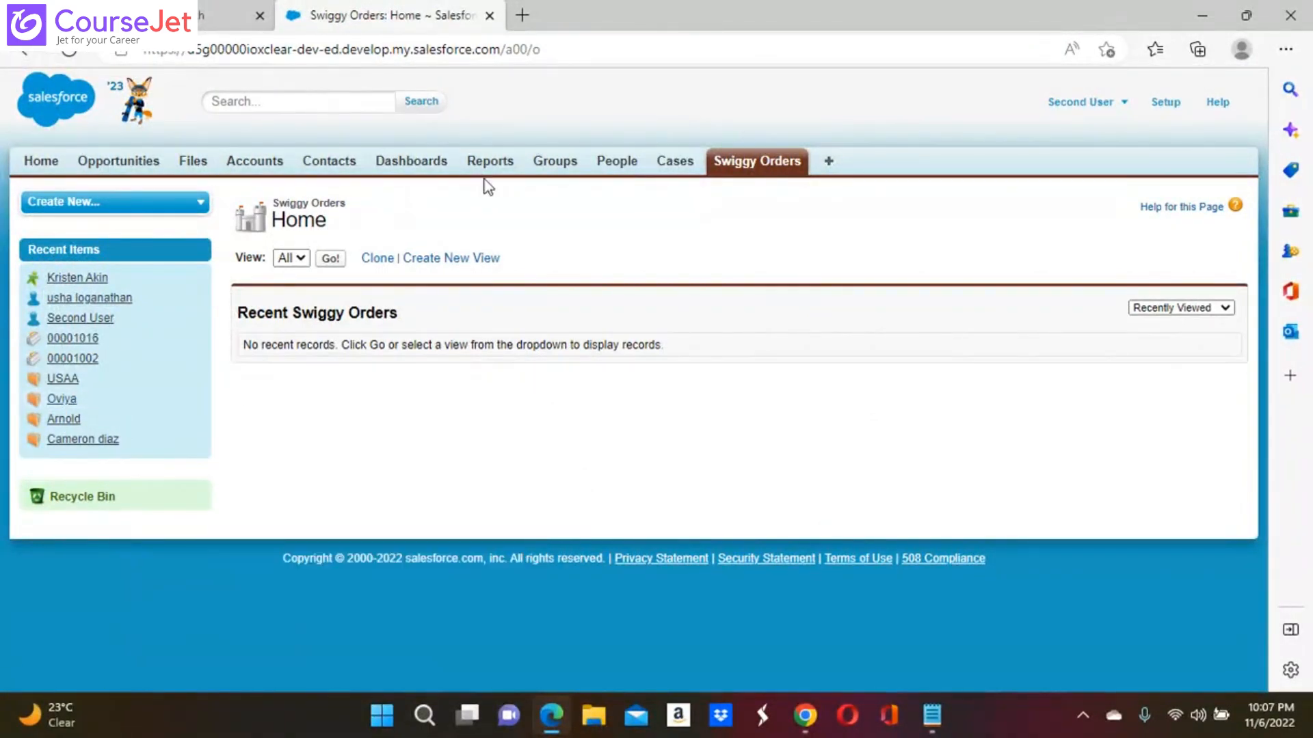
left_click(757, 164)
left_click(330, 258)
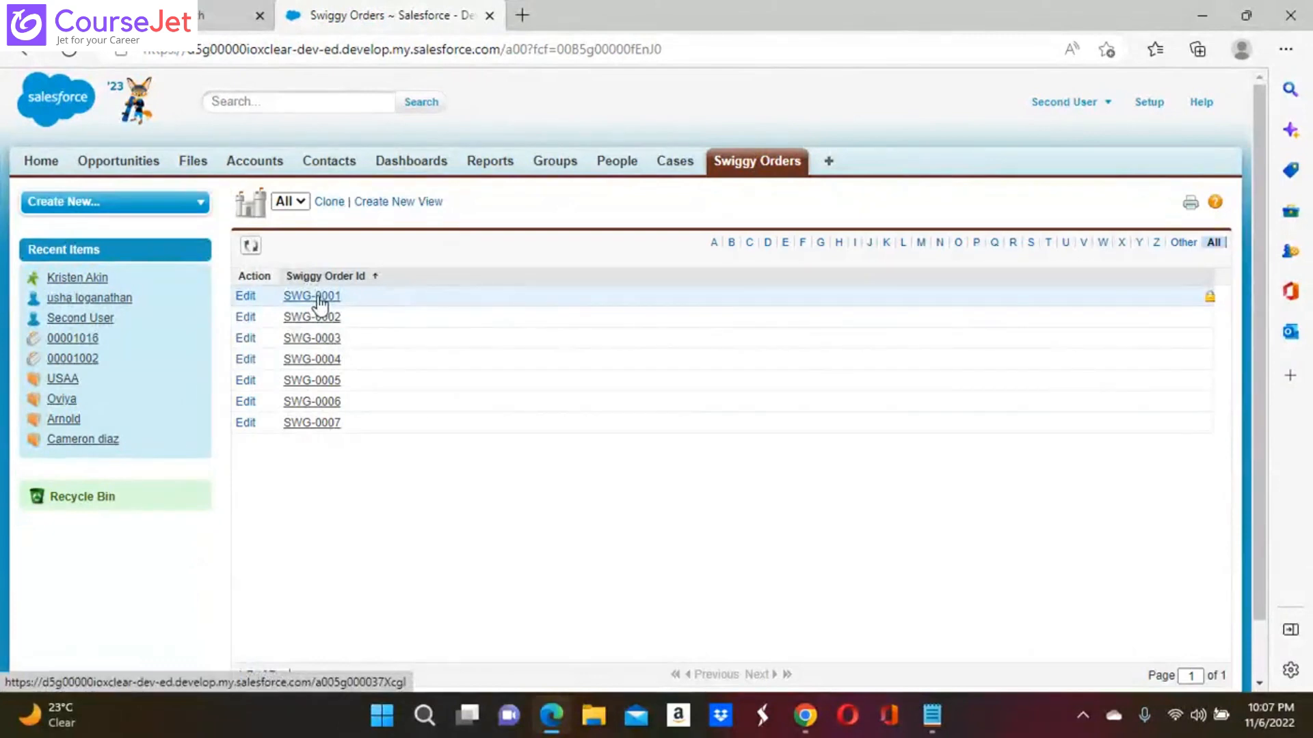
left_click(318, 298)
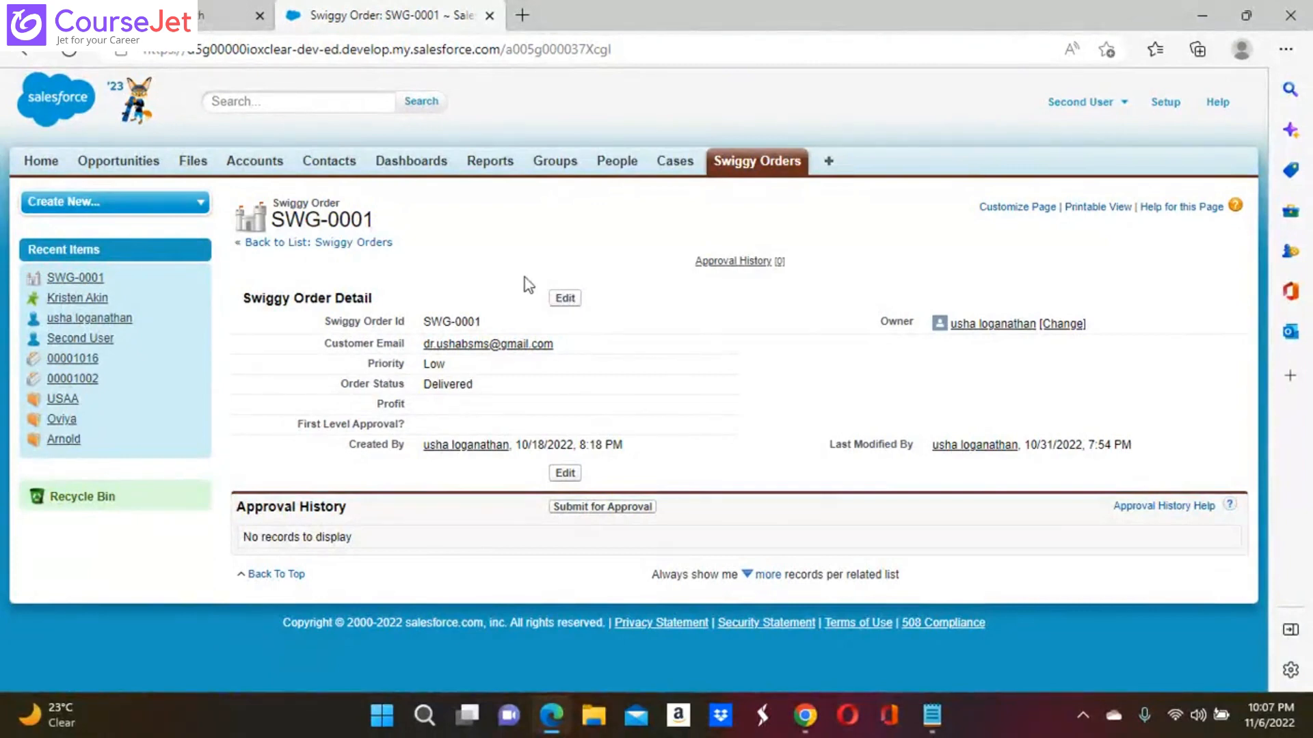
Reopen the first order from Recent Swiggy Orders, compare its actions with the Notepad requirements, and return to Edge
left_click(747, 162)
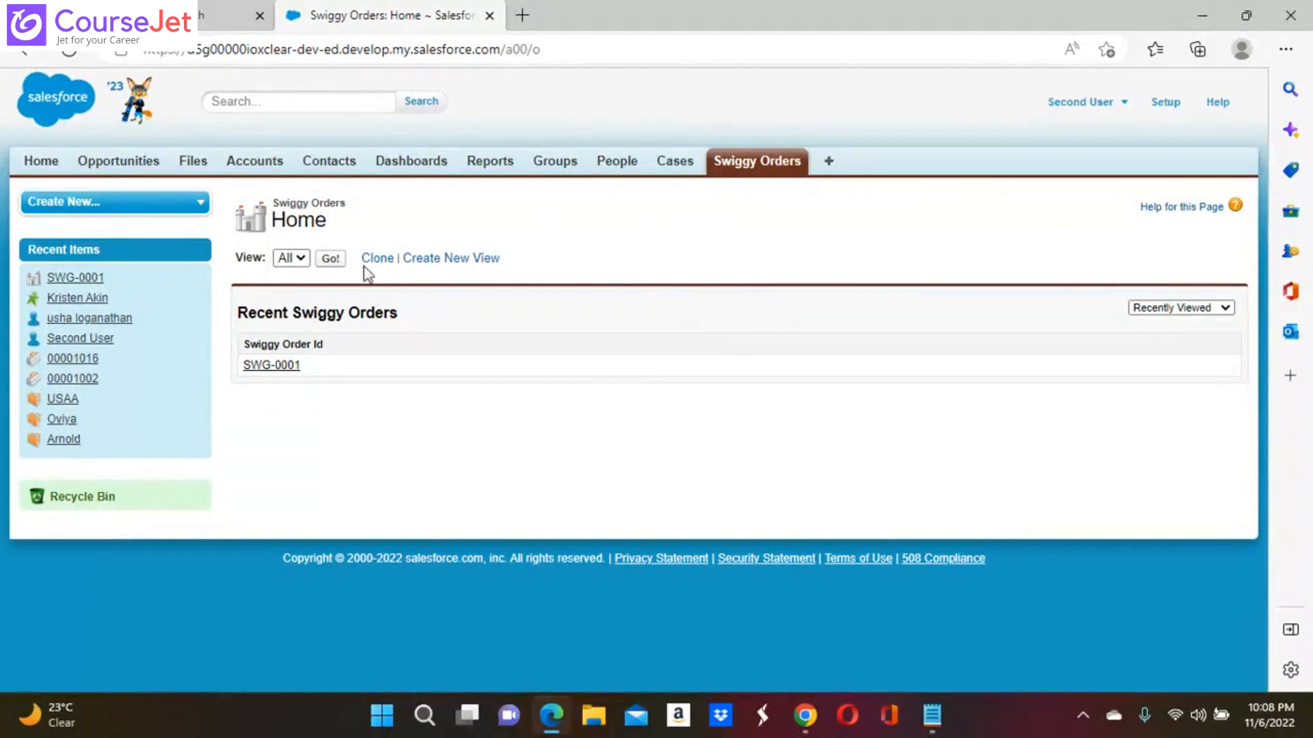
left_click(284, 367)
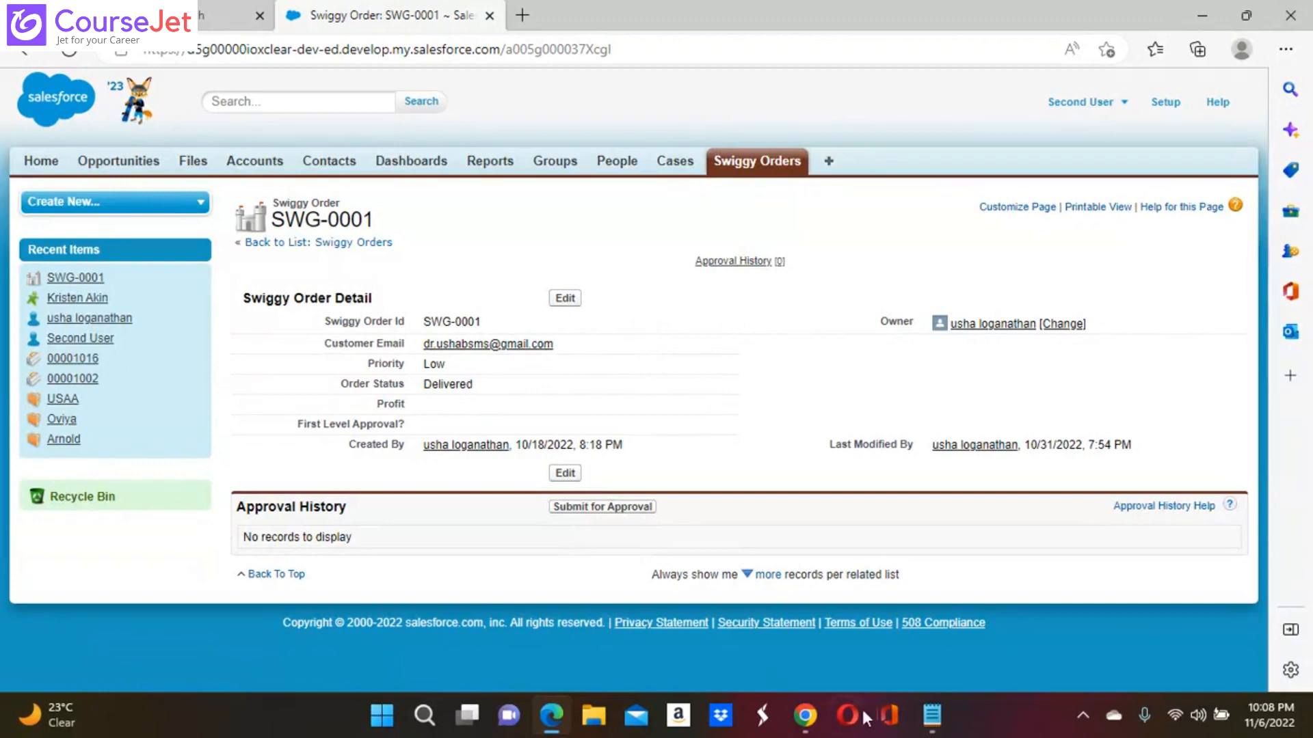
left_click(934, 718)
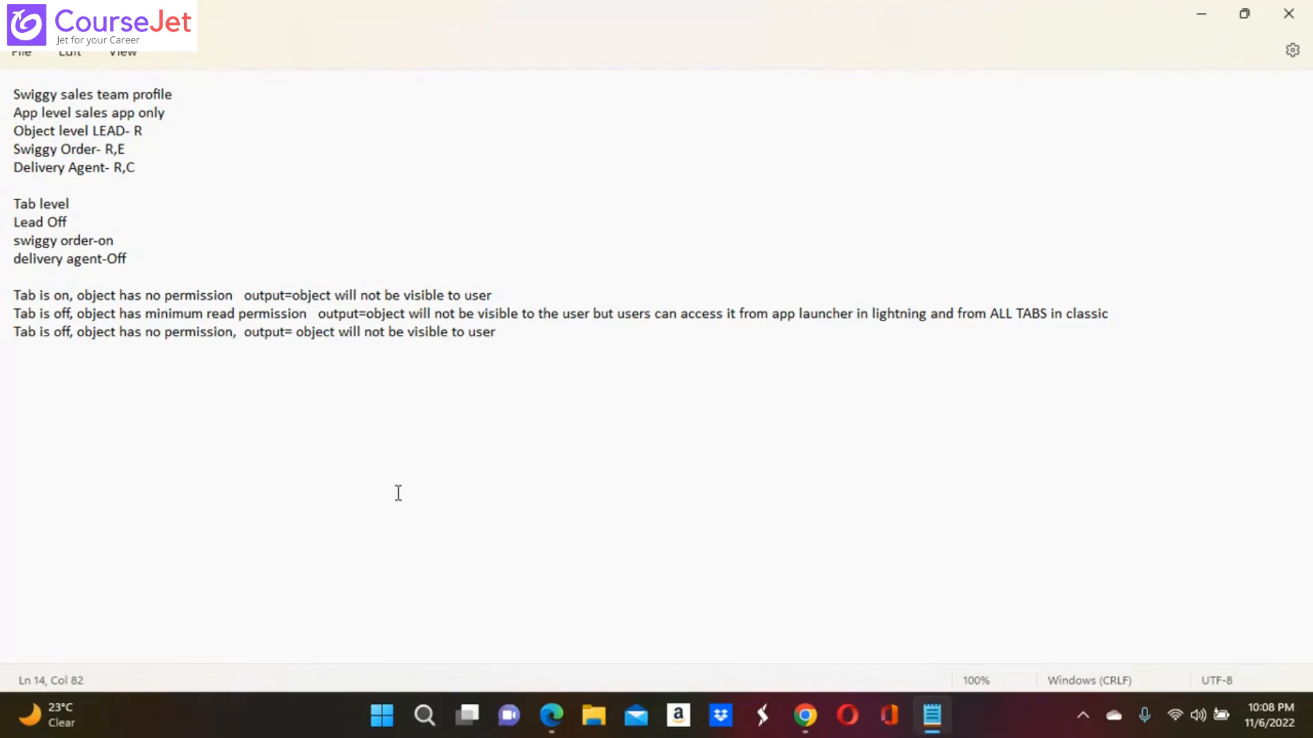
left_click(551, 718)
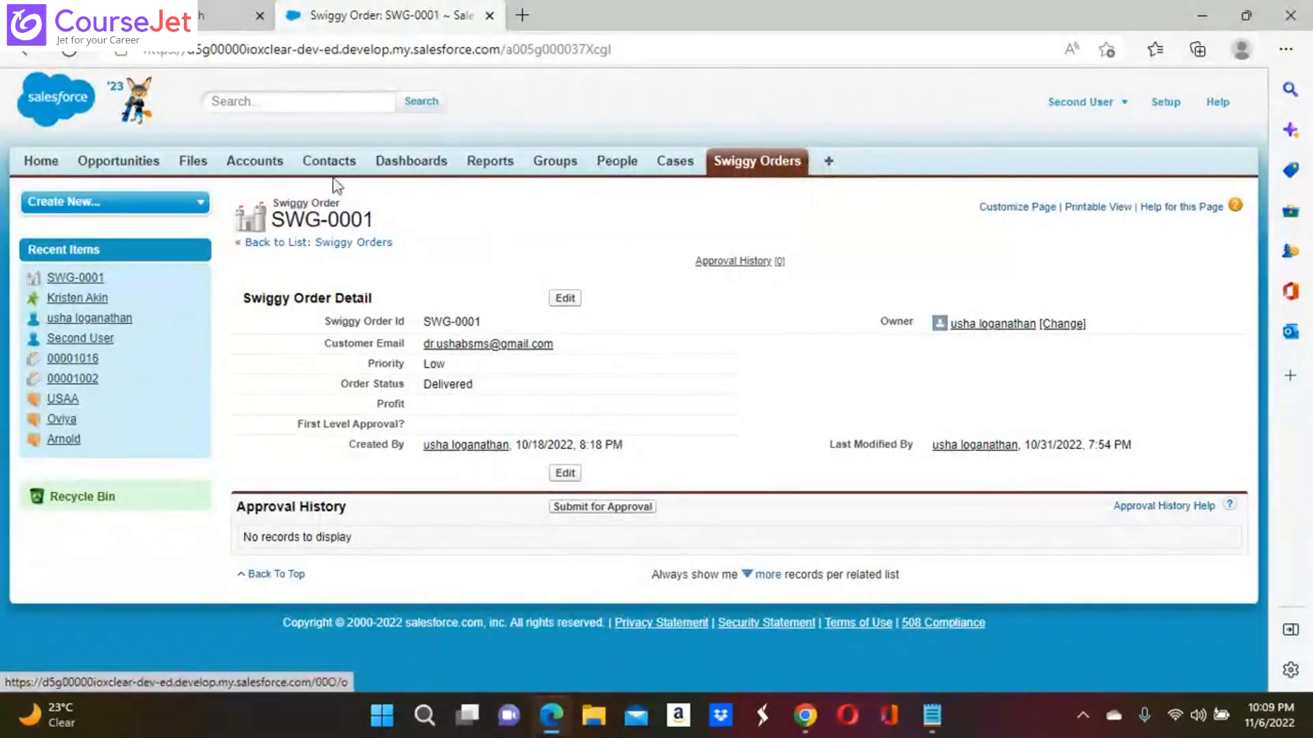
Open Delivery Agents from the All Tabs page, list all agents and open the second agent's record
left_click(827, 165)
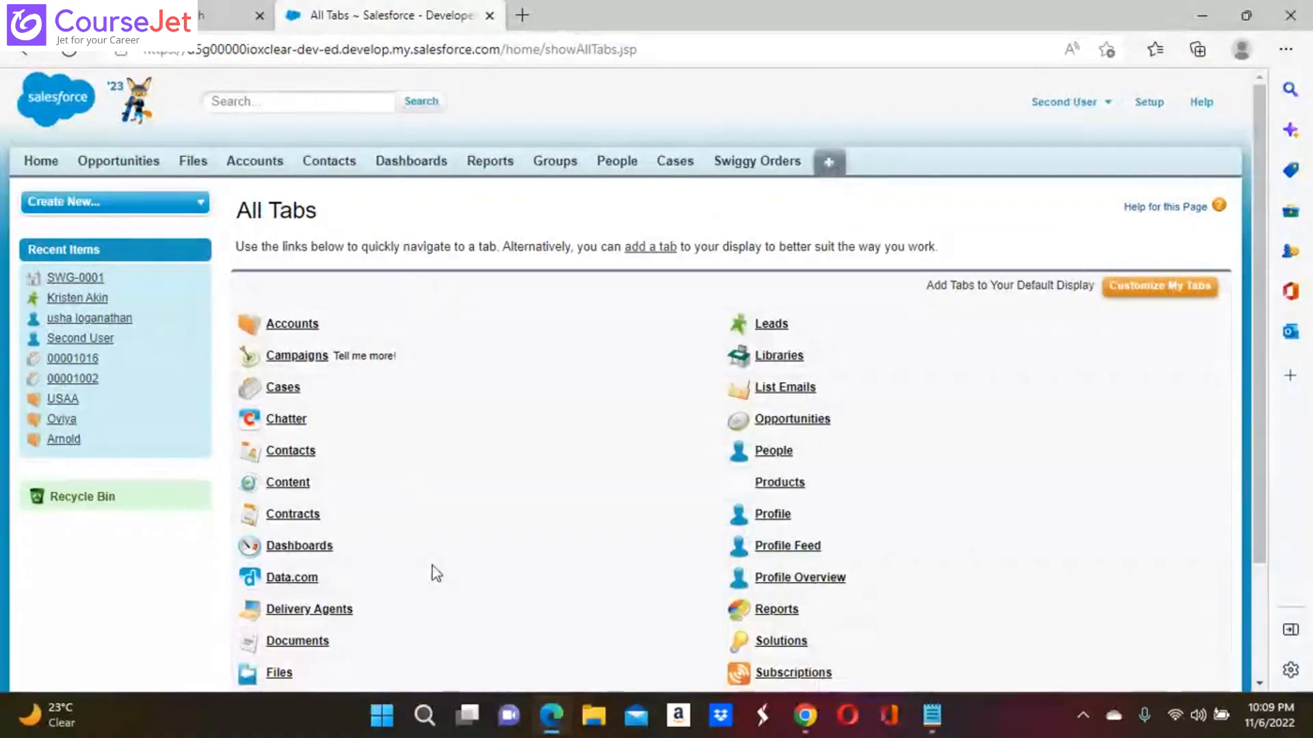
left_click(338, 614)
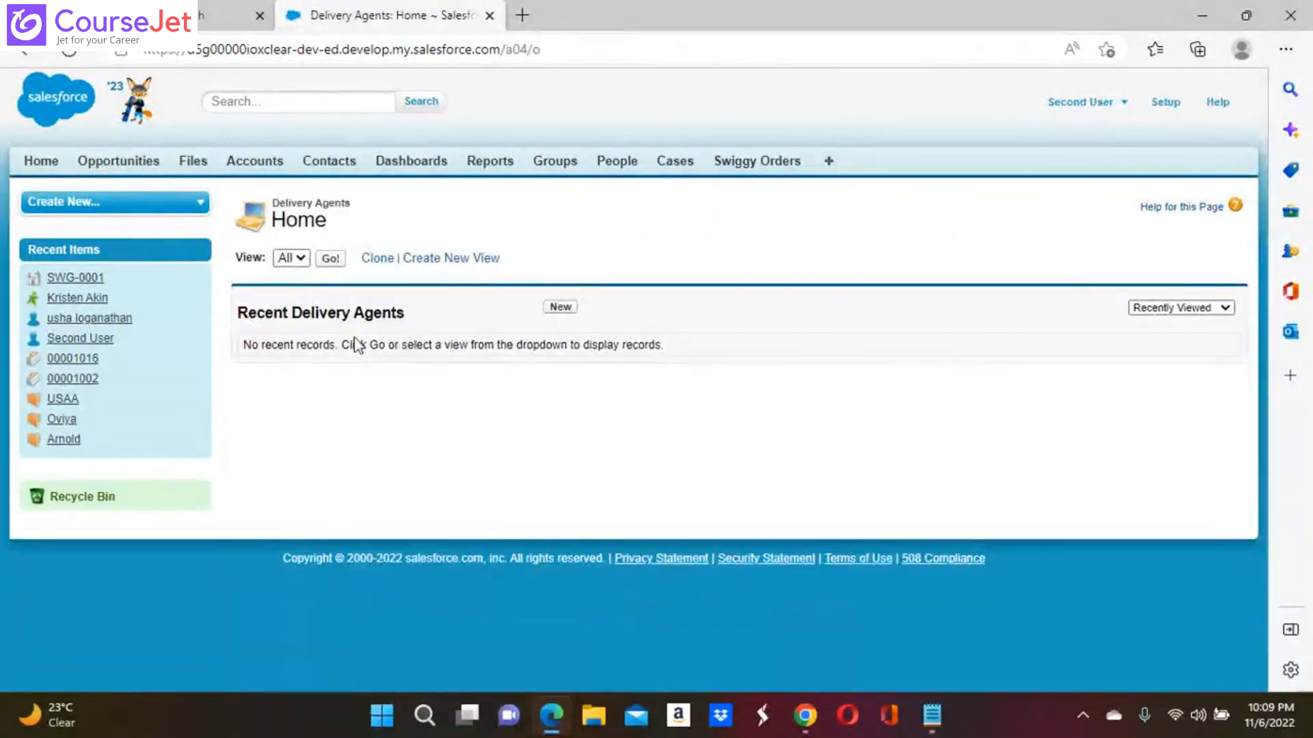
left_click(331, 259)
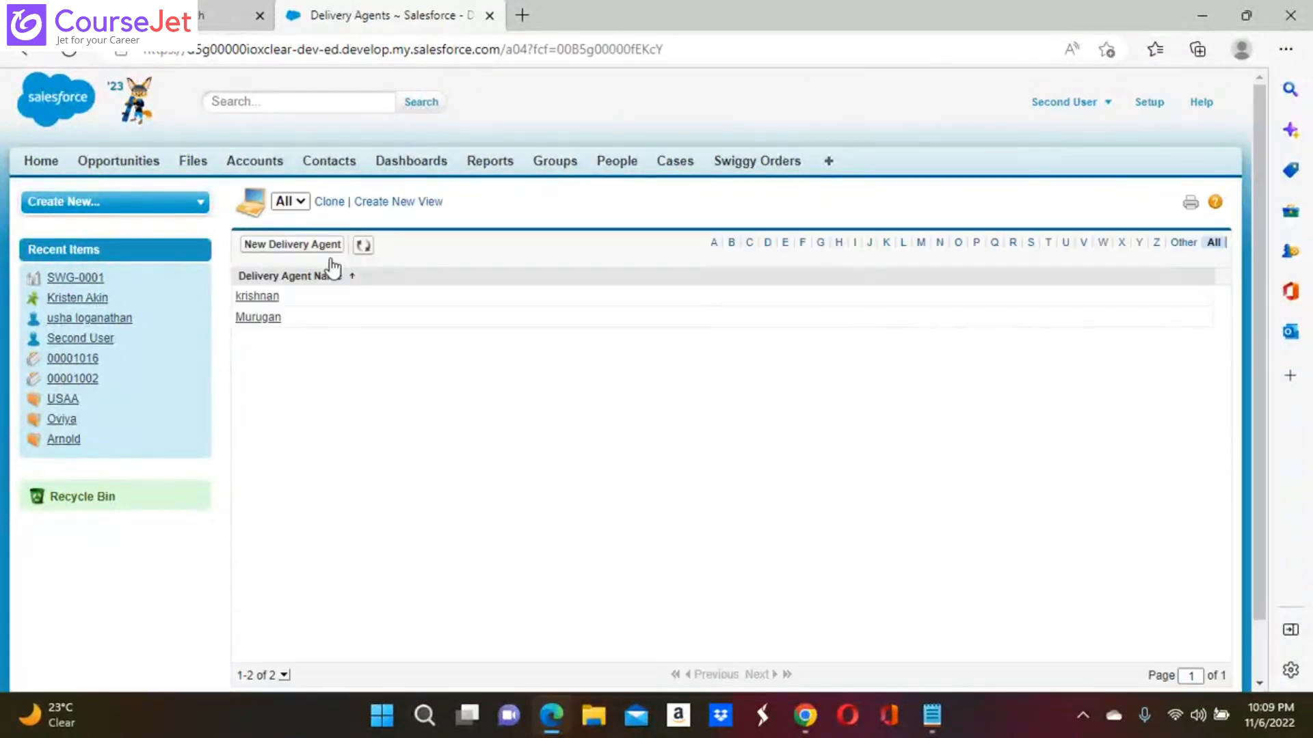
left_click(258, 319)
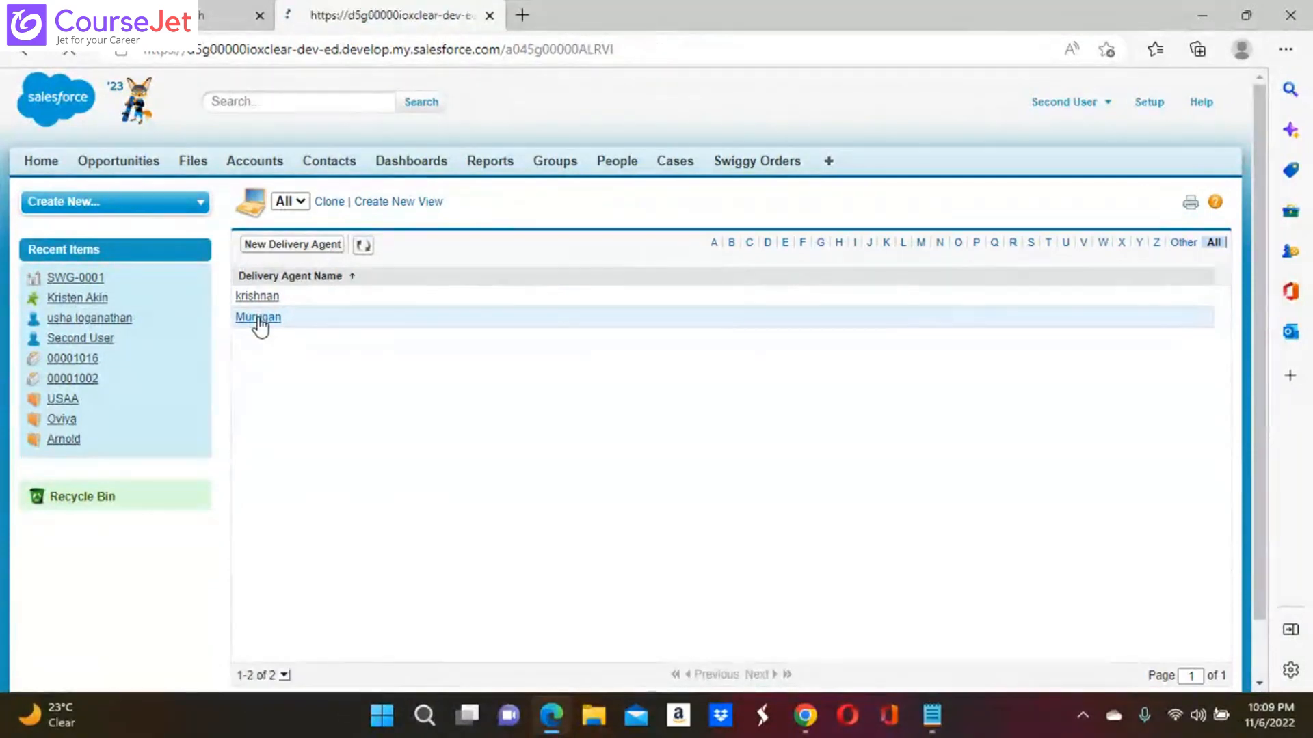